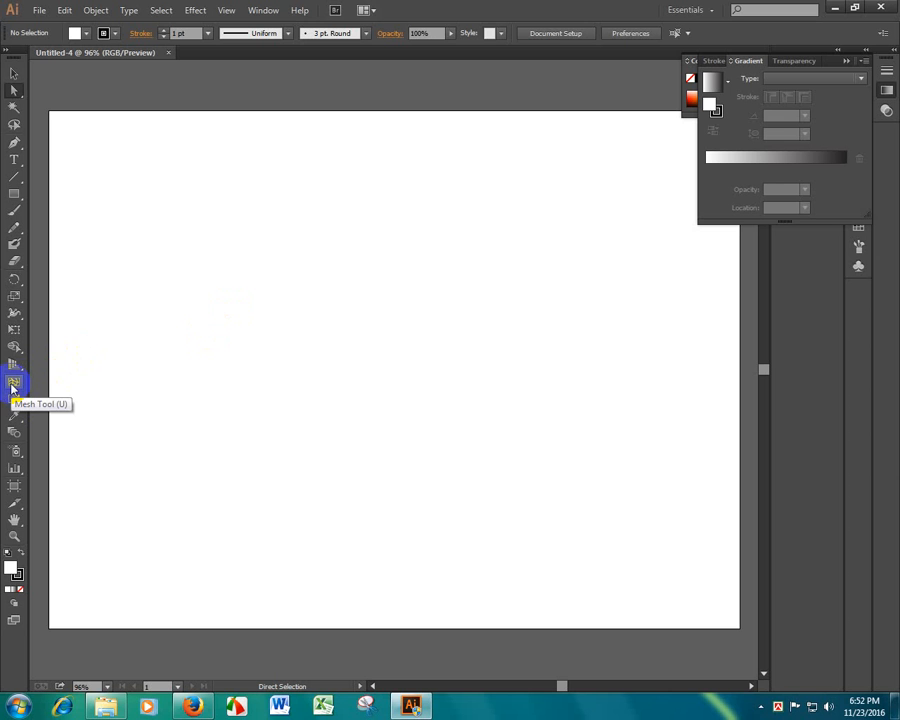
Step: Draw an open three-anchor curve with the Pen tool as the heart's right half, bulging outward at a smooth middle anchor
{"action": "left_click", "coordinate": [14, 141]}
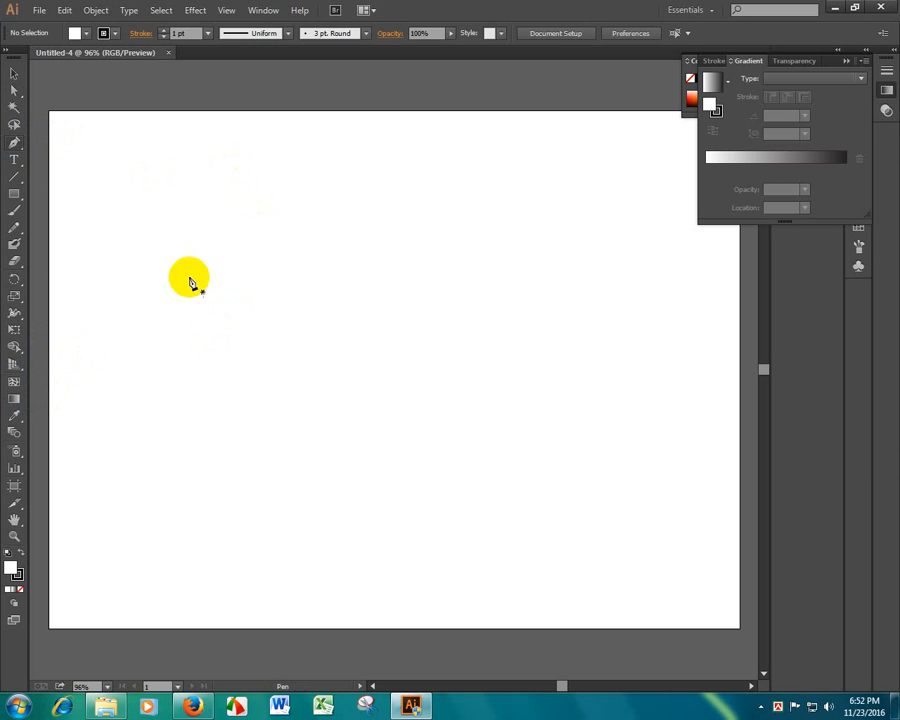
{"action": "left_click", "coordinate": [403, 494]}
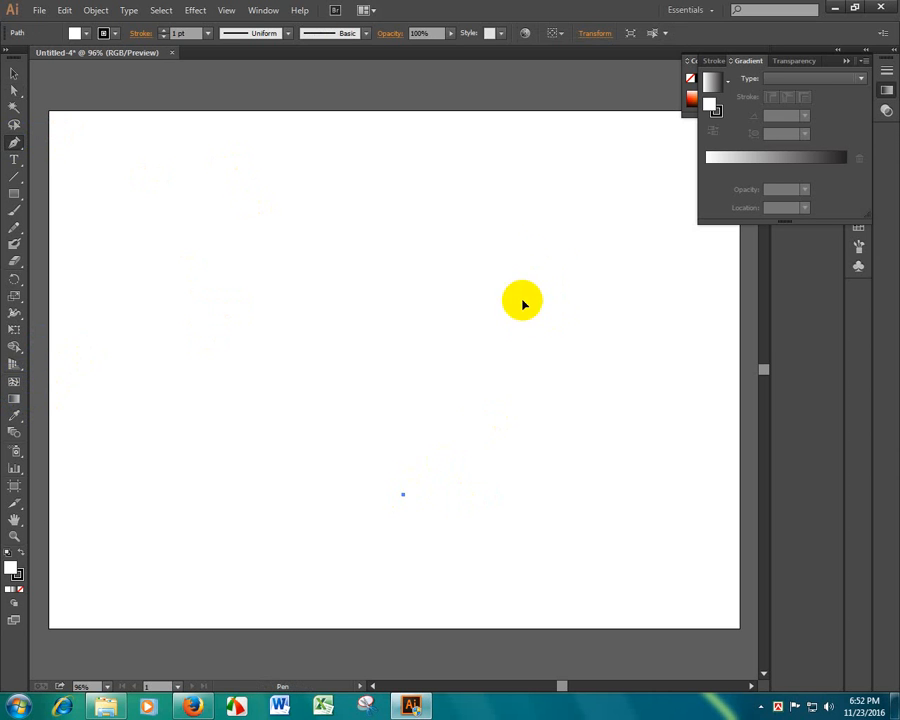
{"action": "left_click_drag", "start_coordinate": [519, 312], "coordinate": [523, 207]}
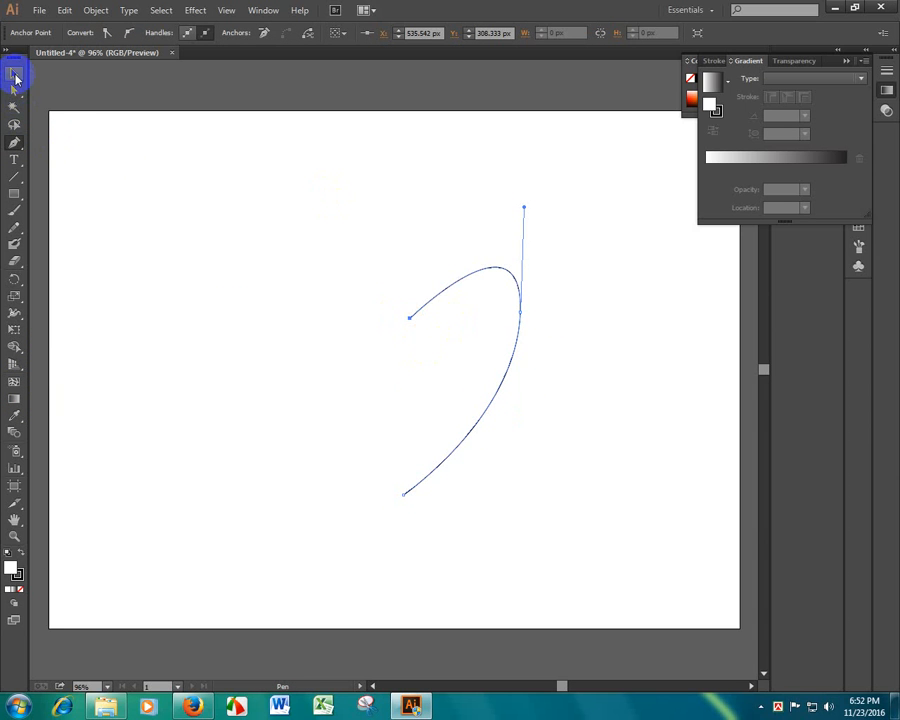
Step: Adjust the direction handles of the curve's middle anchor to shape a tall rounded lobe above and a fuller outer side
{"action": "left_click", "coordinate": [15, 76]}
{"action": "left_click", "coordinate": [14, 90]}
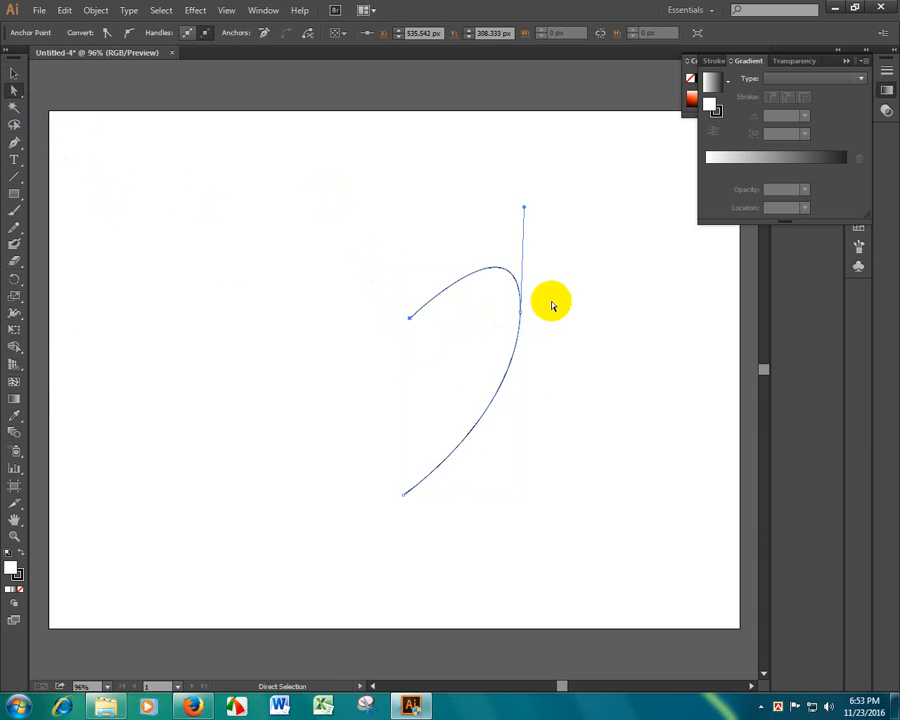
{"action": "left_click_drag", "start_coordinate": [520, 315], "coordinate": [511, 412]}
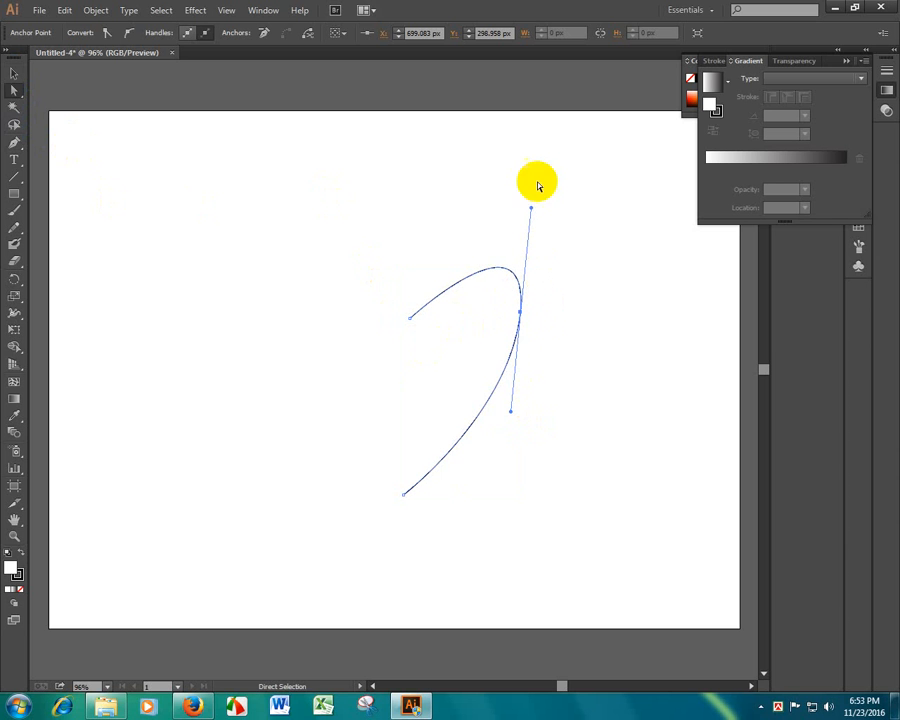
{"action": "left_click_drag", "start_coordinate": [531, 211], "coordinate": [470, 123]}
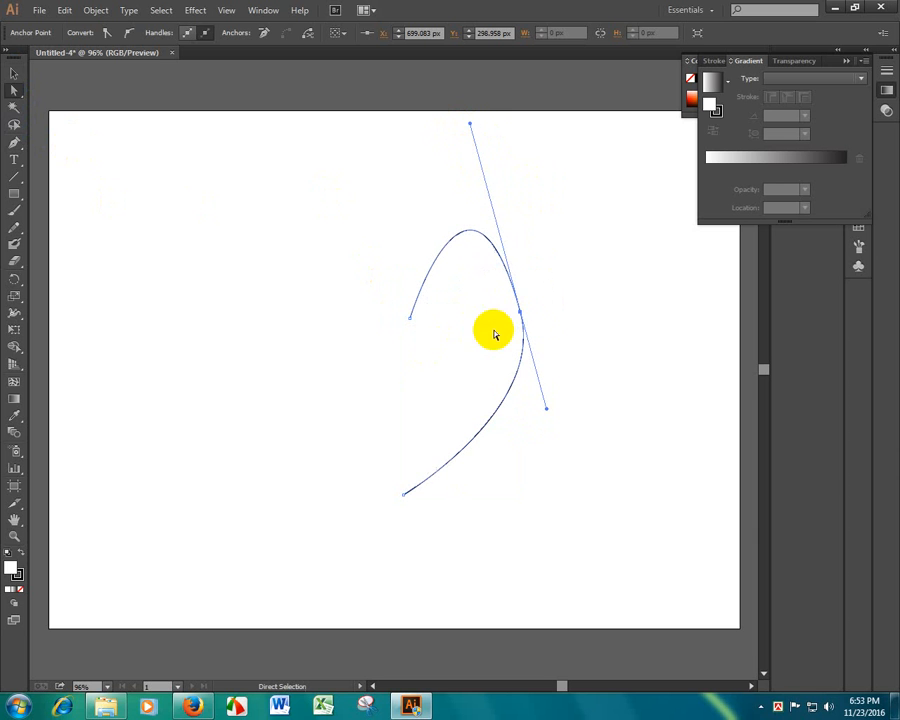
{"action": "mouse_move", "coordinate": [547, 407]}
{"action": "left_mouse_down"}
{"action": "mouse_move", "coordinate": [534, 376]}
{"action": "mouse_move", "coordinate": [536, 346]}
{"action": "mouse_move", "coordinate": [556, 397]}
{"action": "left_mouse_up"}
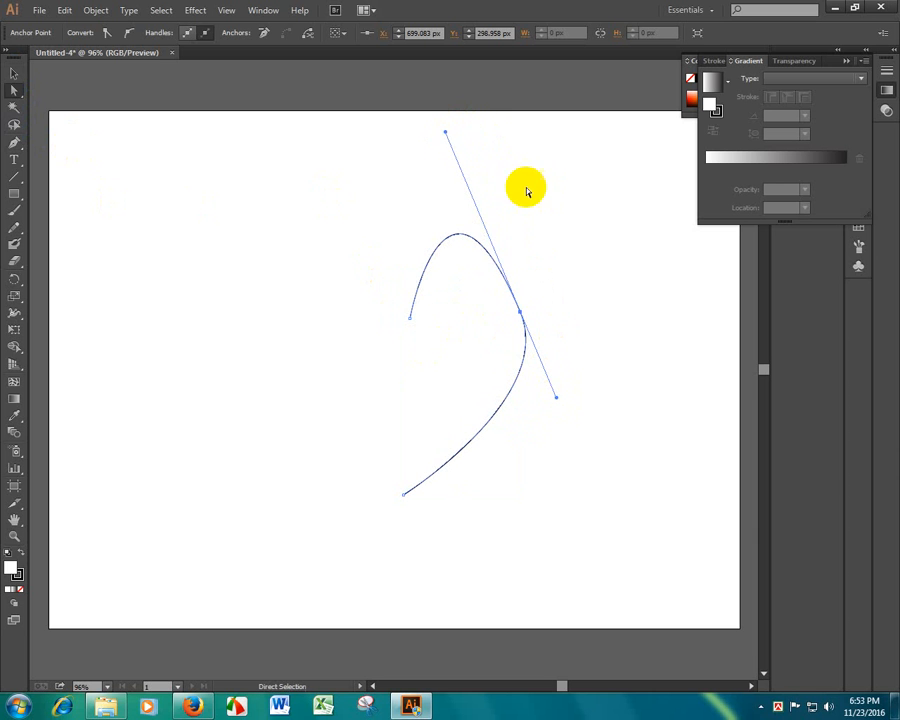
{"action": "left_click", "coordinate": [450, 147]}
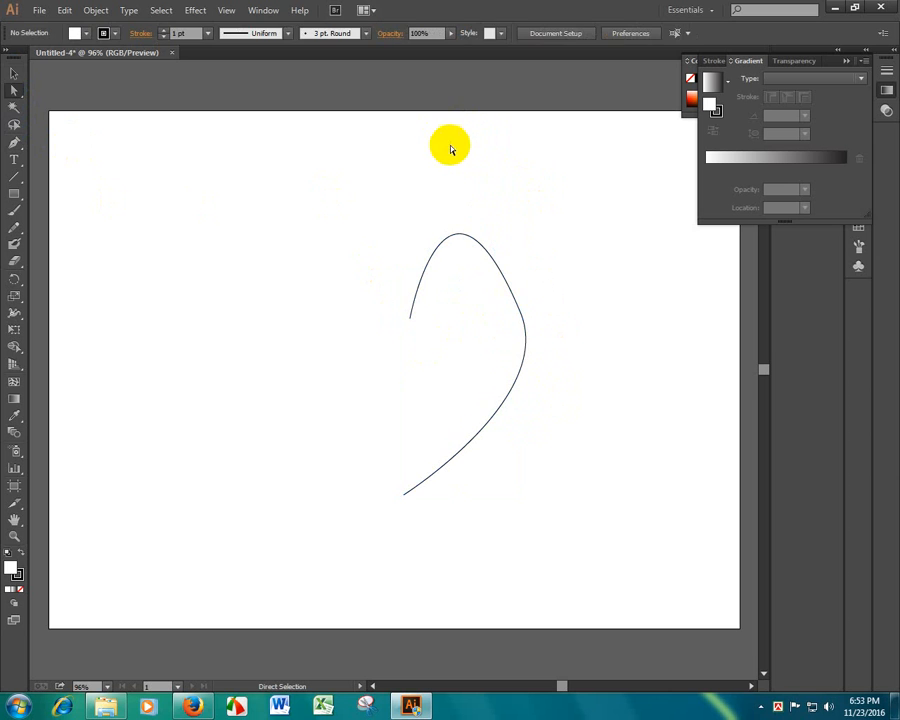
{"action": "left_click", "coordinate": [520, 314]}
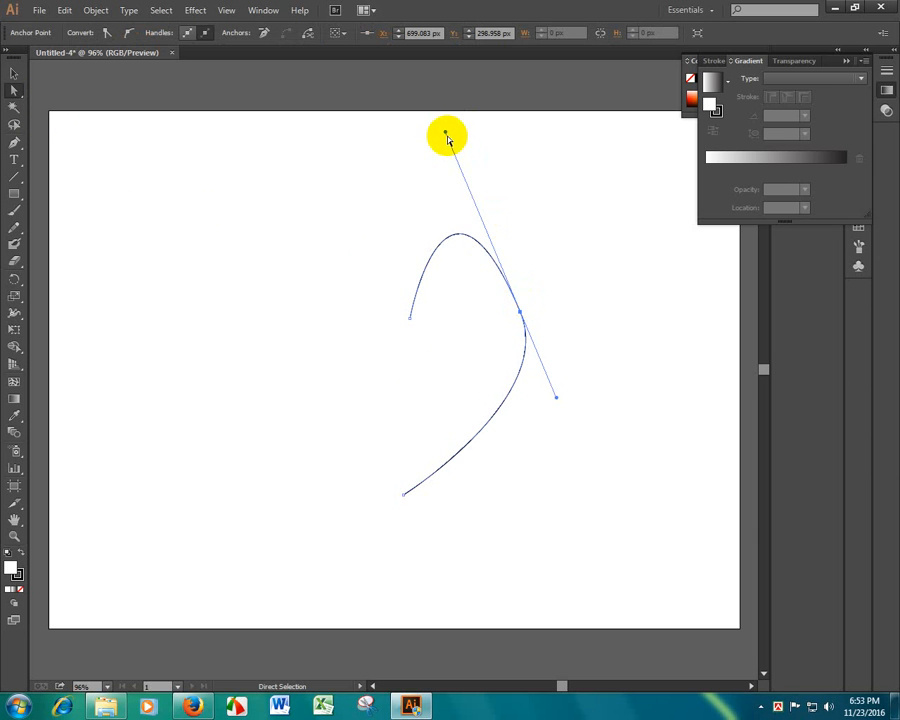
{"action": "mouse_move", "coordinate": [446, 135]}
{"action": "left_mouse_down"}
{"action": "mouse_move", "coordinate": [455, 167]}
{"action": "mouse_move", "coordinate": [447, 152]}
{"action": "left_mouse_up"}
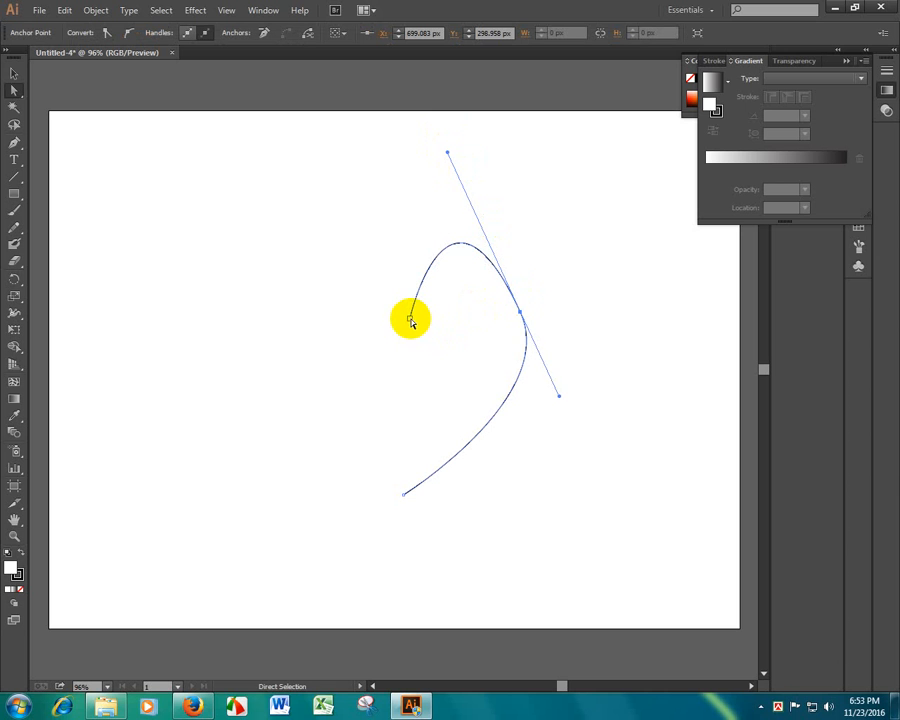
Step: Move the curve's upper end anchor to about X 518, Y 333 px and line up the lower end anchor vertically beneath it
{"action": "left_click_drag", "start_coordinate": [409, 319], "coordinate": [398, 320]}
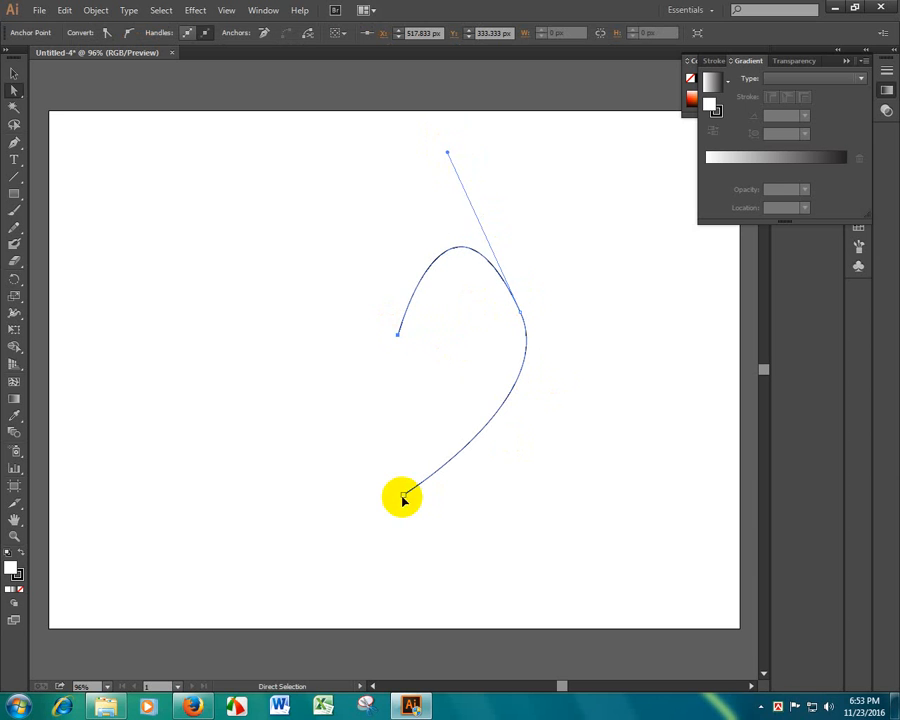
{"action": "mouse_move", "coordinate": [404, 497]}
{"action": "left_mouse_down"}
{"action": "mouse_move", "coordinate": [420, 504]}
{"action": "mouse_move", "coordinate": [412, 511]}
{"action": "left_mouse_up"}
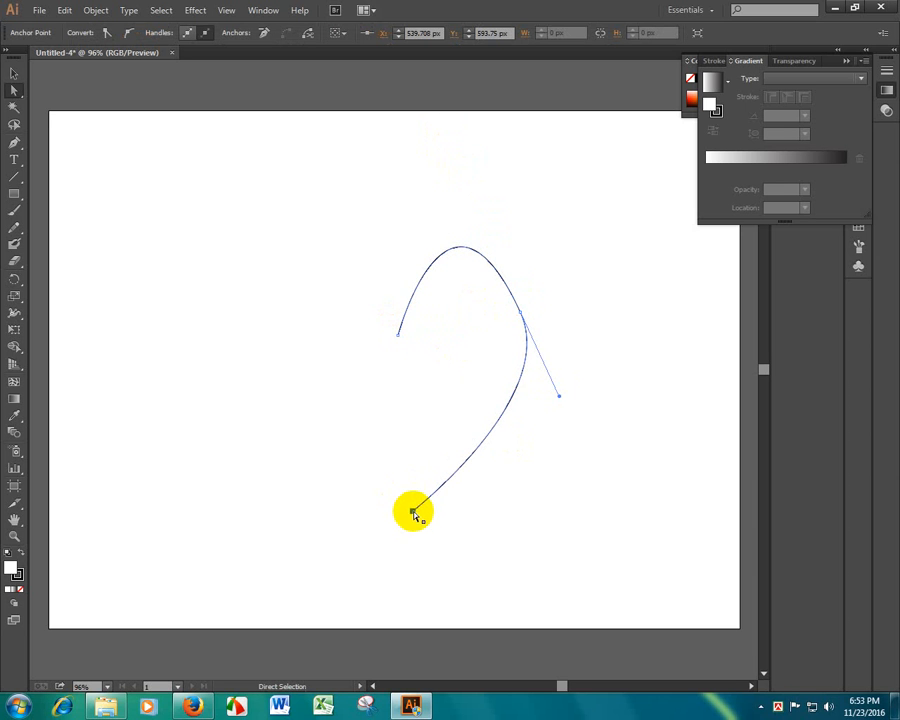
{"action": "left_click_drag", "start_coordinate": [412, 513], "coordinate": [398, 512]}
{"action": "left_click", "coordinate": [494, 505]}
Step: Reflect a copy of the half-heart curve across the vertical axis and move the copy to the left of the original
{"action": "left_click", "coordinate": [474, 450]}
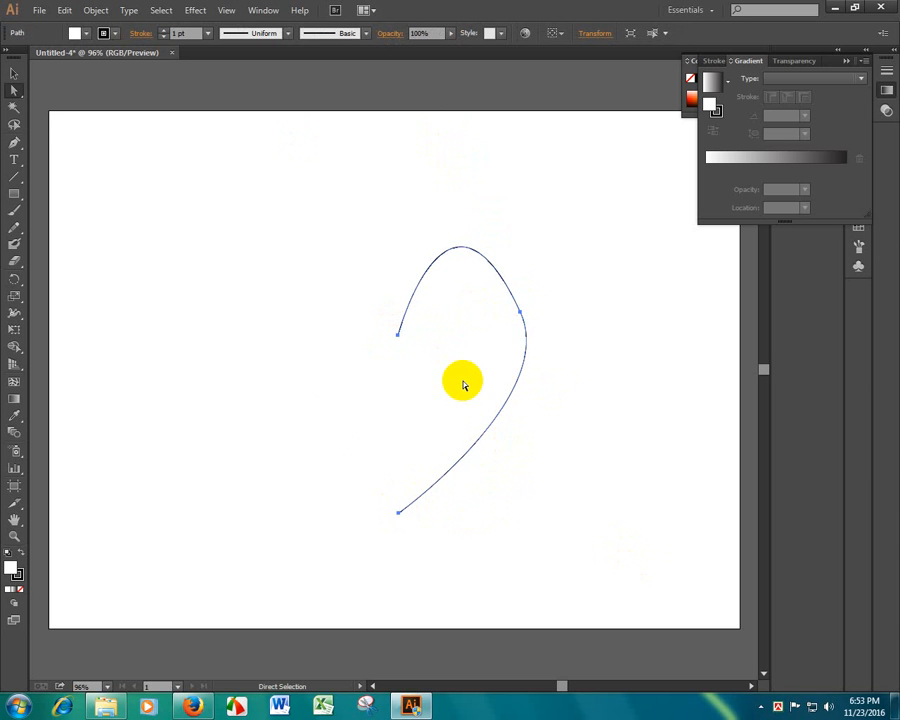
{"action": "right_click", "coordinate": [444, 258]}
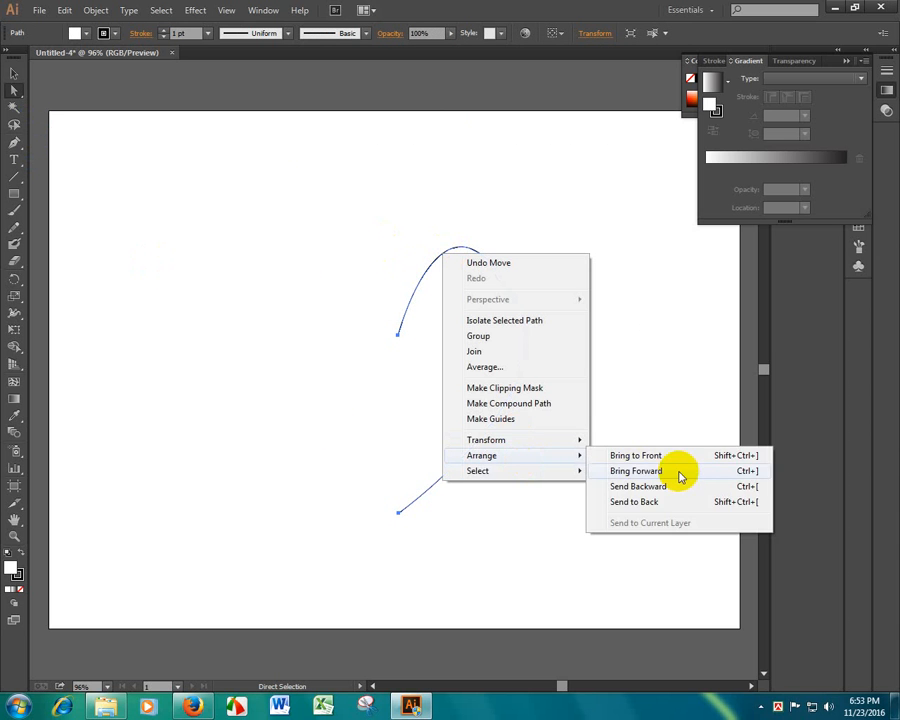
{"action": "mouse_move", "coordinate": [540, 443]}
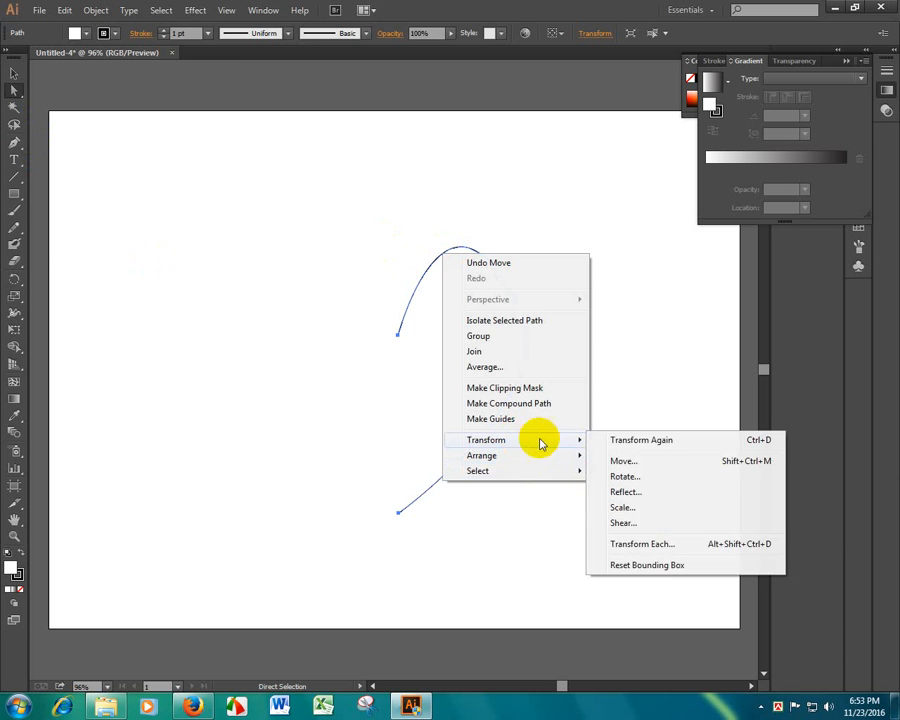
{"action": "left_click", "coordinate": [626, 492]}
{"action": "left_click", "coordinate": [38, 194]}
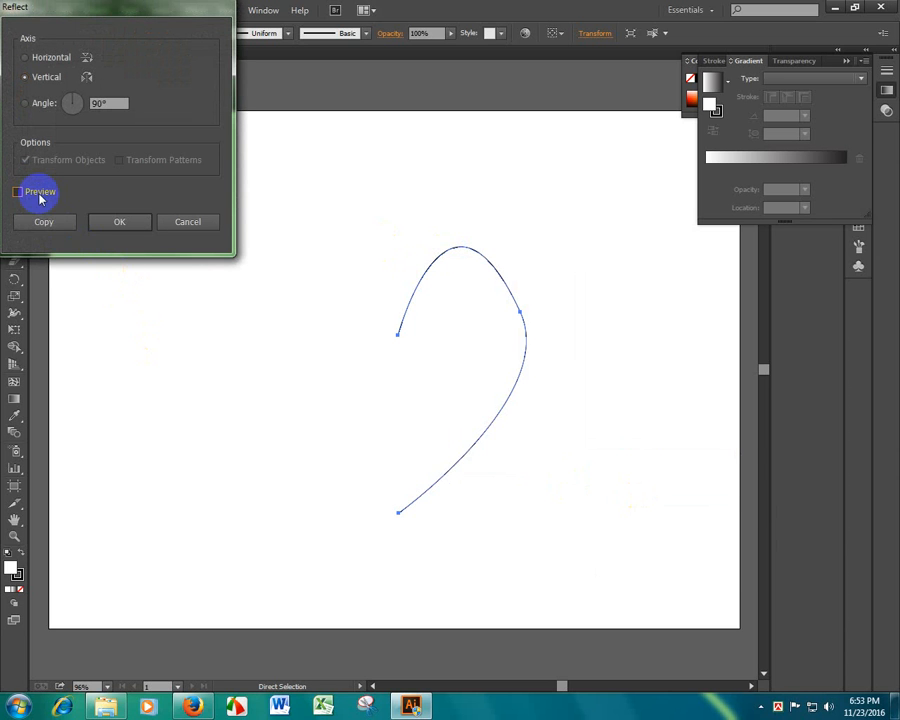
{"action": "left_click", "coordinate": [45, 223]}
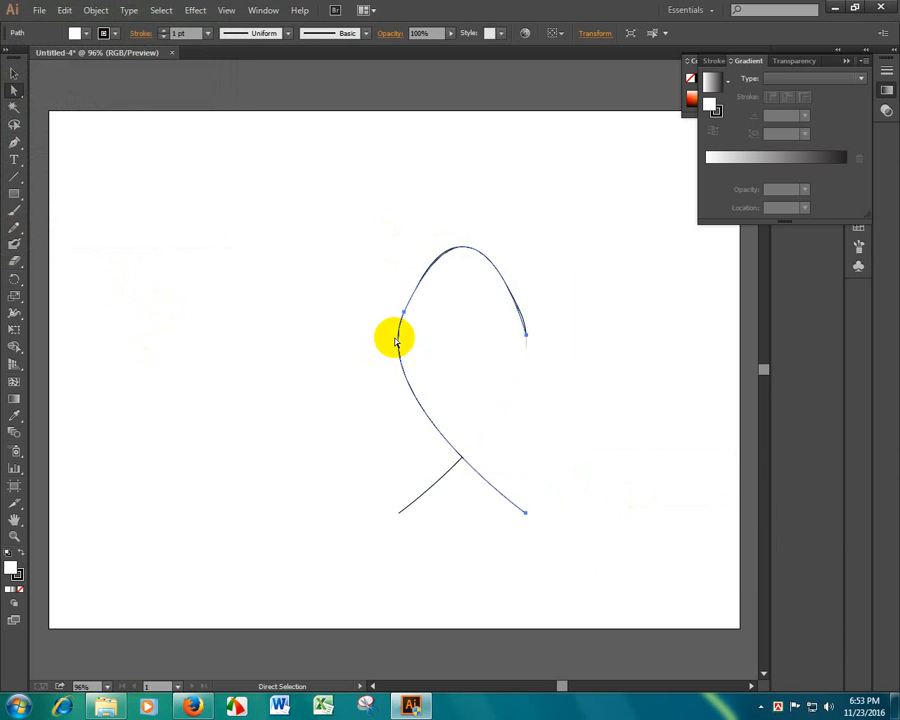
{"action": "left_click_drag", "start_coordinate": [390, 345], "coordinate": [278, 310]}
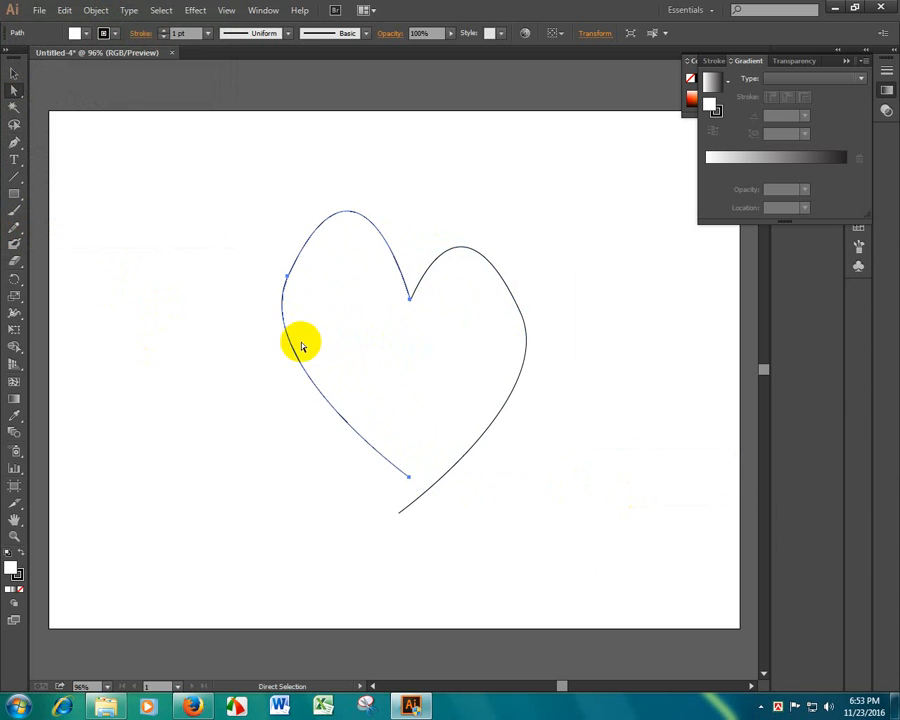
{"action": "left_click", "coordinate": [295, 354]}
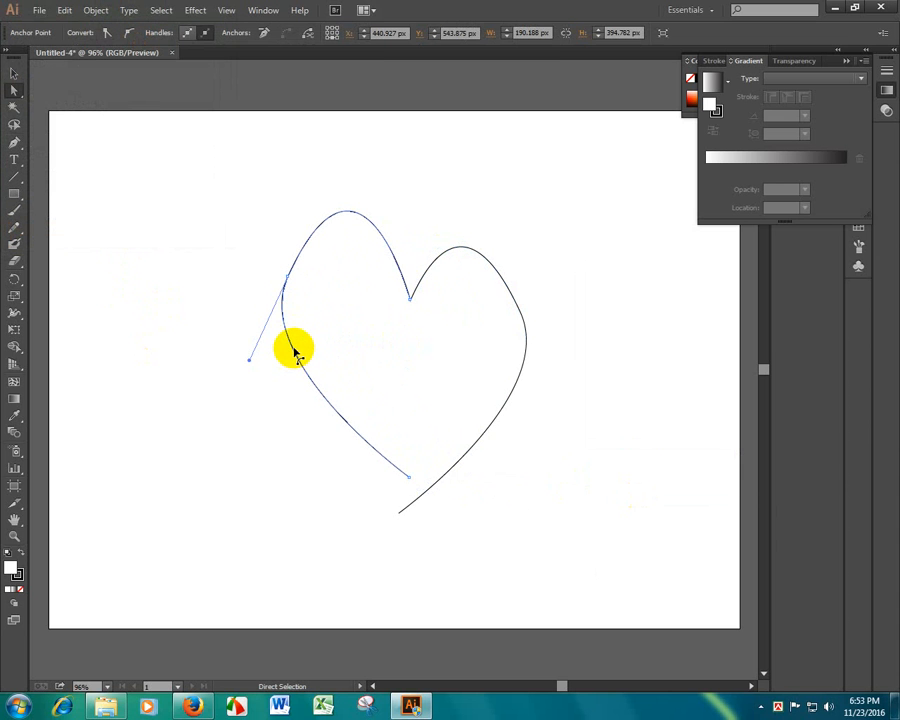
{"action": "left_click_drag", "start_coordinate": [295, 354], "coordinate": [287, 385]}
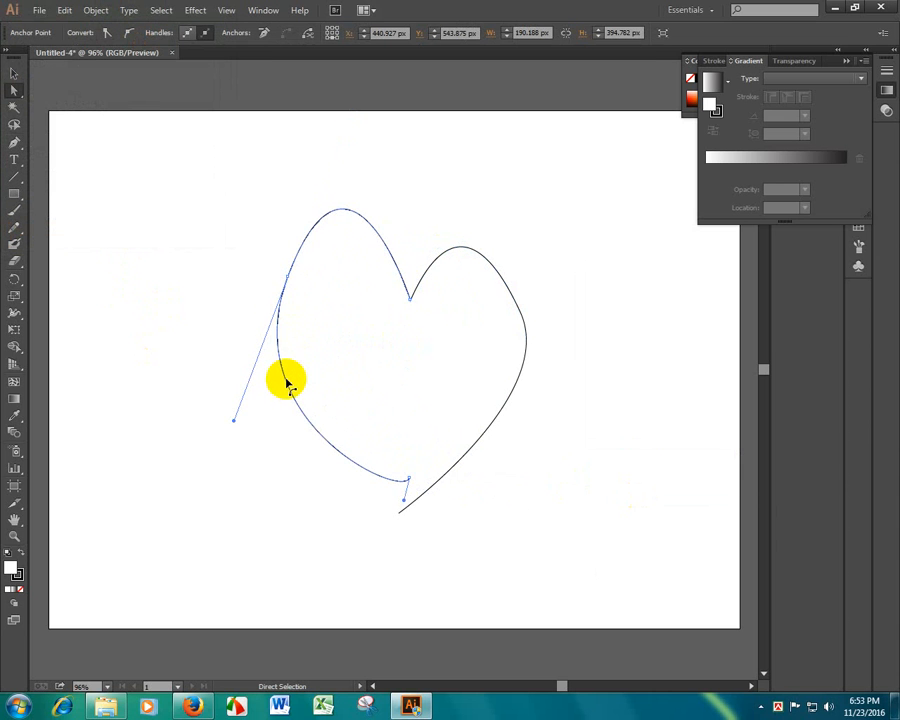
{"action": "key", "text": "ctrl+z"}
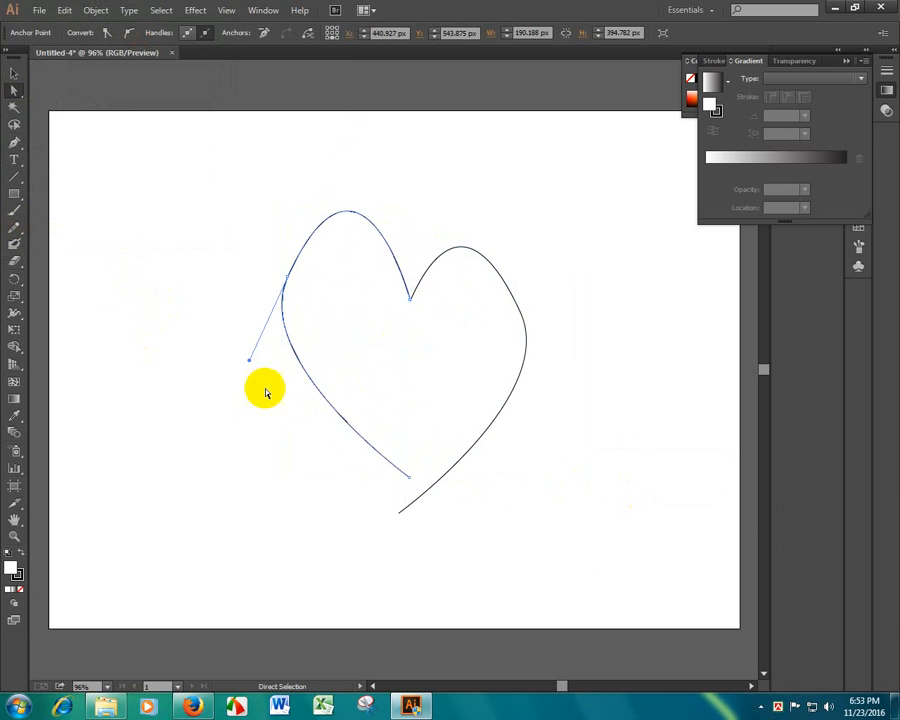
Step: Isolate the mirrored left half and move it down so its upper and lower ends meet those of the right half
{"action": "left_click", "coordinate": [13, 76]}
{"action": "left_click", "coordinate": [378, 258]}
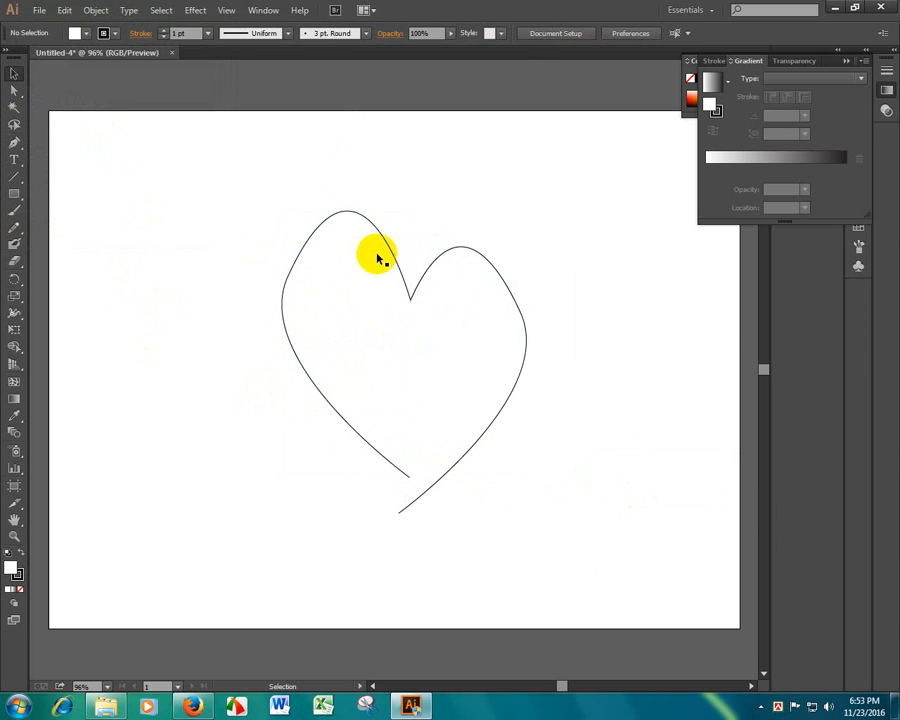
{"action": "left_click", "coordinate": [379, 235]}
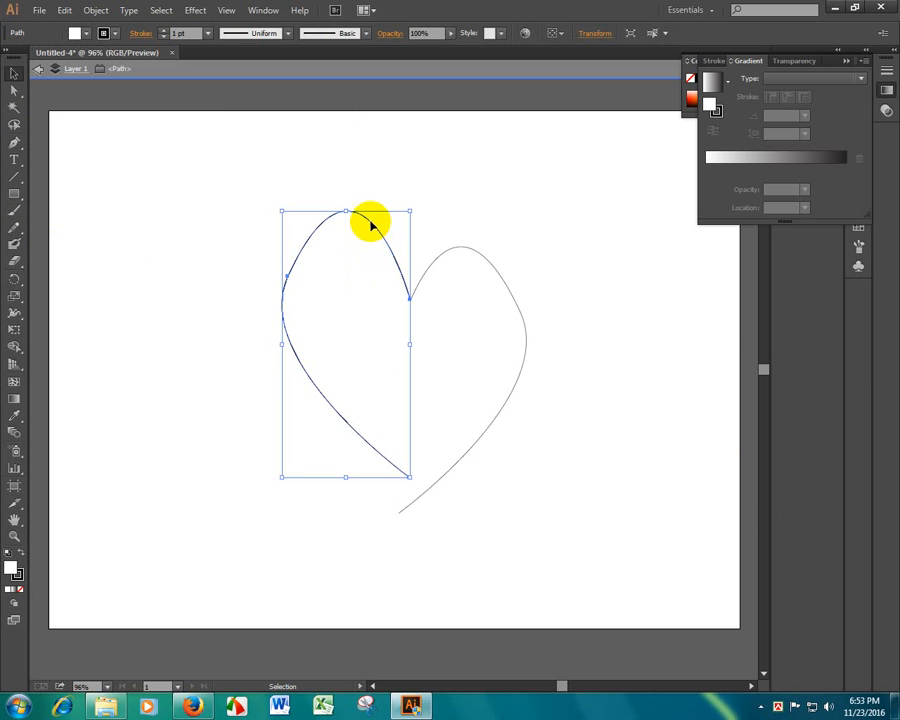
{"action": "left_click_drag", "start_coordinate": [370, 226], "coordinate": [374, 280]}
{"action": "left_click", "coordinate": [551, 407]}
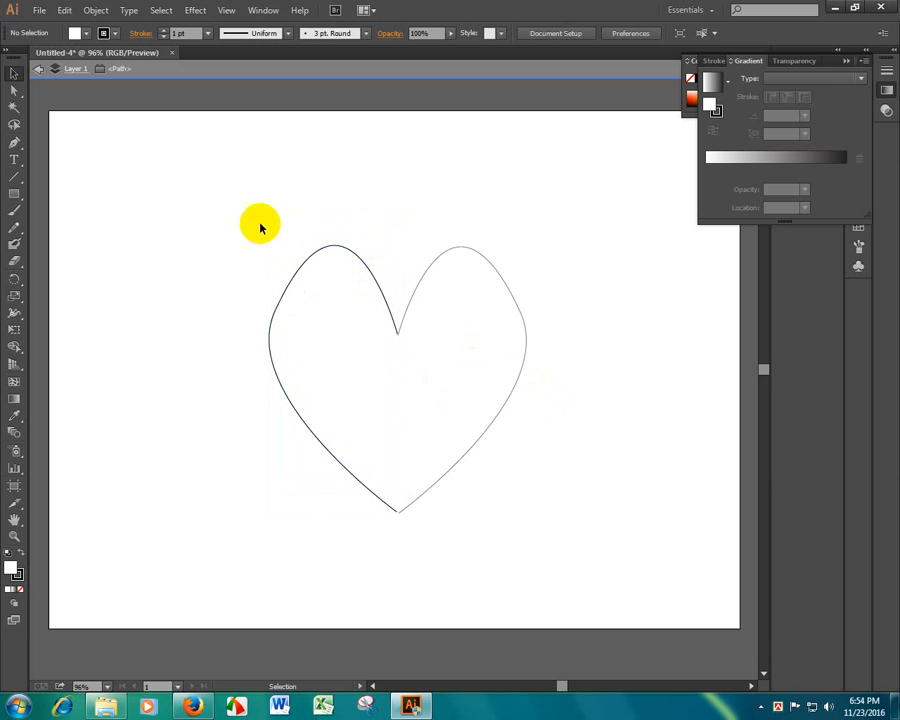
Step: Nudge the left half's bottom anchor onto the right half's bottom tip with the Direct Selection tool
{"action": "left_click_drag", "start_coordinate": [258, 222], "coordinate": [433, 513]}
{"action": "left_click", "coordinate": [423, 427]}
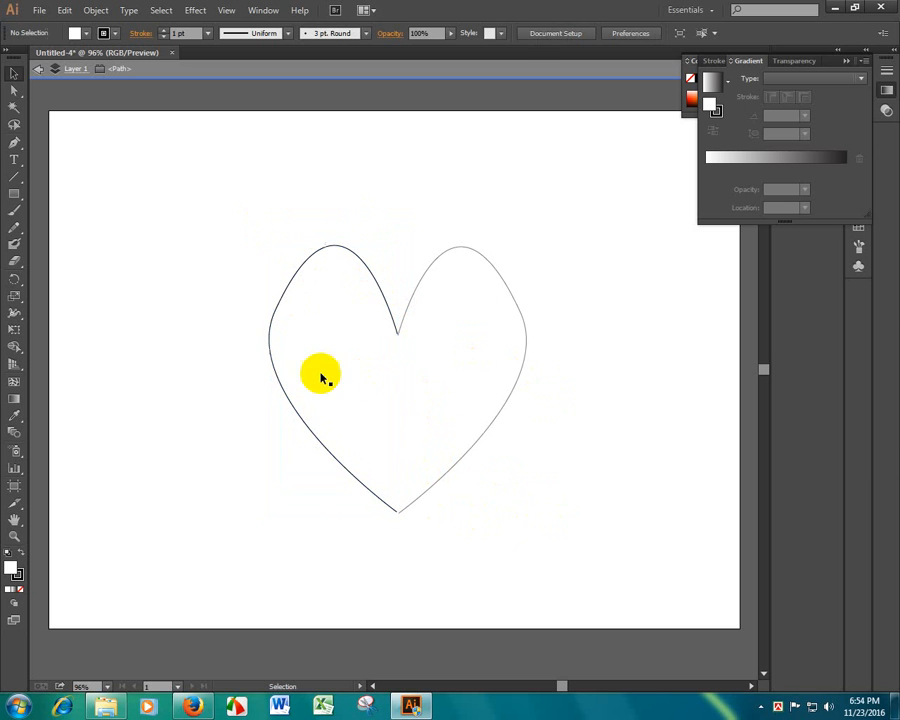
{"action": "left_click", "coordinate": [14, 146]}
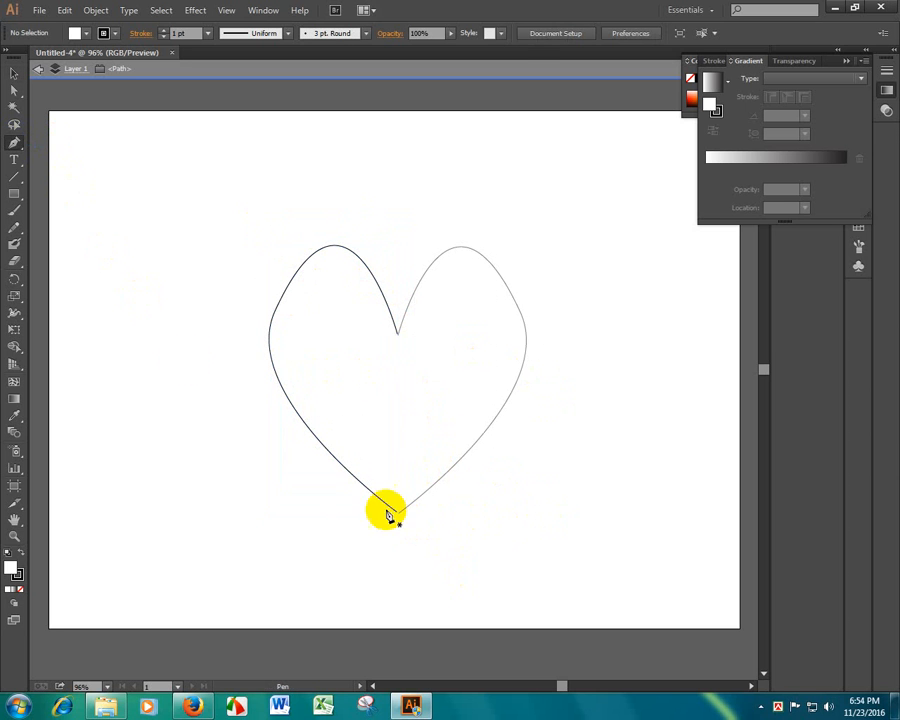
{"action": "left_click", "coordinate": [14, 91]}
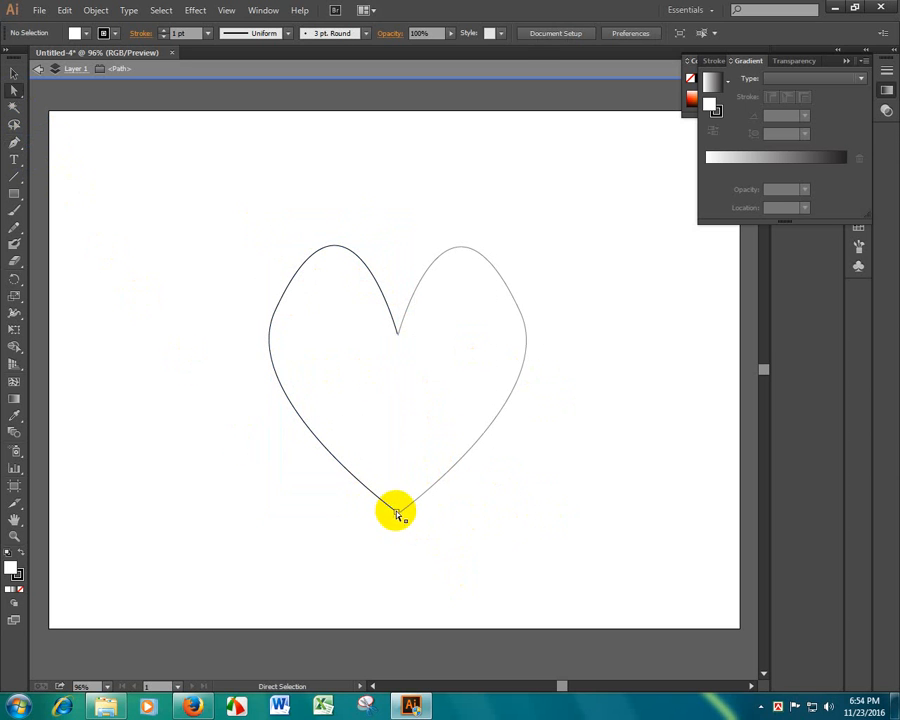
{"action": "left_click", "coordinate": [396, 512]}
{"action": "left_click_drag", "start_coordinate": [397, 512], "coordinate": [398, 513]}
{"action": "left_click", "coordinate": [427, 523]}
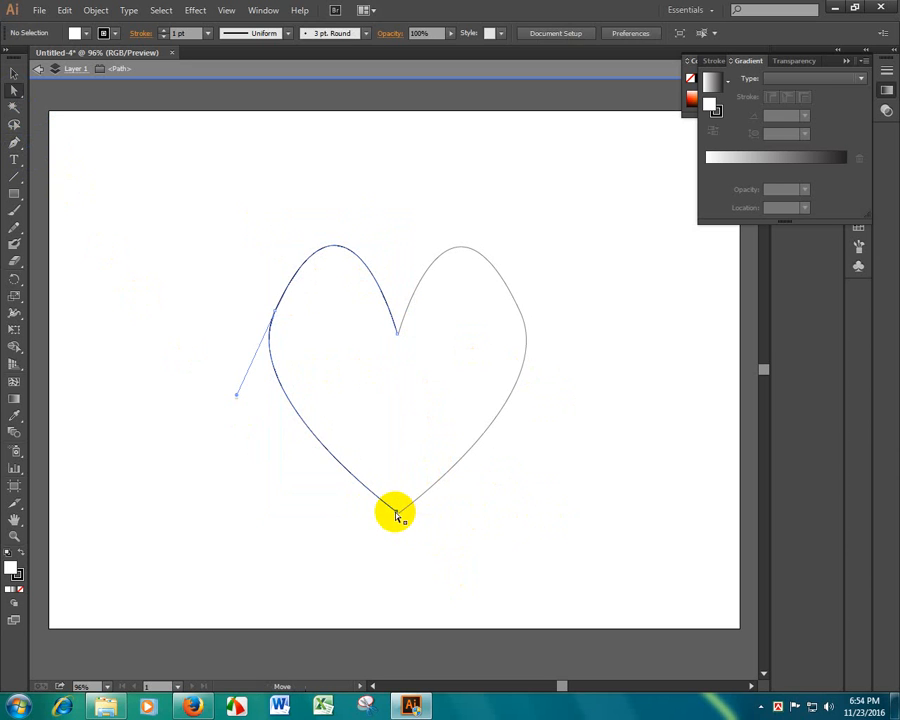
{"action": "left_click", "coordinate": [396, 513]}
{"action": "left_click", "coordinate": [420, 362]}
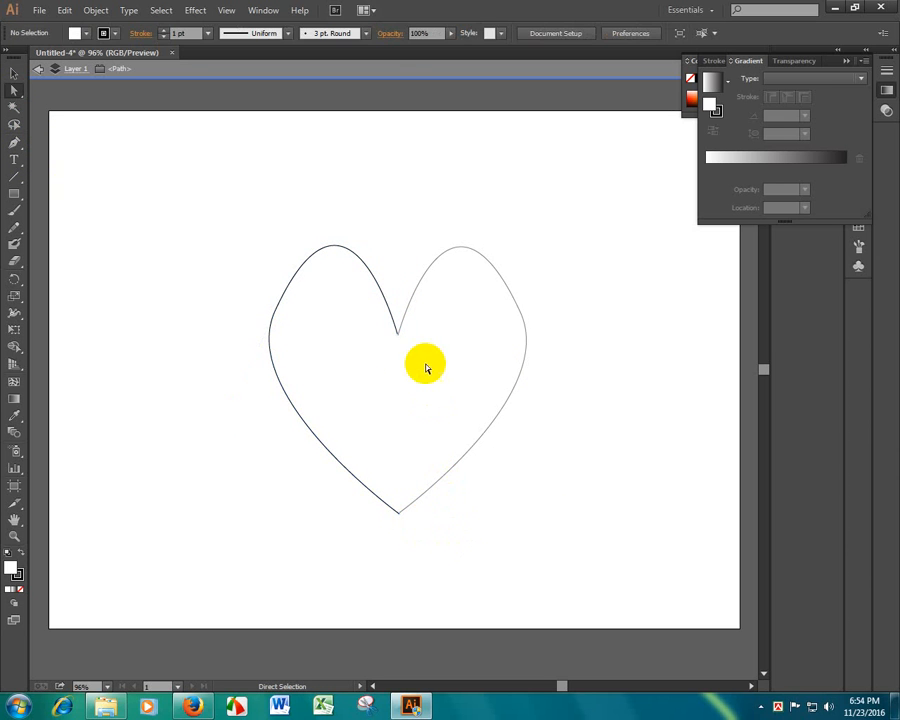
Step: Extend the left half's inner upper end across the right curve and shift its bottom anchor slightly up along the right half's edge
{"action": "left_click_drag", "start_coordinate": [398, 336], "coordinate": [419, 345]}
{"action": "left_click", "coordinate": [434, 530]}
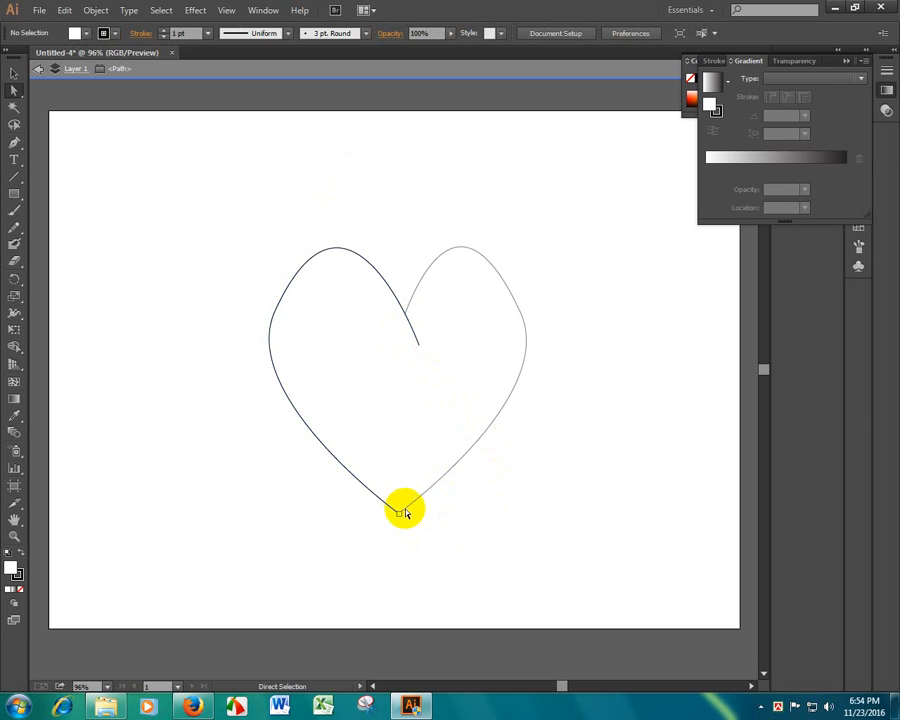
{"action": "left_click", "coordinate": [401, 515]}
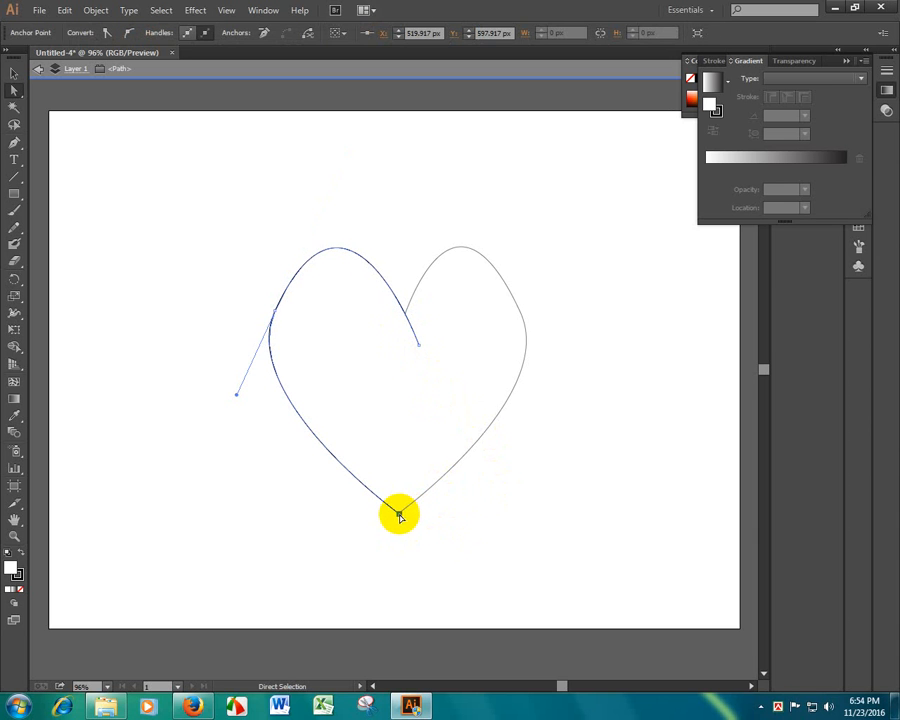
{"action": "mouse_move", "coordinate": [399, 516]}
{"action": "left_mouse_down"}
{"action": "mouse_move", "coordinate": [408, 516]}
{"action": "mouse_move", "coordinate": [401, 512]}
{"action": "left_mouse_up"}
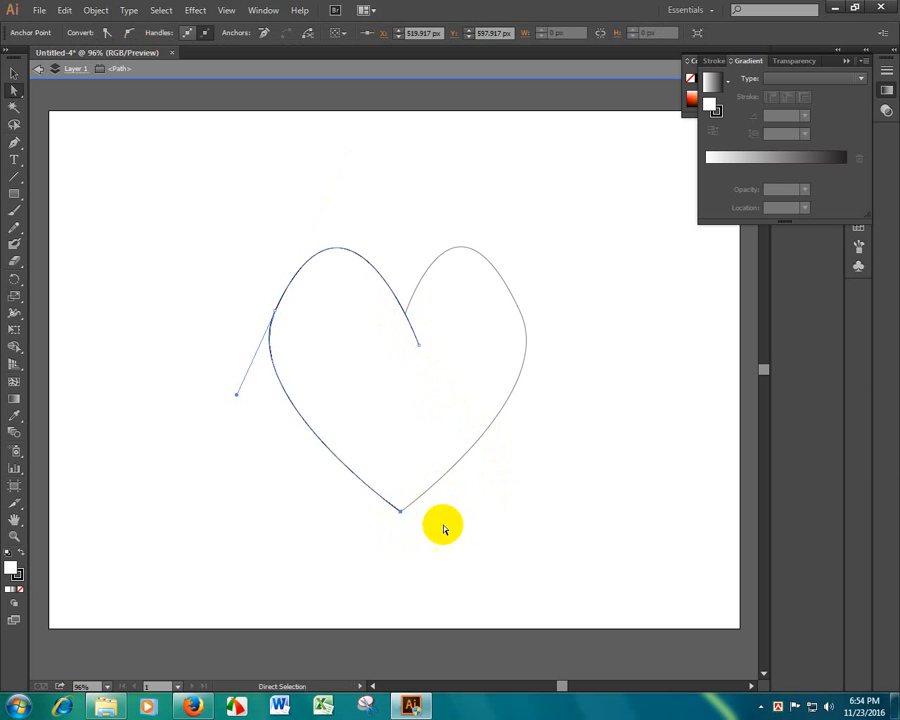
{"action": "left_click", "coordinate": [442, 525]}
Step: Exit isolation mode and select both halves of the heart together
{"action": "left_click_drag", "start_coordinate": [229, 178], "coordinate": [598, 581]}
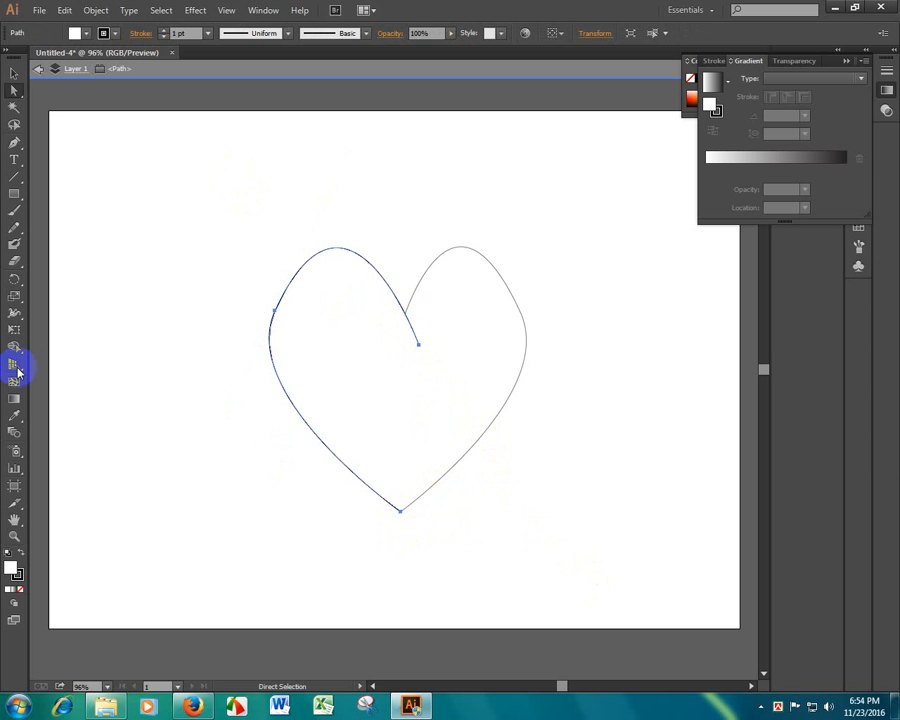
{"action": "left_click", "coordinate": [495, 305]}
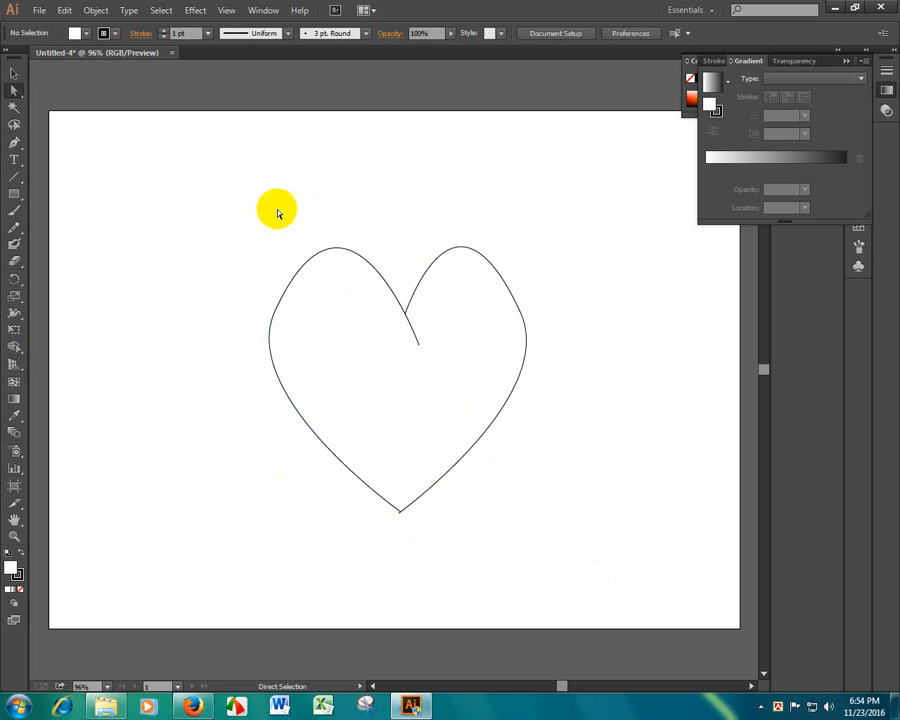
{"action": "left_click_drag", "start_coordinate": [265, 194], "coordinate": [619, 611]}
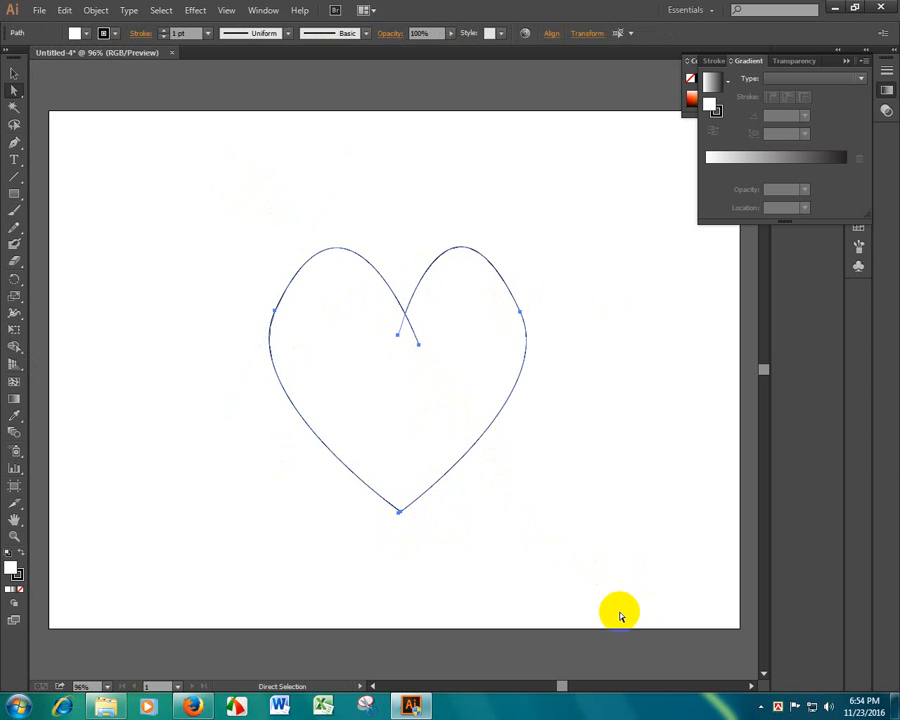
Step: Merge the two halves into one heart without the crossing ends using the Shape Builder tool, and stretch the heart taller downward
{"action": "left_click", "coordinate": [14, 348]}
{"action": "left_click_drag", "start_coordinate": [465, 362], "coordinate": [340, 374]}
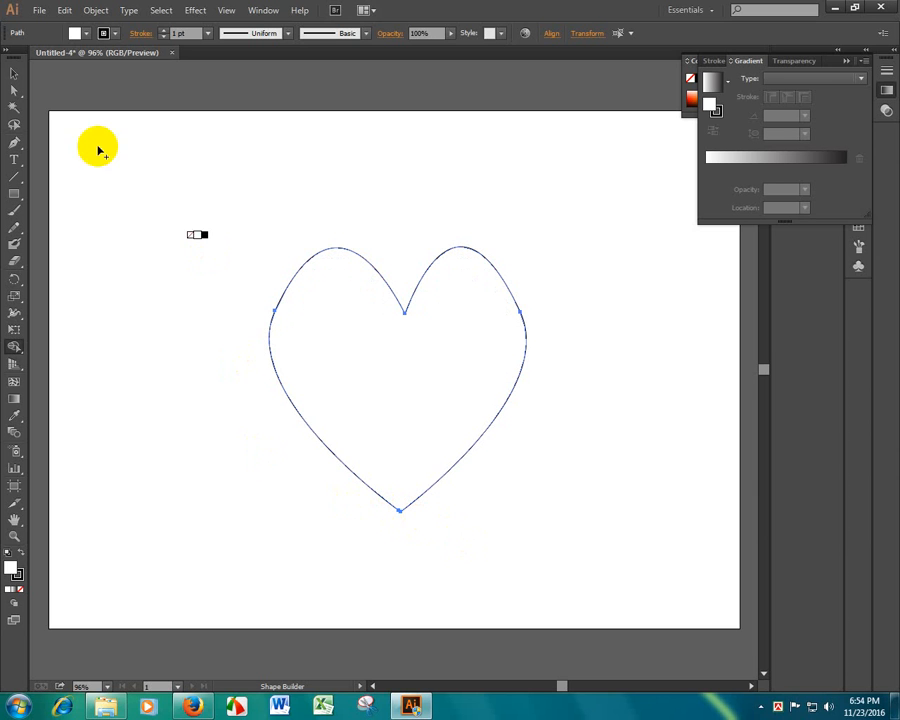
{"action": "left_click", "coordinate": [14, 74]}
{"action": "left_click", "coordinate": [197, 320]}
{"action": "left_click_drag", "start_coordinate": [277, 231], "coordinate": [599, 617]}
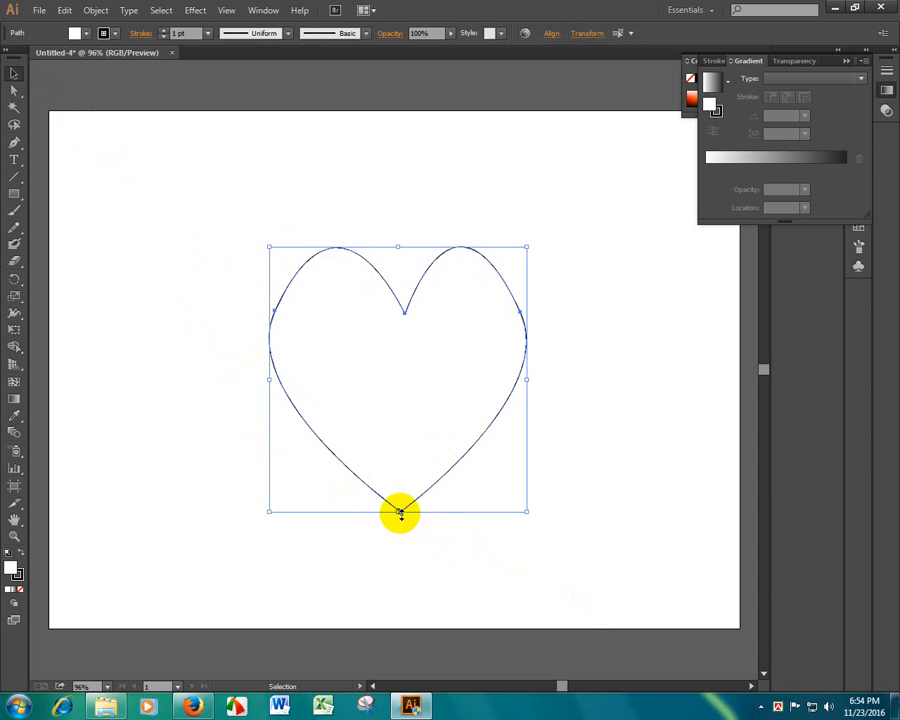
{"action": "left_click_drag", "start_coordinate": [399, 512], "coordinate": [403, 552]}
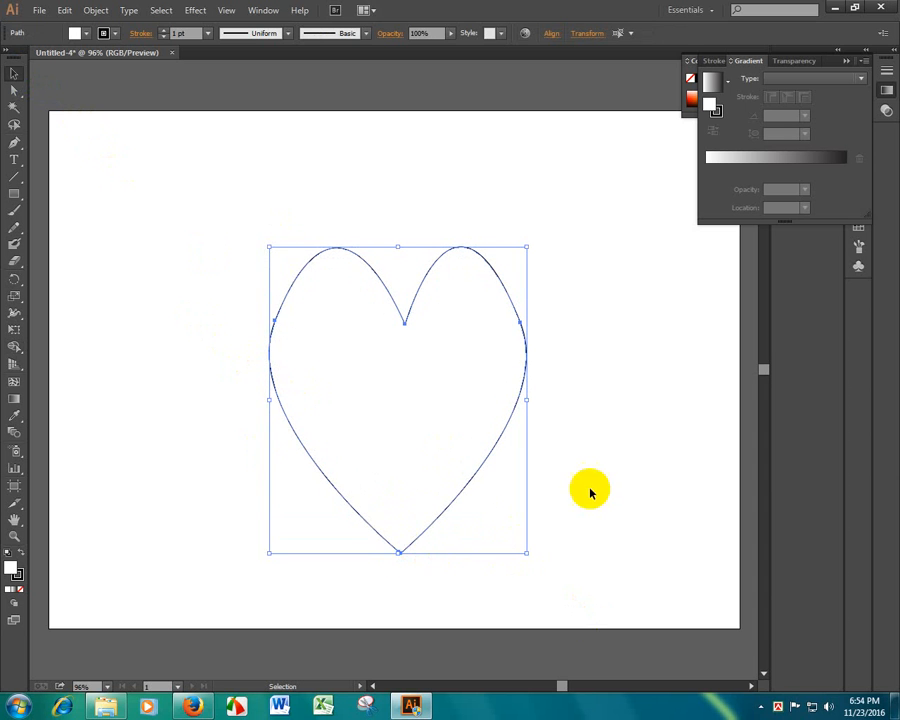
Step: Move the heart up and slightly left on the artboard, and select it again in full
{"action": "left_click", "coordinate": [589, 488]}
{"action": "left_click_drag", "start_coordinate": [408, 318], "coordinate": [396, 270]}
{"action": "left_click", "coordinate": [618, 334]}
{"action": "left_click_drag", "start_coordinate": [228, 160], "coordinate": [695, 597]}
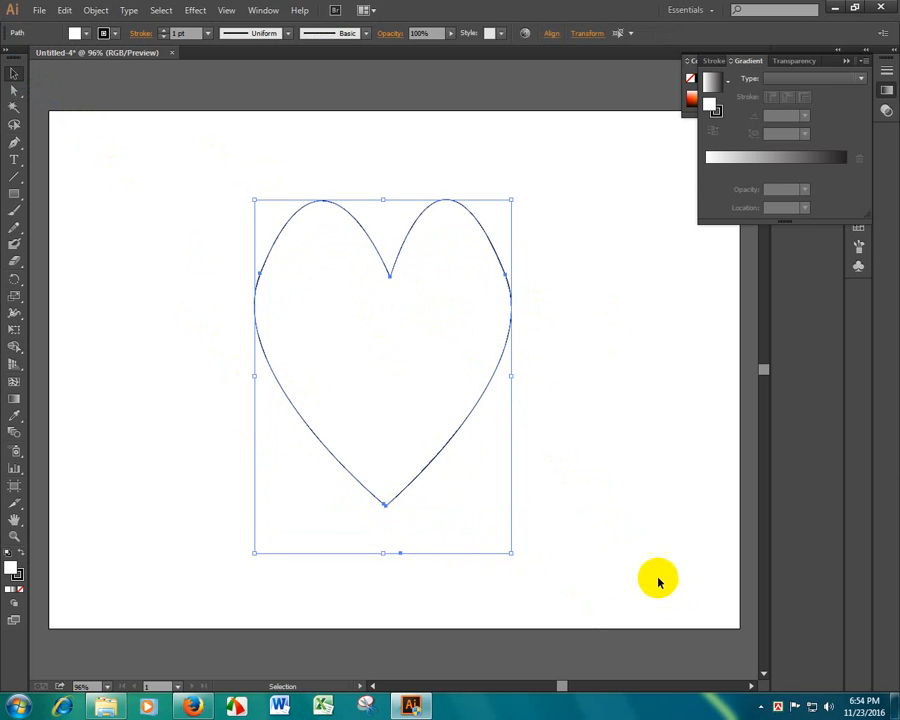
Step: Build a dense gradient mesh over the heart by adding Mesh tool points along the centre, both lobes and the lower tip
{"action": "left_click", "coordinate": [14, 384]}
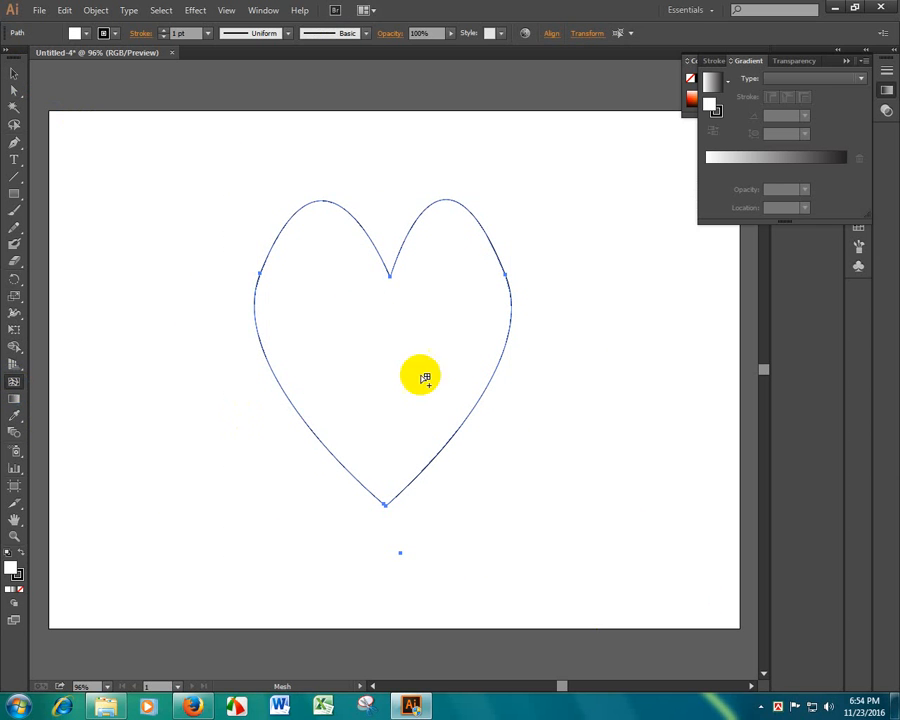
{"action": "left_click", "coordinate": [393, 297]}
{"action": "left_click", "coordinate": [398, 346]}
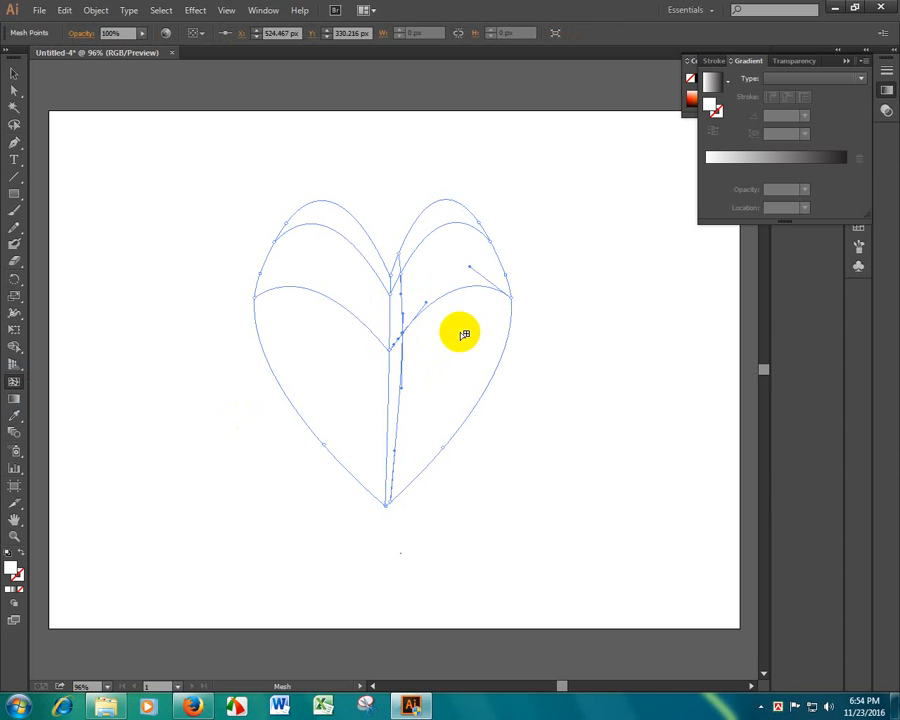
{"action": "left_click", "coordinate": [460, 332]}
{"action": "left_click", "coordinate": [431, 273]}
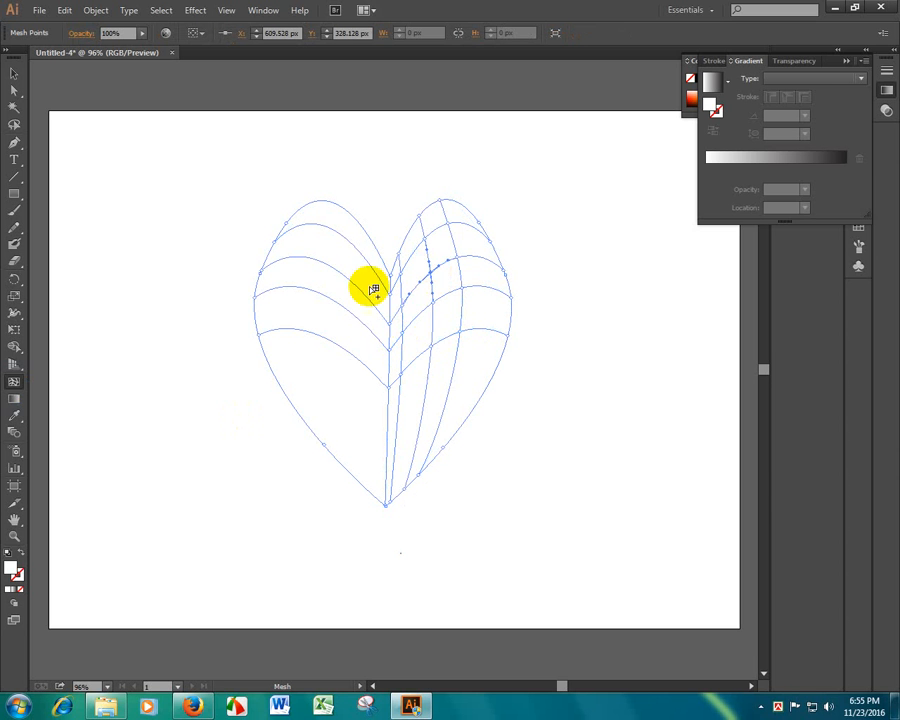
{"action": "left_click", "coordinate": [319, 314]}
{"action": "left_click", "coordinate": [364, 383]}
{"action": "left_click", "coordinate": [322, 409]}
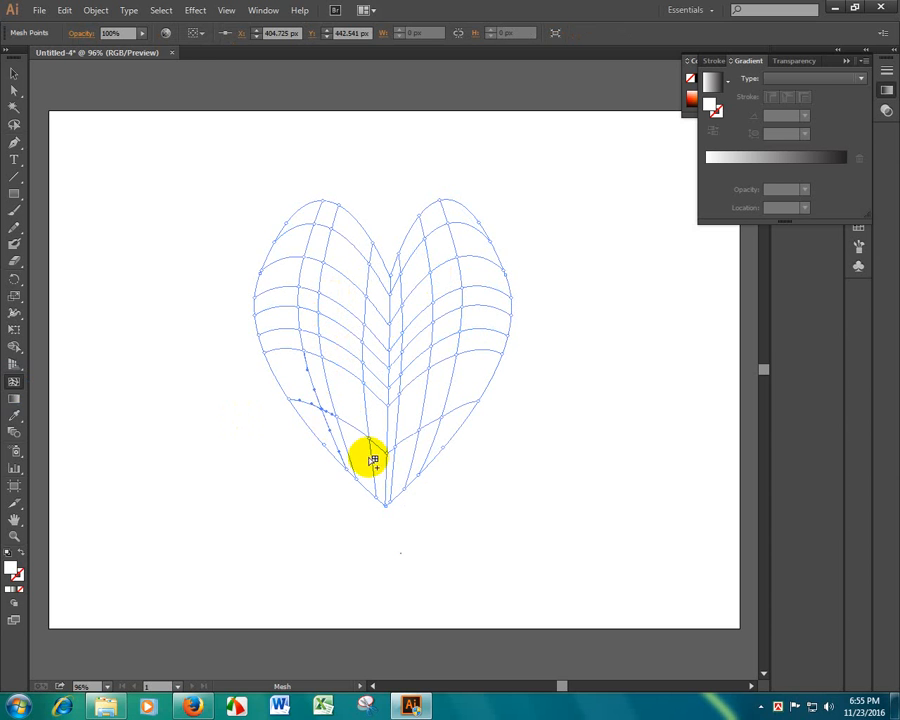
{"action": "left_click", "coordinate": [363, 455]}
{"action": "left_click", "coordinate": [406, 407]}
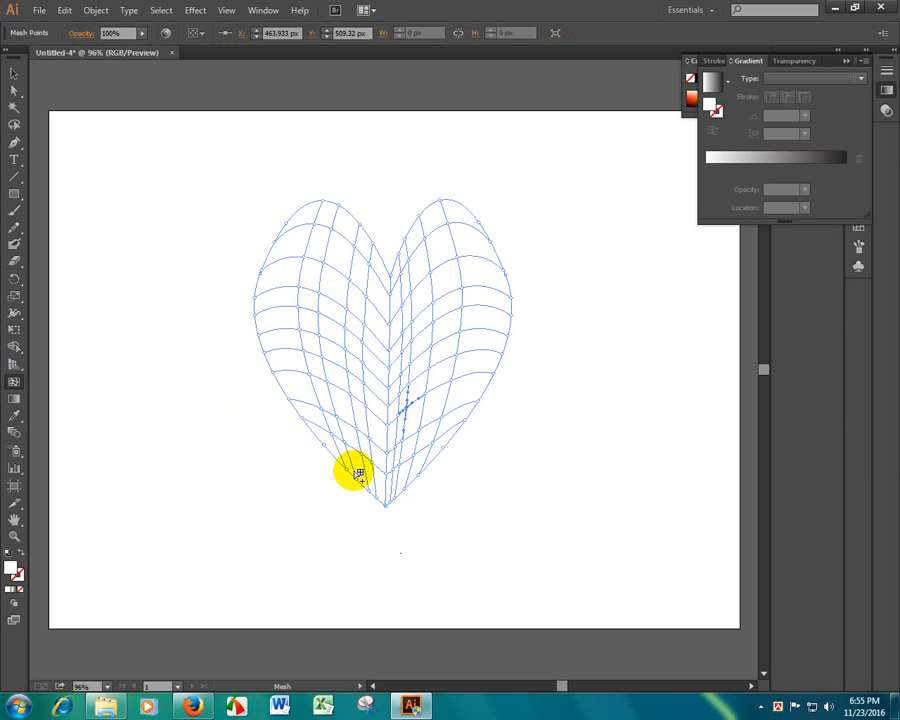
{"action": "left_click", "coordinate": [275, 273]}
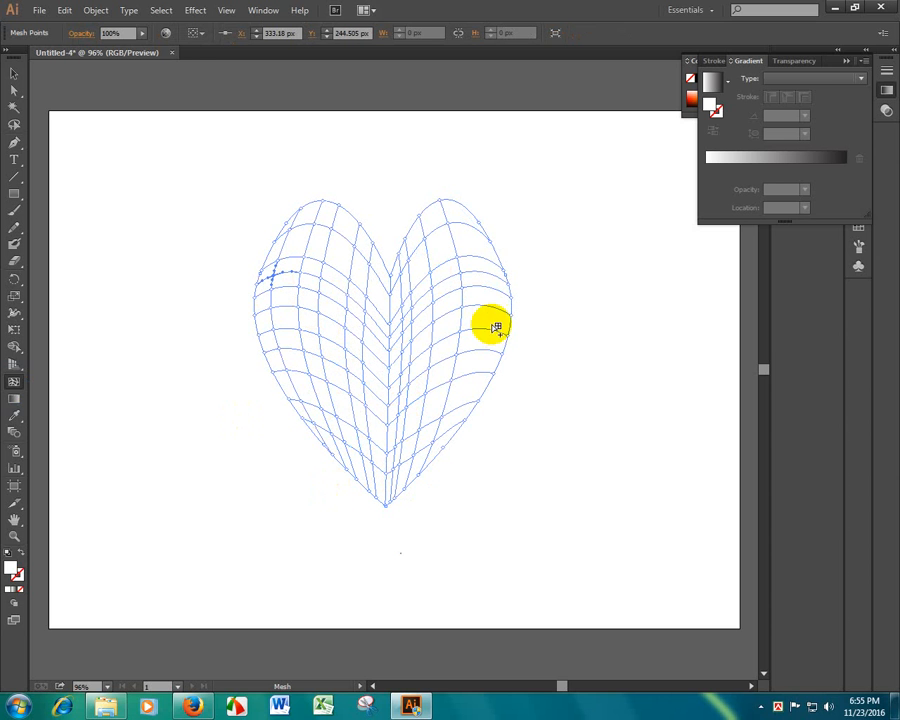
{"action": "left_click", "coordinate": [479, 245]}
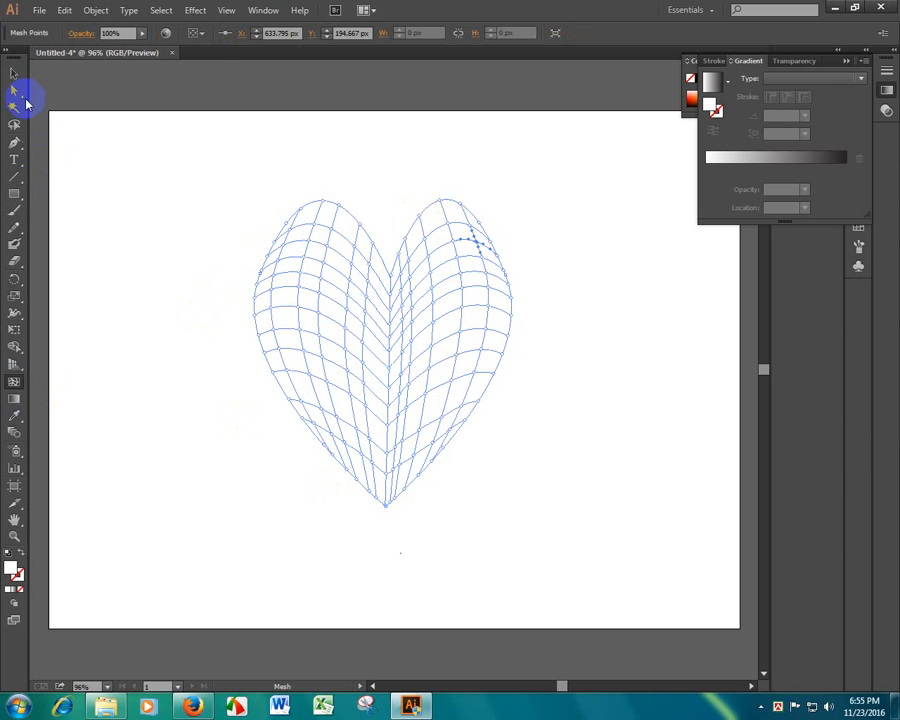
Step: Fill the entire mesh heart with bright green 00F90C and deselect it
{"action": "left_click", "coordinate": [14, 75]}
{"action": "left_click", "coordinate": [208, 156]}
{"action": "left_click_drag", "start_coordinate": [208, 156], "coordinate": [553, 562]}
{"action": "double_click", "coordinate": [19, 576]}
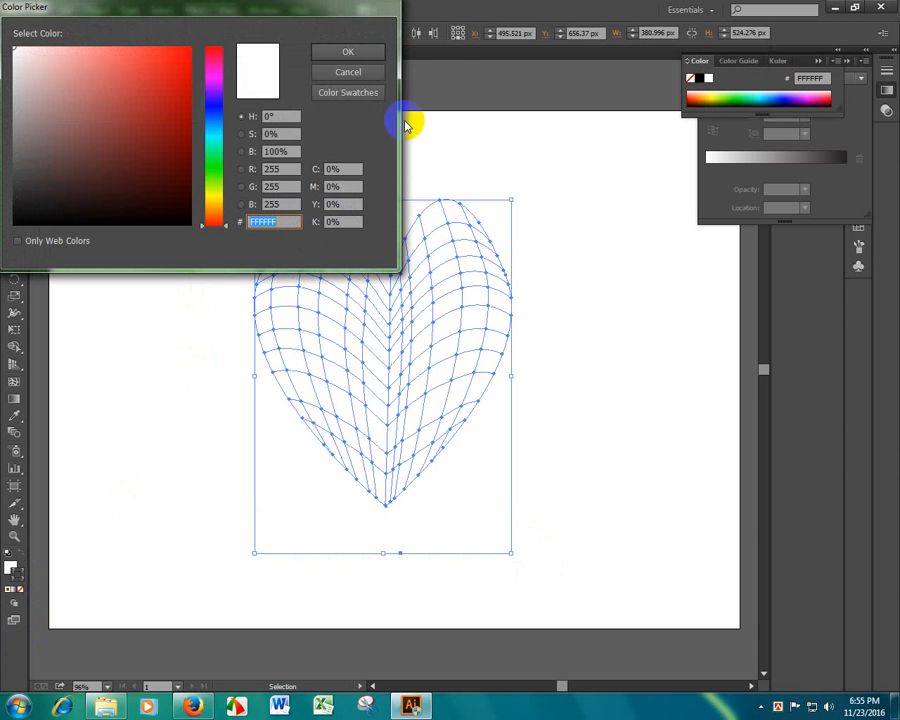
{"action": "left_click", "coordinate": [350, 72]}
{"action": "double_click", "coordinate": [10, 568]}
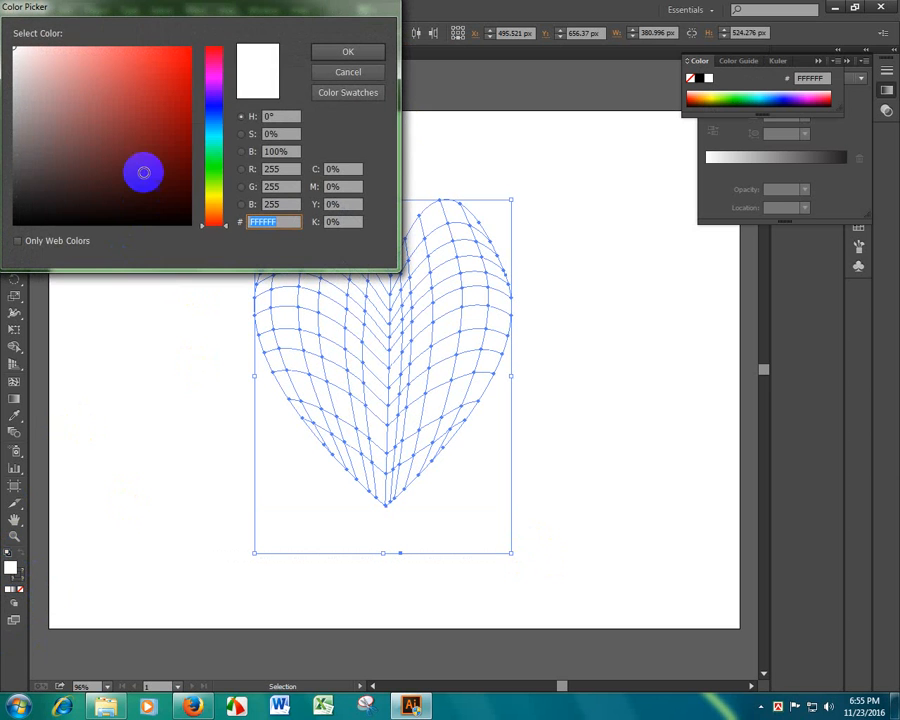
{"action": "left_click", "coordinate": [216, 162]}
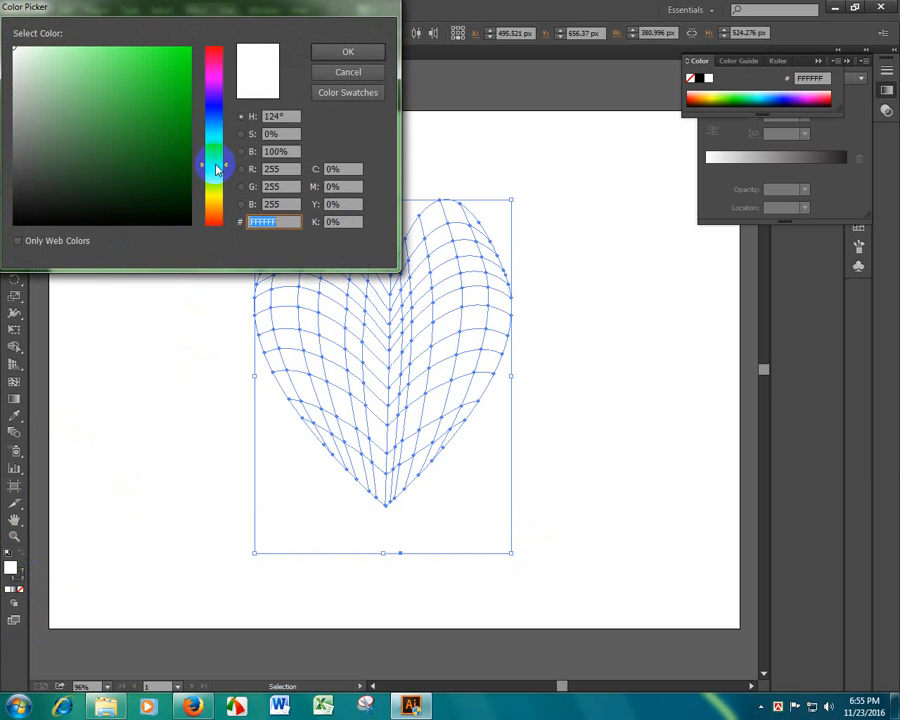
{"action": "left_click_drag", "start_coordinate": [178, 104], "coordinate": [211, 48]}
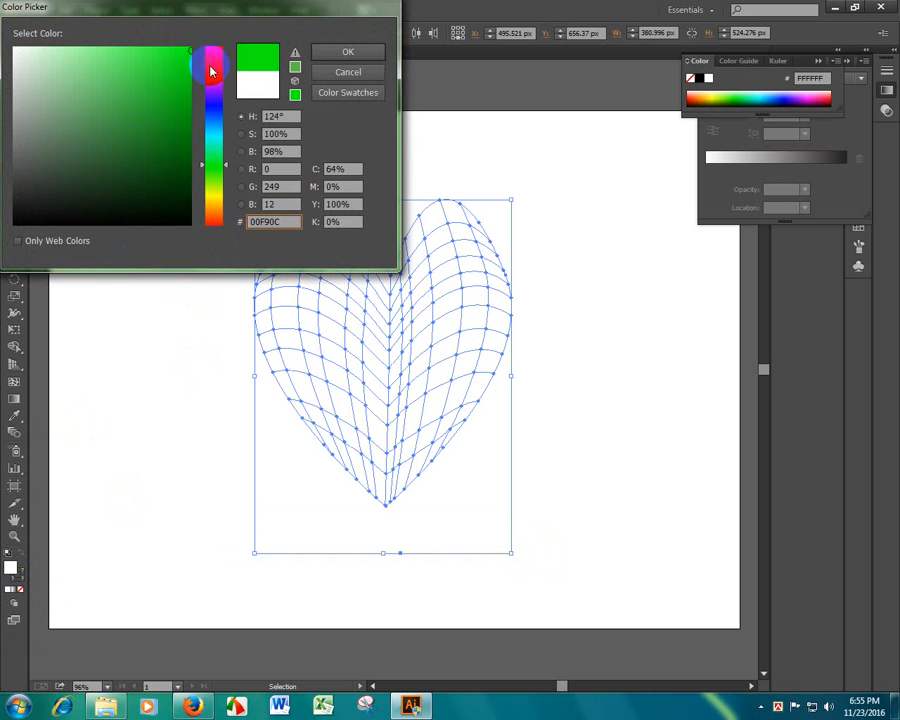
{"action": "left_click", "coordinate": [348, 52]}
{"action": "left_click", "coordinate": [560, 325]}
{"action": "left_click", "coordinate": [448, 362]}
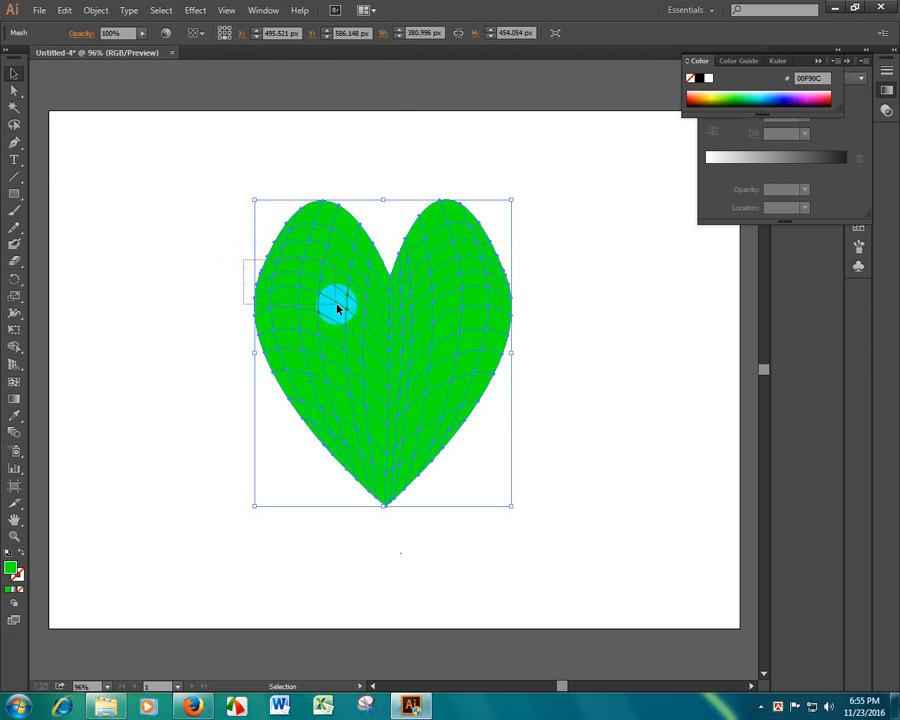
{"action": "left_click", "coordinate": [366, 163]}
{"action": "left_click_drag", "start_coordinate": [295, 256], "coordinate": [284, 246]}
{"action": "left_click", "coordinate": [643, 307]}
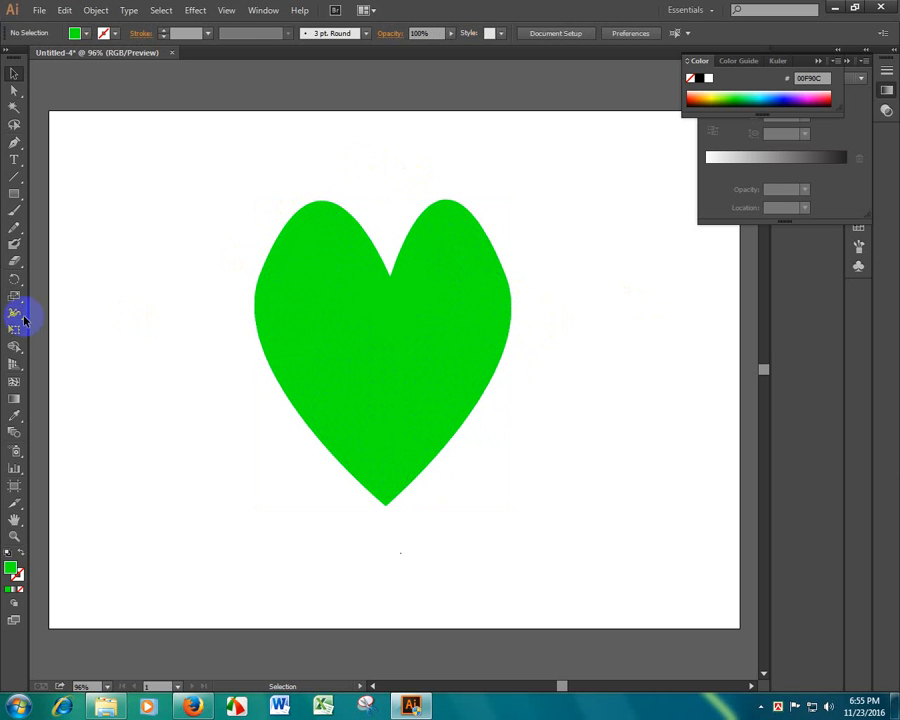
Step: Colour the mesh points at the left lobe's upper outer edge blue 1542FF, using the Direct Selection tool to pick them
{"action": "left_click", "coordinate": [14, 90]}
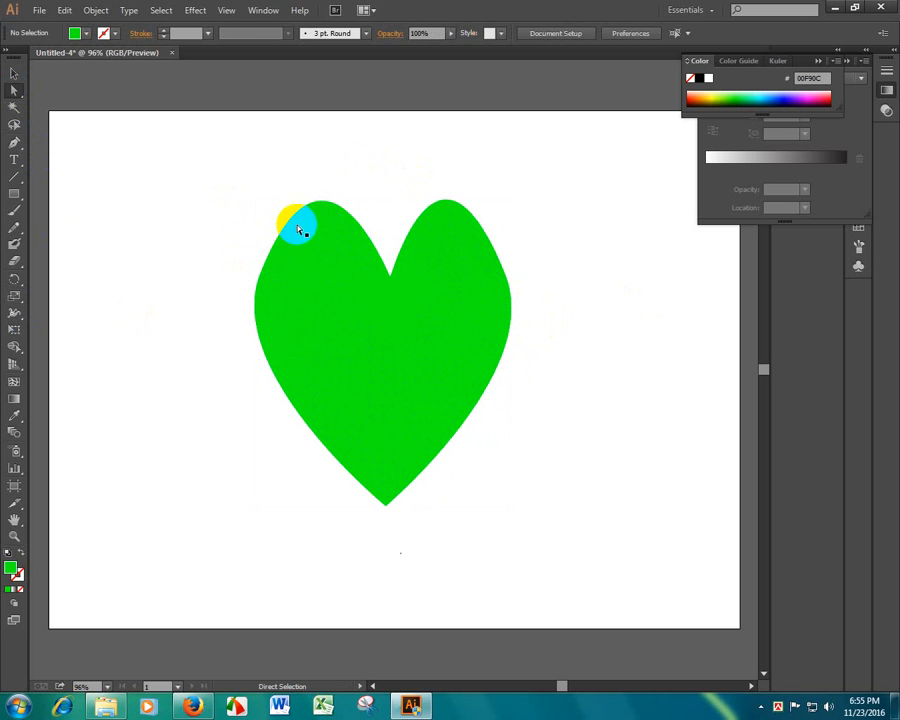
{"action": "left_click_drag", "start_coordinate": [297, 226], "coordinate": [323, 260]}
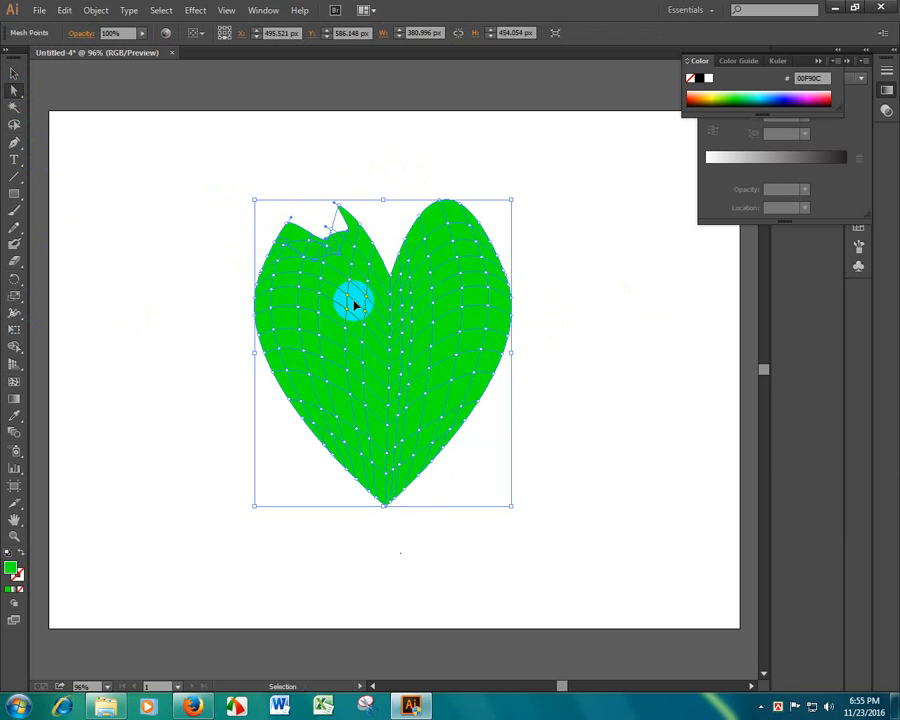
{"action": "key", "text": "ctrl+z"}
{"action": "left_click_drag", "start_coordinate": [224, 233], "coordinate": [313, 283]}
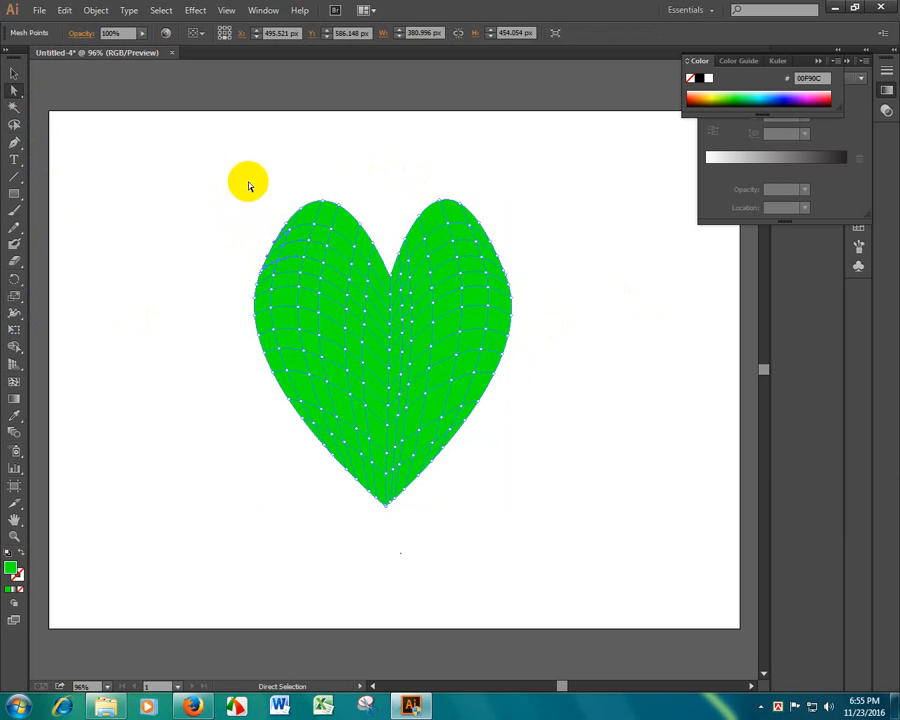
{"action": "left_click_drag", "start_coordinate": [221, 195], "coordinate": [300, 274]}
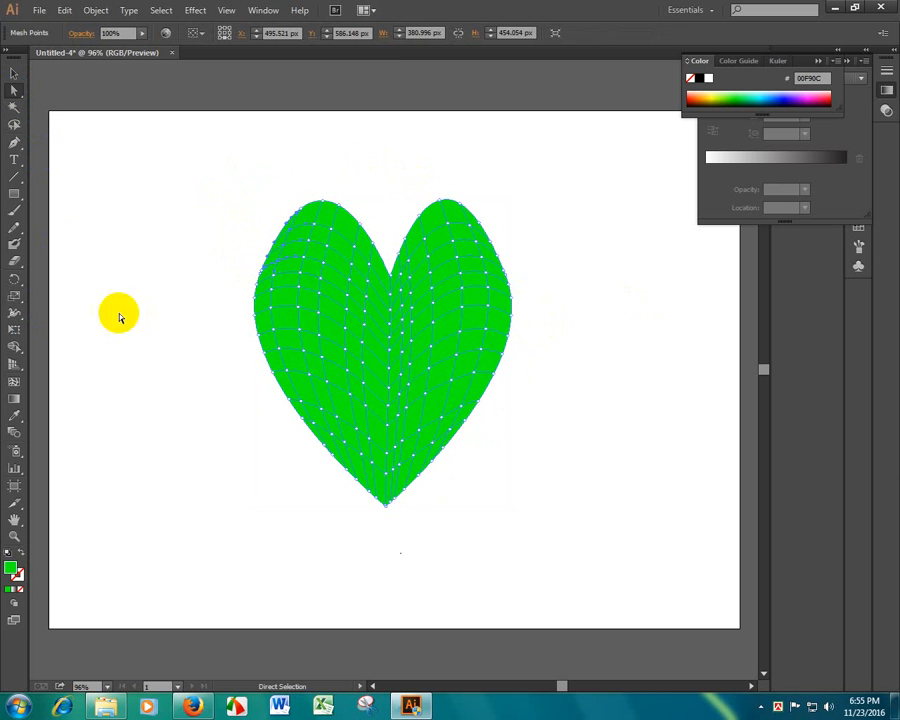
{"action": "double_click", "coordinate": [12, 572]}
{"action": "left_click_drag", "start_coordinate": [215, 115], "coordinate": [215, 110]}
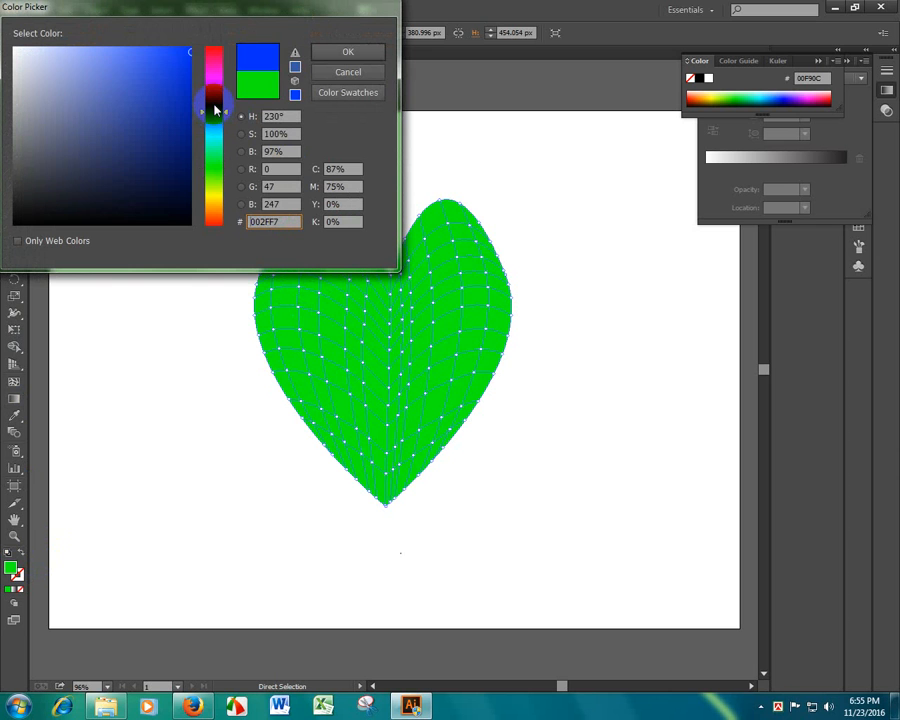
{"action": "left_click", "coordinate": [179, 45]}
{"action": "left_click", "coordinate": [347, 50]}
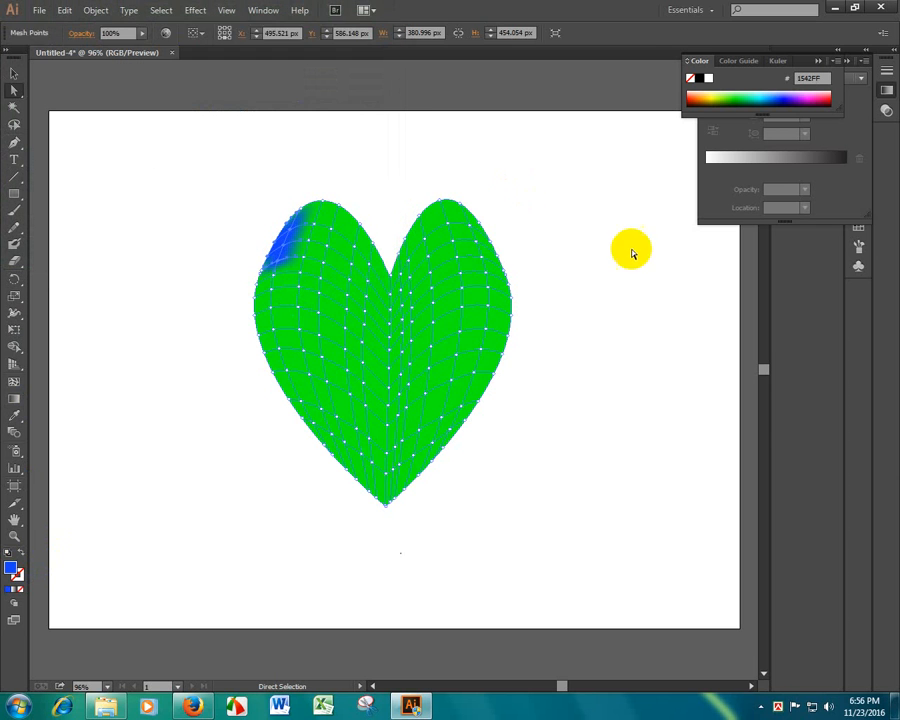
{"action": "left_click", "coordinate": [632, 254]}
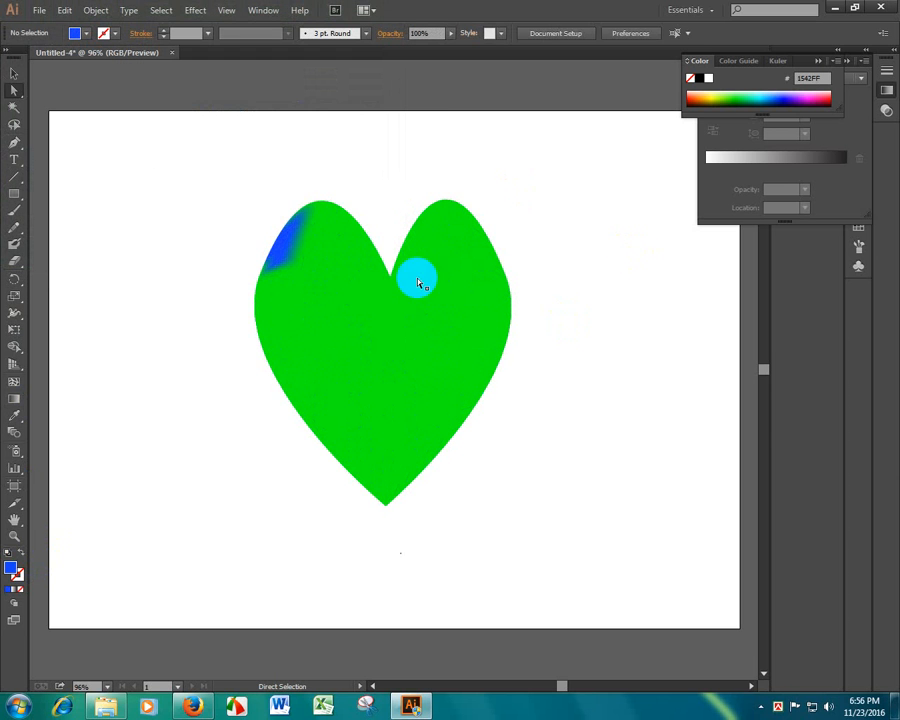
Step: Colour the next mesh points, running across the left lobe's upper band to the centre notch, blue 004DC9
{"action": "left_click", "coordinate": [340, 258]}
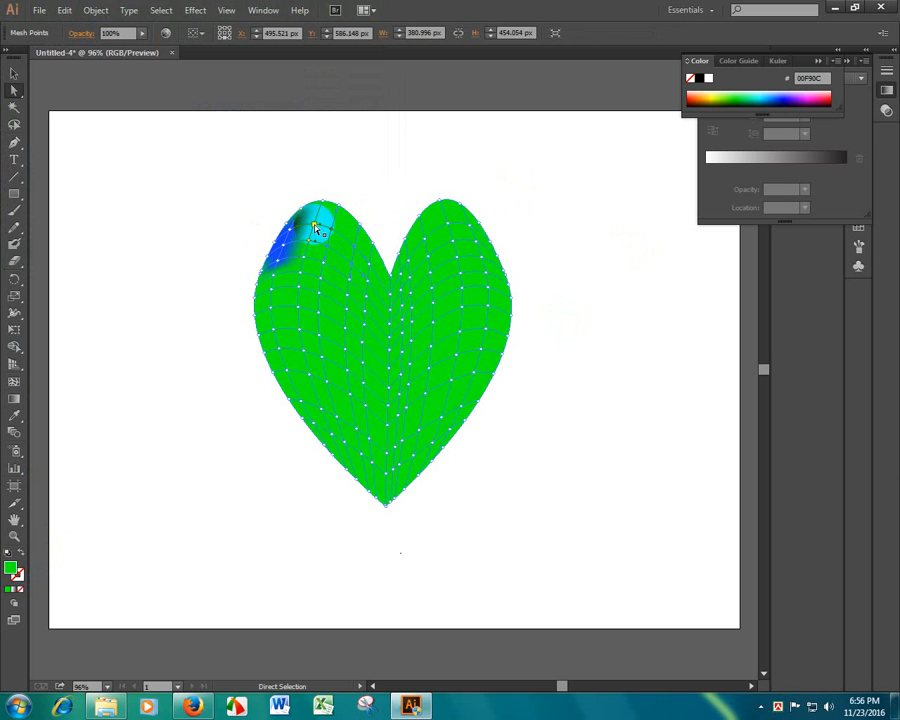
{"action": "left_click_drag", "start_coordinate": [315, 228], "coordinate": [391, 299]}
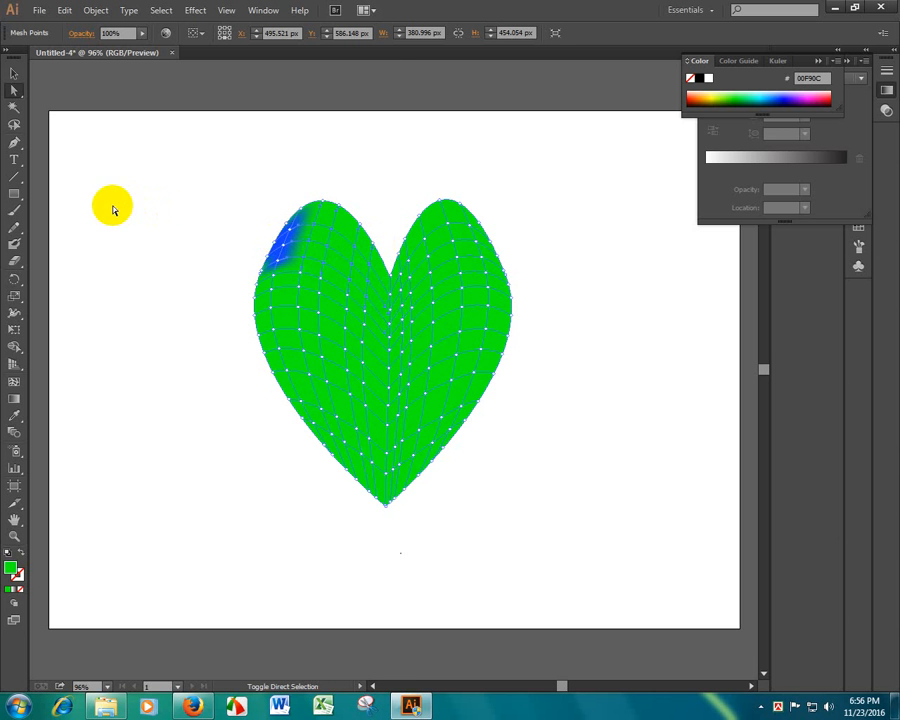
{"action": "double_click", "coordinate": [10, 567]}
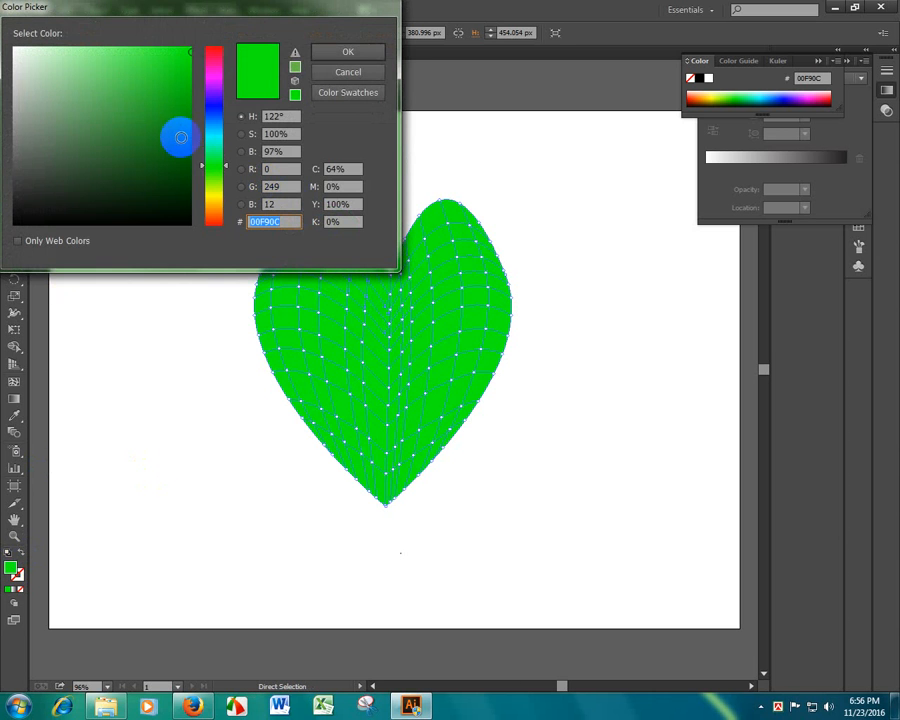
{"action": "left_click", "coordinate": [212, 118]}
{"action": "mouse_move", "coordinate": [184, 88]}
{"action": "left_mouse_down"}
{"action": "mouse_move", "coordinate": [190, 105]}
{"action": "mouse_move", "coordinate": [194, 84]}
{"action": "left_mouse_up"}
{"action": "left_click", "coordinate": [346, 54]}
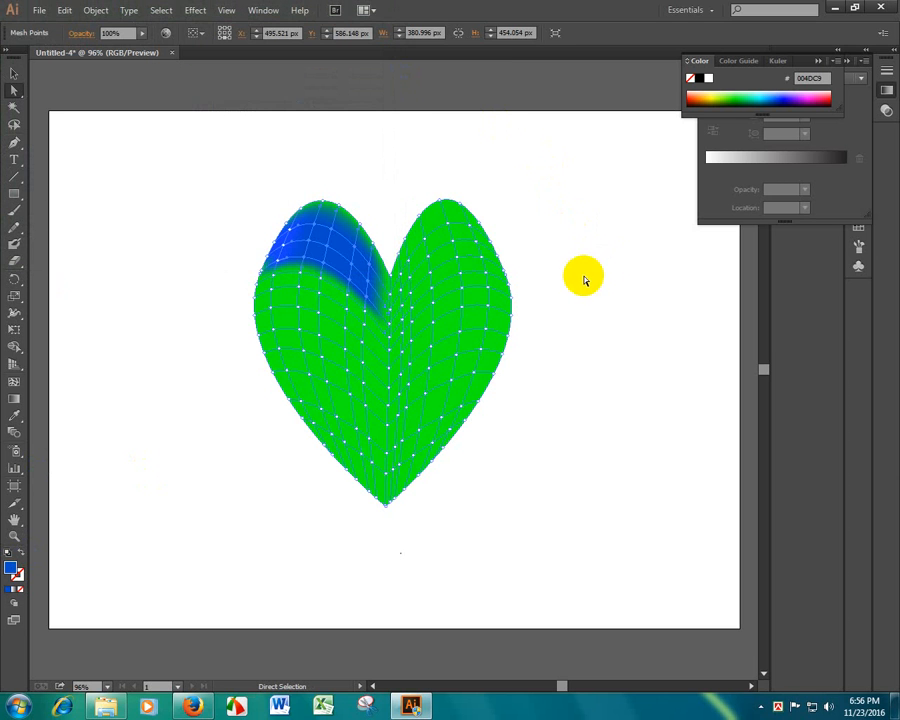
{"action": "left_click", "coordinate": [613, 325]}
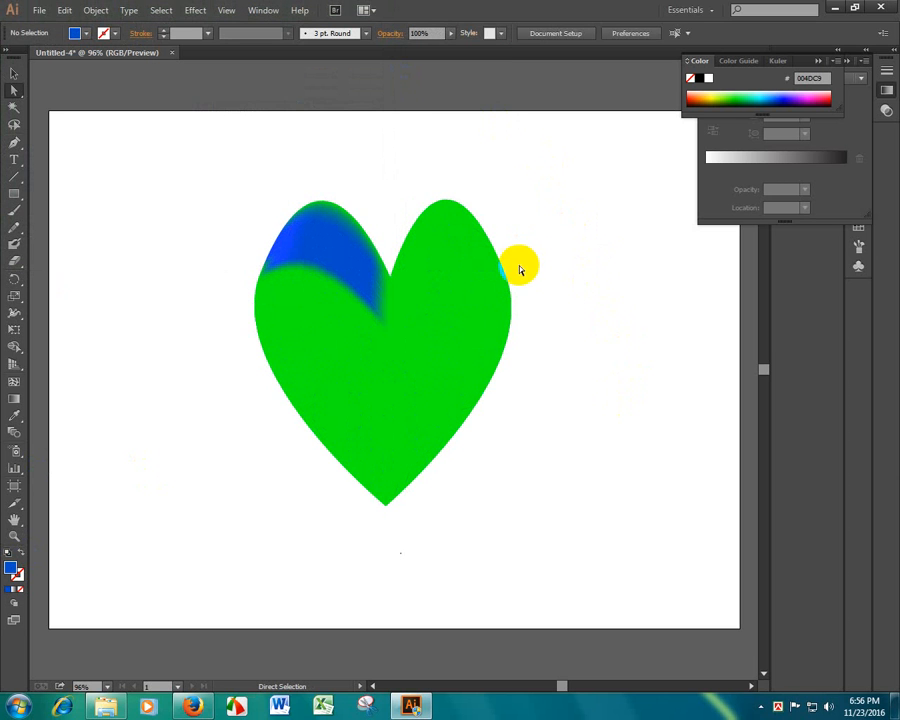
Step: Colour the mesh points across the right lobe's upper band, from the centre notch outward, teal 10B9C1 and deselect the heart
{"action": "left_click", "coordinate": [405, 316]}
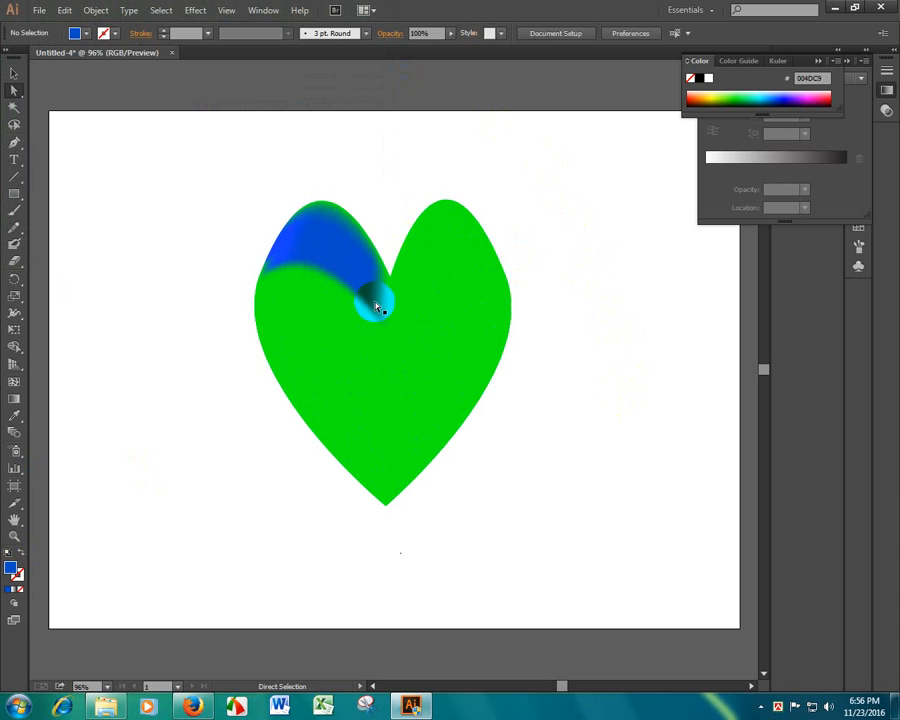
{"action": "left_click", "coordinate": [405, 318]}
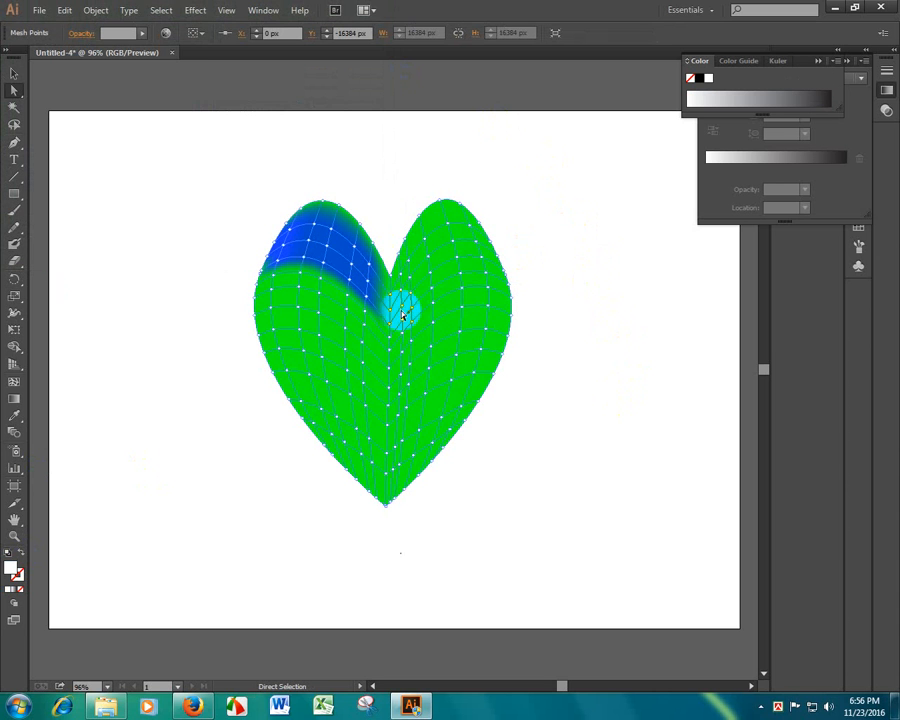
{"action": "left_click", "coordinate": [402, 281], "text": "shift"}
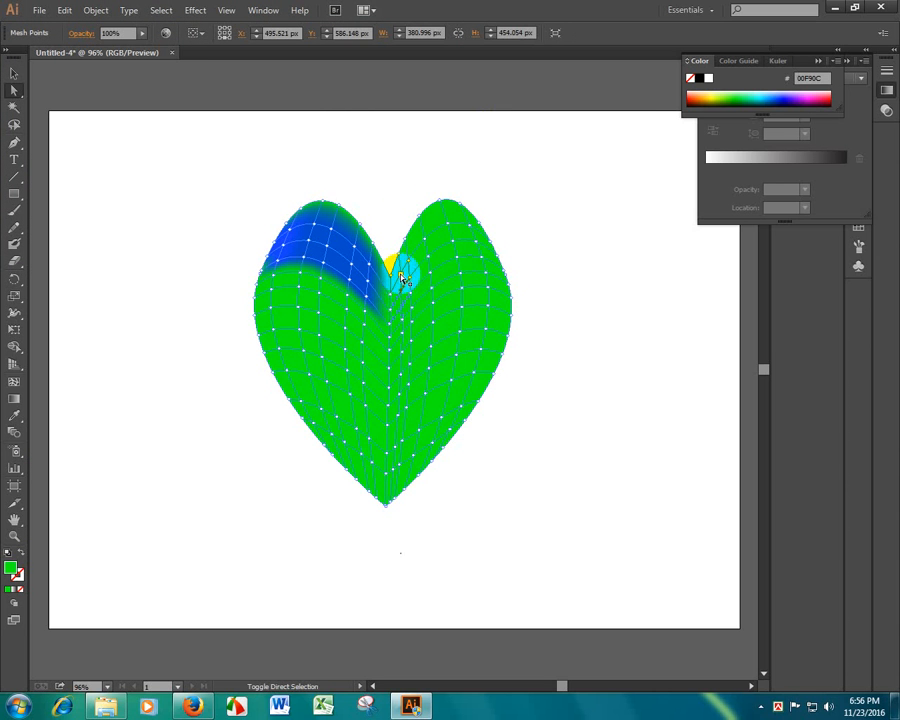
{"action": "left_click", "coordinate": [410, 263], "text": "shift"}
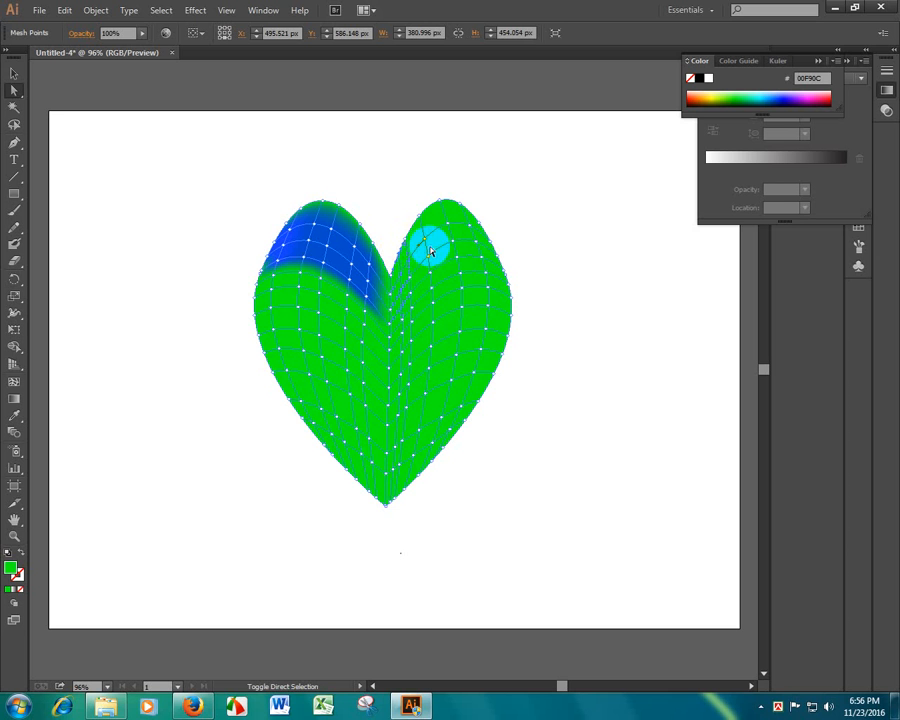
{"action": "left_click_drag", "start_coordinate": [424, 241], "coordinate": [408, 288]}
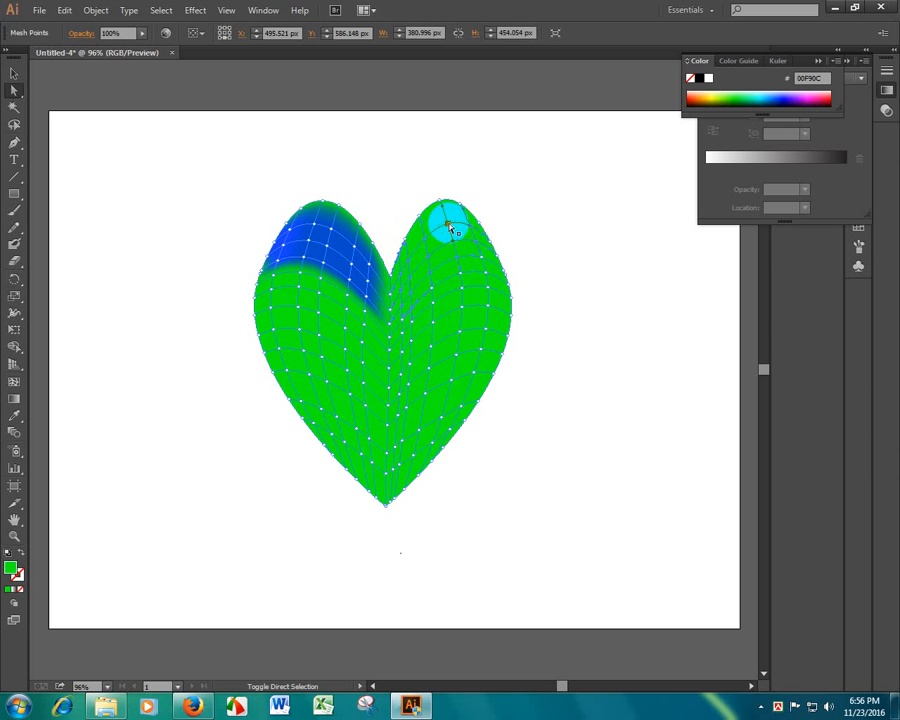
{"action": "double_click", "coordinate": [12, 568]}
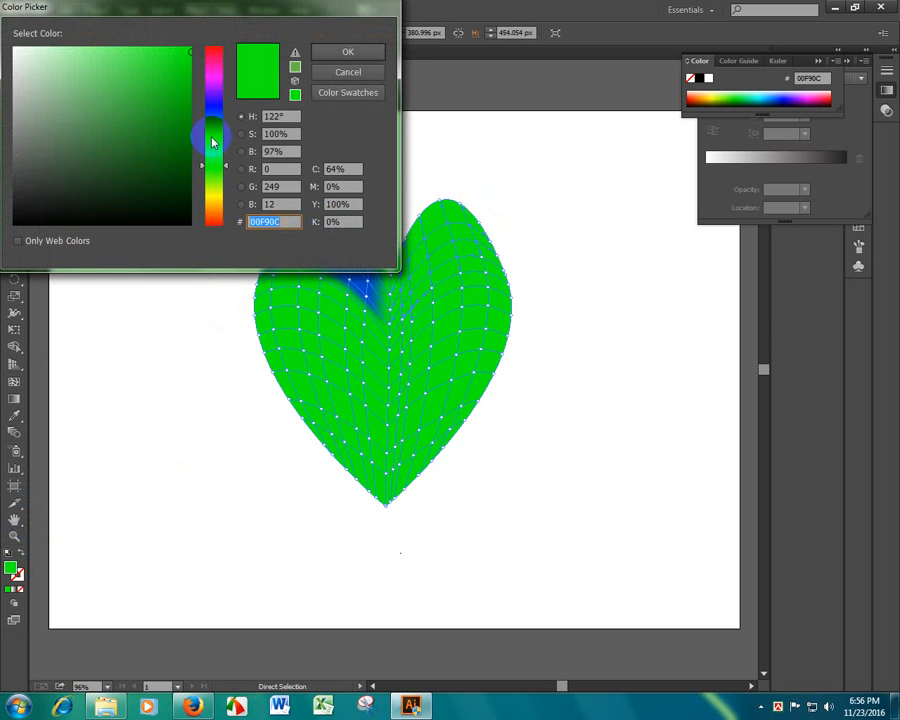
{"action": "left_click_drag", "start_coordinate": [213, 157], "coordinate": [214, 134]}
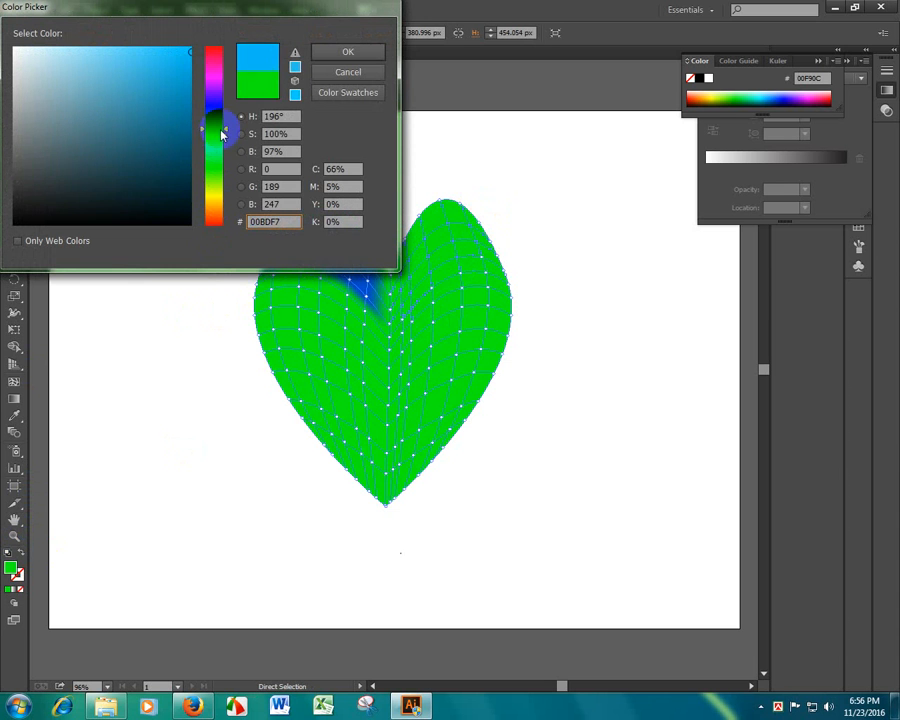
{"action": "left_click", "coordinate": [178, 61]}
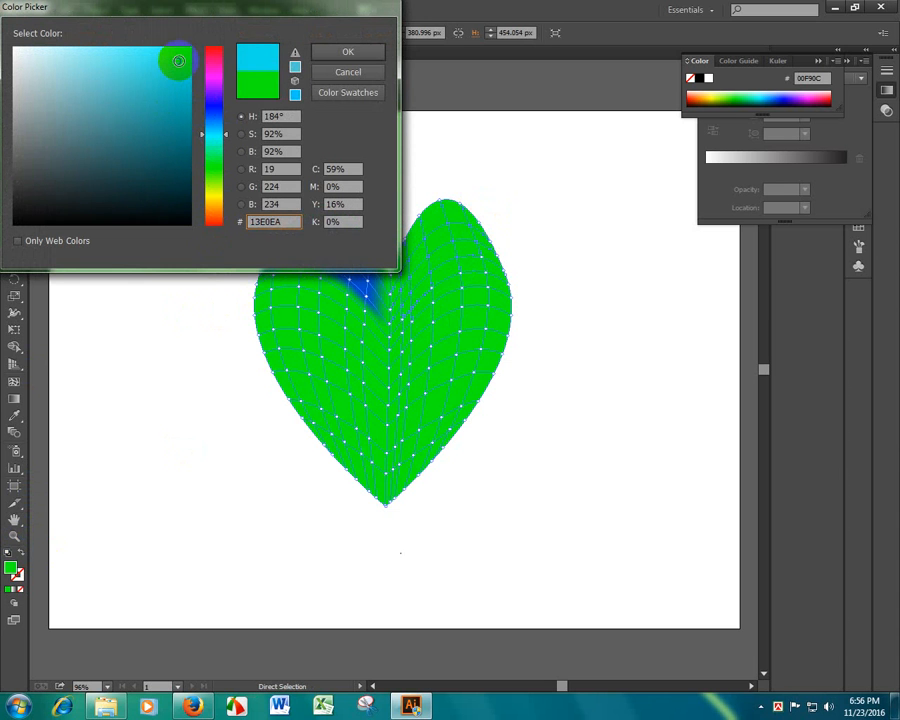
{"action": "left_click_drag", "start_coordinate": [178, 61], "coordinate": [177, 90]}
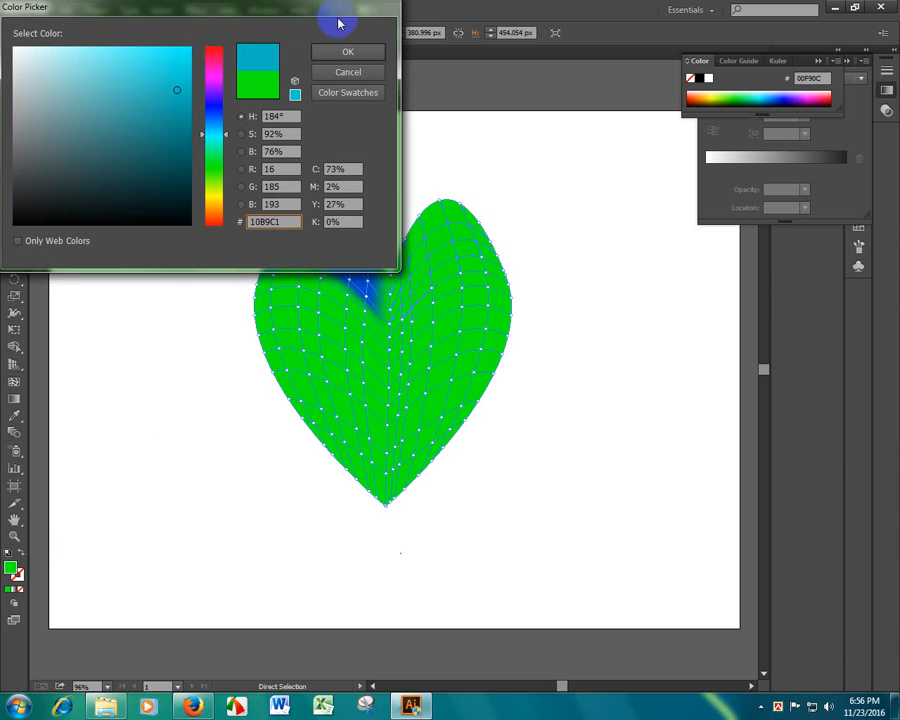
{"action": "left_click", "coordinate": [345, 50]}
{"action": "left_click", "coordinate": [540, 260]}
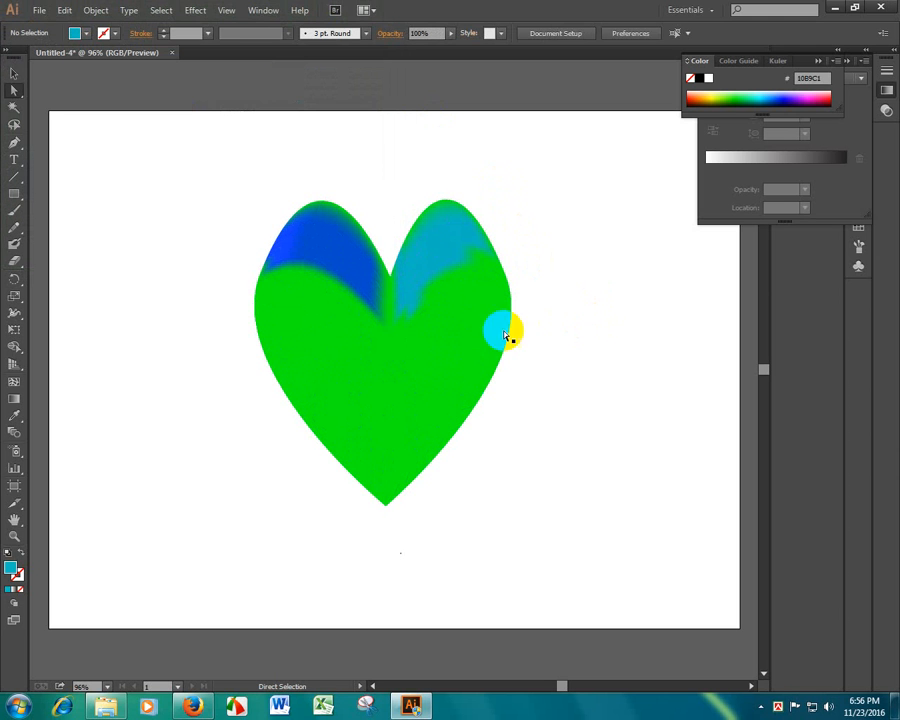
Step: Colour the mesh points along the heart's vertical centre line, from the notch to the lower tip, black 000000 and deselect the heart
{"action": "left_click", "coordinate": [389, 298]}
{"action": "left_click_drag", "start_coordinate": [387, 187], "coordinate": [398, 292]}
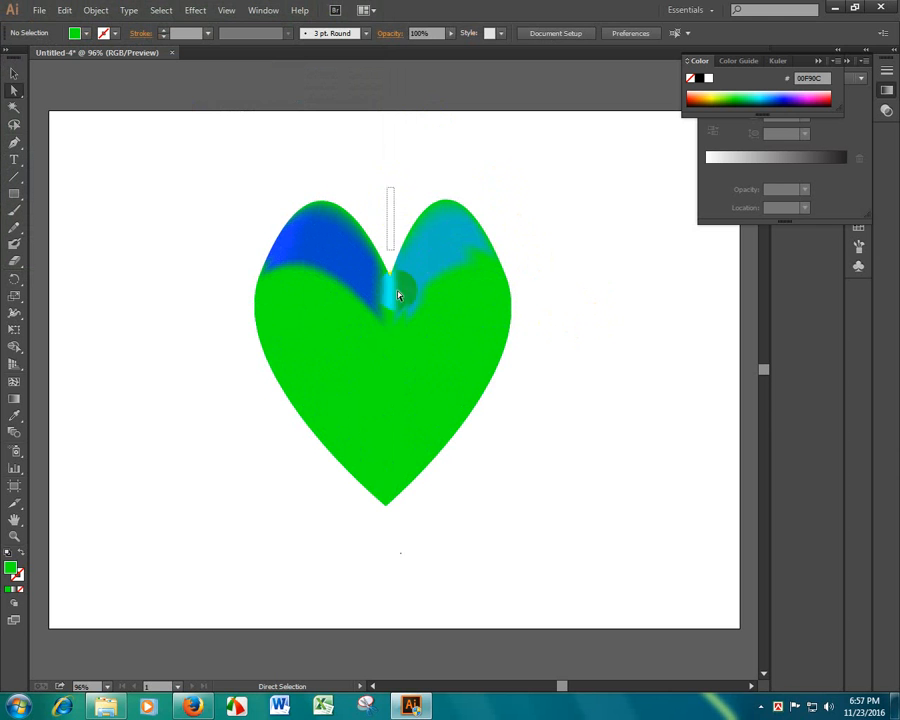
{"action": "left_click_drag", "start_coordinate": [391, 404], "coordinate": [394, 536]}
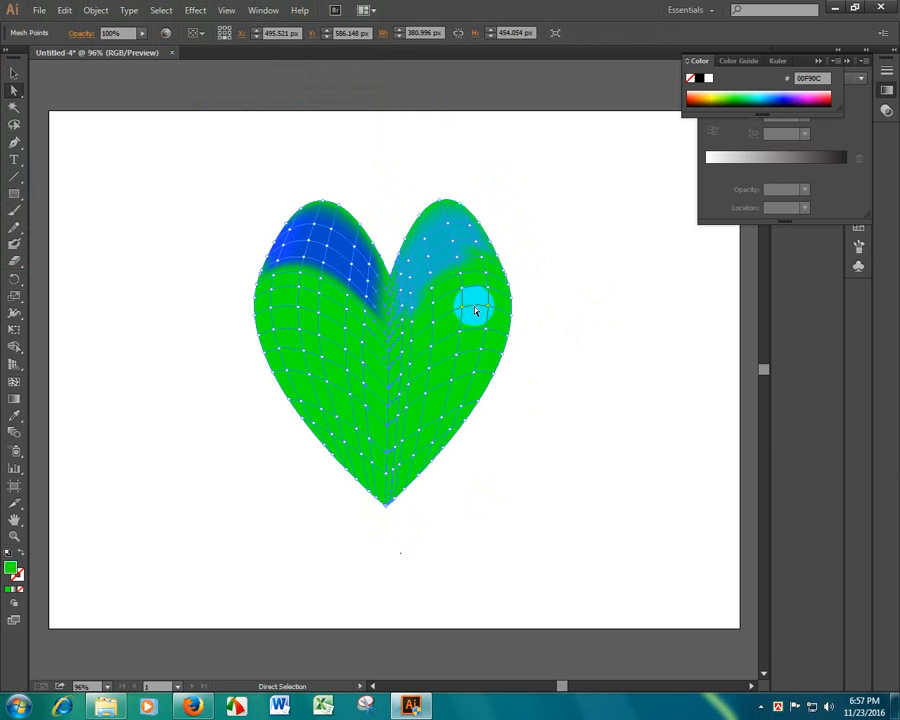
{"action": "double_click", "coordinate": [11, 567]}
{"action": "left_click_drag", "start_coordinate": [177, 205], "coordinate": [197, 237]}
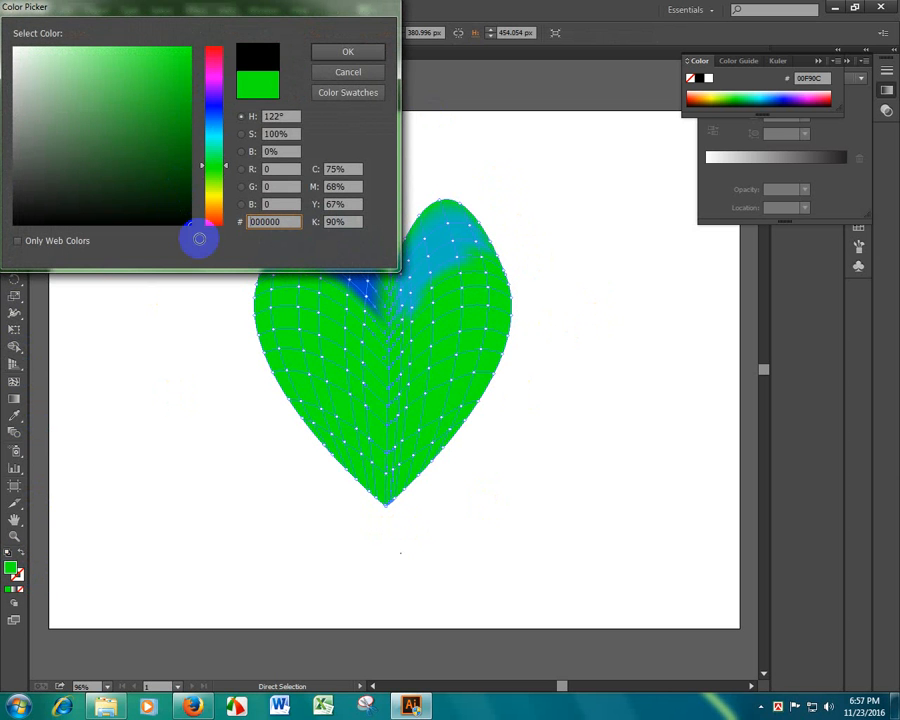
{"action": "left_click", "coordinate": [333, 74]}
{"action": "left_click", "coordinate": [346, 51]}
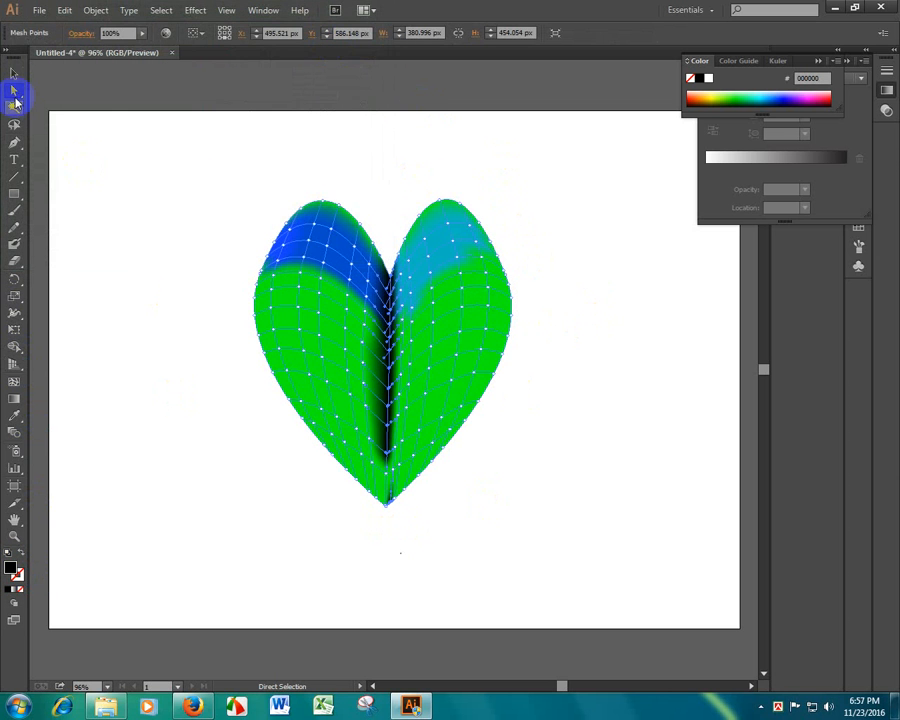
{"action": "key", "text": "v"}
{"action": "left_click", "coordinate": [575, 242]}
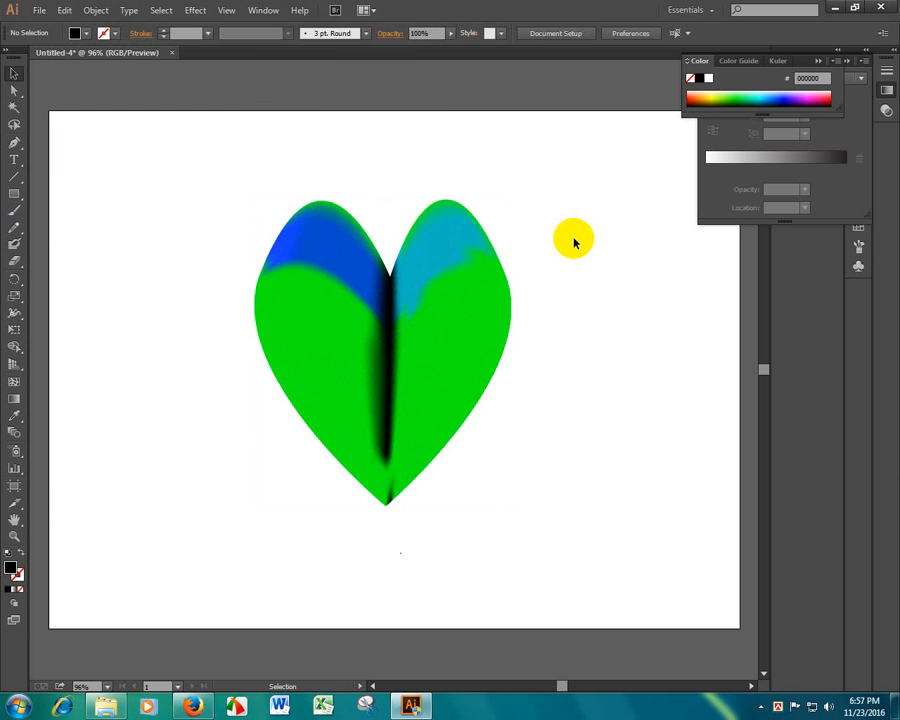
Step: Try to fill the mesh just right of the centre line with dark green 202D20 using the Selection tool, and undo the fill
{"action": "left_click", "coordinate": [400, 277]}
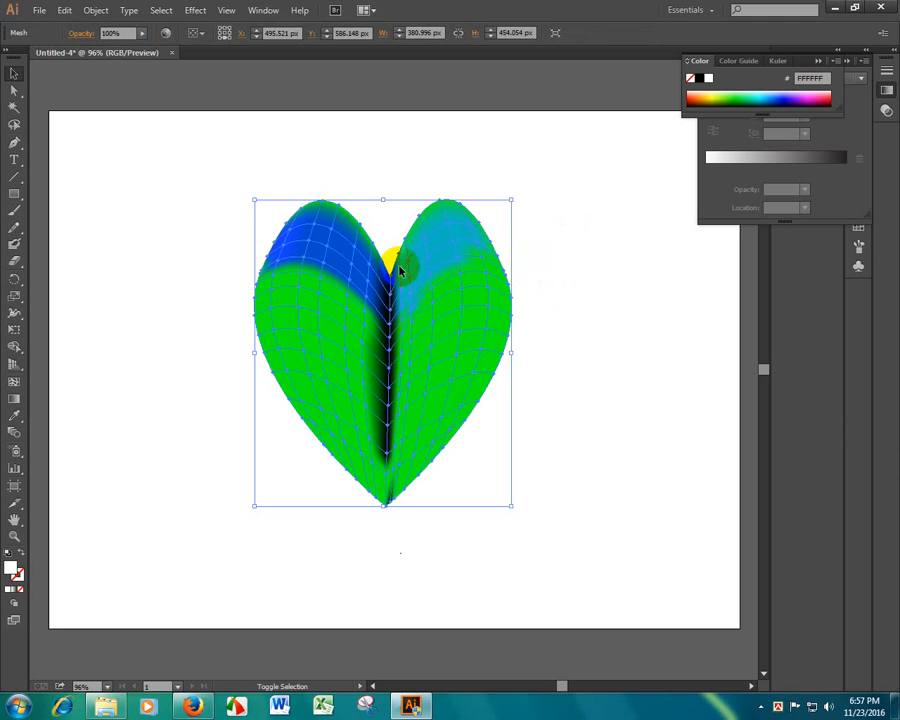
{"action": "left_click", "coordinate": [388, 185]}
{"action": "left_click_drag", "start_coordinate": [398, 163], "coordinate": [410, 238]}
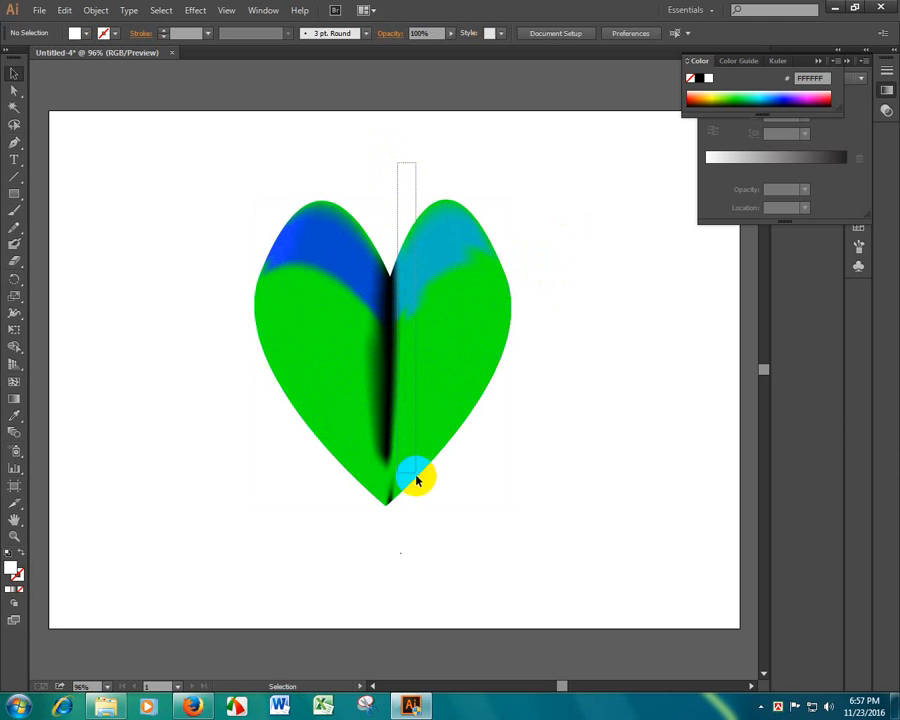
{"action": "left_click_drag", "start_coordinate": [416, 480], "coordinate": [420, 454]}
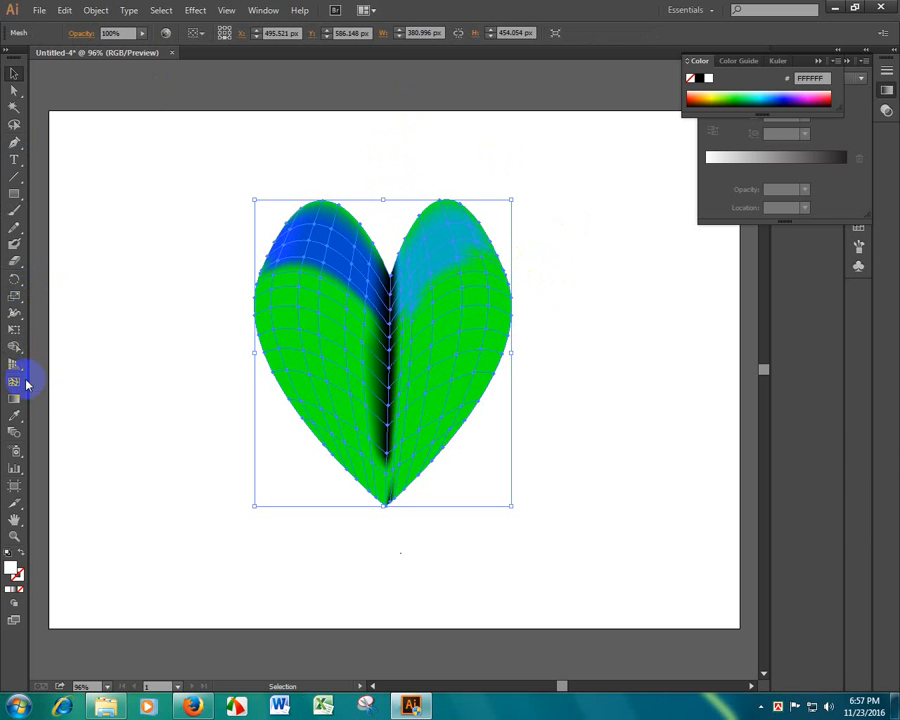
{"action": "double_click", "coordinate": [12, 568]}
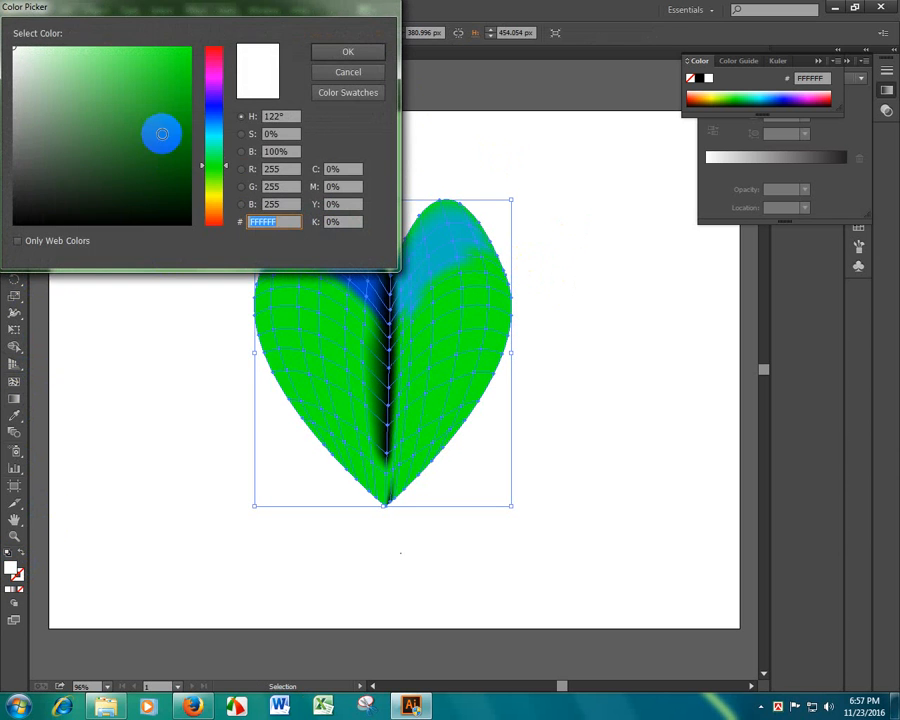
{"action": "mouse_move", "coordinate": [162, 133]}
{"action": "left_mouse_down"}
{"action": "mouse_move", "coordinate": [175, 181]}
{"action": "mouse_move", "coordinate": [63, 193]}
{"action": "left_mouse_up"}
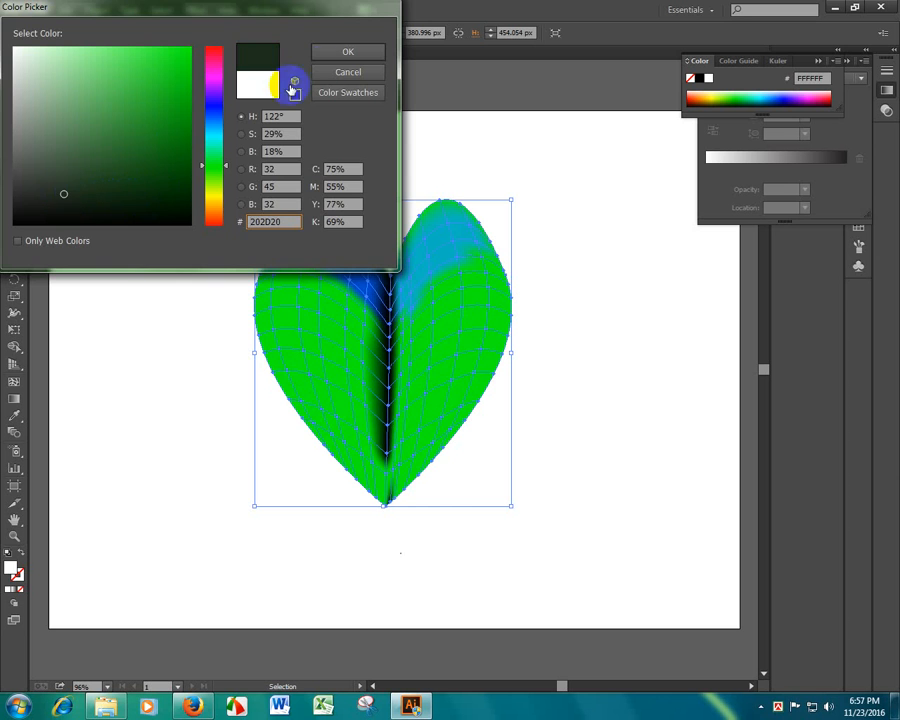
{"action": "left_click", "coordinate": [347, 51]}
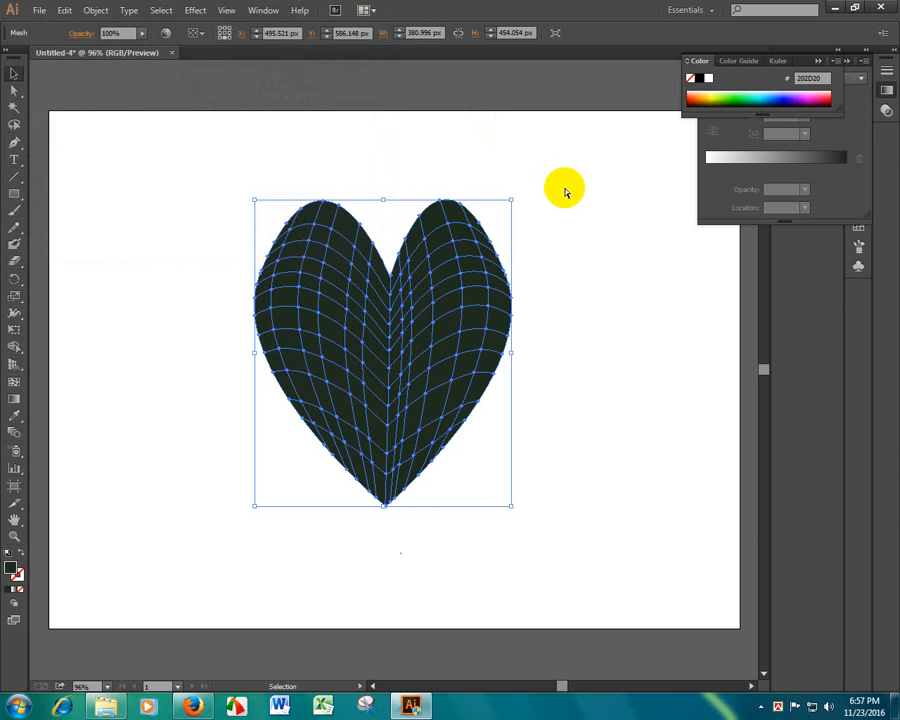
{"action": "key", "text": "ctrl+z"}
{"action": "left_click", "coordinate": [534, 186]}
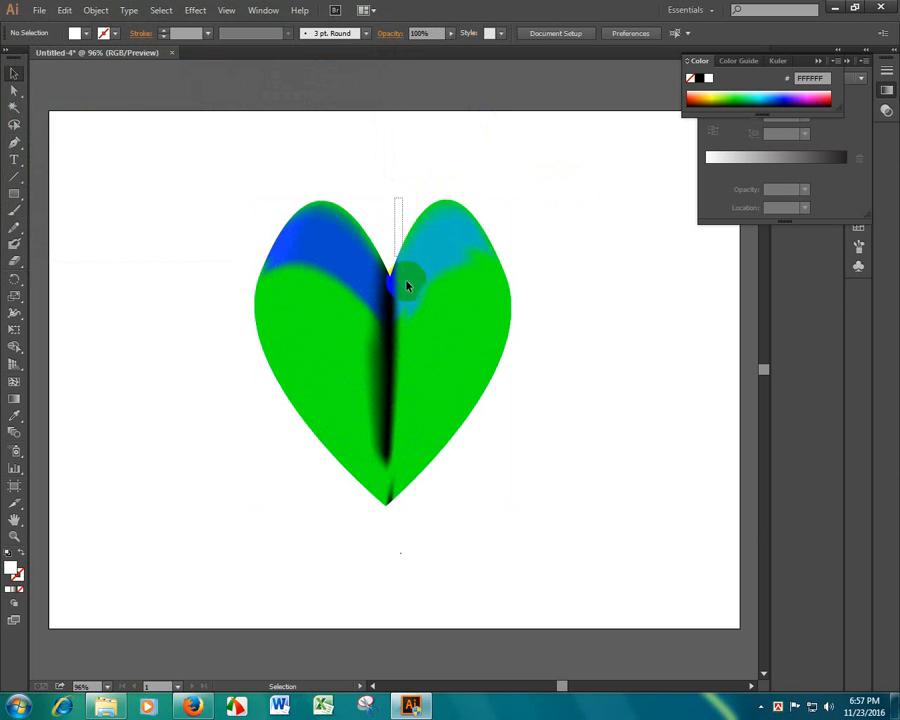
{"action": "left_click", "coordinate": [417, 429]}
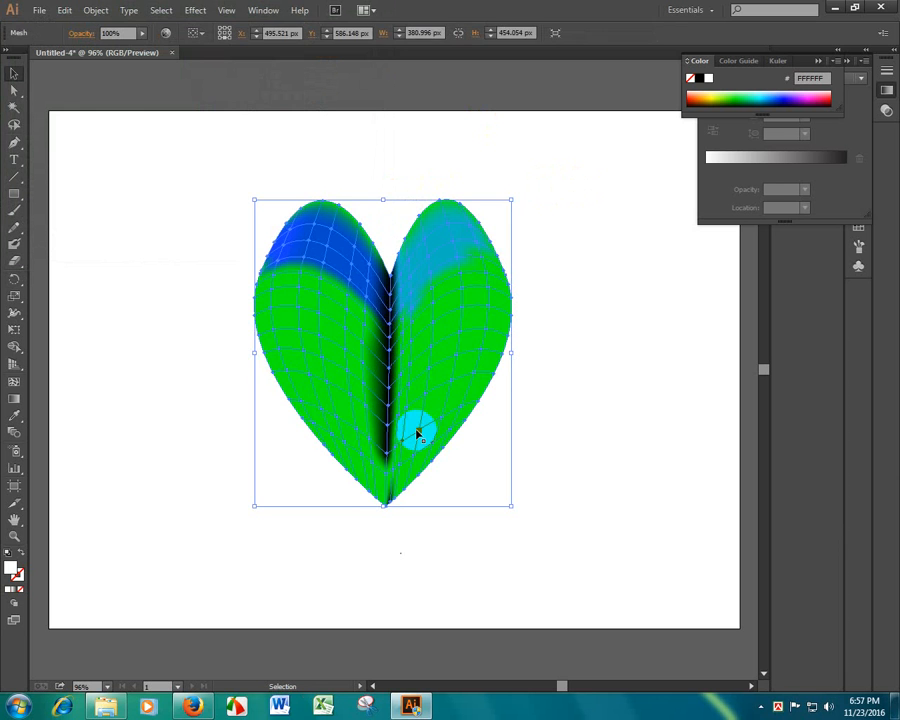
{"action": "left_click", "coordinate": [569, 311]}
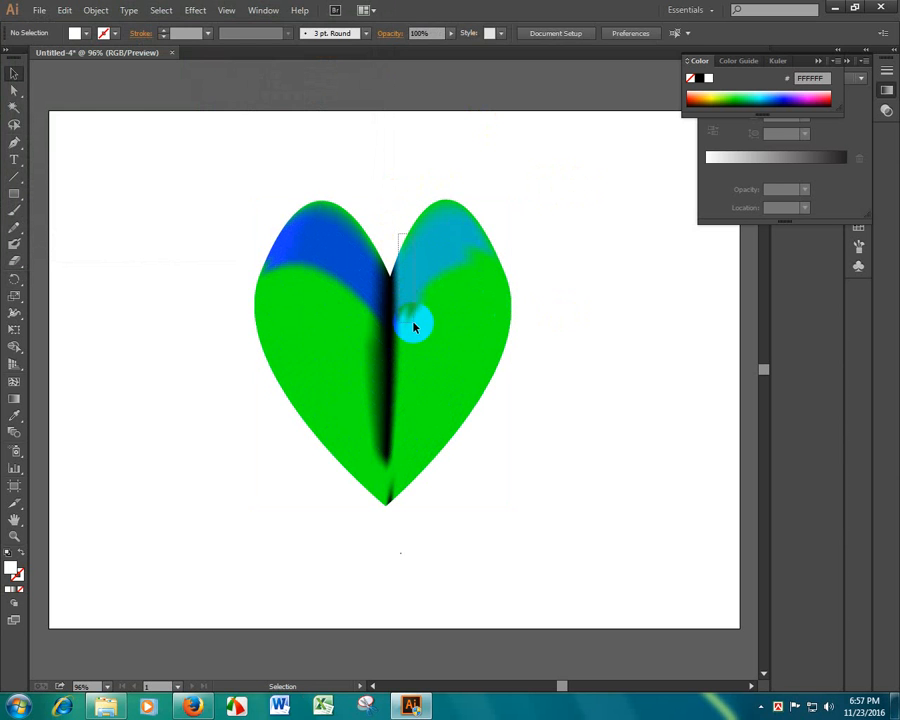
{"action": "left_click", "coordinate": [414, 323]}
{"action": "left_click", "coordinate": [609, 297]}
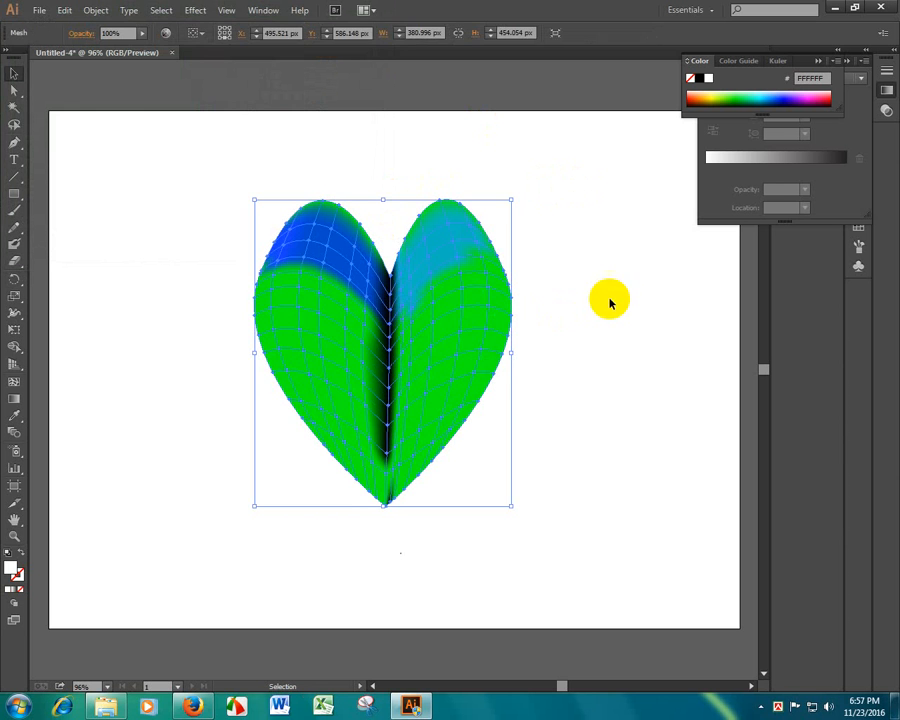
{"action": "left_click", "coordinate": [412, 310]}
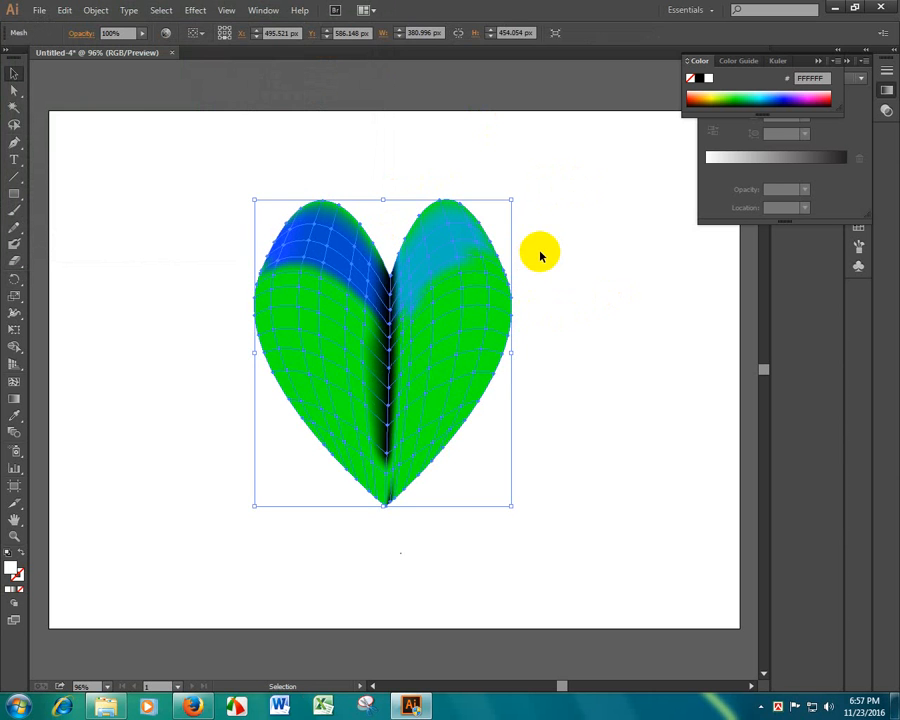
{"action": "left_click", "coordinate": [538, 252]}
{"action": "left_click", "coordinate": [418, 323]}
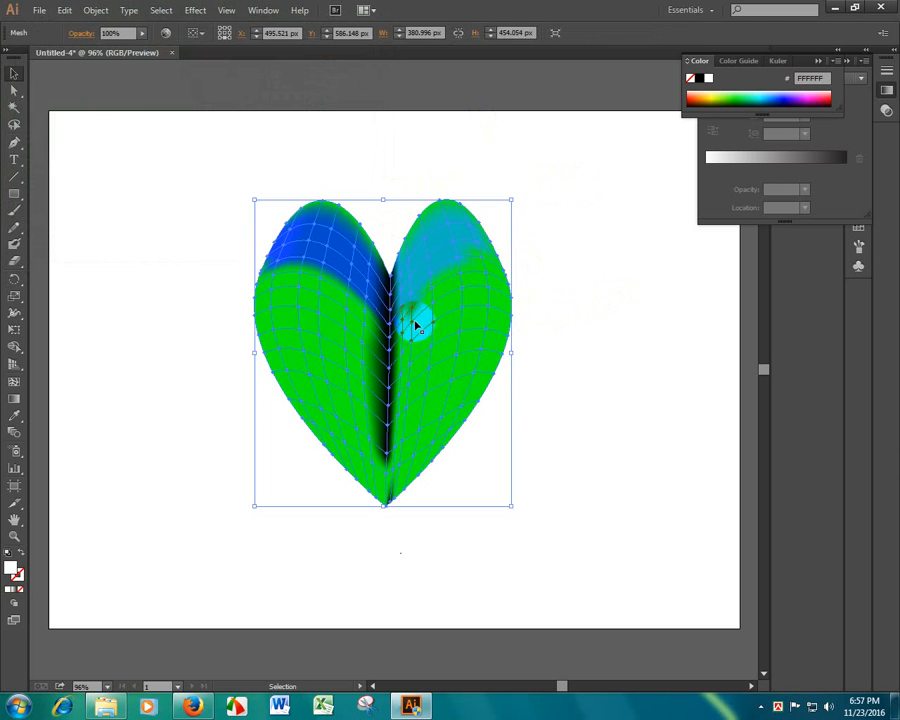
Step: Colour the mesh points just right of the black centre line dark grey 2A302B, using the Direct Selection tool to pick them
{"action": "left_click", "coordinate": [14, 90]}
{"action": "left_click", "coordinate": [214, 174]}
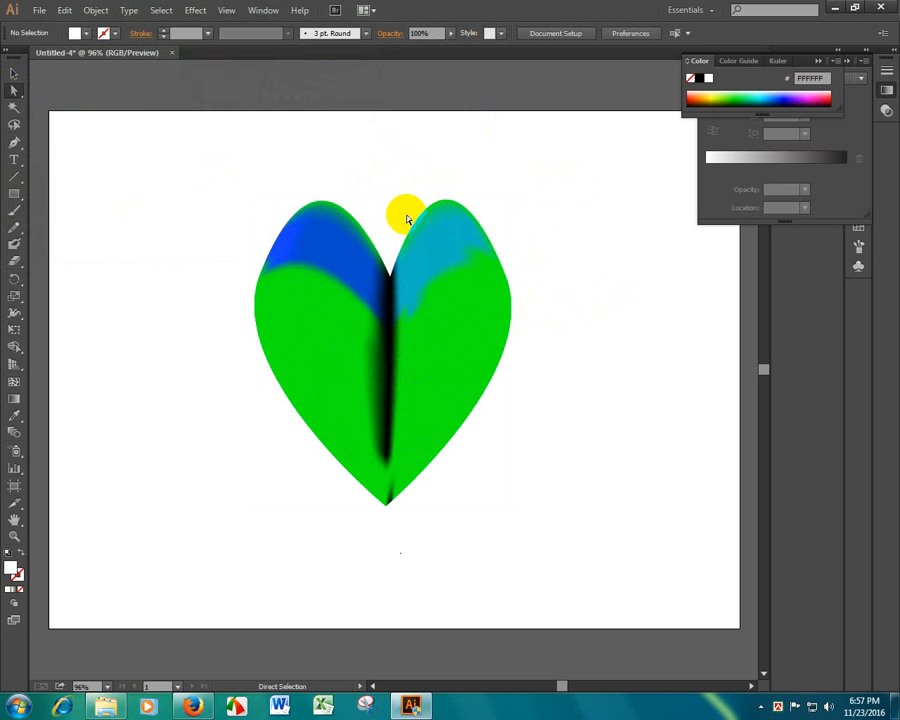
{"action": "left_click", "coordinate": [424, 440]}
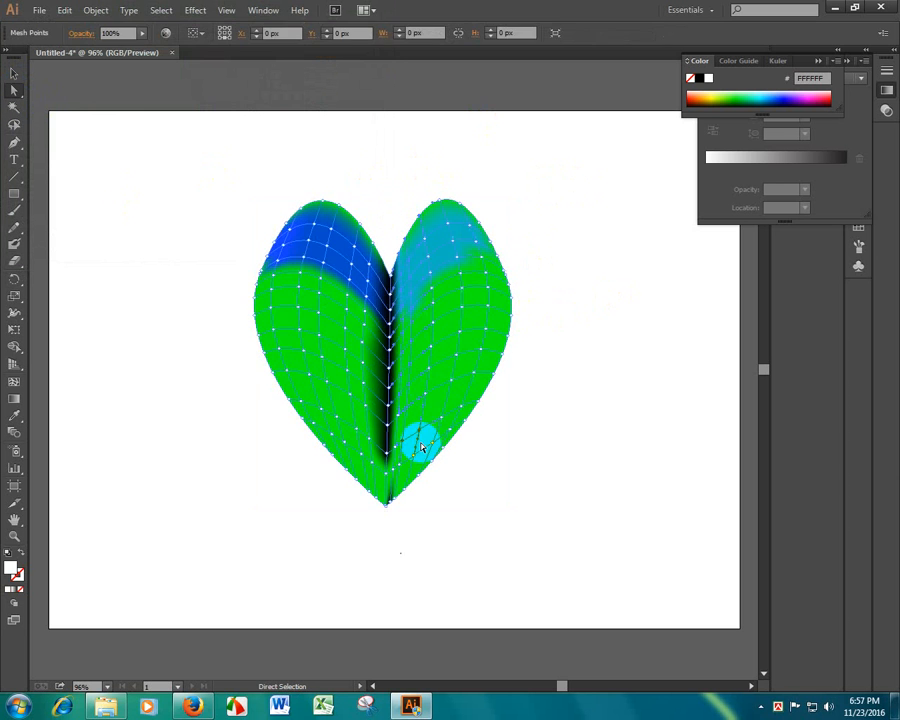
{"action": "double_click", "coordinate": [14, 568]}
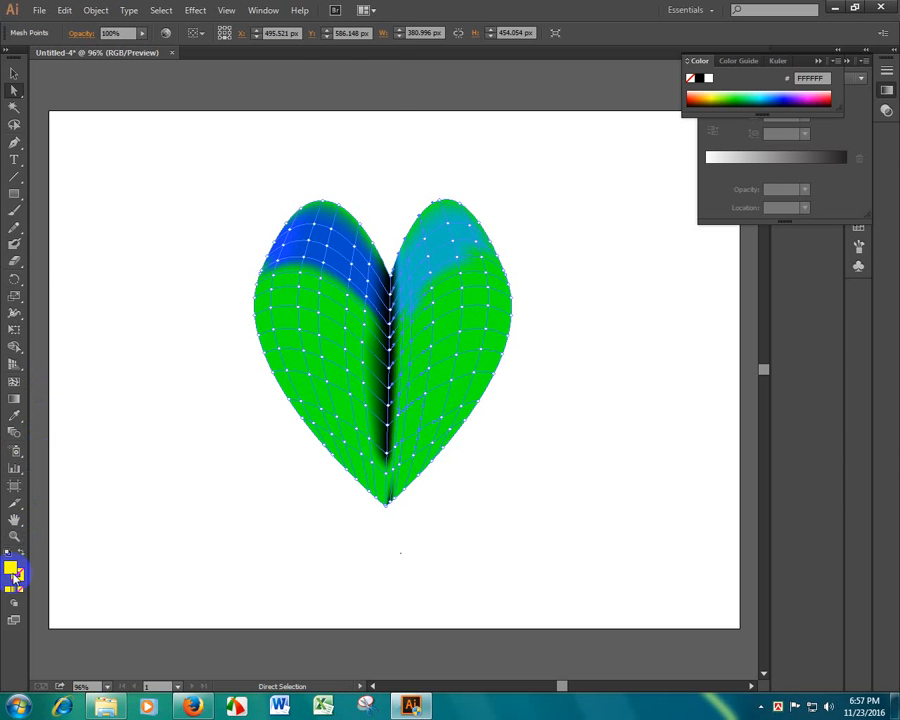
{"action": "left_click", "coordinate": [38, 190]}
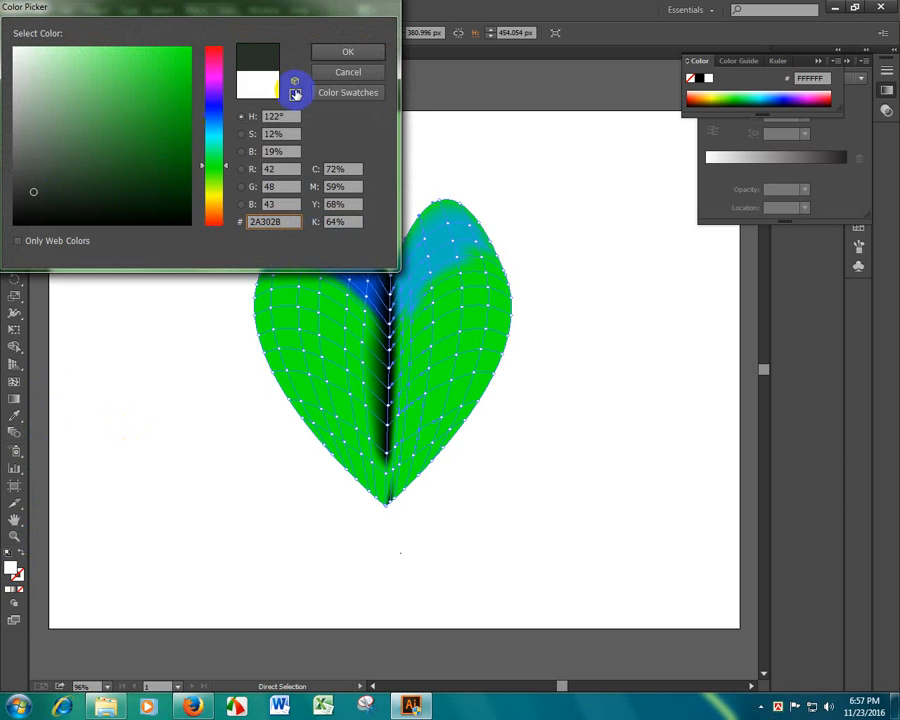
{"action": "left_click", "coordinate": [348, 52]}
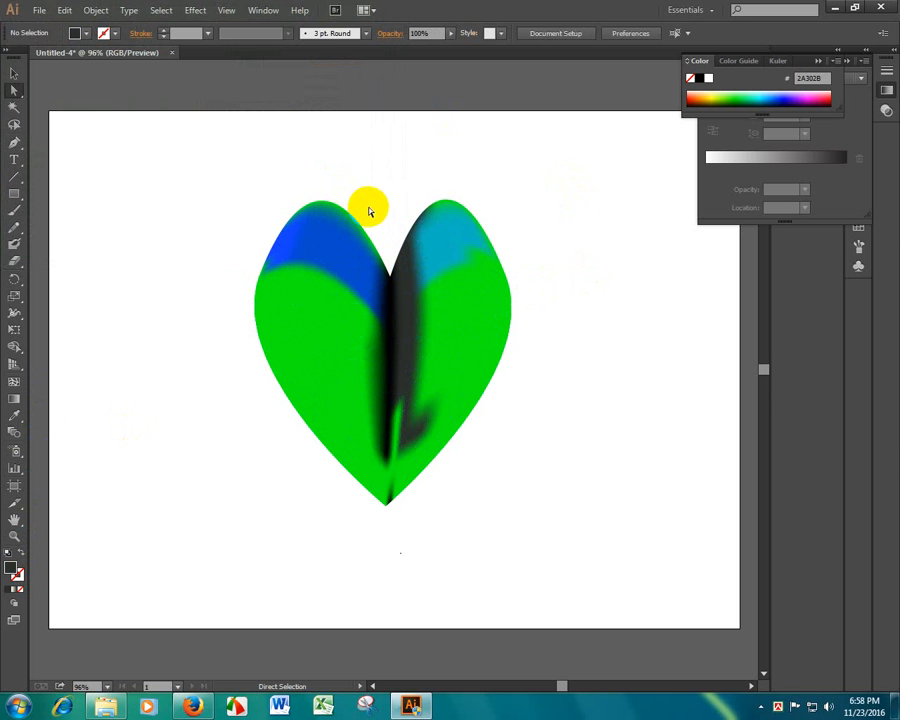
Step: Colour the mesh points just left of the black centre line dark teal 083837 and switch to the Selection tool
{"action": "left_click_drag", "start_coordinate": [365, 217], "coordinate": [380, 484]}
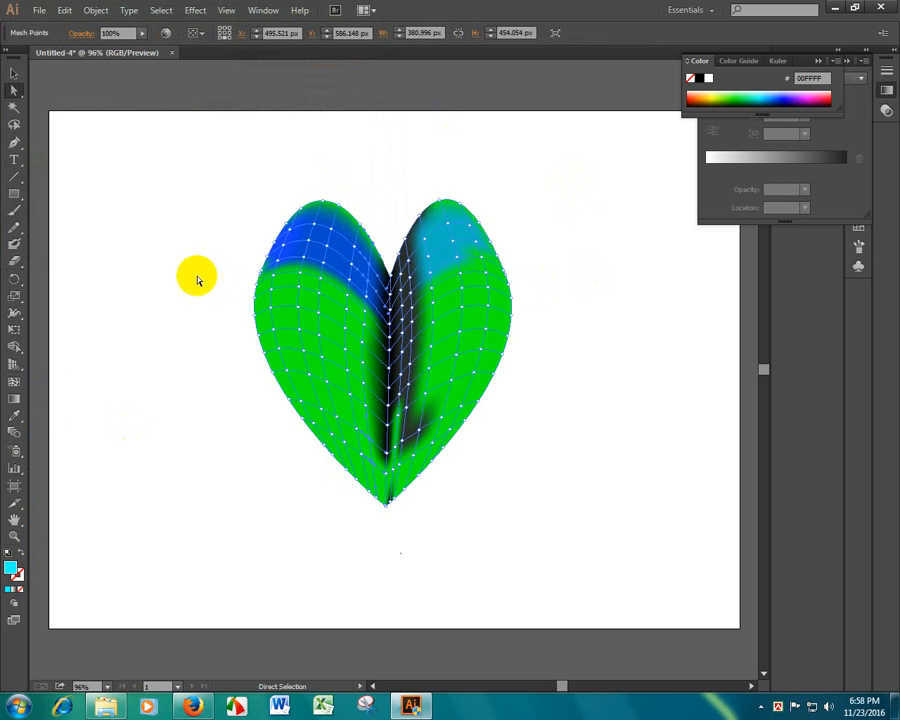
{"action": "double_click", "coordinate": [12, 570]}
{"action": "left_click_drag", "start_coordinate": [189, 150], "coordinate": [166, 186]}
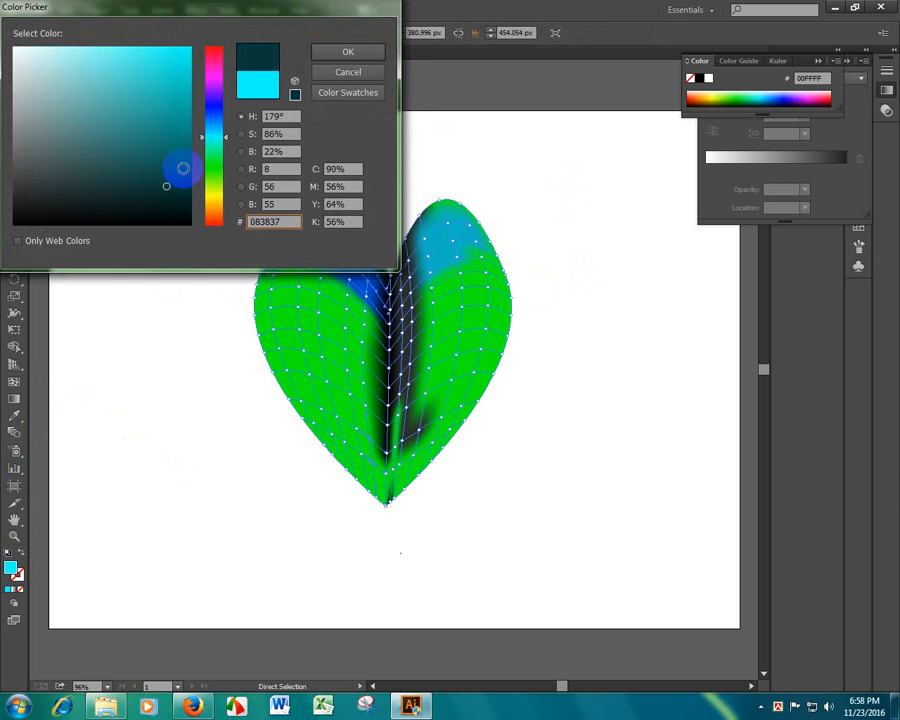
{"action": "left_click", "coordinate": [340, 54]}
{"action": "left_click", "coordinate": [14, 72]}
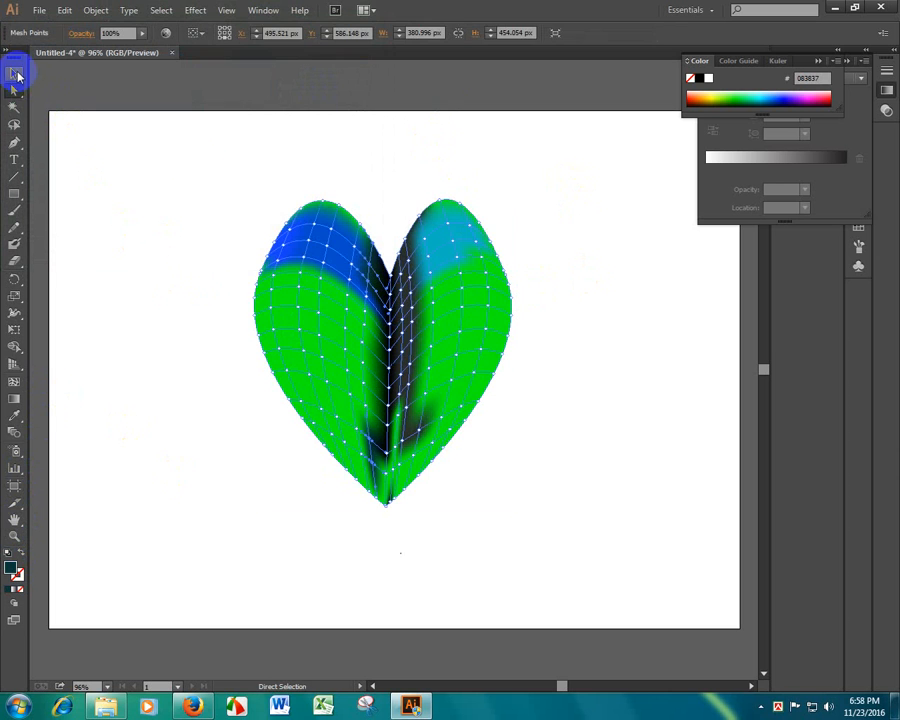
Step: Try to colour the mesh points along the heart's right side white FFFFFF with the Direct Selection tool, and undo the fill
{"action": "left_click", "coordinate": [570, 228]}
{"action": "left_click", "coordinate": [14, 90]}
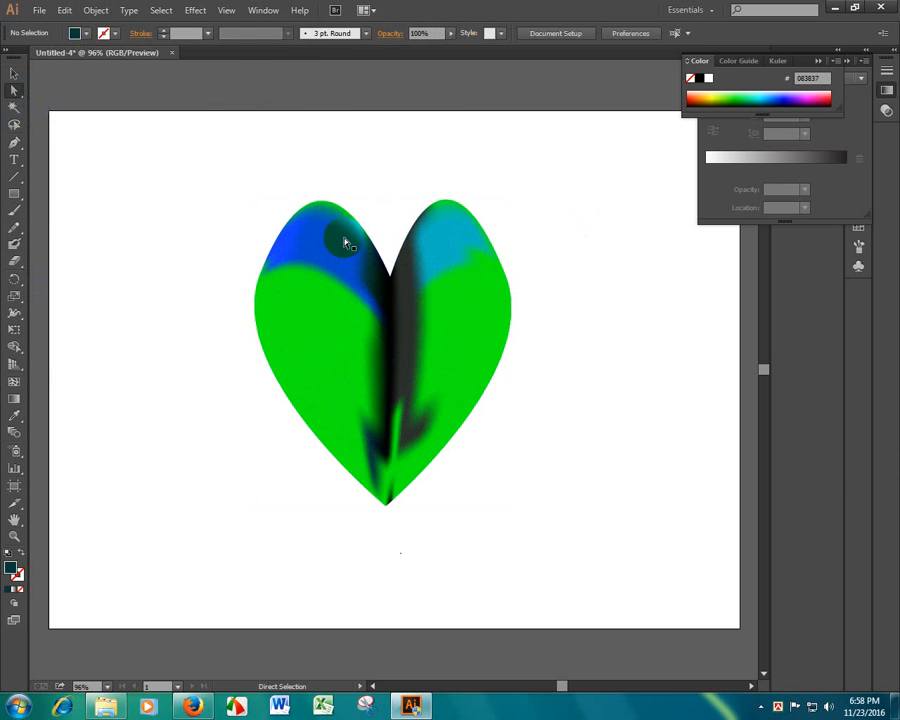
{"action": "left_click", "coordinate": [340, 236]}
{"action": "left_click", "coordinate": [593, 291]}
{"action": "left_click_drag", "start_coordinate": [536, 288], "coordinate": [477, 481]}
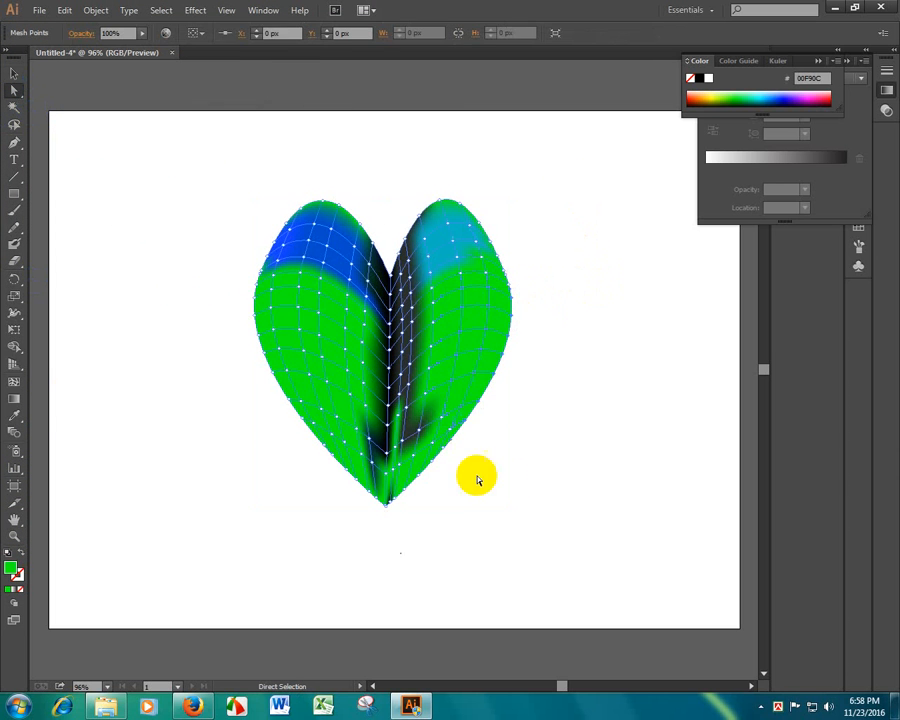
{"action": "double_click", "coordinate": [13, 570]}
{"action": "left_click_drag", "start_coordinate": [139, 114], "coordinate": [14, 47]}
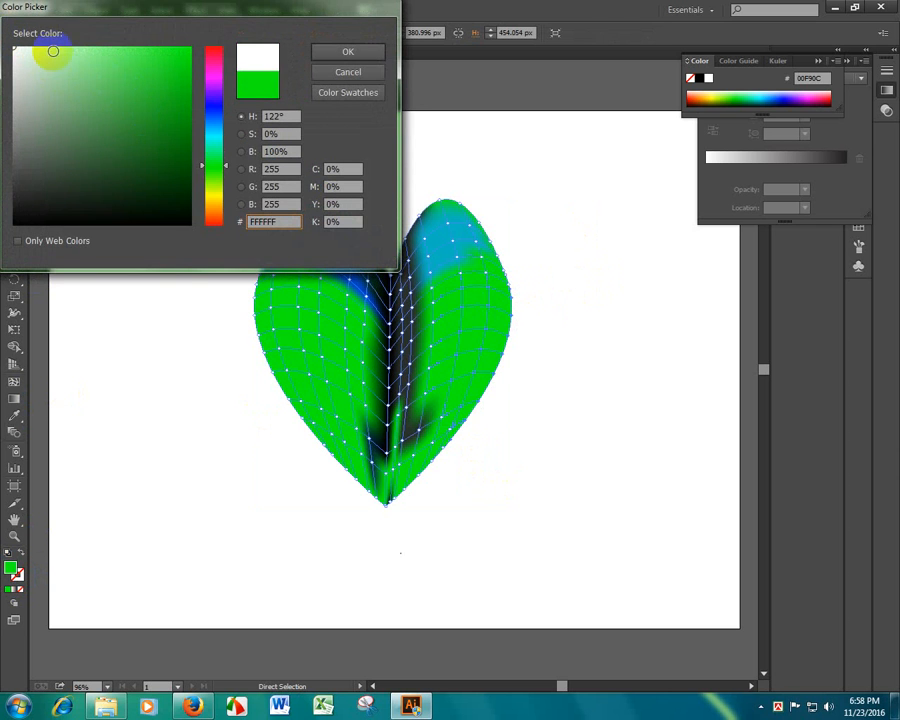
{"action": "left_click", "coordinate": [358, 52]}
{"action": "left_click", "coordinate": [611, 321]}
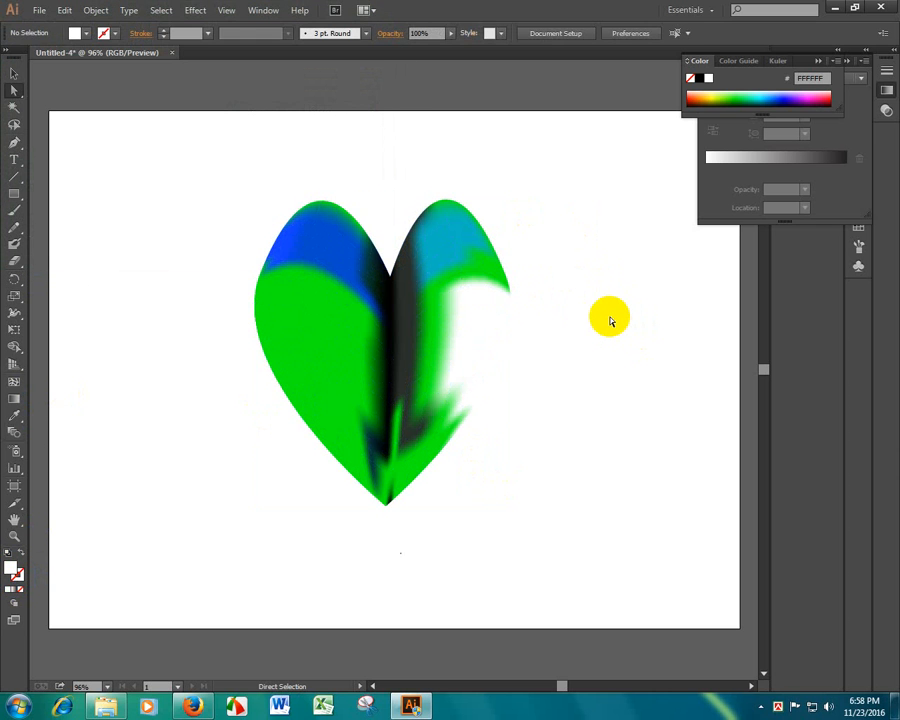
{"action": "key", "text": "ctrl+z"}
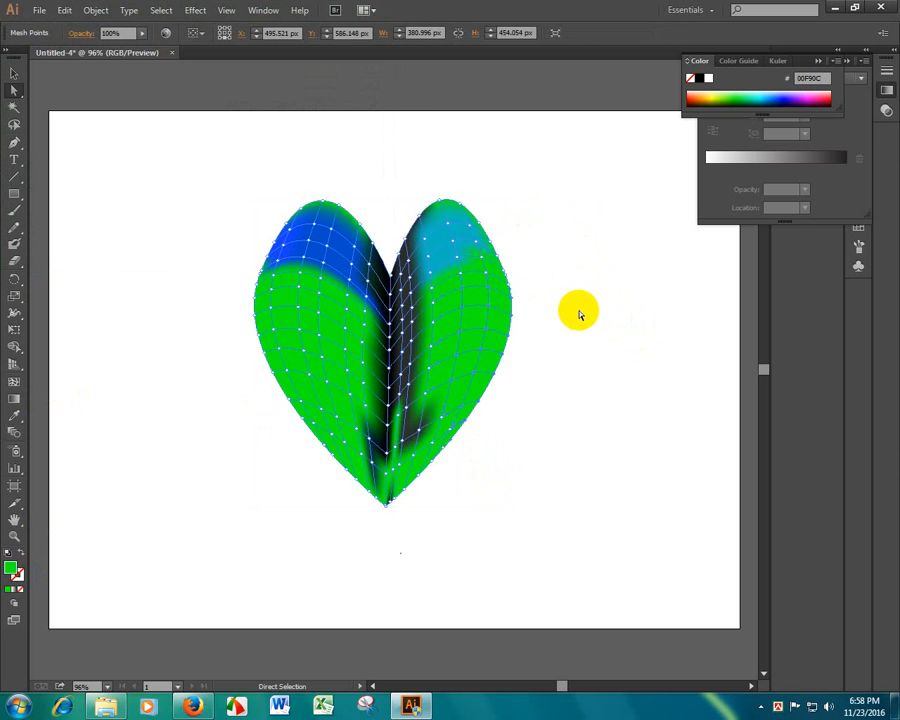
{"action": "left_click", "coordinate": [628, 287]}
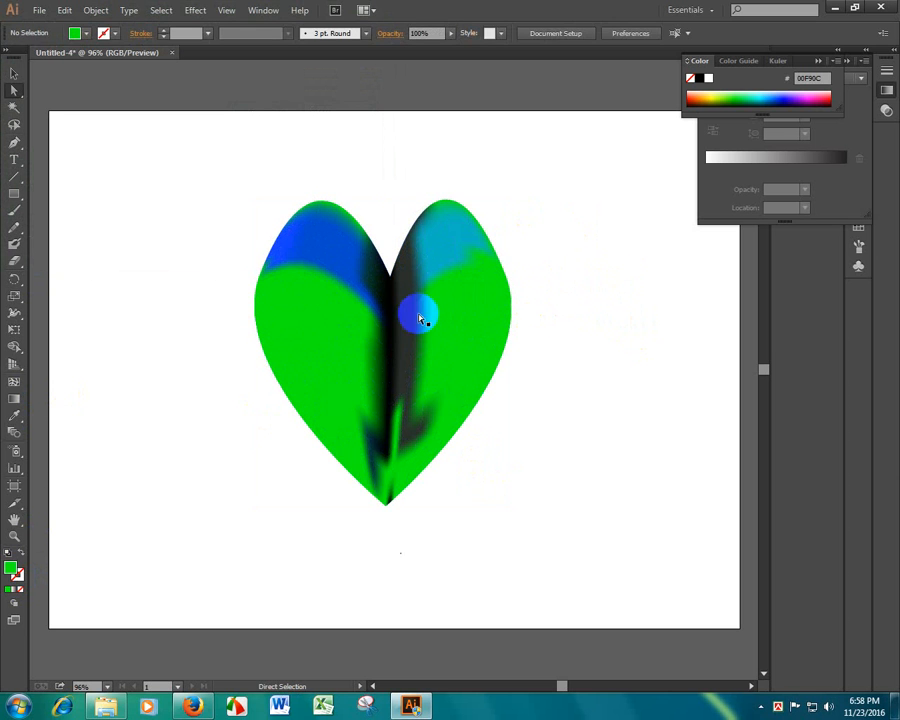
{"action": "left_click", "coordinate": [335, 355]}
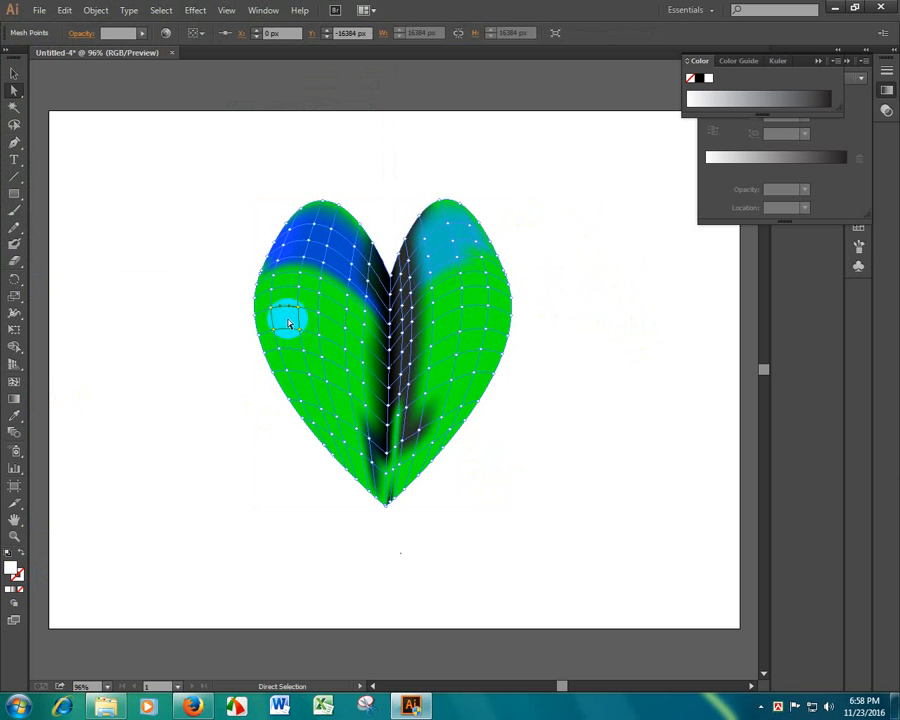
{"action": "left_click", "coordinate": [363, 392]}
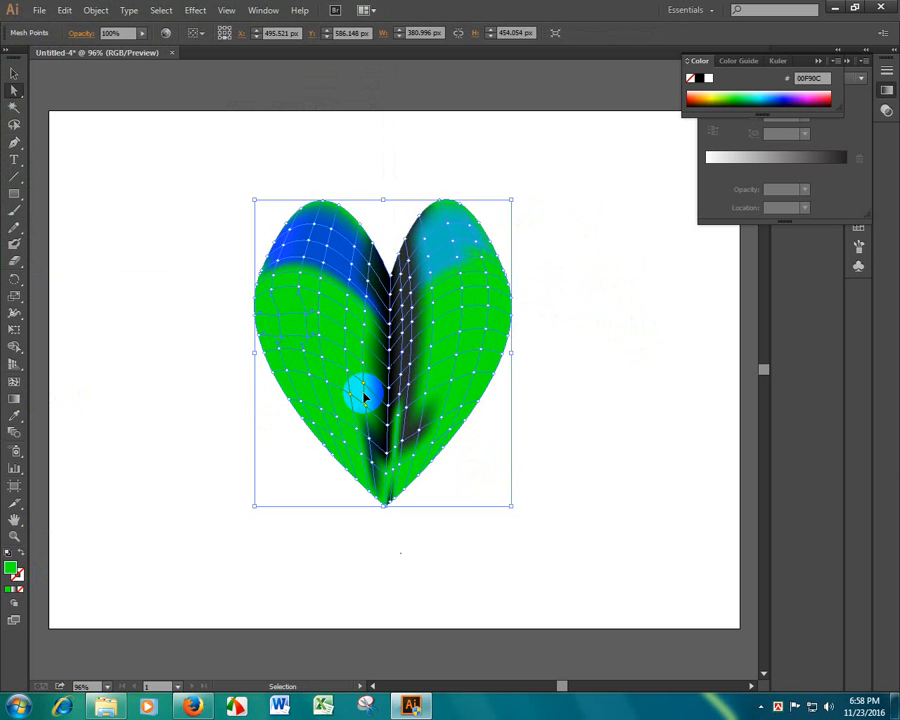
{"action": "key", "text": "ctrl+a"}
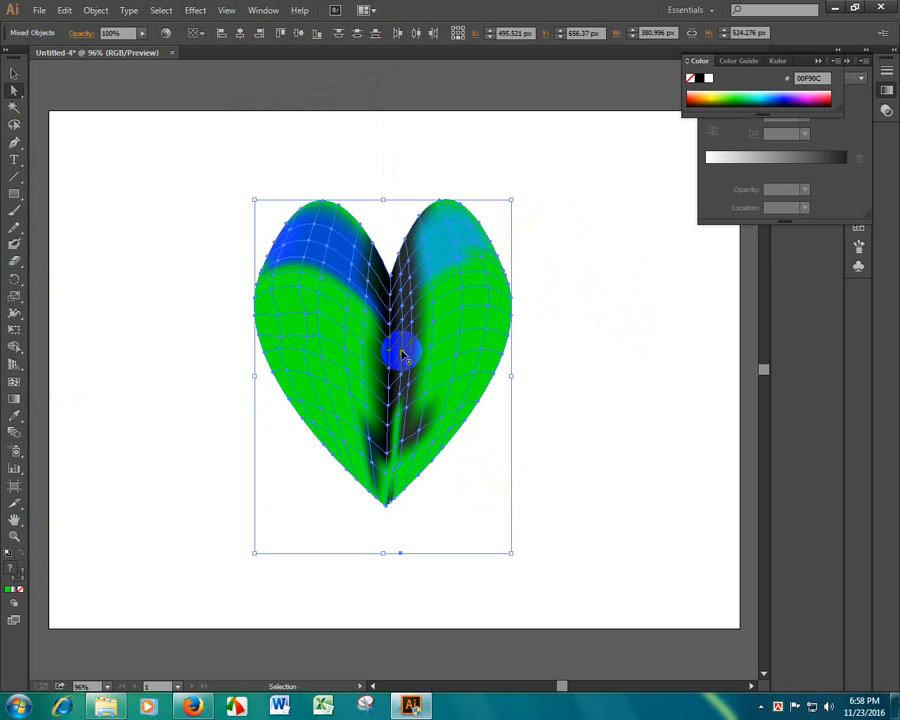
{"action": "left_click", "coordinate": [627, 377]}
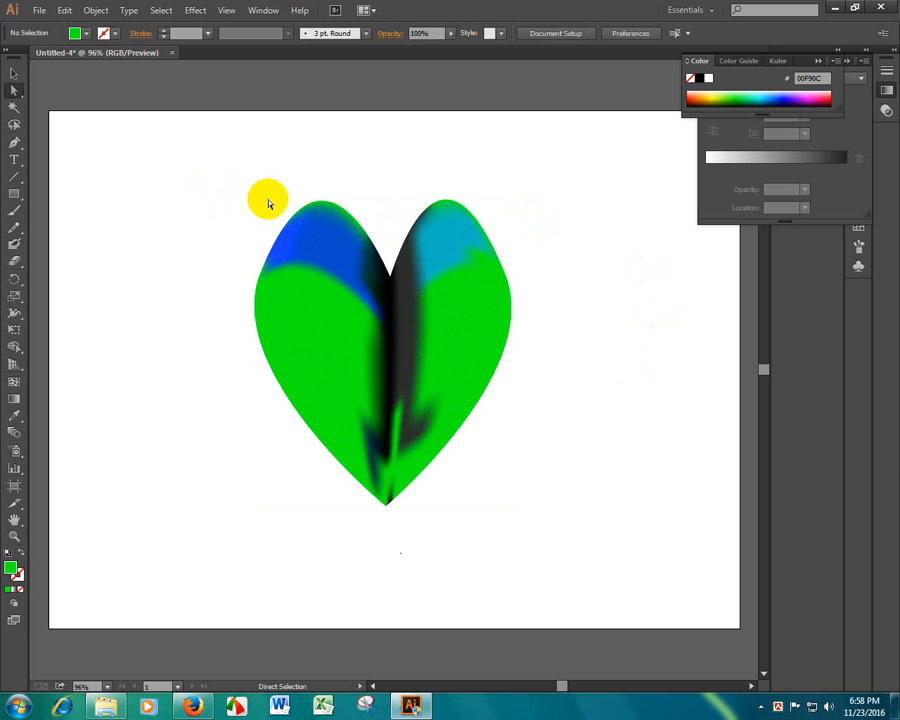
Step: Undo the dark centre shading and the blue and teal lobe fills back to the plain green mesh heart, and deselect it
{"action": "key", "text": "ctrl+z"}
{"action": "key", "text": "ctrl+z"}
{"action": "key", "text": "ctrl+z"}
{"action": "key", "text": "ctrl+z"}
{"action": "key", "text": "ctrl+z"}
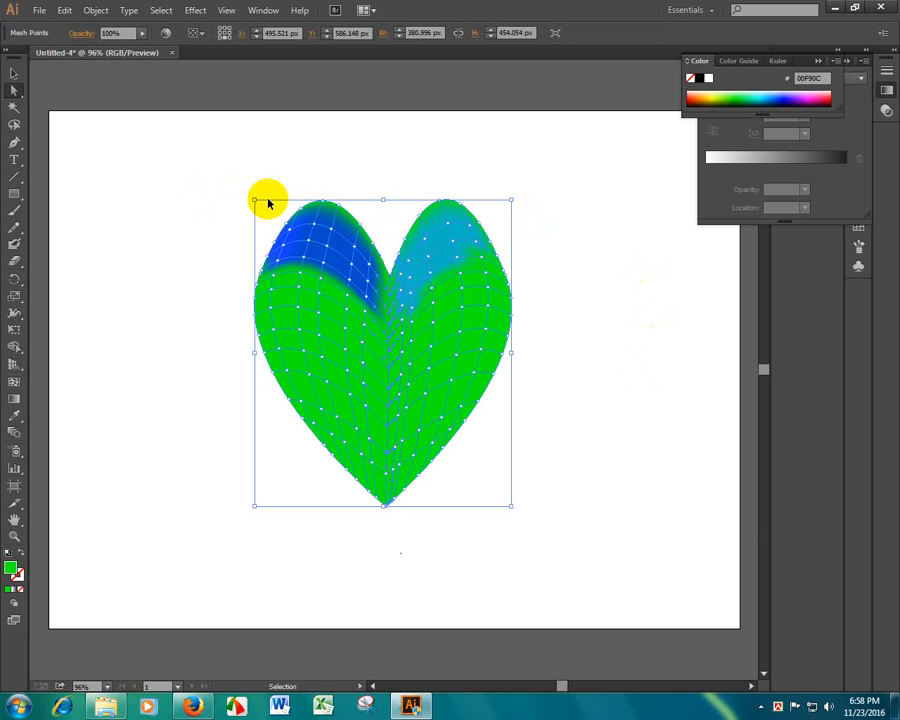
{"action": "key", "text": "ctrl+z"}
{"action": "left_click", "coordinate": [235, 226]}
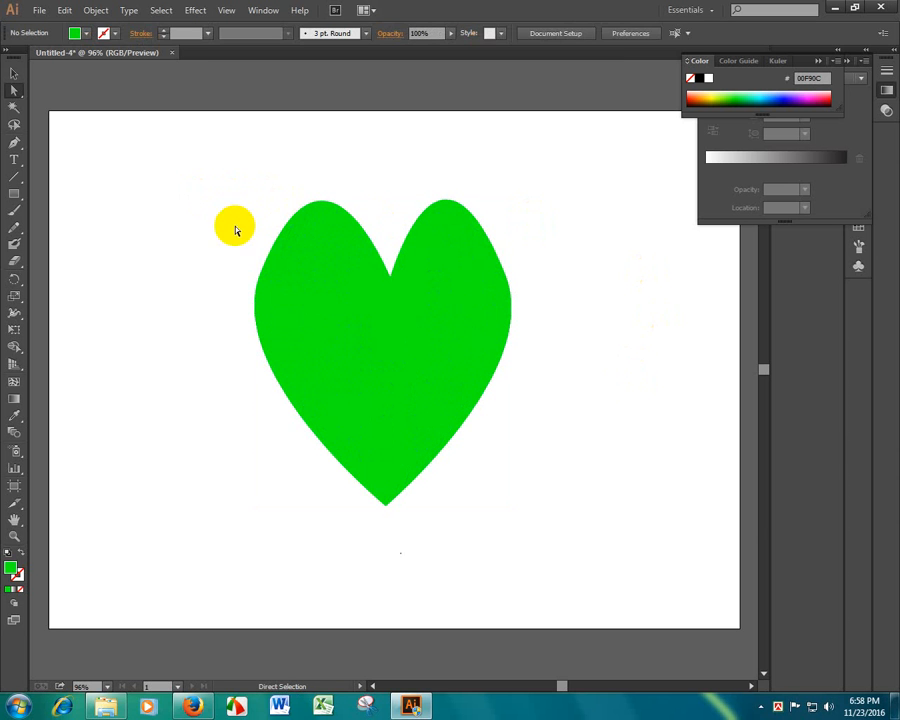
Step: Try to colour the mesh points across the upper half of the heart dark grey-green 304430, and undo the fill
{"action": "left_click_drag", "start_coordinate": [239, 200], "coordinate": [561, 335]}
{"action": "left_click", "coordinate": [358, 278]}
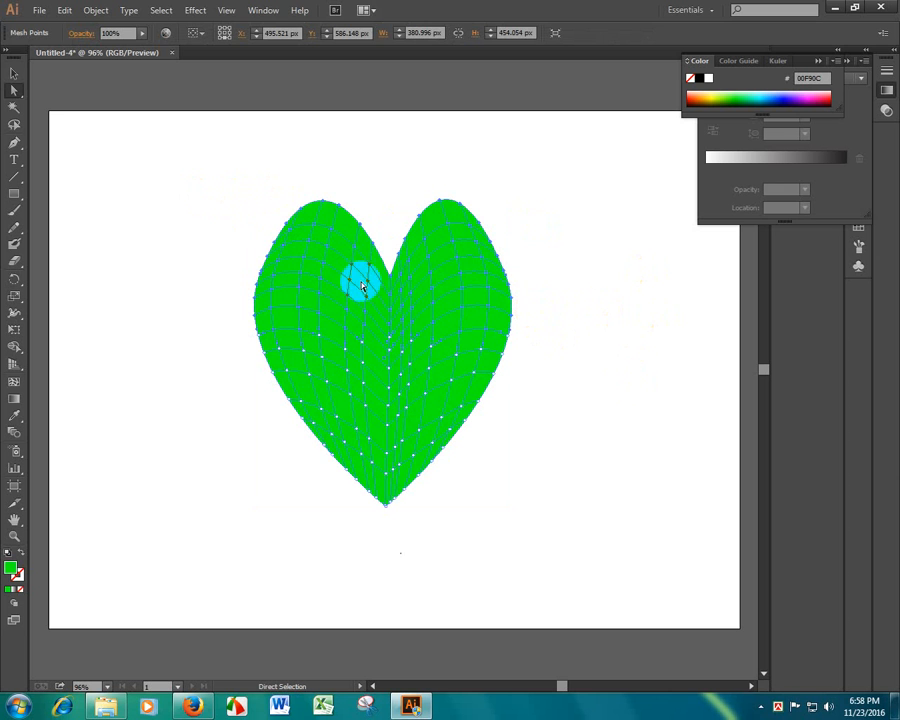
{"action": "double_click", "coordinate": [11, 568]}
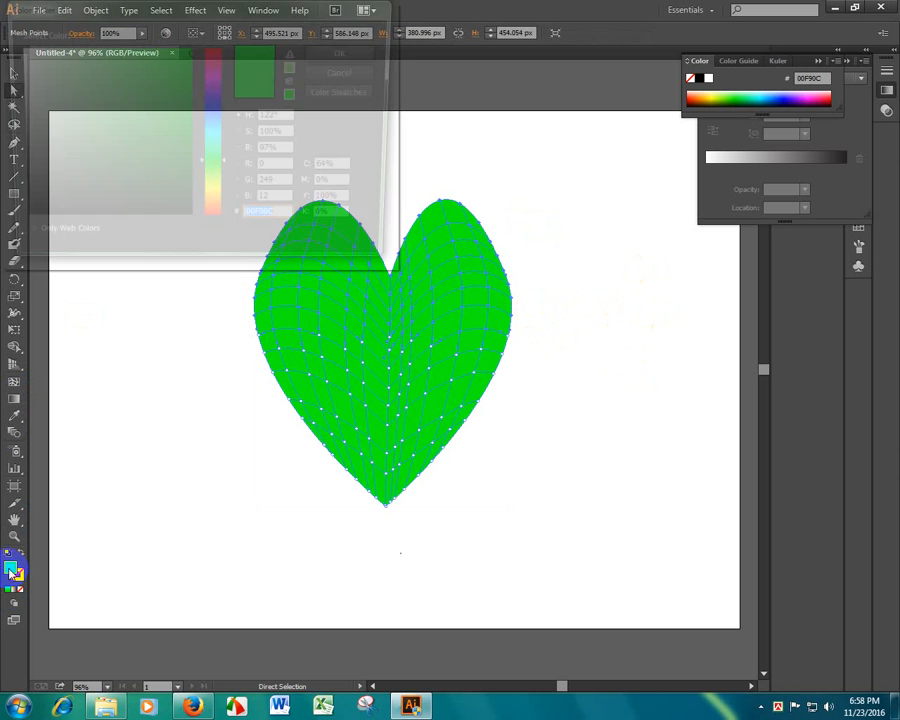
{"action": "mouse_move", "coordinate": [149, 179]}
{"action": "left_mouse_down"}
{"action": "mouse_move", "coordinate": [34, 187]}
{"action": "mouse_move", "coordinate": [61, 186]}
{"action": "mouse_move", "coordinate": [66, 175]}
{"action": "left_mouse_up"}
{"action": "left_click", "coordinate": [347, 52]}
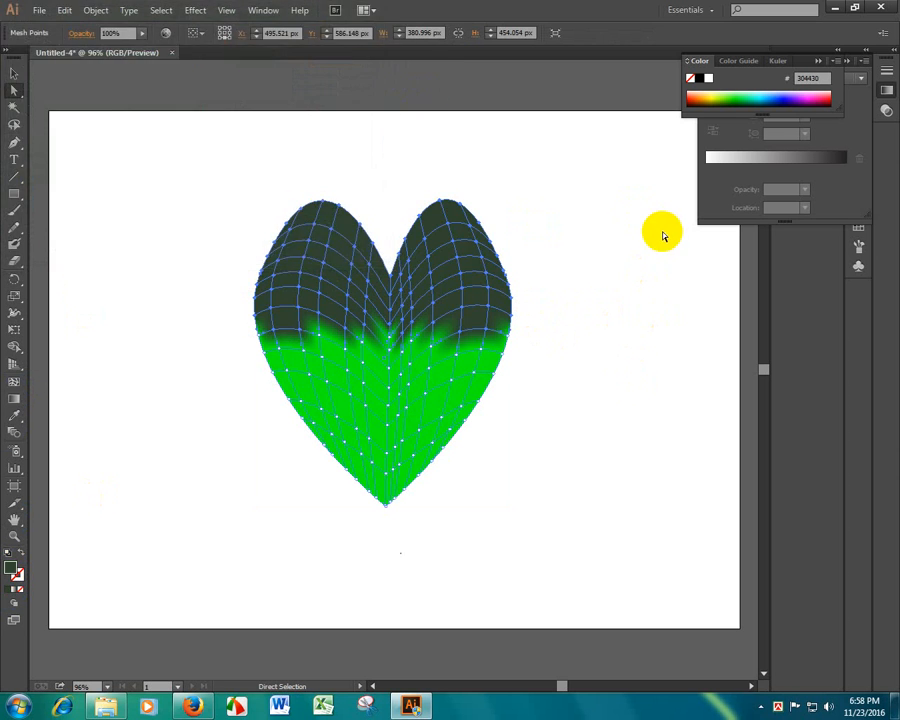
{"action": "key", "text": "ctrl+z"}
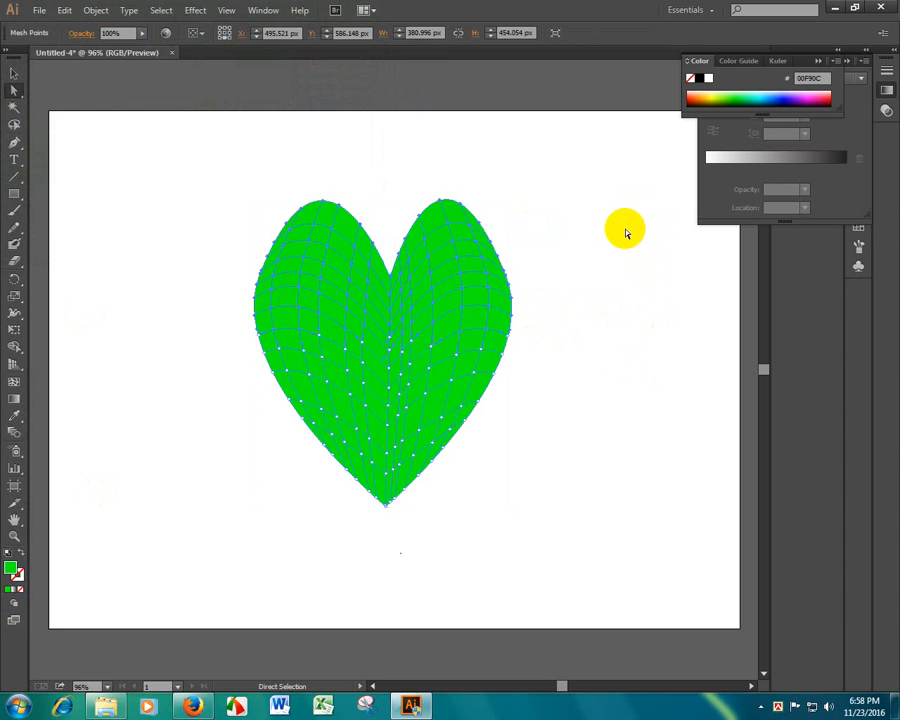
{"action": "left_click", "coordinate": [624, 230]}
Step: Colour a group of mesh points inside the heart's left lobe, down towards the notch, grey 7C877C and deselect the heart
{"action": "left_click_drag", "start_coordinate": [228, 192], "coordinate": [382, 292]}
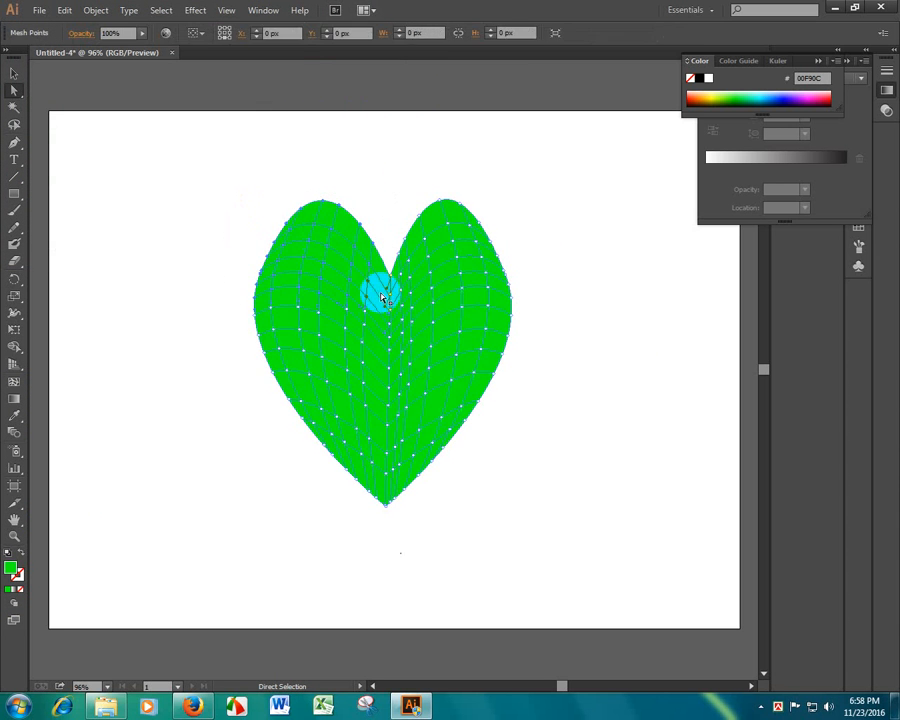
{"action": "left_click", "coordinate": [352, 177]}
{"action": "left_click_drag", "start_coordinate": [272, 245], "coordinate": [281, 250]}
{"action": "left_click", "coordinate": [297, 257]}
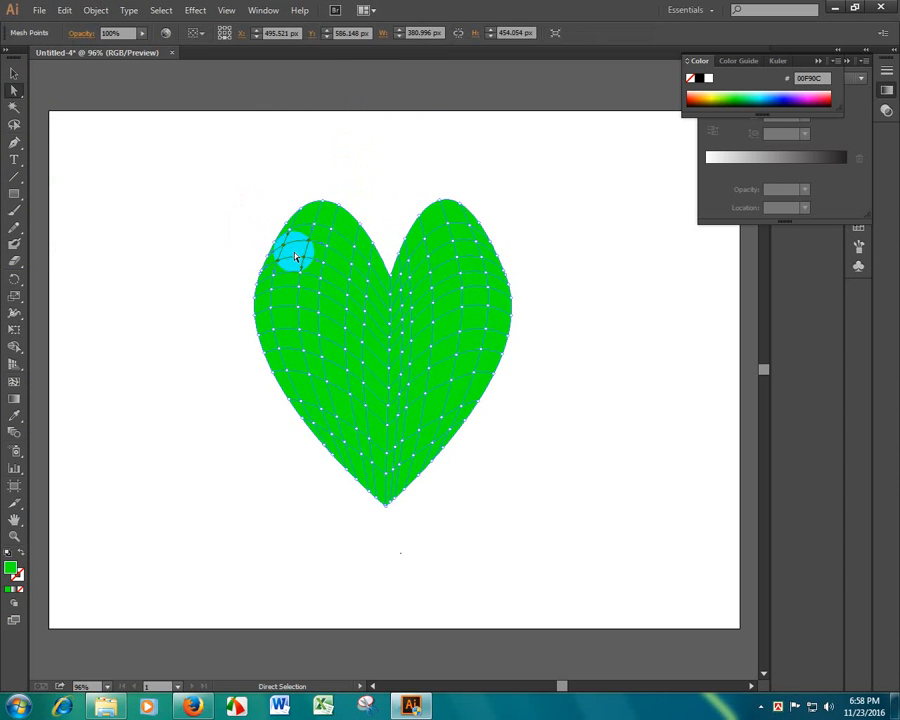
{"action": "left_click_drag", "start_coordinate": [355, 250], "coordinate": [379, 286]}
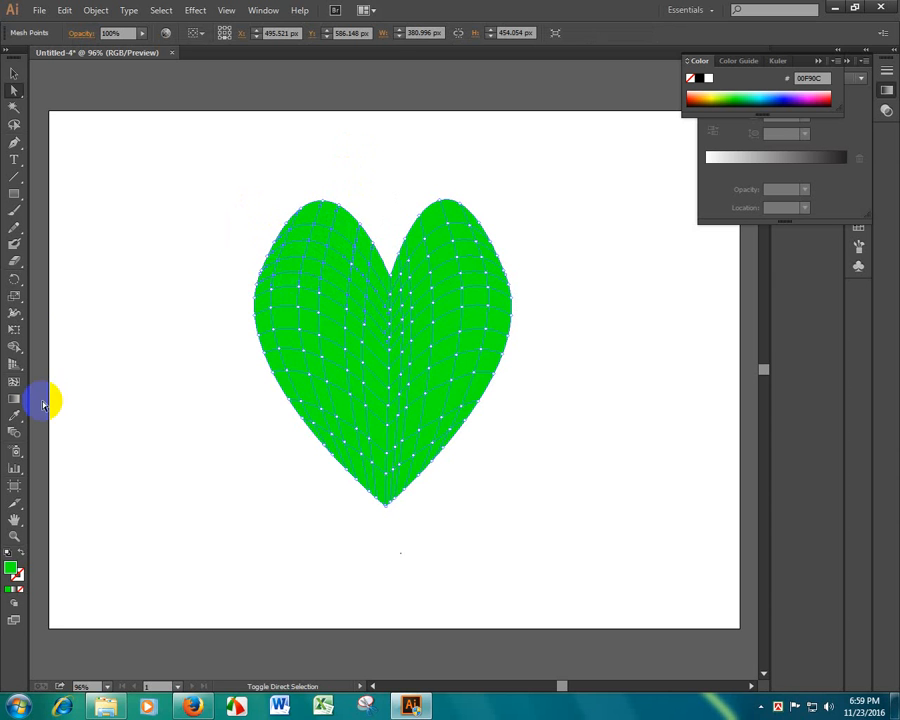
{"action": "double_click", "coordinate": [10, 572]}
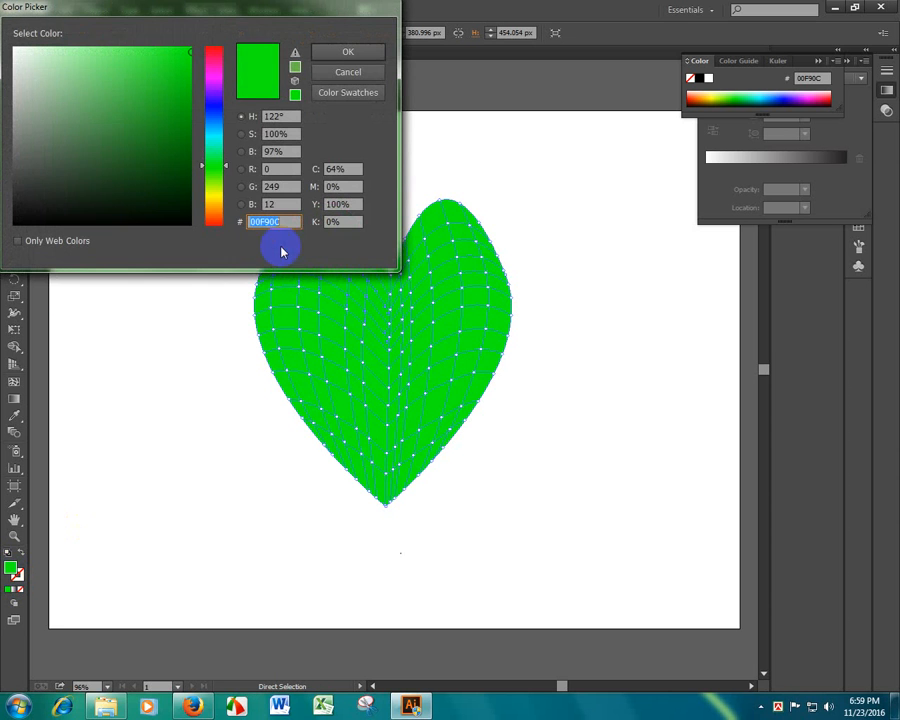
{"action": "left_click_drag", "start_coordinate": [144, 144], "coordinate": [26, 131]}
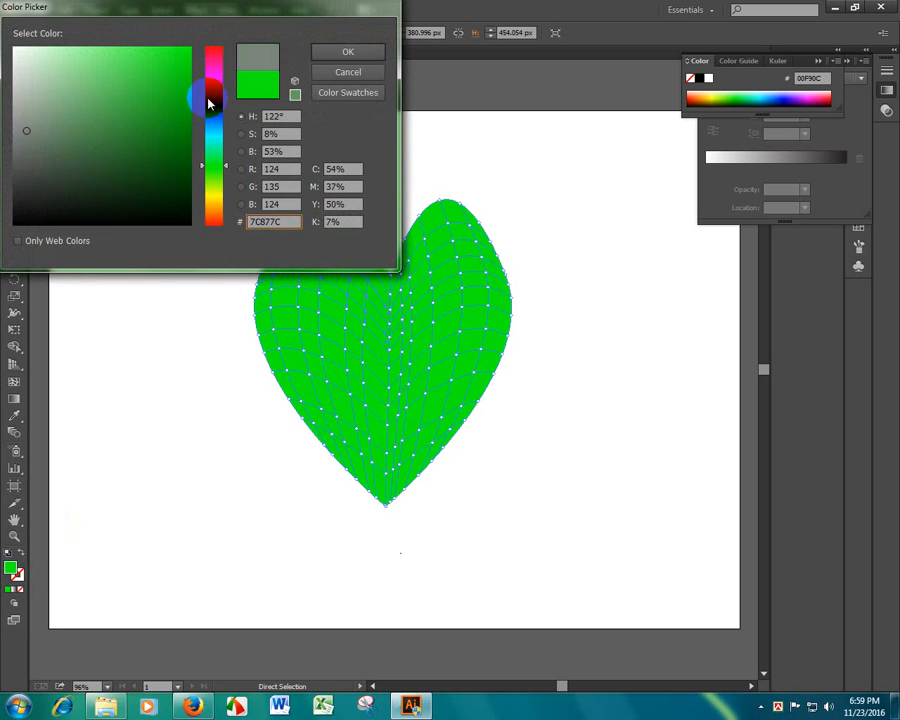
{"action": "left_click", "coordinate": [345, 52]}
{"action": "left_click", "coordinate": [523, 247]}
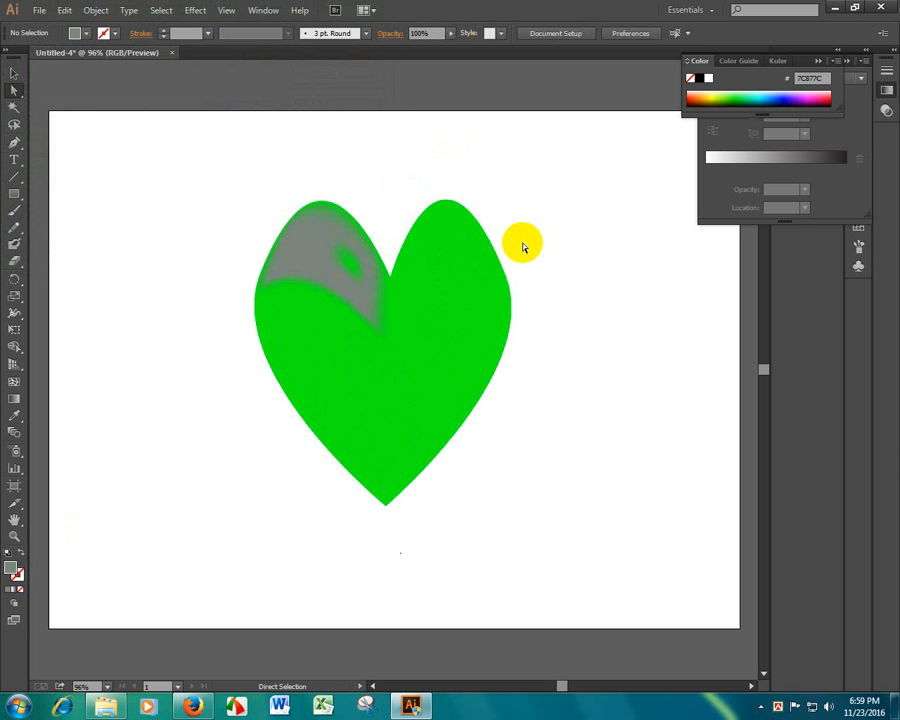
Step: Colour a group of mesh points inside the heart's right lobe, from beside the notch outwards, dark grey 636663 and deselect the heart
{"action": "left_click", "coordinate": [438, 254]}
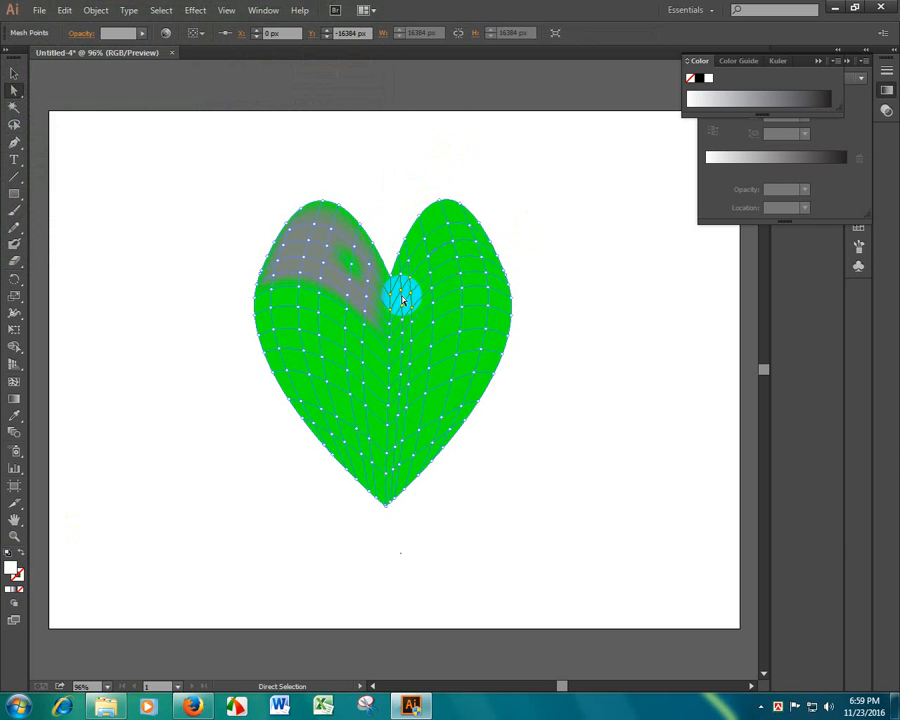
{"action": "left_click", "coordinate": [401, 302]}
{"action": "left_click", "coordinate": [402, 304]}
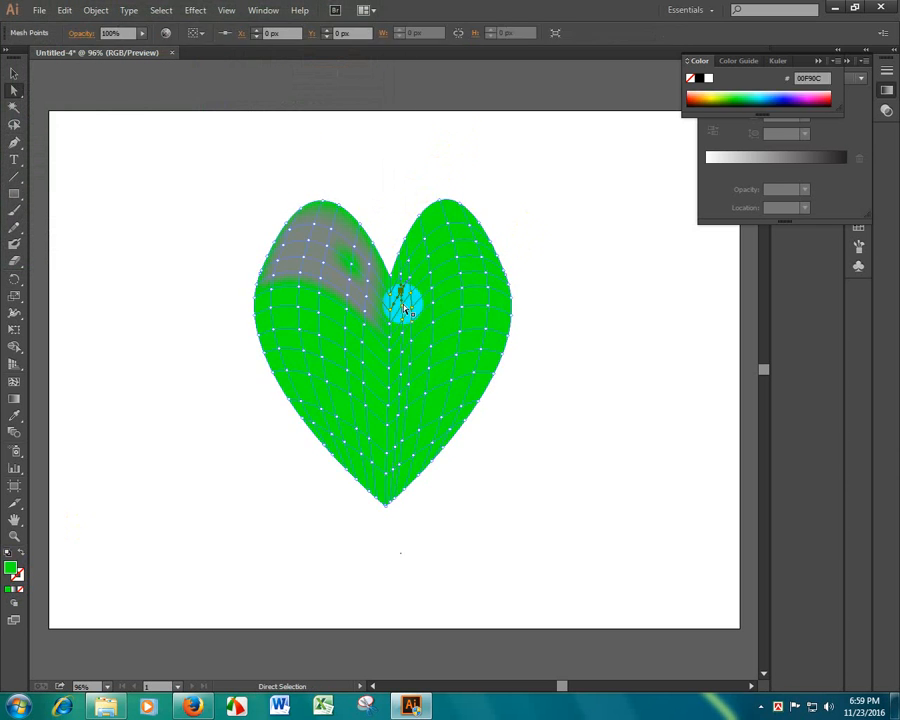
{"action": "left_click_drag", "start_coordinate": [403, 309], "coordinate": [408, 280]}
{"action": "left_click_drag", "start_coordinate": [410, 283], "coordinate": [424, 244]}
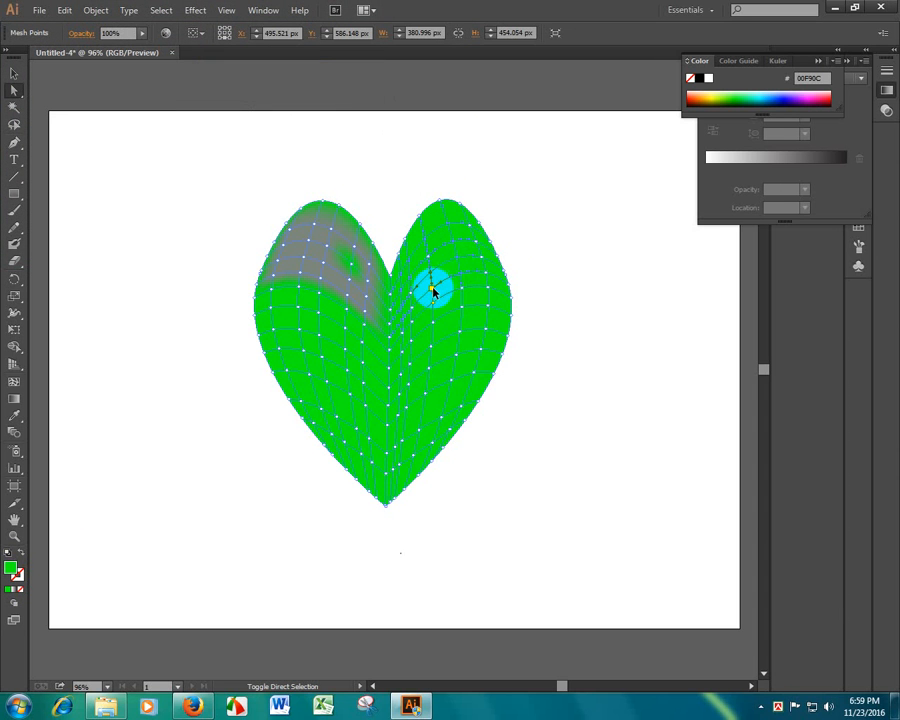
{"action": "left_click", "coordinate": [475, 242]}
{"action": "left_click_drag", "start_coordinate": [472, 229], "coordinate": [419, 267]}
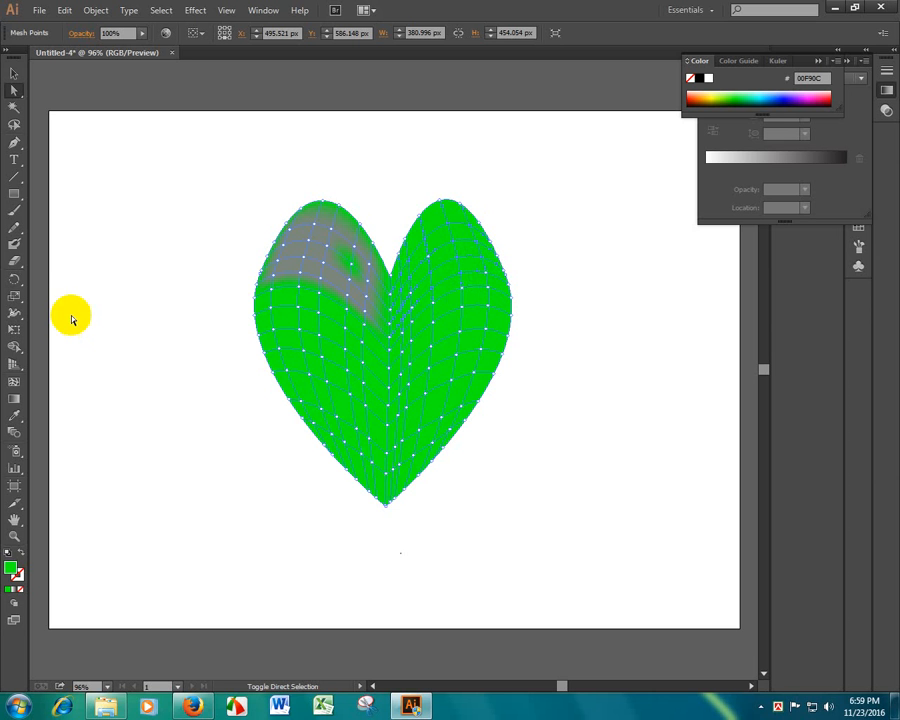
{"action": "double_click", "coordinate": [11, 568]}
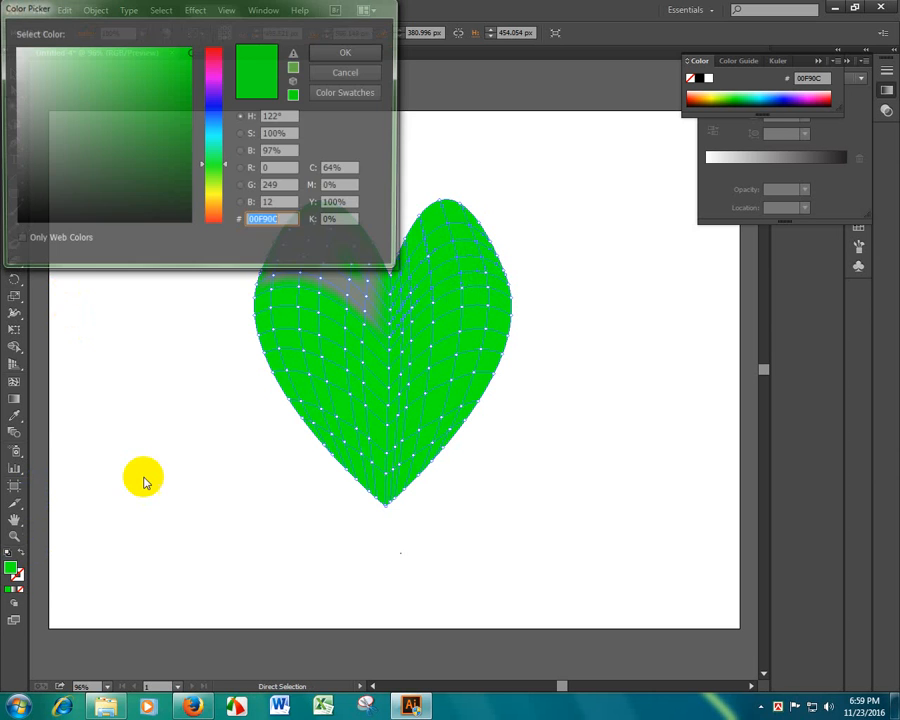
{"action": "left_click_drag", "start_coordinate": [118, 169], "coordinate": [16, 150]}
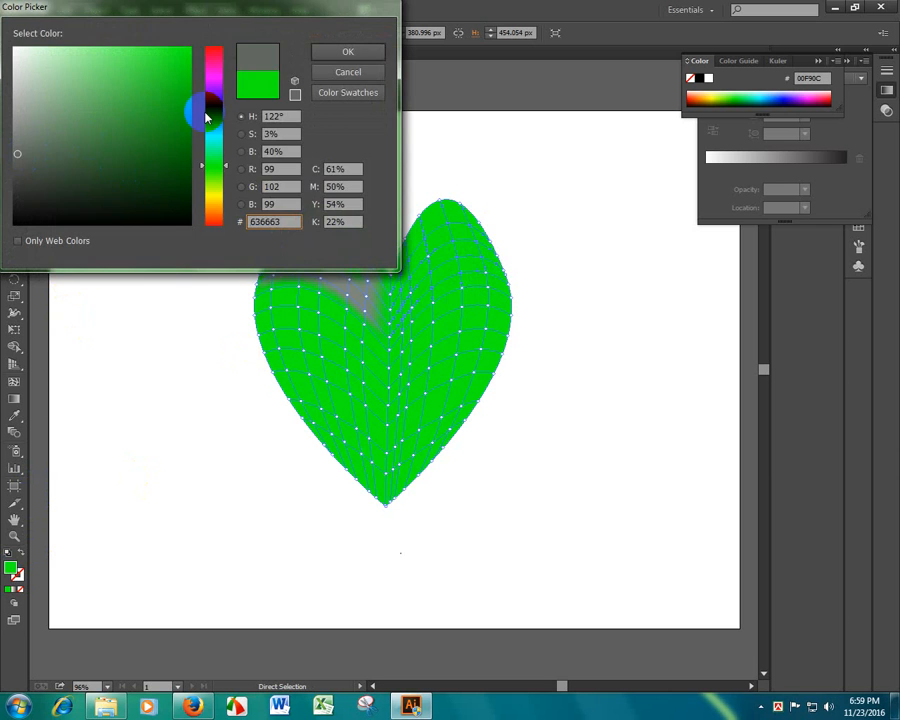
{"action": "left_click", "coordinate": [331, 54]}
{"action": "left_click", "coordinate": [14, 74]}
{"action": "left_click", "coordinate": [177, 237]}
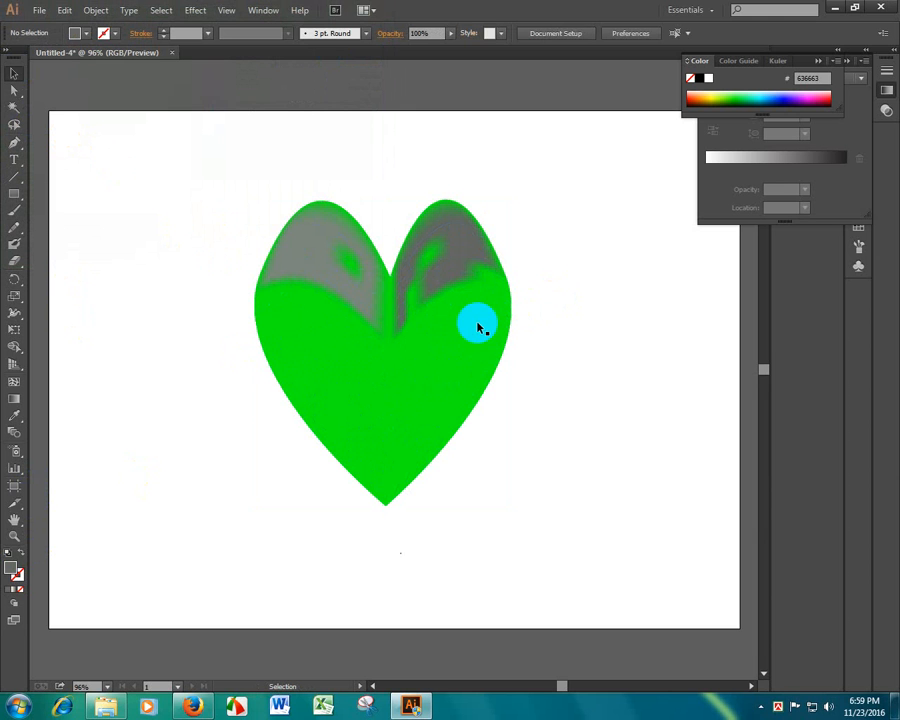
{"action": "left_click", "coordinate": [357, 474]}
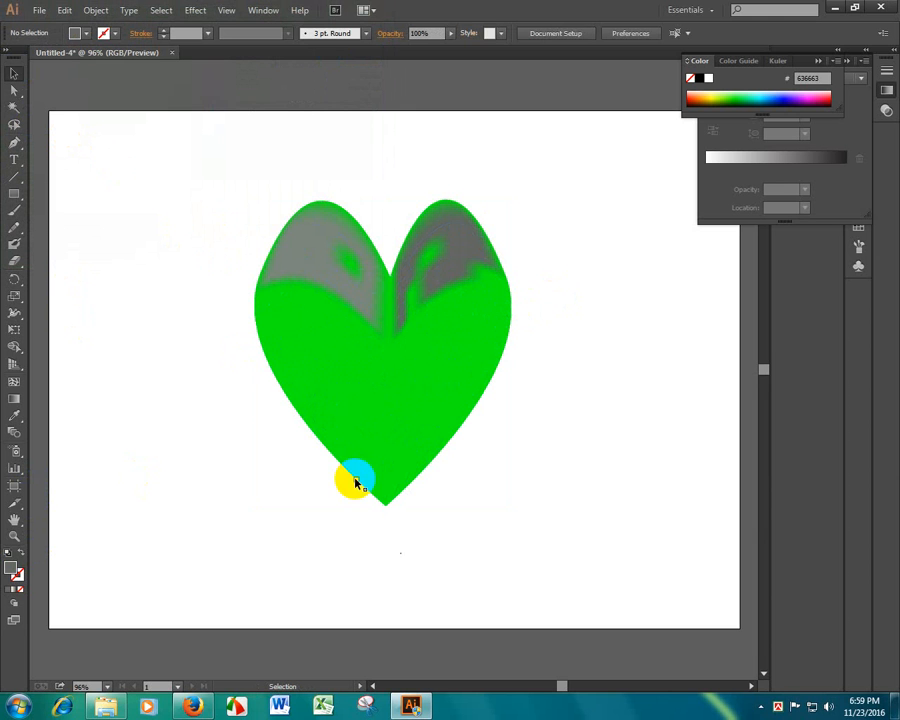
{"action": "left_click", "coordinate": [281, 444]}
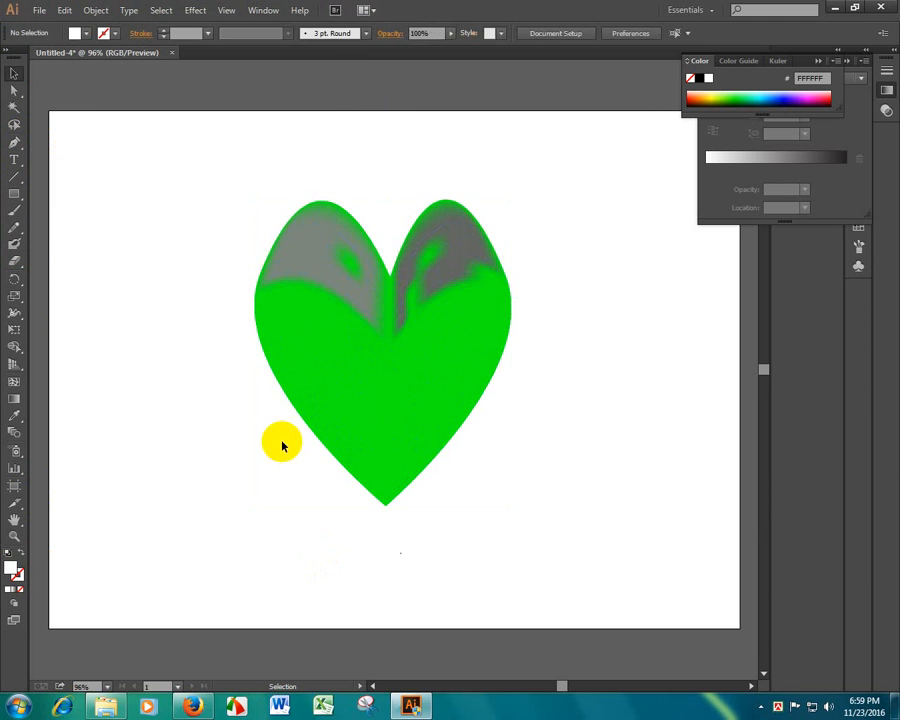
{"action": "left_click_drag", "start_coordinate": [268, 381], "coordinate": [374, 522]}
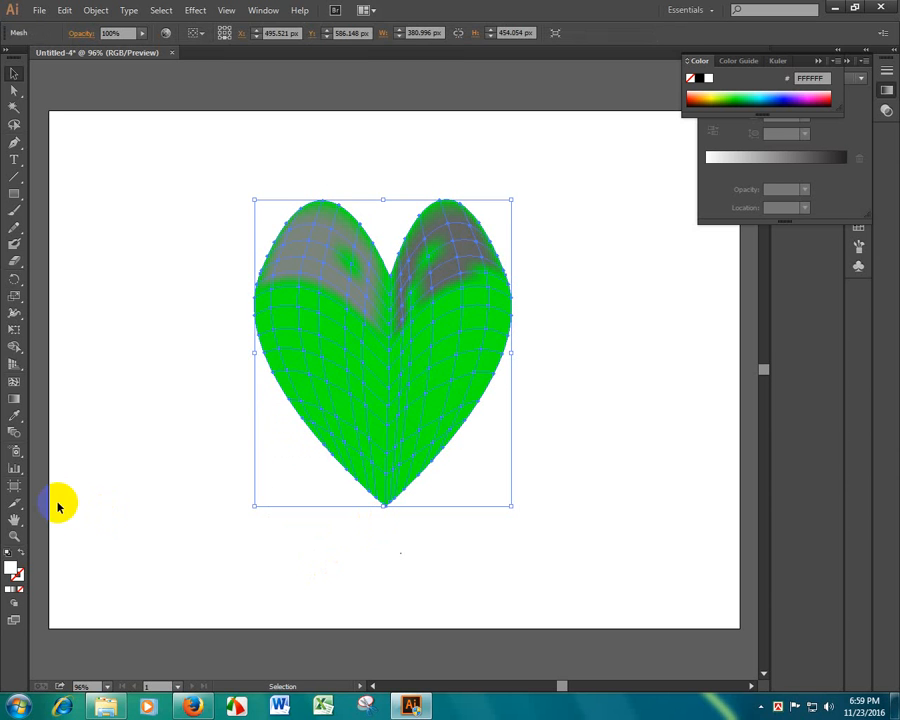
{"action": "left_click", "coordinate": [190, 490]}
Step: Colour the mesh points along the heart's lower-left edge, down to the tip, near-black 111111
{"action": "left_click", "coordinate": [14, 90]}
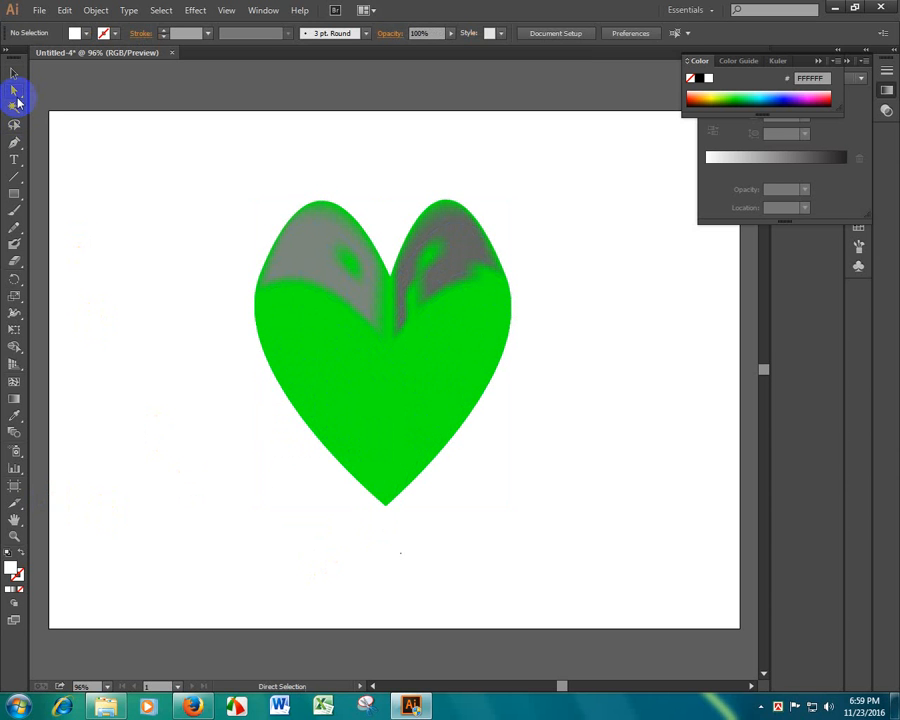
{"action": "left_click_drag", "start_coordinate": [273, 412], "coordinate": [380, 540]}
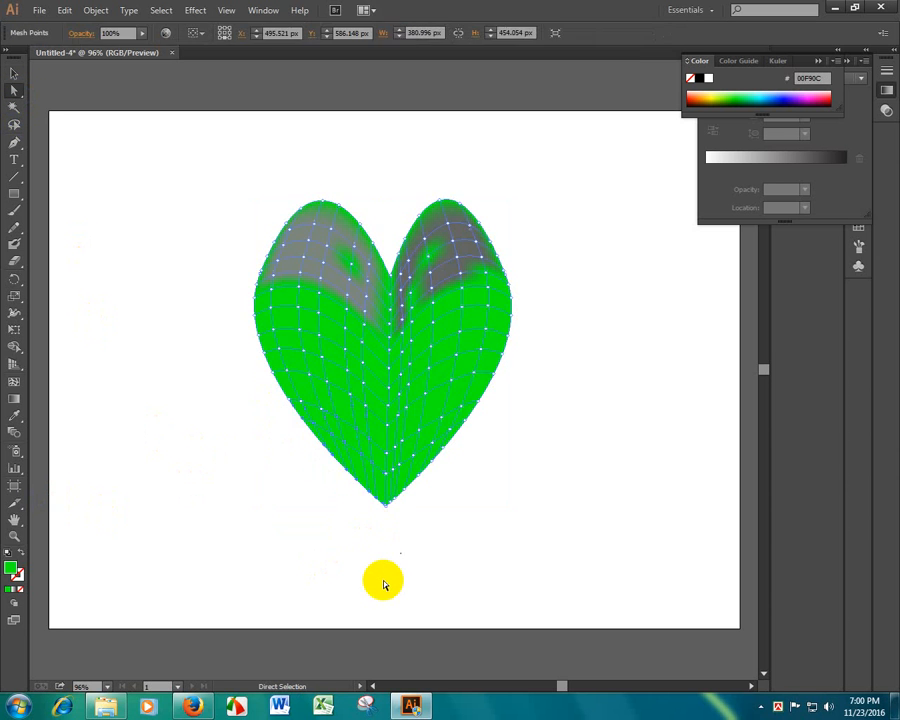
{"action": "double_click", "coordinate": [14, 567]}
{"action": "left_click_drag", "start_coordinate": [60, 172], "coordinate": [12, 213]}
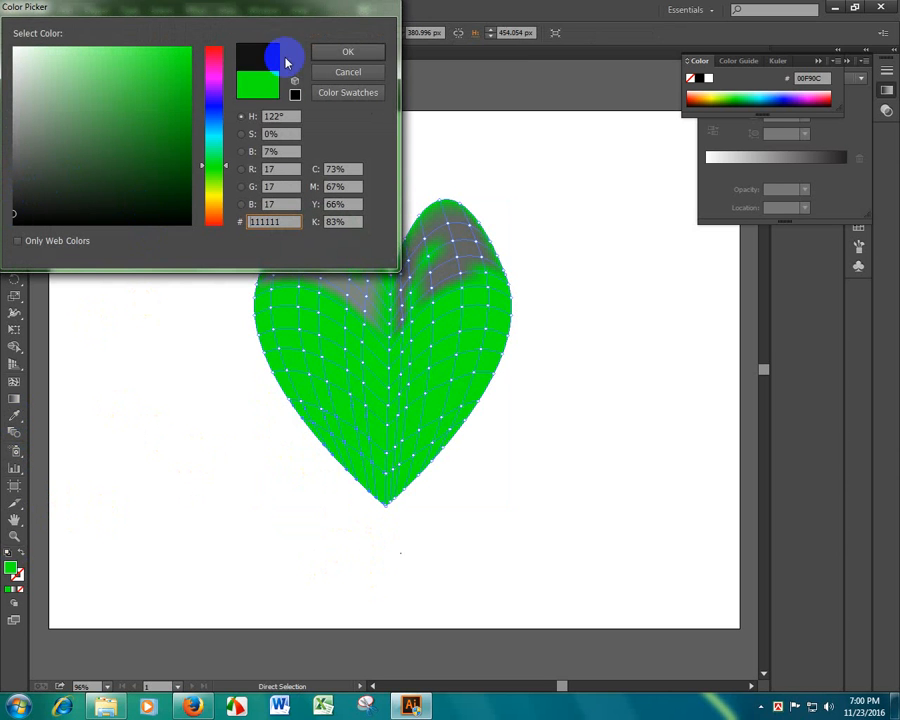
{"action": "left_click", "coordinate": [348, 51]}
Step: Colour the mesh points along the heart's lower-right edge, down to the tip, dark green 044C06 and deselect the heart
{"action": "left_click", "coordinate": [492, 455]}
{"action": "left_click_drag", "start_coordinate": [477, 423], "coordinate": [392, 514]}
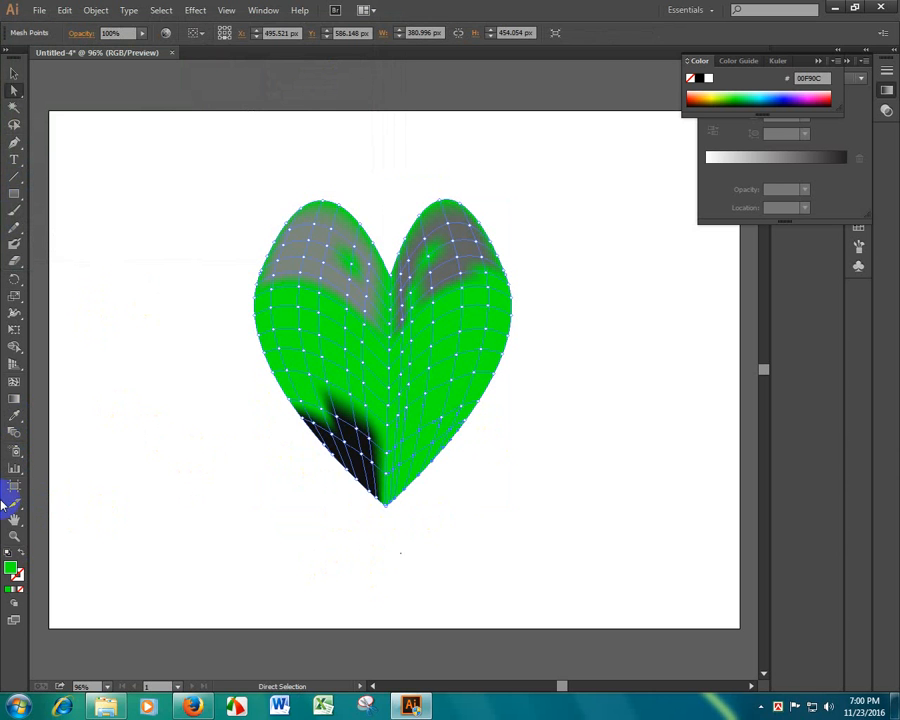
{"action": "double_click", "coordinate": [15, 583]}
{"action": "left_click_drag", "start_coordinate": [175, 161], "coordinate": [183, 172]}
{"action": "left_click", "coordinate": [347, 53]}
{"action": "left_click", "coordinate": [598, 257]}
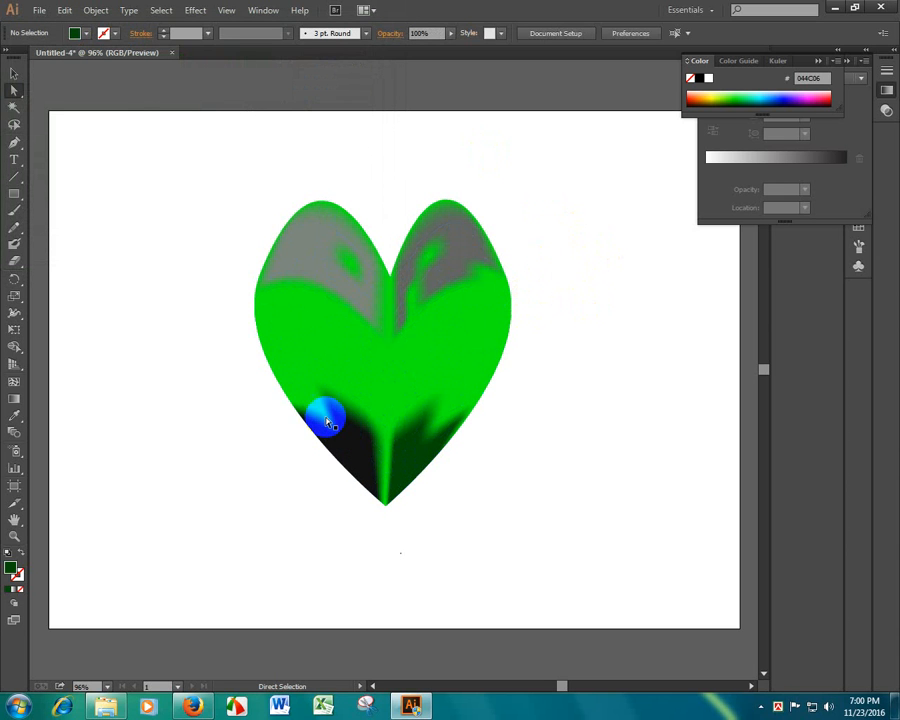
Step: Colour the central column of mesh points, from the notch down to the tip, light grey C4C4C4 and deselect the heart
{"action": "left_click_drag", "start_coordinate": [265, 410], "coordinate": [211, 494]}
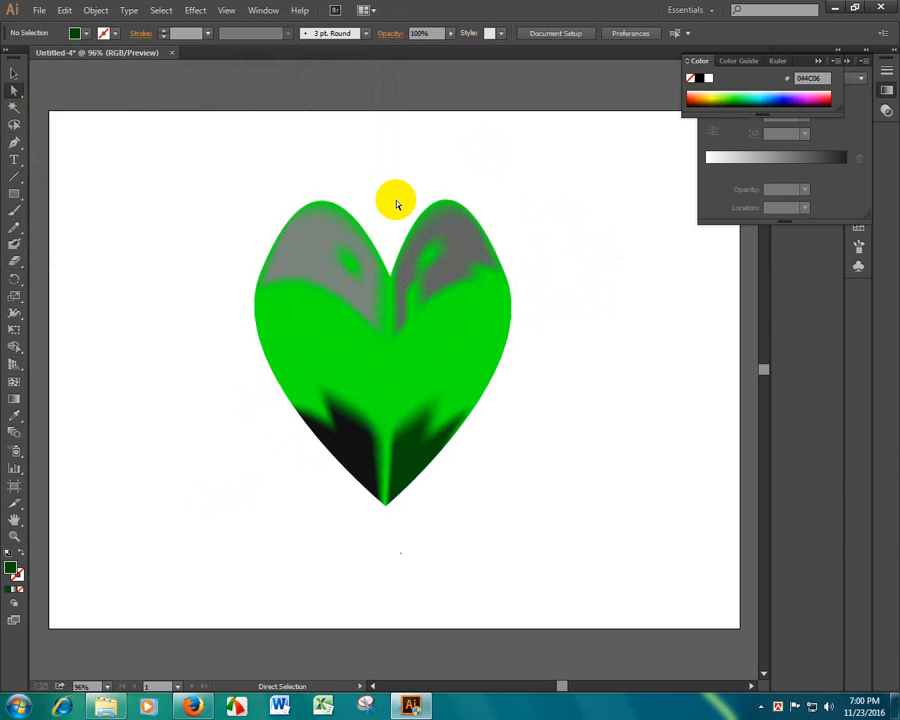
{"action": "left_click_drag", "start_coordinate": [391, 199], "coordinate": [366, 506]}
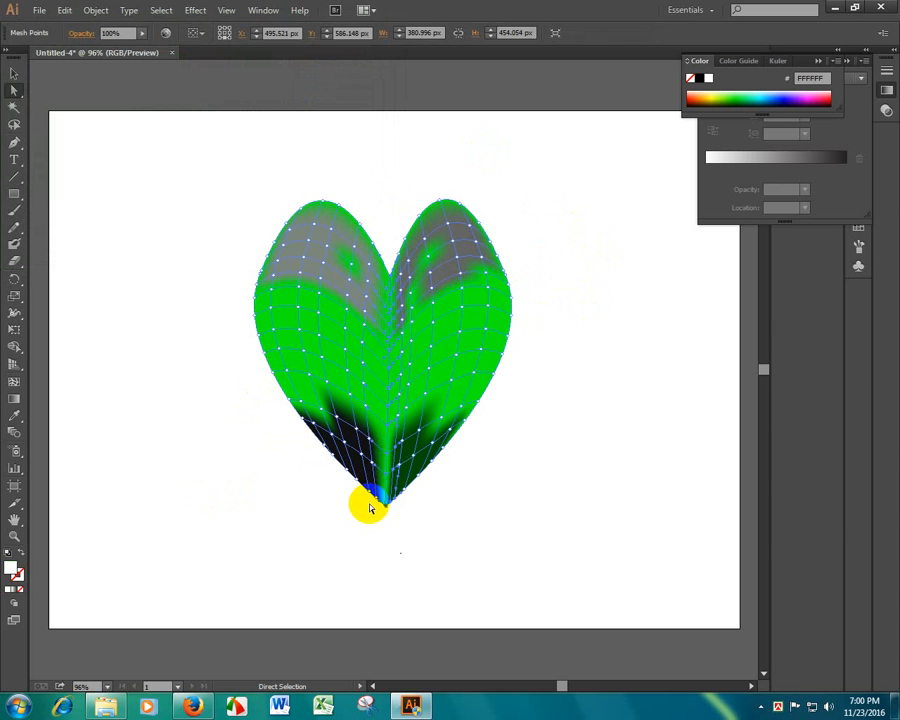
{"action": "double_click", "coordinate": [10, 568]}
{"action": "left_click_drag", "start_coordinate": [18, 52], "coordinate": [16, 84]}
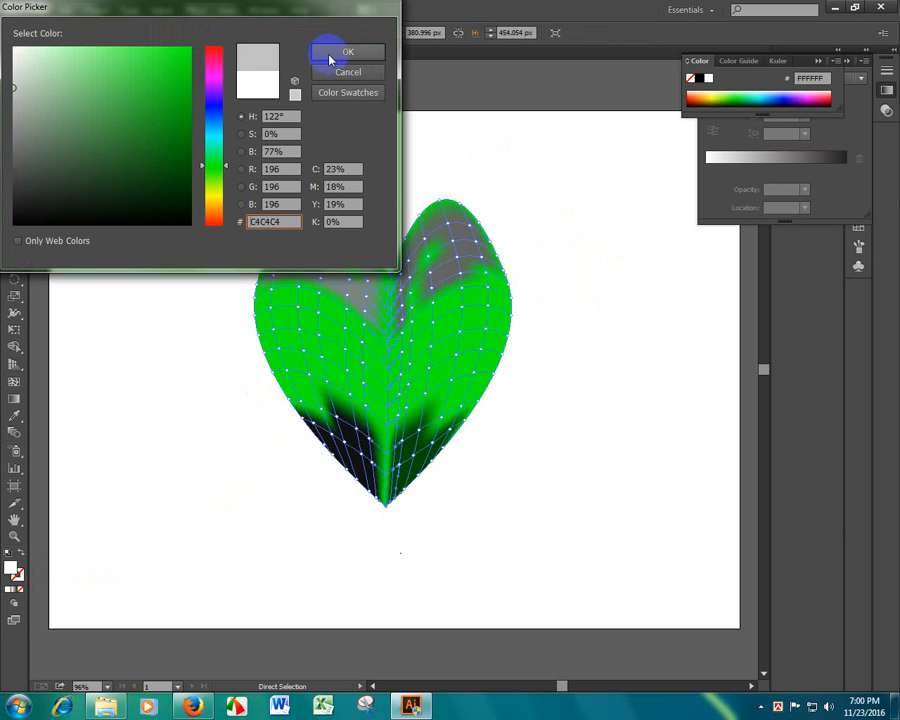
{"action": "left_click", "coordinate": [340, 50]}
{"action": "left_click", "coordinate": [598, 212]}
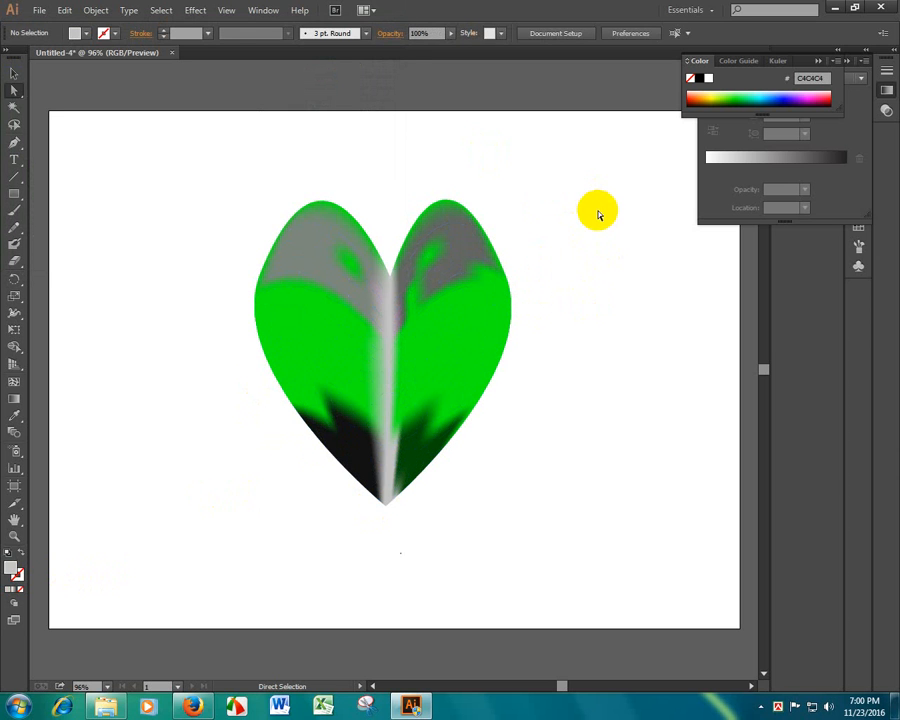
Step: Select all the artwork and bring up the gradient settings with the Gradient tool active
{"action": "left_click", "coordinate": [418, 382]}
{"action": "left_click", "coordinate": [624, 390]}
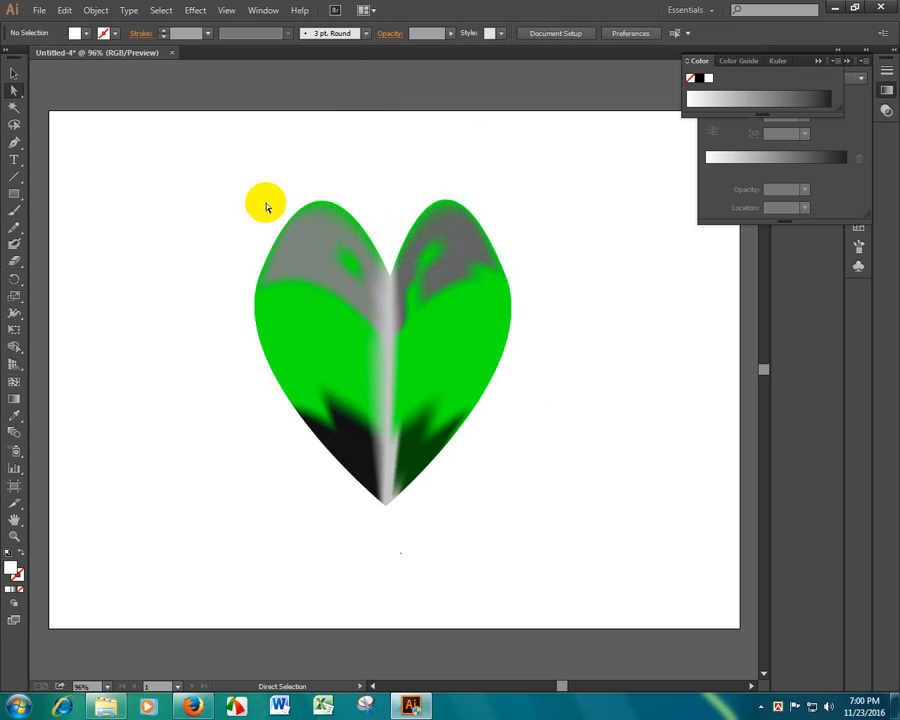
{"action": "left_click_drag", "start_coordinate": [229, 183], "coordinate": [557, 578]}
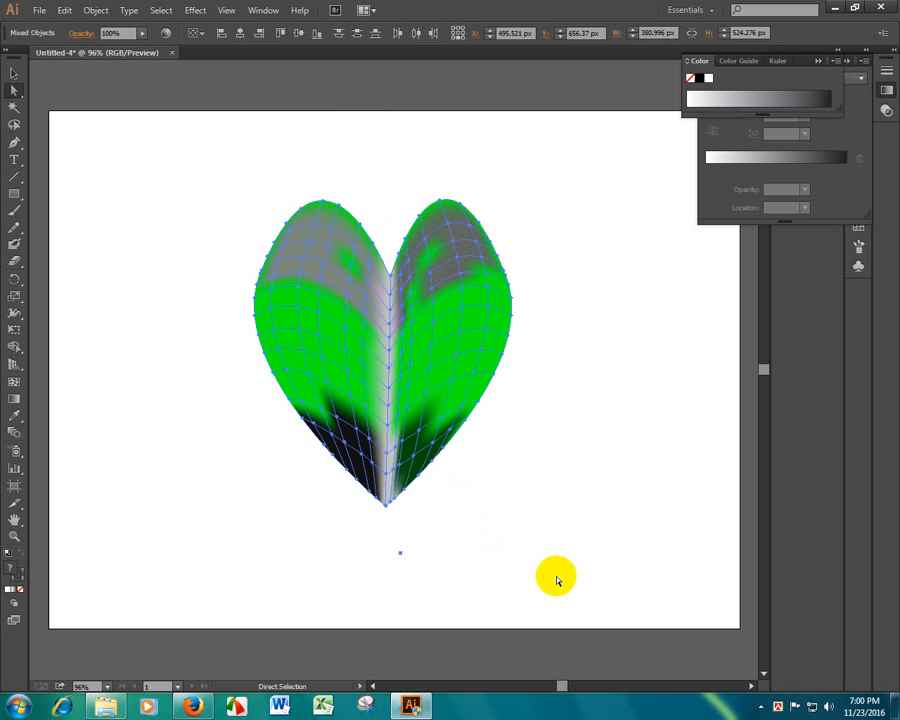
{"action": "left_click", "coordinate": [14, 401]}
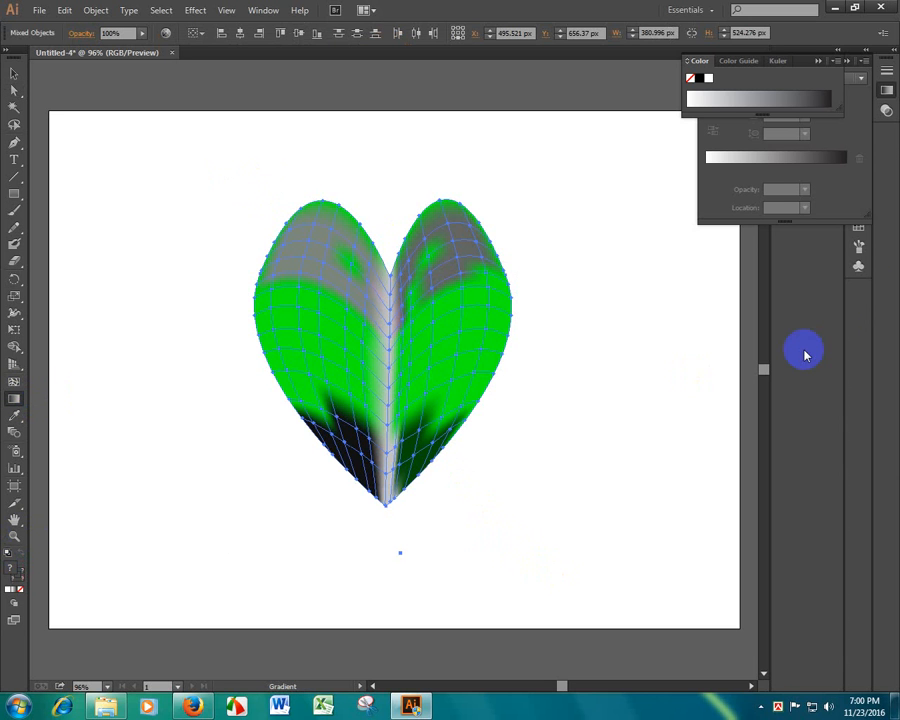
{"action": "left_click", "coordinate": [886, 90]}
{"action": "left_click", "coordinate": [878, 98]}
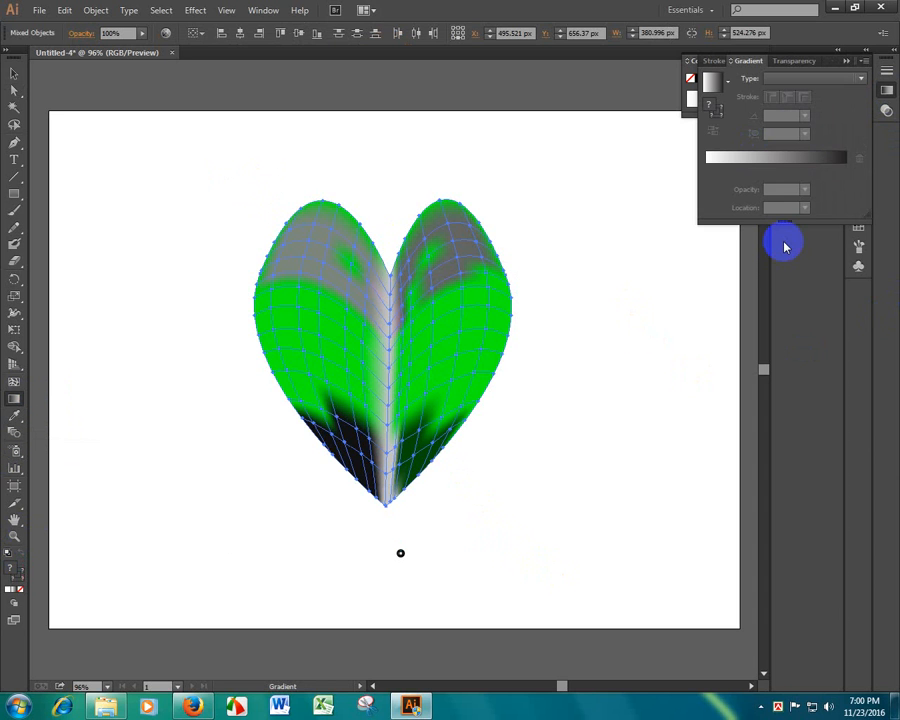
Step: Reselect only the mesh heart as a whole object and activate the Gradient tool on it
{"action": "left_click", "coordinate": [13, 74]}
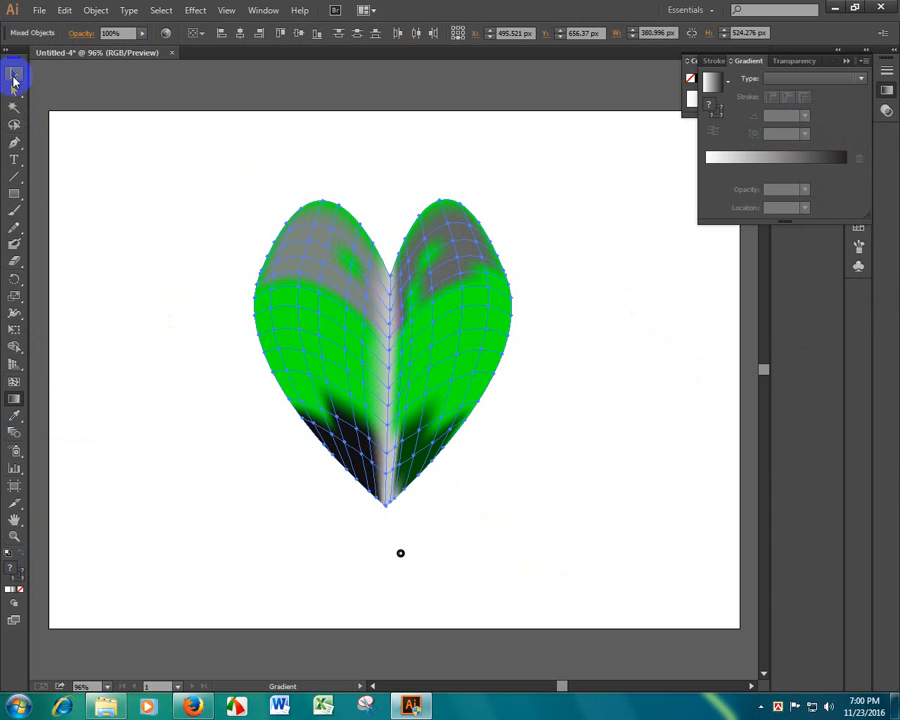
{"action": "left_click_drag", "start_coordinate": [220, 160], "coordinate": [524, 500]}
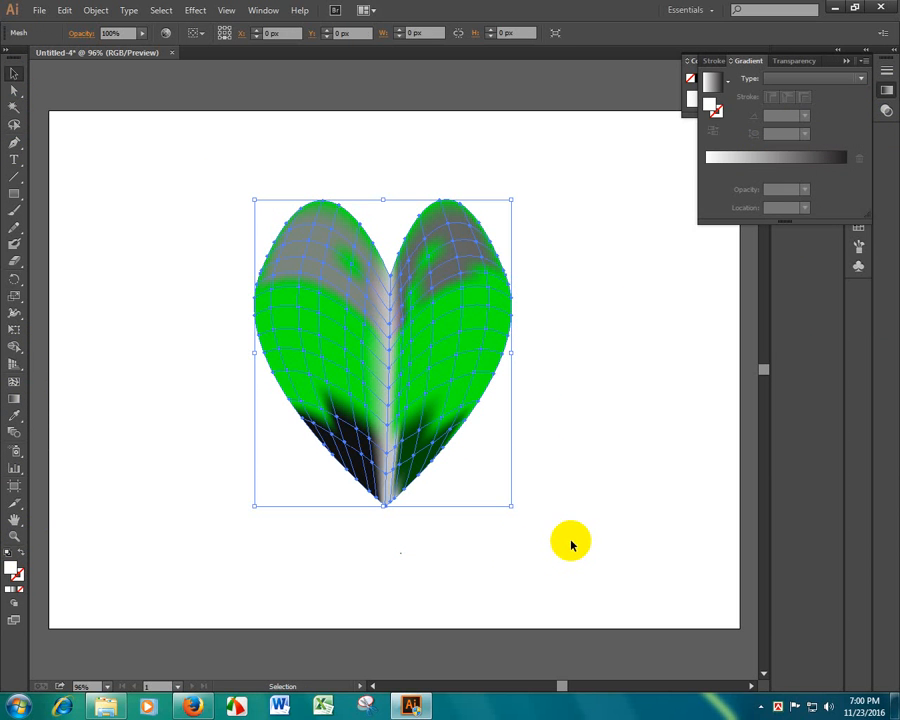
{"action": "left_click", "coordinate": [12, 399]}
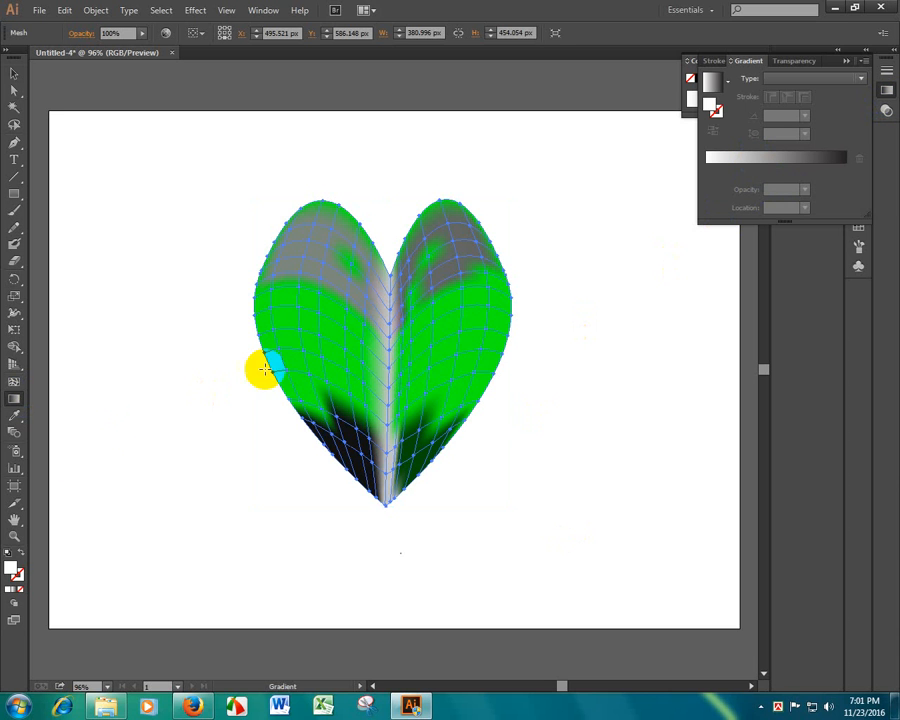
{"action": "left_click", "coordinate": [15, 401]}
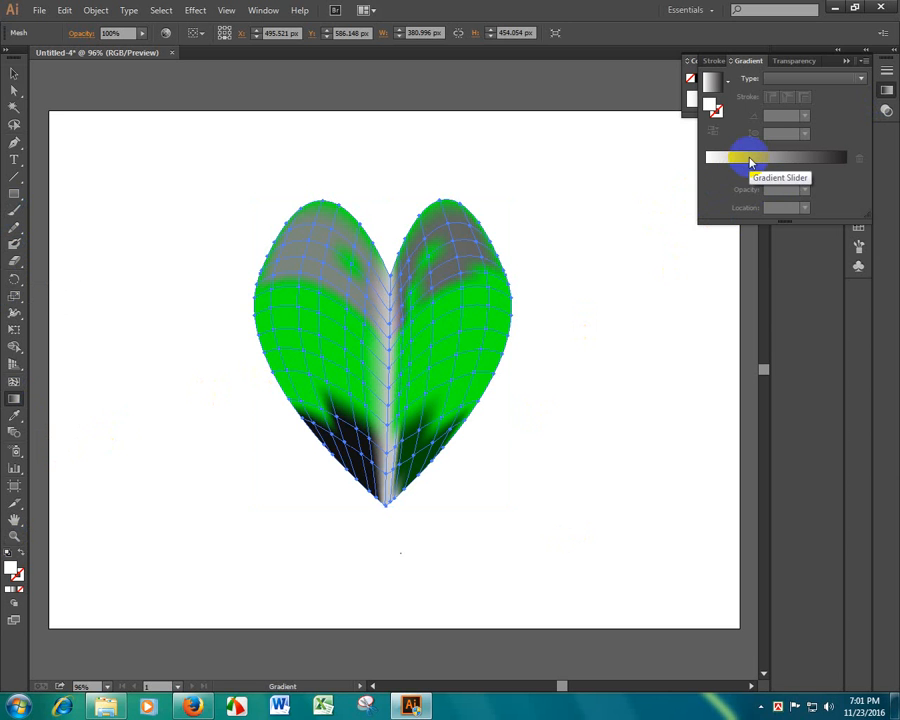
Step: Try to apply the white-to-black gradient across all of the heart's mesh points
{"action": "left_click", "coordinate": [14, 90]}
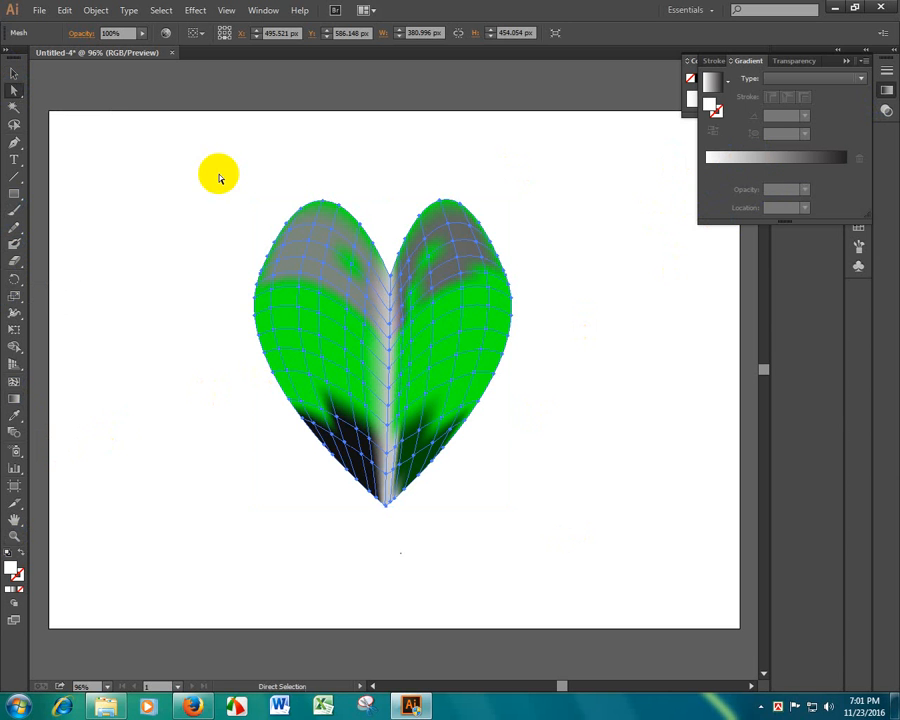
{"action": "left_click", "coordinate": [220, 178]}
{"action": "left_click_drag", "start_coordinate": [257, 187], "coordinate": [595, 518]}
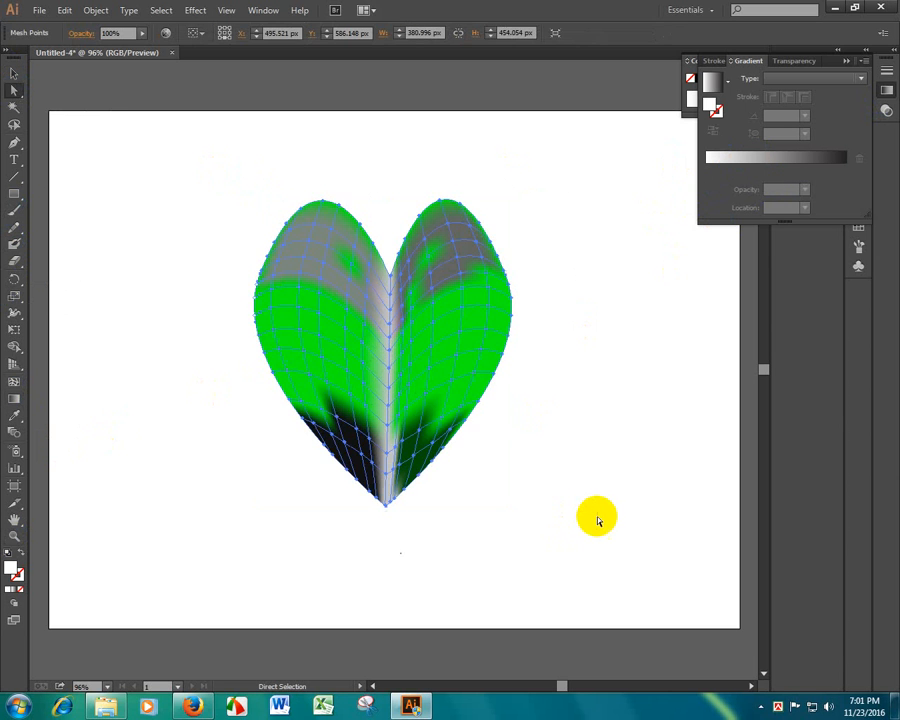
{"action": "left_click", "coordinate": [757, 165]}
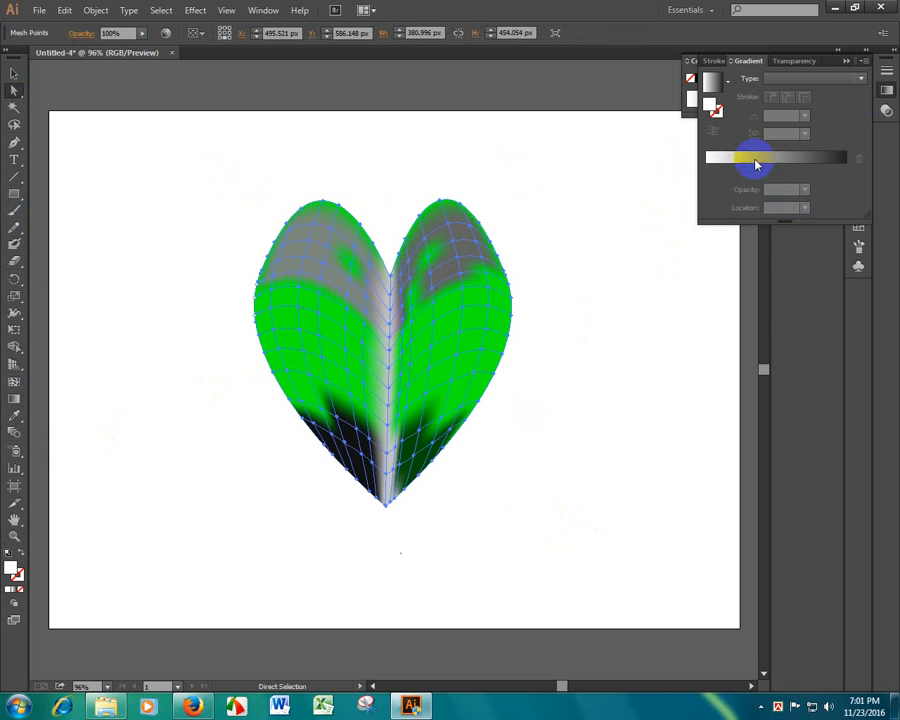
{"action": "left_click", "coordinate": [13, 398]}
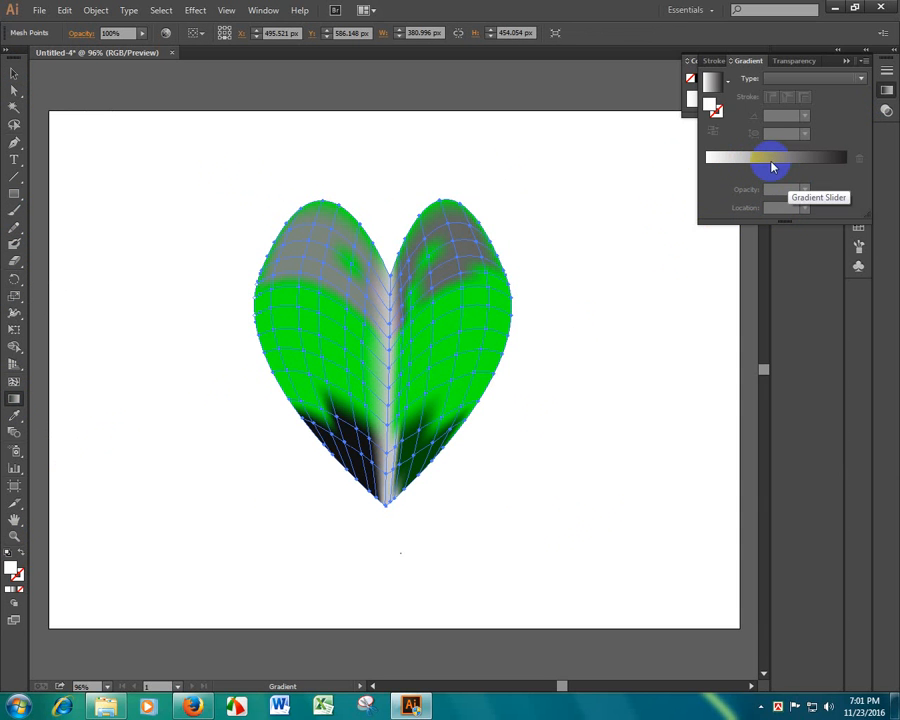
{"action": "left_click_drag", "start_coordinate": [291, 201], "coordinate": [480, 472]}
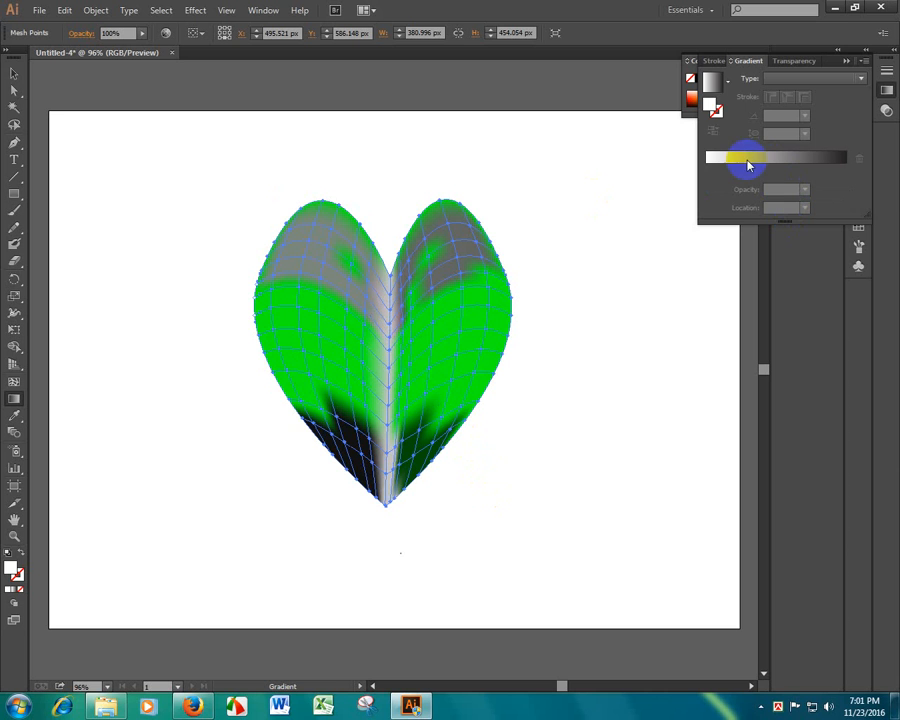
Step: Try the Radial and Linear gradient types on the selected mesh points, and deselect the heart
{"action": "left_click", "coordinate": [728, 83]}
{"action": "left_click", "coordinate": [657, 114]}
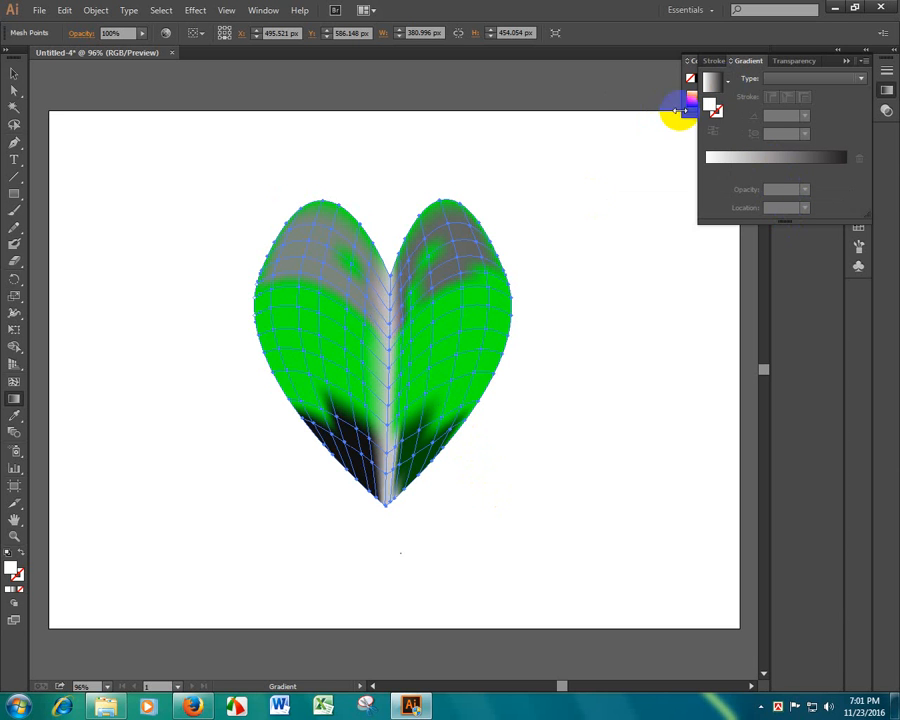
{"action": "left_click", "coordinate": [727, 80]}
{"action": "left_click", "coordinate": [643, 151]}
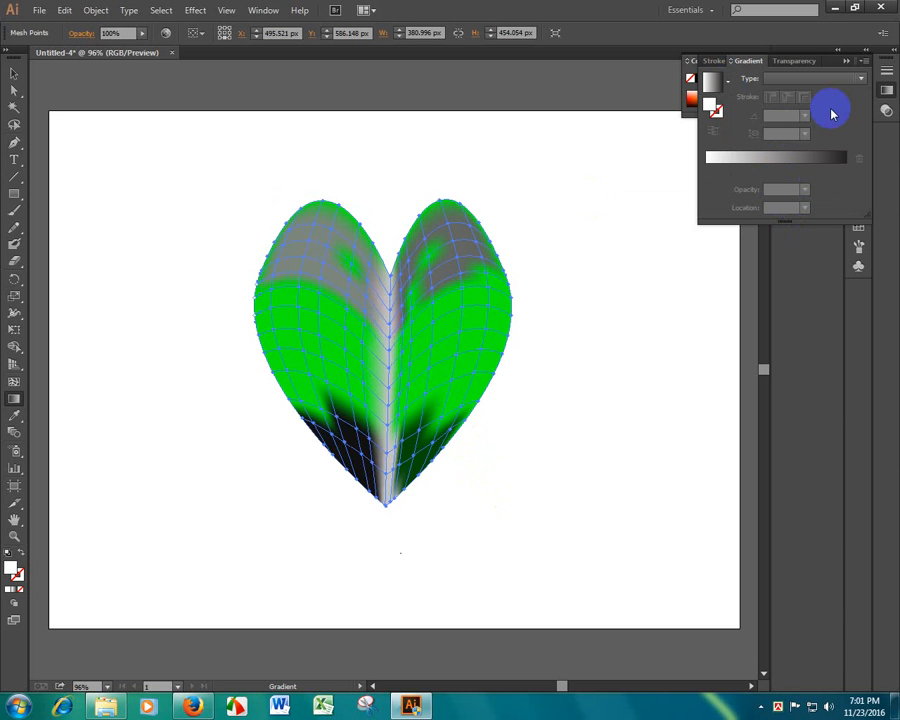
{"action": "left_click", "coordinate": [813, 80]}
{"action": "left_click", "coordinate": [812, 108]}
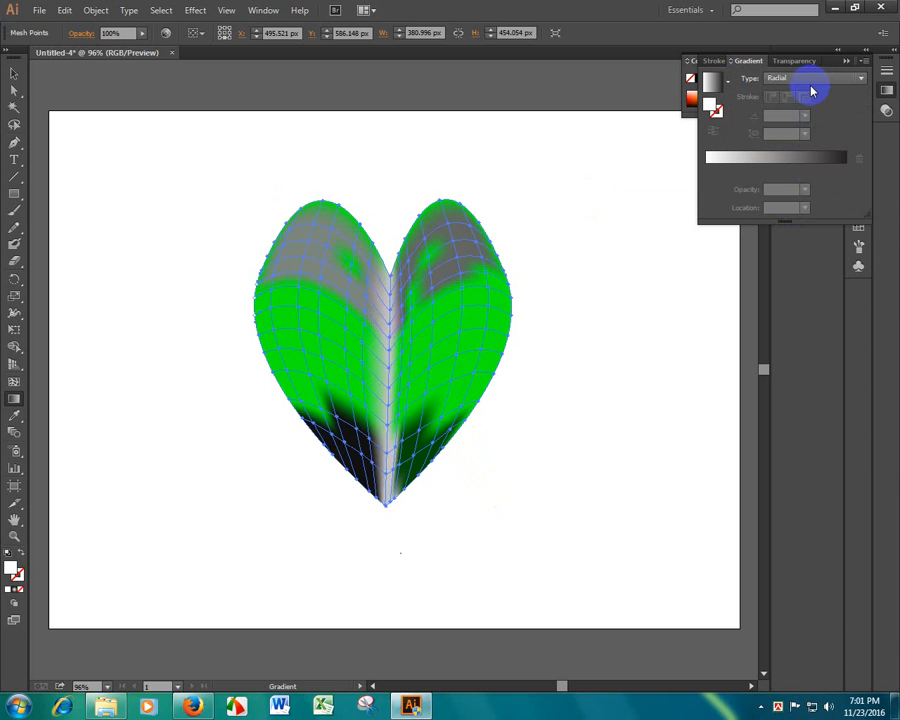
{"action": "left_click", "coordinate": [812, 80]}
{"action": "left_click", "coordinate": [788, 94]}
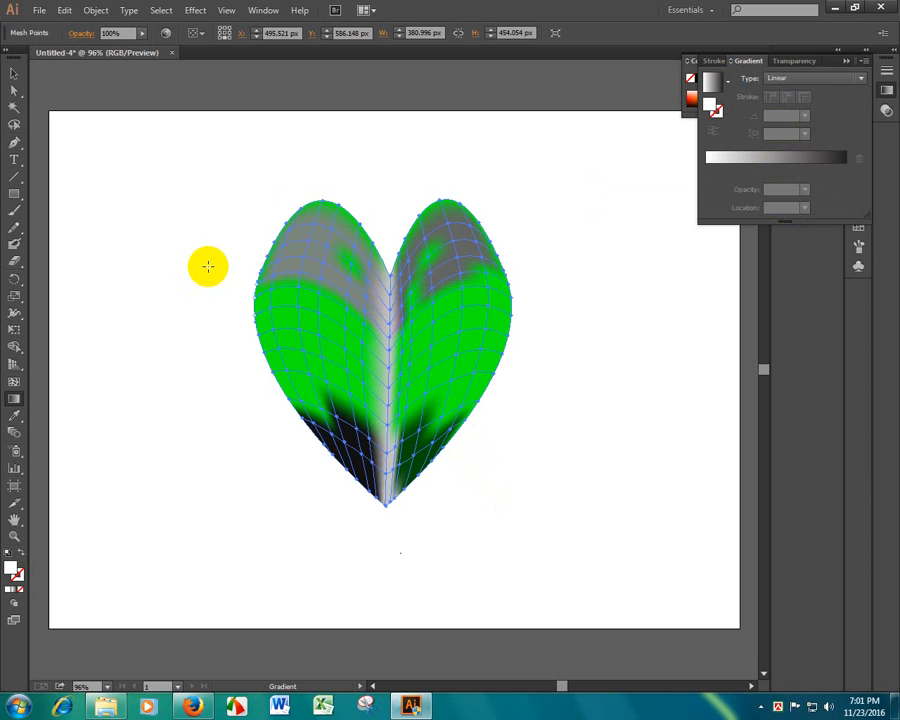
{"action": "left_click", "coordinate": [13, 72]}
{"action": "left_click", "coordinate": [185, 218]}
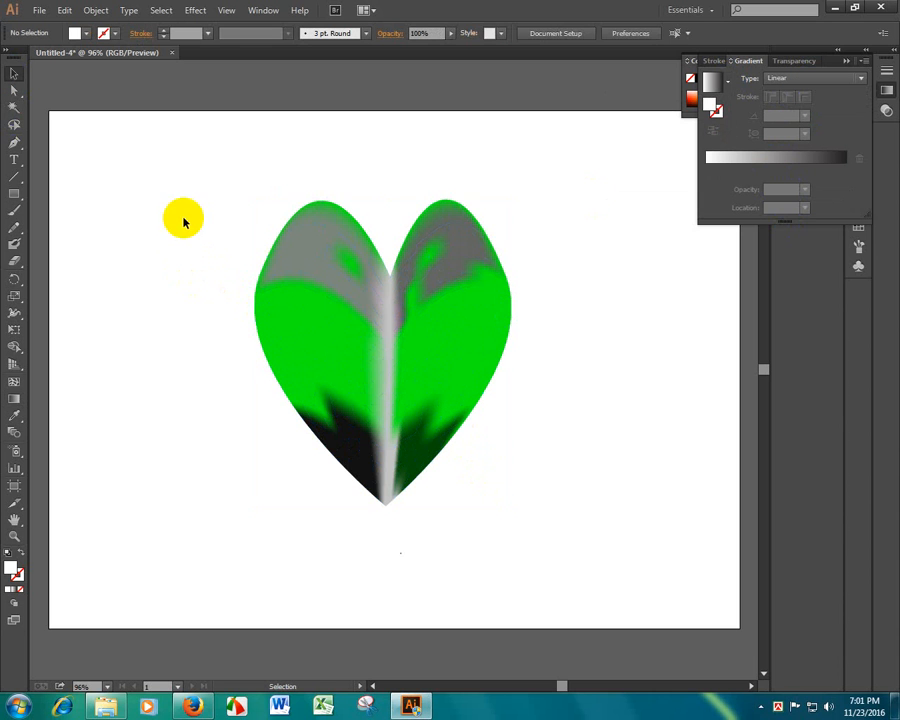
Step: Colour all the mesh points in the heart's left half, up to the centre line, dark green 006D03
{"action": "left_click_drag", "start_coordinate": [227, 212], "coordinate": [387, 552]}
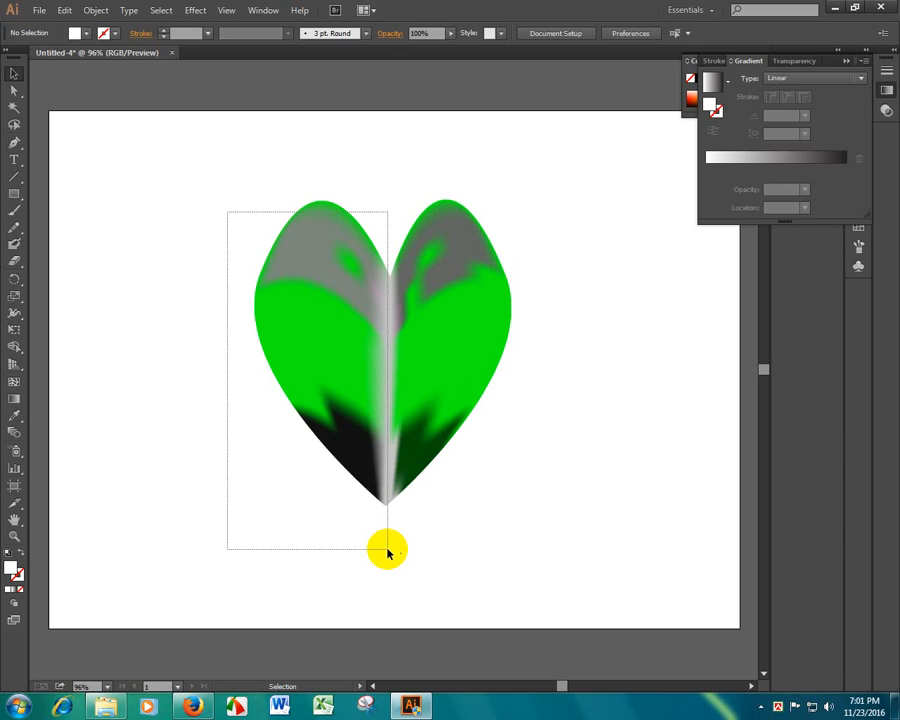
{"action": "left_click_drag", "start_coordinate": [387, 551], "coordinate": [388, 538]}
{"action": "left_click", "coordinate": [161, 207]}
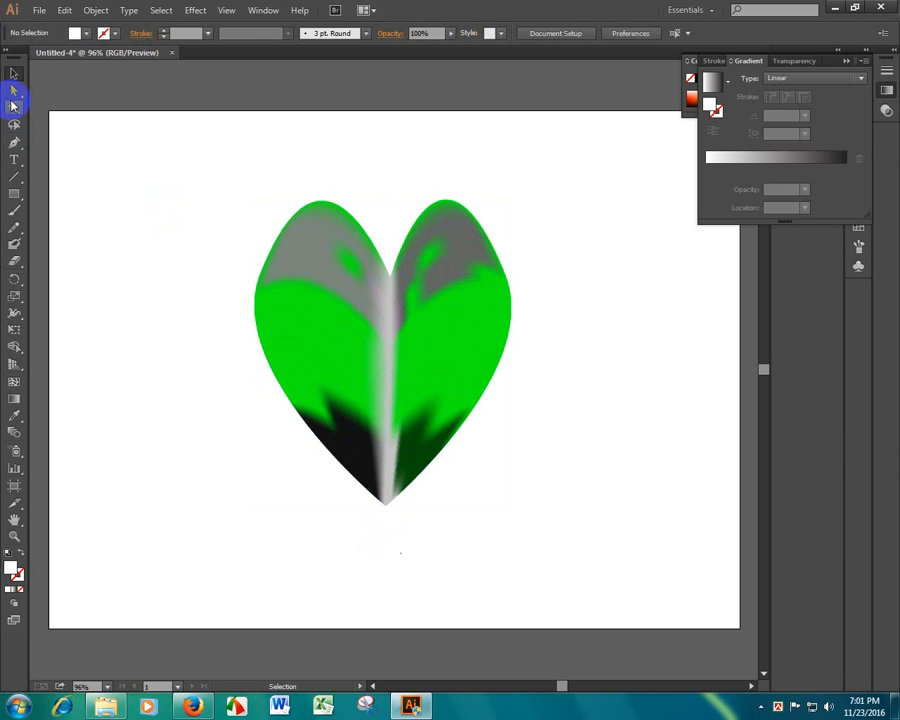
{"action": "left_click", "coordinate": [13, 94]}
{"action": "left_click_drag", "start_coordinate": [258, 170], "coordinate": [390, 545]}
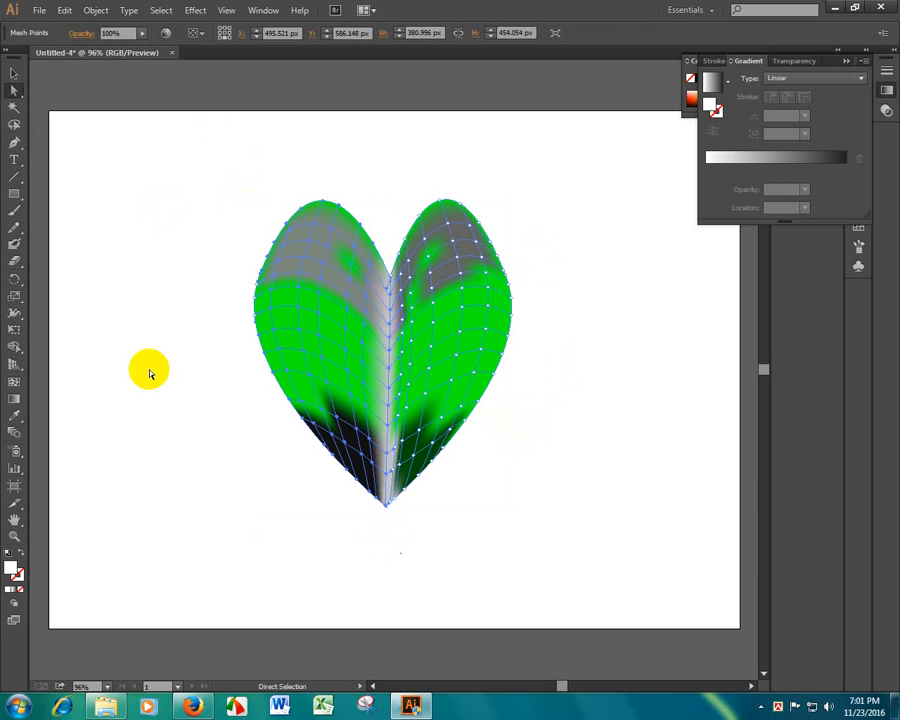
{"action": "left_click", "coordinate": [20, 400]}
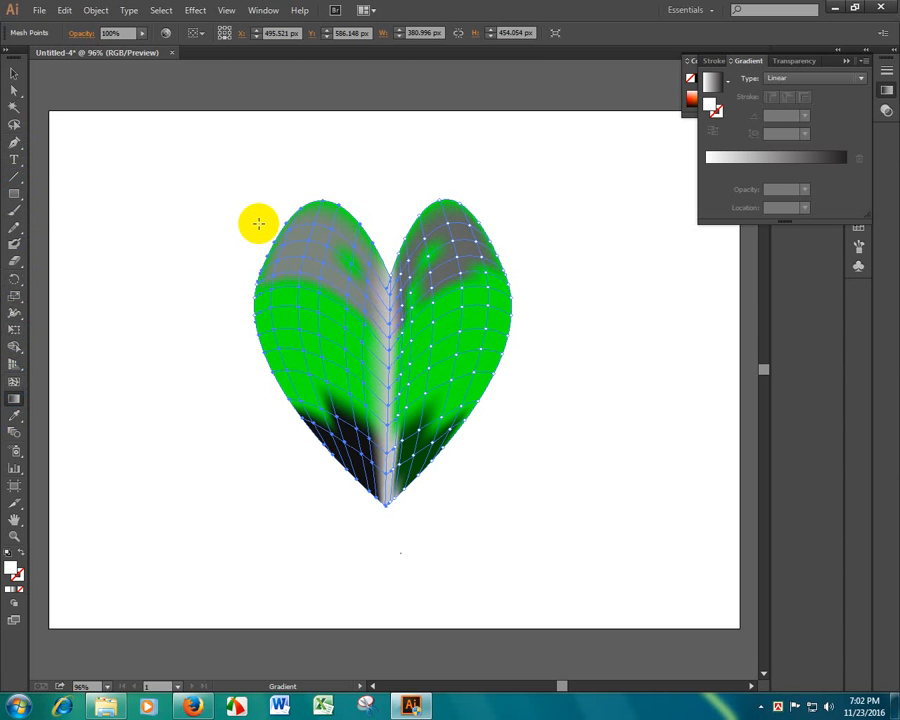
{"action": "double_click", "coordinate": [11, 567]}
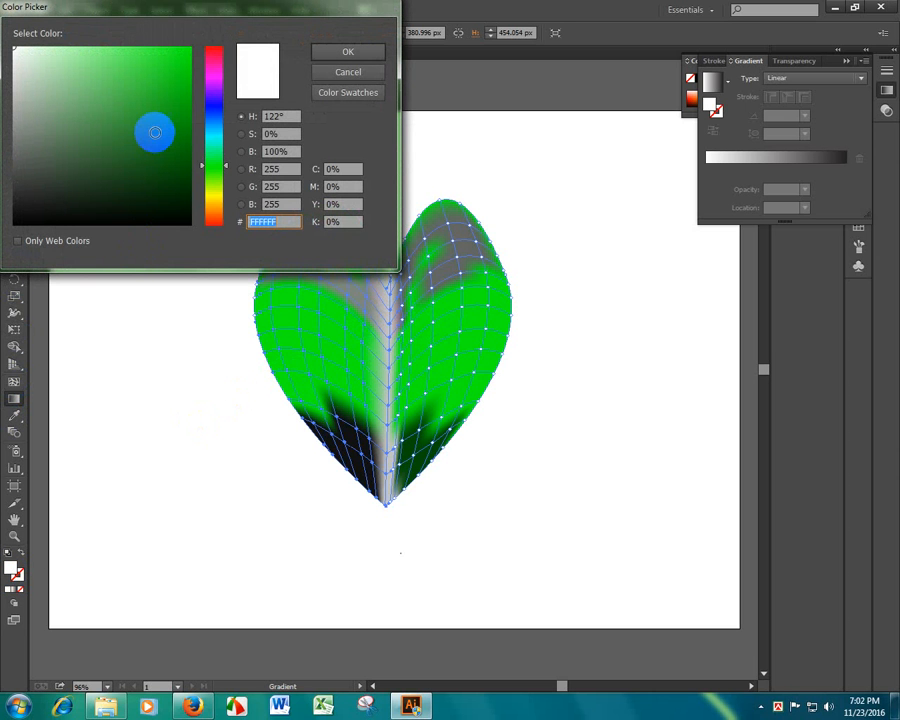
{"action": "left_click_drag", "start_coordinate": [153, 132], "coordinate": [220, 149]}
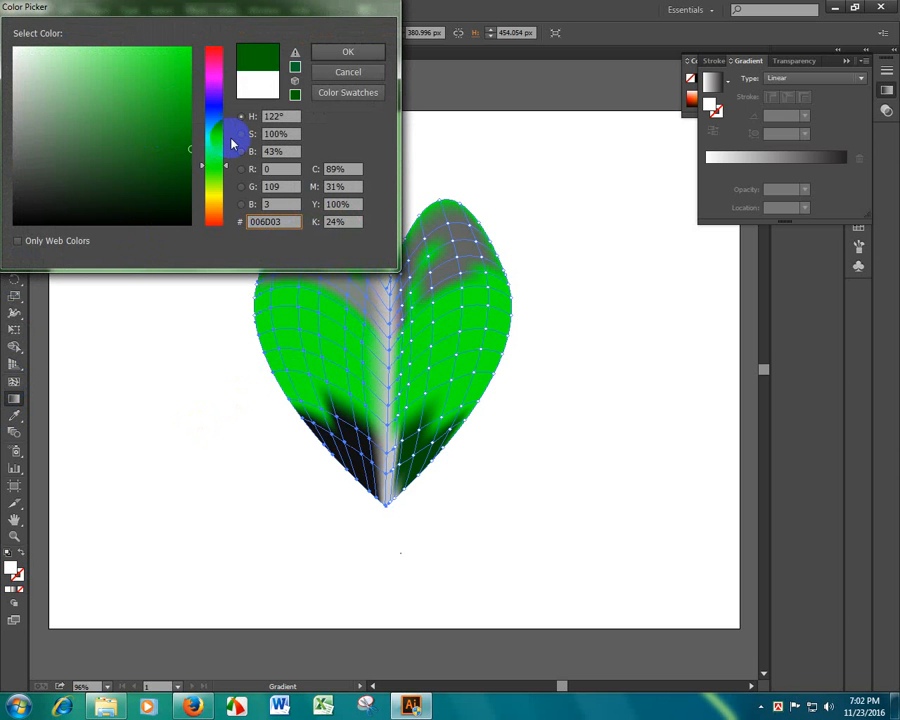
{"action": "left_click", "coordinate": [349, 52]}
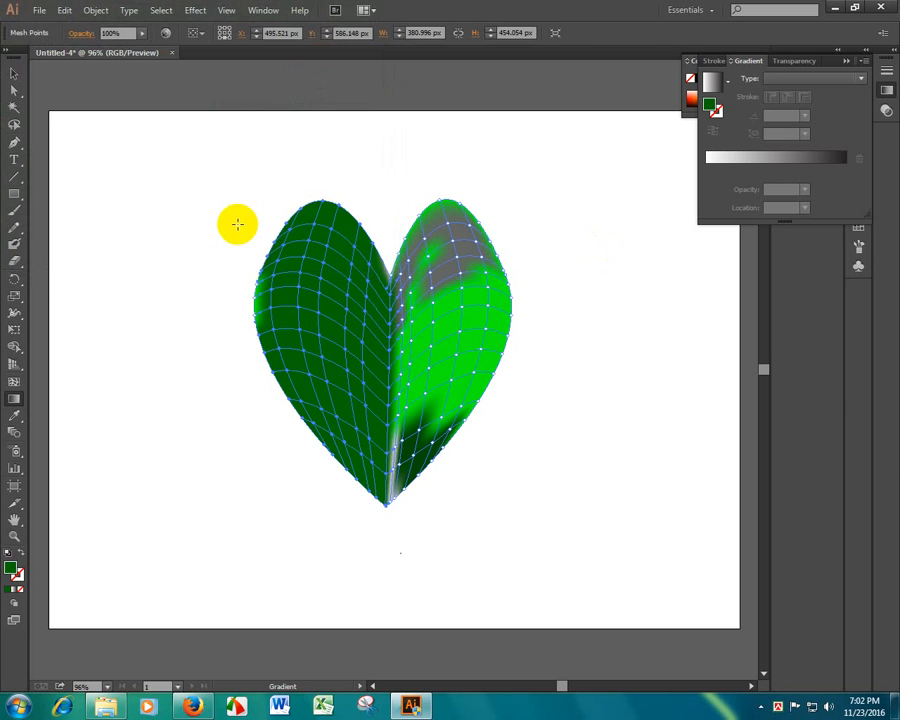
{"action": "key", "text": "v"}
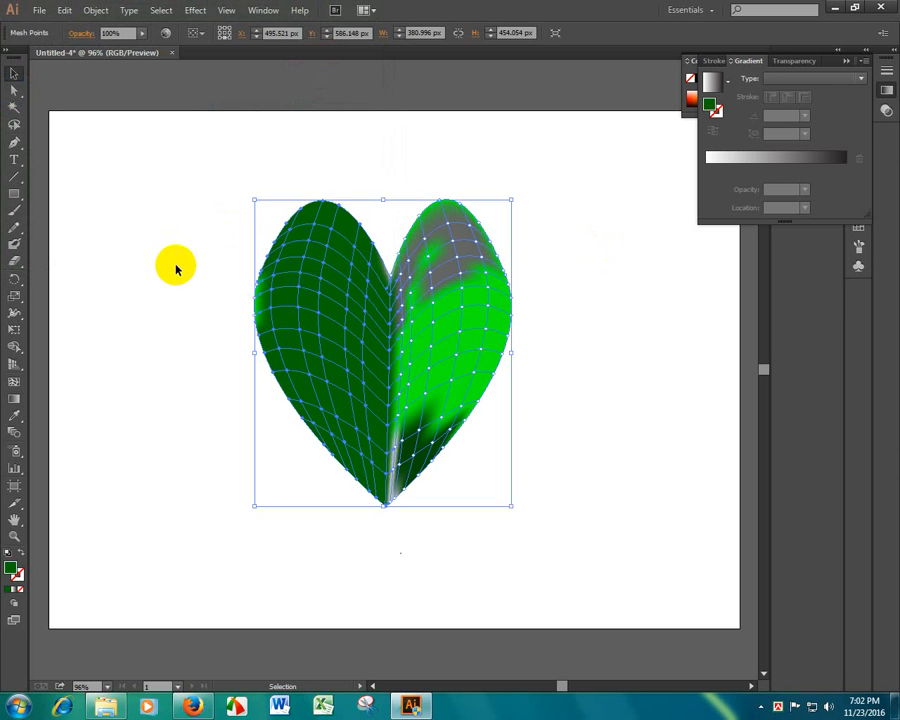
Step: Select the whole mesh heart, fill it with black 000000, and deselect it
{"action": "left_click", "coordinate": [176, 266]}
{"action": "left_click_drag", "start_coordinate": [243, 212], "coordinate": [386, 548]}
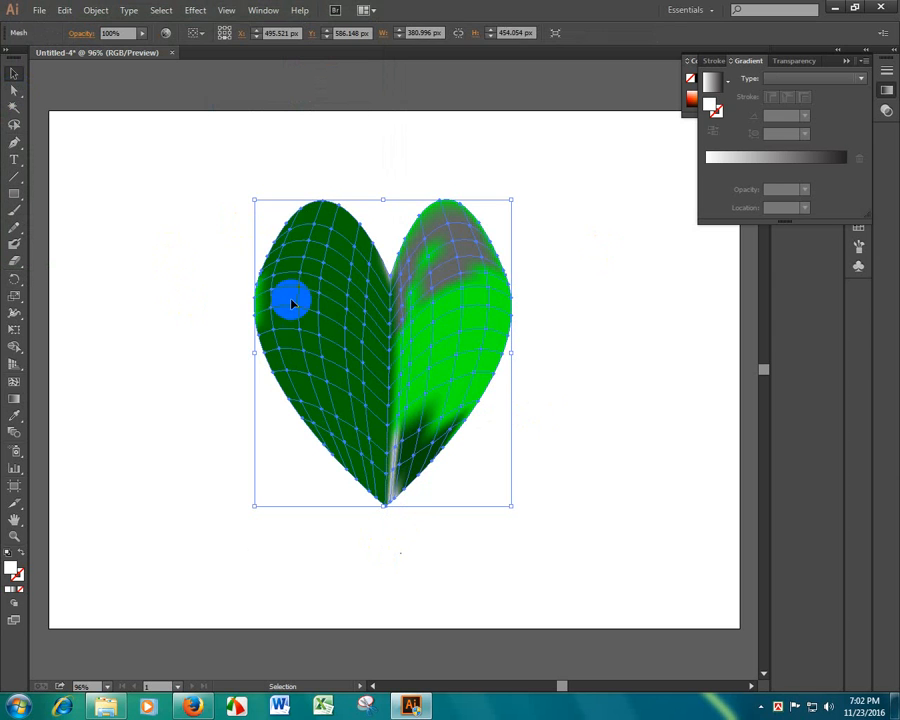
{"action": "left_click", "coordinate": [204, 273]}
{"action": "left_click", "coordinate": [268, 268]}
{"action": "left_click", "coordinate": [221, 161]}
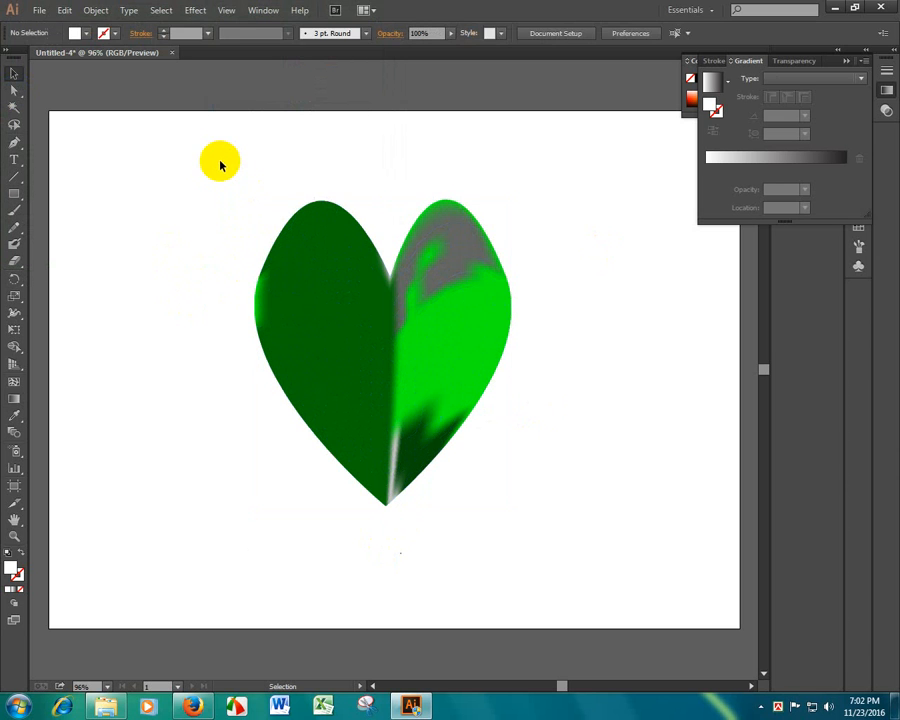
{"action": "left_click_drag", "start_coordinate": [221, 161], "coordinate": [391, 333]}
{"action": "left_click", "coordinate": [12, 397]}
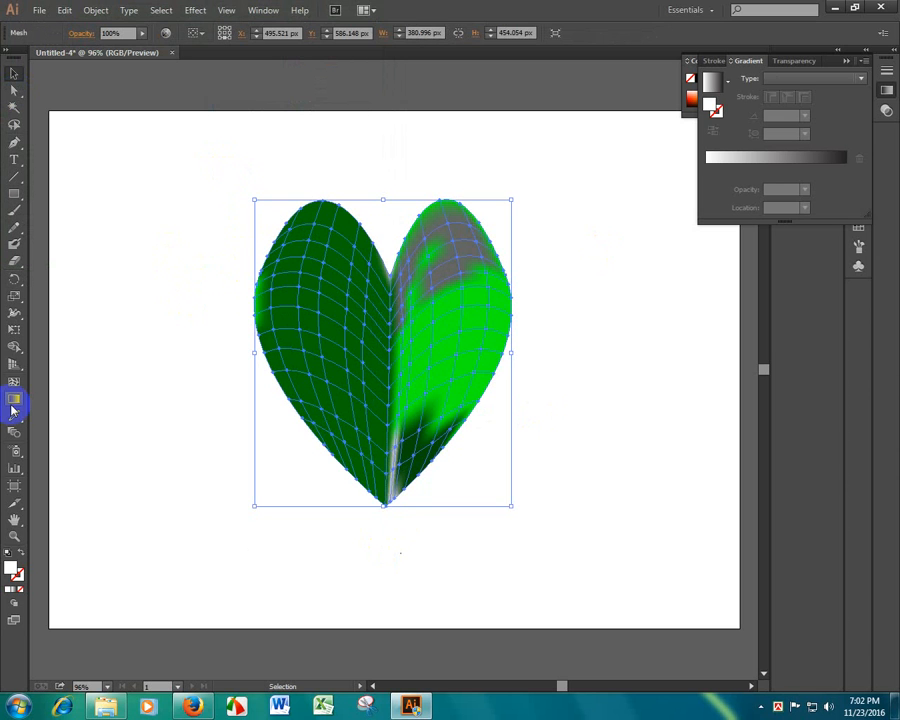
{"action": "double_click", "coordinate": [12, 570]}
{"action": "type", "text": "000000"}
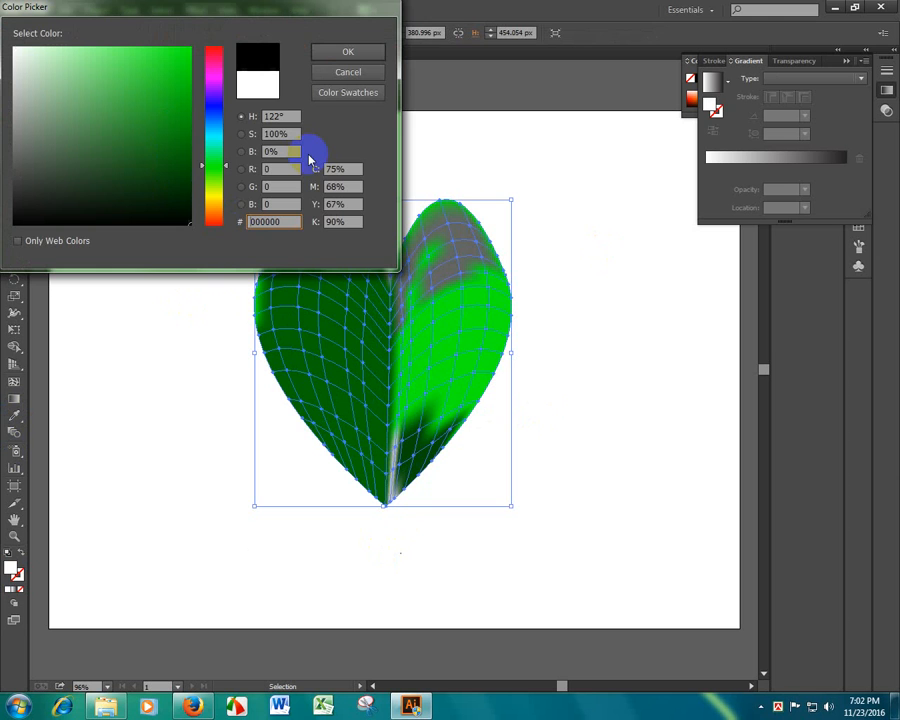
{"action": "left_click", "coordinate": [371, 53]}
{"action": "left_click", "coordinate": [8, 105]}
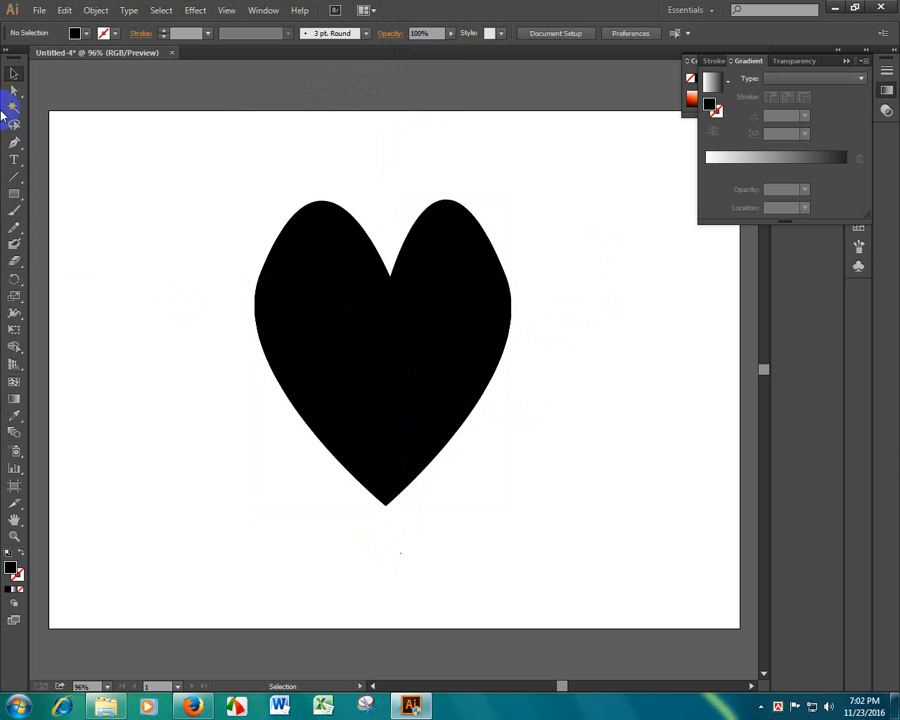
Step: Directly select the mesh points across the upper part of the heart's left lobe, down towards the centre notch
{"action": "left_click", "coordinate": [14, 91]}
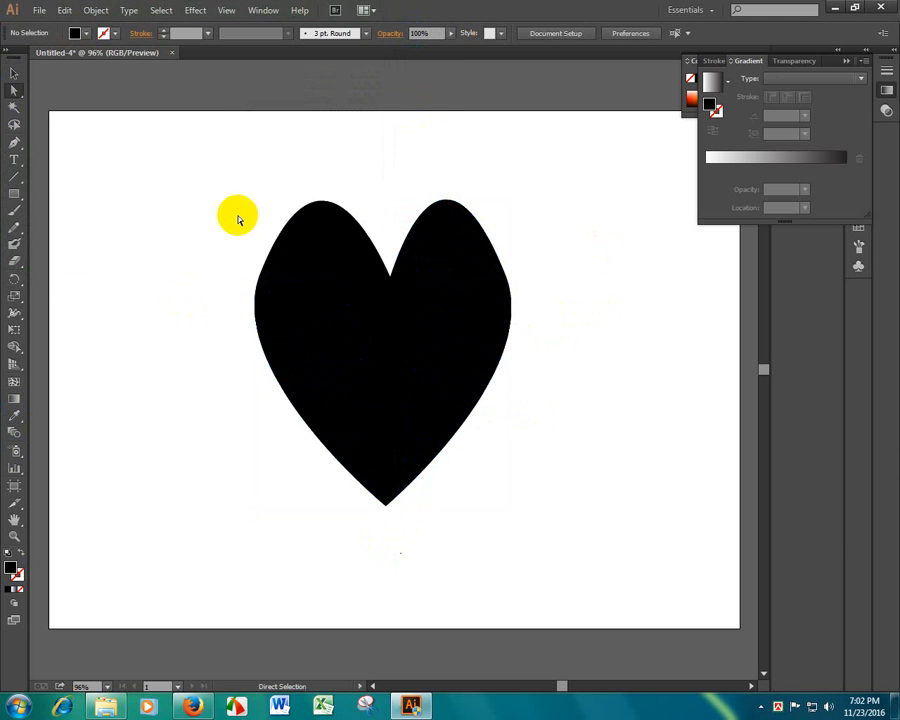
{"action": "left_click", "coordinate": [287, 235]}
{"action": "left_click", "coordinate": [305, 258]}
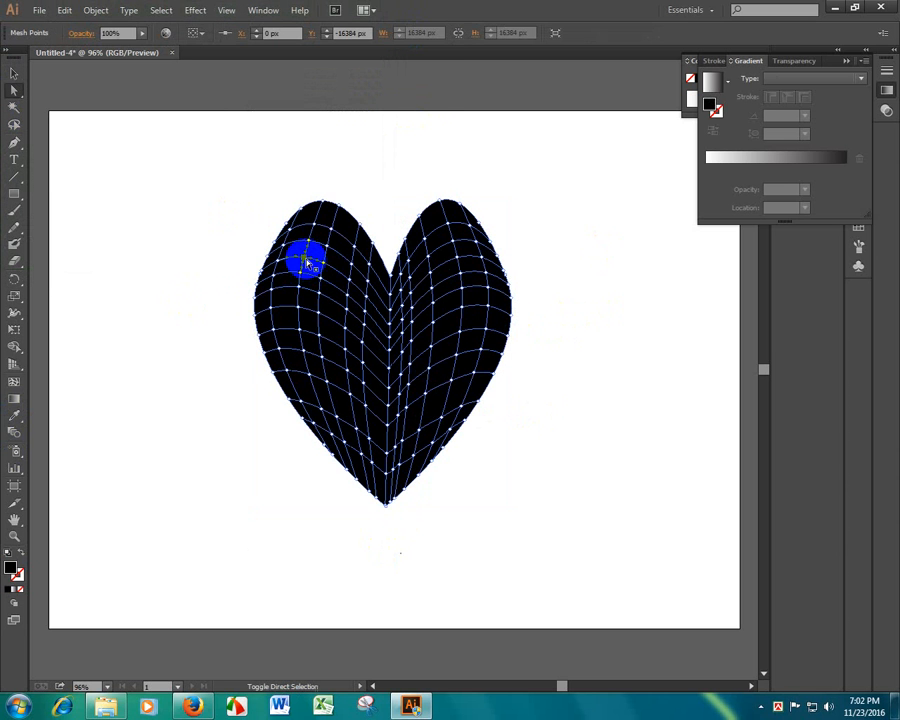
{"action": "left_click", "coordinate": [284, 250]}
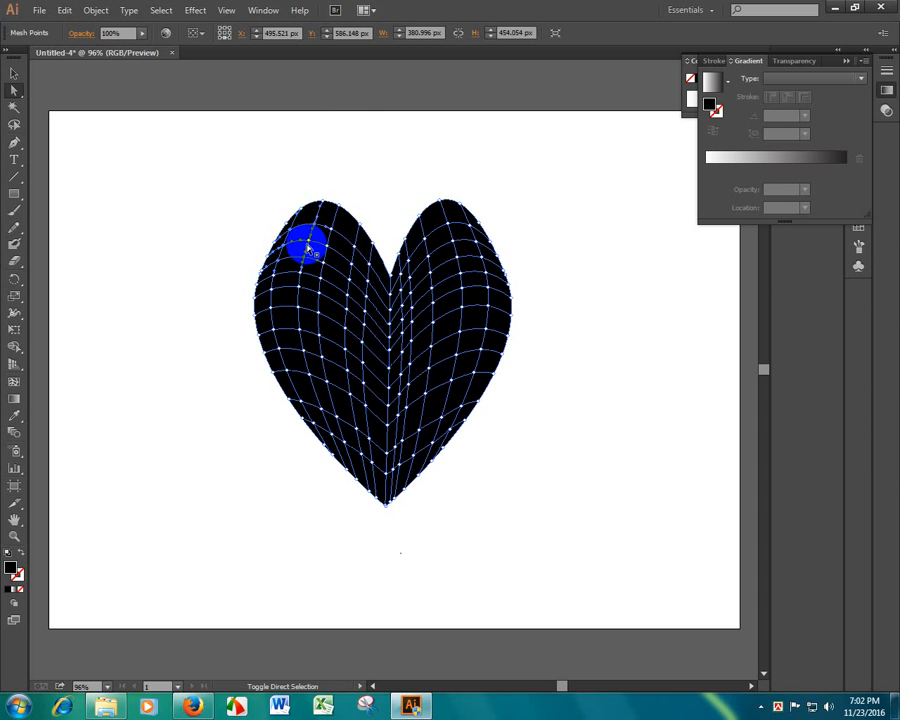
{"action": "left_click", "coordinate": [368, 258]}
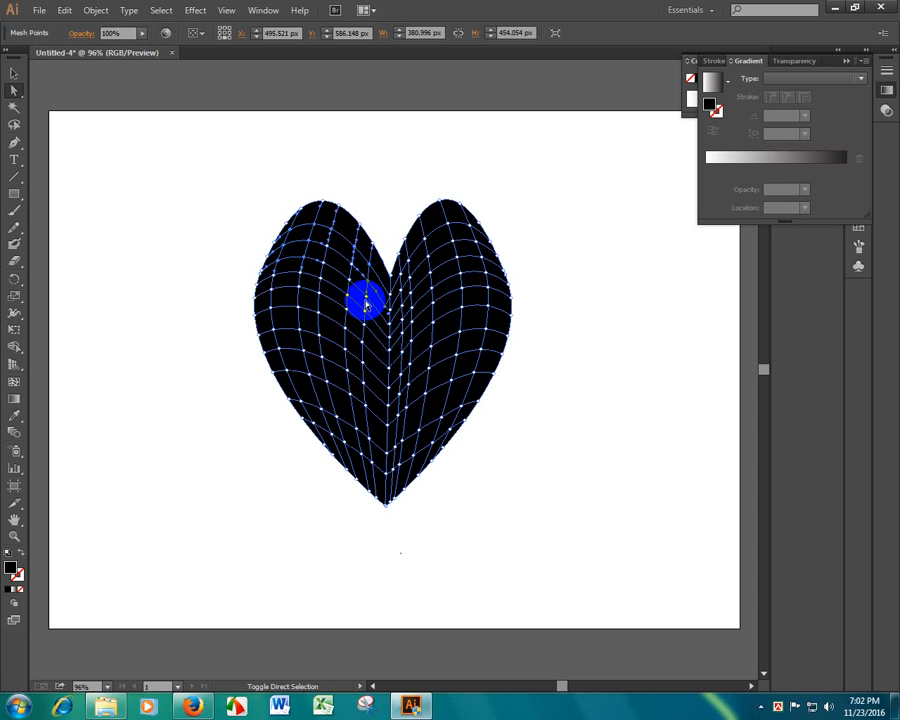
{"action": "left_click", "coordinate": [367, 298]}
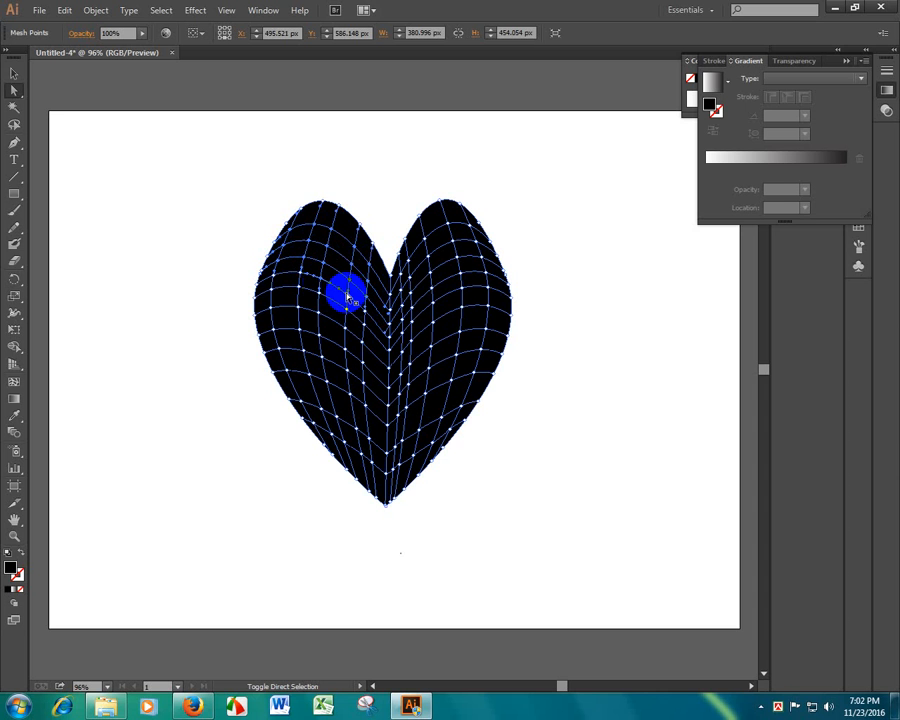
{"action": "left_click", "coordinate": [272, 276]}
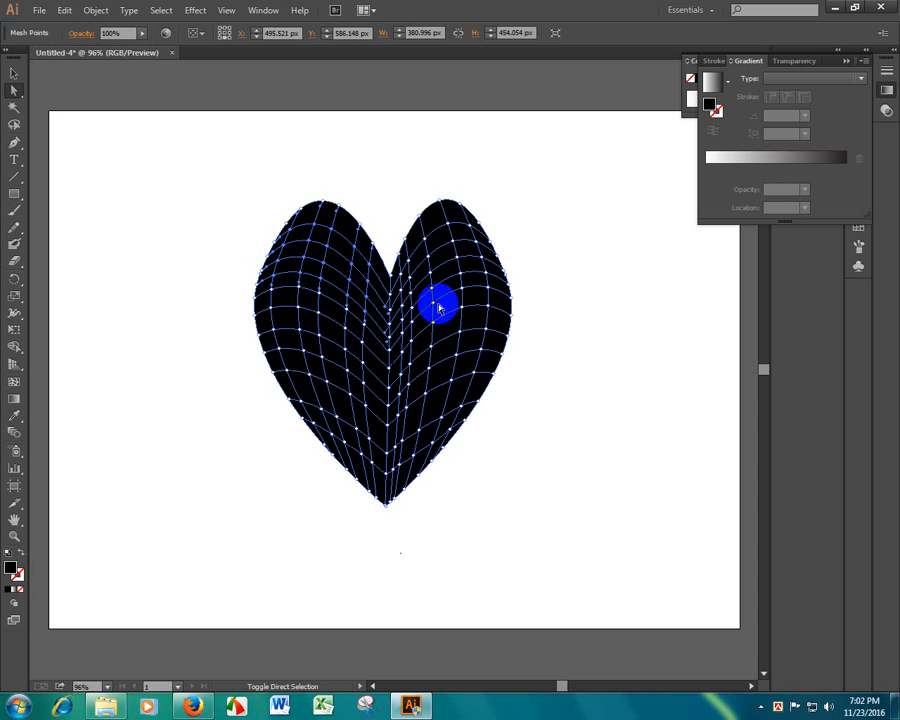
Step: Add the upper mesh points of the right lobe to the selection, colour them all light grey E2E2E2, and deselect the heart
{"action": "left_click", "coordinate": [506, 311]}
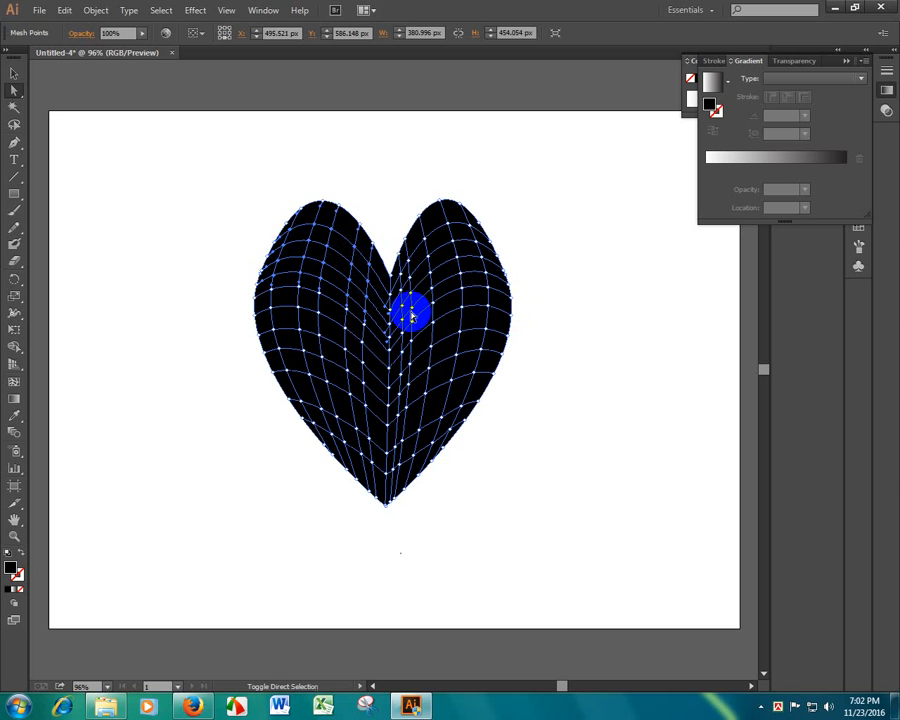
{"action": "left_click", "coordinate": [403, 306]}
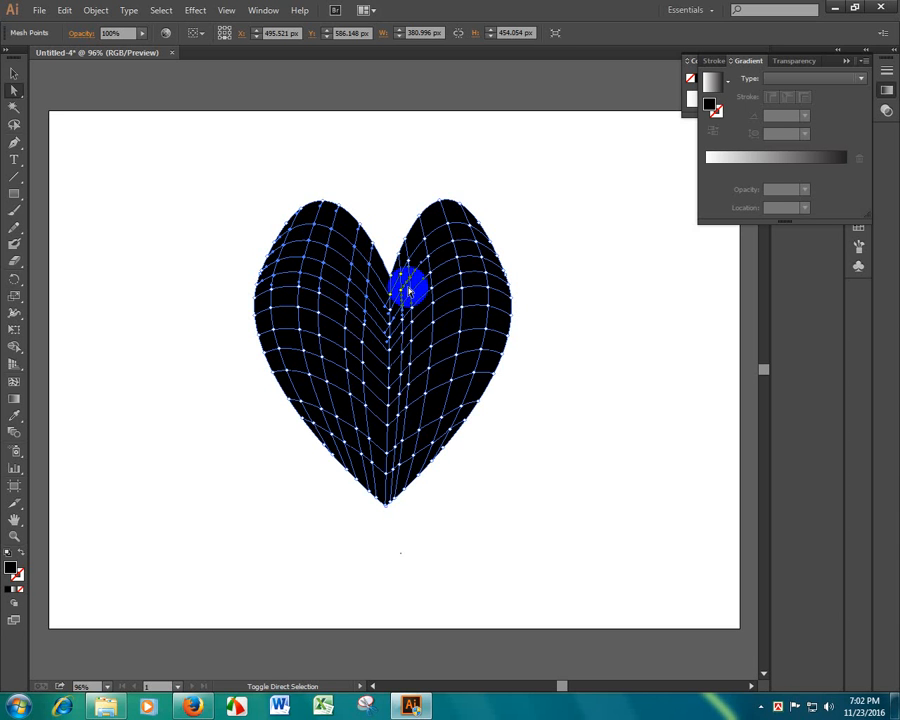
{"action": "left_click", "coordinate": [399, 279]}
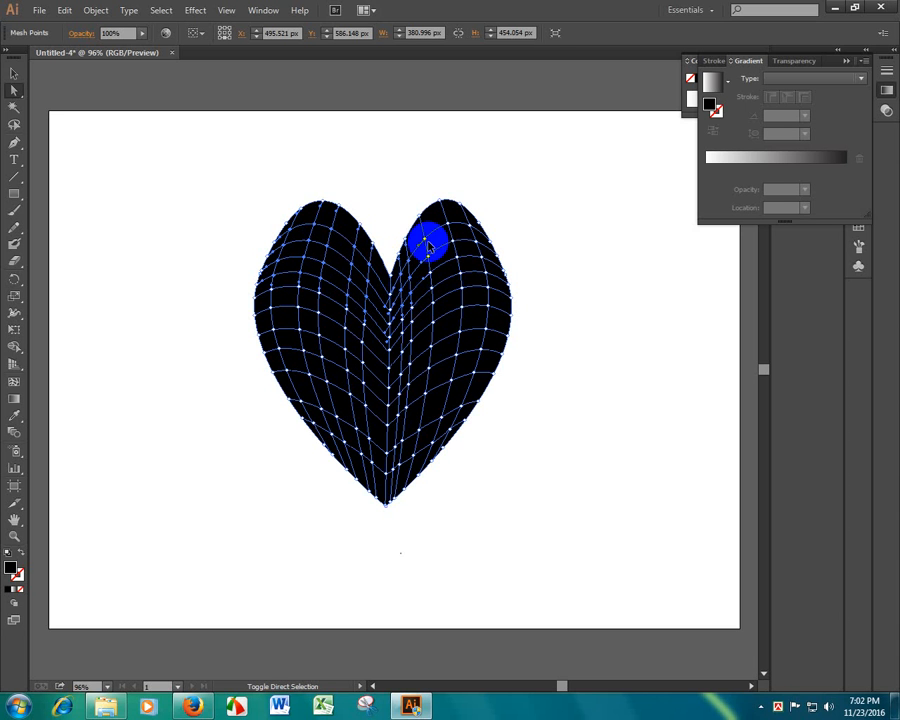
{"action": "left_click_drag", "start_coordinate": [428, 245], "coordinate": [477, 250]}
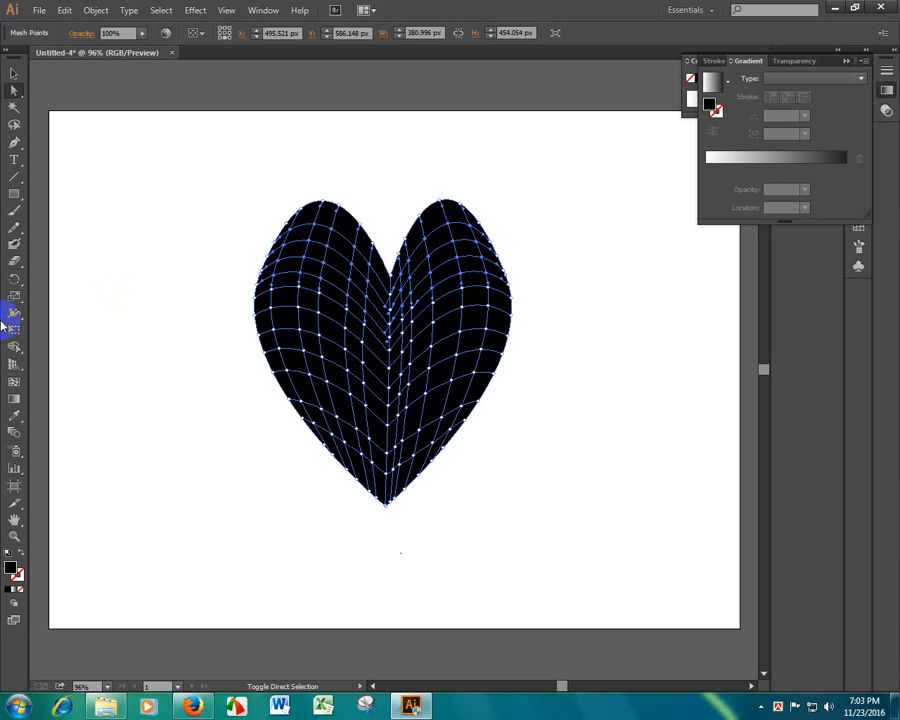
{"action": "double_click", "coordinate": [12, 568]}
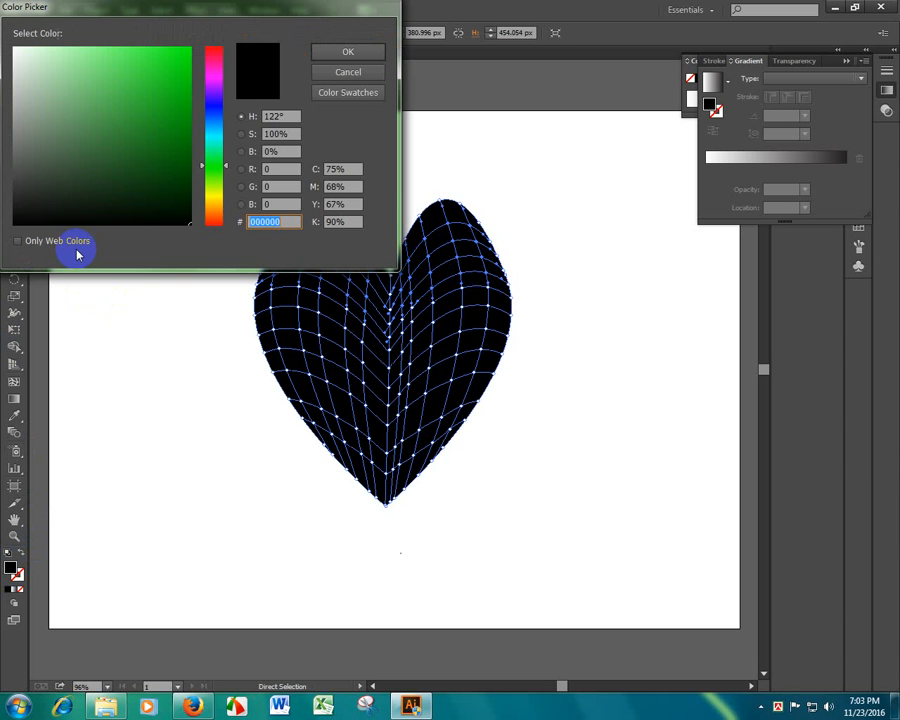
{"action": "mouse_move", "coordinate": [76, 207]}
{"action": "left_mouse_down"}
{"action": "mouse_move", "coordinate": [14, 99]}
{"action": "mouse_move", "coordinate": [13, 67]}
{"action": "left_mouse_up"}
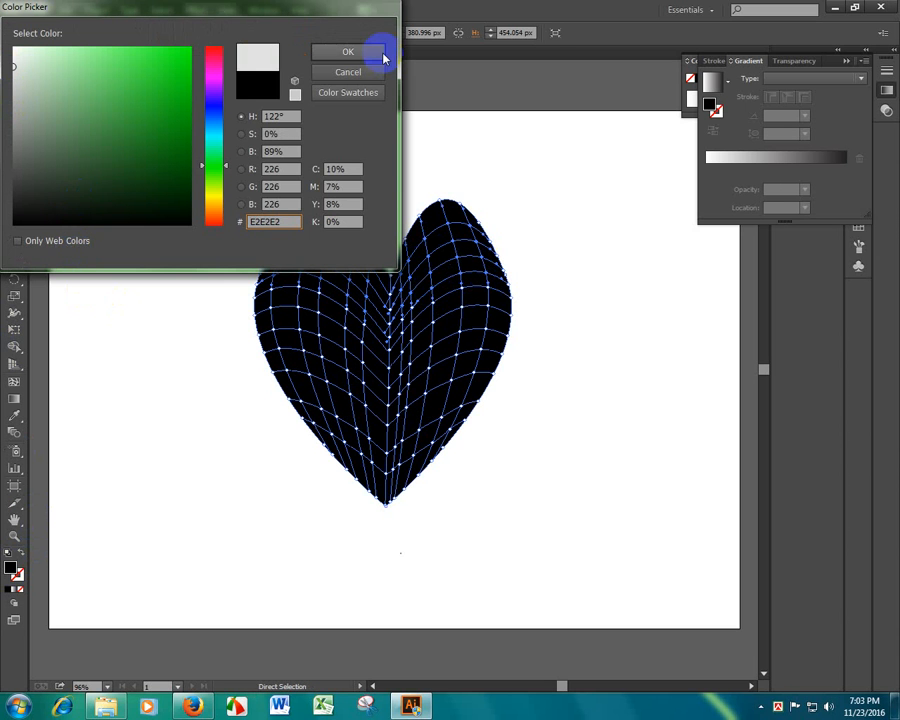
{"action": "left_click", "coordinate": [383, 58]}
{"action": "left_click", "coordinate": [12, 74]}
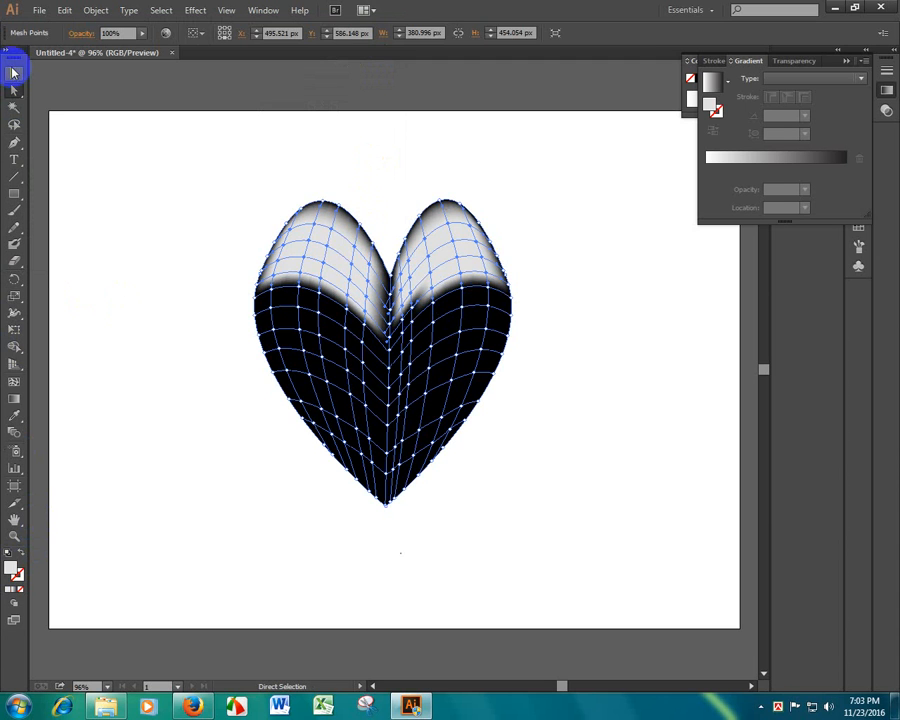
{"action": "left_click", "coordinate": [207, 284]}
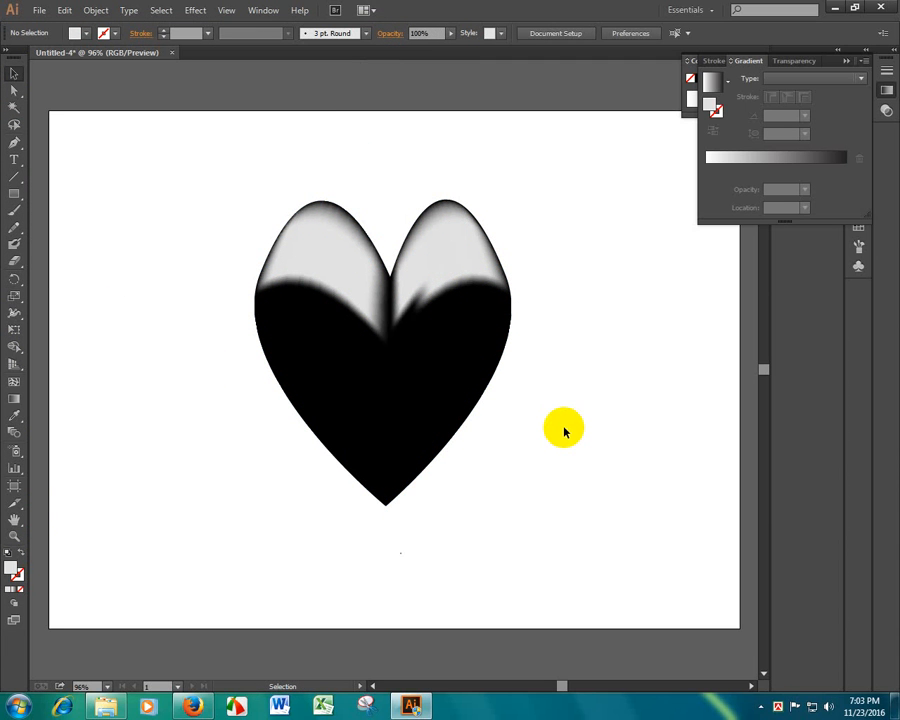
Step: Colour the mesh points along the lower inner edge of the right lobe's grey area white FFFFFF, and deselect the heart
{"action": "left_click", "coordinate": [410, 304]}
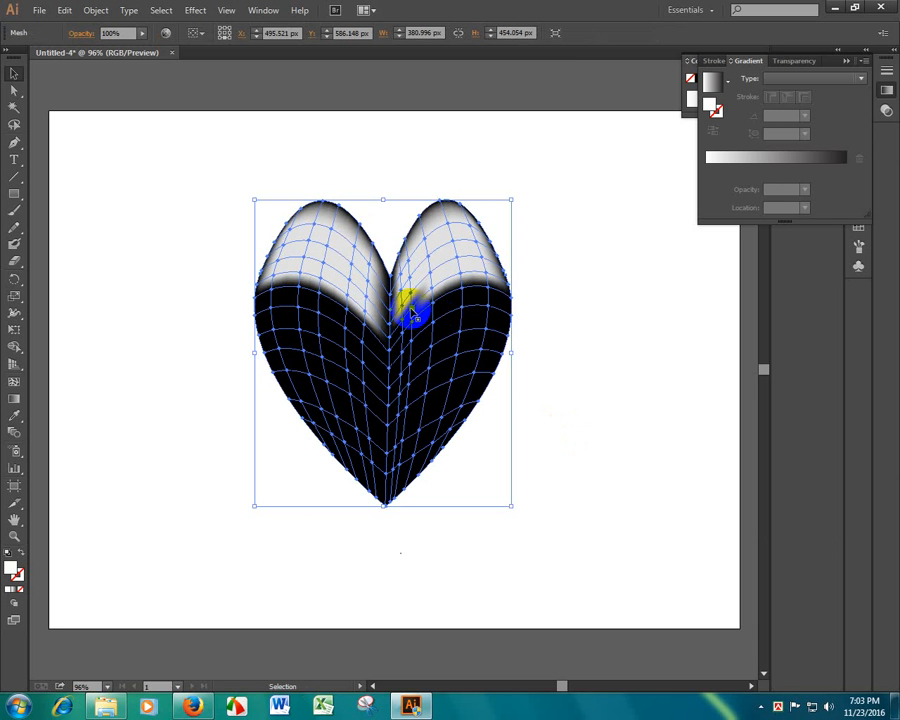
{"action": "left_click", "coordinate": [22, 90]}
{"action": "left_click", "coordinate": [417, 325]}
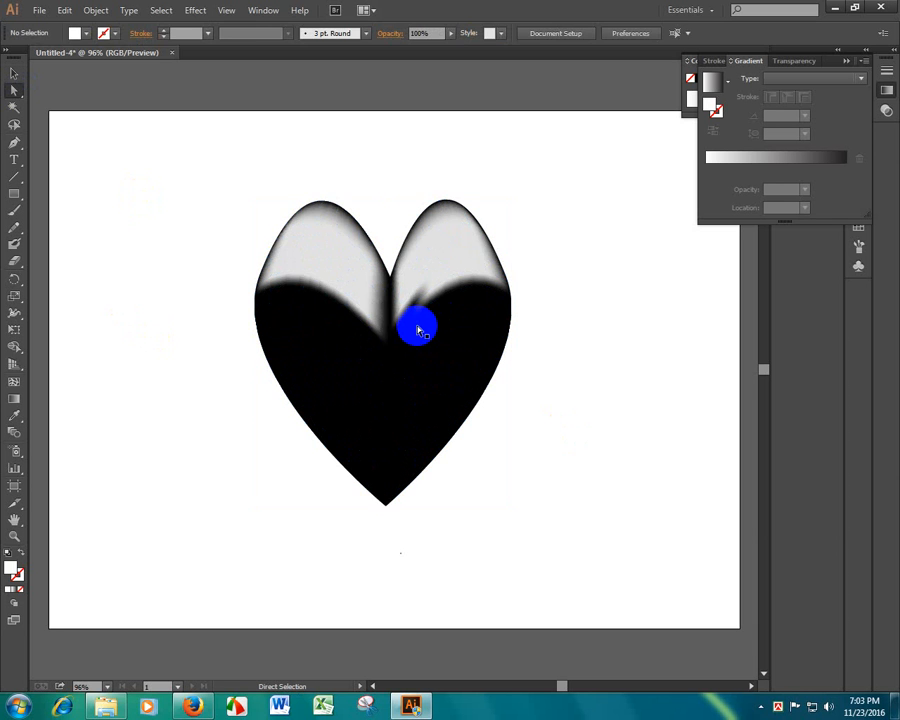
{"action": "left_click", "coordinate": [405, 320]}
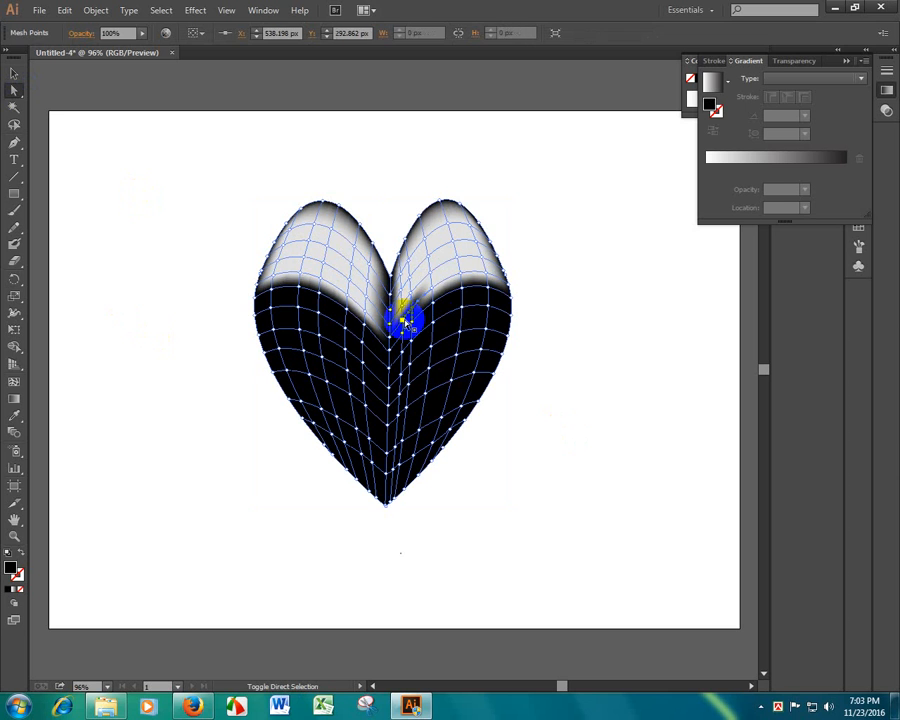
{"action": "left_click", "coordinate": [393, 333]}
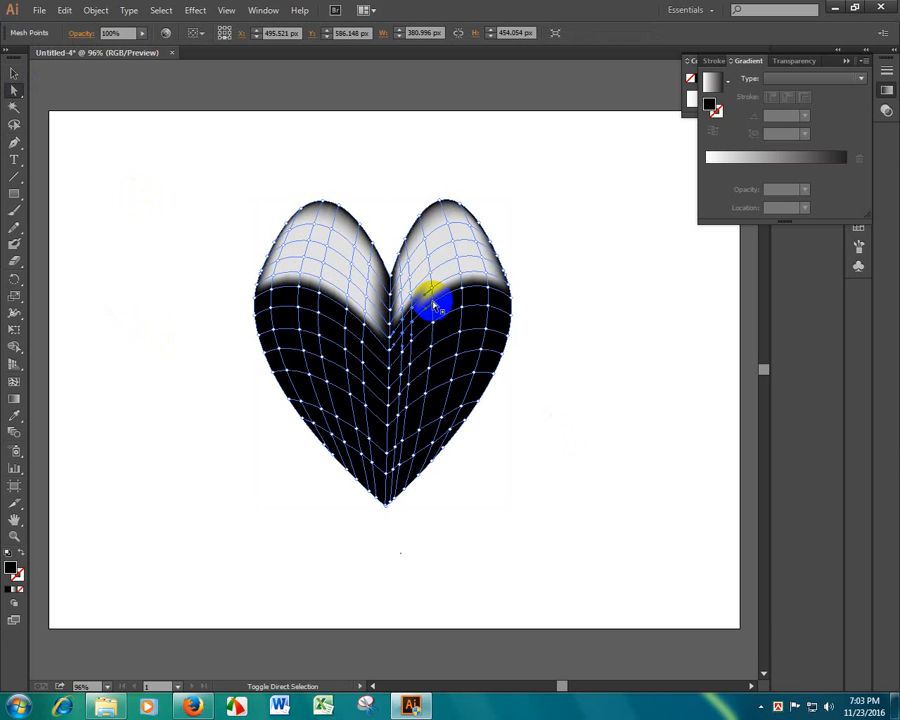
{"action": "left_click", "coordinate": [432, 302]}
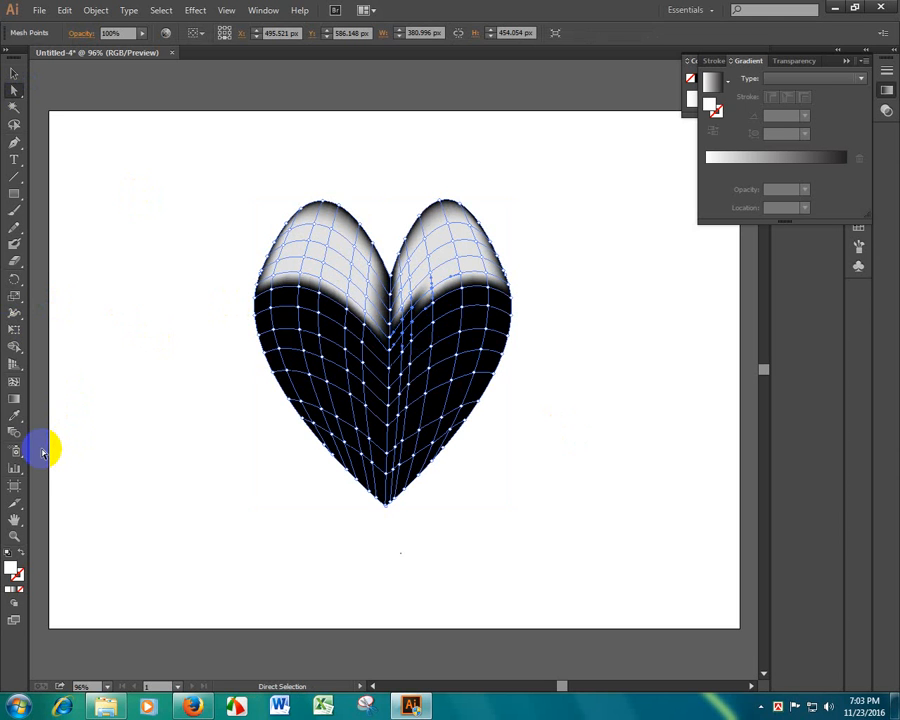
{"action": "double_click", "coordinate": [12, 569]}
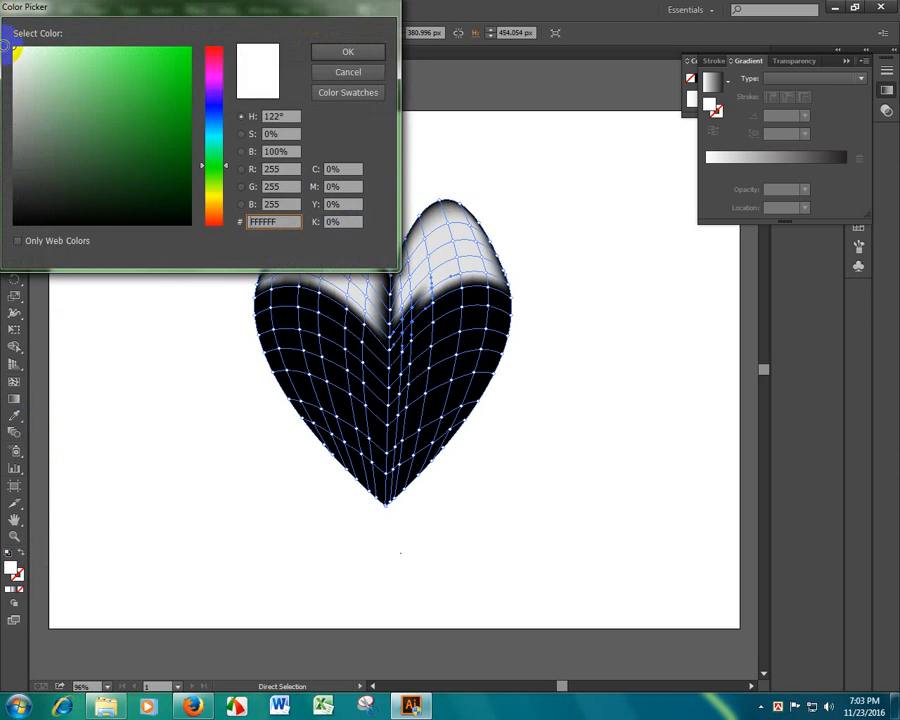
{"action": "left_click", "coordinate": [341, 50]}
{"action": "left_click", "coordinate": [577, 211]}
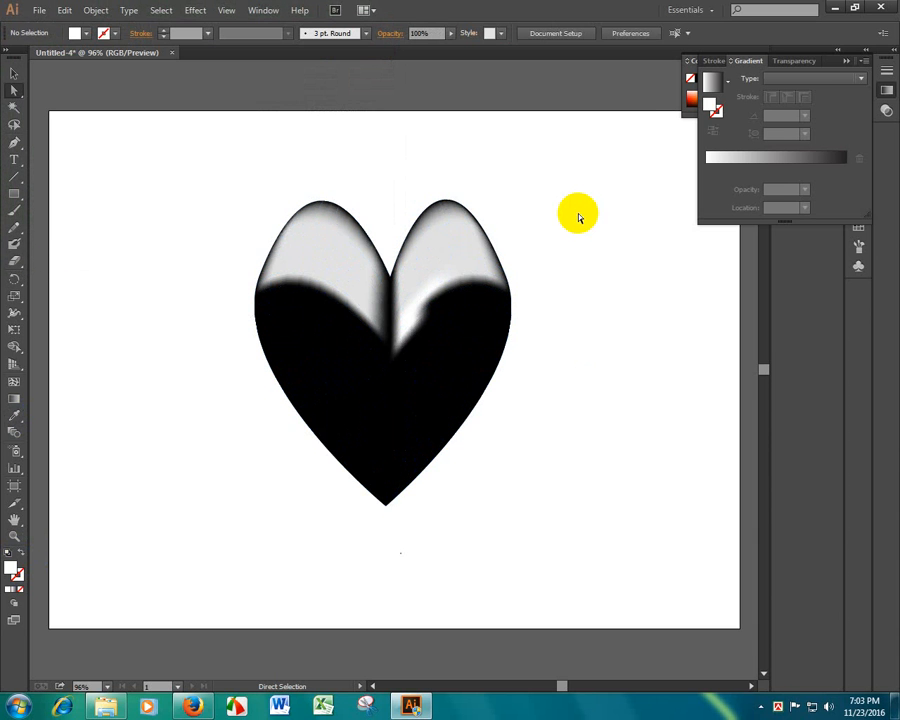
Step: Directly select the black mesh points of the heart's right half, from the bottom tip up along the outer side
{"action": "left_click", "coordinate": [400, 493]}
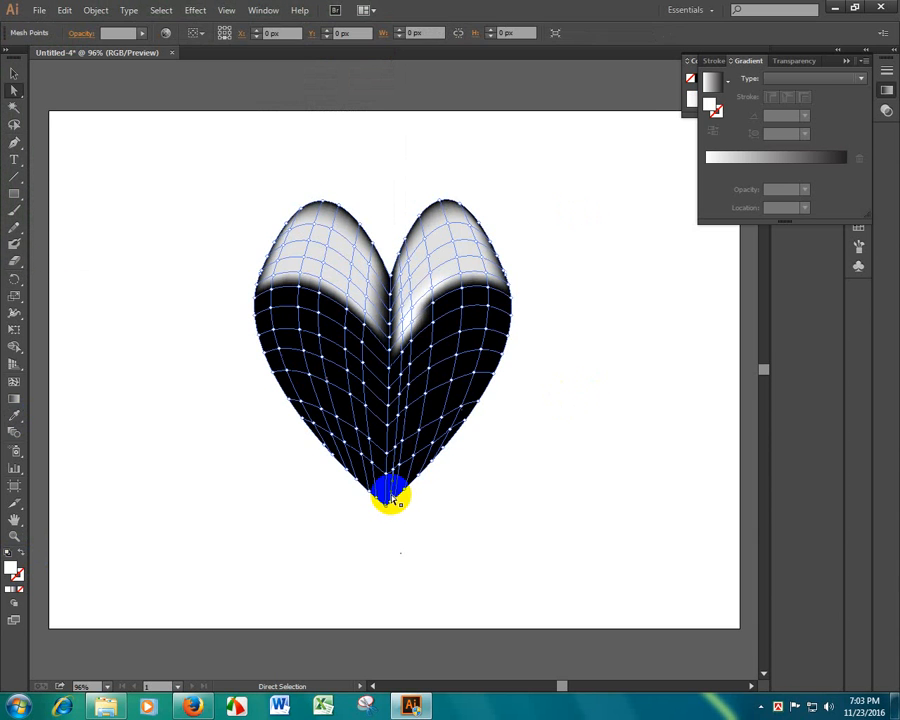
{"action": "left_click", "coordinate": [392, 494]}
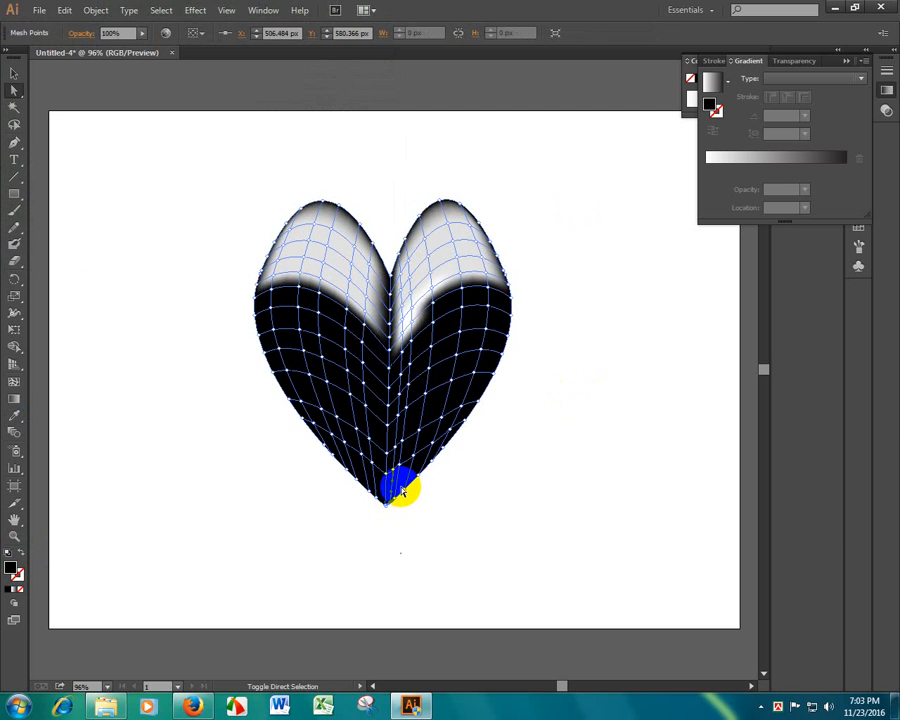
{"action": "left_click", "coordinate": [399, 467], "text": "shift"}
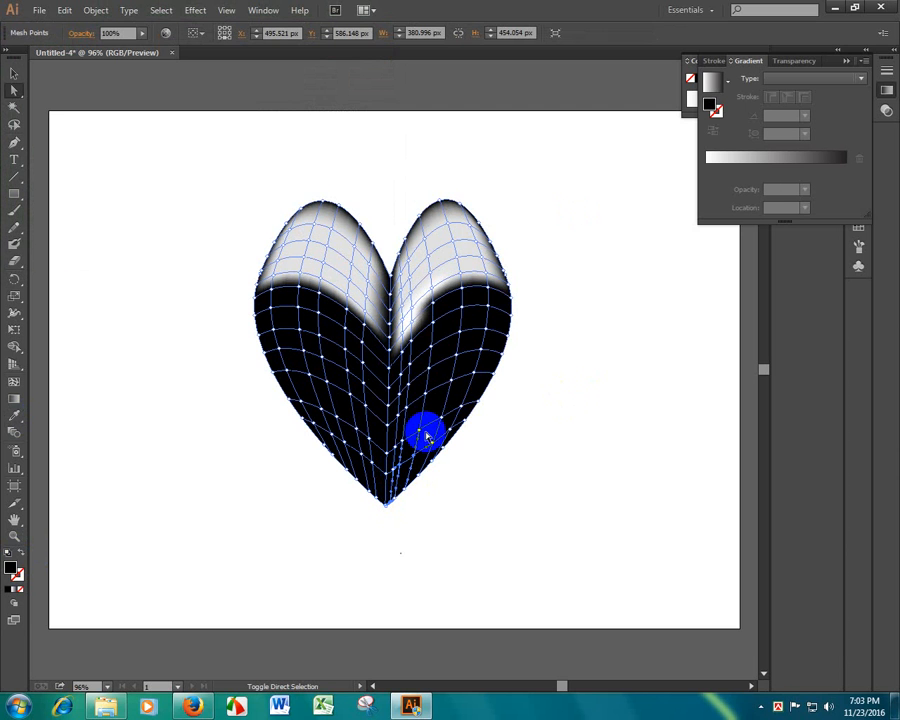
{"action": "left_click", "coordinate": [420, 432], "text": "shift"}
{"action": "left_click", "coordinate": [433, 443], "text": "shift"}
{"action": "left_click", "coordinate": [441, 420], "text": "shift"}
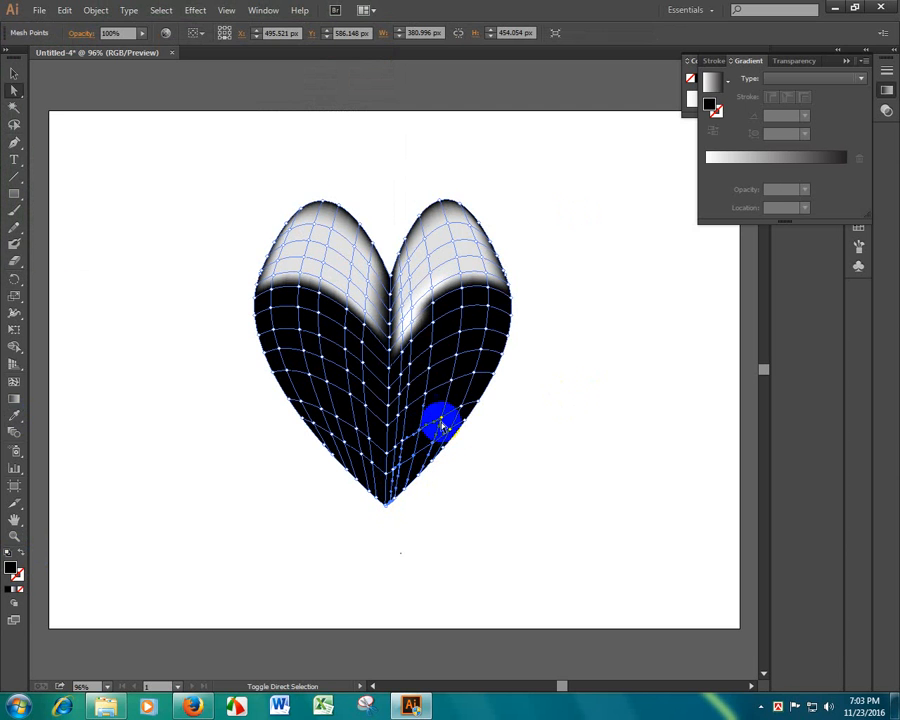
{"action": "left_click", "coordinate": [451, 429], "text": "shift"}
{"action": "left_click", "coordinate": [461, 409], "text": "shift"}
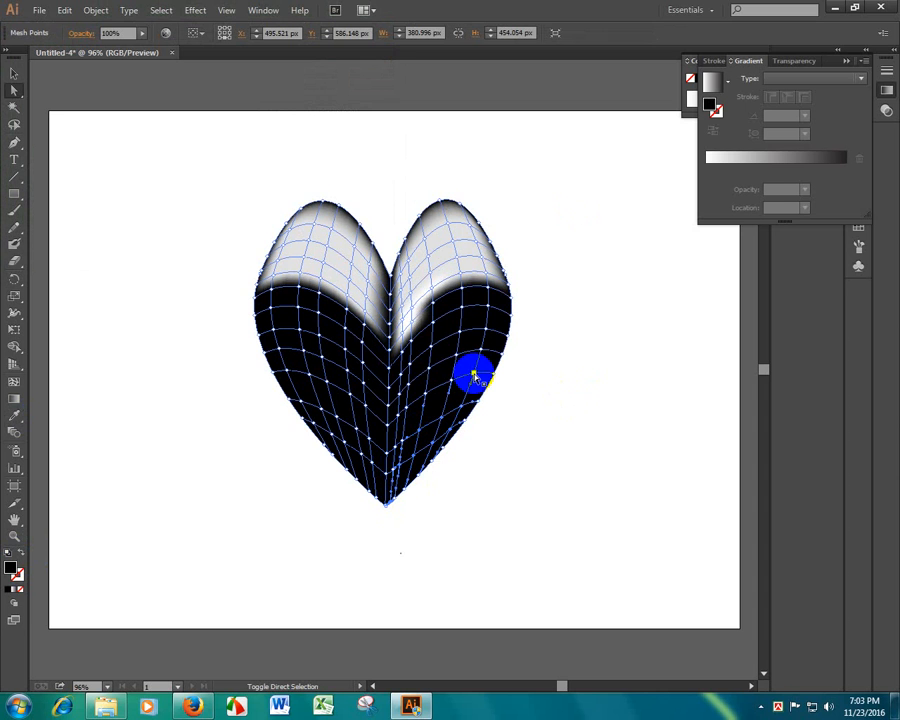
{"action": "left_click", "coordinate": [485, 330], "text": "shift"}
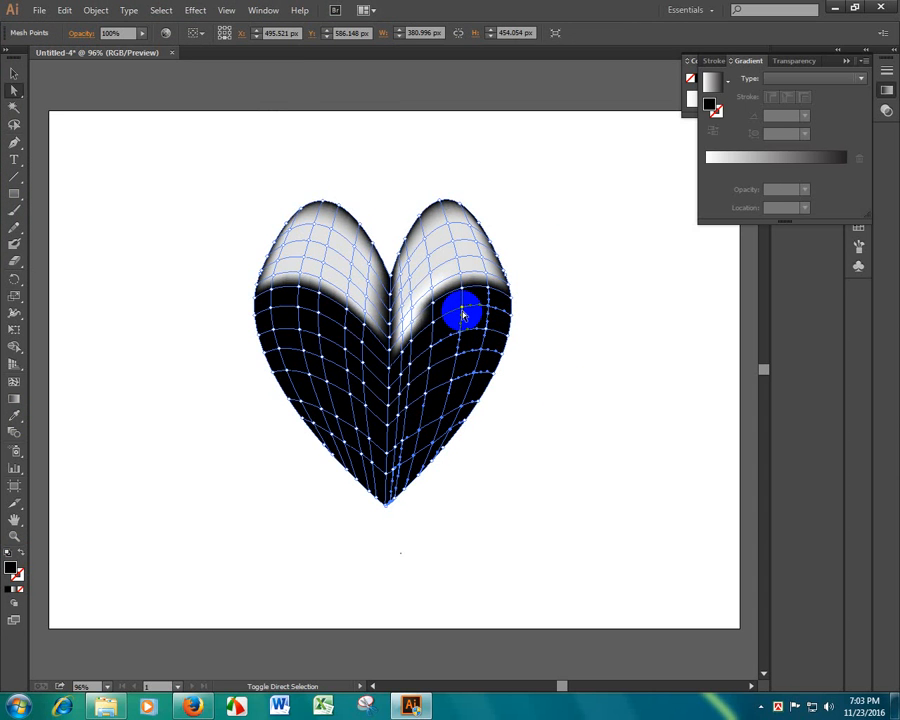
Step: Add the inner mesh points of the right half's black area to the selection, colour them all green 00DD05, and deselect the heart
{"action": "left_click", "coordinate": [458, 335], "text": "shift"}
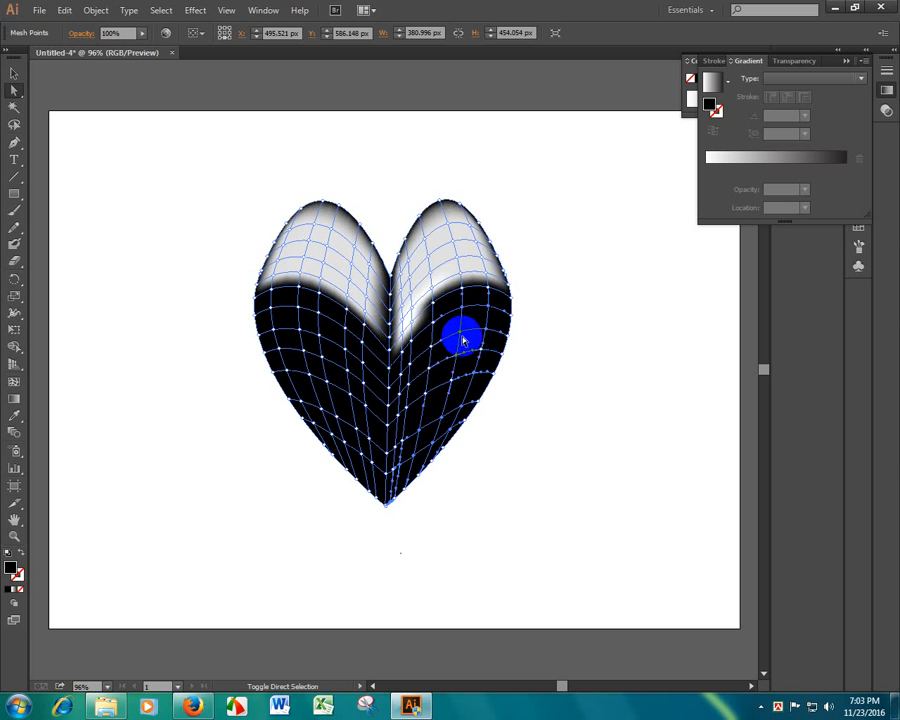
{"action": "left_click", "coordinate": [431, 349], "text": "shift"}
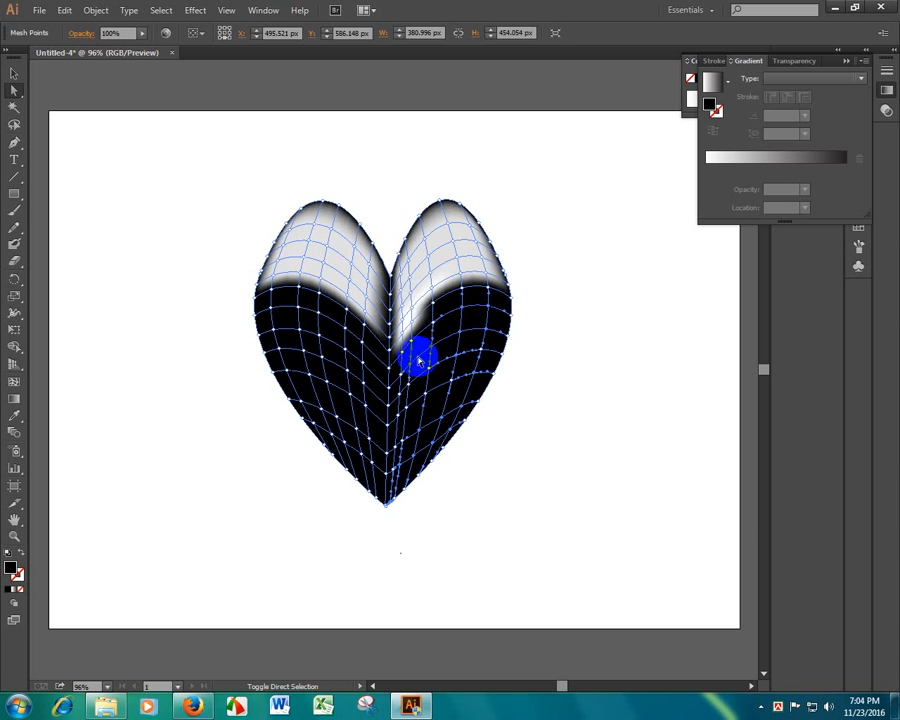
{"action": "left_click", "coordinate": [408, 385], "text": "shift"}
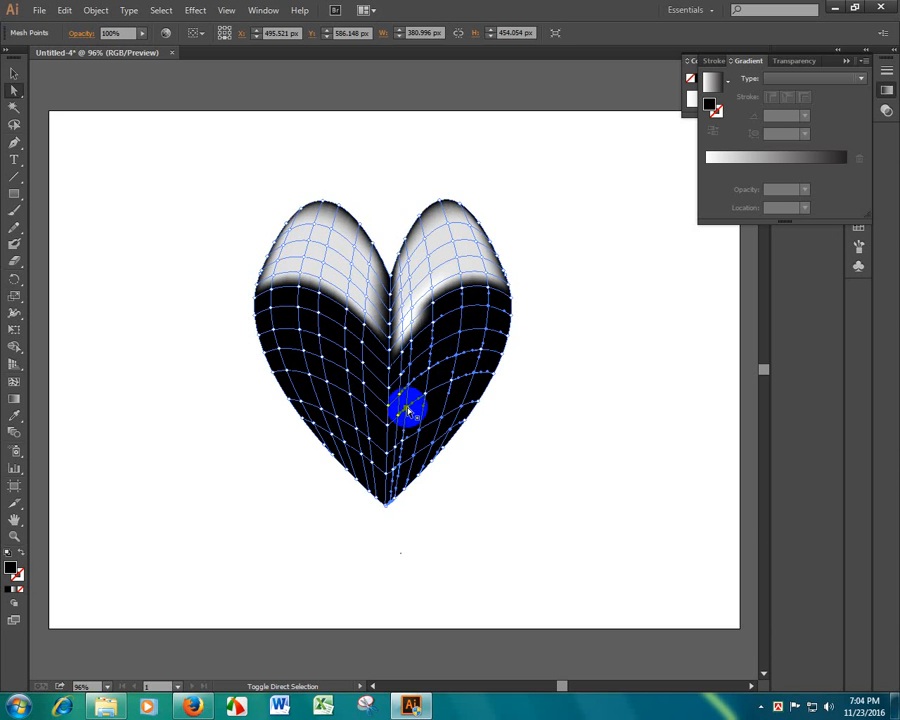
{"action": "left_click", "coordinate": [426, 395], "text": "shift"}
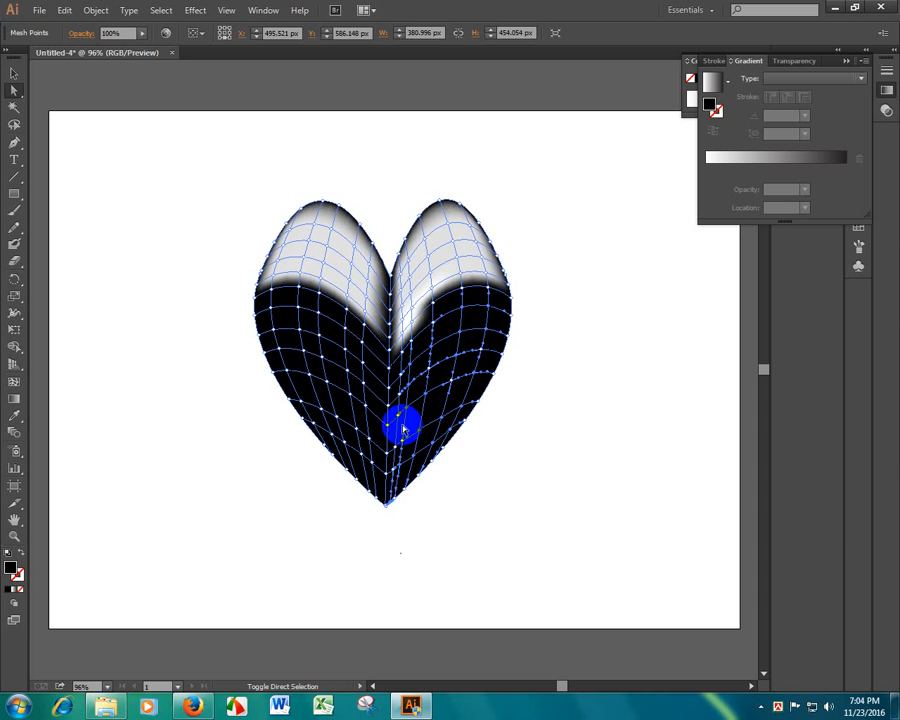
{"action": "left_click", "coordinate": [407, 442], "text": "shift"}
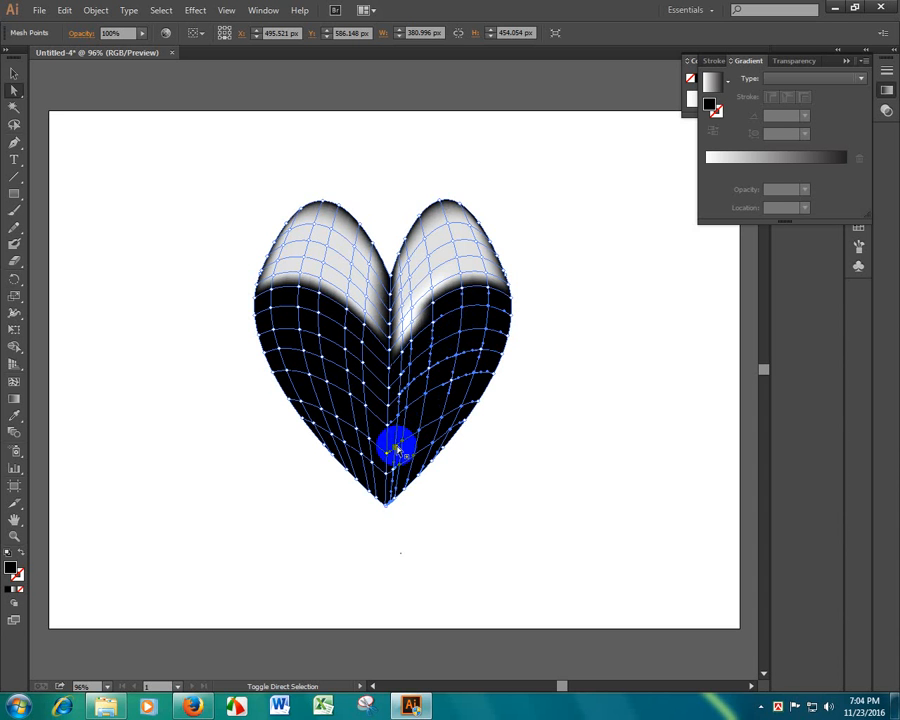
{"action": "left_click", "coordinate": [482, 372], "text": "shift"}
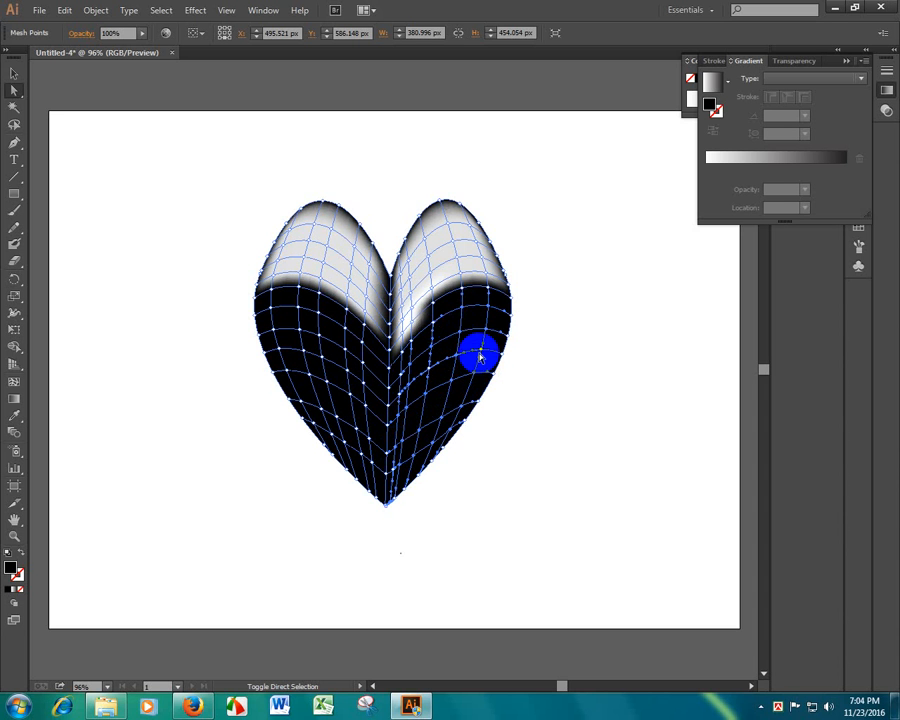
{"action": "left_click", "coordinate": [479, 352], "text": "shift"}
{"action": "double_click", "coordinate": [10, 567]}
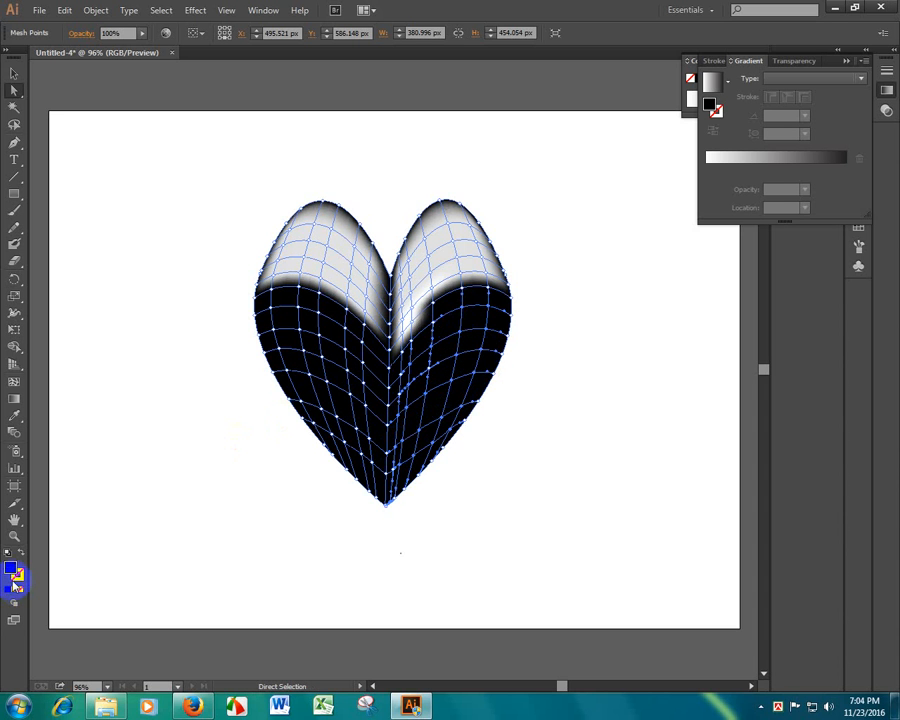
{"action": "left_click_drag", "start_coordinate": [189, 76], "coordinate": [215, 69]}
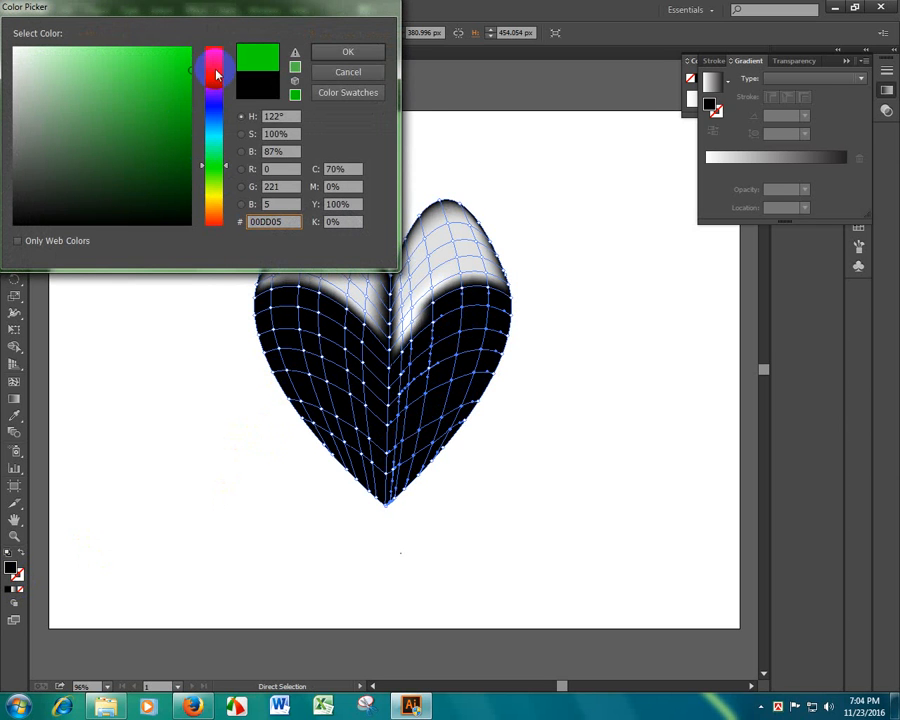
{"action": "key", "text": "Return"}
{"action": "left_click", "coordinate": [605, 270]}
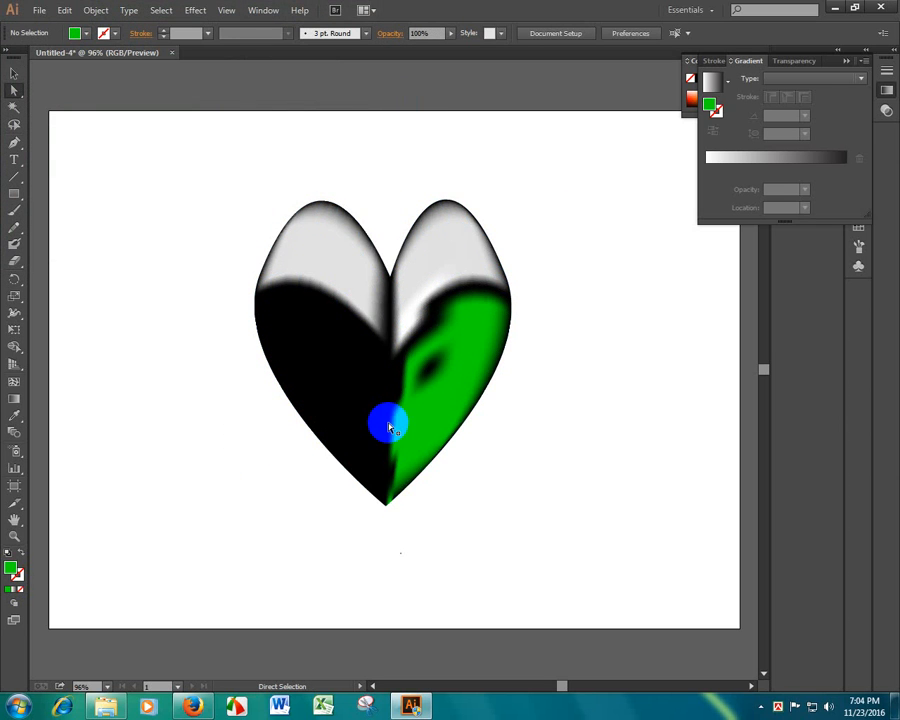
Step: Directly select the mesh points across the left half's black area, colour them dark green 009303, and deselect the heart
{"action": "left_click", "coordinate": [370, 474]}
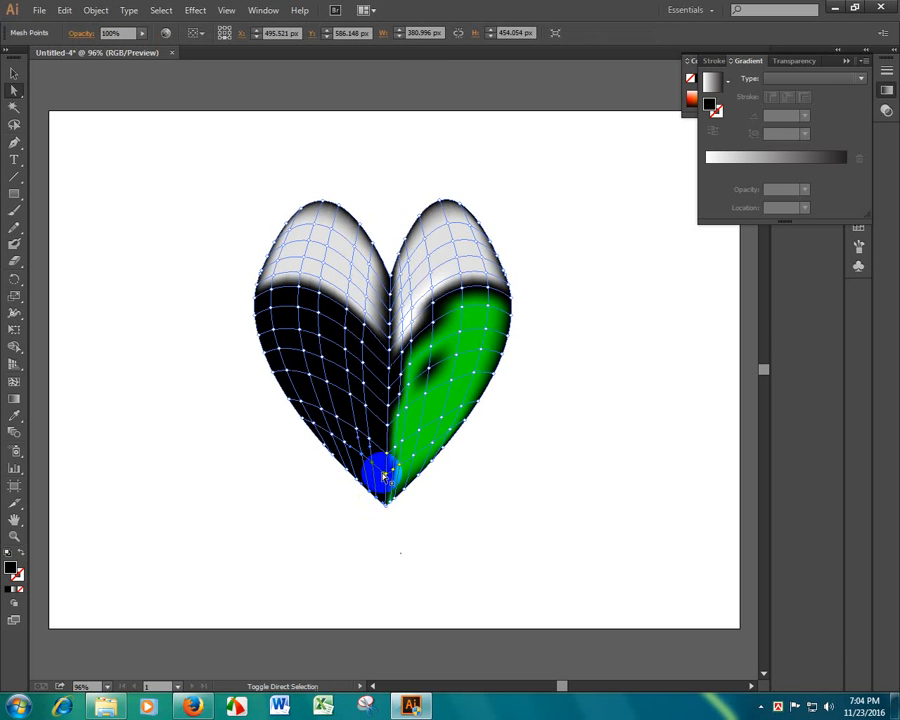
{"action": "left_click_drag", "start_coordinate": [384, 470], "coordinate": [346, 353]}
{"action": "double_click", "coordinate": [16, 558]}
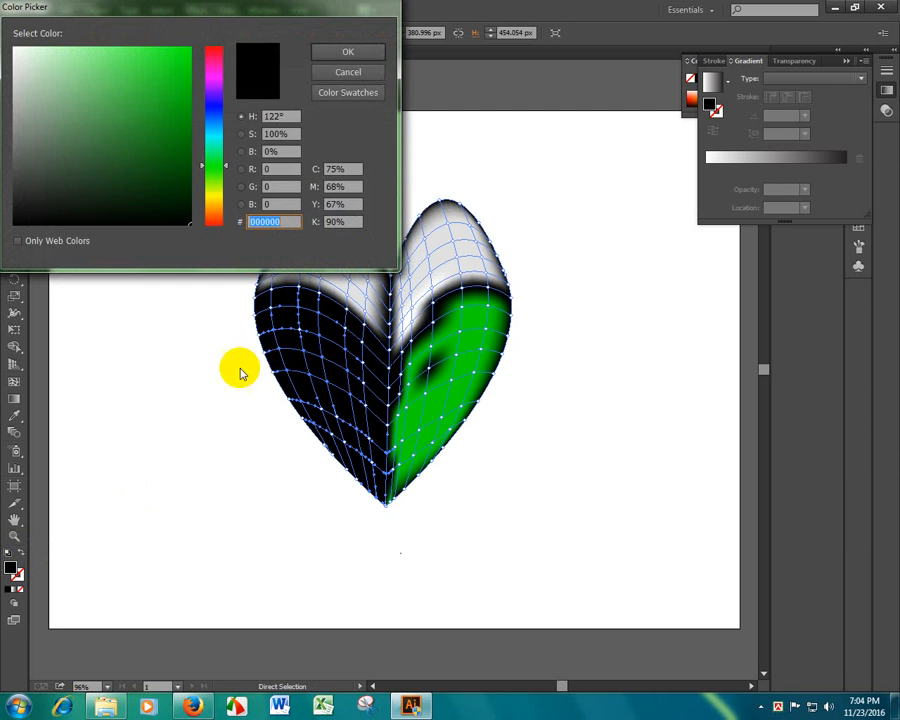
{"action": "left_click_drag", "start_coordinate": [172, 144], "coordinate": [195, 124]}
{"action": "left_click", "coordinate": [350, 52]}
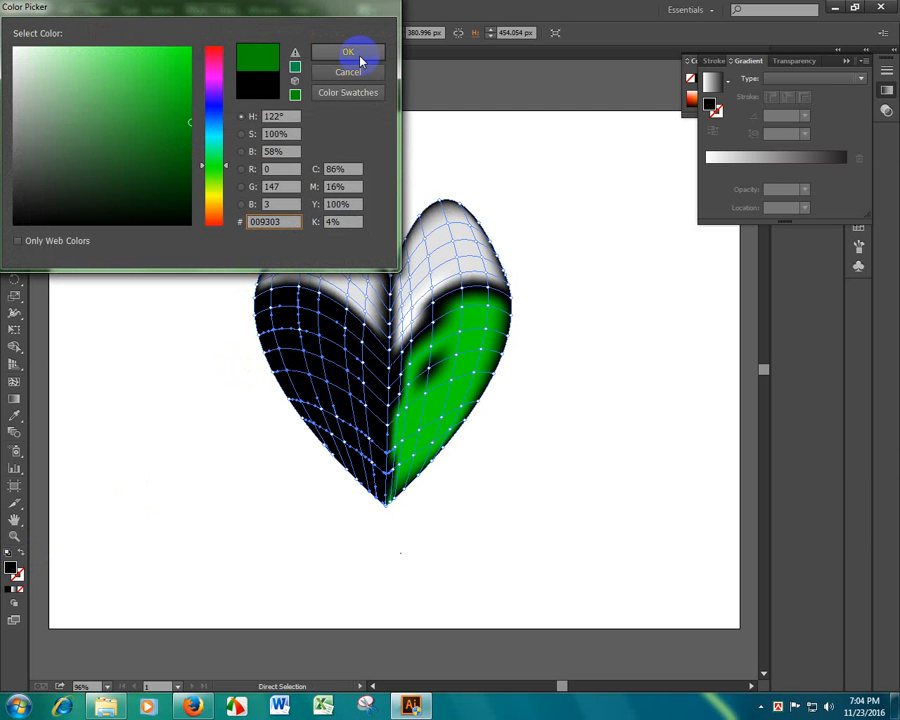
{"action": "left_click", "coordinate": [14, 72]}
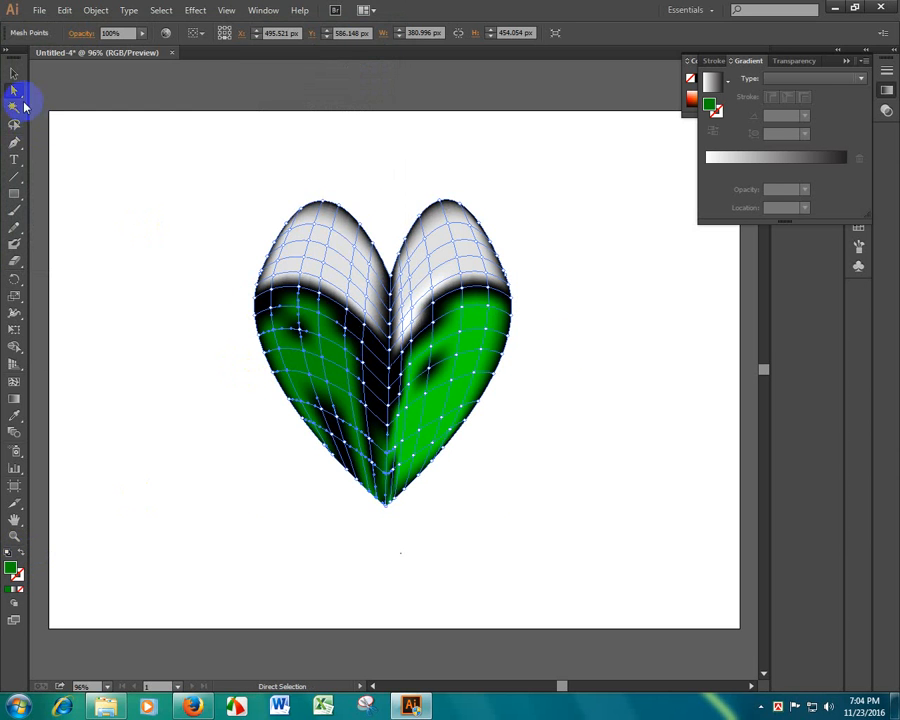
{"action": "left_click", "coordinate": [601, 362]}
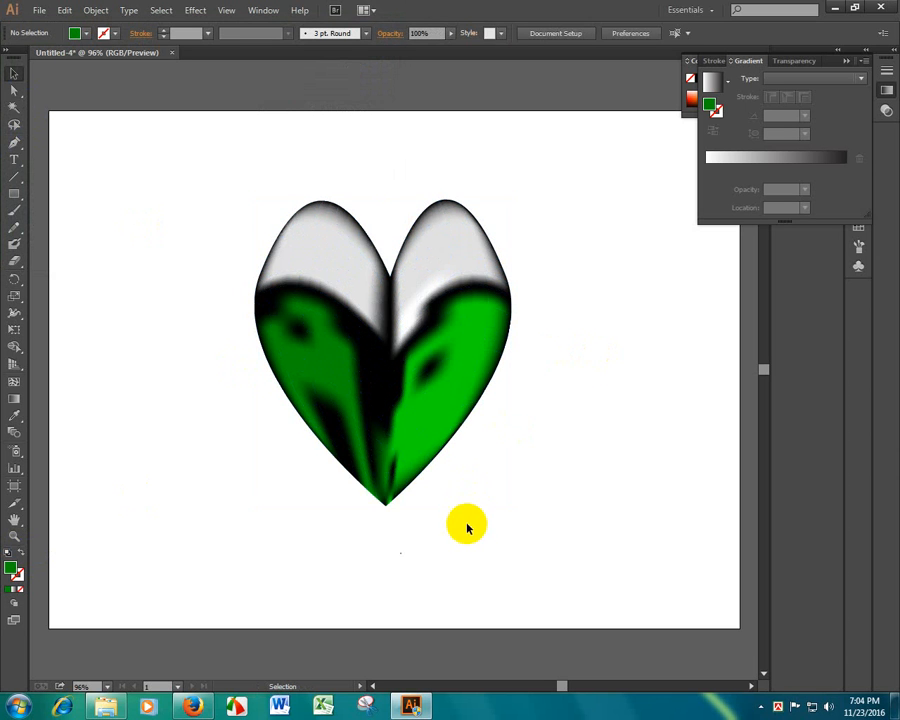
{"action": "left_click_drag", "start_coordinate": [137, 174], "coordinate": [447, 526]}
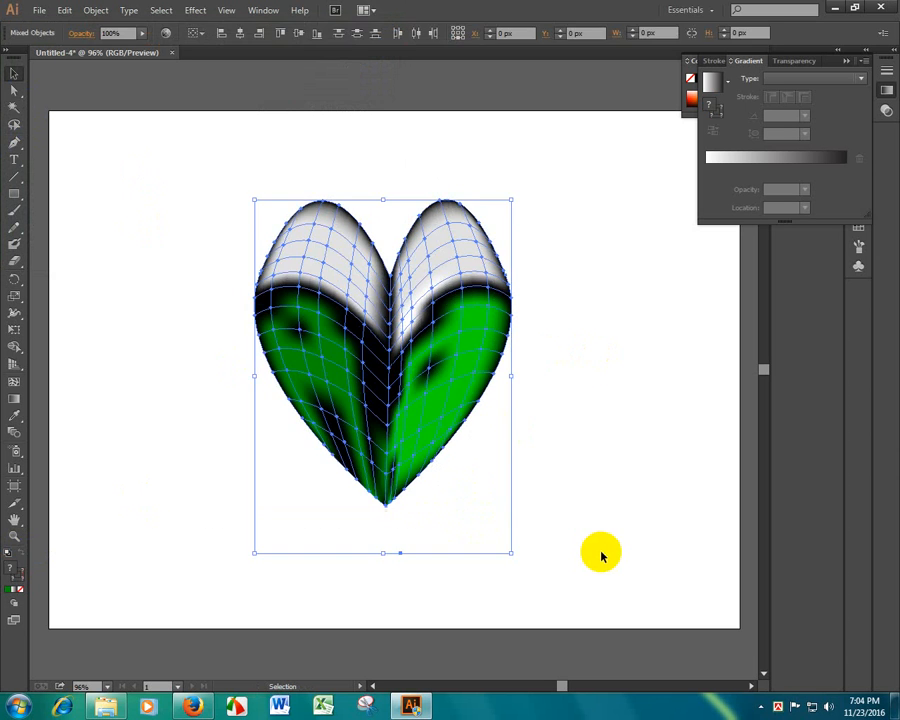
{"action": "left_click", "coordinate": [650, 505]}
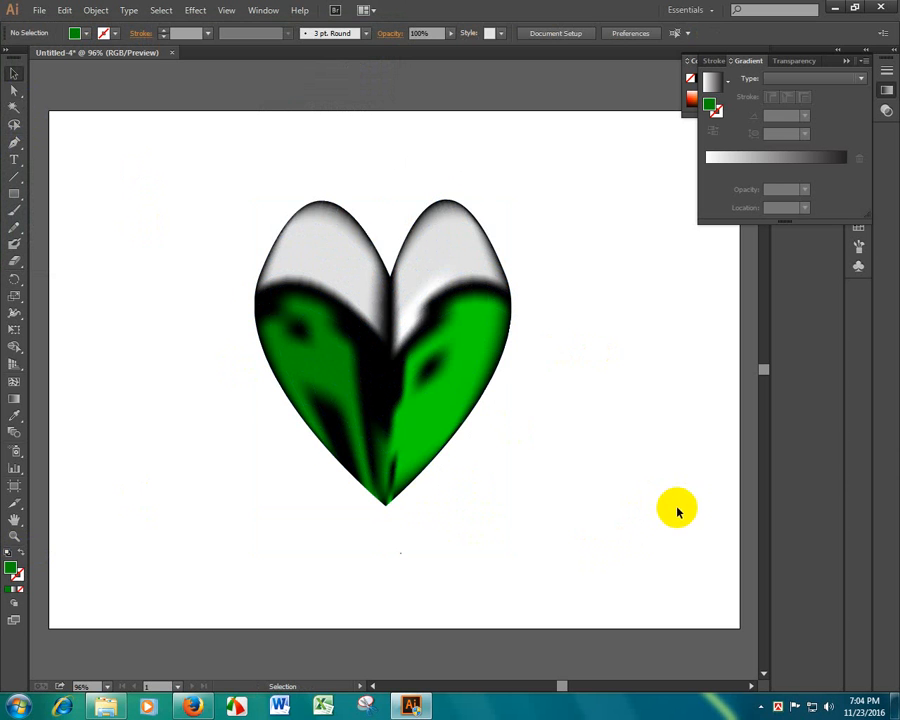
{"action": "left_click", "coordinate": [334, 444]}
{"action": "left_click", "coordinate": [560, 472]}
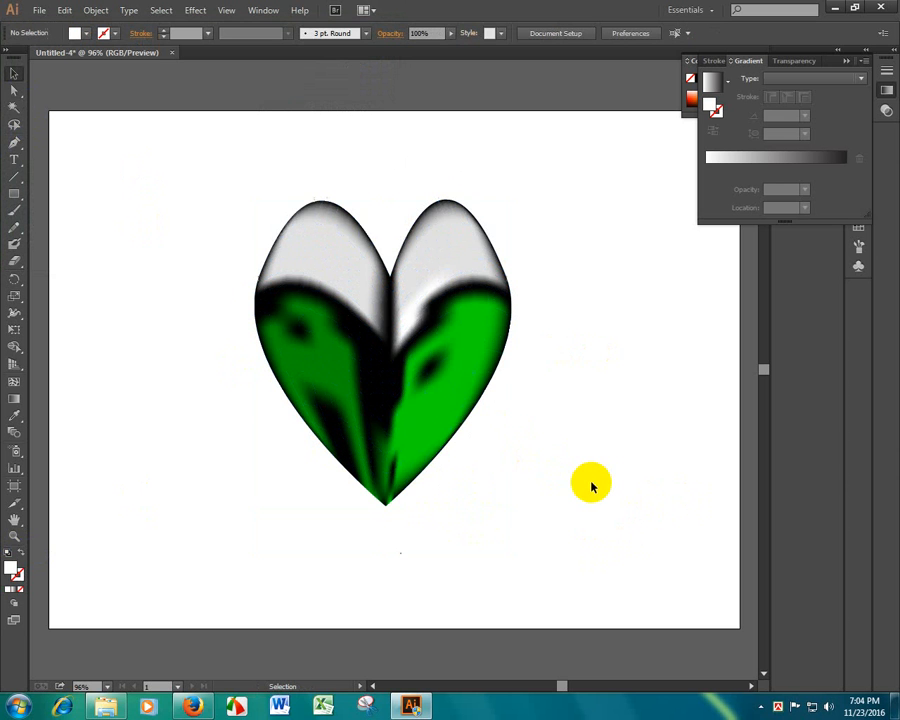
{"action": "left_click", "coordinate": [374, 369]}
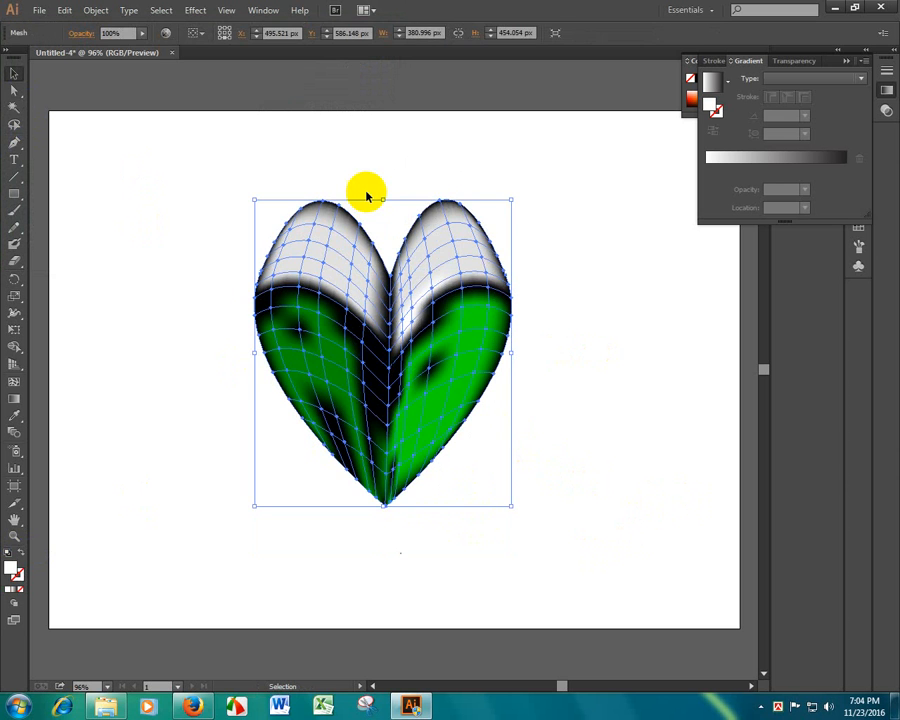
{"action": "left_click", "coordinate": [378, 135]}
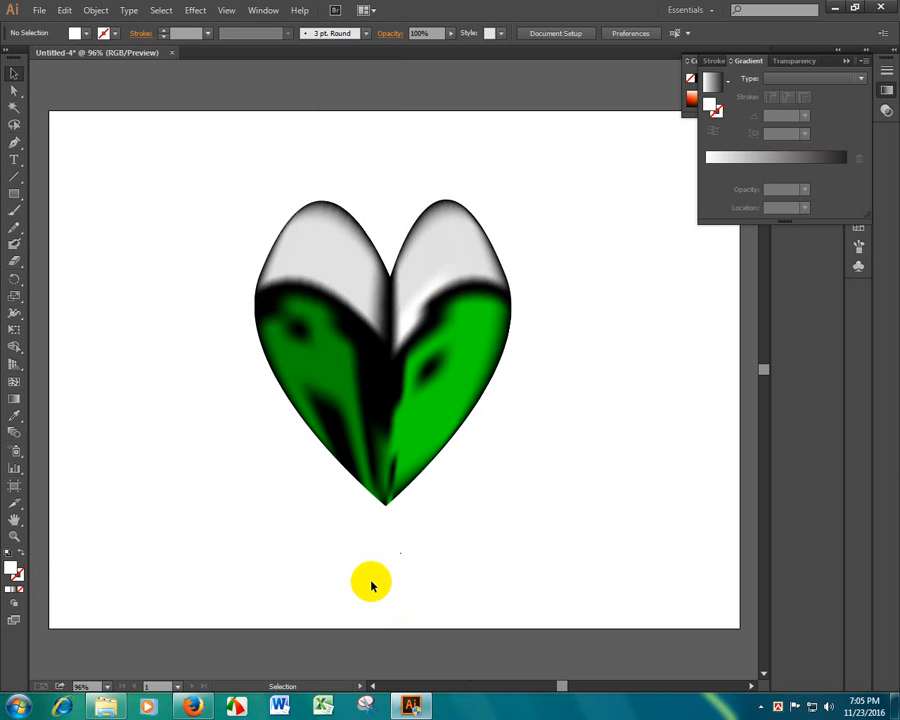
{"action": "left_click_drag", "start_coordinate": [245, 316], "coordinate": [432, 482]}
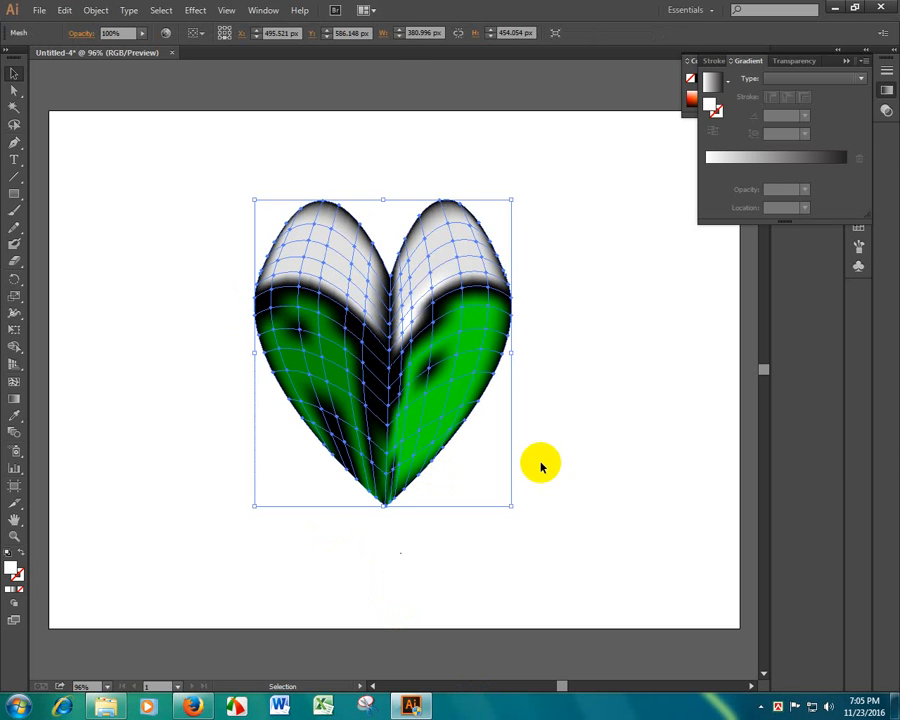
{"action": "left_click_drag", "start_coordinate": [567, 420], "coordinate": [121, 545]}
Step: Directly select all mesh points in the lower part of the heart, colour them yellow F9FF00, and deselect the heart
{"action": "left_click", "coordinate": [14, 90]}
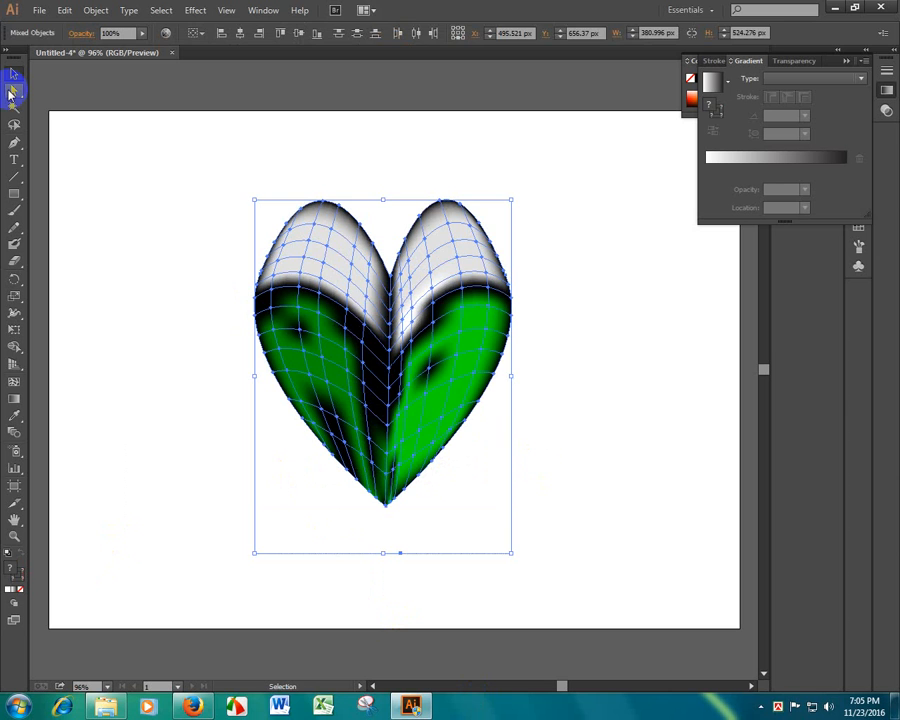
{"action": "left_click", "coordinate": [563, 388]}
{"action": "left_click_drag", "start_coordinate": [538, 357], "coordinate": [278, 531]}
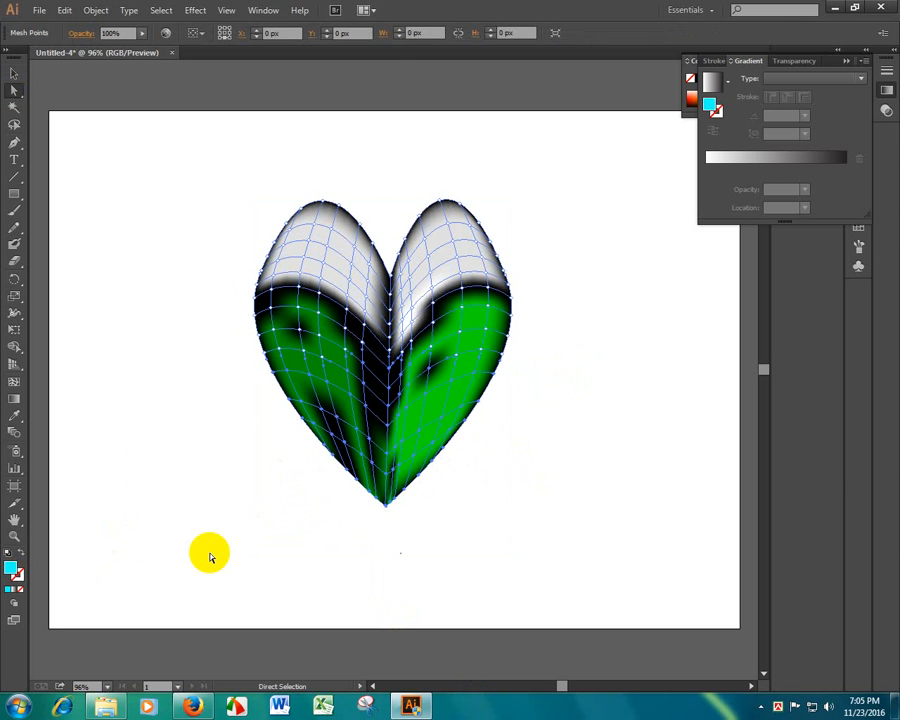
{"action": "double_click", "coordinate": [13, 573]}
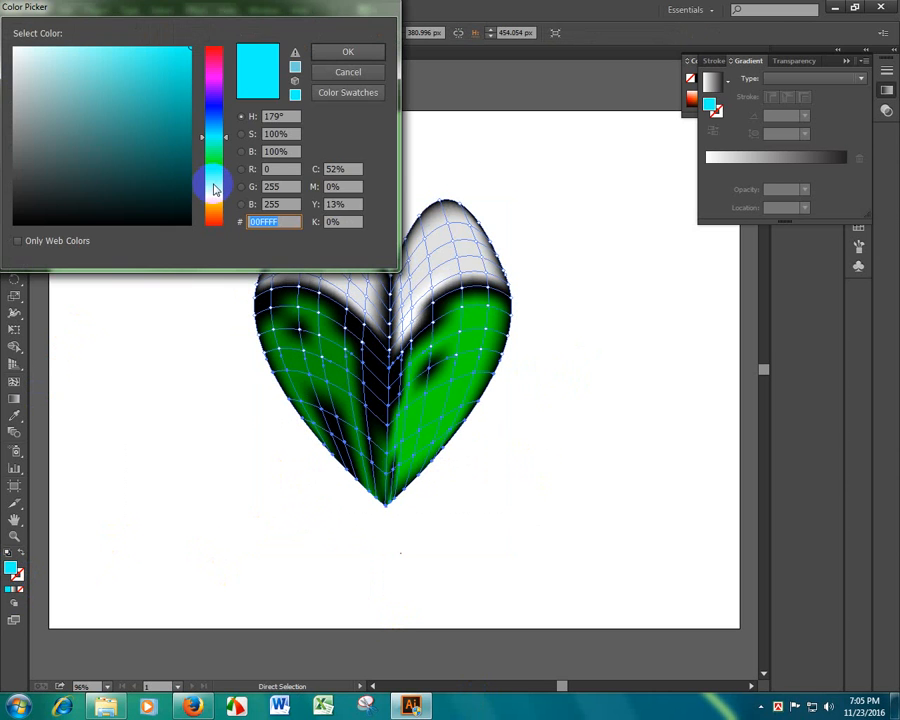
{"action": "left_click", "coordinate": [215, 193]}
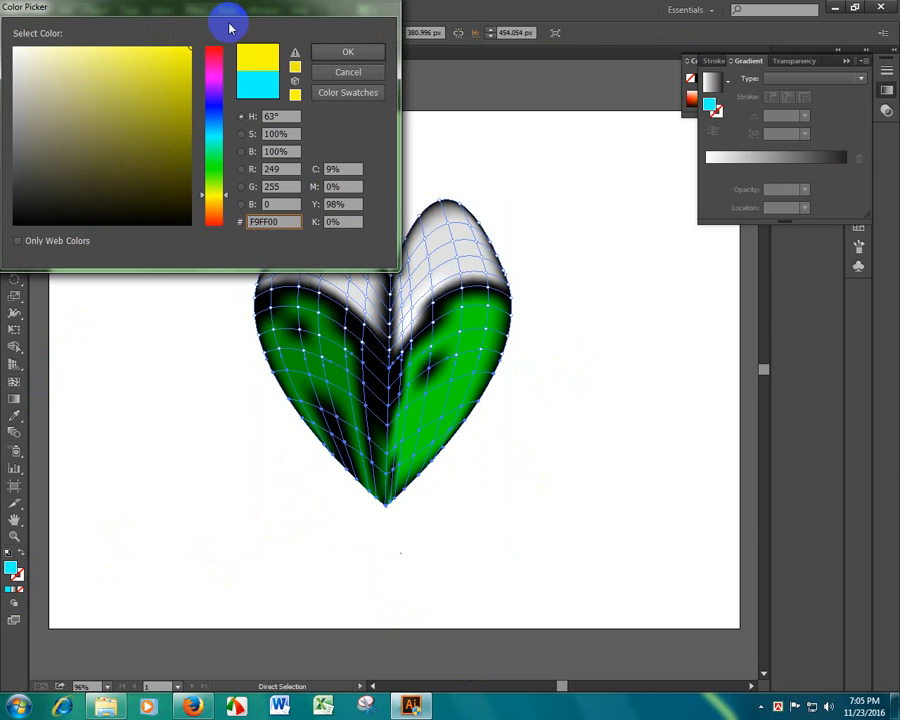
{"action": "key", "text": "Return"}
{"action": "left_click", "coordinate": [570, 369]}
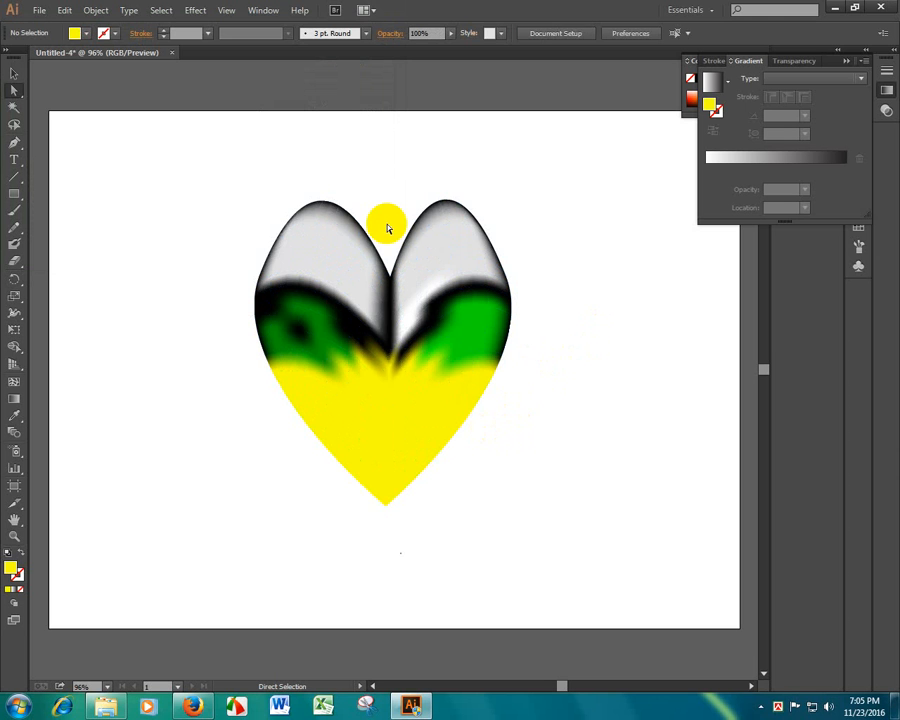
Step: Directly select the mesh points along the heart's vertical centre line, colour them near-black 020200, and deselect the heart
{"action": "left_click_drag", "start_coordinate": [388, 228], "coordinate": [392, 541]}
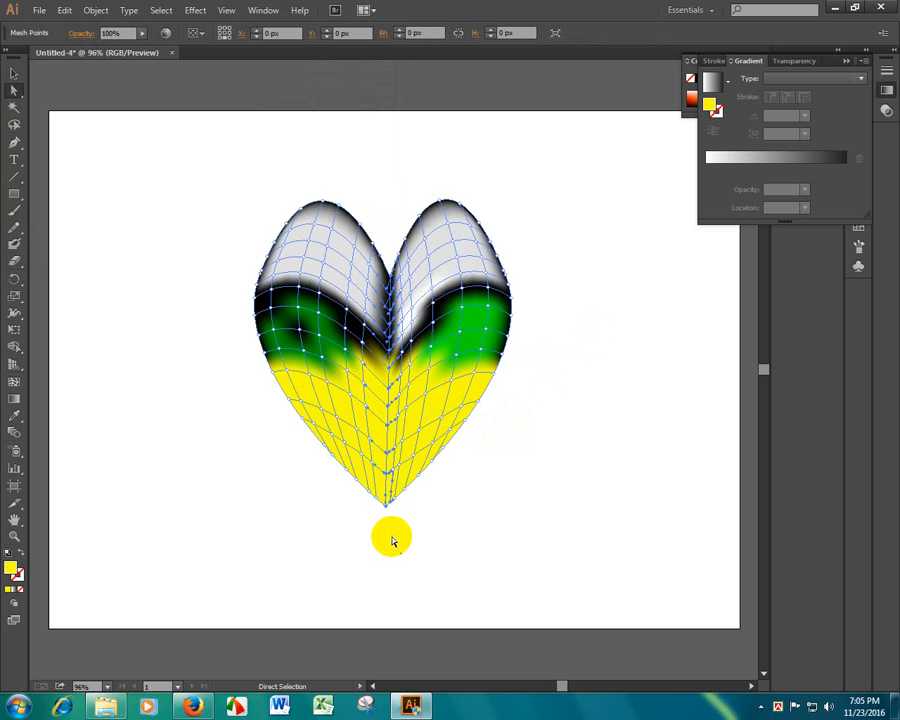
{"action": "double_click", "coordinate": [10, 570]}
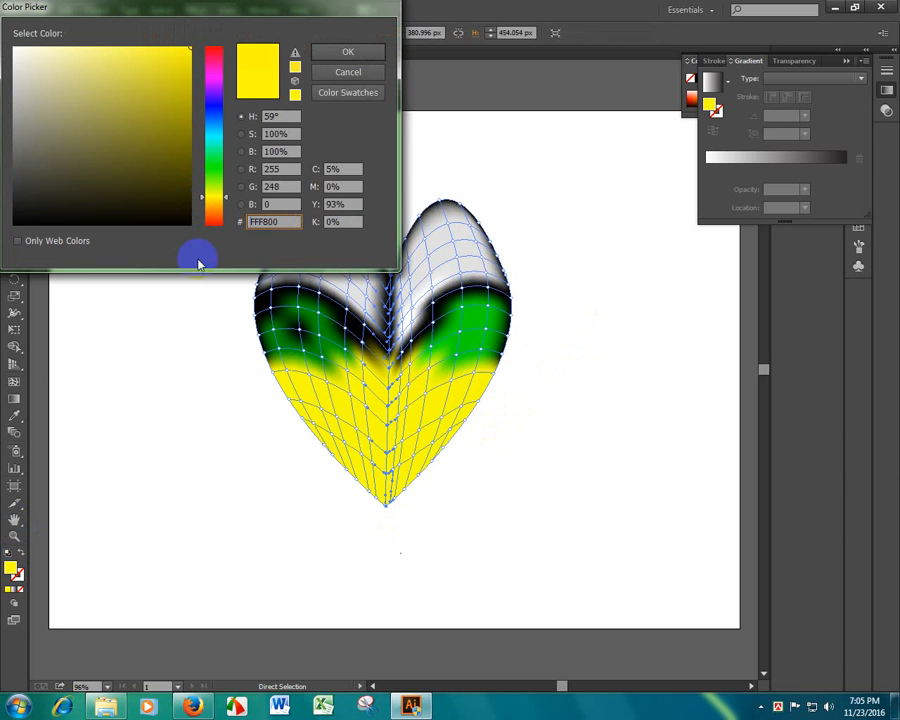
{"action": "left_click", "coordinate": [188, 222]}
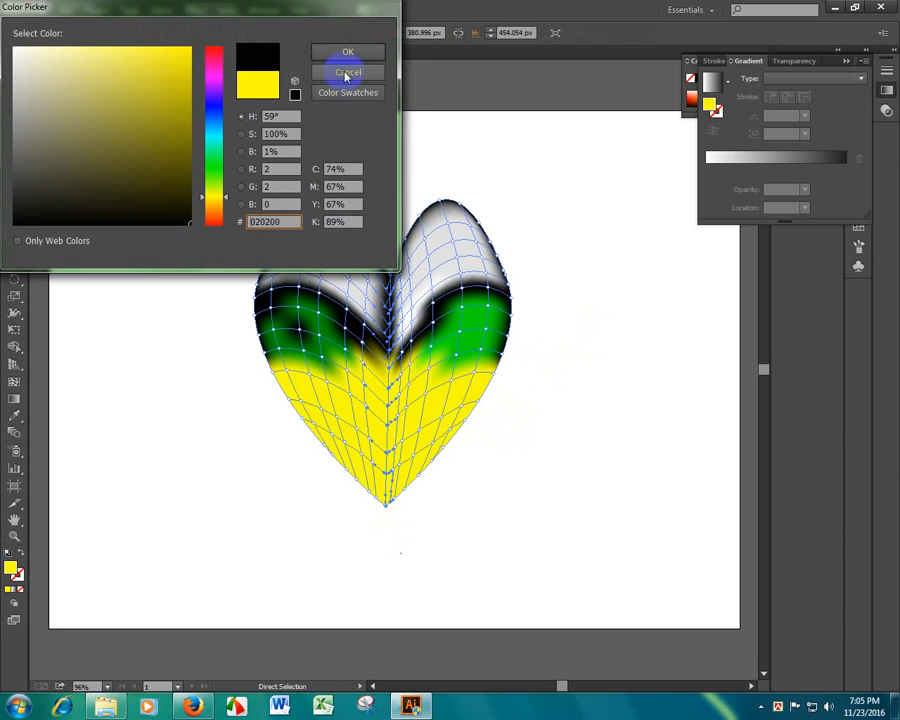
{"action": "left_click", "coordinate": [346, 55]}
{"action": "left_click", "coordinate": [577, 306]}
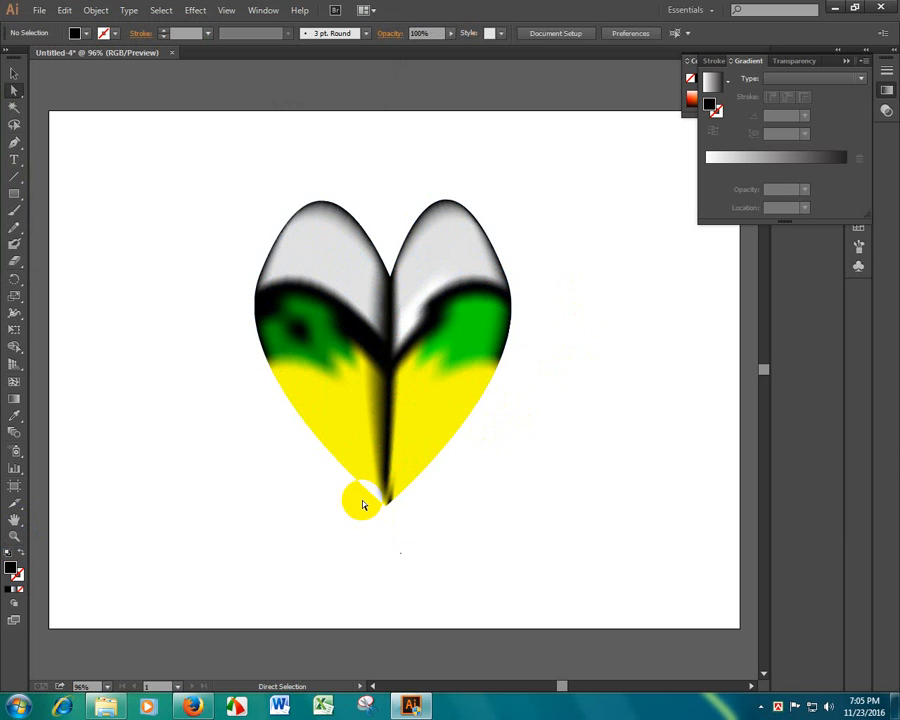
Step: Try colouring all of the heart's mesh points dark grey, and undo the recolouring
{"action": "left_click_drag", "start_coordinate": [239, 221], "coordinate": [577, 555]}
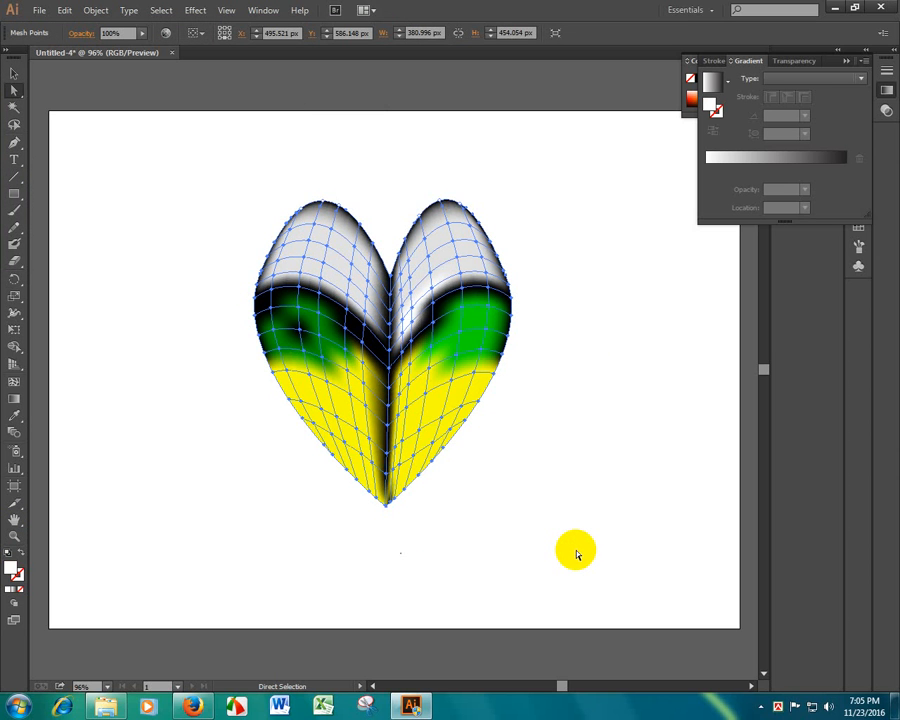
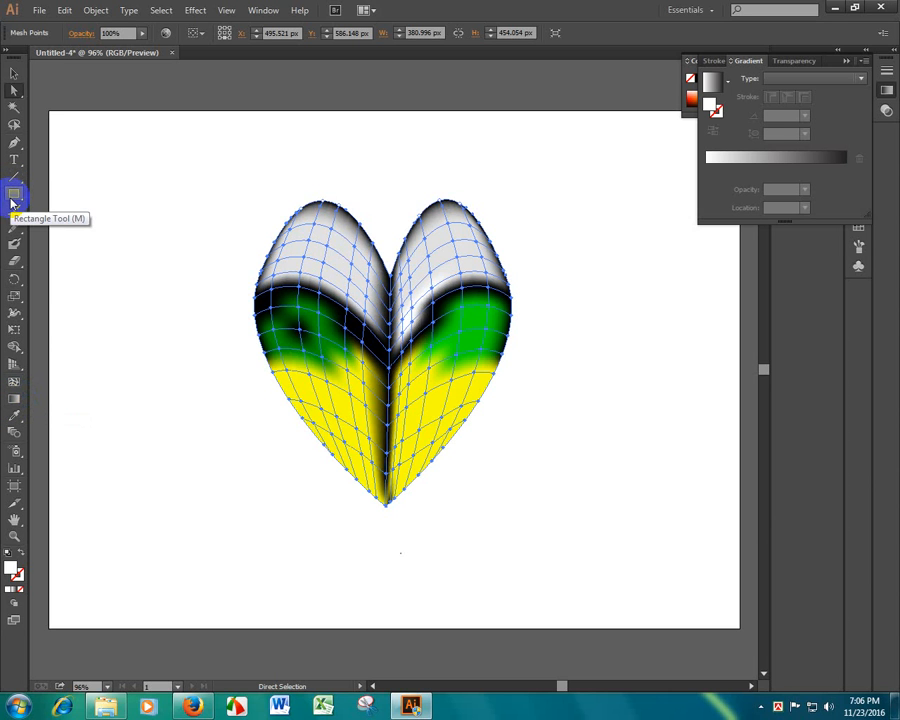
{"action": "double_click", "coordinate": [10, 567]}
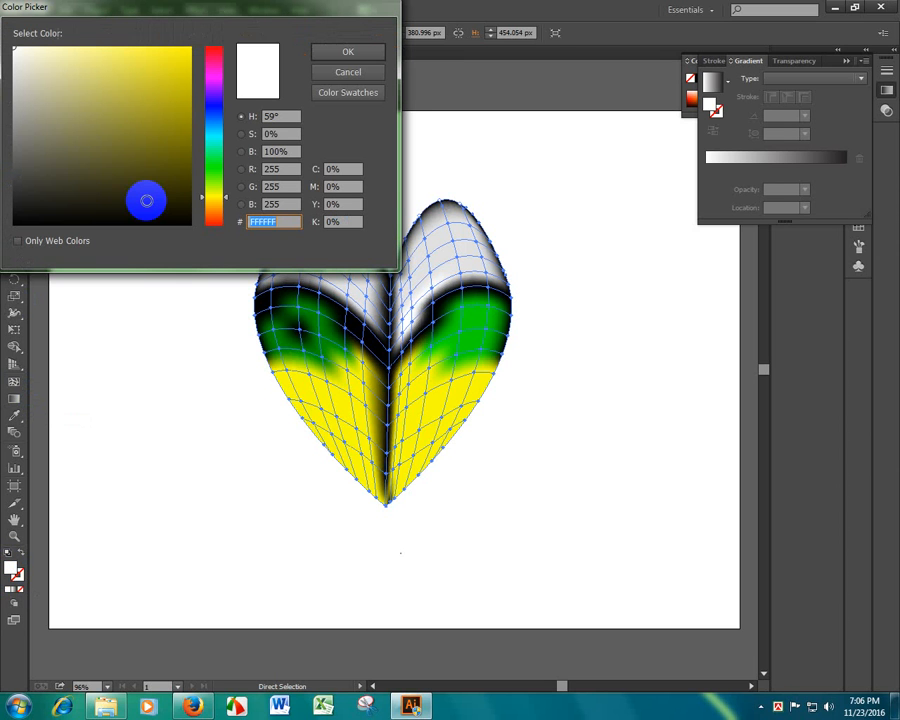
{"action": "left_click", "coordinate": [197, 190]}
{"action": "left_click_drag", "start_coordinate": [197, 190], "coordinate": [38, 206]}
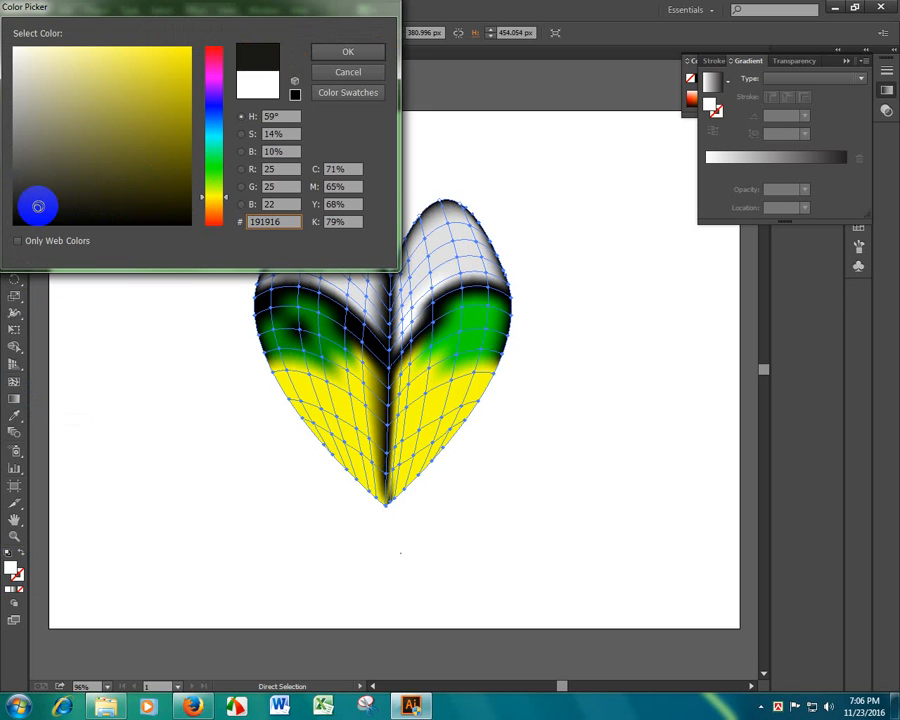
{"action": "left_click_drag", "start_coordinate": [38, 206], "coordinate": [14, 173]}
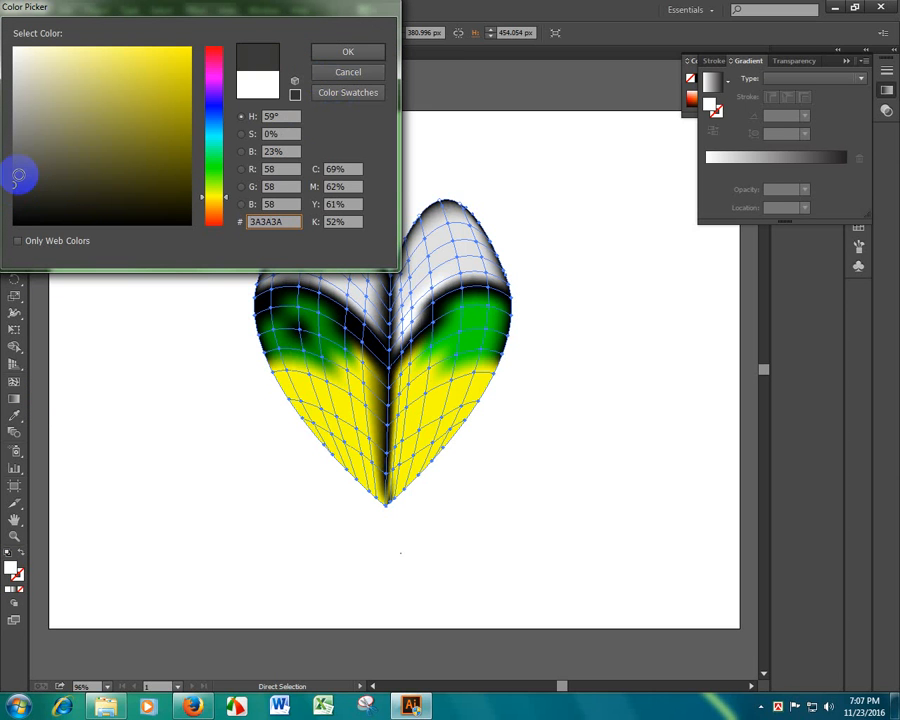
{"action": "left_click", "coordinate": [362, 55]}
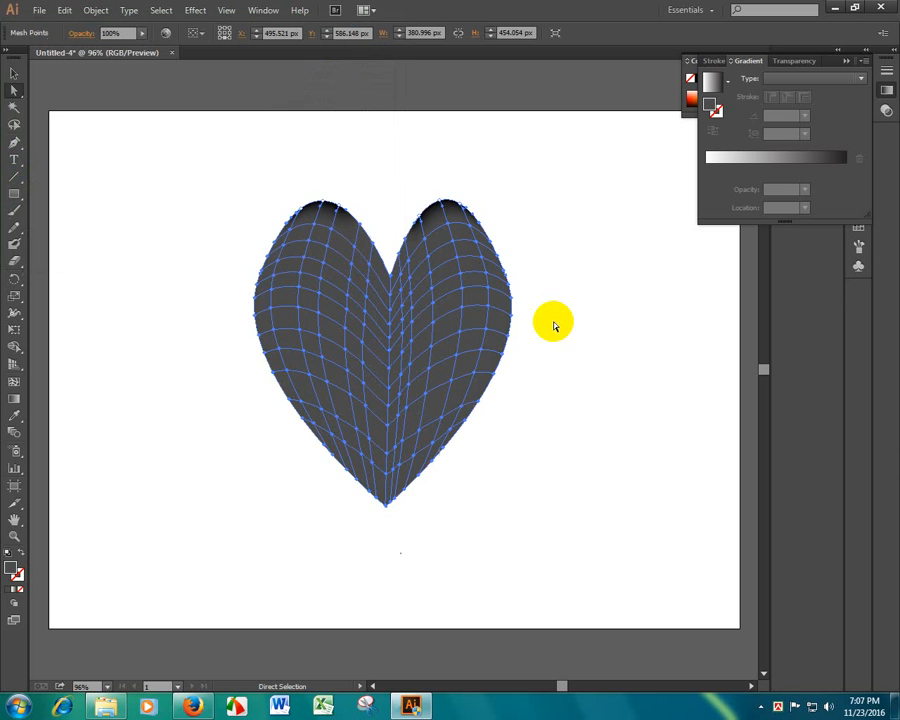
{"action": "key", "text": "ctrl+z"}
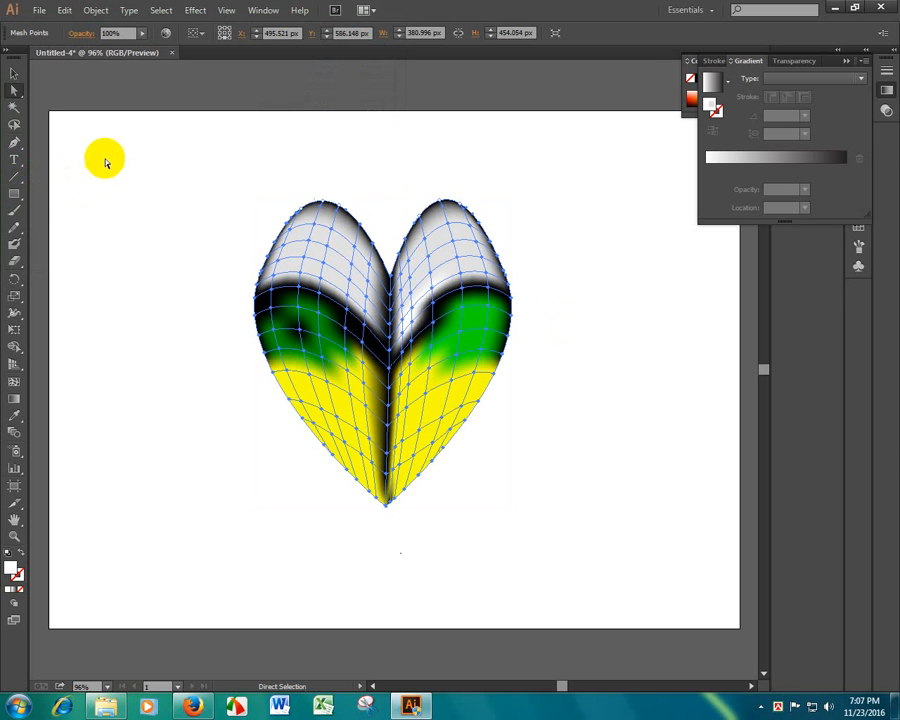
Step: Directly select the mesh points in a vertical strip down the heart's centre, colour them dark yellow BCBC00, and deselect the heart
{"action": "left_click", "coordinate": [15, 93]}
{"action": "left_click", "coordinate": [210, 289]}
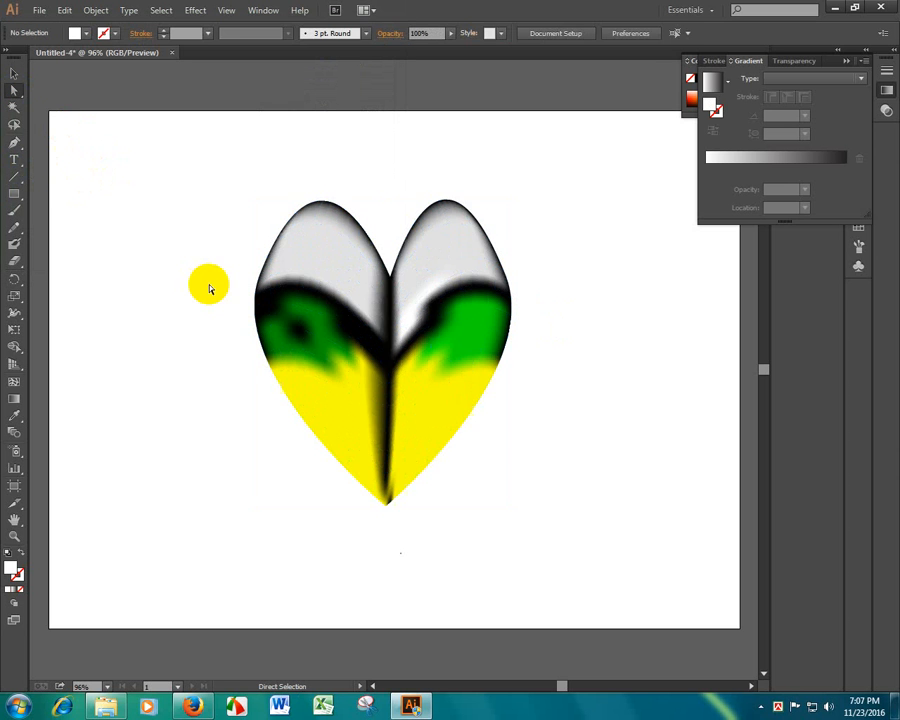
{"action": "left_click_drag", "start_coordinate": [395, 198], "coordinate": [366, 515]}
{"action": "left_click", "coordinate": [387, 487]}
{"action": "key", "text": "alt"}
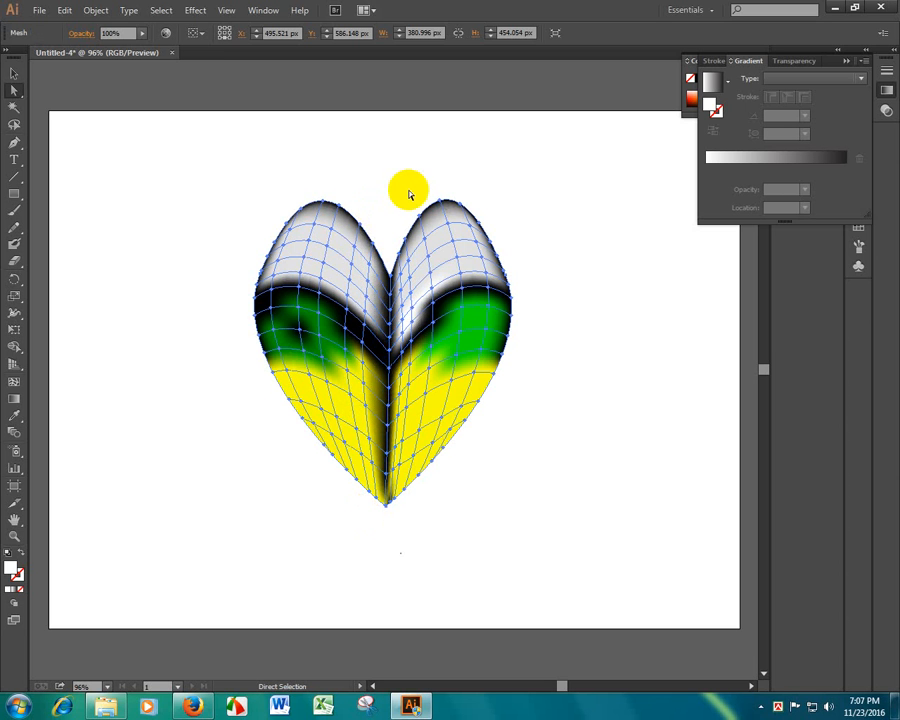
{"action": "left_click", "coordinate": [409, 195]}
{"action": "left_click_drag", "start_coordinate": [361, 201], "coordinate": [418, 531]}
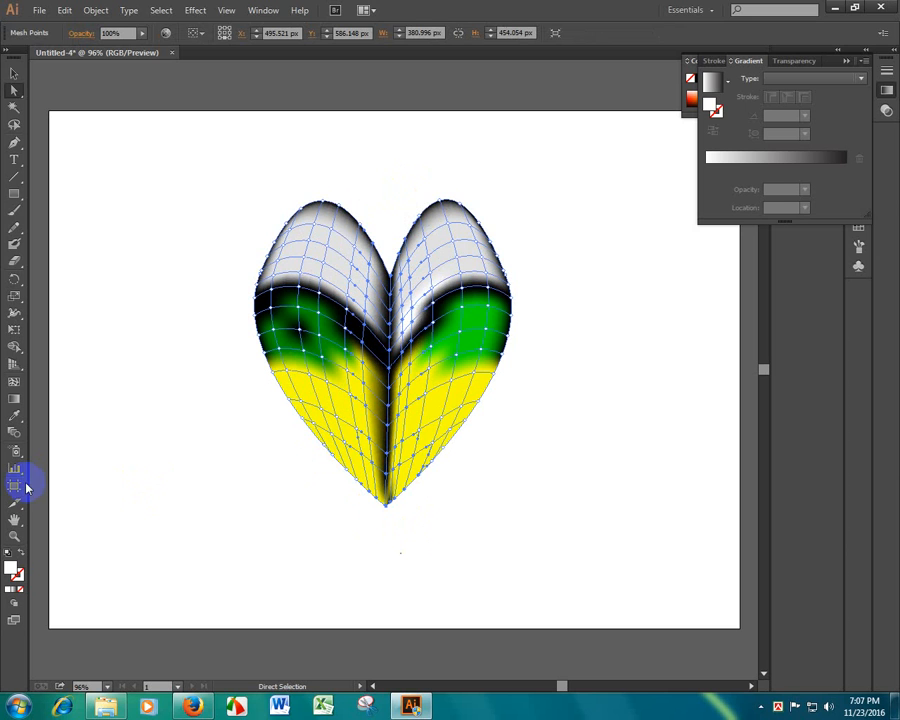
{"action": "double_click", "coordinate": [11, 568]}
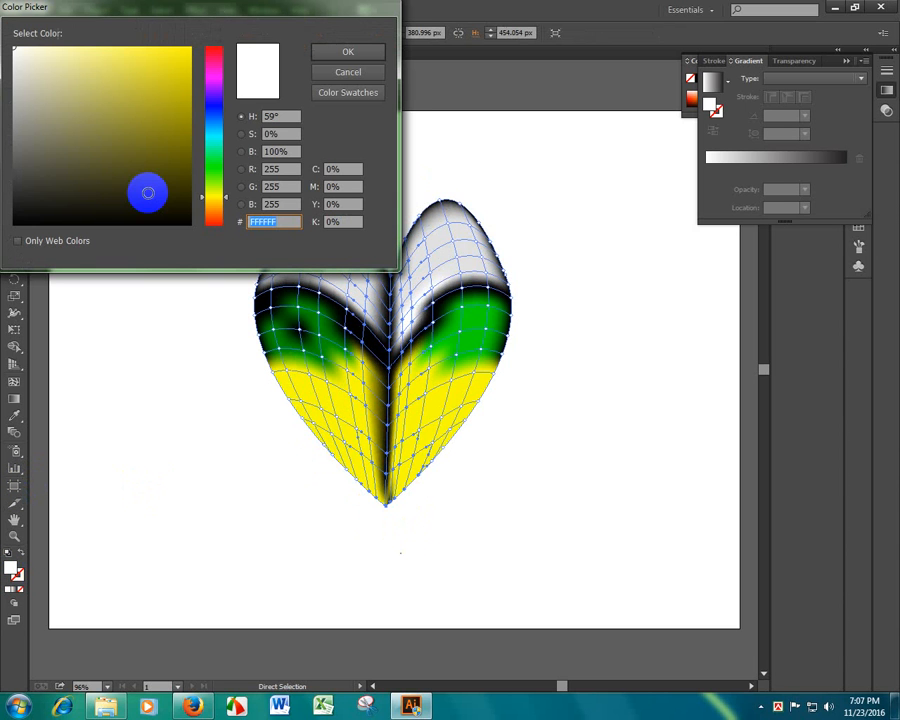
{"action": "left_click_drag", "start_coordinate": [148, 193], "coordinate": [196, 197]}
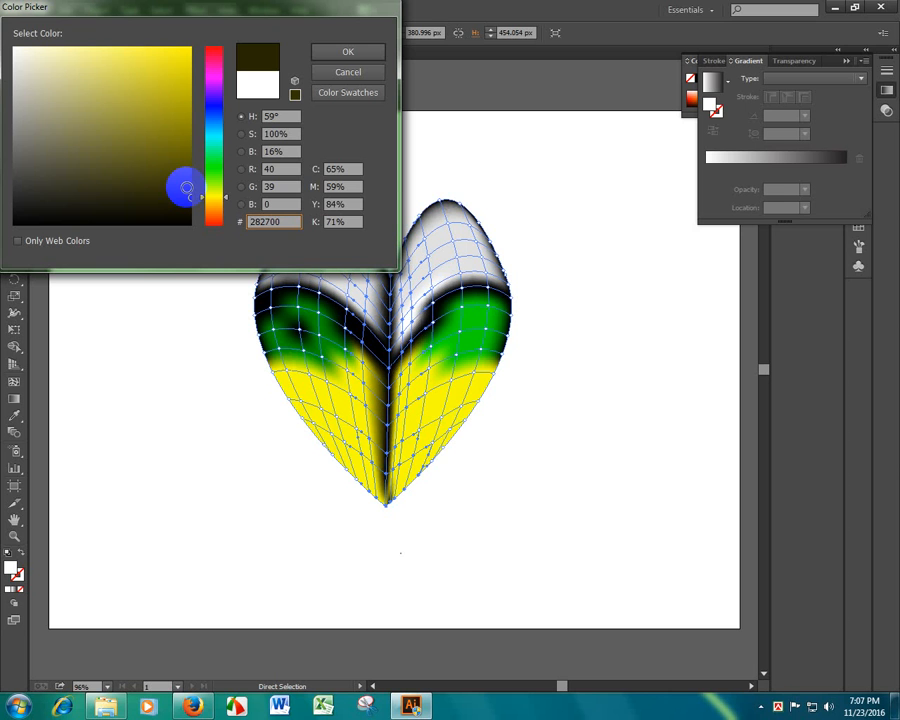
{"action": "mouse_move", "coordinate": [186, 188]}
{"action": "left_mouse_down"}
{"action": "mouse_move", "coordinate": [177, 147]}
{"action": "mouse_move", "coordinate": [221, 141]}
{"action": "mouse_move", "coordinate": [226, 191]}
{"action": "left_mouse_up"}
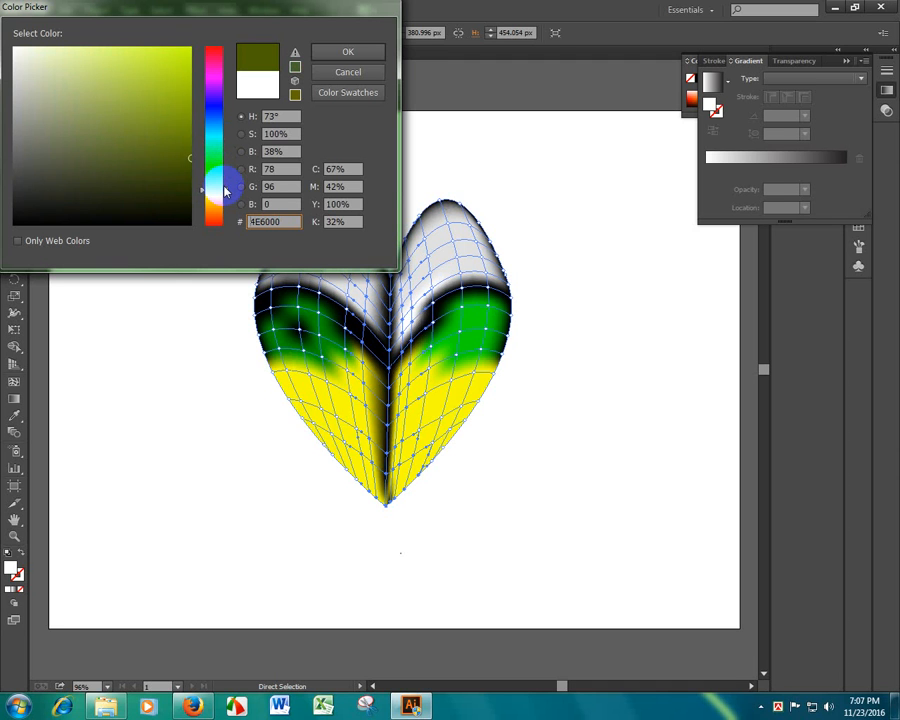
{"action": "left_click_drag", "start_coordinate": [174, 150], "coordinate": [221, 196]}
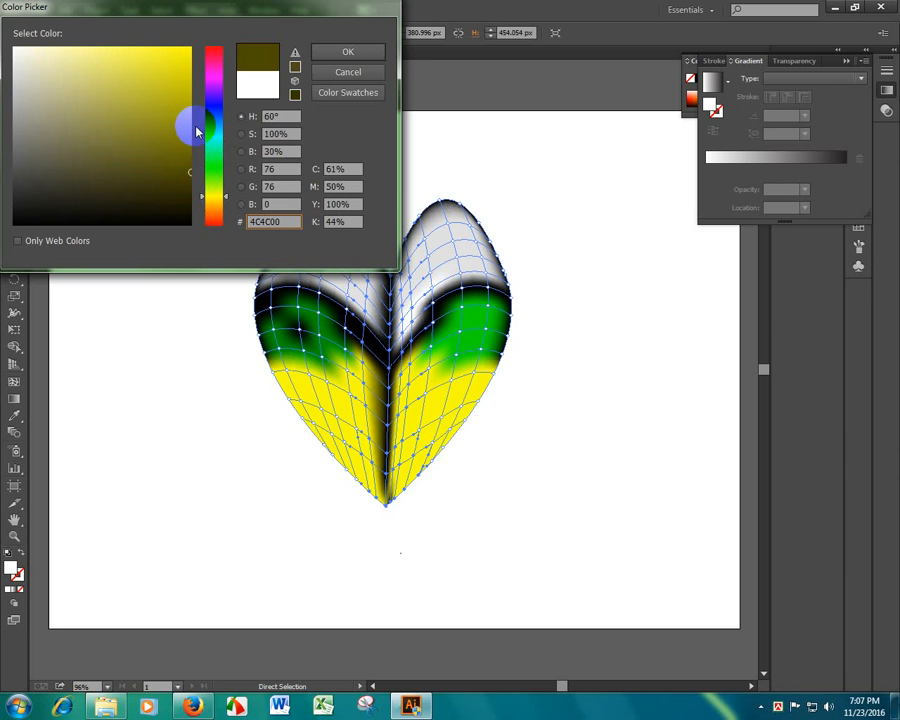
{"action": "left_click_drag", "start_coordinate": [197, 131], "coordinate": [199, 92]}
{"action": "left_click", "coordinate": [381, 50]}
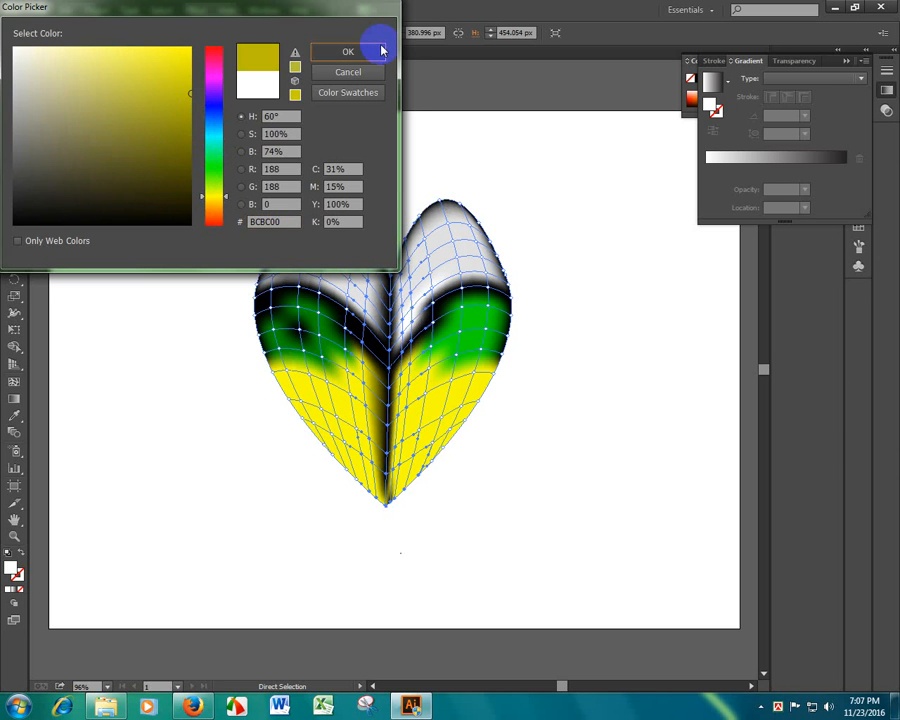
{"action": "left_click", "coordinate": [597, 313]}
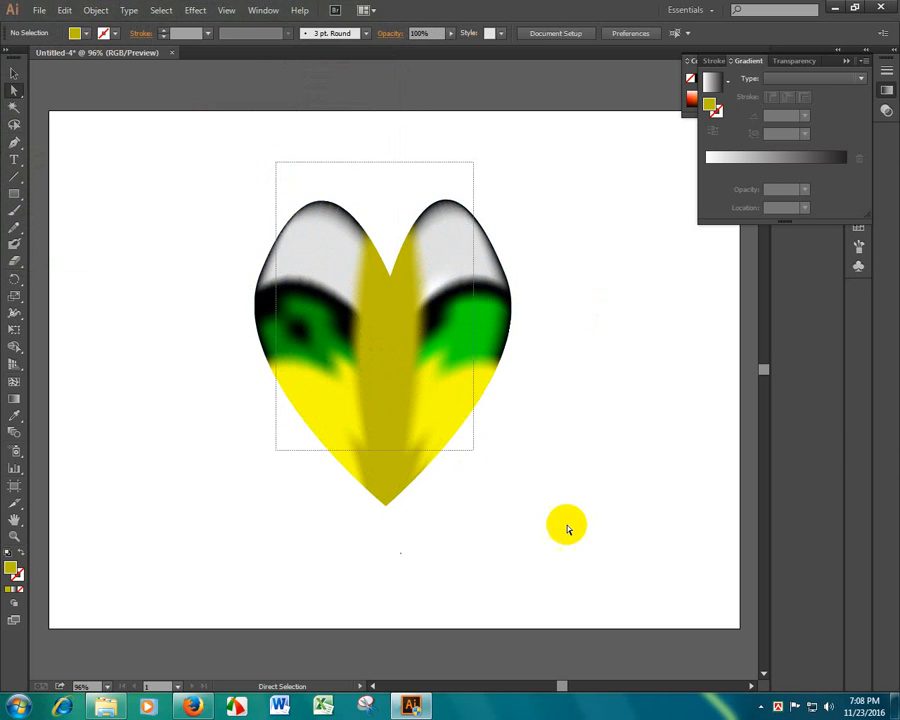
Step: Undo the heart's yellow and green recolourings back to the solid black lower part, and deselect the heart
{"action": "key", "text": "ctrl+a"}
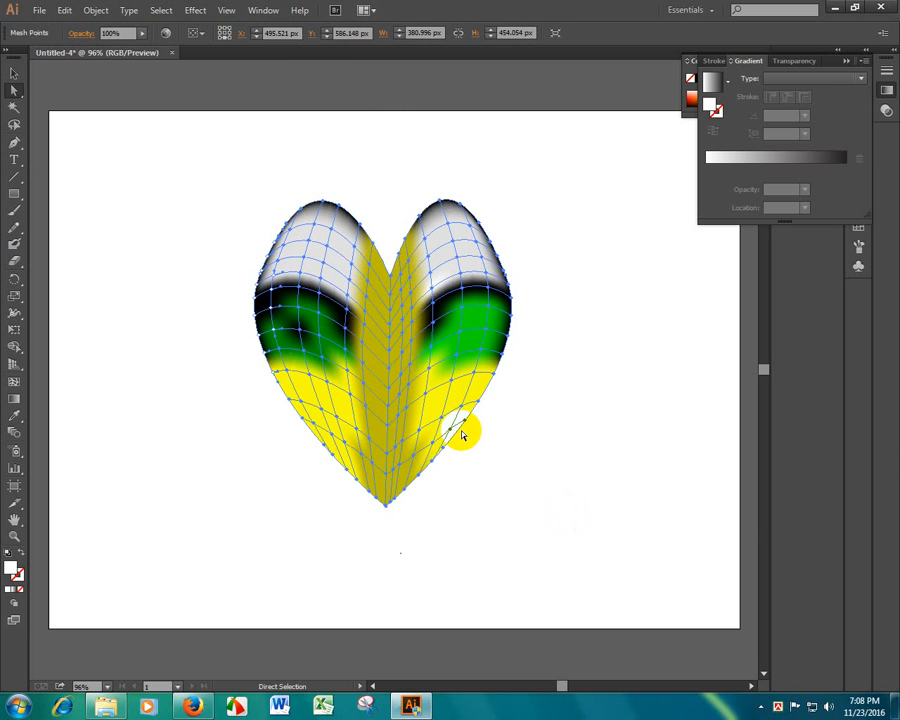
{"action": "key", "text": "v"}
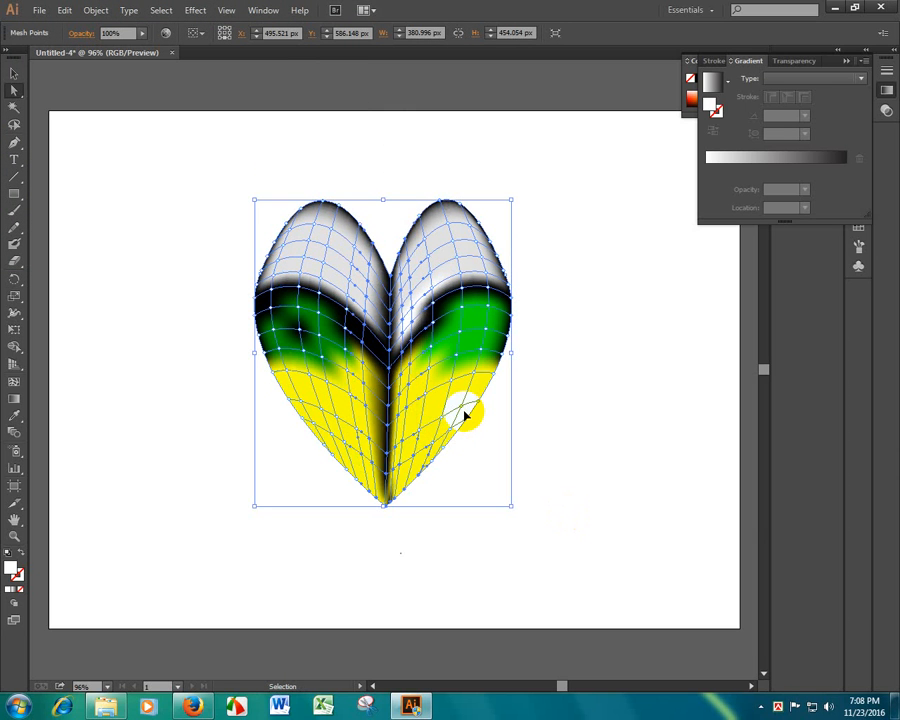
{"action": "left_click", "coordinate": [463, 413]}
{"action": "key", "text": "ctrl+z"}
{"action": "key", "text": "ctrl+z"}
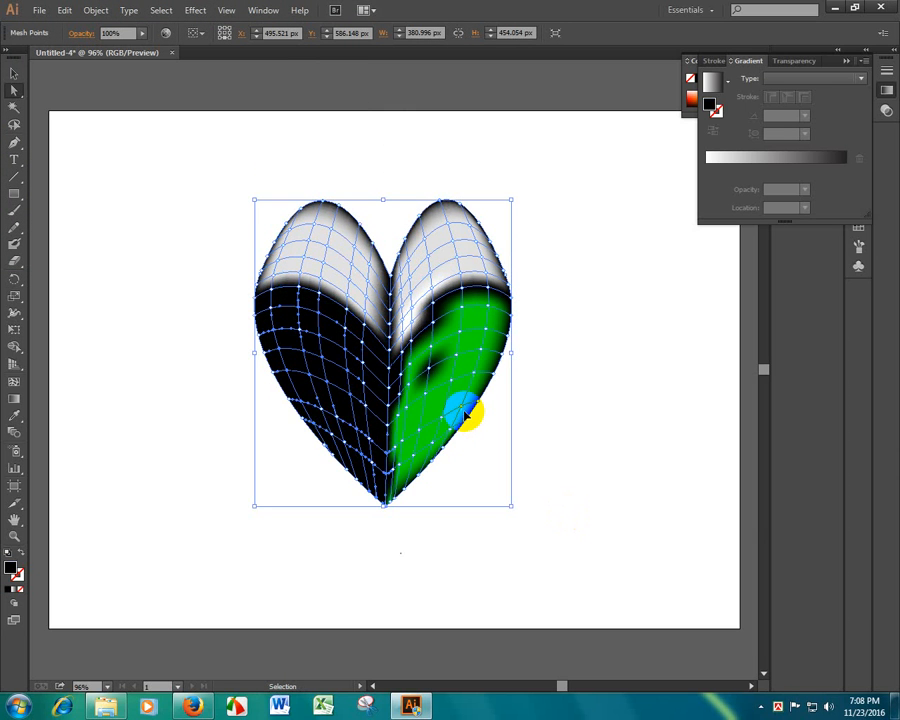
{"action": "key", "text": "ctrl+z"}
{"action": "left_click", "coordinate": [580, 390]}
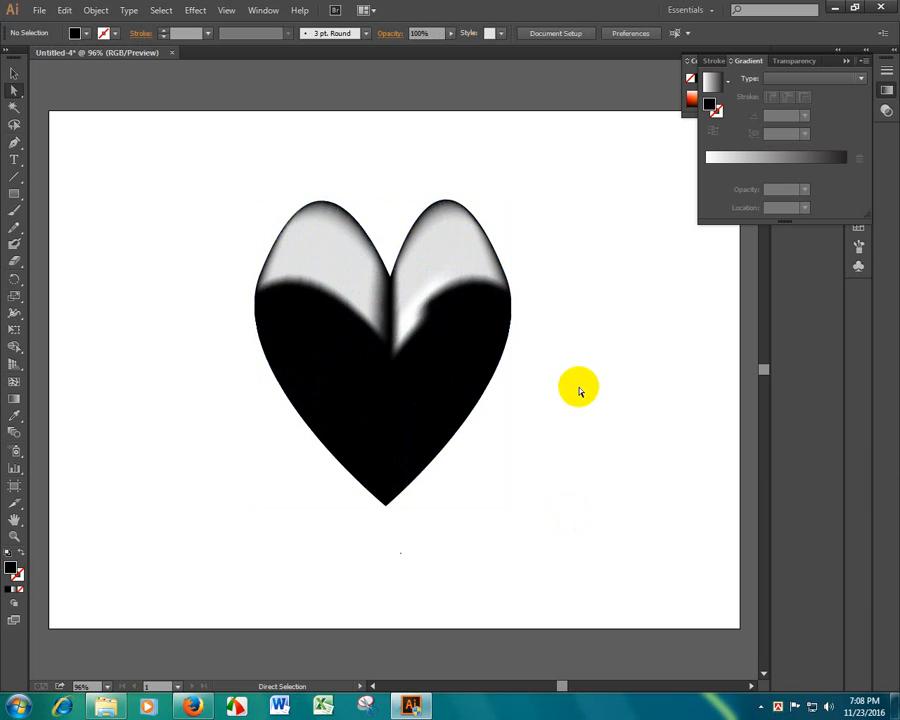
Step: Try colouring the mesh points around the heart's lower tip white FFFFFF, and undo the recolouring
{"action": "left_click", "coordinate": [330, 452]}
{"action": "left_click_drag", "start_coordinate": [330, 452], "coordinate": [387, 533]}
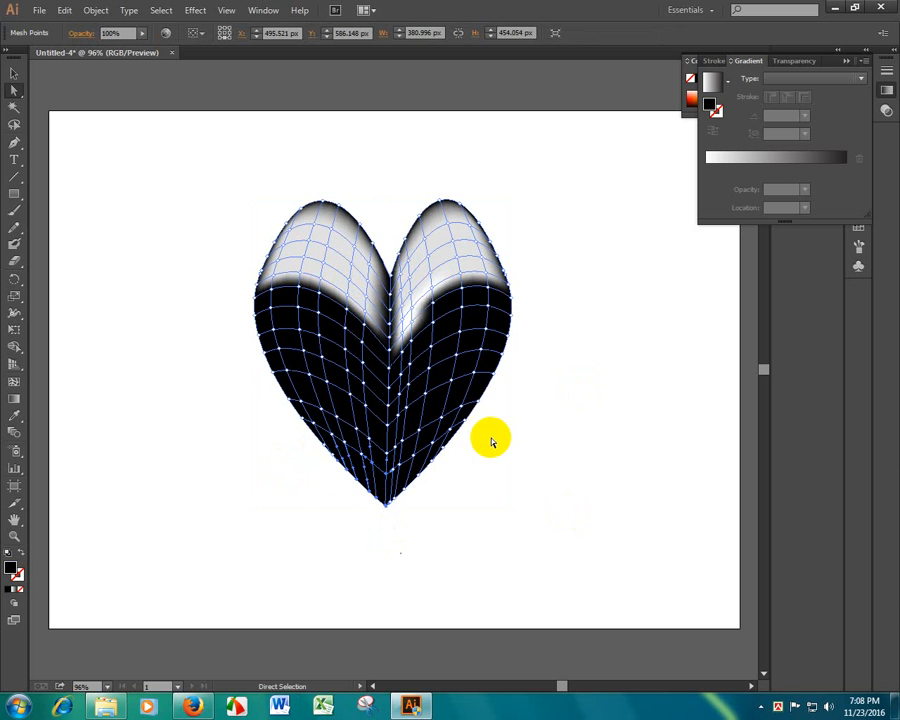
{"action": "left_click_drag", "start_coordinate": [492, 424], "coordinate": [387, 524]}
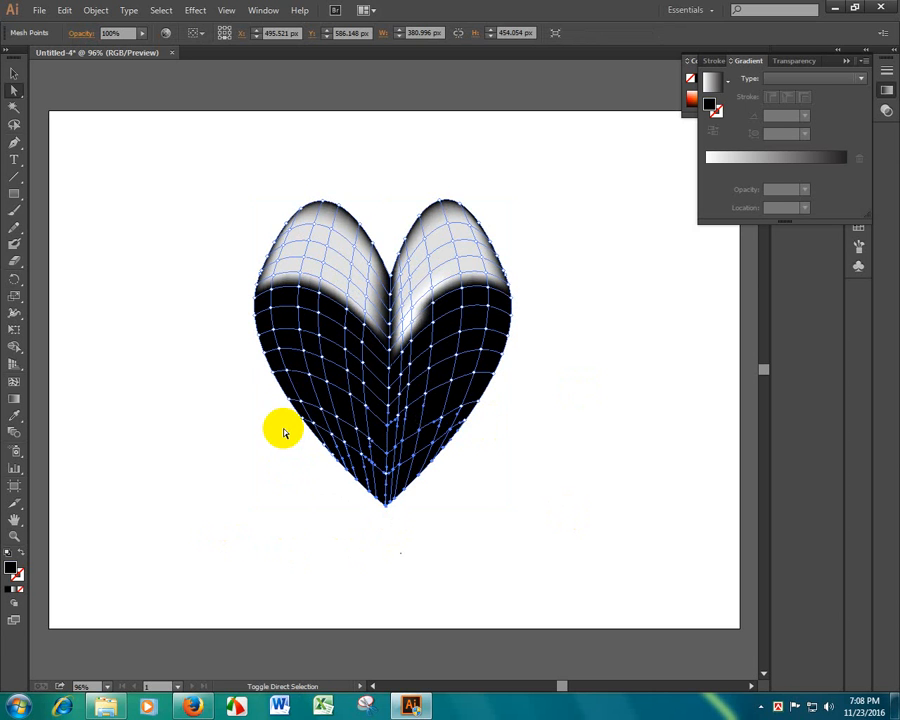
{"action": "left_click_drag", "start_coordinate": [283, 418], "coordinate": [354, 494]}
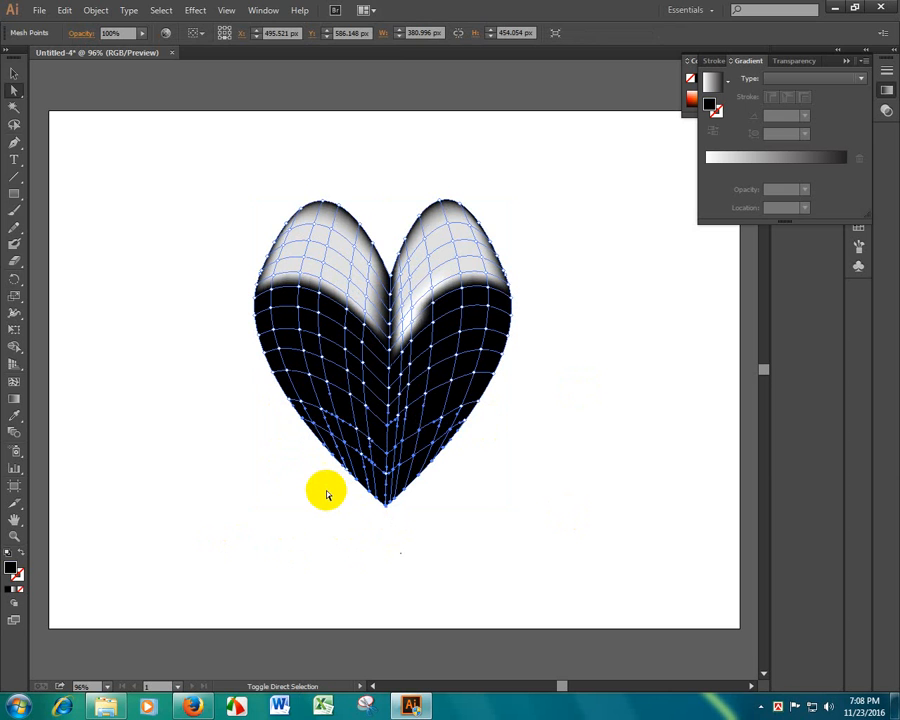
{"action": "double_click", "coordinate": [12, 569]}
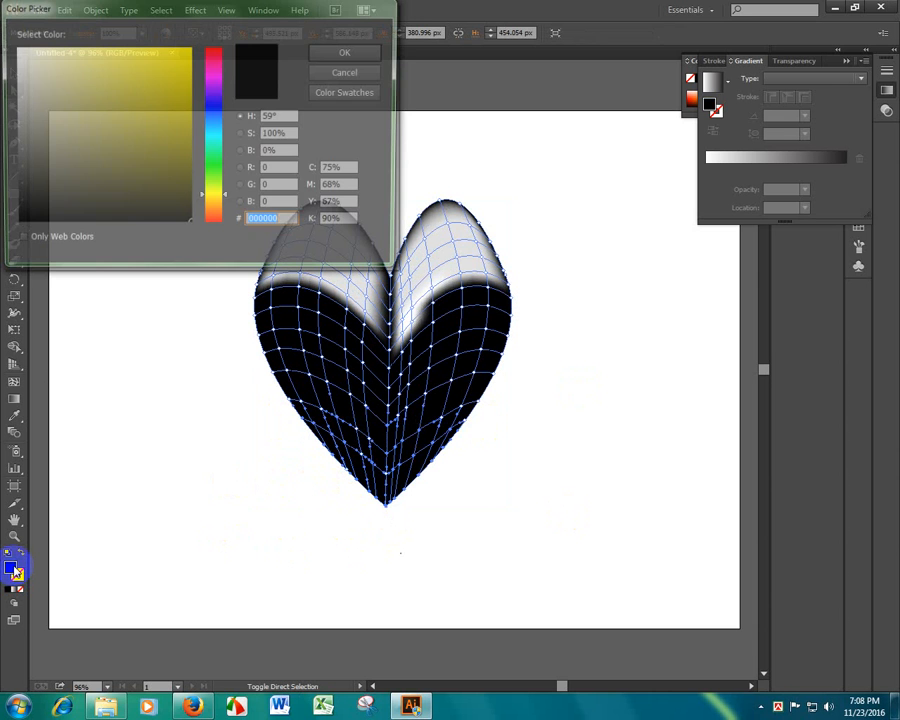
{"action": "left_click_drag", "start_coordinate": [30, 89], "coordinate": [13, 47]}
{"action": "left_click", "coordinate": [325, 60]}
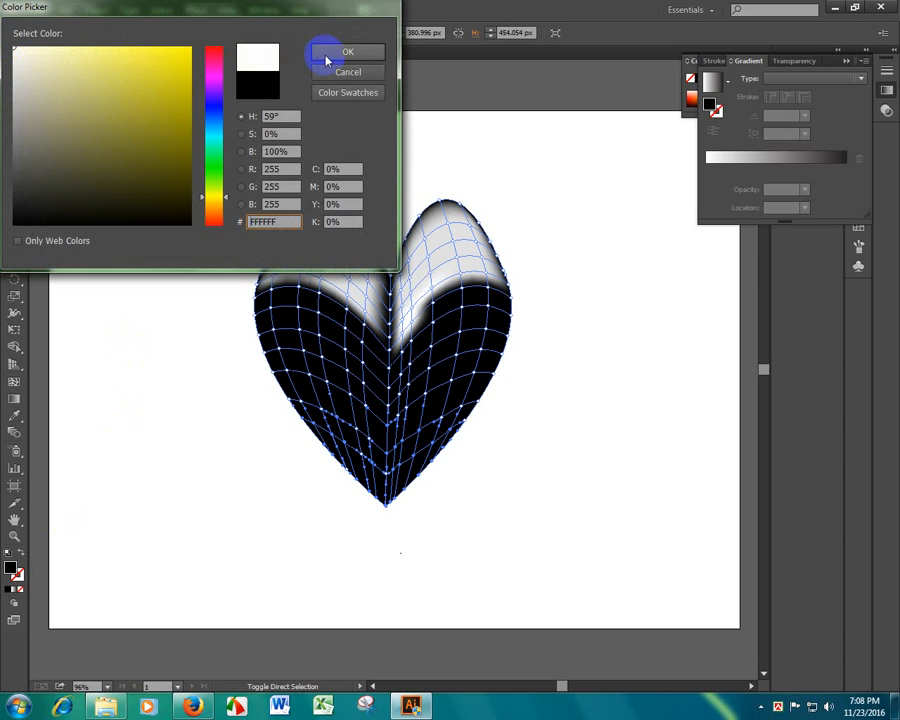
{"action": "left_click", "coordinate": [515, 373]}
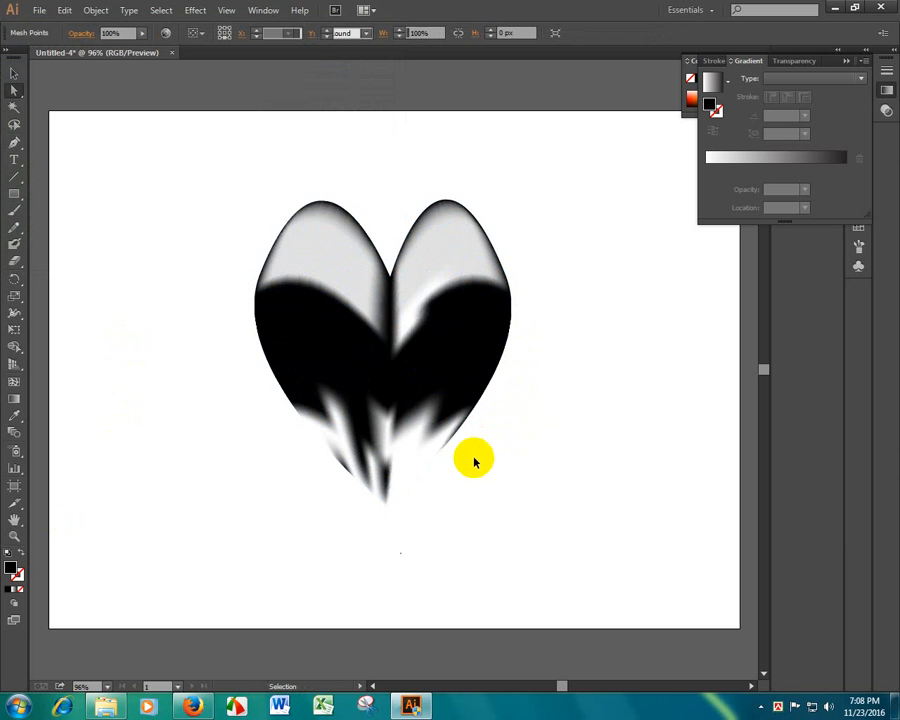
{"action": "key", "text": "ctrl+z"}
{"action": "left_click", "coordinate": [397, 490]}
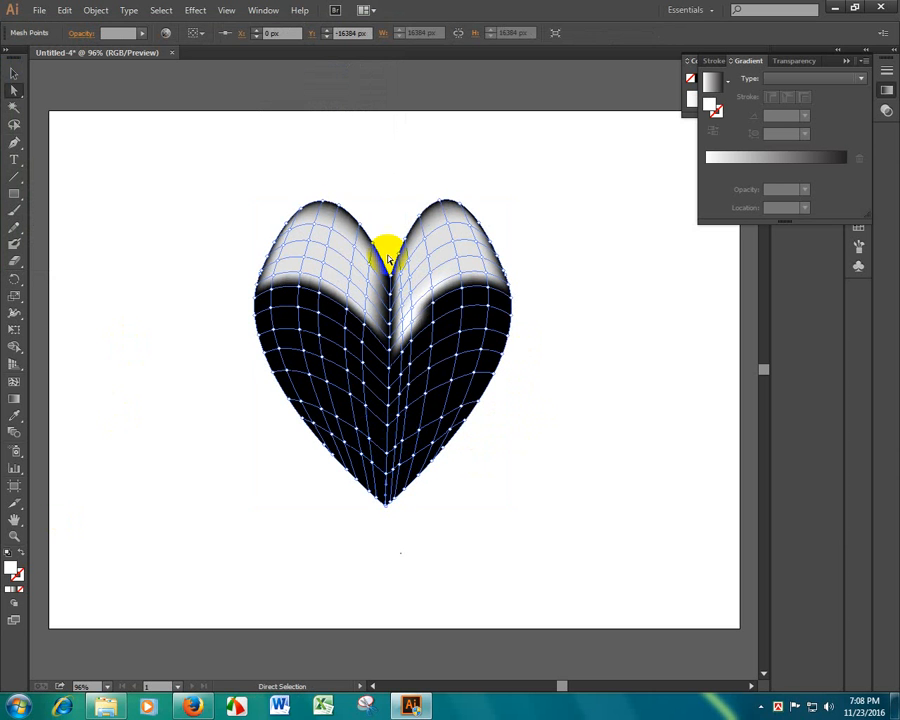
Step: Select the whole mesh heart and delete it from the artboard
{"action": "left_click", "coordinate": [251, 165]}
{"action": "left_click_drag", "start_coordinate": [251, 165], "coordinate": [567, 537]}
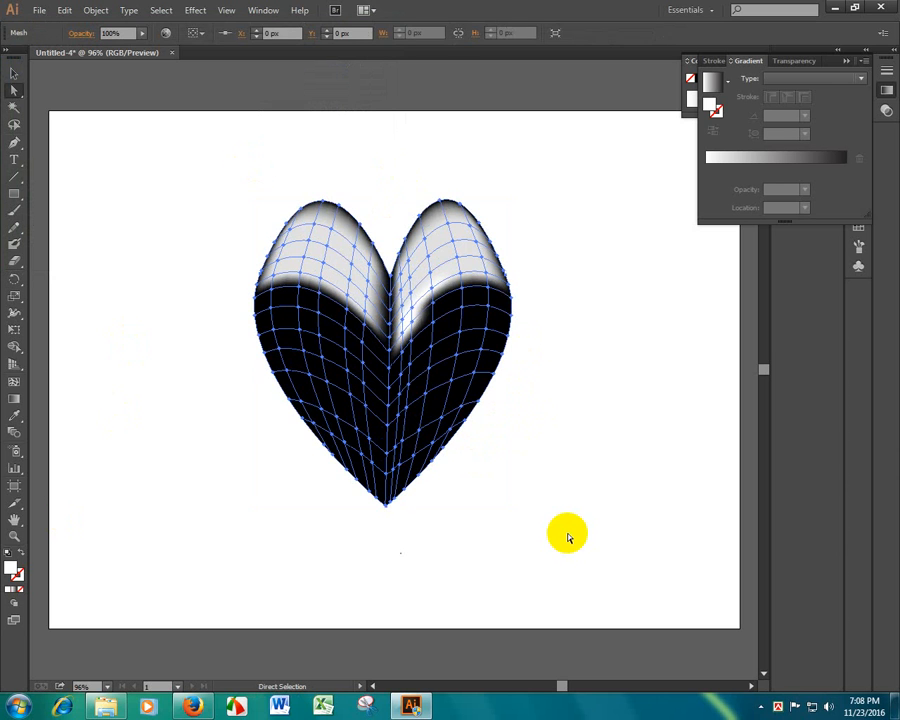
{"action": "left_click", "coordinate": [384, 286]}
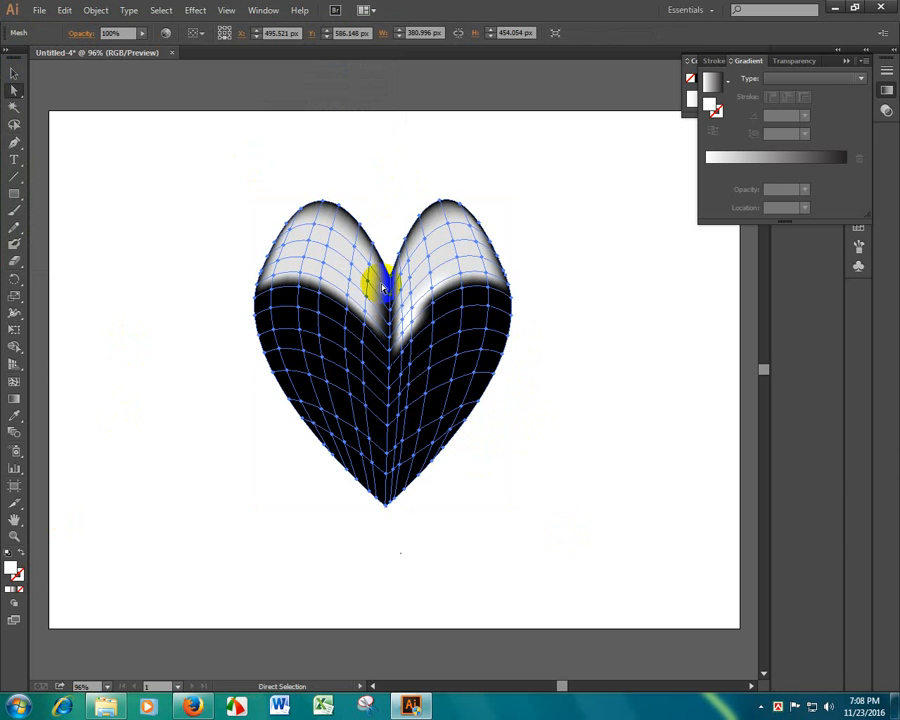
{"action": "key", "text": "Delete"}
Step: Draw a white rectangle in the middle of the artboard, divide it into a grid by adding scattered gradient mesh points, and deselect it
{"action": "left_click", "coordinate": [11, 195]}
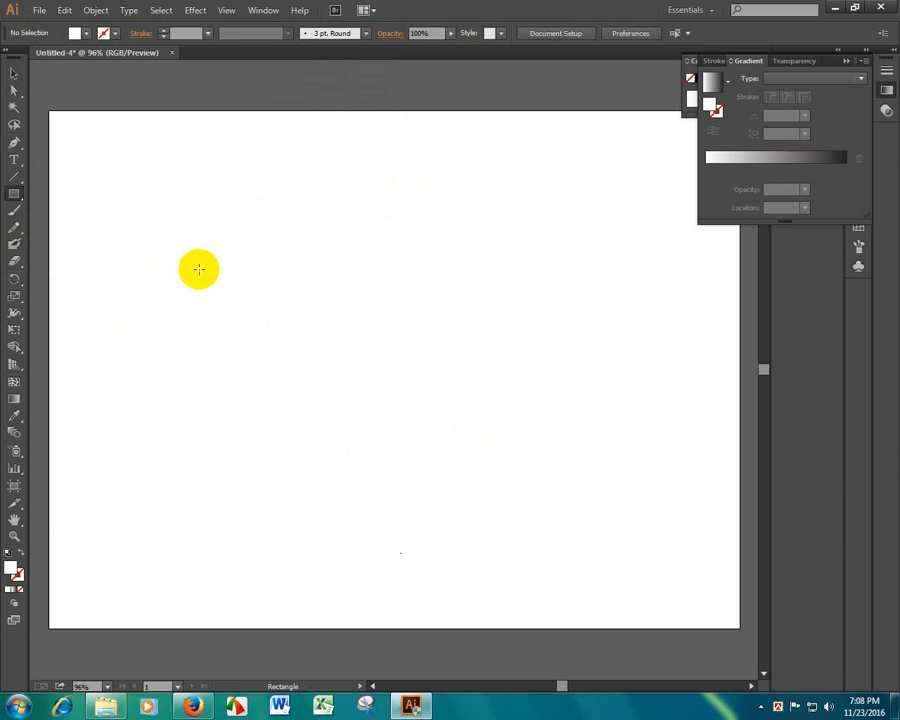
{"action": "left_click_drag", "start_coordinate": [262, 238], "coordinate": [523, 443]}
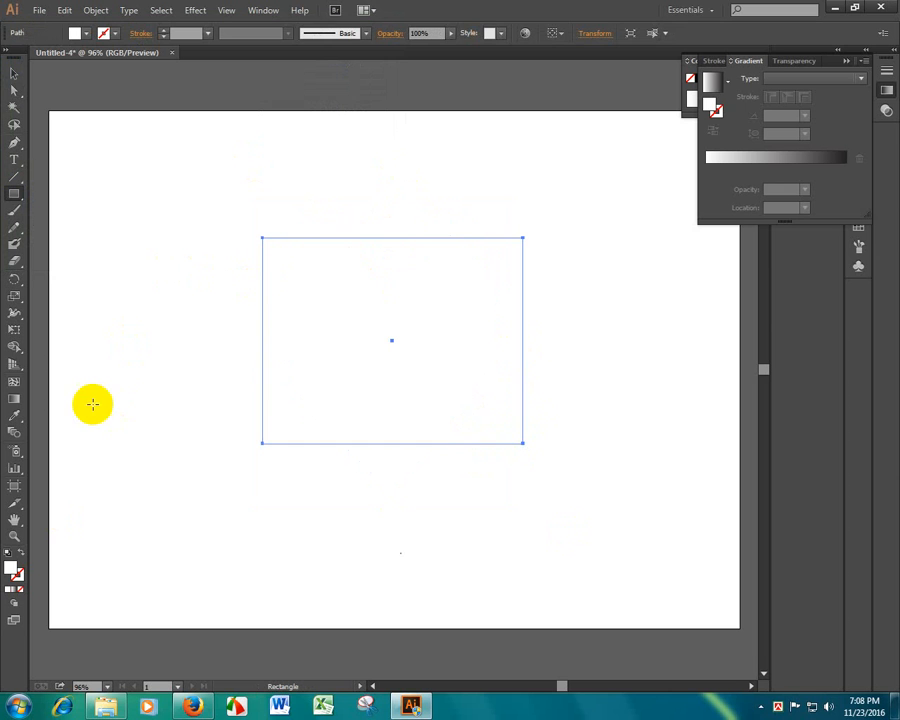
{"action": "left_click", "coordinate": [14, 381]}
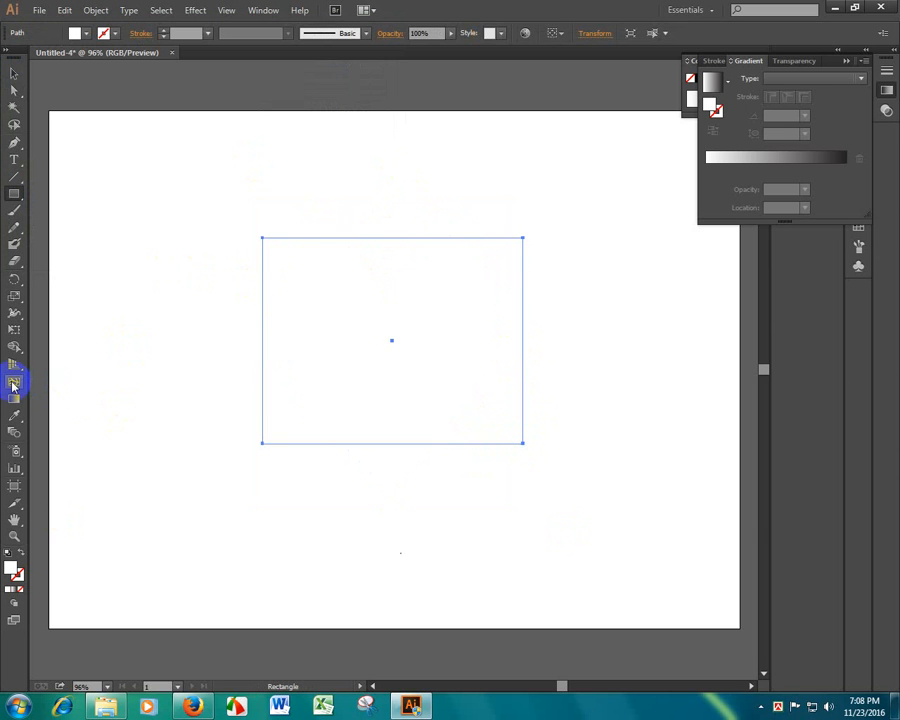
{"action": "left_click", "coordinate": [290, 269]}
{"action": "left_click", "coordinate": [329, 307]}
{"action": "left_click", "coordinate": [422, 336]}
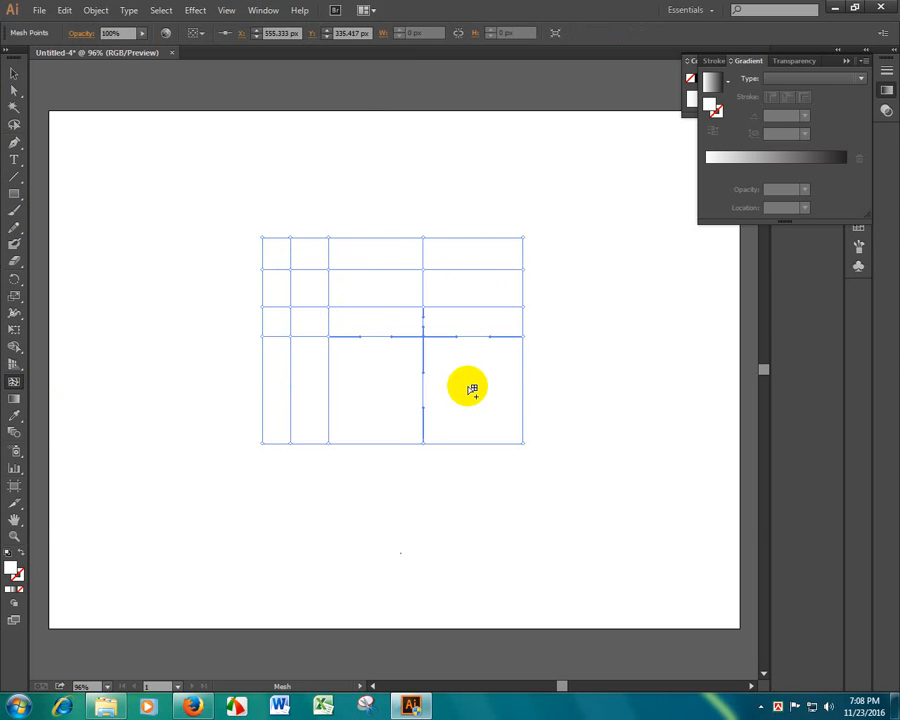
{"action": "left_click", "coordinate": [397, 384]}
{"action": "left_click", "coordinate": [478, 301]}
{"action": "left_click", "coordinate": [505, 419]}
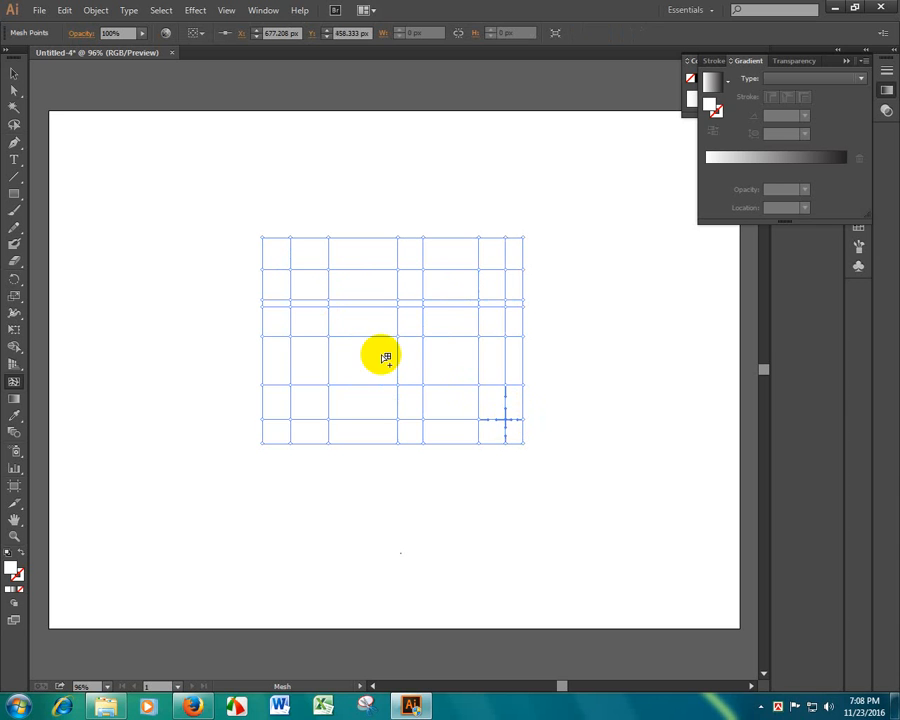
{"action": "left_click", "coordinate": [381, 355]}
{"action": "left_click", "coordinate": [14, 73]}
{"action": "left_click", "coordinate": [378, 405]}
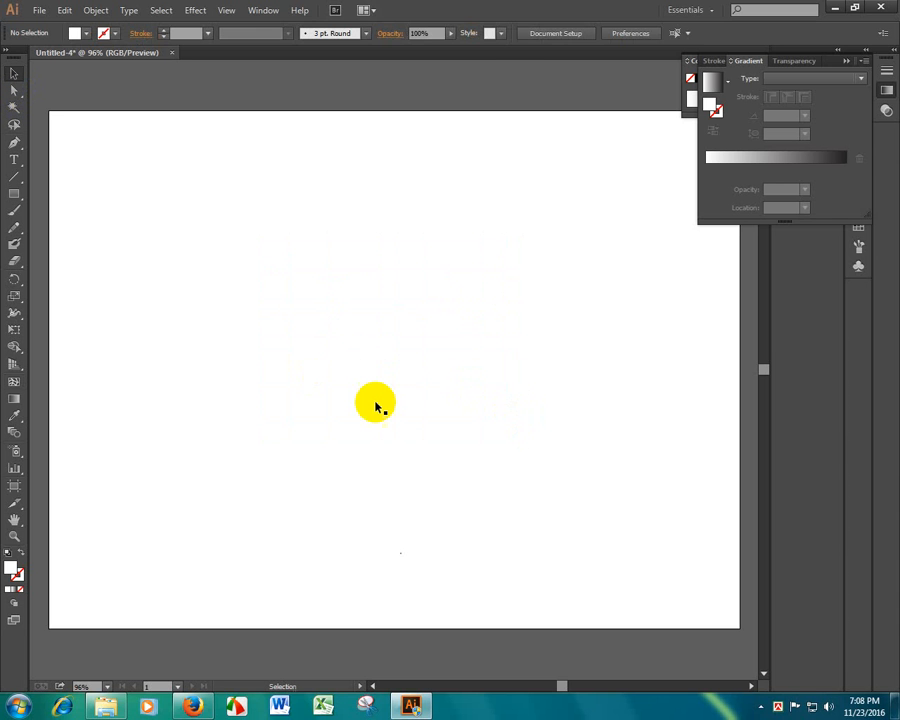
Step: Select the whole mesh rectangle, fill it with yellow FCF500, and deselect it
{"action": "left_click_drag", "start_coordinate": [544, 346], "coordinate": [311, 512]}
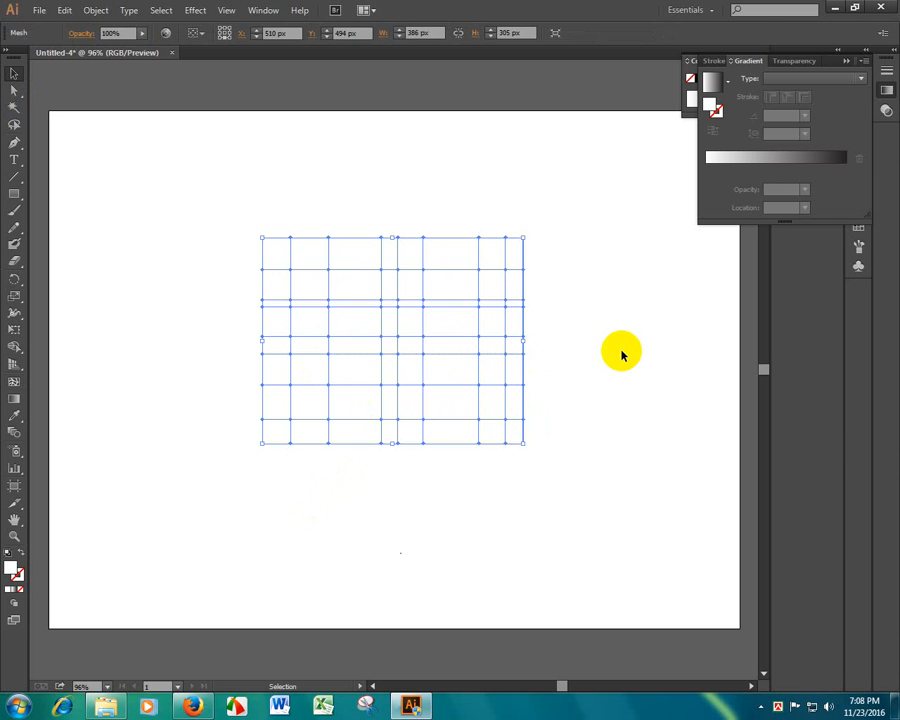
{"action": "left_click", "coordinate": [614, 357]}
{"action": "left_click_drag", "start_coordinate": [602, 328], "coordinate": [398, 566]}
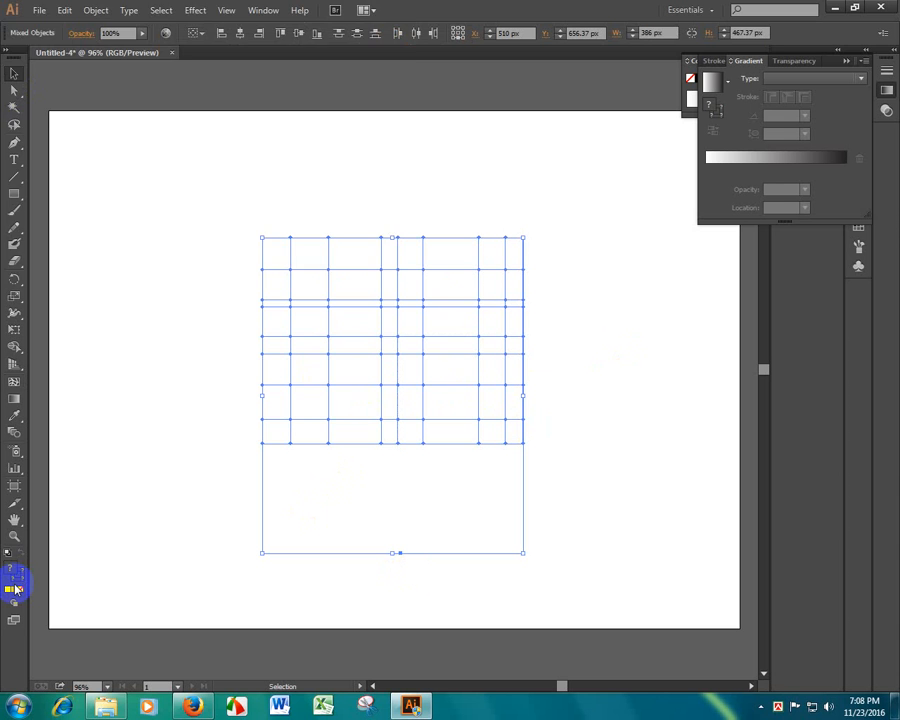
{"action": "double_click", "coordinate": [12, 589]}
{"action": "left_click", "coordinate": [192, 47]}
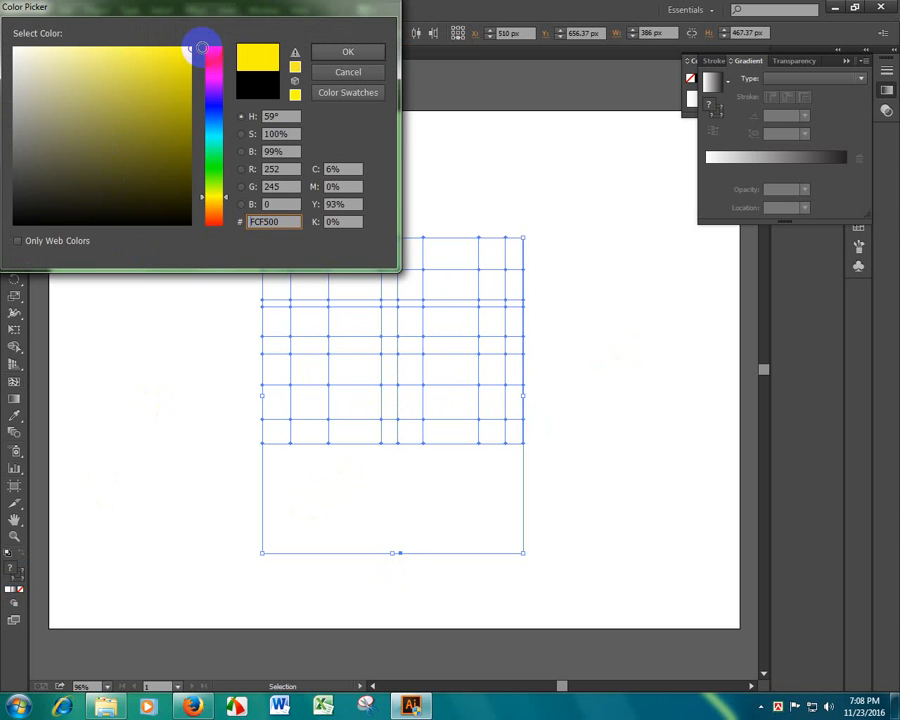
{"action": "left_click", "coordinate": [333, 50]}
{"action": "left_click", "coordinate": [141, 217]}
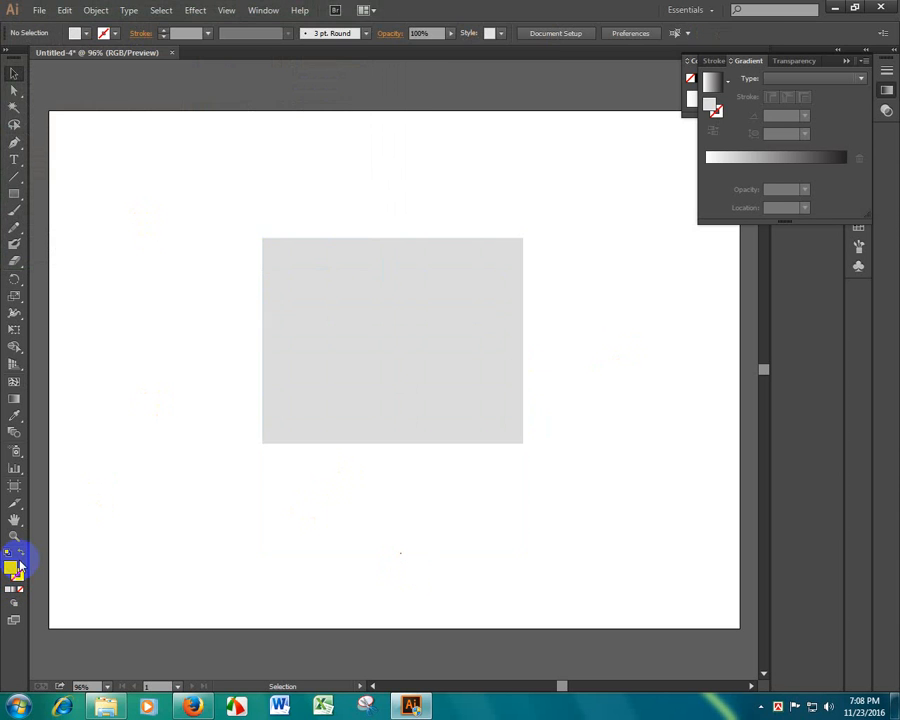
{"action": "double_click", "coordinate": [17, 567]}
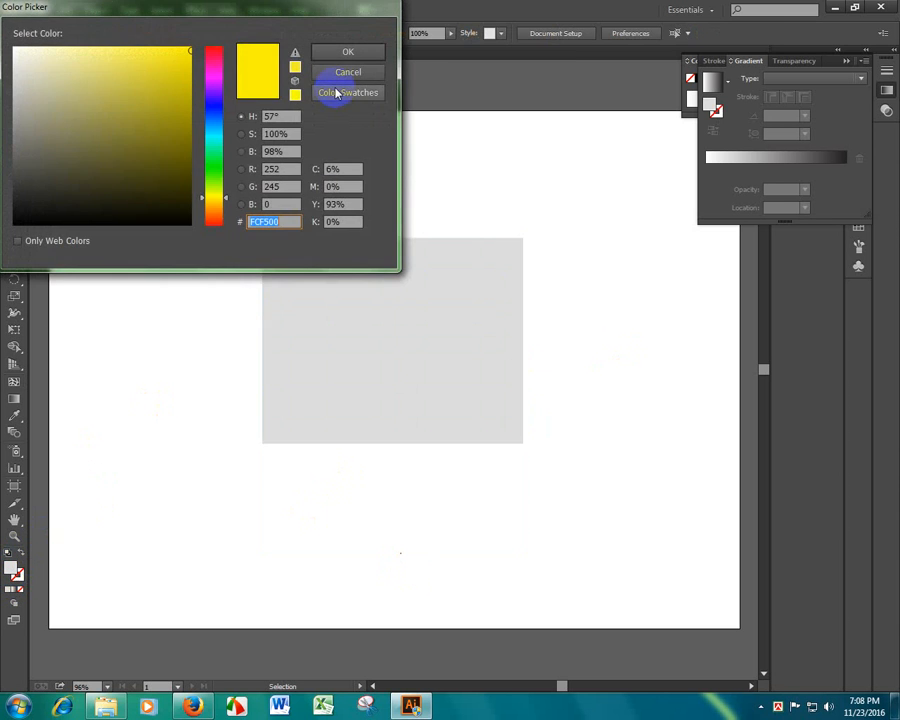
{"action": "left_click", "coordinate": [348, 72]}
{"action": "left_click_drag", "start_coordinate": [558, 374], "coordinate": [427, 490]}
{"action": "left_click", "coordinate": [566, 392]}
Step: Select the mesh points in the rectangle's lower-right area and recolour them yellow
{"action": "left_click", "coordinate": [14, 90]}
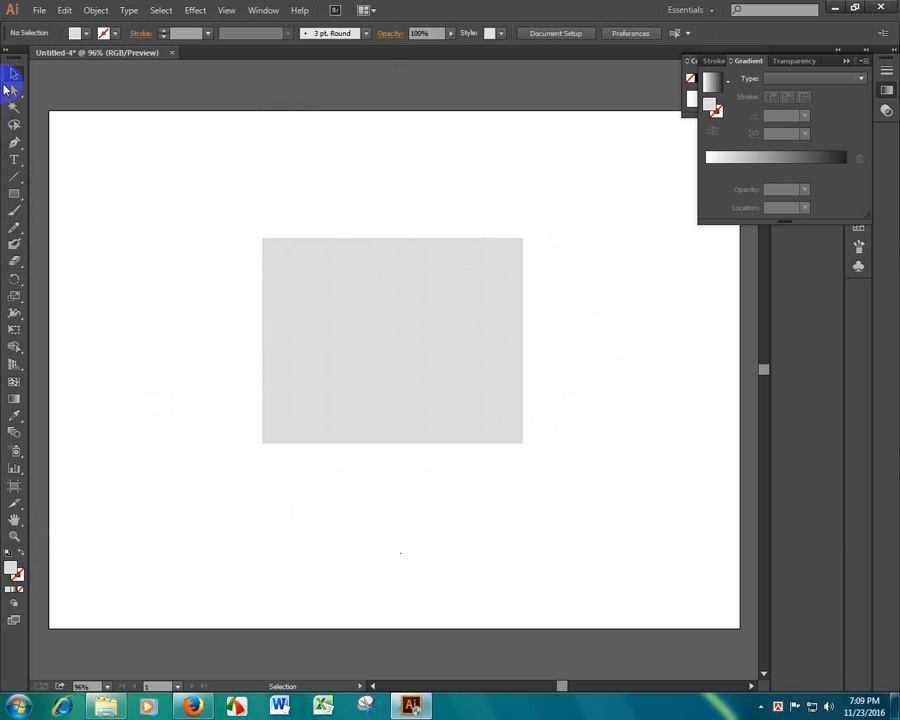
{"action": "left_click_drag", "start_coordinate": [552, 374], "coordinate": [424, 474]}
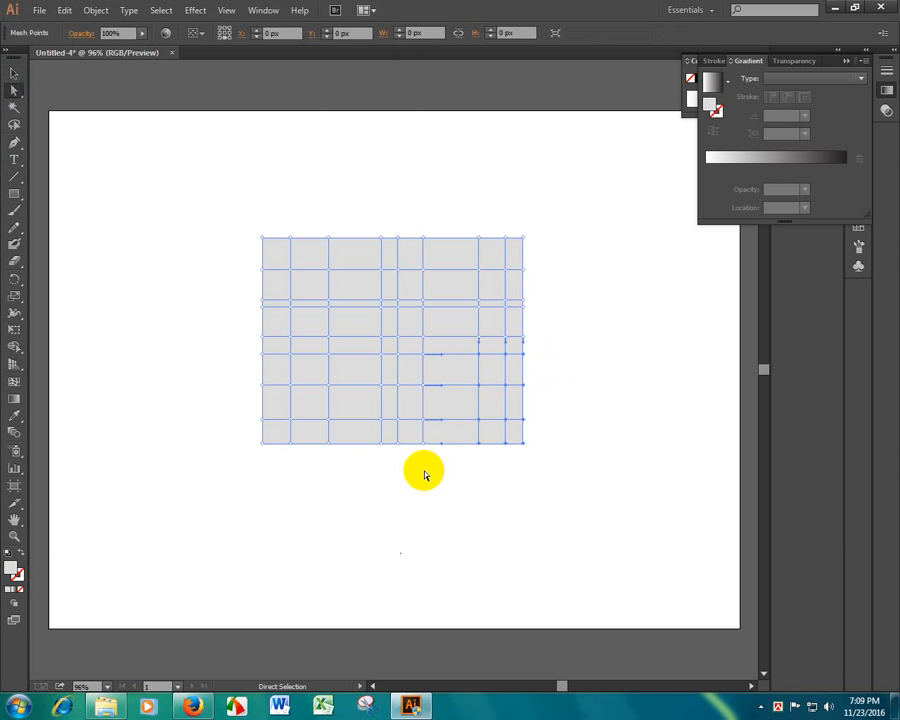
{"action": "double_click", "coordinate": [12, 569]}
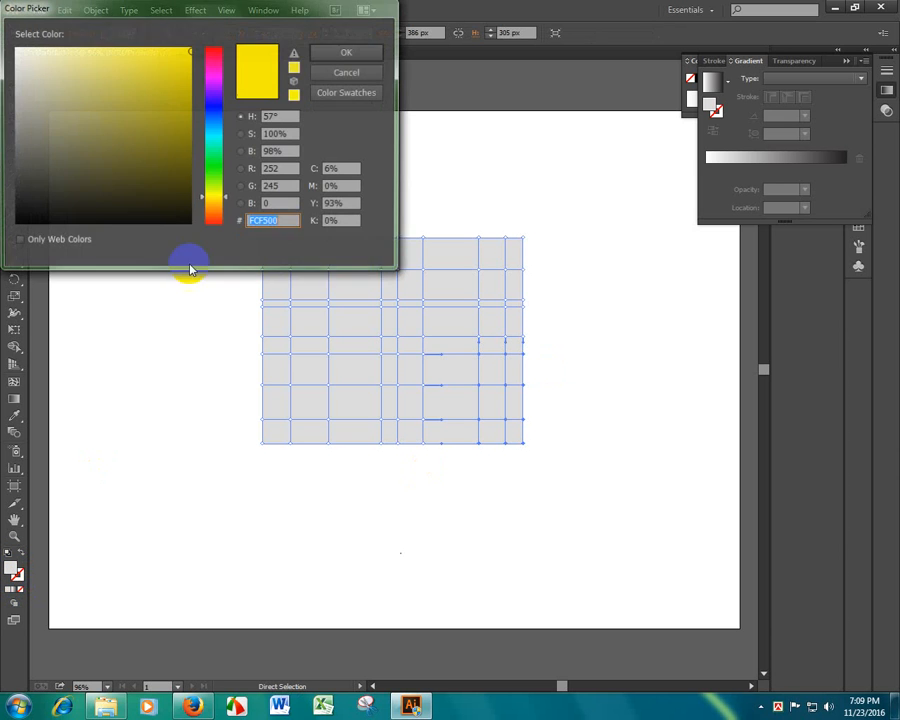
{"action": "left_click", "coordinate": [190, 52]}
{"action": "left_click", "coordinate": [348, 52]}
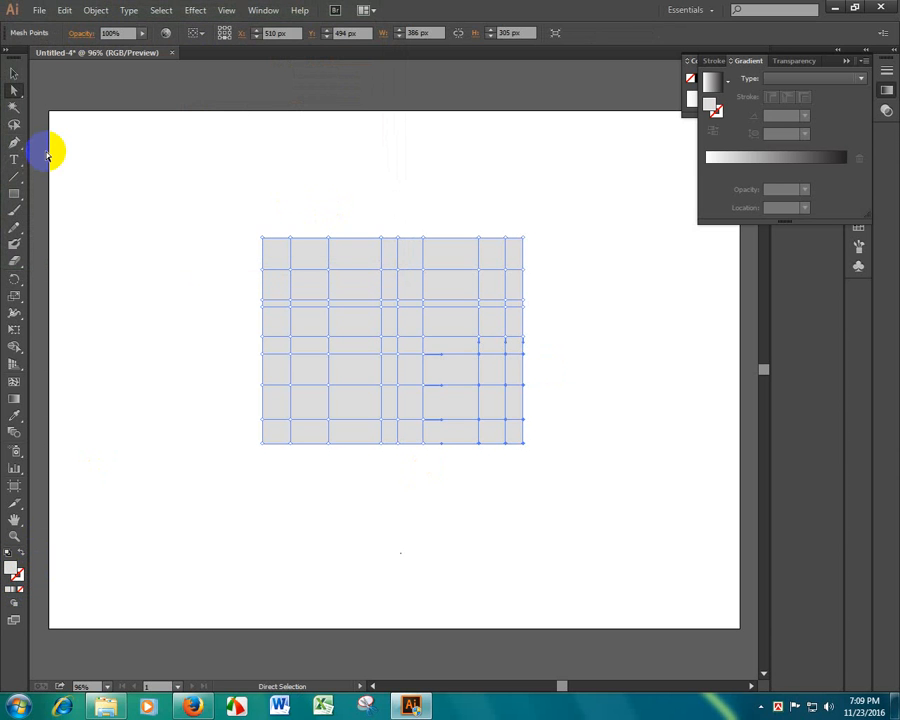
Step: Recolour the mesh points in the rectangle's lower-right corner blue 007EEF, and deselect the mesh
{"action": "left_click", "coordinate": [14, 88]}
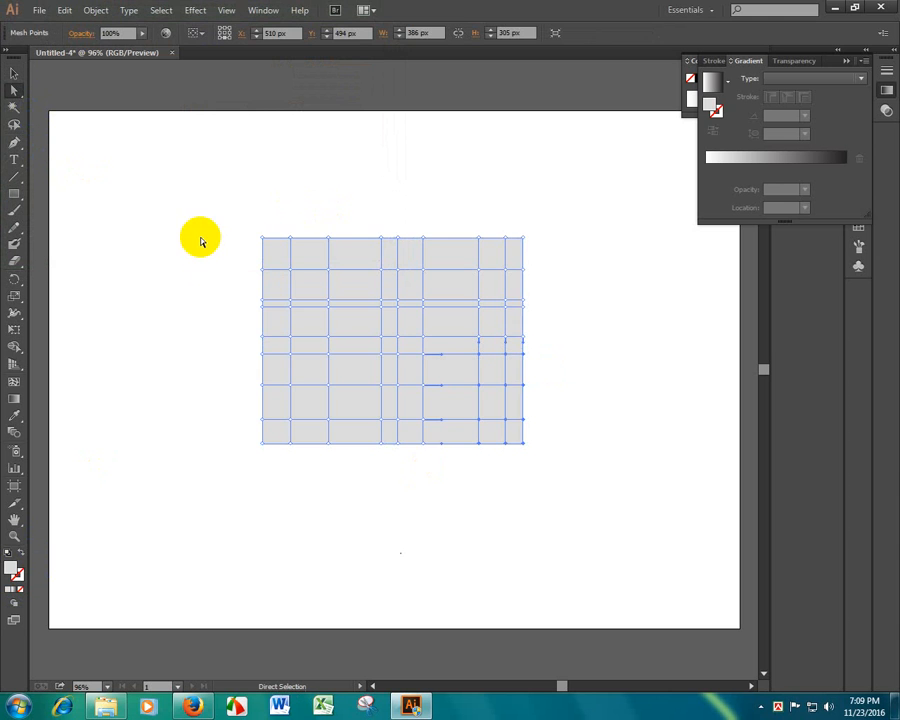
{"action": "left_click", "coordinate": [547, 388]}
{"action": "left_click_drag", "start_coordinate": [547, 388], "coordinate": [451, 435]}
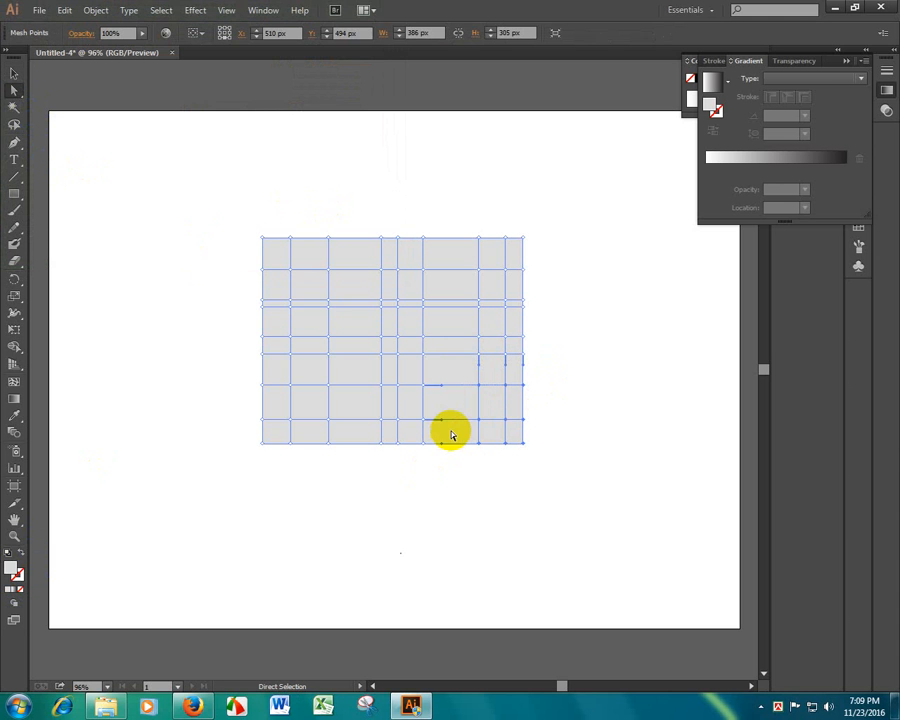
{"action": "left_click", "coordinate": [17, 573]}
{"action": "left_click", "coordinate": [10, 572]}
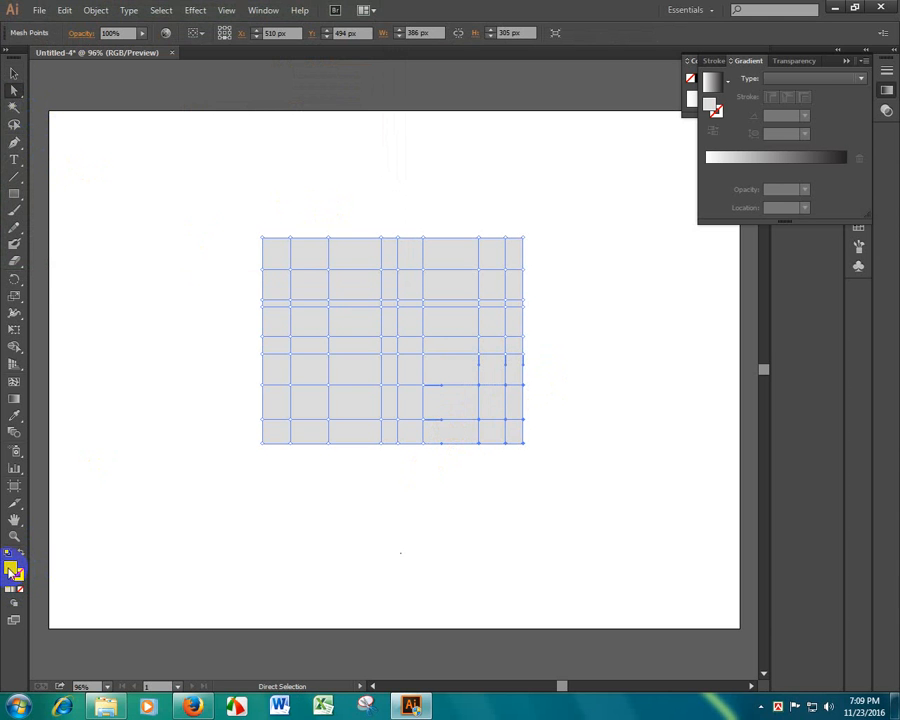
{"action": "double_click", "coordinate": [10, 572]}
{"action": "left_click_drag", "start_coordinate": [92, 188], "coordinate": [158, 66]}
{"action": "left_click_drag", "start_coordinate": [220, 111], "coordinate": [220, 121]}
{"action": "left_click", "coordinate": [190, 58]}
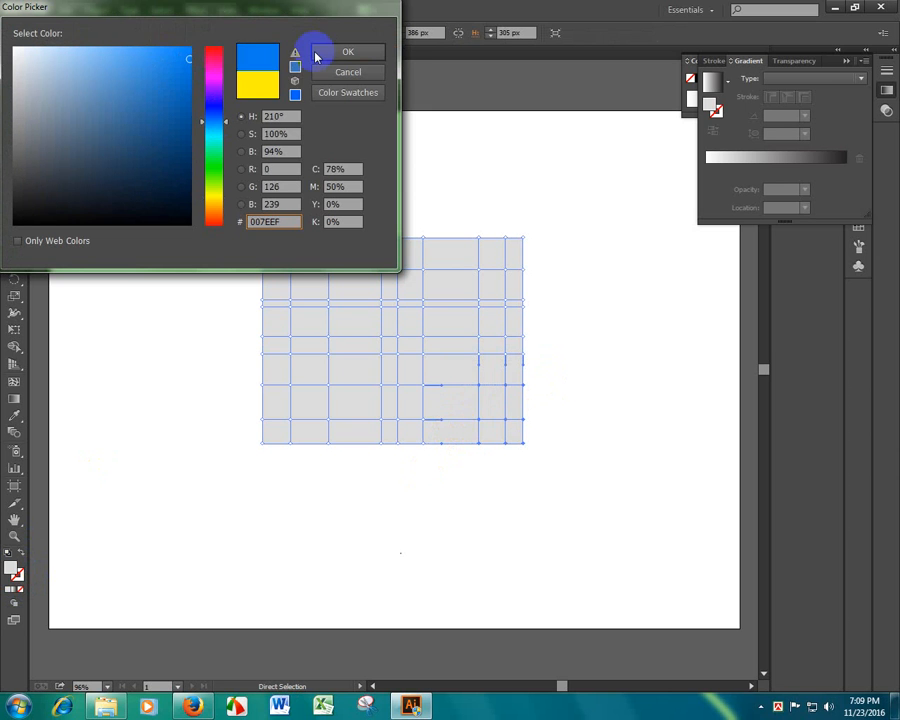
{"action": "left_click", "coordinate": [316, 52]}
{"action": "left_click", "coordinate": [223, 374]}
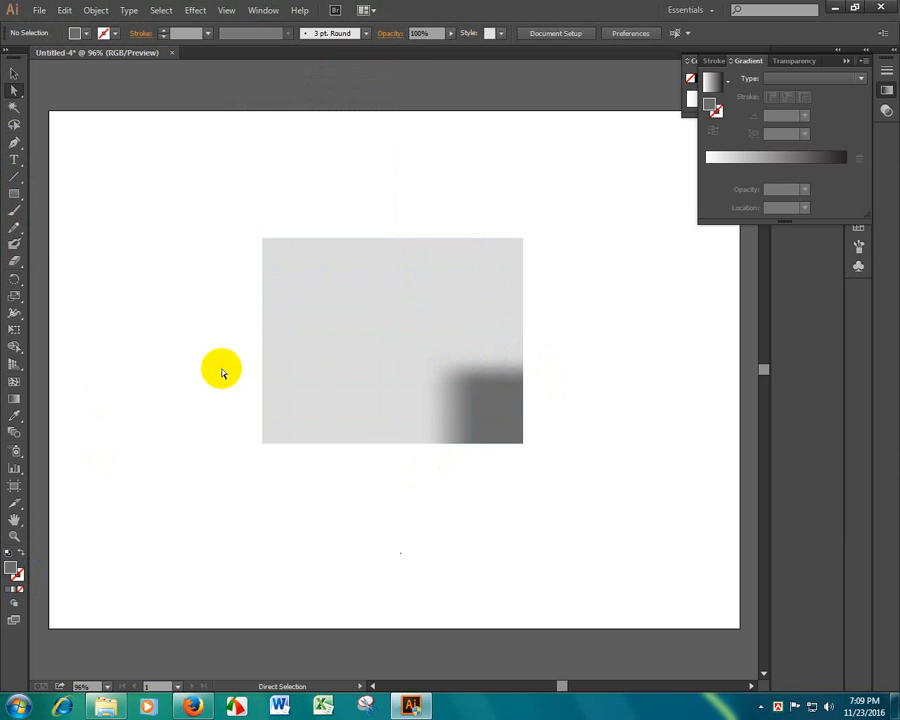
Step: Recolour the mesh points in the rectangle's upper-left area, and deselect the mesh
{"action": "left_click_drag", "start_coordinate": [243, 217], "coordinate": [332, 345]}
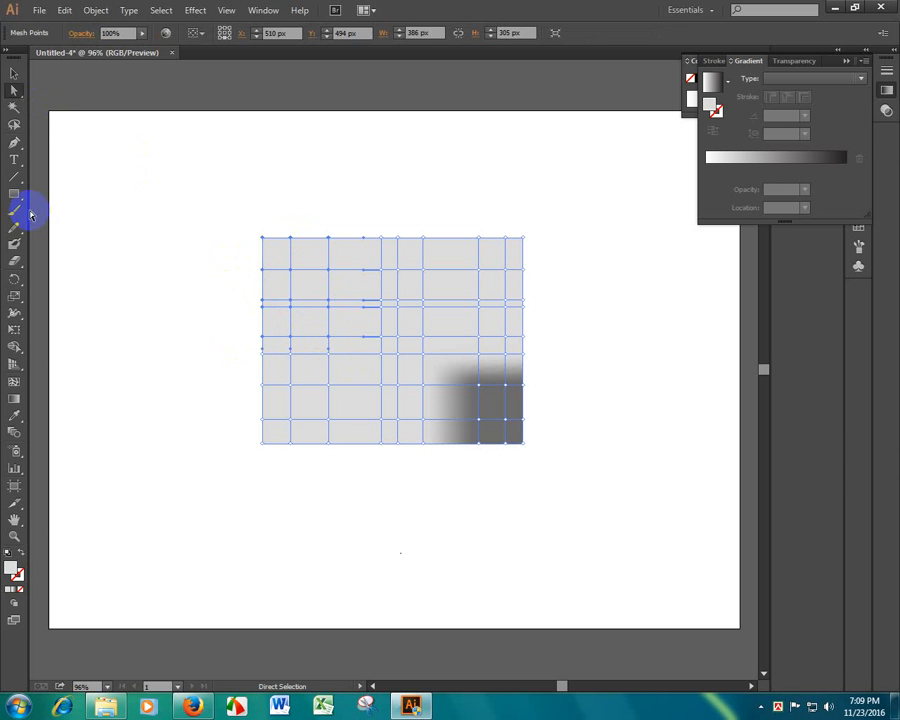
{"action": "left_click", "coordinate": [12, 567]}
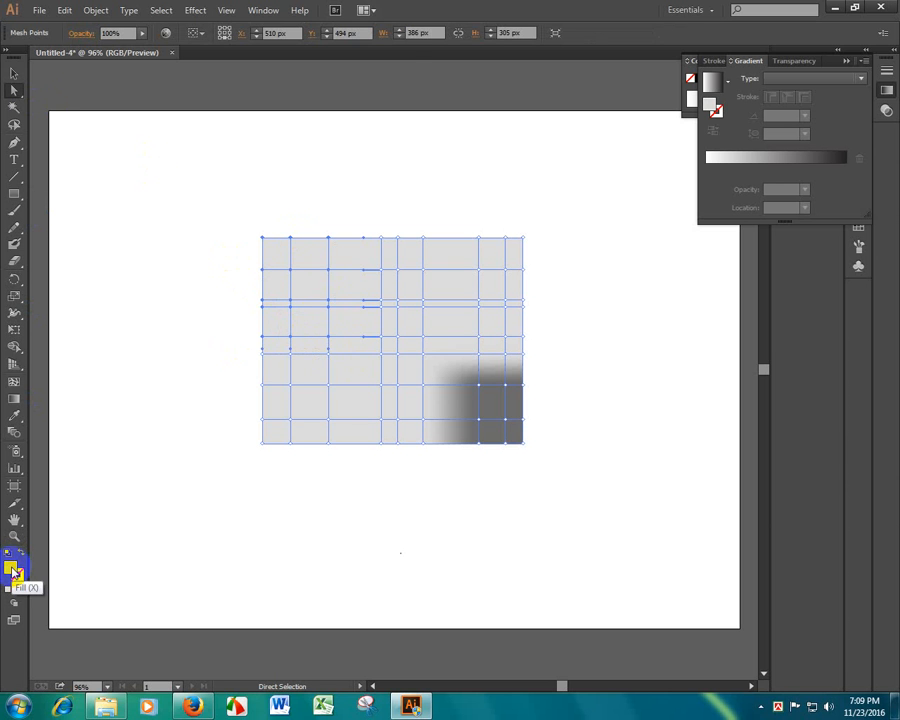
{"action": "left_click", "coordinate": [348, 53]}
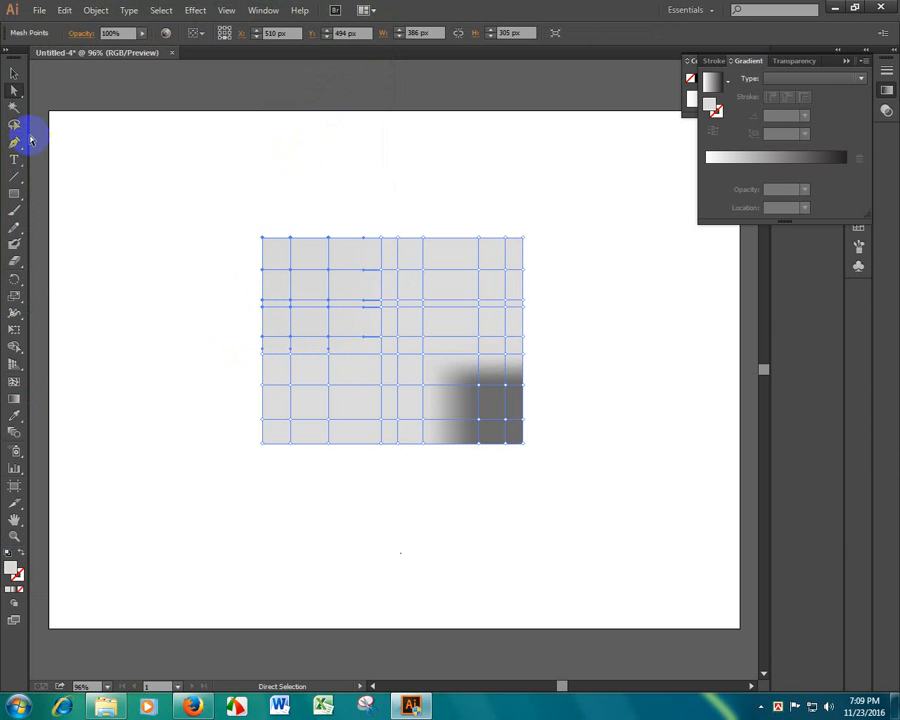
{"action": "left_click", "coordinate": [14, 73]}
{"action": "left_click", "coordinate": [124, 164]}
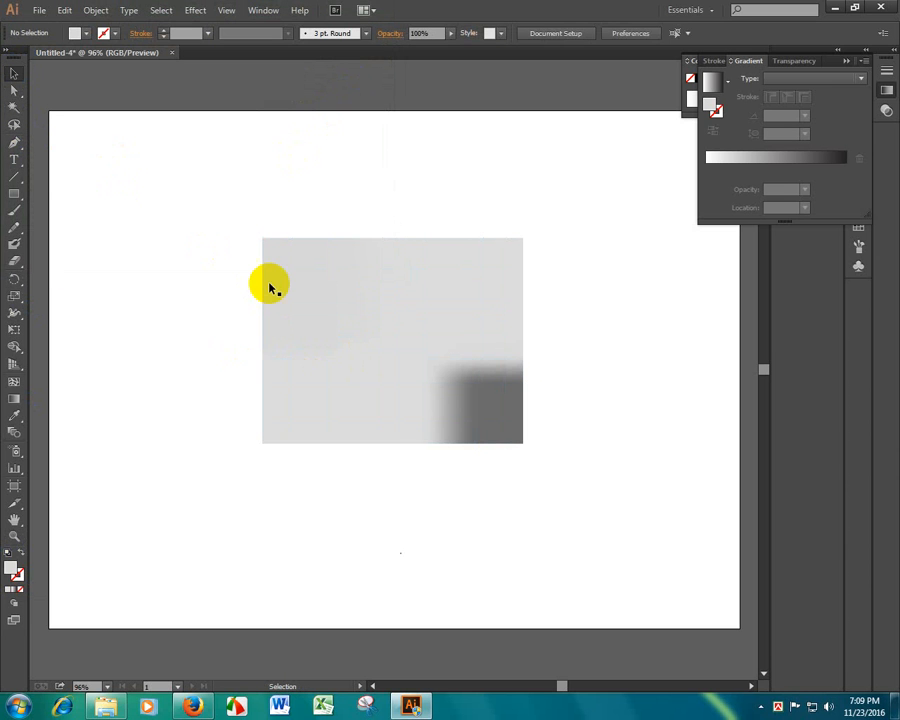
Step: Select several mesh points and patches around the dark lower-right corner of the rectangle and recolour them black
{"action": "left_click", "coordinate": [501, 429]}
{"action": "left_click", "coordinate": [14, 90]}
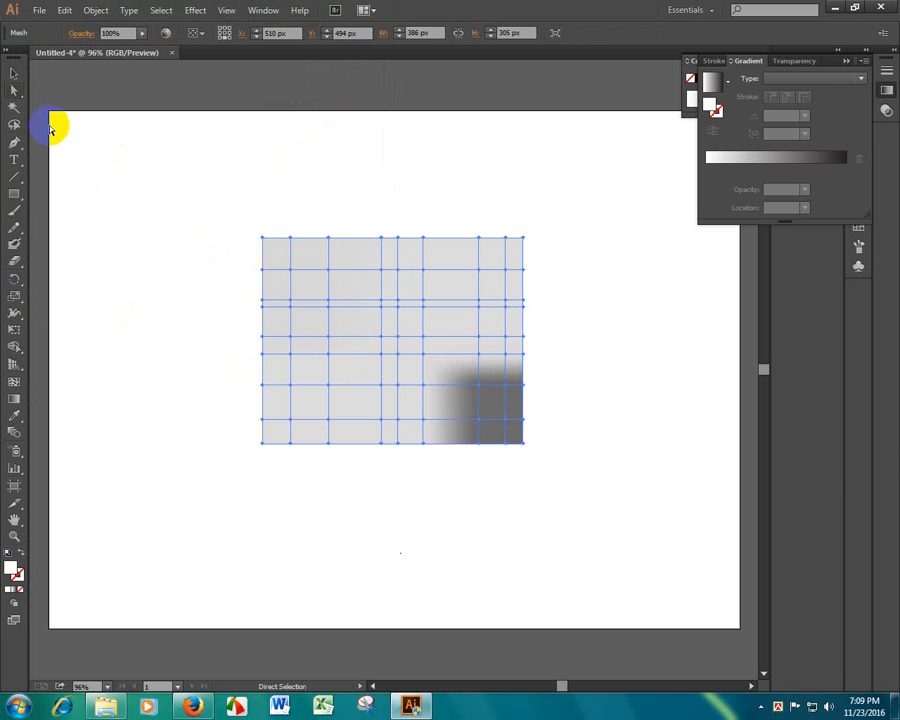
{"action": "left_click", "coordinate": [579, 374]}
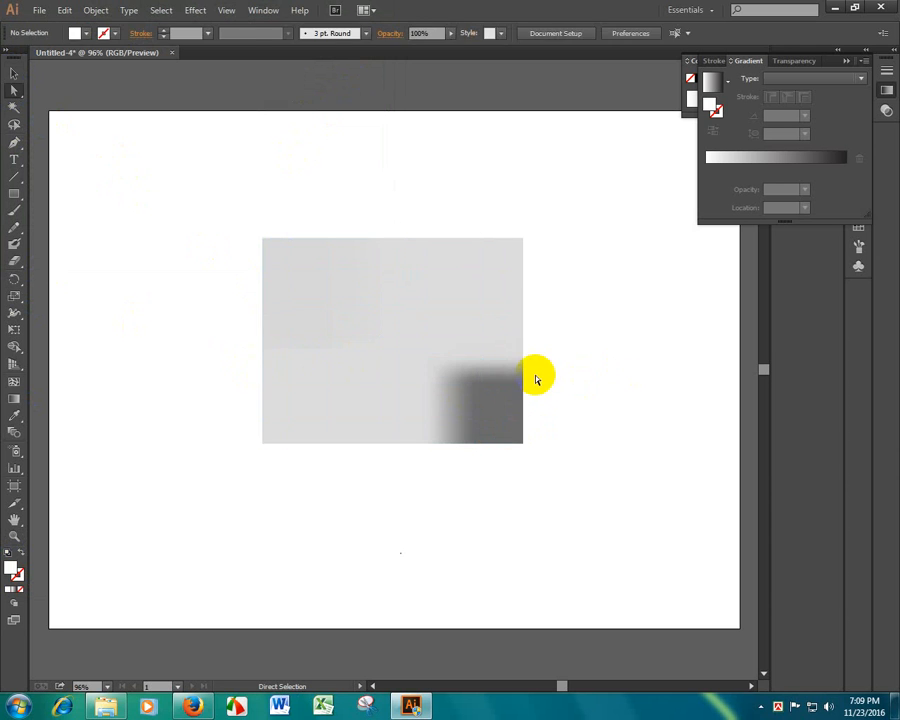
{"action": "left_click", "coordinate": [506, 383]}
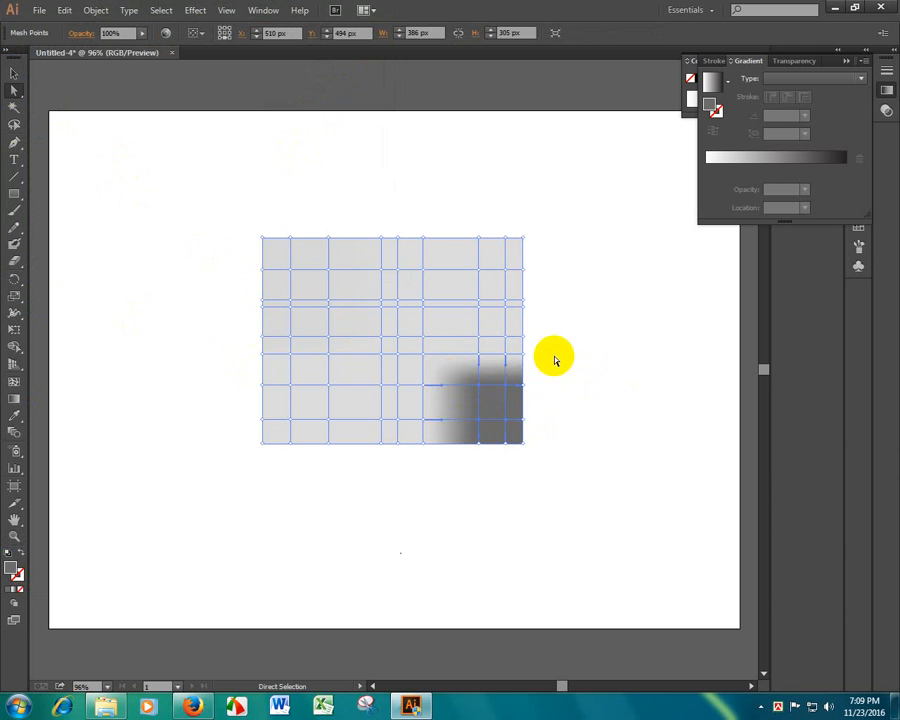
{"action": "left_click", "coordinate": [552, 357]}
{"action": "left_click", "coordinate": [499, 404]}
{"action": "left_click", "coordinate": [466, 362], "text": "shift"}
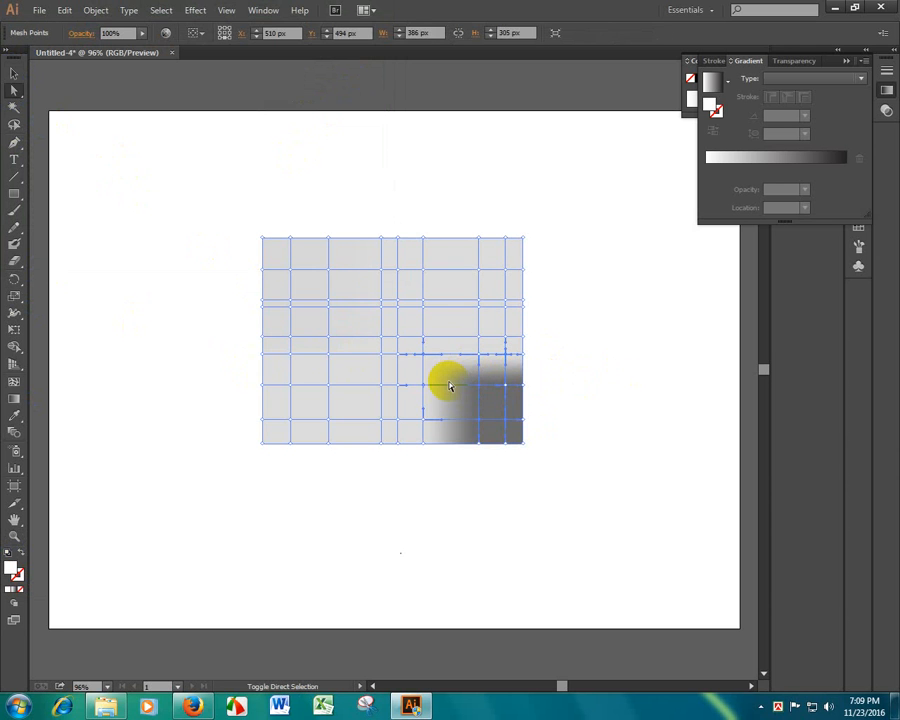
{"action": "left_click", "coordinate": [452, 385], "text": "shift"}
{"action": "left_click", "coordinate": [435, 432], "text": "shift"}
{"action": "left_click", "coordinate": [425, 388], "text": "shift"}
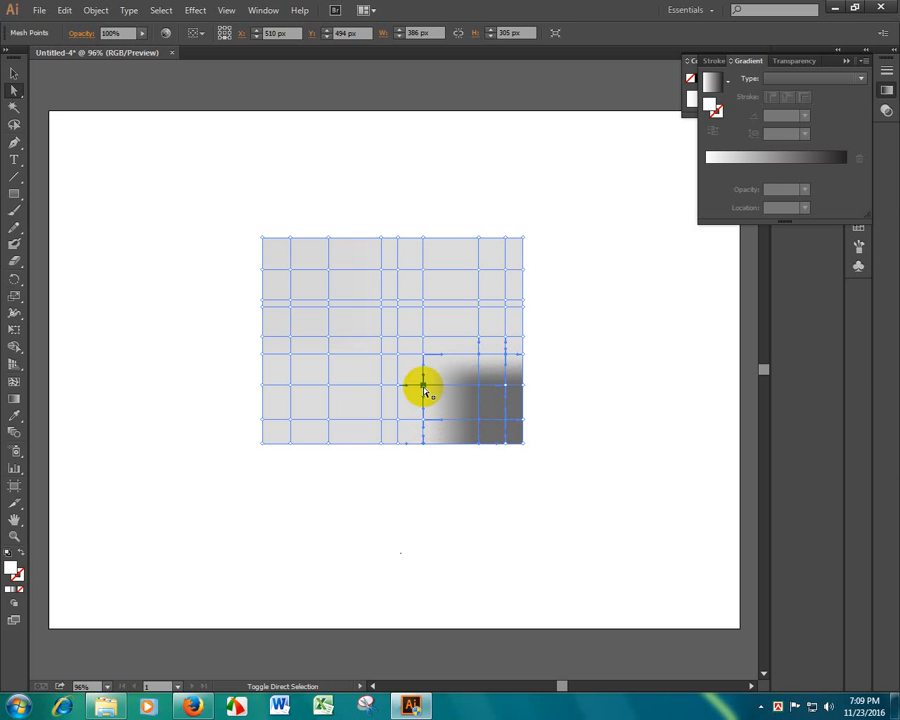
{"action": "double_click", "coordinate": [12, 572]}
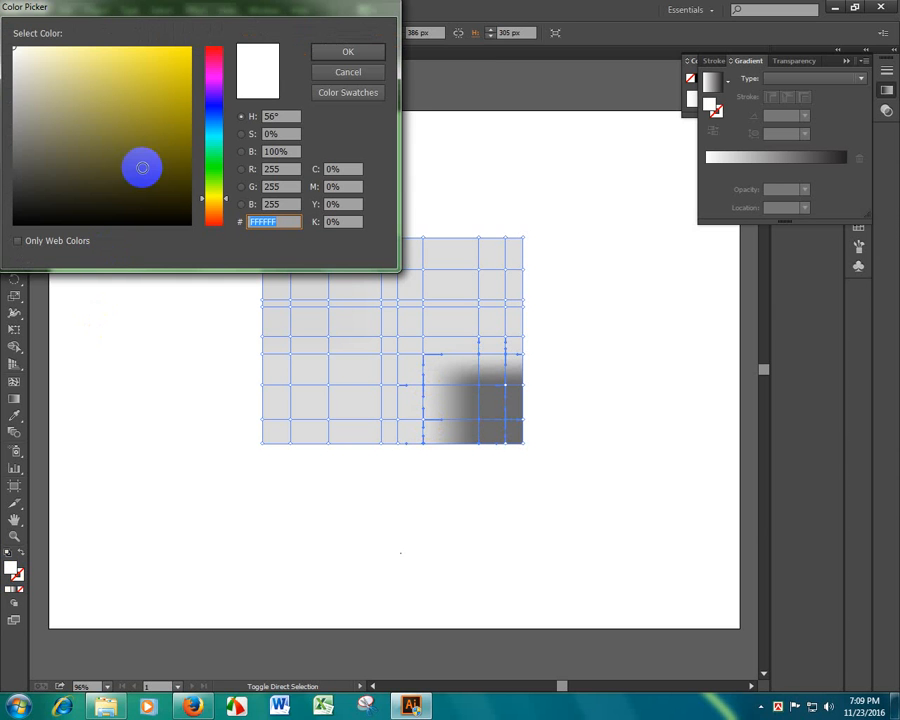
{"action": "left_click_drag", "start_coordinate": [140, 164], "coordinate": [206, 234]}
{"action": "left_click", "coordinate": [342, 56]}
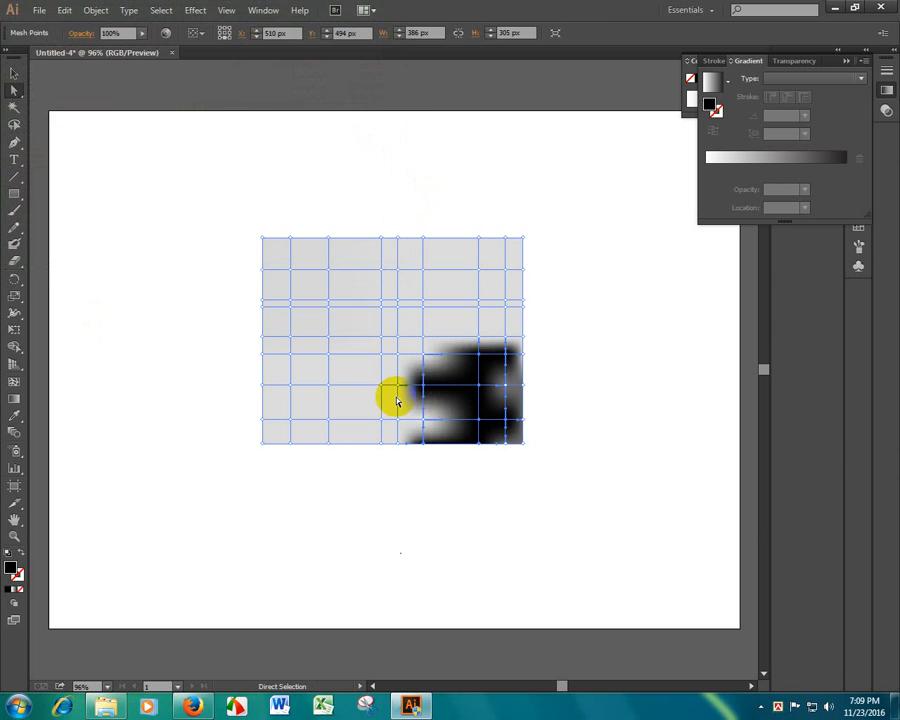
Step: Select several mesh patches in the left half of the rectangle and recolour them white
{"action": "left_click", "coordinate": [307, 354], "text": "shift"}
{"action": "left_click", "coordinate": [316, 286], "text": "shift"}
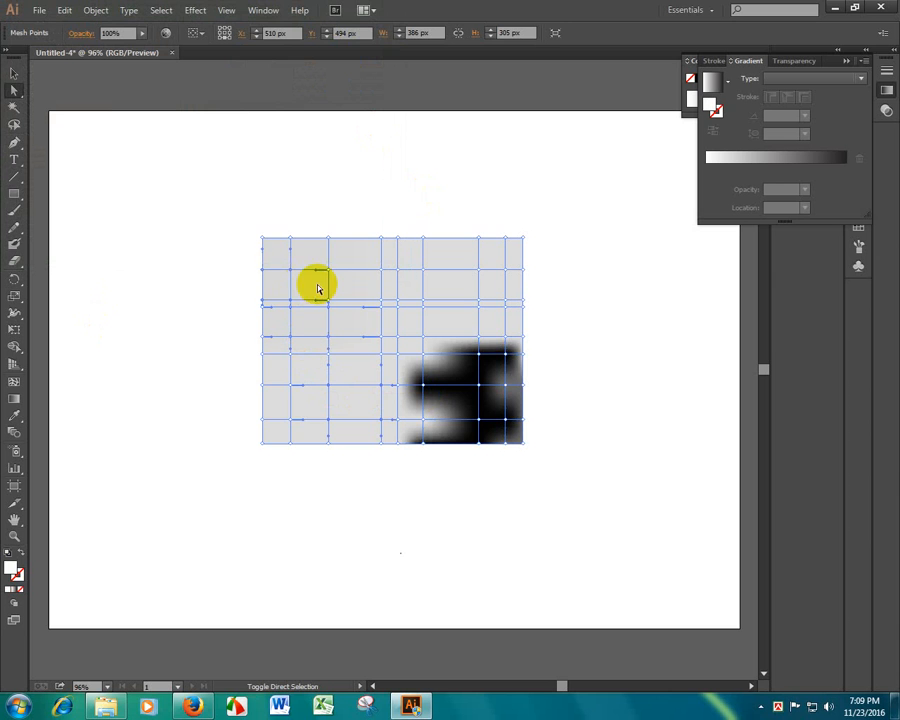
{"action": "left_click", "coordinate": [362, 282], "text": "shift"}
{"action": "double_click", "coordinate": [18, 578]}
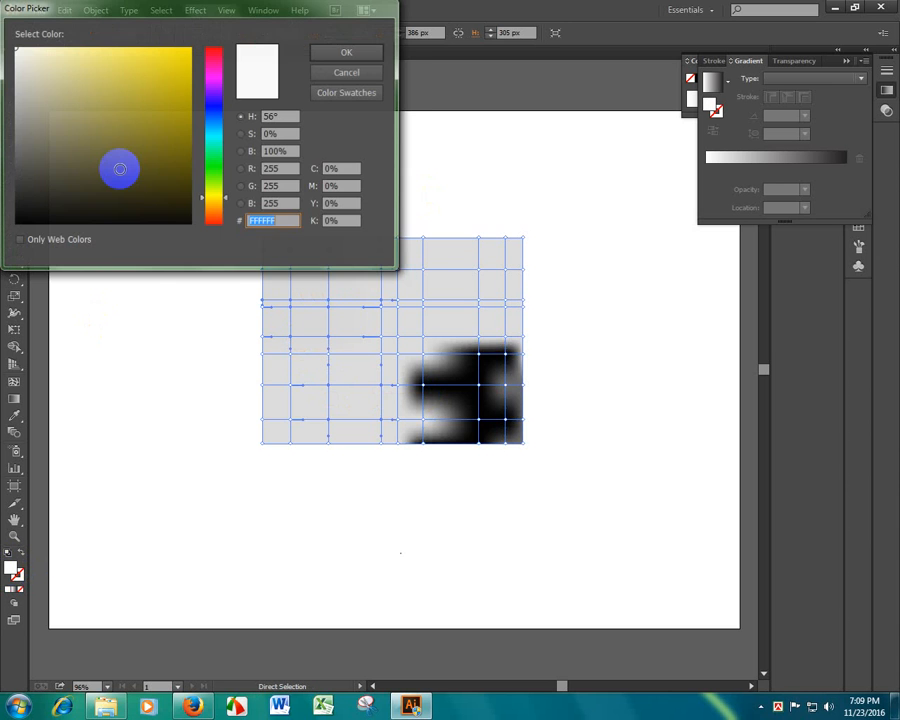
{"action": "left_click", "coordinate": [347, 51]}
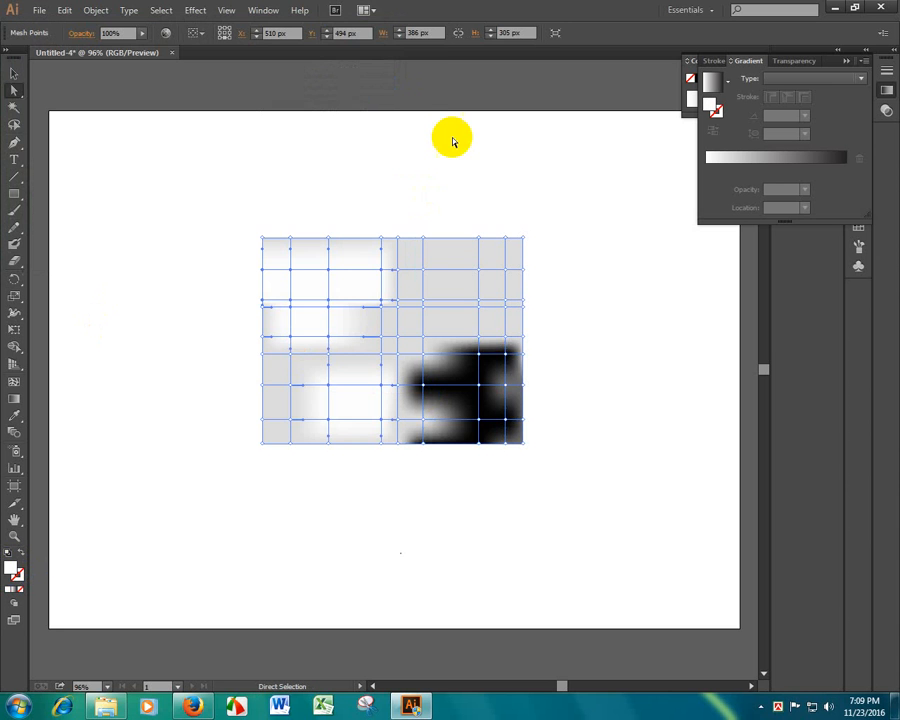
Step: Recolour the selected left-half mesh patches yellow, and deselect the mesh
{"action": "double_click", "coordinate": [12, 562]}
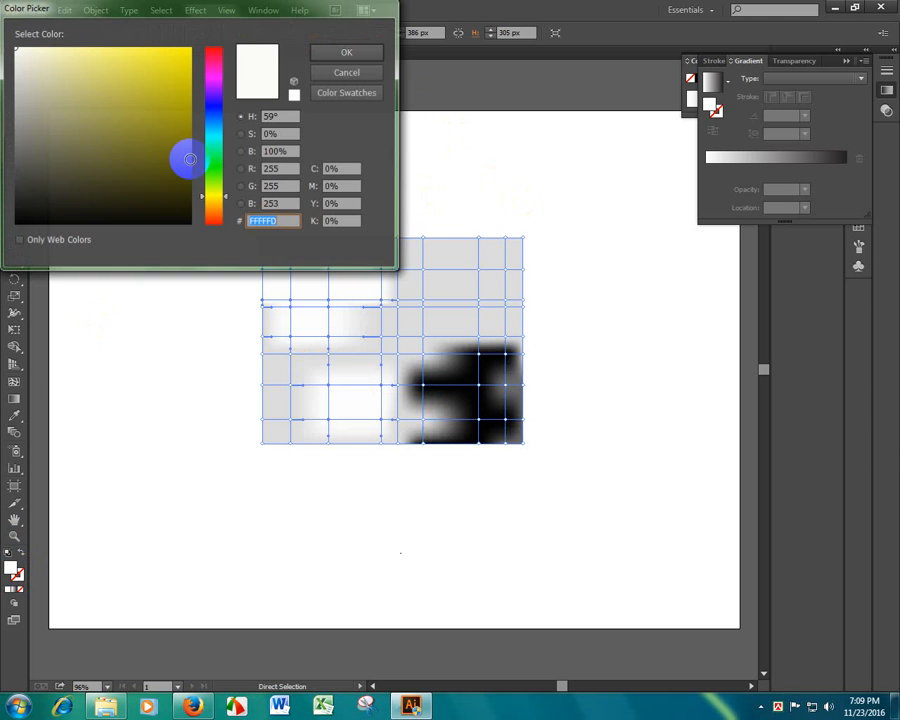
{"action": "left_click", "coordinate": [187, 56]}
{"action": "left_click", "coordinate": [347, 52]}
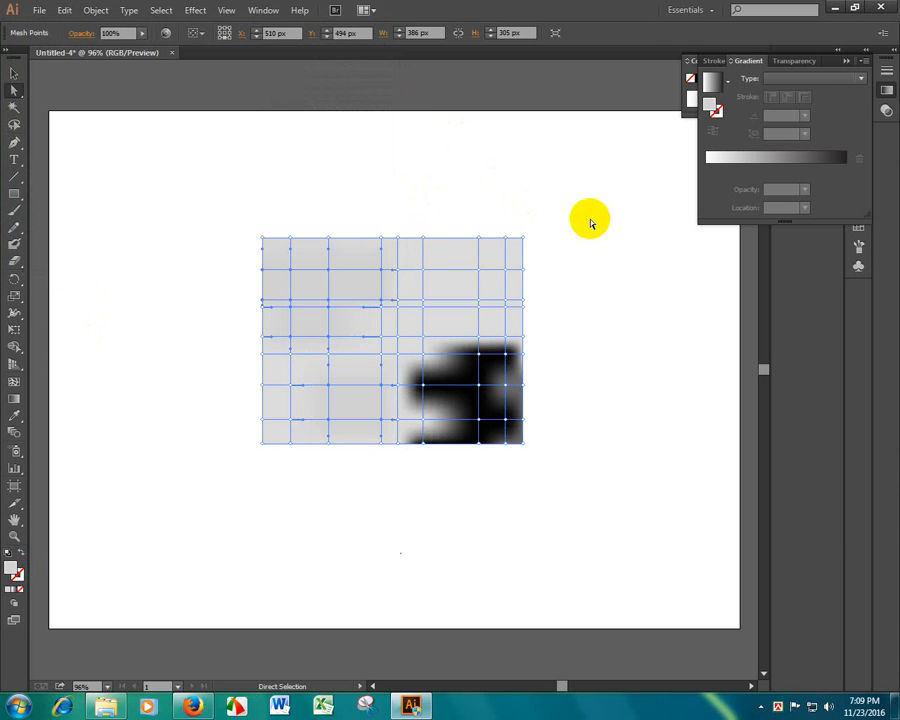
{"action": "left_click", "coordinate": [559, 242]}
Step: Move the four mesh points at the rectangle's upper-left corner slightly inward
{"action": "left_click", "coordinate": [293, 372]}
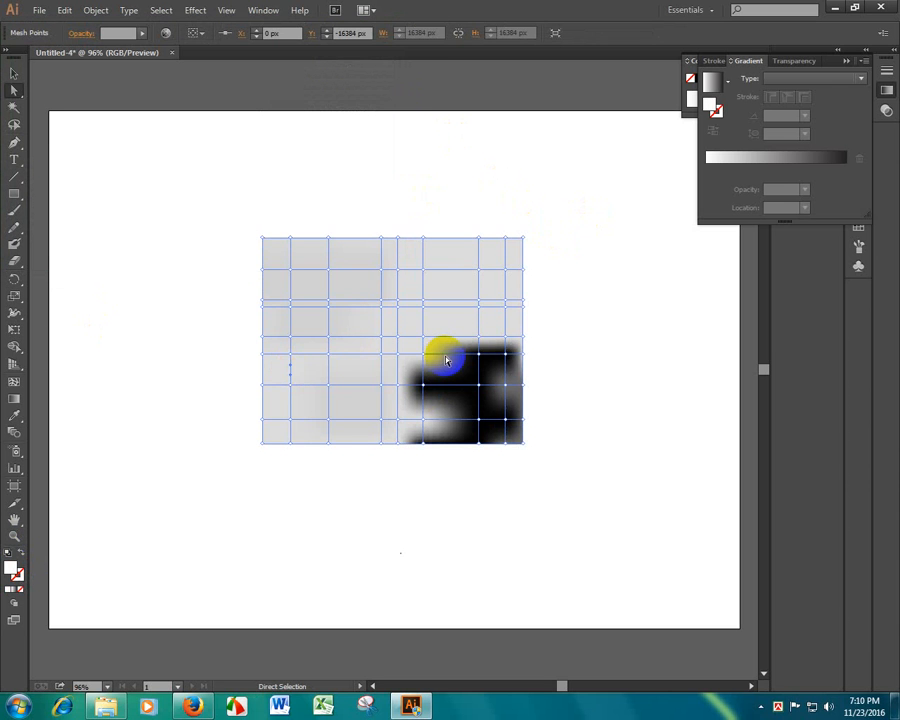
{"action": "left_click", "coordinate": [246, 212]}
{"action": "left_click_drag", "start_coordinate": [356, 307], "coordinate": [272, 282]}
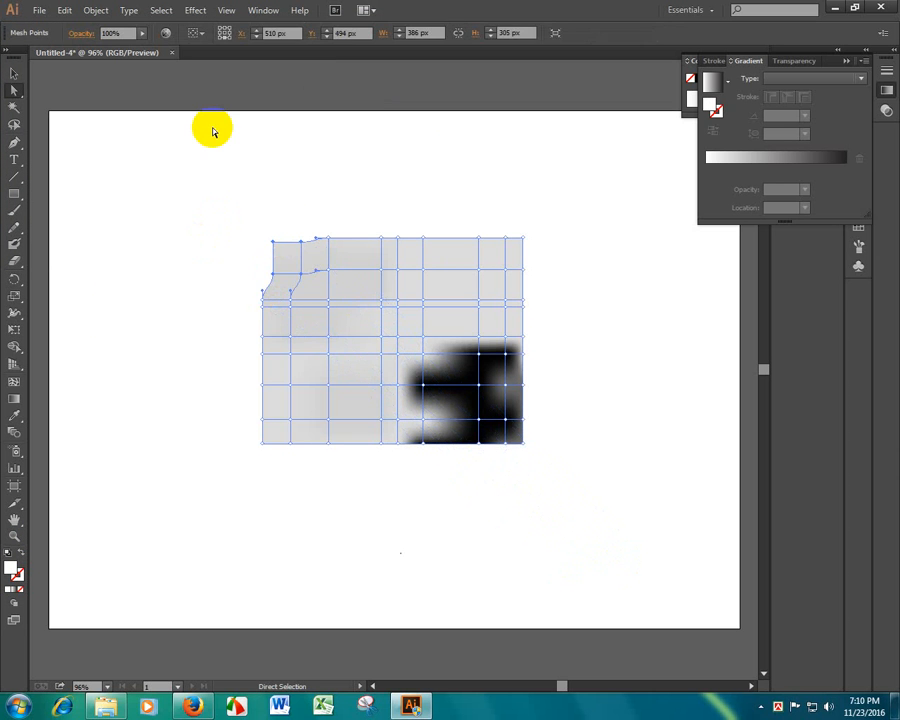
Step: Select all the artwork and move it about 35 px right and 29 px down
{"action": "left_click_drag", "start_coordinate": [243, 209], "coordinate": [620, 569]}
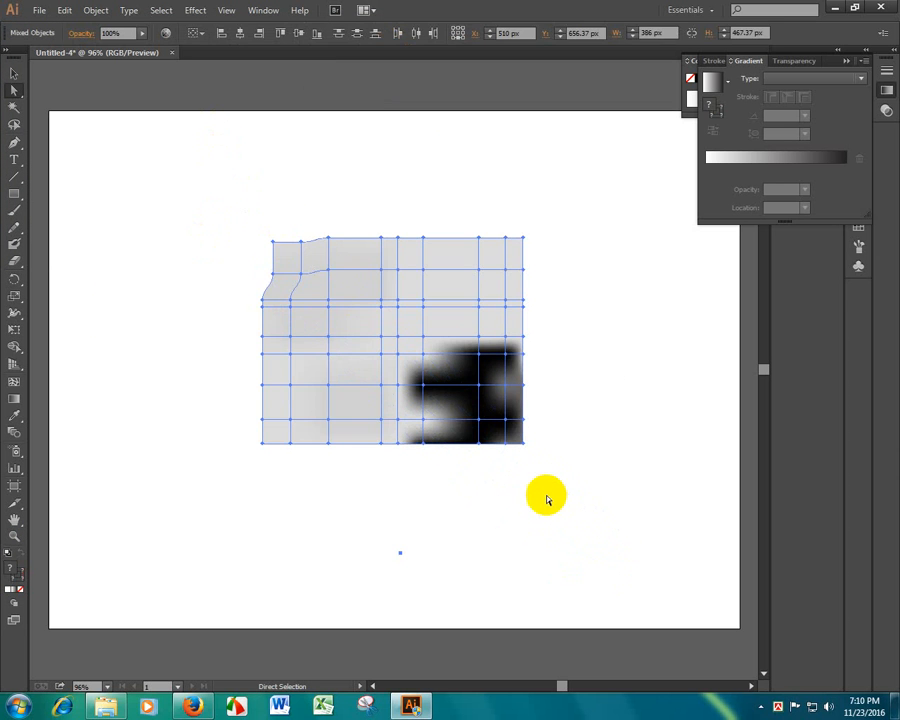
{"action": "left_click_drag", "start_coordinate": [284, 257], "coordinate": [308, 277]}
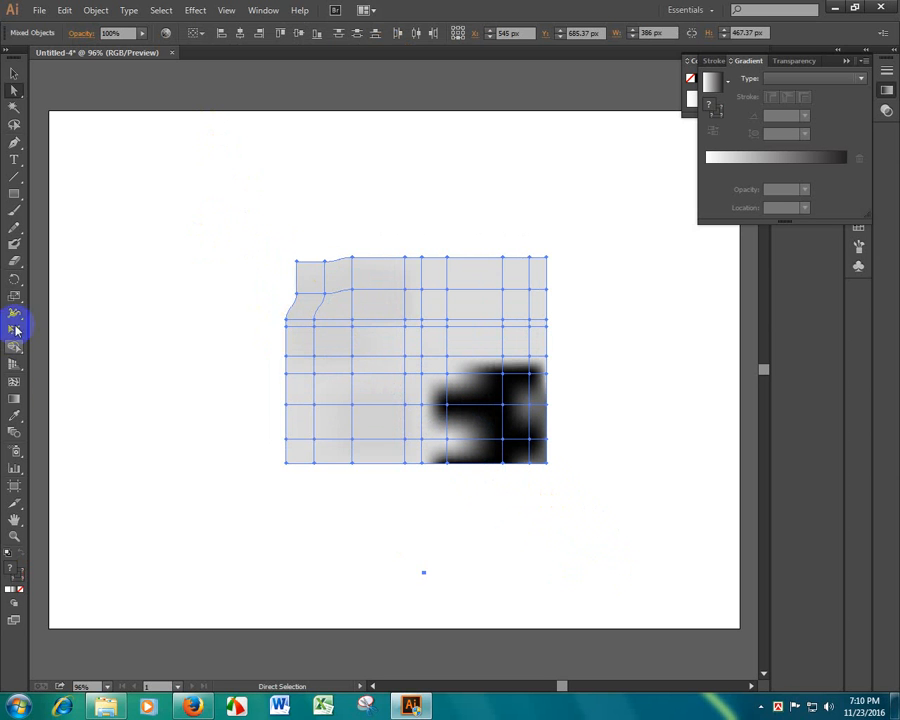
{"action": "left_click", "coordinate": [14, 381]}
{"action": "left_click", "coordinate": [14, 91]}
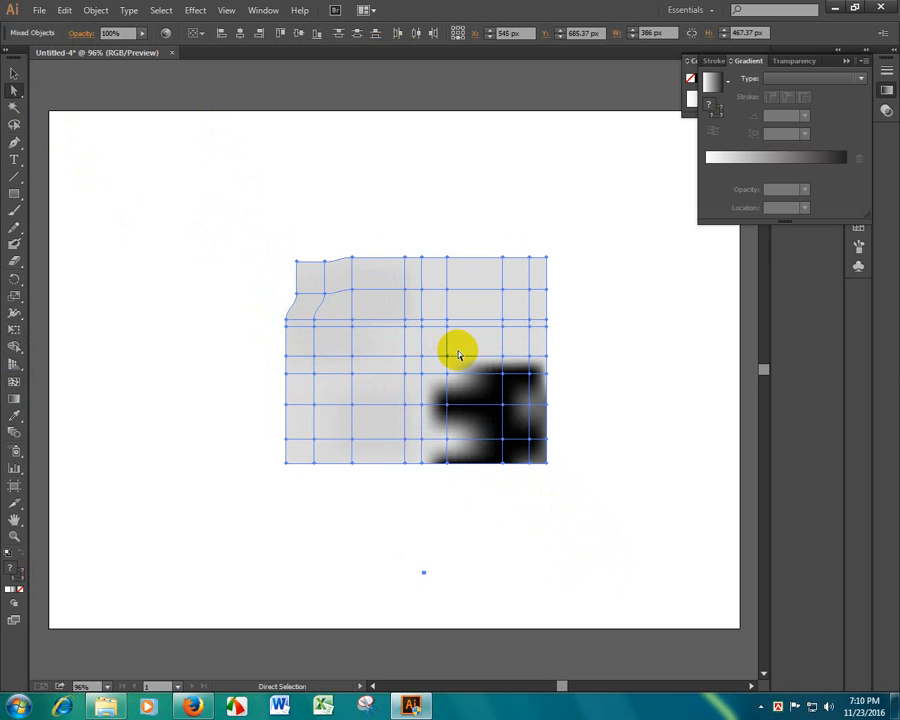
Step: Move all the selected artwork to X 460 px and Y 724.37 px, and deselect it
{"action": "left_click_drag", "start_coordinate": [310, 276], "coordinate": [252, 302]}
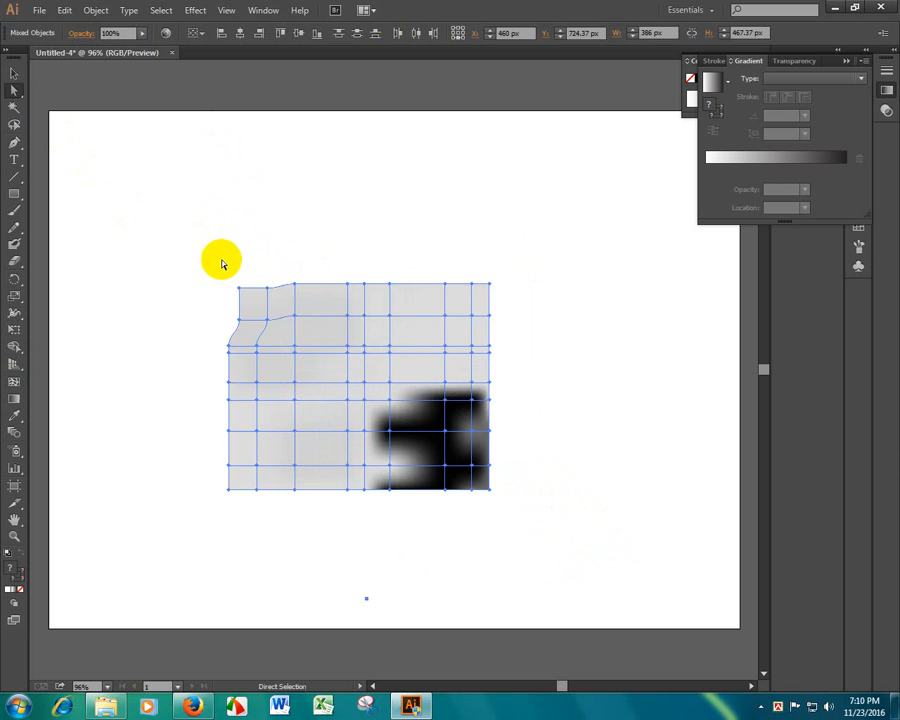
{"action": "left_click_drag", "start_coordinate": [222, 261], "coordinate": [317, 370]}
{"action": "left_click", "coordinate": [468, 259]}
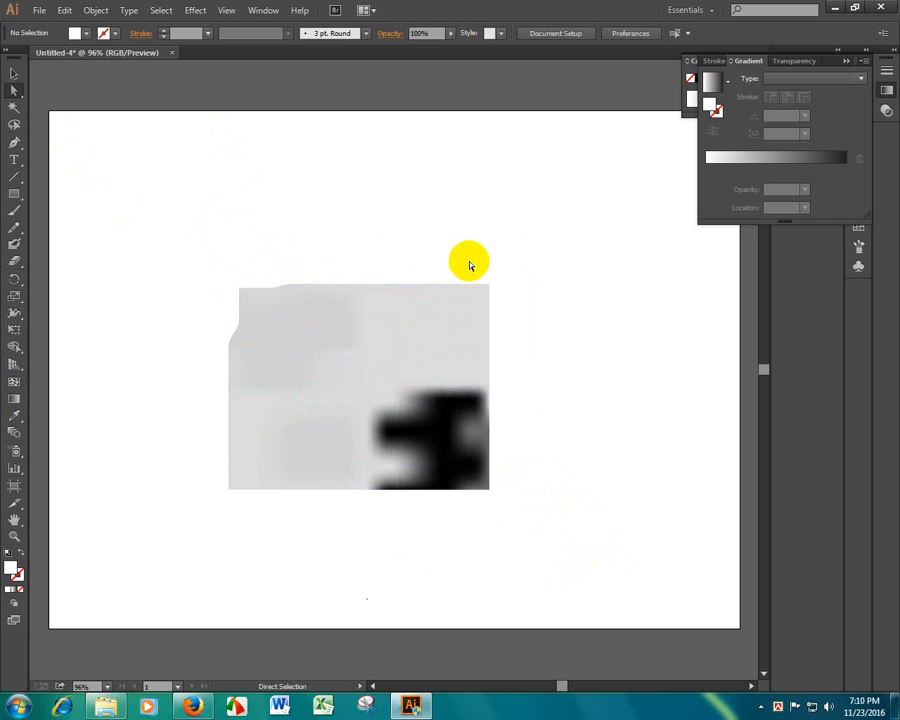
Step: Select the block of mesh points at the rectangle's upper-right corner and move them inward, down and to the left
{"action": "left_click_drag", "start_coordinate": [368, 267], "coordinate": [408, 318]}
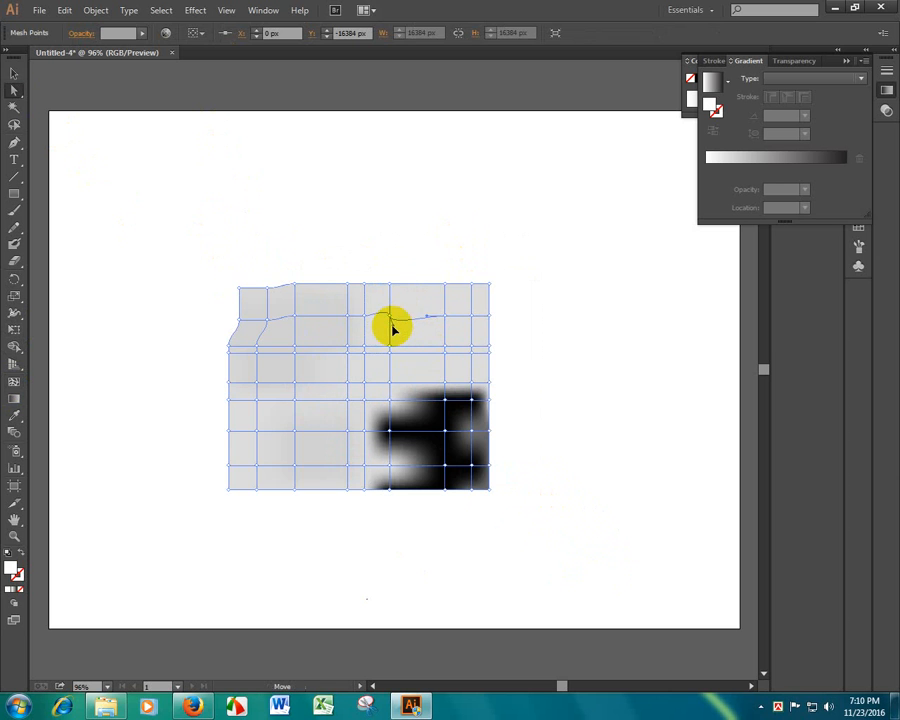
{"action": "left_click", "coordinate": [404, 257]}
{"action": "left_click_drag", "start_coordinate": [505, 381], "coordinate": [511, 367]}
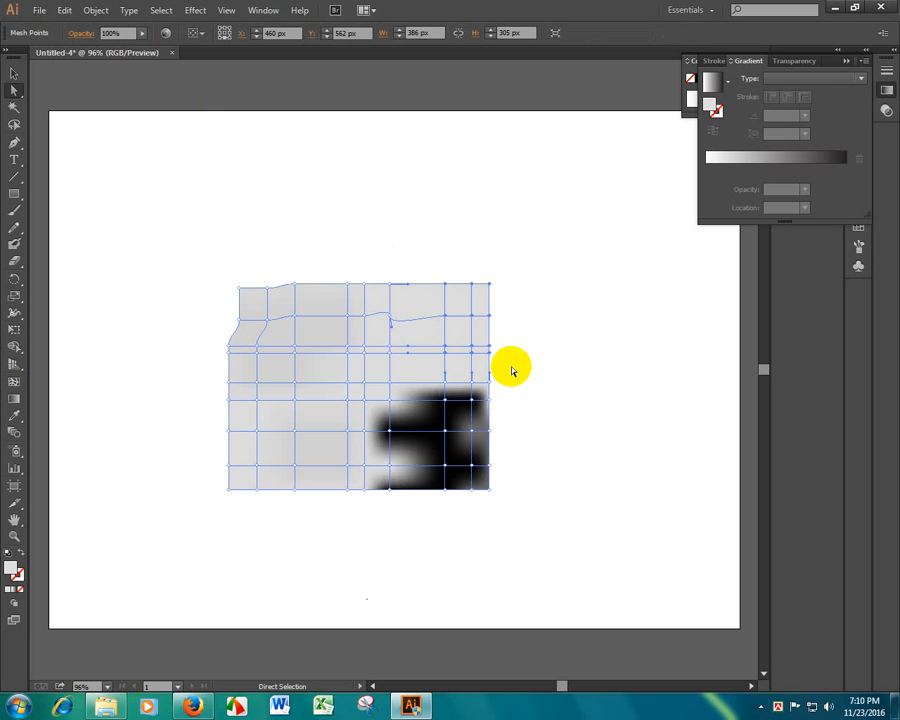
{"action": "left_click_drag", "start_coordinate": [480, 304], "coordinate": [458, 317]}
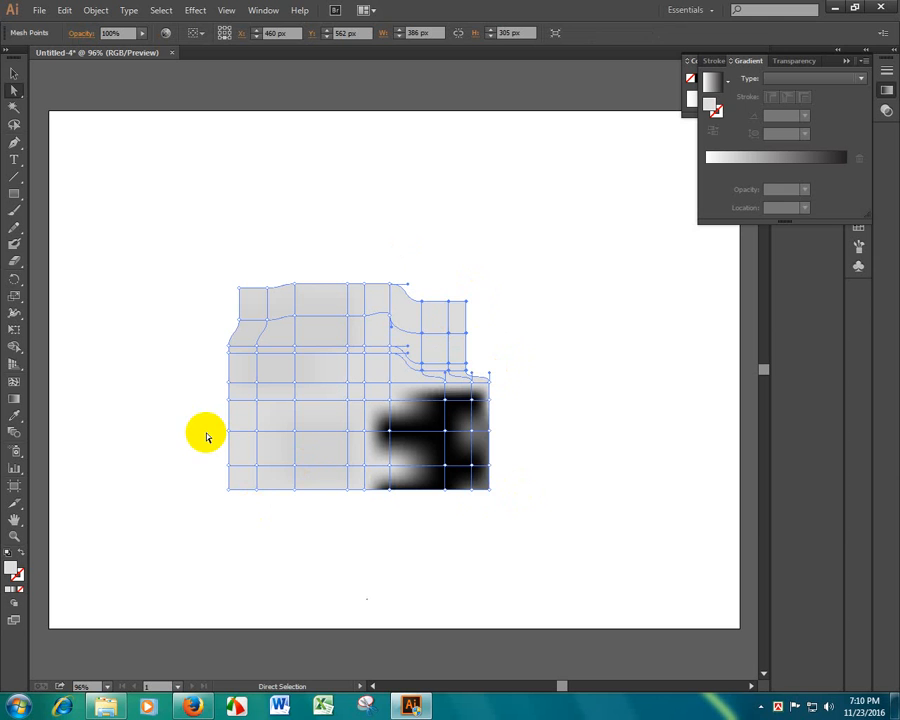
Step: Move the mesh points at the rectangle's lower-left and lower-right corners inward and upward, and deselect the mesh
{"action": "left_click_drag", "start_coordinate": [205, 428], "coordinate": [261, 466]}
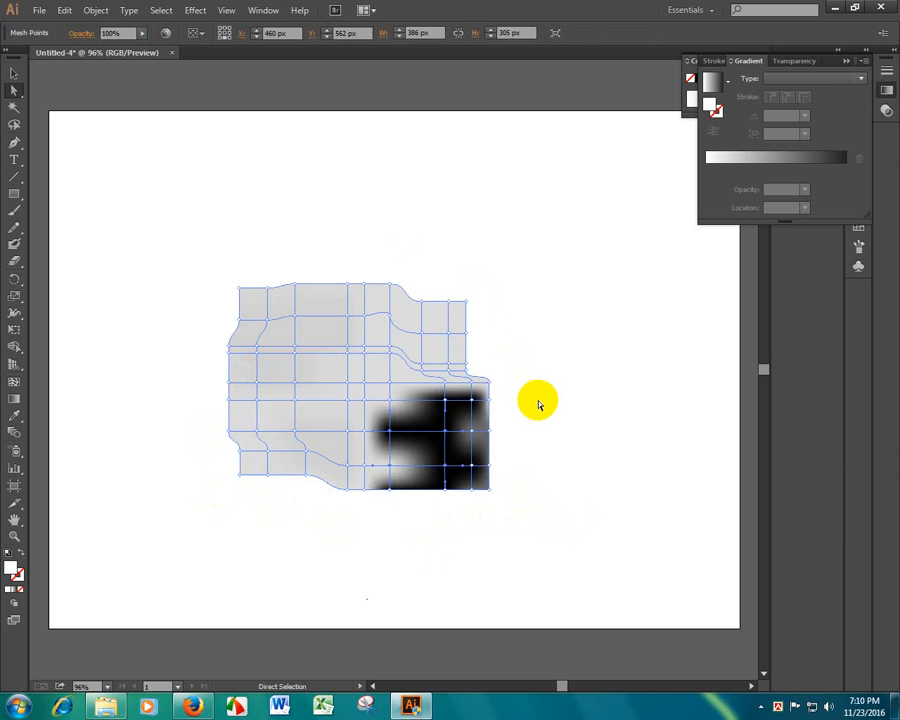
{"action": "left_click_drag", "start_coordinate": [539, 404], "coordinate": [443, 447]}
{"action": "left_click", "coordinate": [548, 450]}
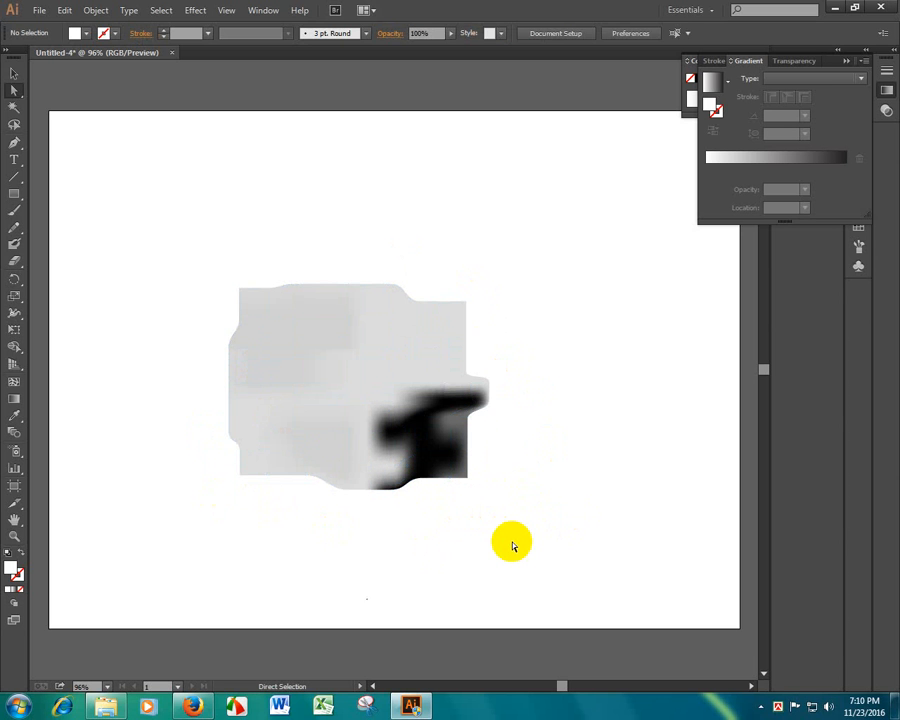
Step: Select the mesh points in the upper-left part of the shape and choose black (000000) as their fill colour
{"action": "left_click_drag", "start_coordinate": [200, 270], "coordinate": [350, 358]}
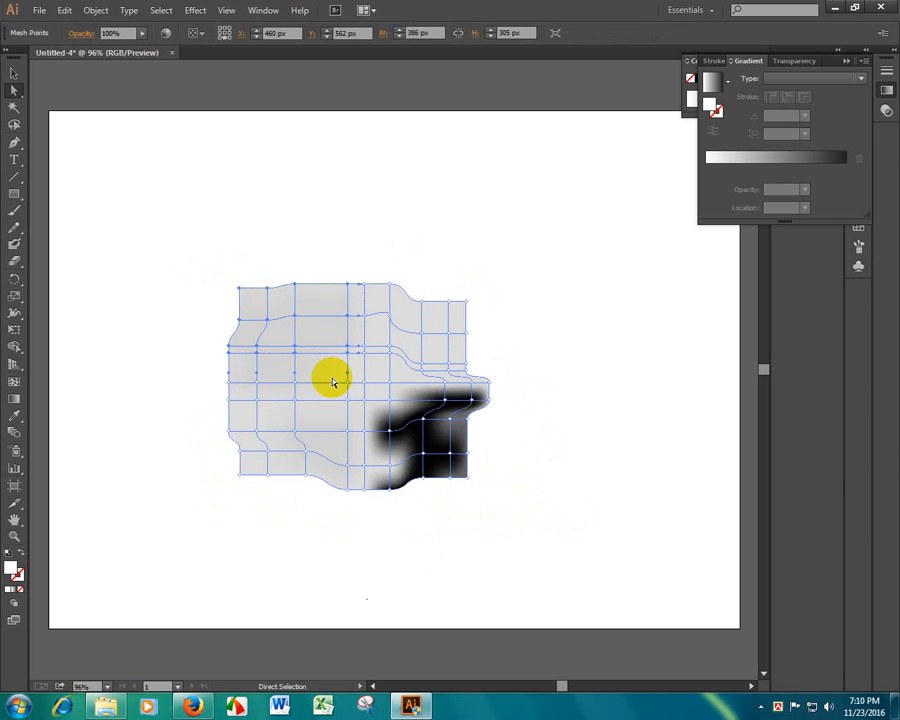
{"action": "double_click", "coordinate": [12, 568]}
{"action": "left_click_drag", "start_coordinate": [175, 173], "coordinate": [195, 237]}
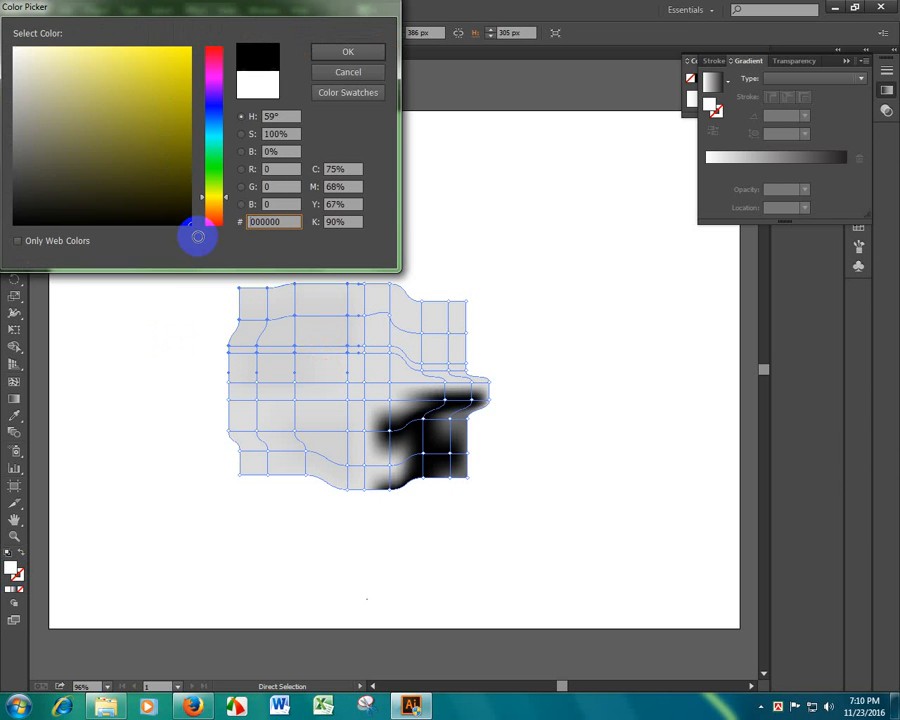
Step: Try to fill the selected block of mesh points at the mesh's upper left with black, and undo the fill
{"action": "left_click", "coordinate": [349, 51]}
{"action": "left_click", "coordinate": [297, 327]}
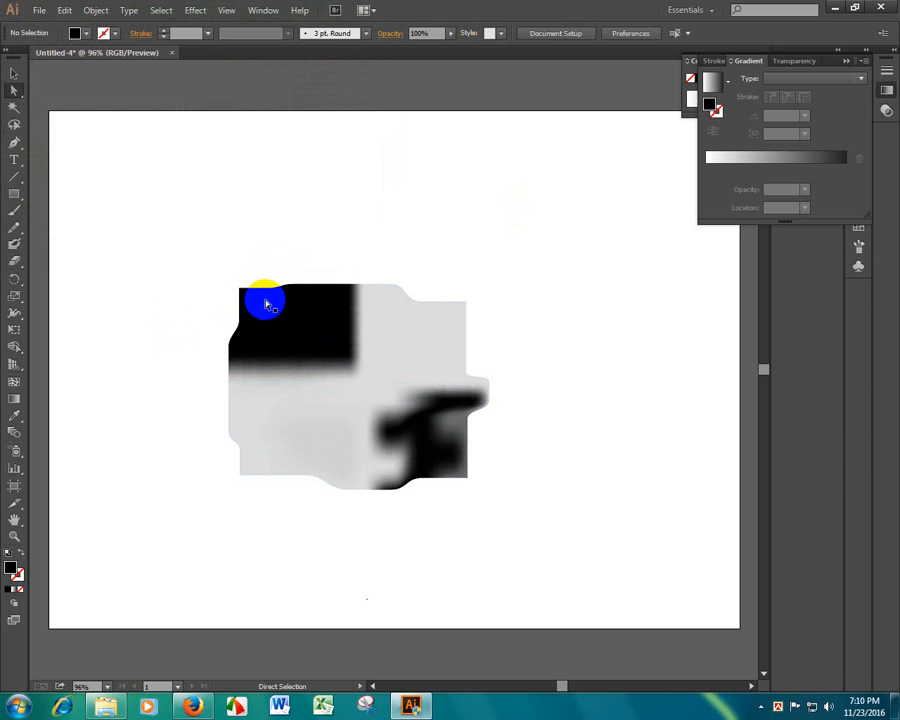
{"action": "left_click", "coordinate": [310, 313]}
{"action": "key", "text": "ctrl+z"}
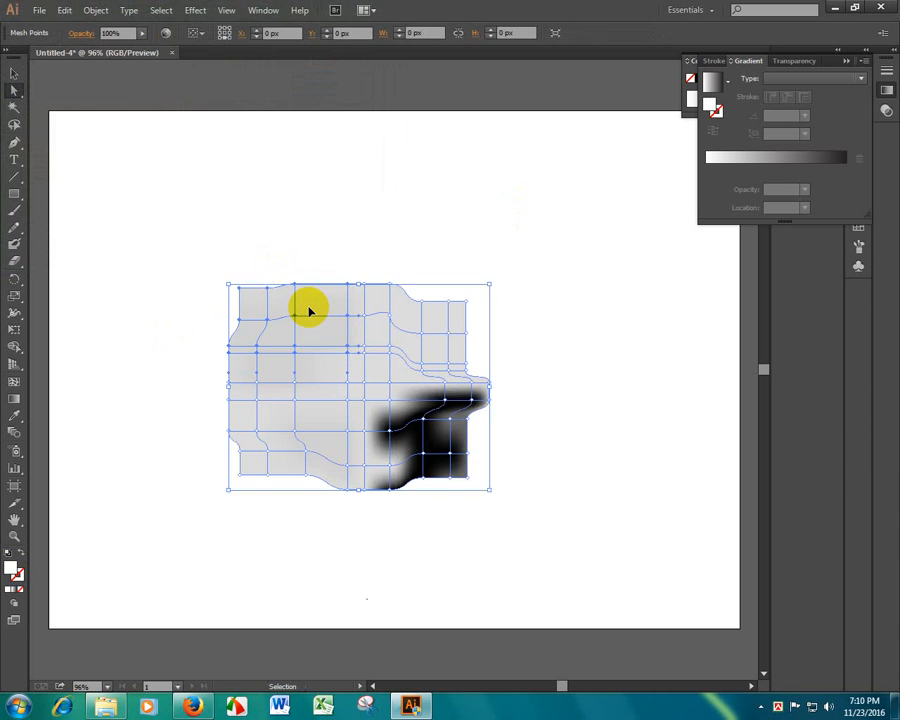
Step: Select the single mesh point at the mesh's upper-left corner and fill it with black
{"action": "left_click", "coordinate": [246, 311]}
{"action": "mouse_move", "coordinate": [227, 285]}
{"action": "left_mouse_down"}
{"action": "mouse_move", "coordinate": [263, 317]}
{"action": "mouse_move", "coordinate": [267, 342]}
{"action": "left_mouse_up"}
{"action": "double_click", "coordinate": [14, 575]}
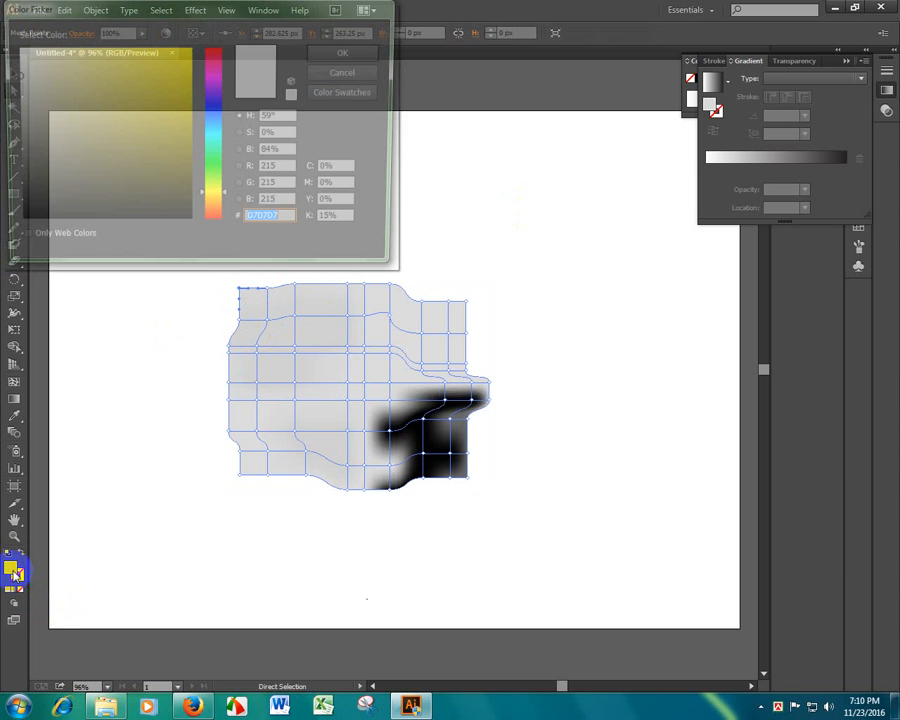
{"action": "left_click_drag", "start_coordinate": [184, 215], "coordinate": [198, 235]}
{"action": "key", "text": "Return"}
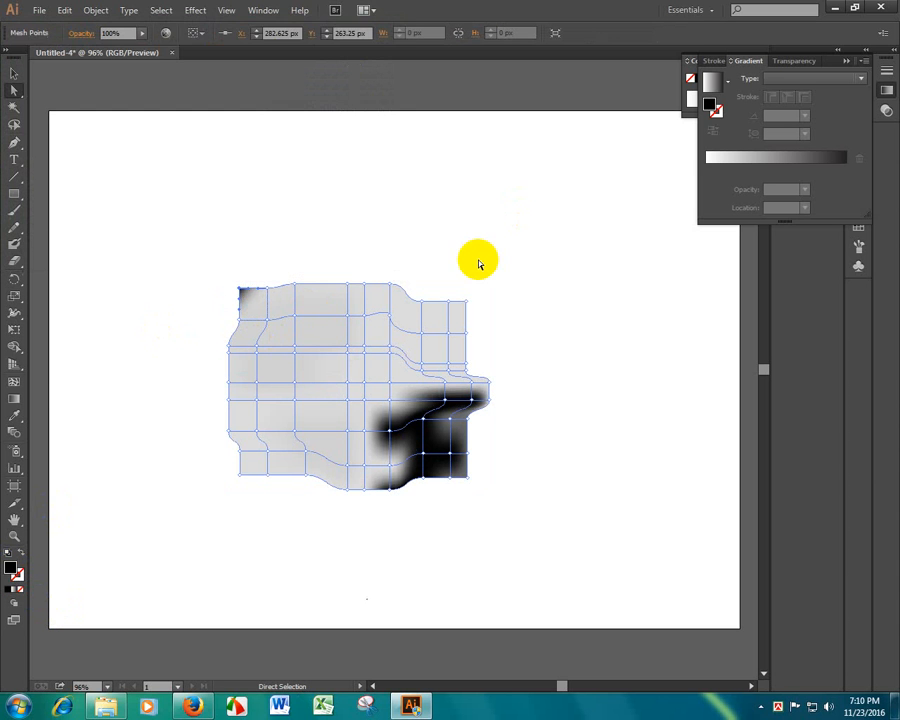
Step: Fill the mesh points beside the upper-left corner point with near-black 020200 and deselect the mesh
{"action": "left_click", "coordinate": [476, 255]}
{"action": "left_click_drag", "start_coordinate": [267, 284], "coordinate": [291, 327]}
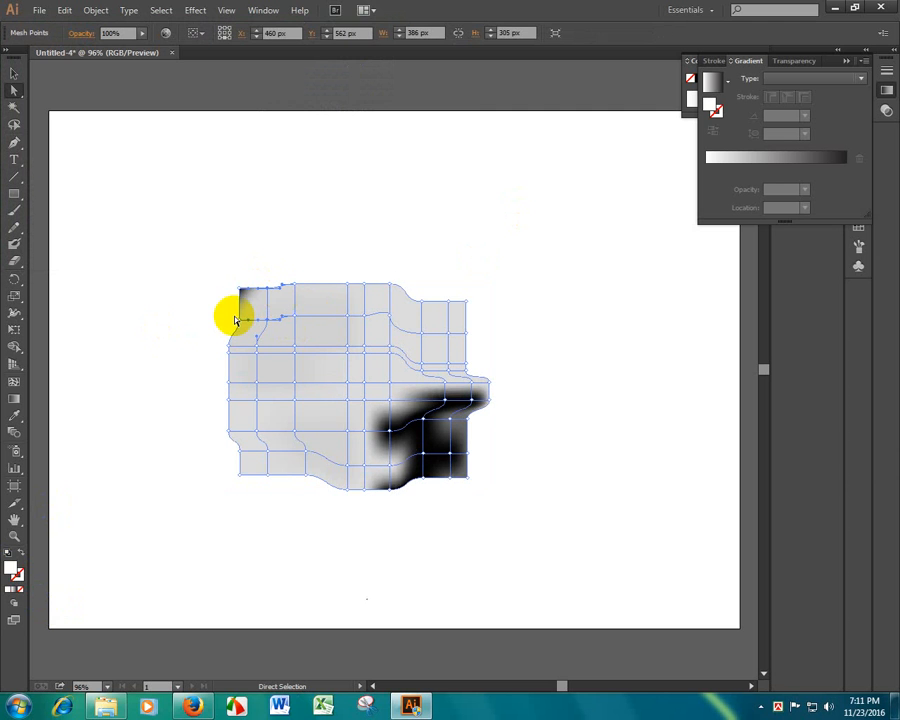
{"action": "double_click", "coordinate": [12, 570]}
{"action": "left_click_drag", "start_coordinate": [168, 206], "coordinate": [202, 220]}
{"action": "left_click", "coordinate": [338, 53]}
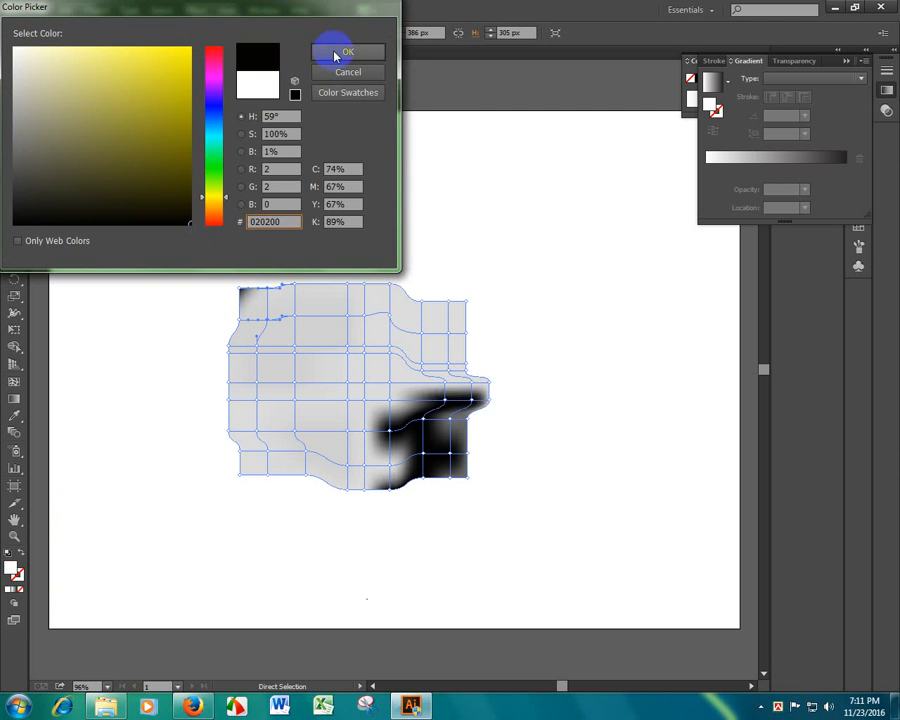
{"action": "left_click", "coordinate": [587, 303]}
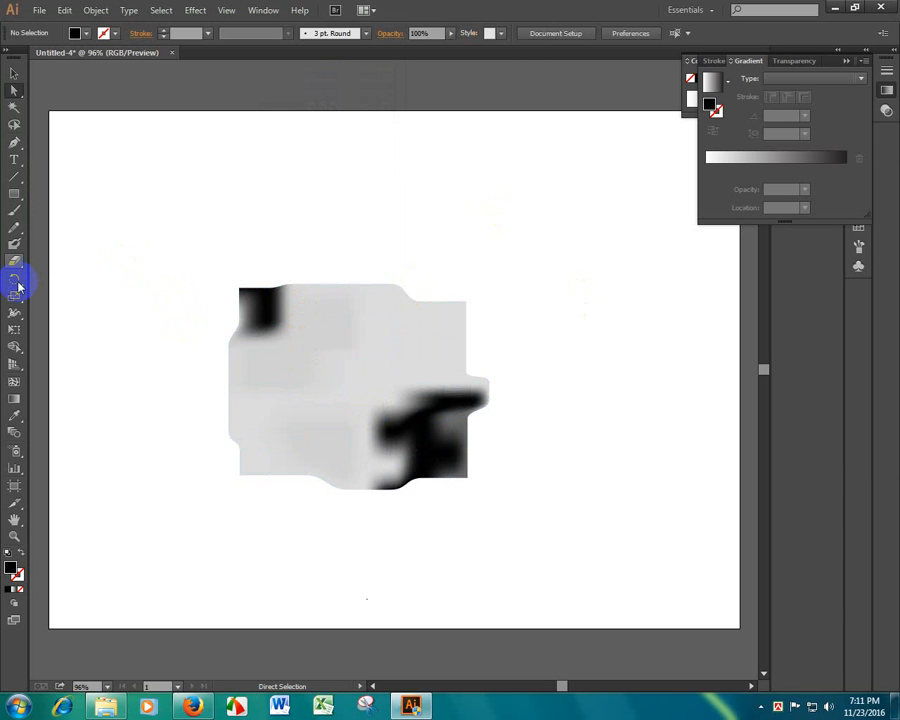
Step: Select the middle columns of mesh points and move them upward until the mesh is about 360 px tall
{"action": "left_click_drag", "start_coordinate": [231, 281], "coordinate": [478, 511]}
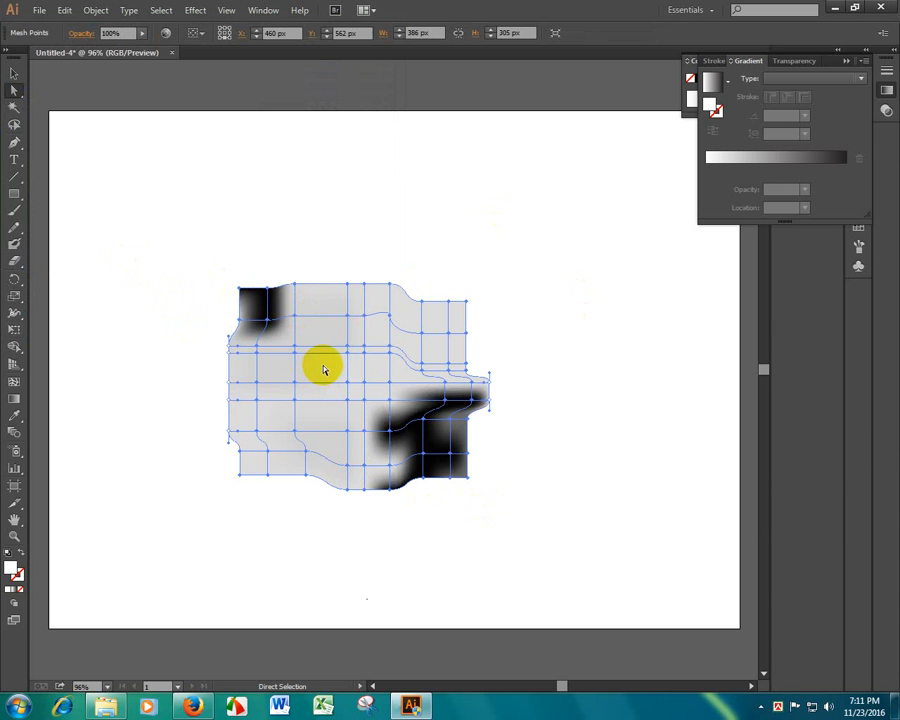
{"action": "left_click", "coordinate": [325, 239]}
{"action": "left_click_drag", "start_coordinate": [319, 241], "coordinate": [400, 494]}
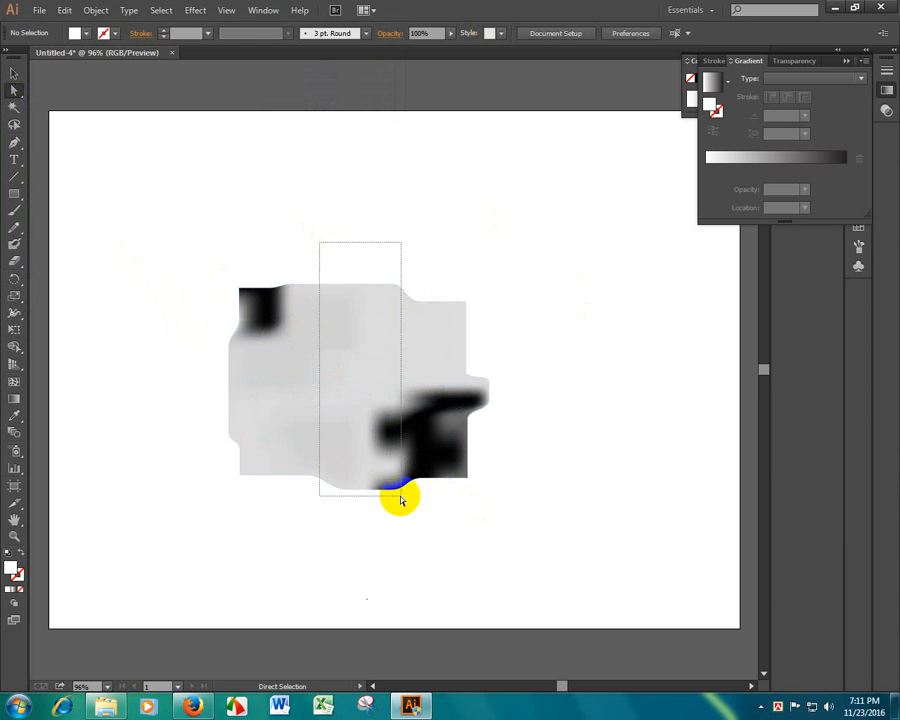
{"action": "left_click_drag", "start_coordinate": [357, 378], "coordinate": [362, 313]}
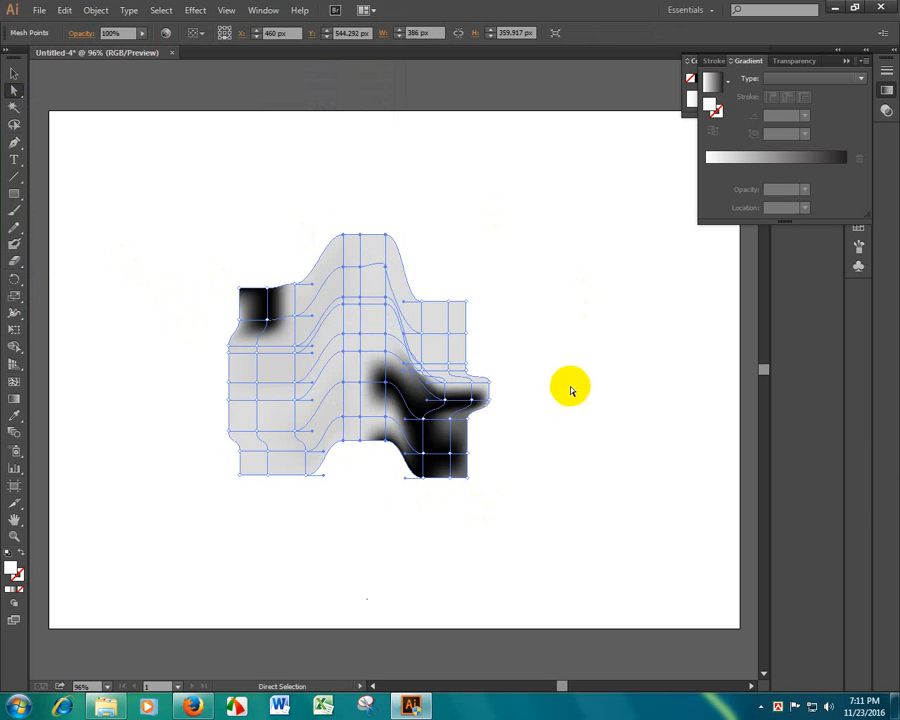
{"action": "left_click", "coordinate": [576, 377]}
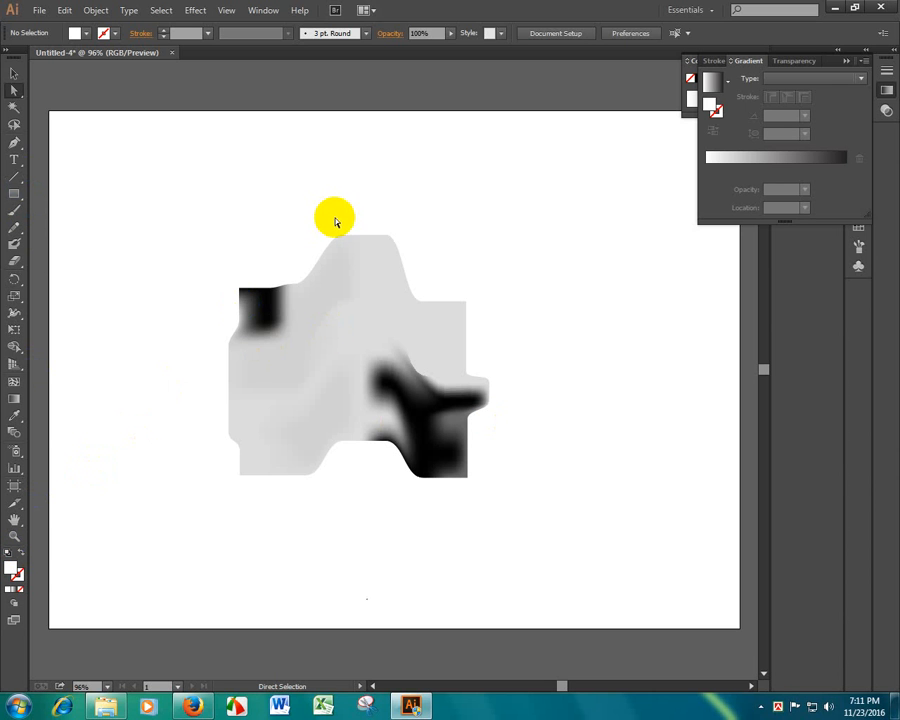
Step: Fill the raised middle columns of mesh points with black 000000 and deselect the mesh
{"action": "left_click_drag", "start_coordinate": [332, 212], "coordinate": [397, 460]}
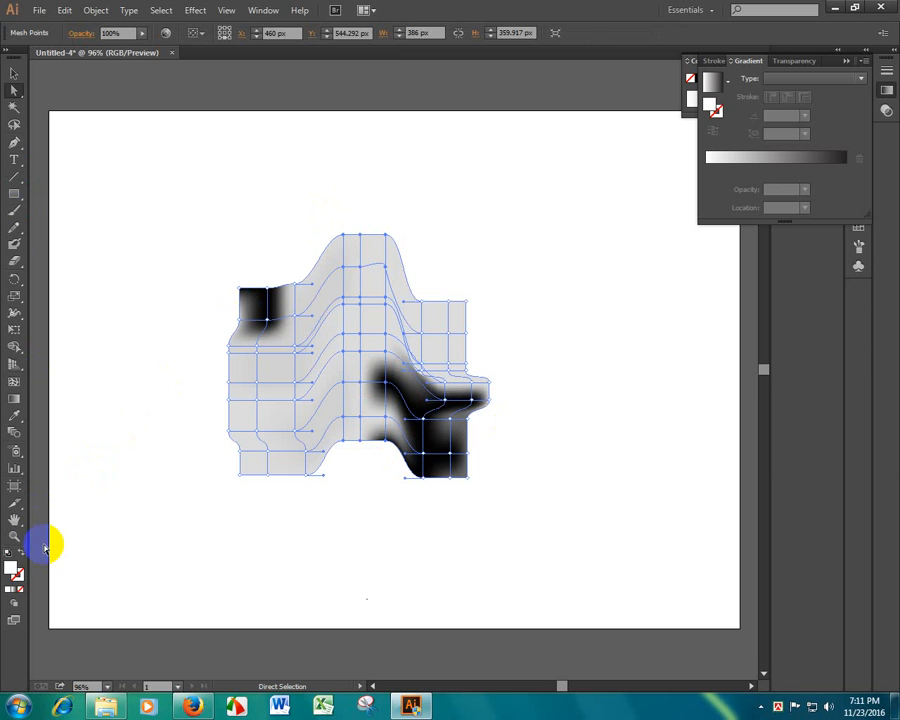
{"action": "double_click", "coordinate": [12, 568]}
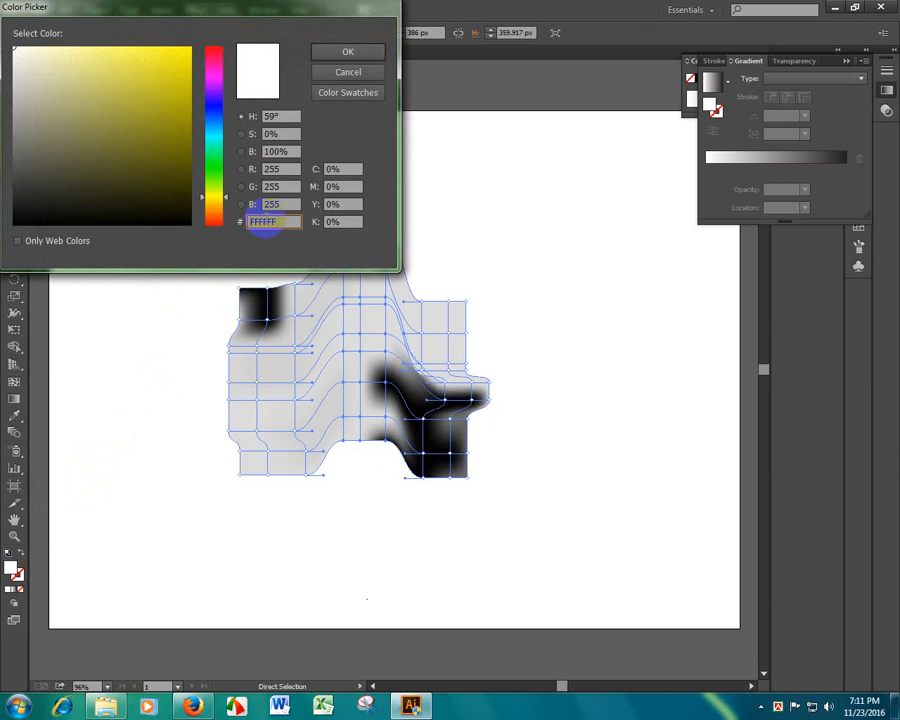
{"action": "left_click", "coordinate": [193, 226]}
{"action": "left_click", "coordinate": [370, 53]}
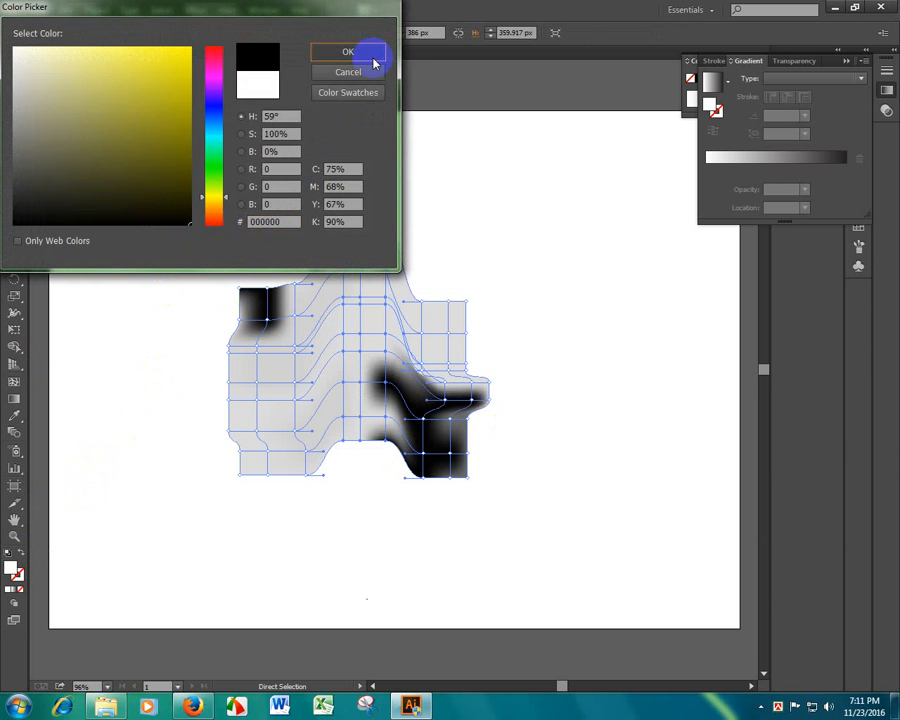
{"action": "left_click", "coordinate": [629, 392]}
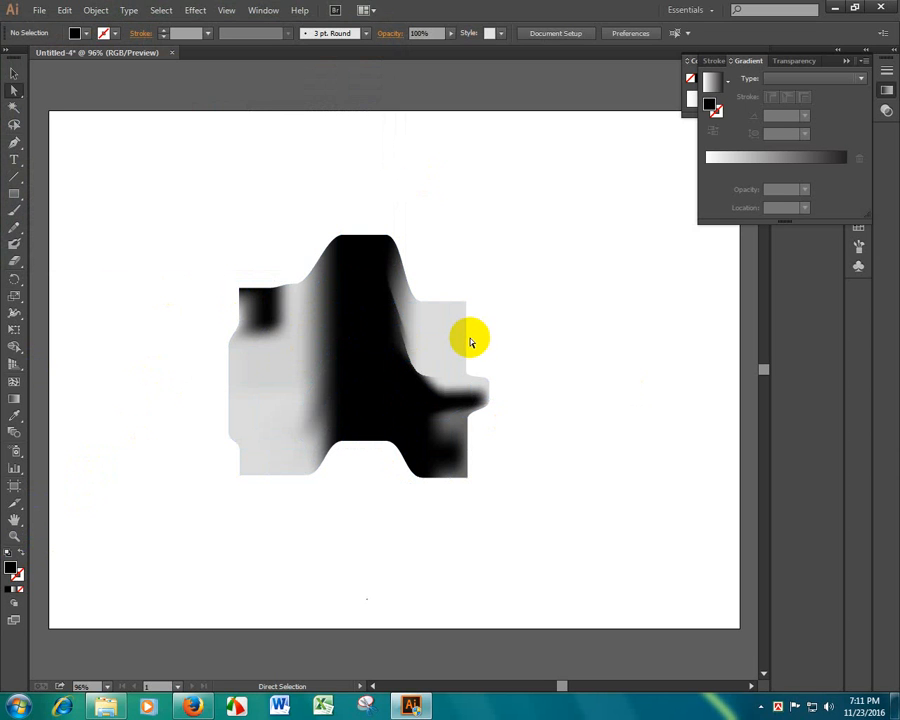
Step: Fill all mesh points in the right-hand columns with gray 606060 and deselect the mesh
{"action": "left_click_drag", "start_coordinate": [416, 522], "coordinate": [506, 305]}
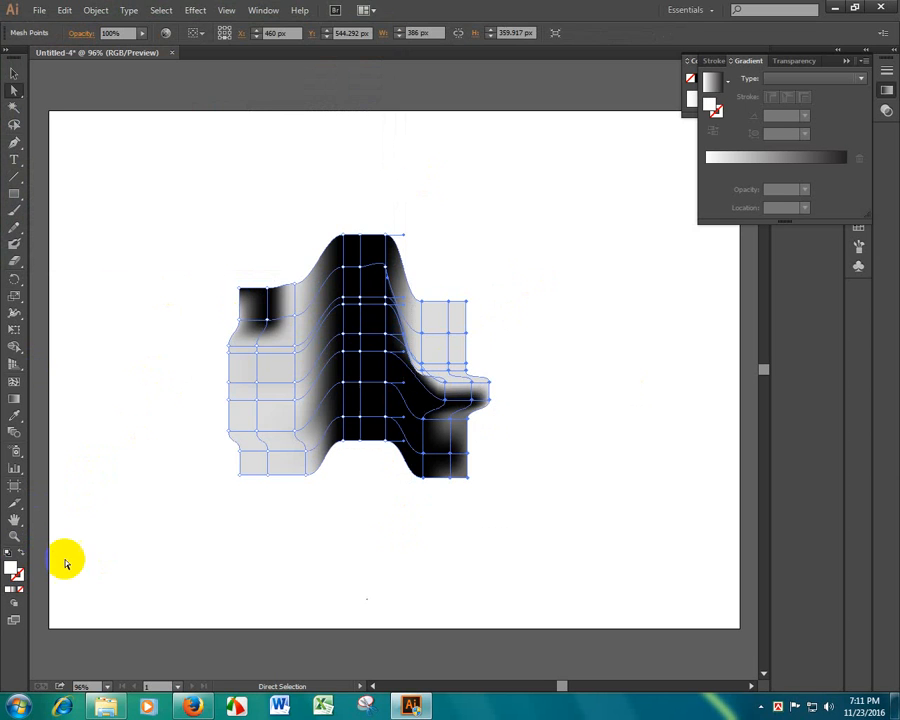
{"action": "double_click", "coordinate": [10, 569]}
{"action": "type", "text": "606060"}
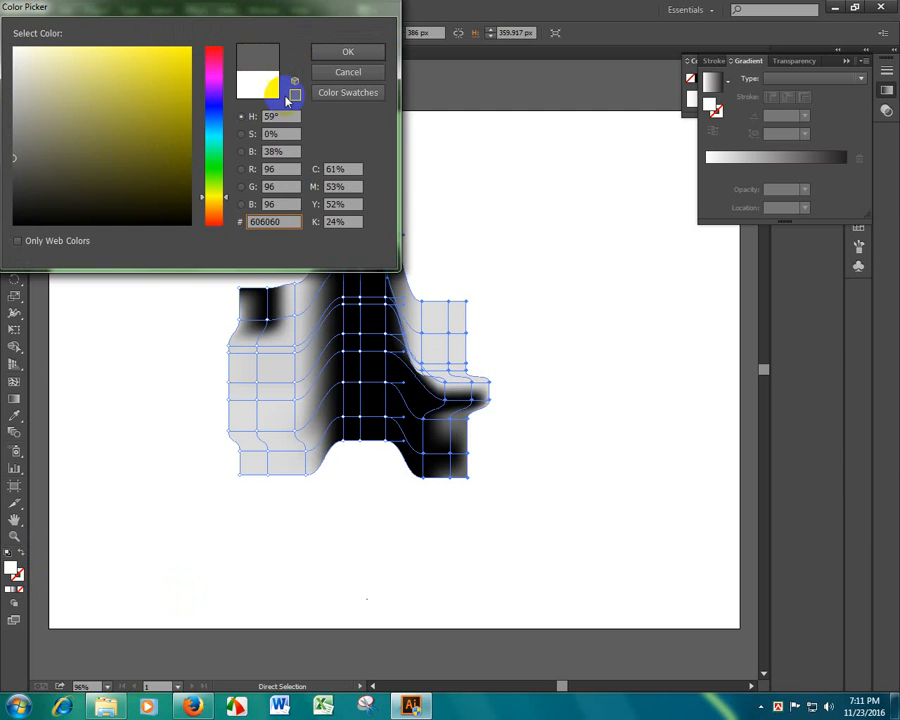
{"action": "key", "text": "Return"}
{"action": "left_click", "coordinate": [241, 275]}
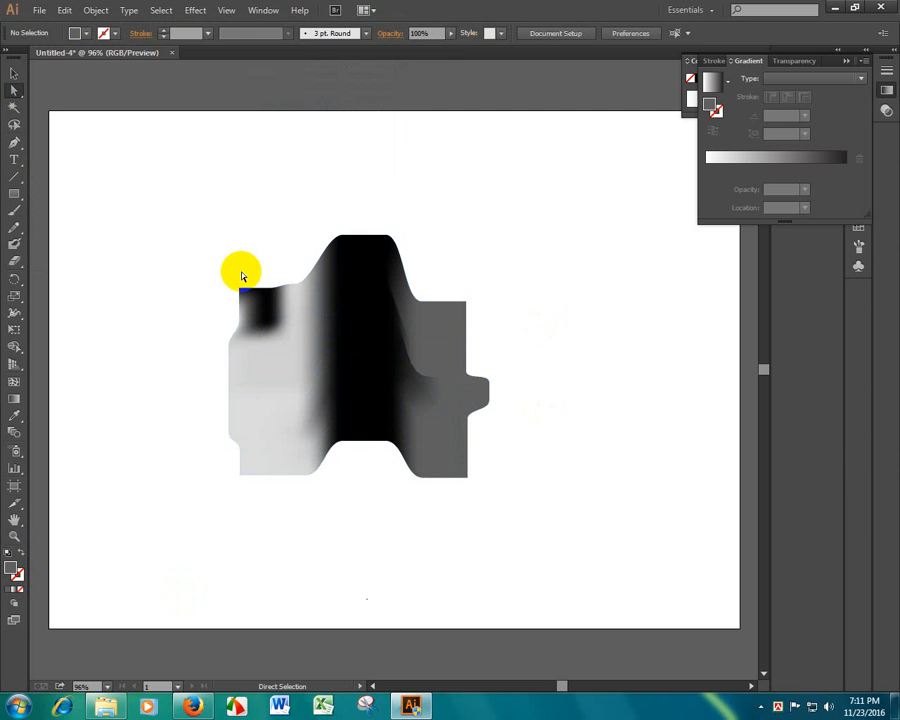
Step: Fill all mesh points in the left-hand columns with gray 5E5E5E and deselect the mesh
{"action": "left_click_drag", "start_coordinate": [241, 275], "coordinate": [314, 524]}
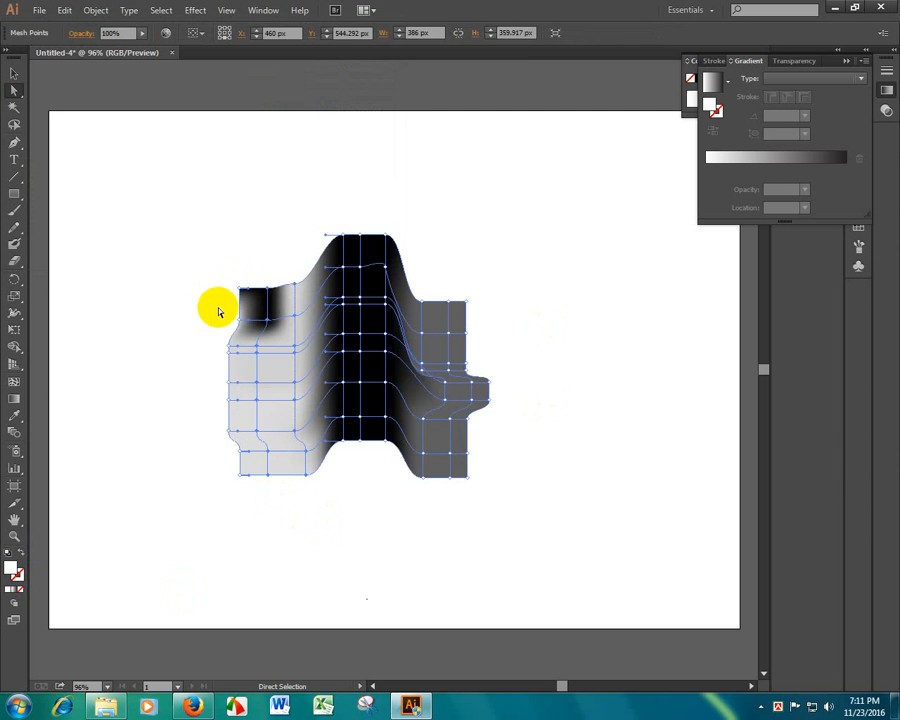
{"action": "left_click_drag", "start_coordinate": [189, 235], "coordinate": [310, 548]}
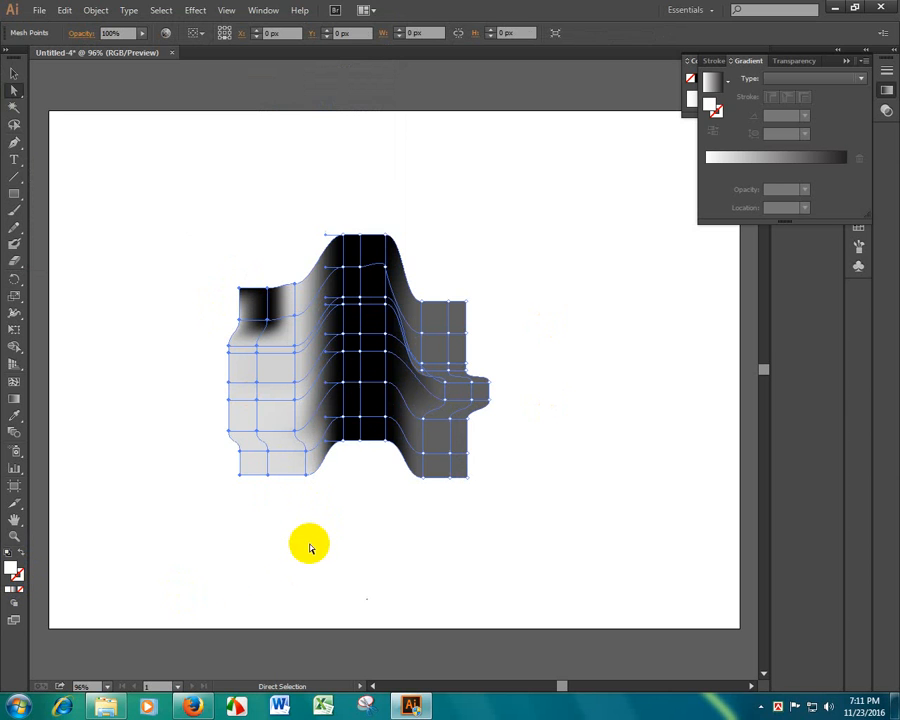
{"action": "double_click", "coordinate": [12, 568]}
{"action": "type", "text": "5E5E5E"}
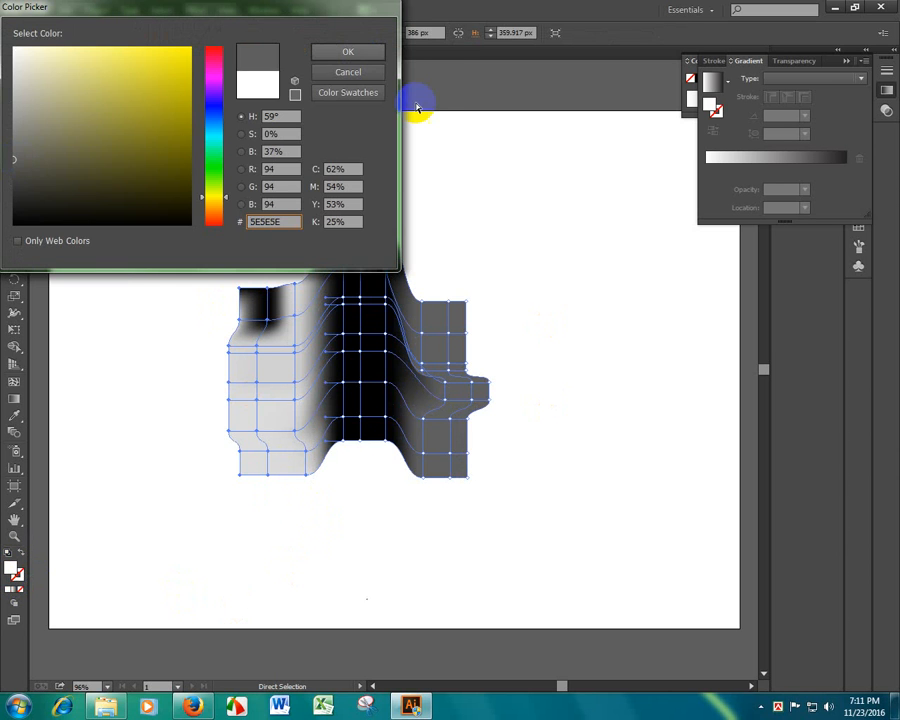
{"action": "key", "text": "Return"}
{"action": "left_click", "coordinate": [637, 425]}
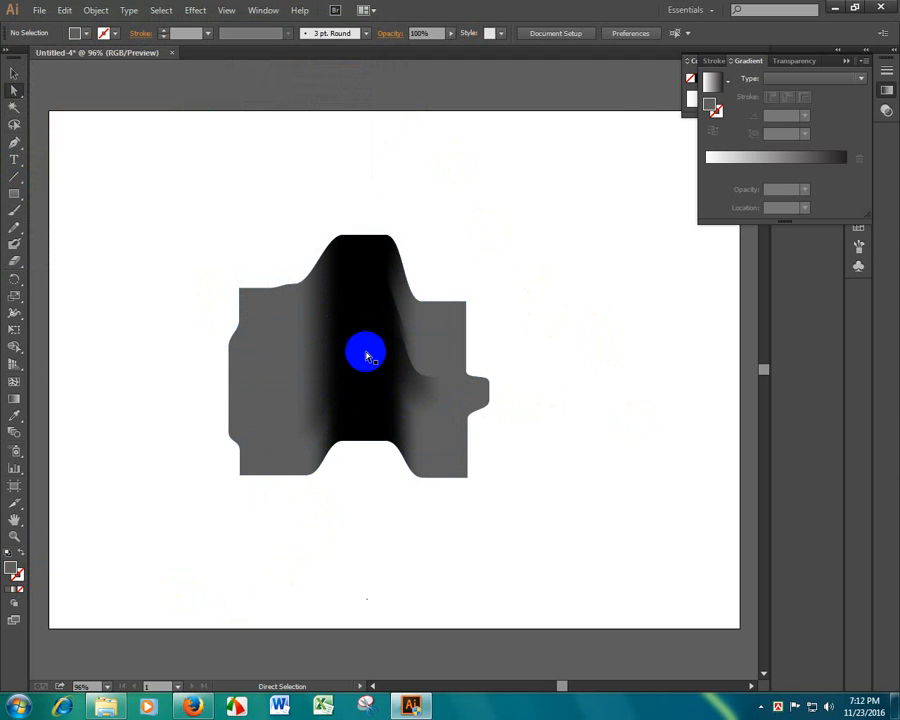
Step: Select the entire mesh object and delete it from the artboard
{"action": "left_click", "coordinate": [446, 387]}
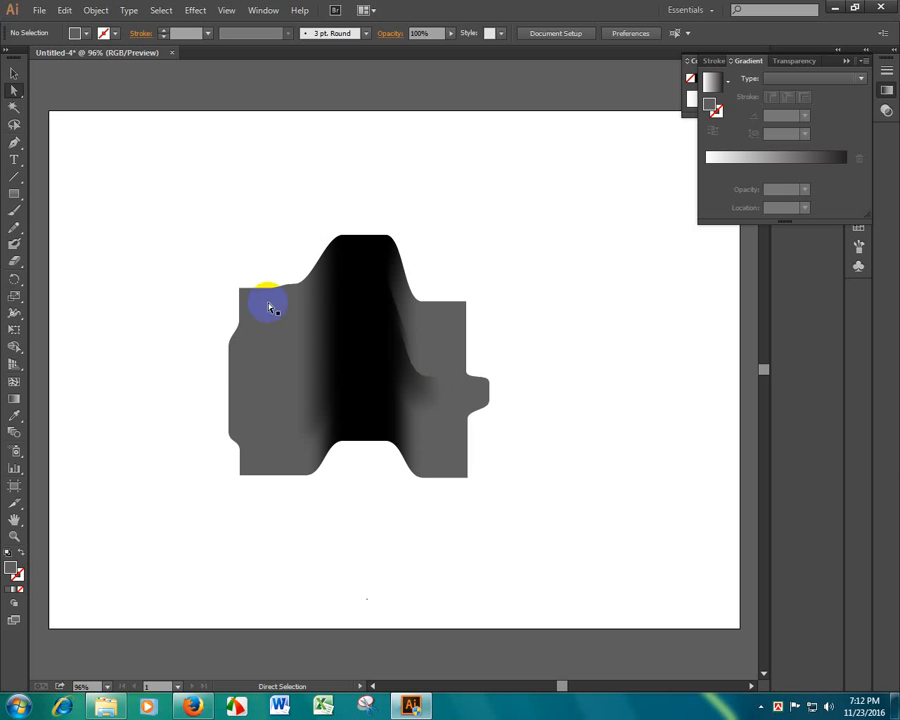
{"action": "left_click_drag", "start_coordinate": [212, 190], "coordinate": [604, 567]}
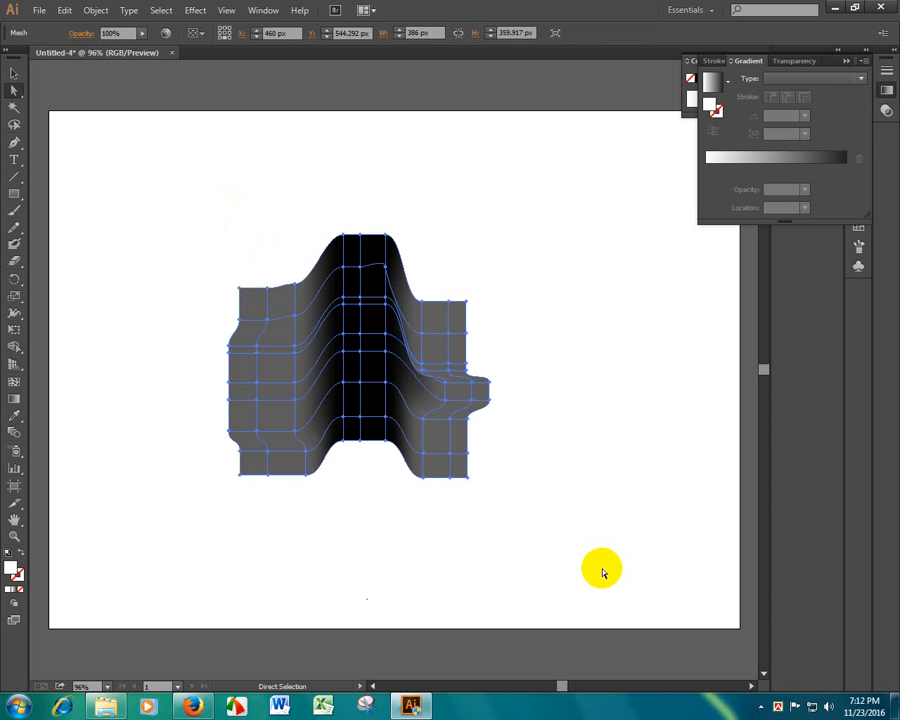
{"action": "key", "text": "Delete"}
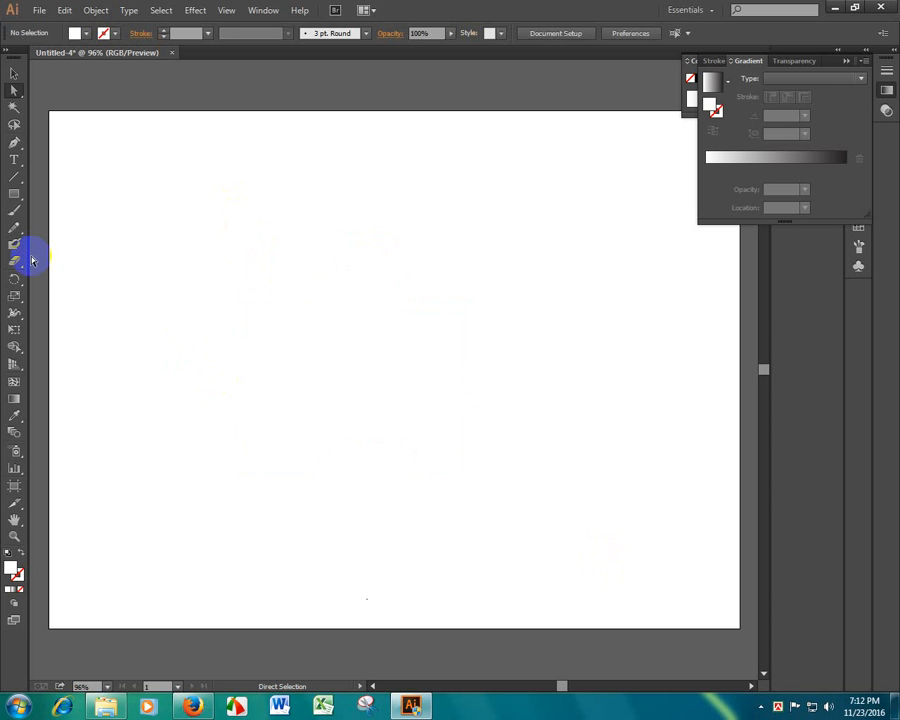
Step: Draw an upright rectangle in the upper middle of the empty artboard with the Rectangle tool
{"action": "left_click", "coordinate": [16, 196]}
{"action": "left_click_drag", "start_coordinate": [20, 203], "coordinate": [90, 236]}
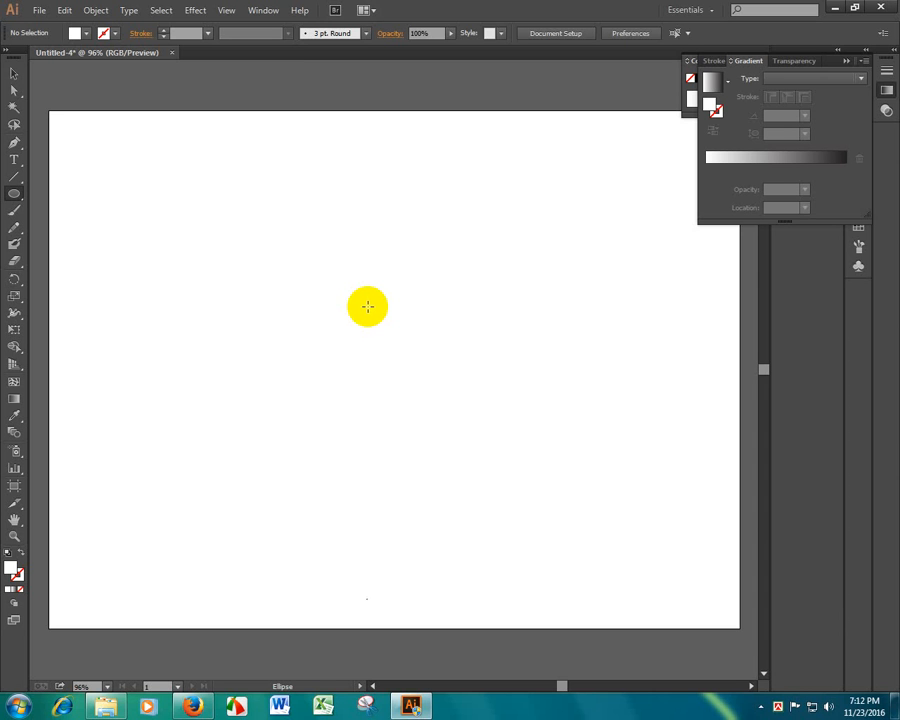
{"action": "left_click", "coordinate": [14, 176]}
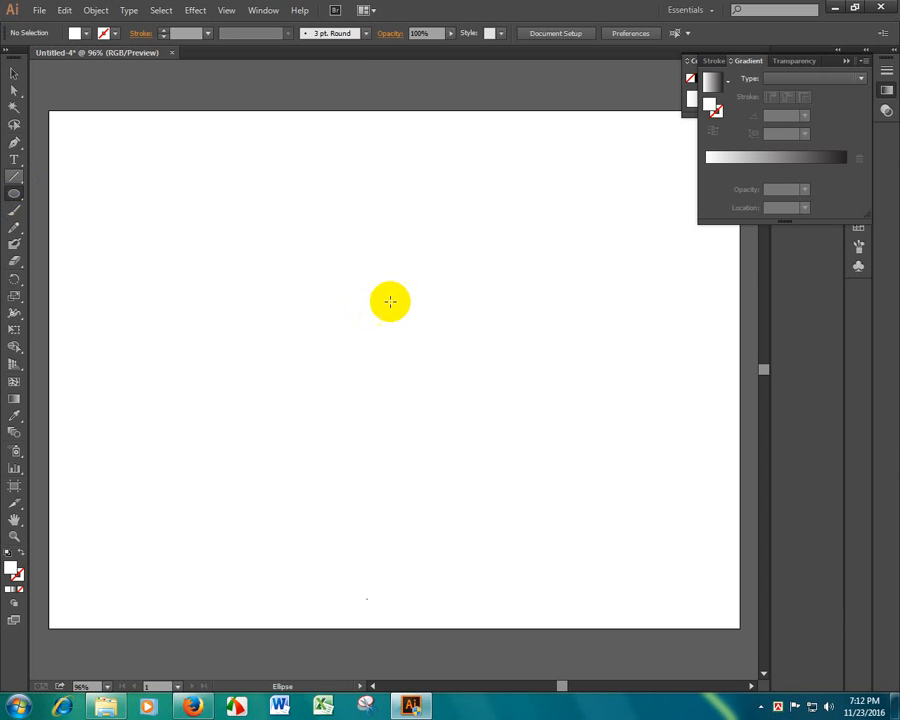
{"action": "left_click", "coordinate": [14, 195]}
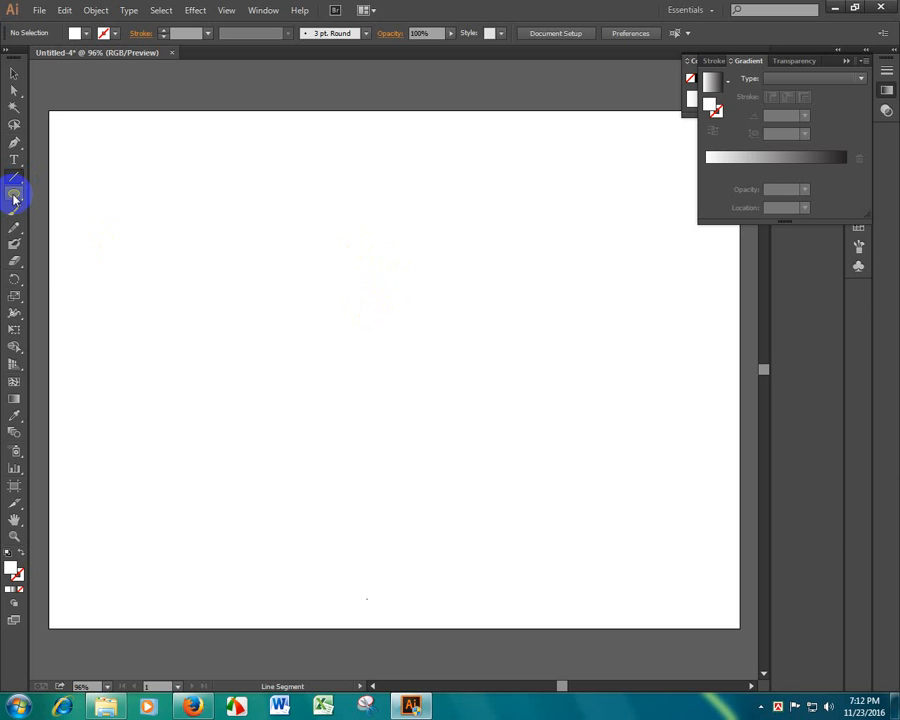
{"action": "left_click_drag", "start_coordinate": [14, 198], "coordinate": [62, 190]}
{"action": "left_click_drag", "start_coordinate": [288, 216], "coordinate": [434, 401]}
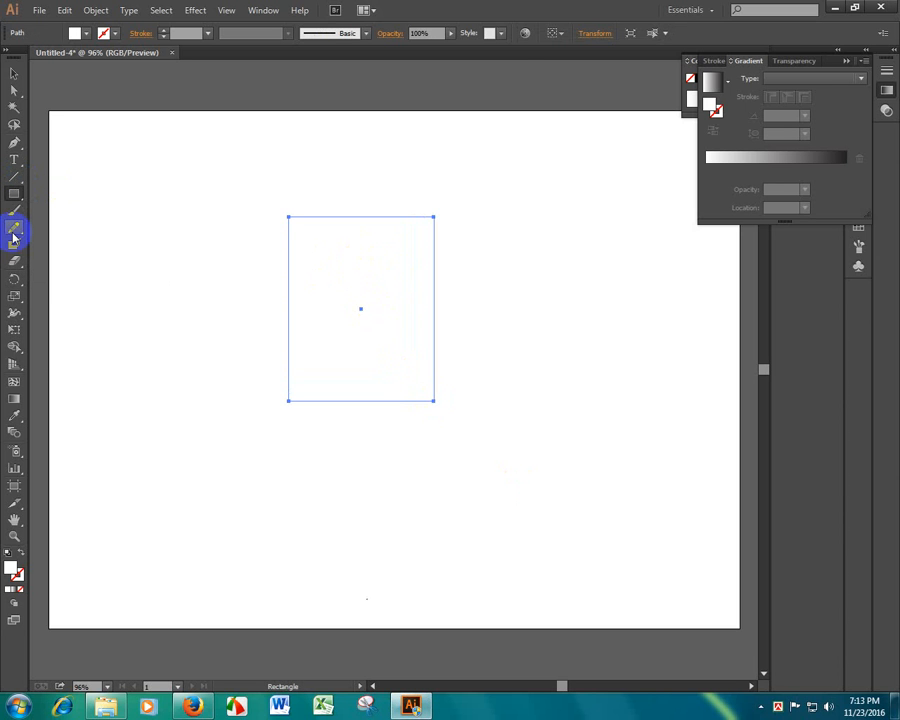
Step: Draw a diagonal line segment from above the rectangle down to its left side, and undo it
{"action": "left_click", "coordinate": [14, 178]}
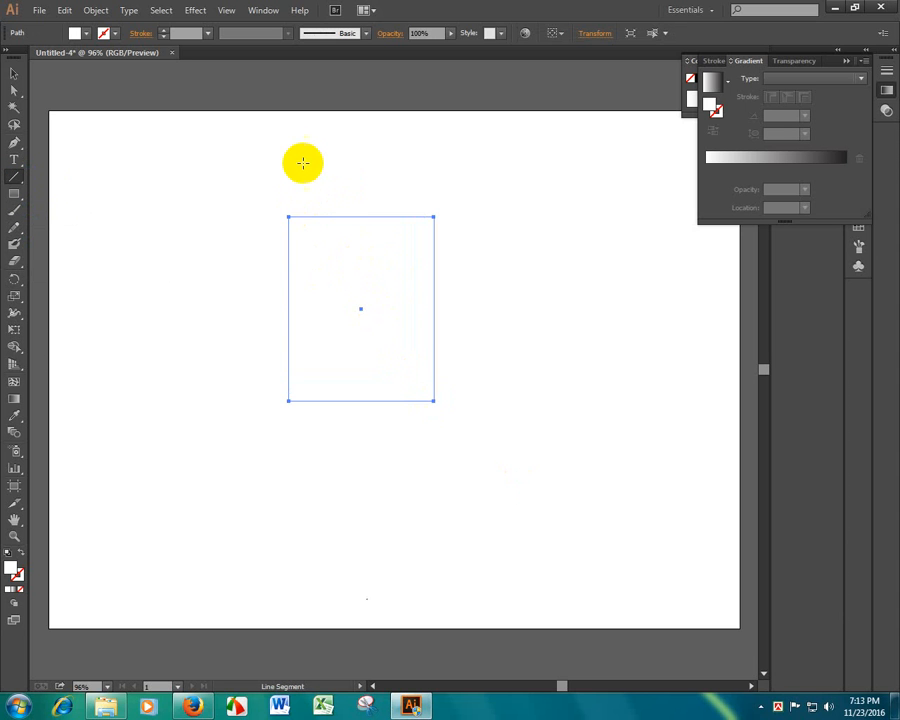
{"action": "left_click_drag", "start_coordinate": [302, 160], "coordinate": [188, 333]}
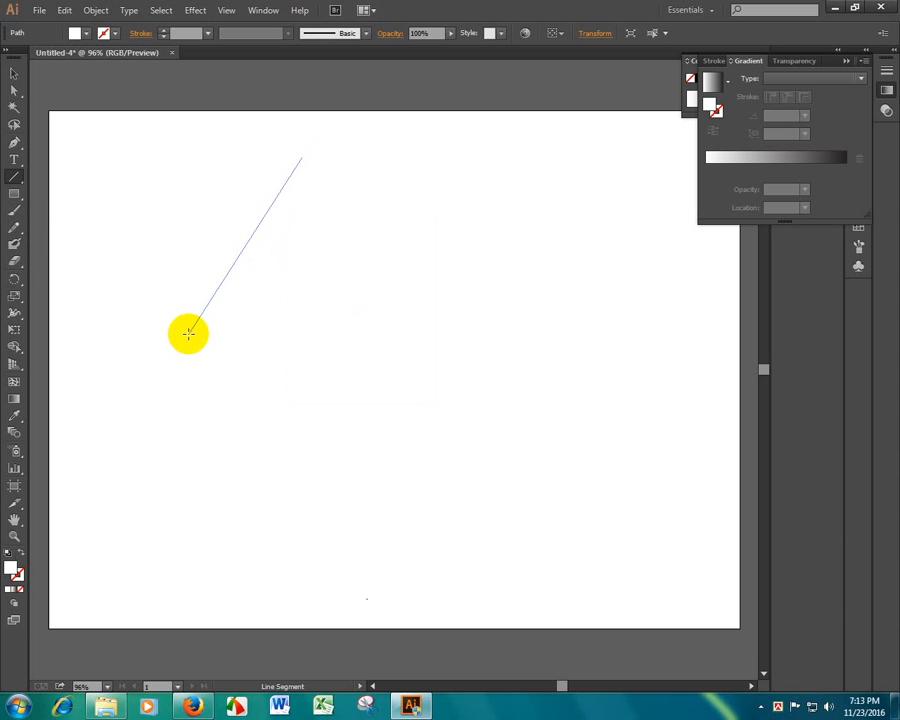
{"action": "key", "text": "ctrl+z"}
Step: Give the rectangle no fill and a black stroke, and deselect it
{"action": "left_click", "coordinate": [25, 74]}
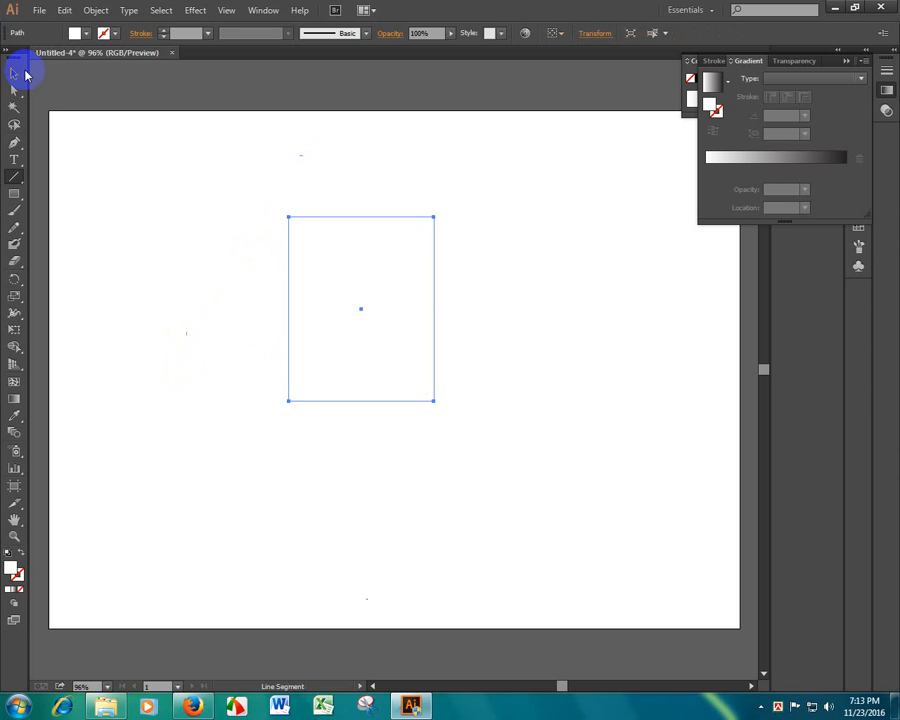
{"action": "left_click", "coordinate": [88, 35]}
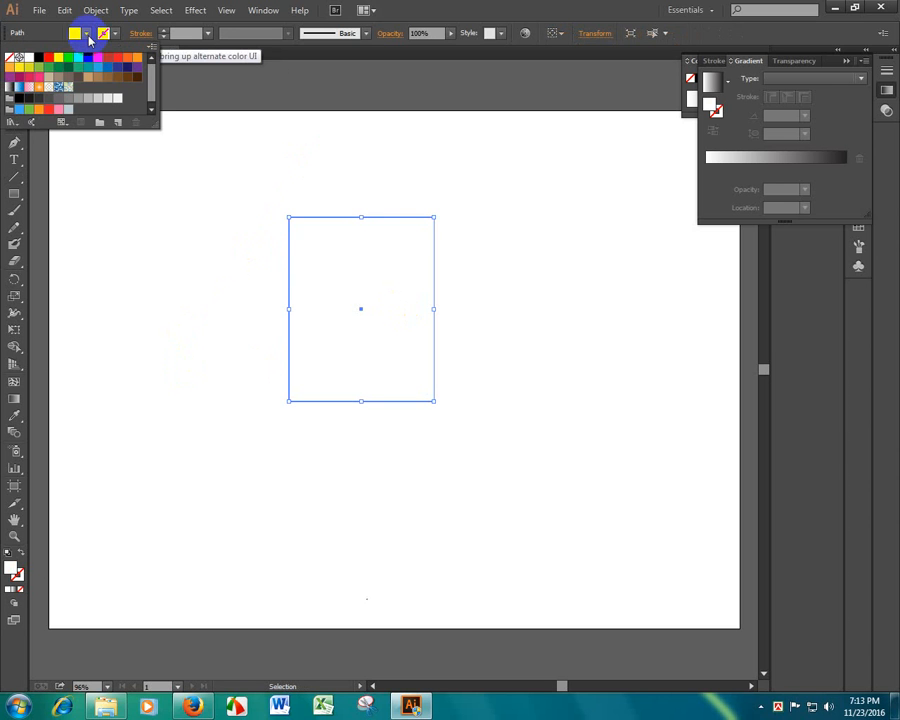
{"action": "left_click", "coordinate": [10, 57]}
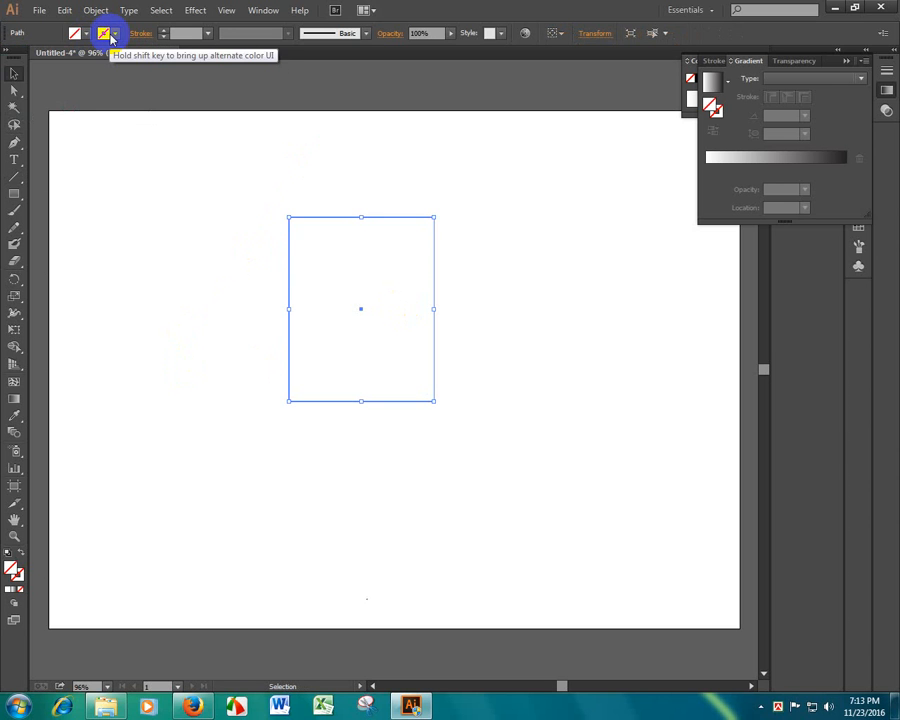
{"action": "left_click", "coordinate": [111, 36]}
{"action": "left_click", "coordinate": [47, 80]}
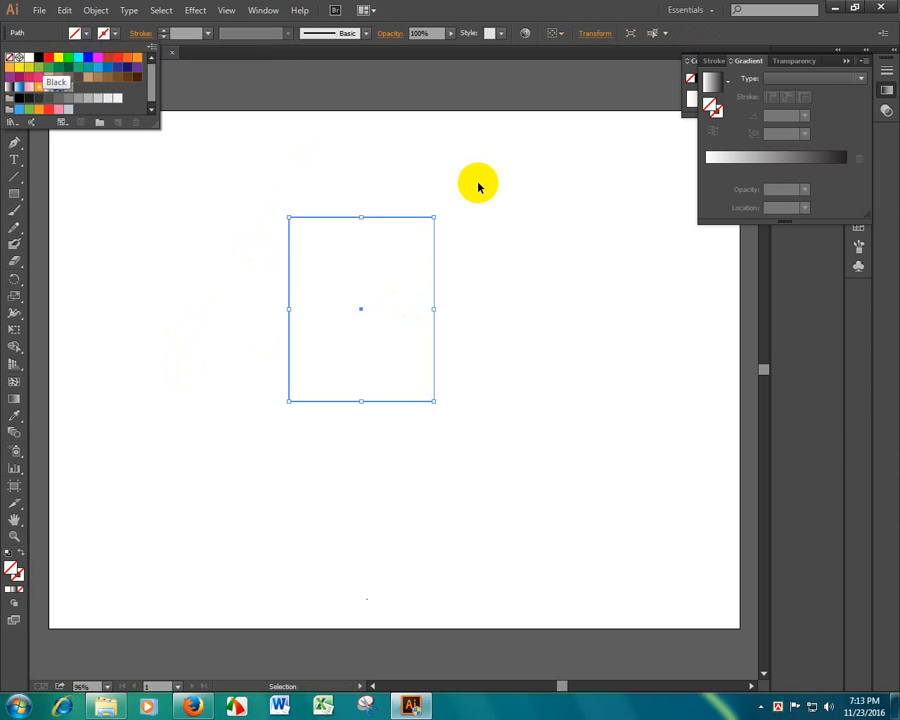
{"action": "left_click", "coordinate": [476, 183]}
{"action": "left_click", "coordinate": [277, 440]}
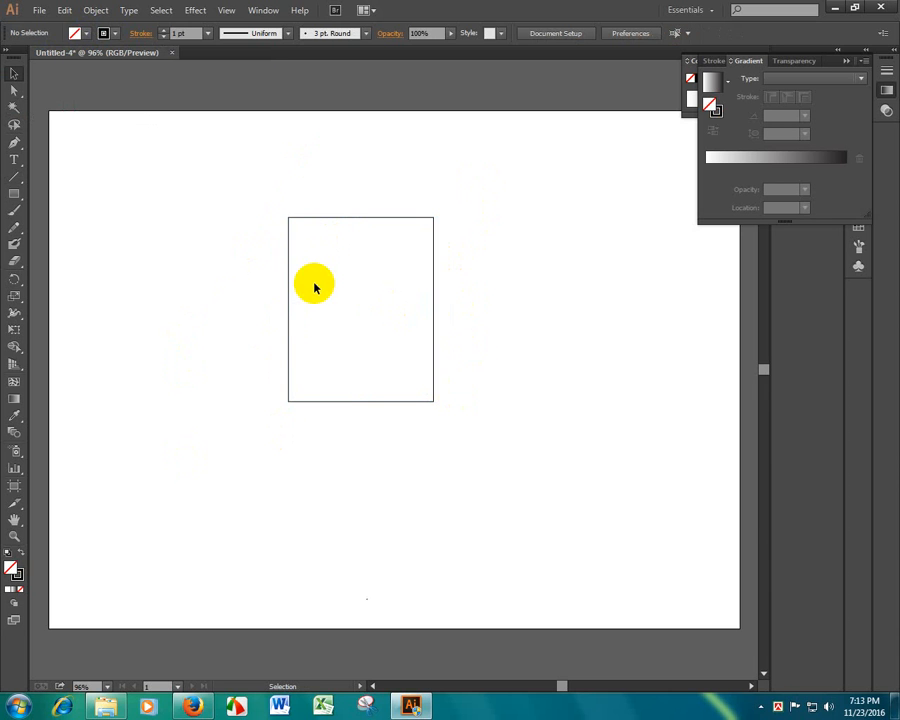
Step: Draw a diagonal line running from above the rectangle down to its left side, and extend its upper end beyond the artboard
{"action": "key", "text": "backslash"}
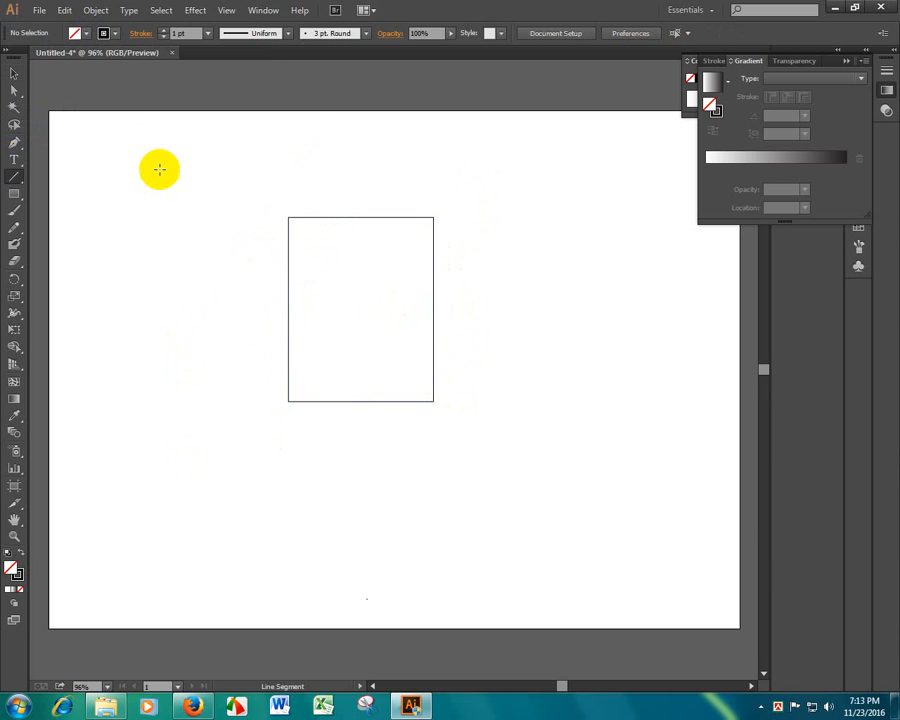
{"action": "left_click_drag", "start_coordinate": [310, 132], "coordinate": [150, 290]}
{"action": "key", "text": "v"}
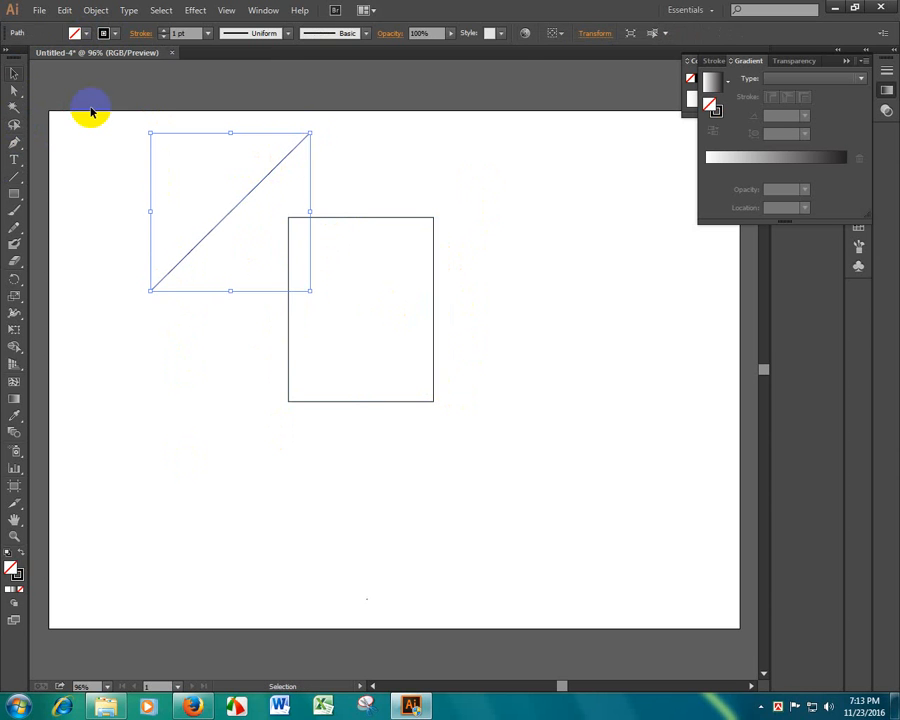
{"action": "left_click_drag", "start_coordinate": [312, 132], "coordinate": [354, 93]}
{"action": "left_click", "coordinate": [461, 172]}
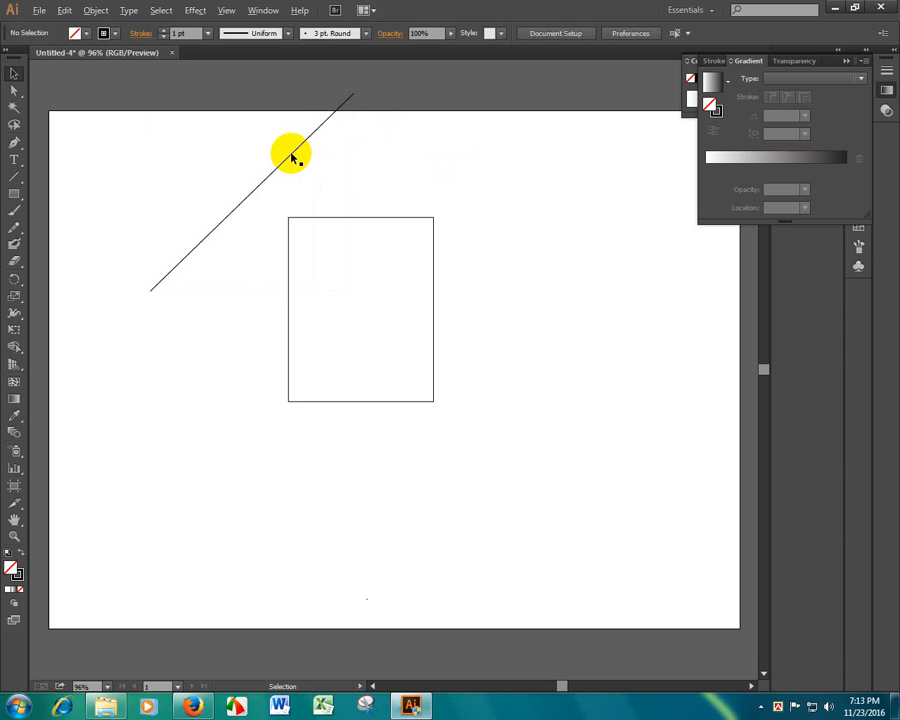
Step: Duplicate the diagonal line with a small offset and repeat the copy until the parallel lines extend past the rectangle
{"action": "left_click_drag", "start_coordinate": [296, 160], "coordinate": [300, 164]}
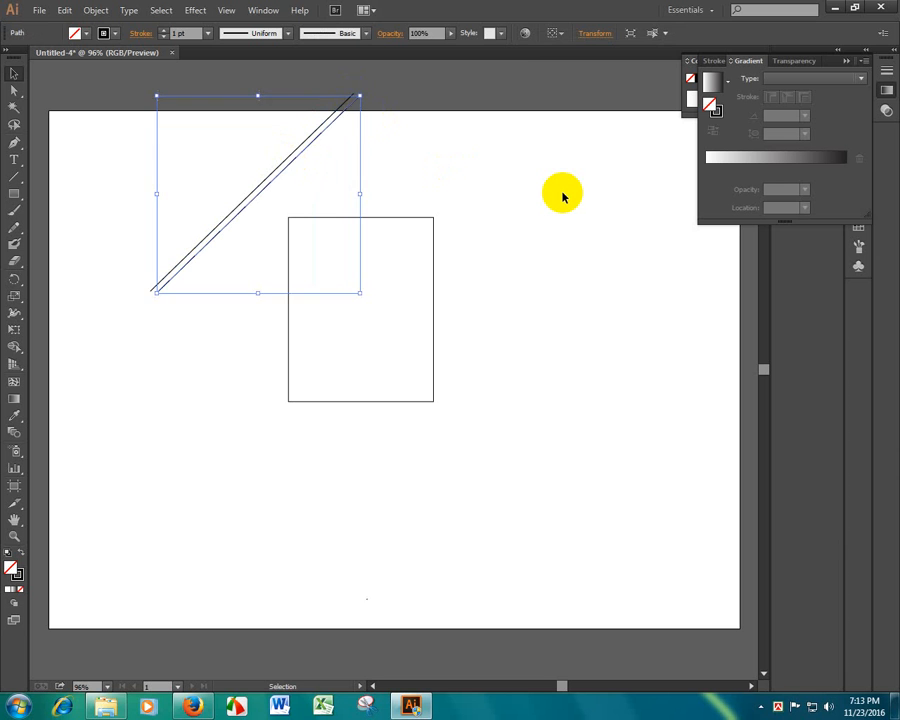
{"action": "key", "text": "ctrl+d"}
{"action": "key", "text": "ctrl+d"}
{"action": "key", "text": "ctrl+d"}
{"action": "key", "text": "ctrl+d"}
{"action": "key", "text": "ctrl+d"}
{"action": "key", "text": "ctrl+d"}
{"action": "key", "text": "ctrl+d"}
{"action": "key", "text": "ctrl+d"}
{"action": "key", "text": "ctrl+d"}
{"action": "key", "text": "ctrl+d"}
{"action": "key", "text": "ctrl+d"}
{"action": "key", "text": "ctrl+d"}
{"action": "key", "text": "ctrl+d"}
{"action": "key", "text": "ctrl+d"}
{"action": "key", "text": "ctrl+d"}
{"action": "key", "text": "ctrl+d"}
{"action": "key", "text": "ctrl+d"}
{"action": "key", "text": "ctrl+d"}
{"action": "key", "text": "ctrl+d"}
{"action": "key", "text": "ctrl+d"}
{"action": "key", "text": "ctrl+d"}
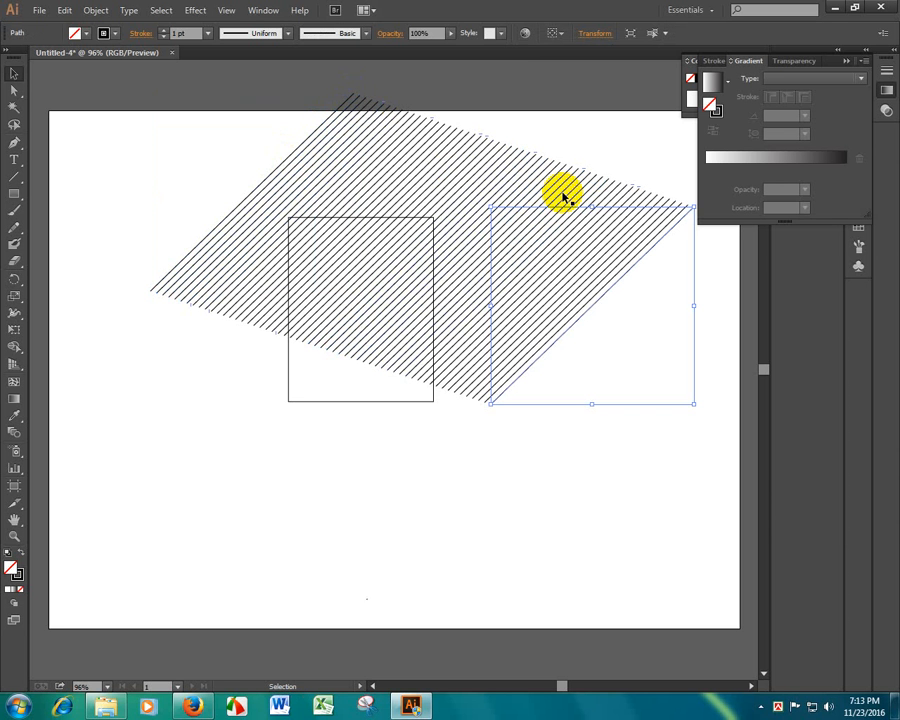
Step: Undo all the repeated line copies until only the original diagonal line remains
{"action": "key", "text": "ctrl+z"}
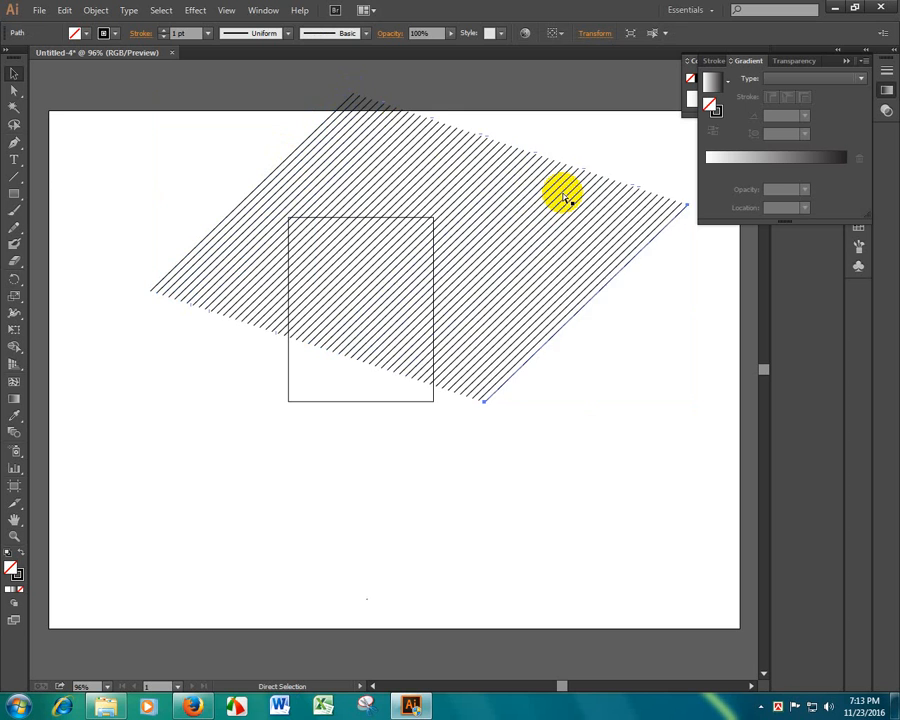
{"action": "key", "text": "ctrl+z"}
{"action": "key", "text": "ctrl+z"}
{"action": "key", "text": "ctrl+z"}
{"action": "key", "text": "ctrl+z"}
{"action": "key", "text": "ctrl+z"}
{"action": "key", "text": "ctrl+z"}
{"action": "key", "text": "ctrl+z"}
{"action": "key", "text": "ctrl+z"}
{"action": "key", "text": "ctrl+z"}
{"action": "key", "text": "ctrl+z"}
{"action": "key", "text": "ctrl+z"}
{"action": "key", "text": "ctrl+z"}
{"action": "key", "text": "ctrl+z"}
{"action": "key", "text": "ctrl+z"}
{"action": "key", "text": "ctrl+z"}
{"action": "key", "text": "ctrl+z"}
{"action": "key", "text": "ctrl+z"}
{"action": "key", "text": "ctrl+z"}
{"action": "key", "text": "ctrl+z"}
{"action": "key", "text": "ctrl+z"}
{"action": "key", "text": "ctrl+z"}
{"action": "key", "text": "ctrl+z"}
{"action": "key", "text": "ctrl+z"}
{"action": "key", "text": "ctrl+z"}
{"action": "key", "text": "ctrl+z"}
{"action": "key", "text": "ctrl+z"}
{"action": "key", "text": "ctrl+z"}
{"action": "key", "text": "ctrl+z"}
{"action": "key", "text": "ctrl+z"}
{"action": "key", "text": "ctrl+z"}
{"action": "key", "text": "ctrl+z"}
{"action": "key", "text": "ctrl+z"}
{"action": "key", "text": "ctrl+z"}
{"action": "key", "text": "ctrl+z"}
{"action": "key", "text": "ctrl+z"}
{"action": "key", "text": "ctrl+z"}
{"action": "key", "text": "ctrl+z"}
{"action": "key", "text": "ctrl+z"}
{"action": "key", "text": "ctrl+z"}
{"action": "key", "text": "ctrl+z"}
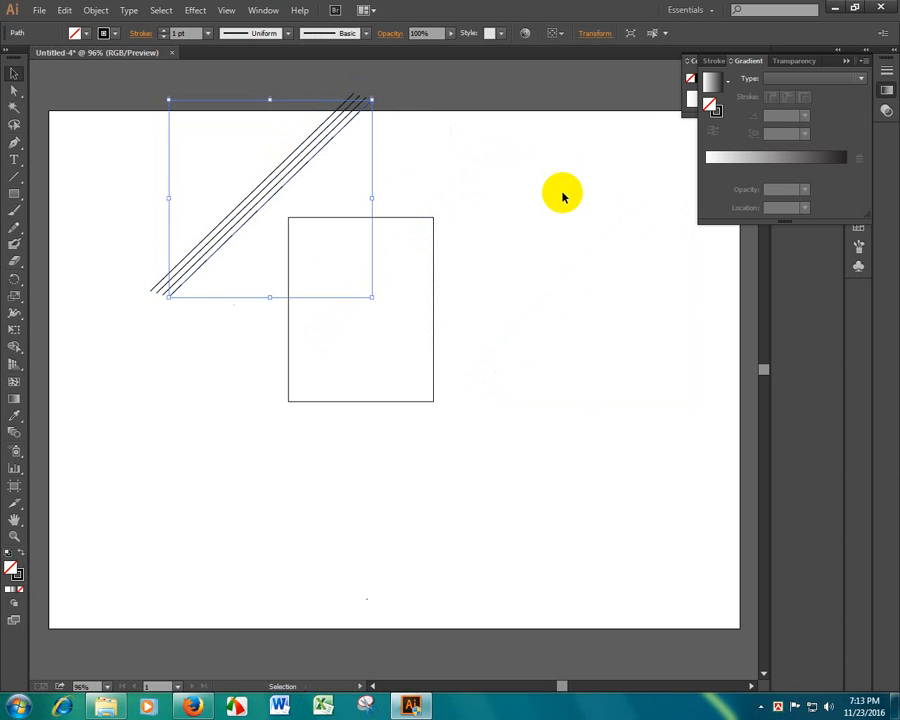
Step: Rotate the single diagonal line slightly clockwise
{"action": "key", "text": "v"}
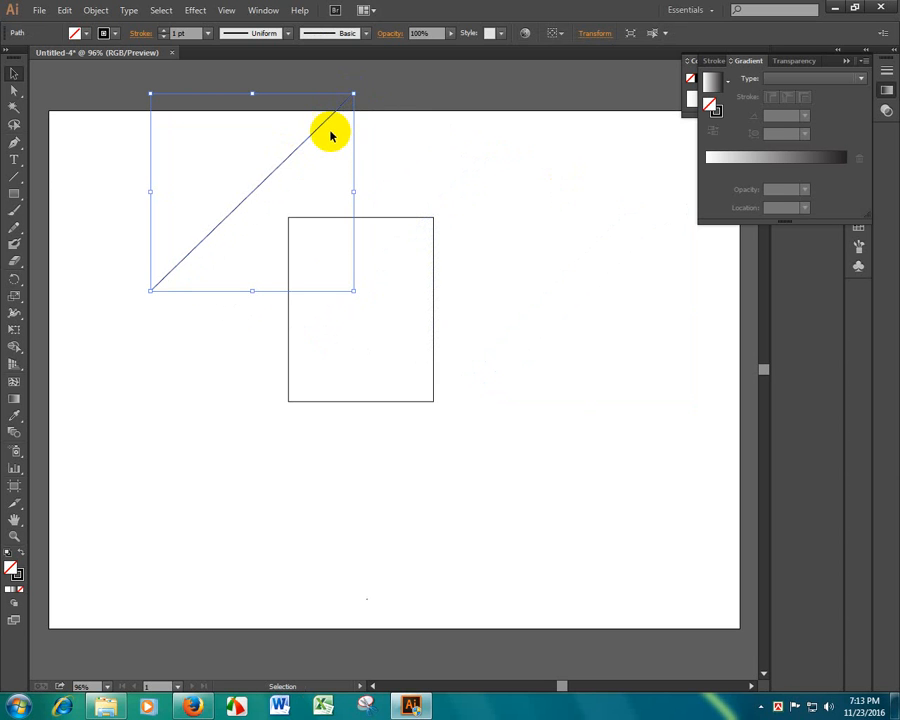
{"action": "left_click", "coordinate": [352, 96]}
{"action": "left_click_drag", "start_coordinate": [362, 90], "coordinate": [366, 101]}
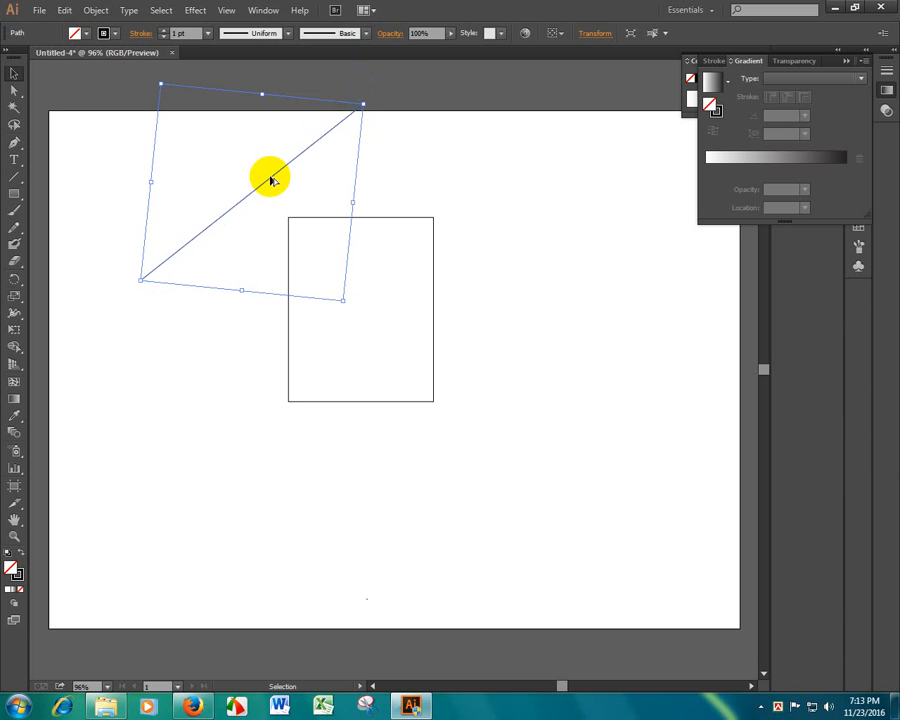
Step: Copy the rotated line just beside itself and repeat the duplication across the upper part of the rectangle
{"action": "left_click_drag", "start_coordinate": [279, 183], "coordinate": [281, 180], "text": "alt"}
{"action": "key", "text": "a"}
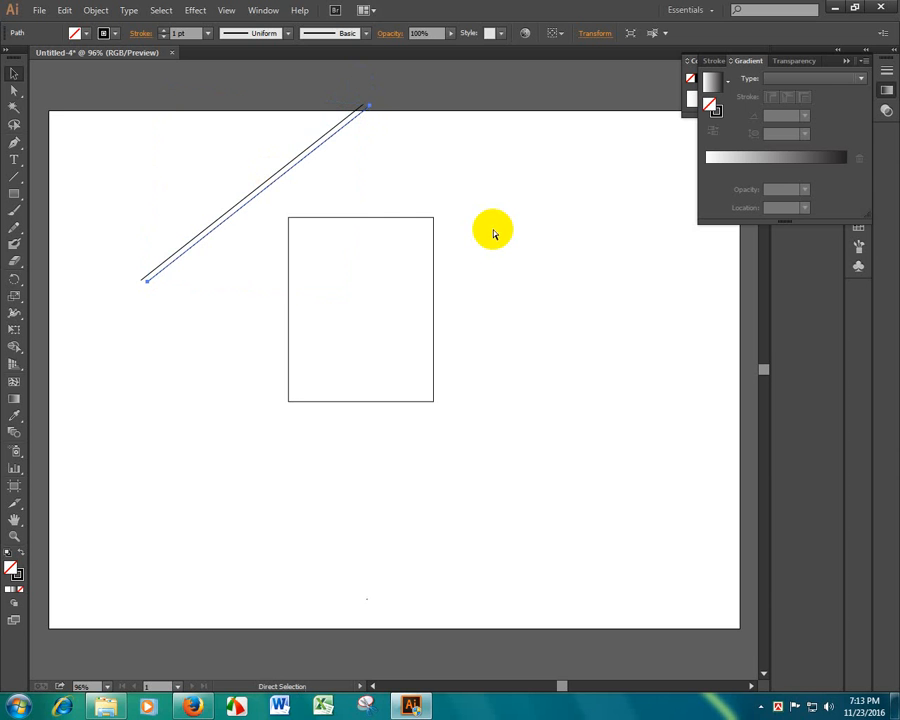
{"action": "key", "text": "ctrl+d"}
{"action": "key", "text": "ctrl+d"}
{"action": "key", "text": "ctrl+d"}
{"action": "key", "text": "ctrl+d"}
{"action": "key", "text": "ctrl+d"}
{"action": "key", "text": "ctrl+d"}
{"action": "key", "text": "ctrl+d"}
{"action": "key", "text": "ctrl+d"}
{"action": "key", "text": "ctrl+d"}
{"action": "key", "text": "ctrl+d"}
{"action": "key", "text": "ctrl+d"}
{"action": "key", "text": "ctrl+d"}
{"action": "key", "text": "ctrl+d"}
{"action": "key", "text": "ctrl+d"}
{"action": "key", "text": "ctrl+d"}
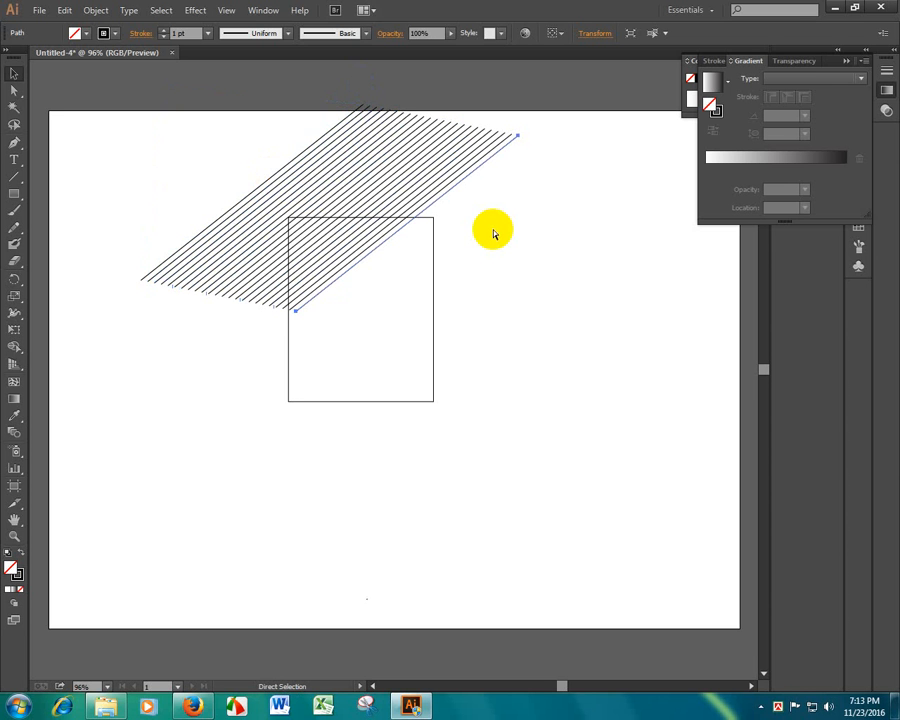
Step: Undo the copies of the rotated line
{"action": "key", "text": "ctrl+z"}
{"action": "key", "text": "ctrl+z"}
{"action": "key", "text": "ctrl+z"}
{"action": "key", "text": "ctrl+z"}
{"action": "key", "text": "ctrl+z"}
{"action": "key", "text": "ctrl+z"}
{"action": "key", "text": "ctrl+z"}
{"action": "key", "text": "ctrl+z"}
{"action": "key", "text": "ctrl+z"}
{"action": "key", "text": "ctrl+z"}
{"action": "key", "text": "ctrl+z"}
{"action": "key", "text": "ctrl+z"}
{"action": "key", "text": "ctrl+z"}
{"action": "key", "text": "ctrl+z"}
{"action": "key", "text": "ctrl+z"}
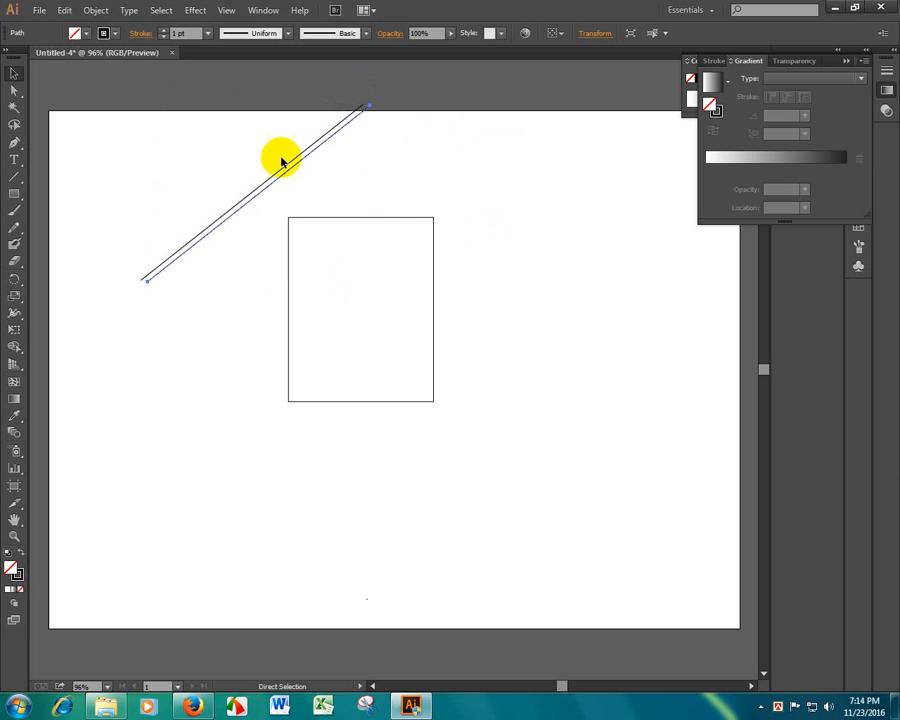
{"action": "key", "text": "ctrl+z"}
Step: Lengthen the diagonal line at both ends so that it reaches beyond the artboard's left and upper edges
{"action": "key", "text": "v"}
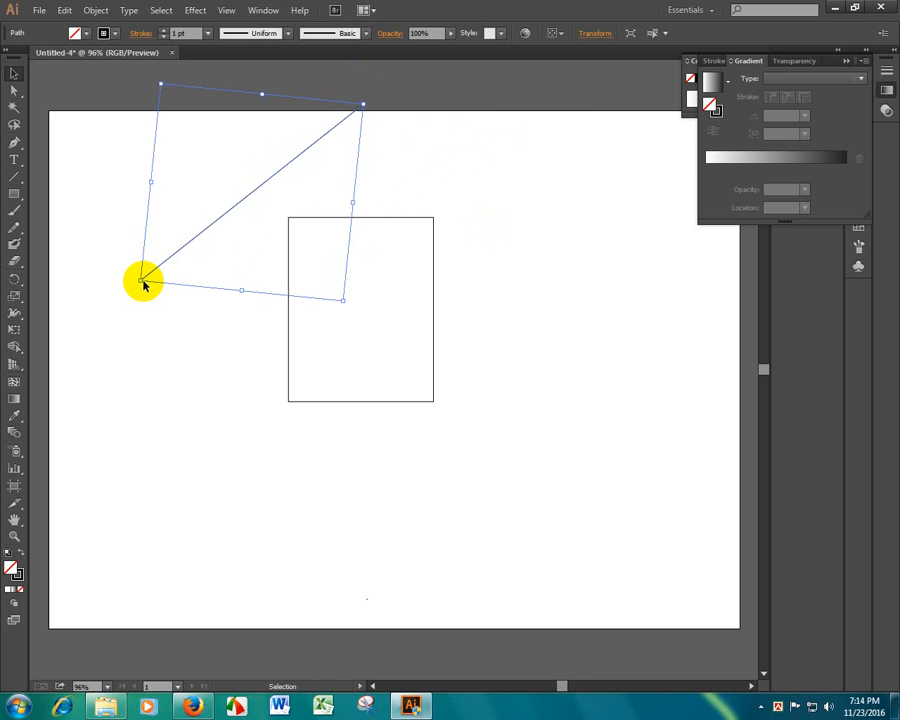
{"action": "left_click_drag", "start_coordinate": [143, 283], "coordinate": [380, 486]}
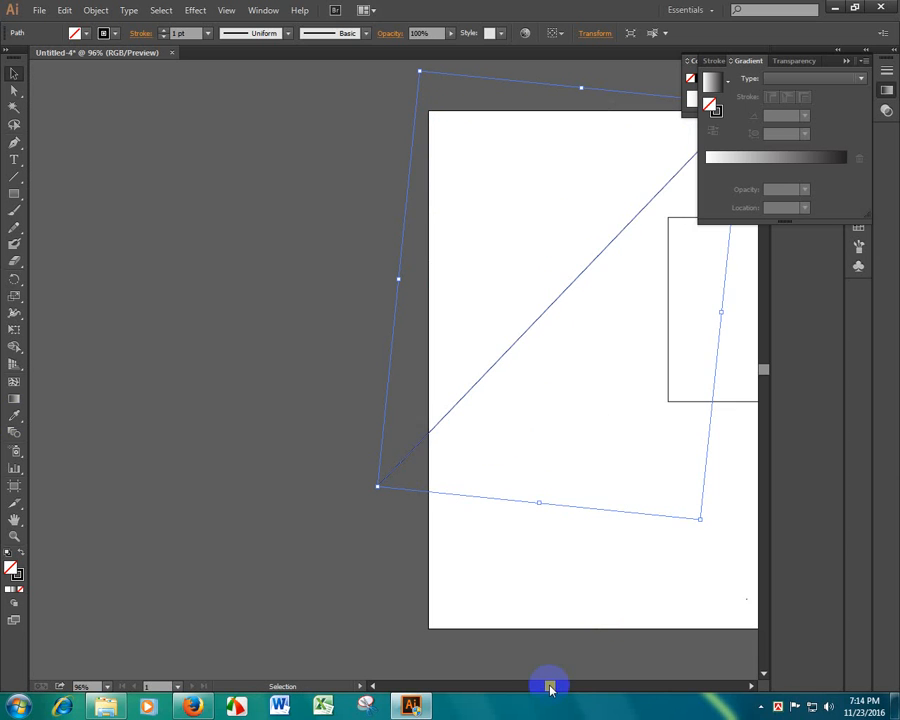
{"action": "left_click_drag", "start_coordinate": [547, 686], "coordinate": [558, 686]}
{"action": "left_click_drag", "start_coordinate": [432, 118], "coordinate": [452, 102]}
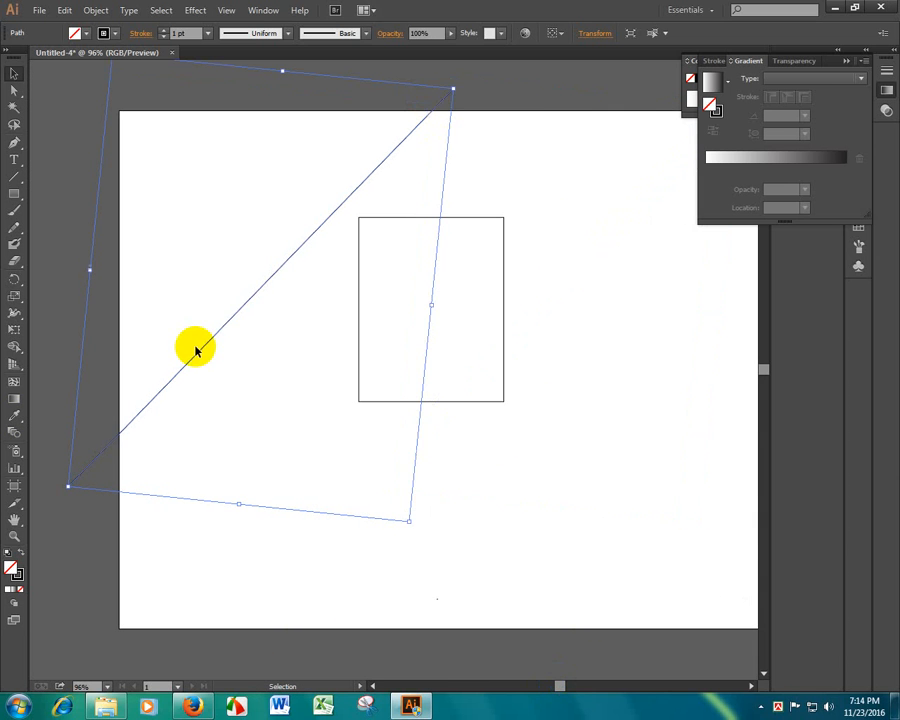
Step: Move the long line closer to the rectangle, duplicate it with a tiny offset, and repeat the copy until dense lines cover the whole rectangle
{"action": "left_click_drag", "start_coordinate": [196, 350], "coordinate": [265, 297]}
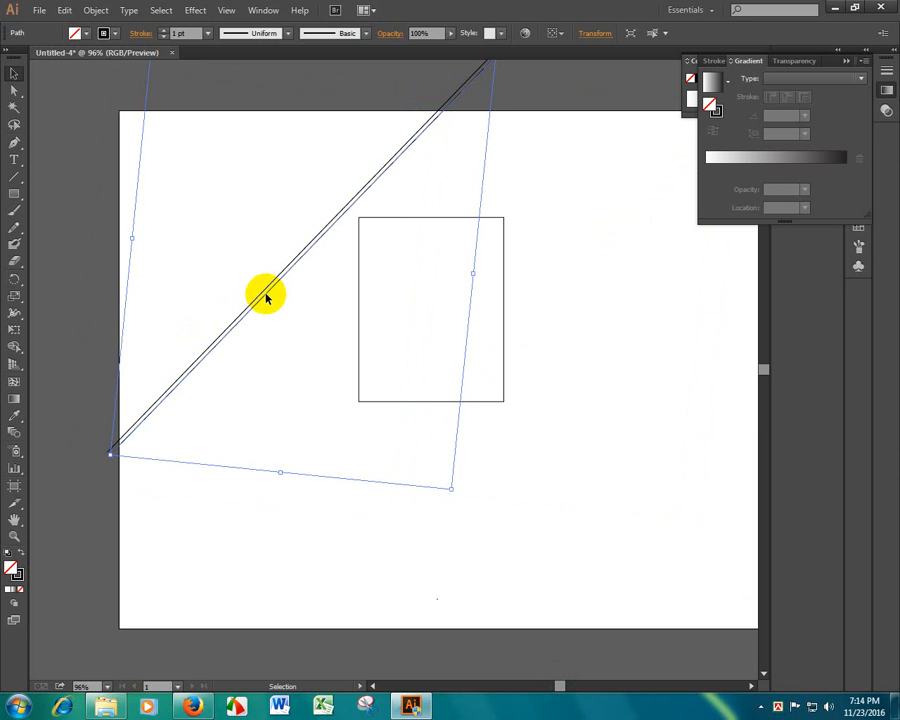
{"action": "key", "text": "ctrl+d"}
{"action": "key", "text": "ctrl+d"}
{"action": "key", "text": "ctrl+d"}
{"action": "key", "text": "ctrl+d"}
{"action": "key", "text": "ctrl+d"}
{"action": "key", "text": "ctrl+d"}
{"action": "key", "text": "ctrl+d"}
{"action": "key", "text": "ctrl+d"}
{"action": "key", "text": "ctrl+d"}
{"action": "key", "text": "ctrl+d"}
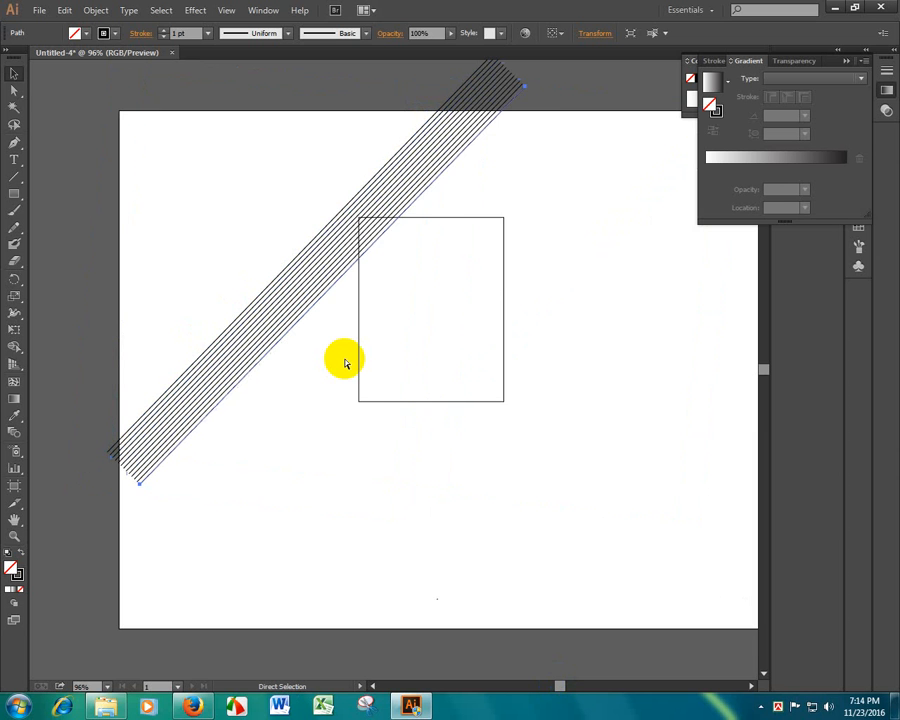
{"action": "key", "text": "ctrl+d"}
{"action": "key", "text": "ctrl+d"}
{"action": "key", "text": "ctrl+d"}
{"action": "key", "text": "ctrl+d"}
{"action": "key", "text": "ctrl+d"}
{"action": "key", "text": "ctrl+d"}
{"action": "key", "text": "ctrl+d"}
{"action": "key", "text": "ctrl+d"}
{"action": "key", "text": "ctrl+d"}
{"action": "key", "text": "ctrl+d"}
{"action": "key", "text": "ctrl+d"}
{"action": "key", "text": "ctrl+d"}
{"action": "key", "text": "ctrl+d"}
{"action": "key", "text": "ctrl+d"}
{"action": "key", "text": "ctrl+d"}
{"action": "key", "text": "ctrl+d"}
{"action": "key", "text": "ctrl+d"}
{"action": "key", "text": "ctrl+d"}
{"action": "key", "text": "ctrl+d"}
{"action": "key", "text": "ctrl+d"}
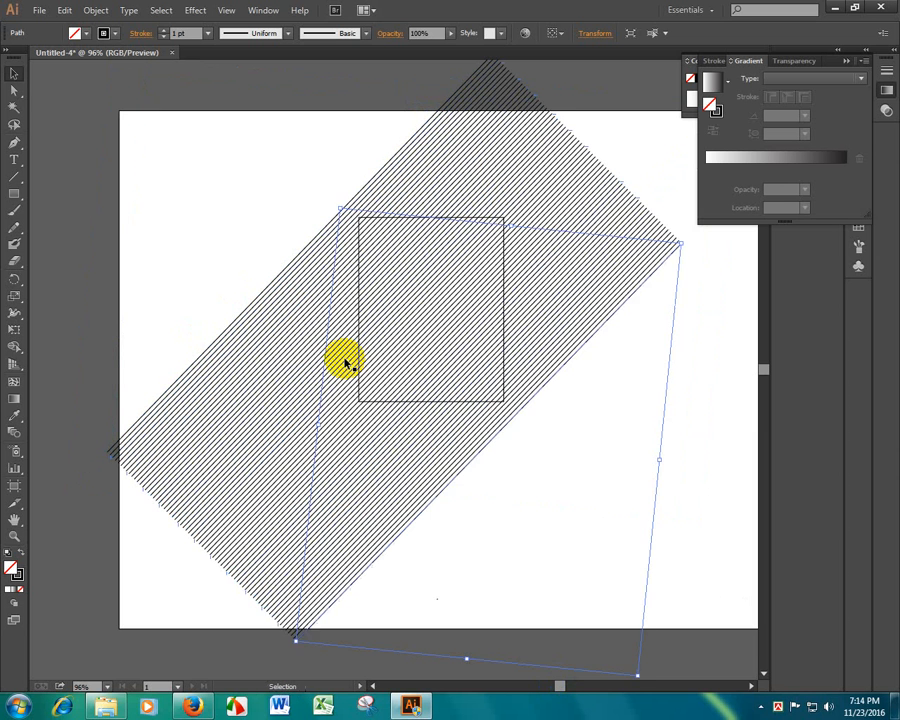
Step: Select all the hatch lines together with the rectangle and delete them
{"action": "left_click", "coordinate": [540, 229]}
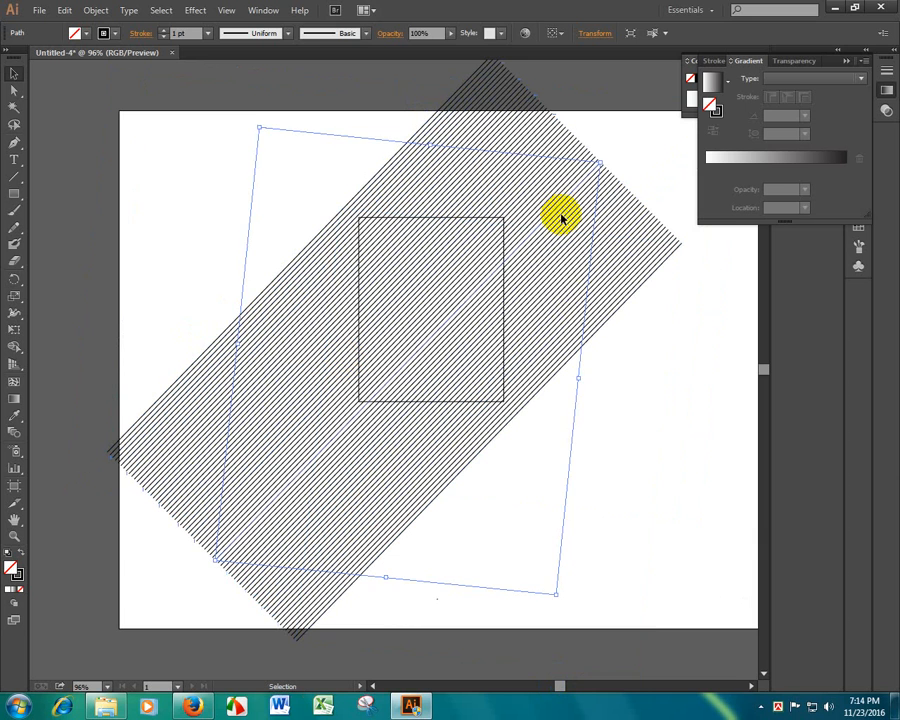
{"action": "left_click", "coordinate": [360, 347]}
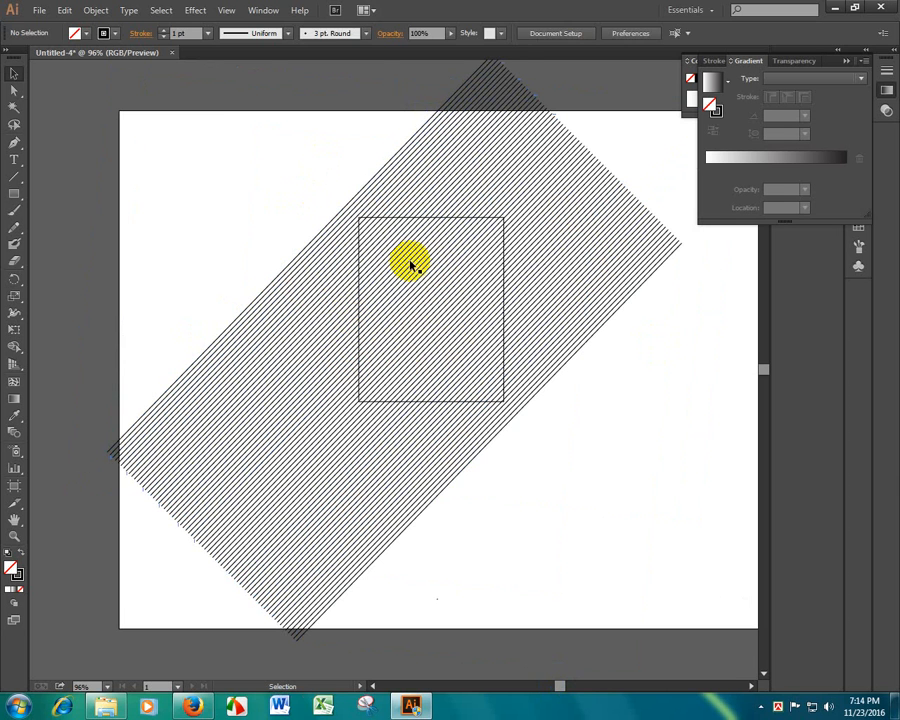
{"action": "left_click", "coordinate": [452, 262]}
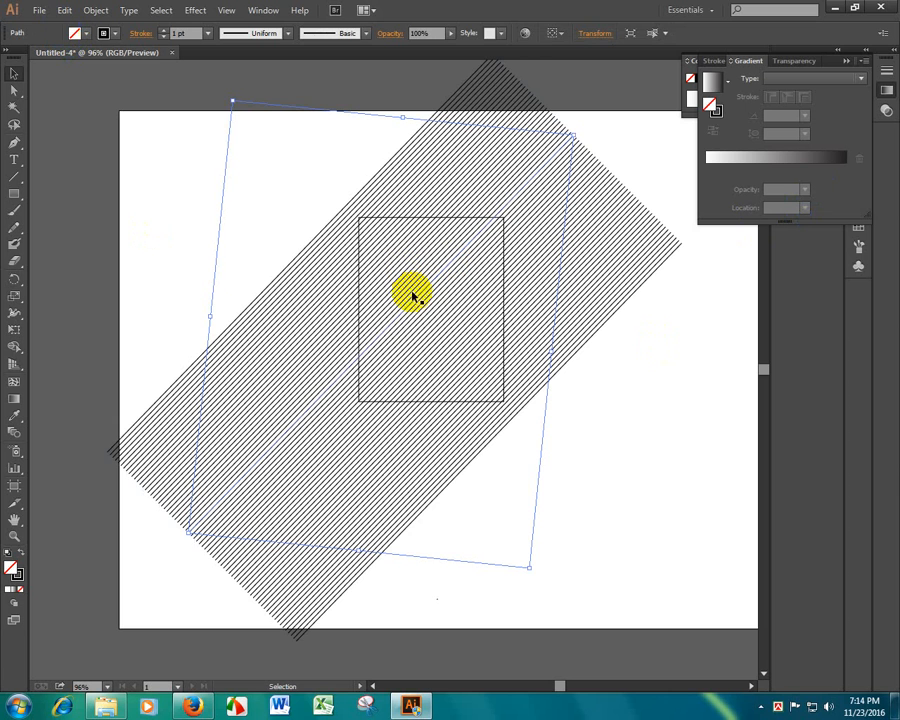
{"action": "left_click", "coordinate": [159, 145]}
{"action": "left_click_drag", "start_coordinate": [159, 145], "coordinate": [606, 588]}
{"action": "key", "text": "Delete"}
Step: Draw a large, wide rectangle in the middle of the empty artboard with the Rectangle tool
{"action": "left_click", "coordinate": [7, 186]}
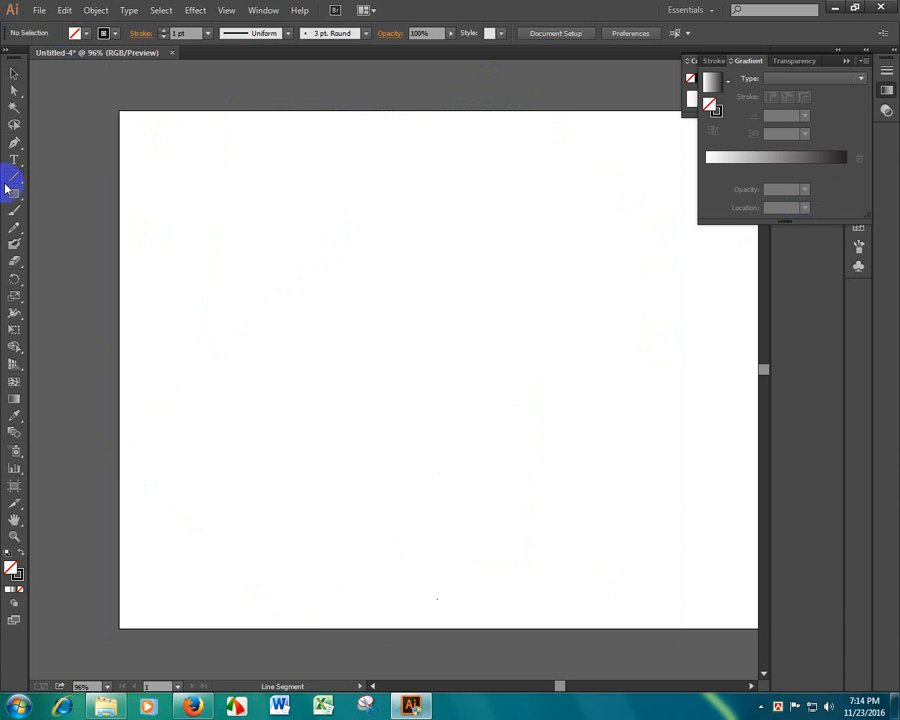
{"action": "left_click", "coordinate": [8, 190]}
{"action": "mouse_move", "coordinate": [219, 214]}
{"action": "left_mouse_down"}
{"action": "mouse_move", "coordinate": [481, 404]}
{"action": "mouse_move", "coordinate": [585, 504]}
{"action": "left_mouse_up"}
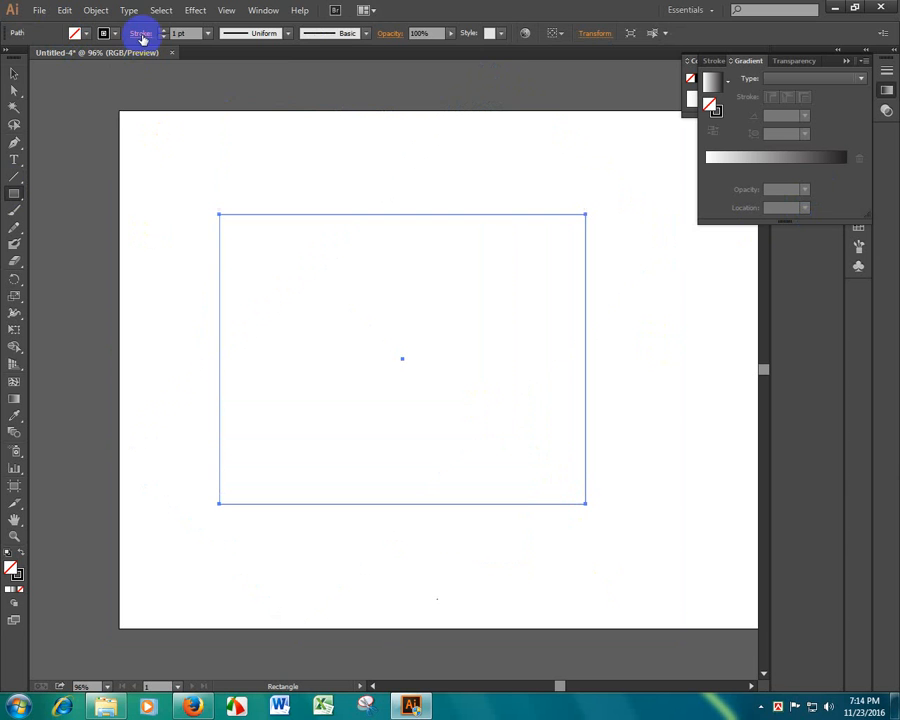
Step: Remove the wide rectangle's stroke and fill it with the blue swirling leaf pattern swatch
{"action": "left_click", "coordinate": [112, 33]}
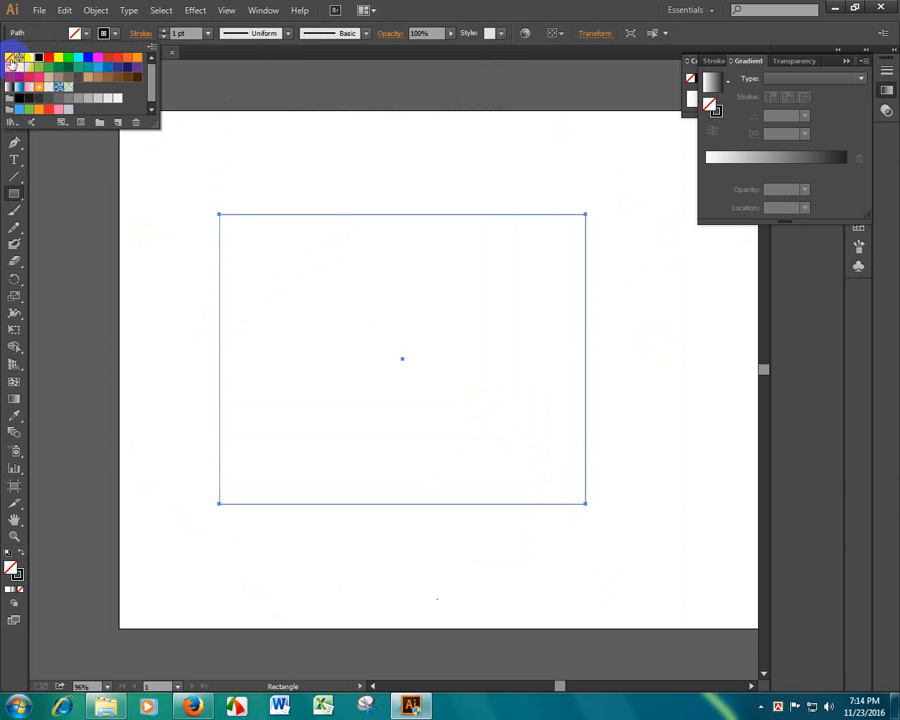
{"action": "left_click", "coordinate": [10, 58]}
{"action": "left_click", "coordinate": [86, 34]}
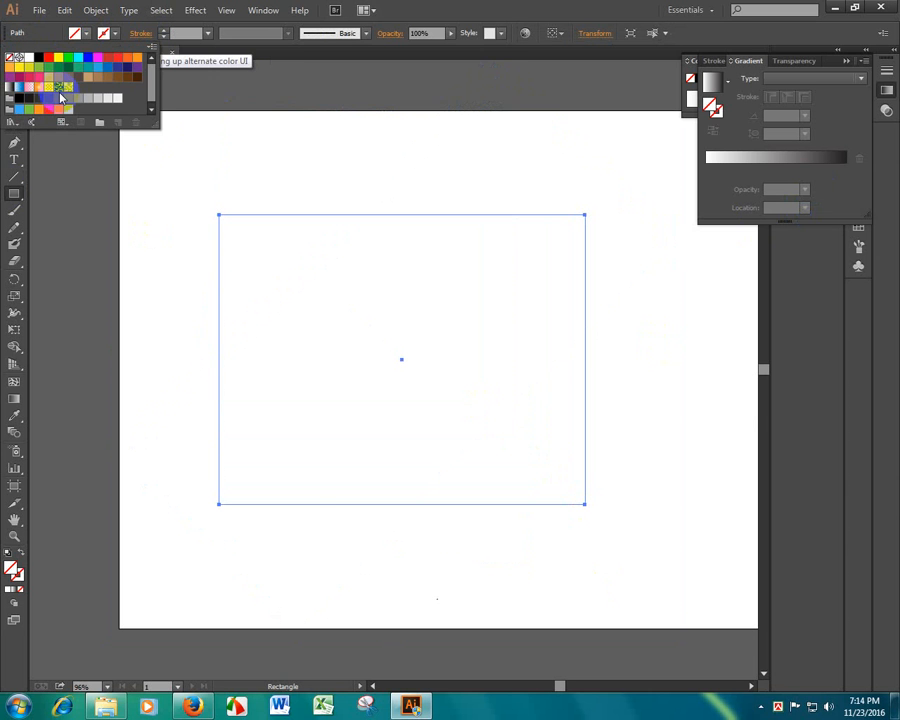
{"action": "left_click", "coordinate": [58, 87]}
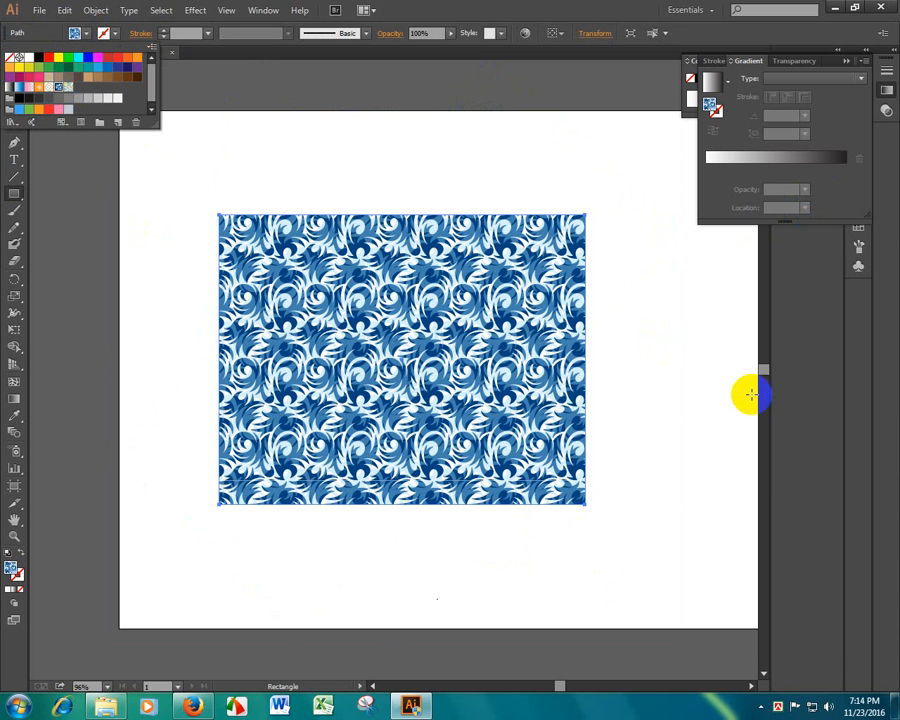
Step: Try the multicoloured Alyssa pattern swatch as the rectangle's fill, and switch back to the blue Jive pattern
{"action": "left_click", "coordinate": [68, 88]}
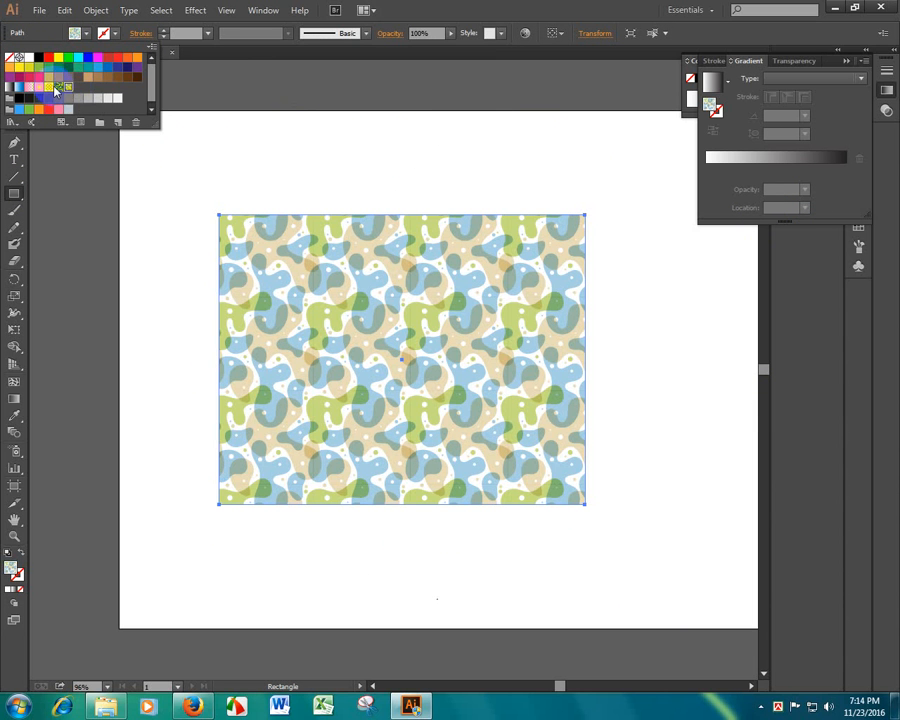
{"action": "left_click", "coordinate": [59, 89]}
{"action": "left_click", "coordinate": [59, 89]}
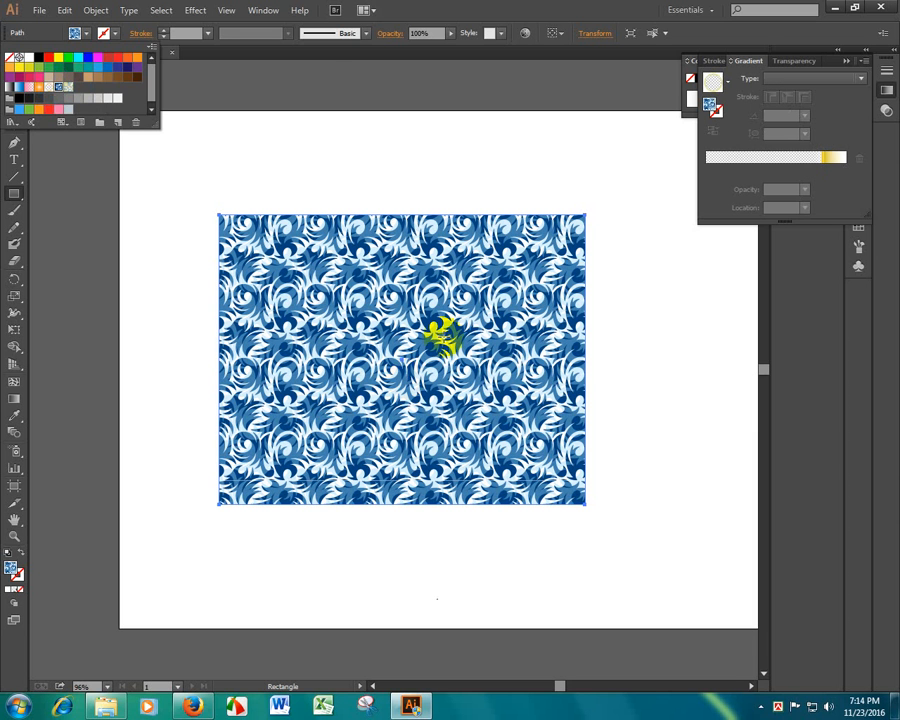
{"action": "left_click", "coordinate": [318, 68]}
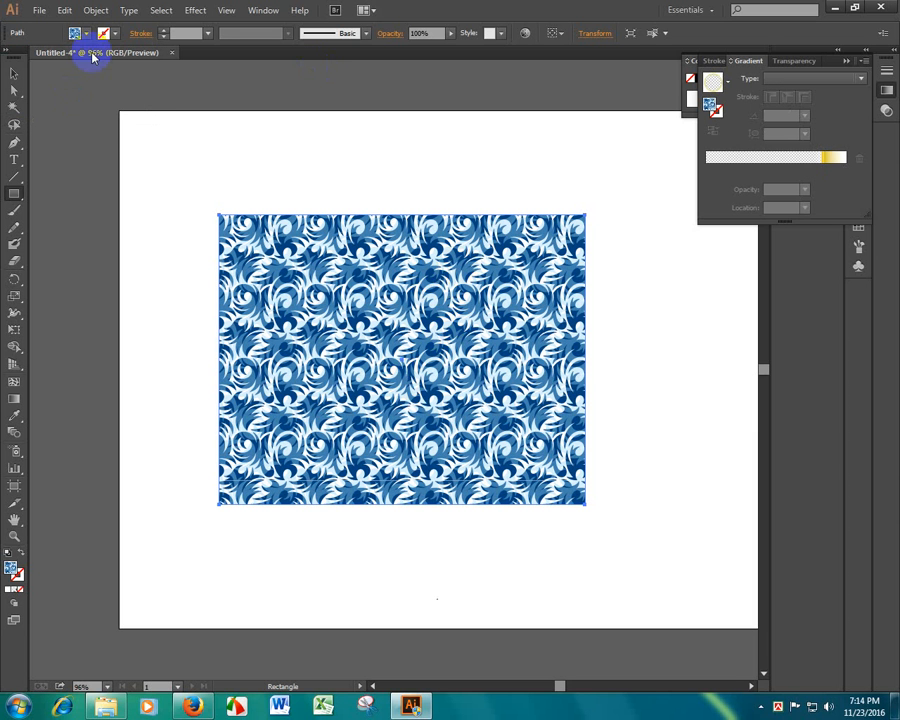
Step: Select everything on the artboard and delete the pattern-filled rectangle
{"action": "left_click", "coordinate": [862, 68]}
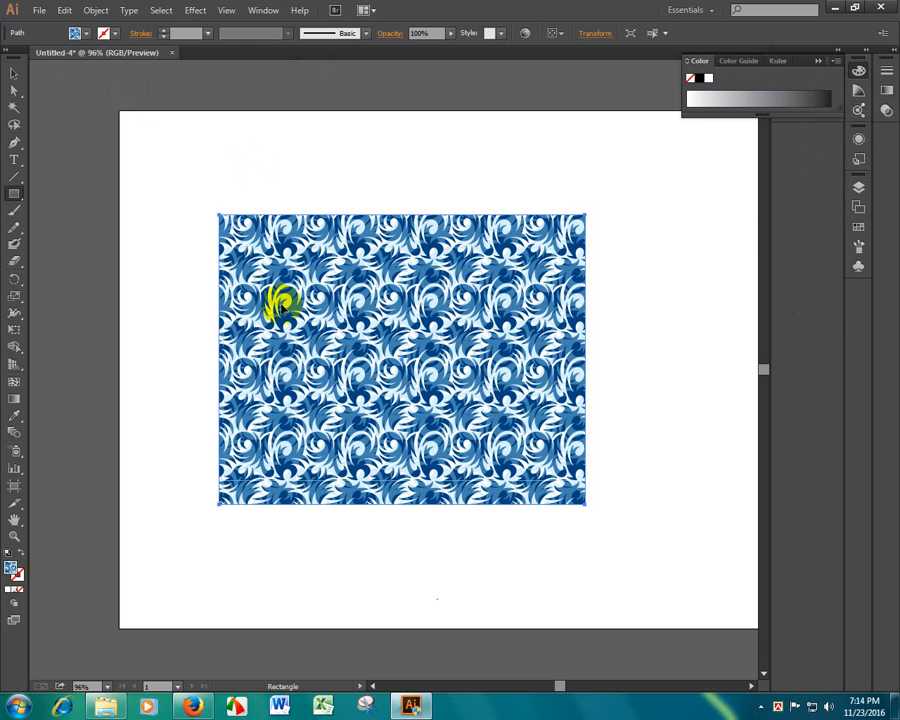
{"action": "key", "text": "ctrl+a"}
{"action": "key", "text": "Delete"}
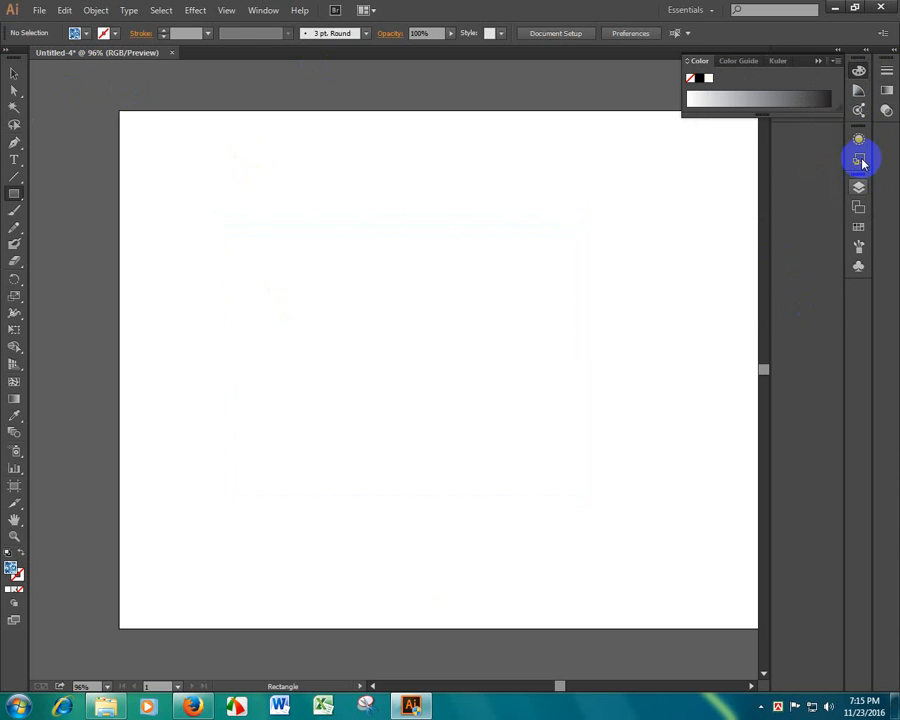
Step: Show the document's swatches in their own panel and display them as thumbnails
{"action": "left_click", "coordinate": [859, 227]}
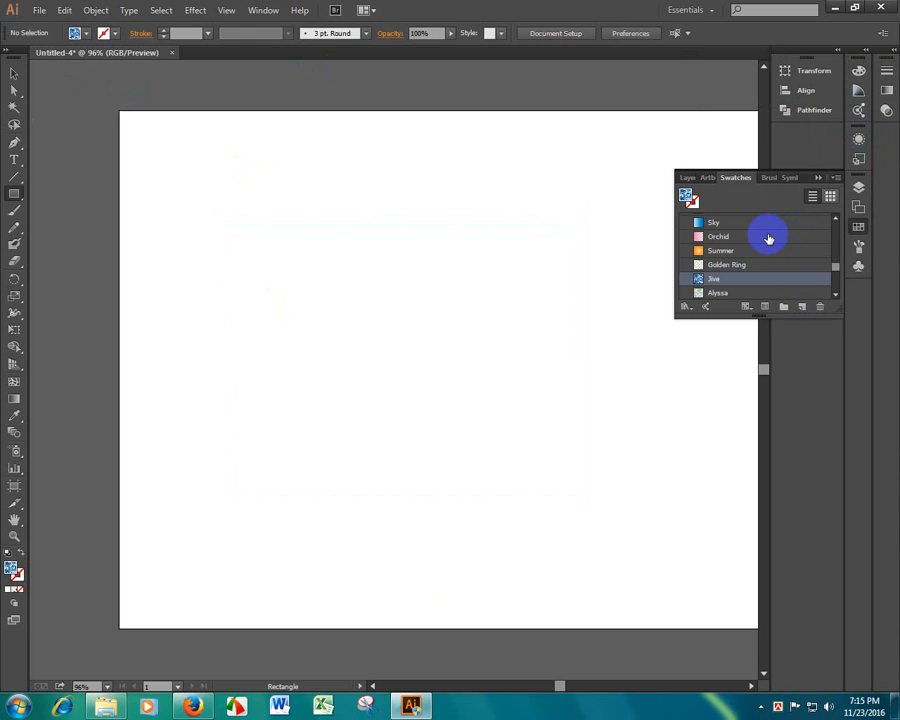
{"action": "left_click", "coordinate": [746, 177]}
{"action": "left_click", "coordinate": [859, 227]}
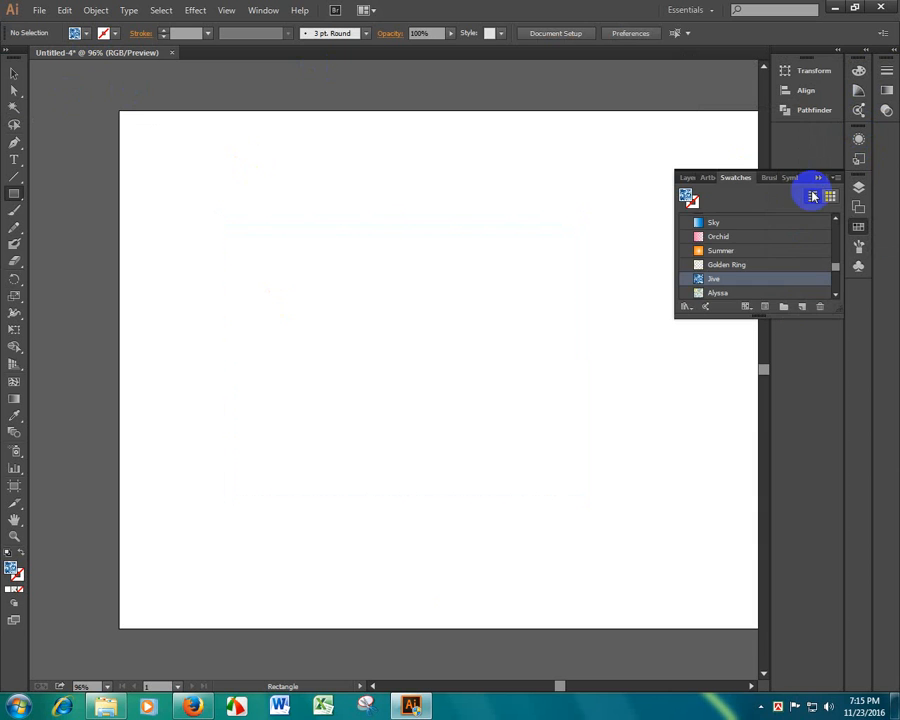
{"action": "left_click", "coordinate": [829, 196]}
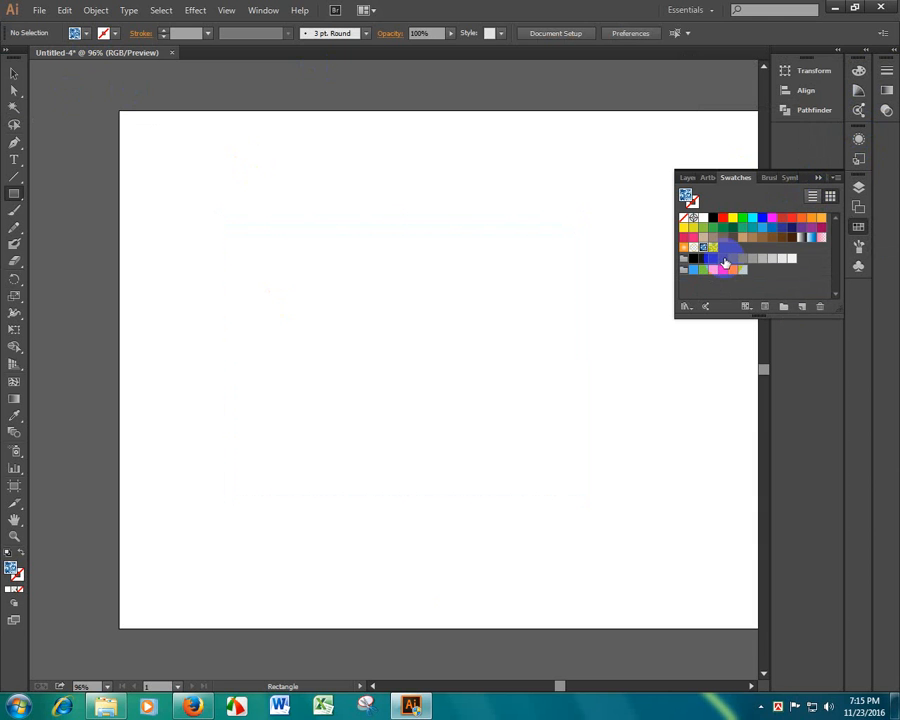
{"action": "left_click", "coordinate": [281, 320]}
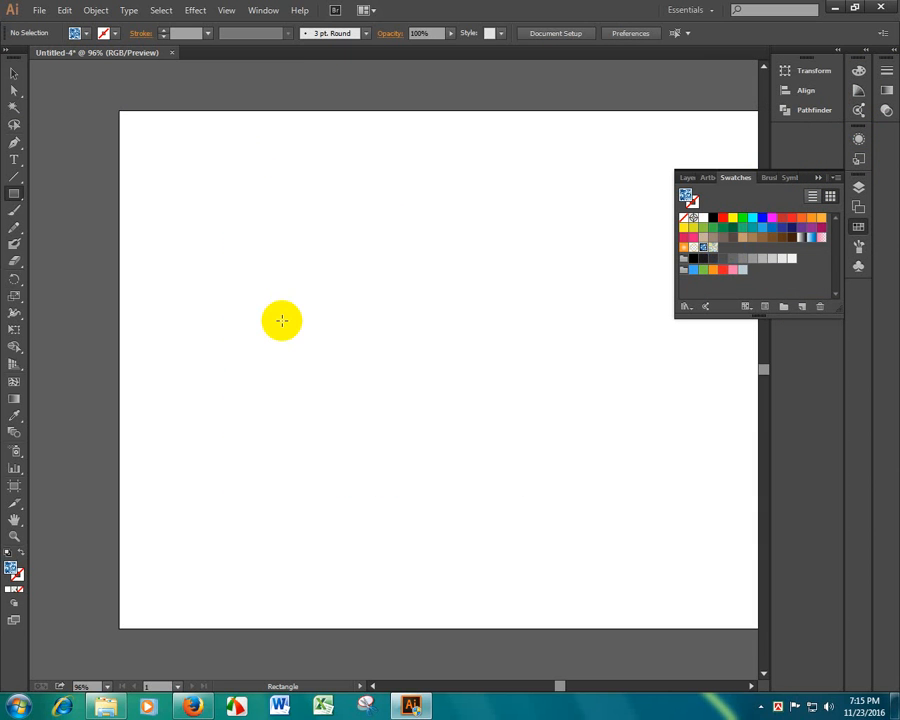
Step: Draw a long slanted line across the artboard's upper-left corner and stretch it well beyond the artboard's top edge
{"action": "left_click", "coordinate": [16, 179]}
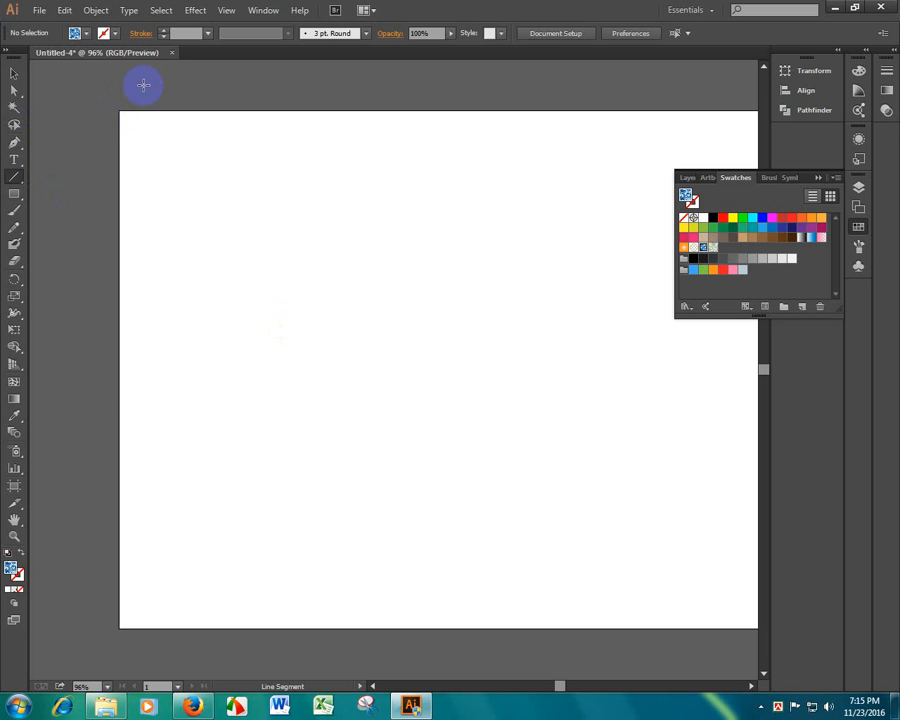
{"action": "mouse_move", "coordinate": [255, 87]}
{"action": "left_mouse_down"}
{"action": "mouse_move", "coordinate": [12, 428]}
{"action": "mouse_move", "coordinate": [340, 557]}
{"action": "left_mouse_up"}
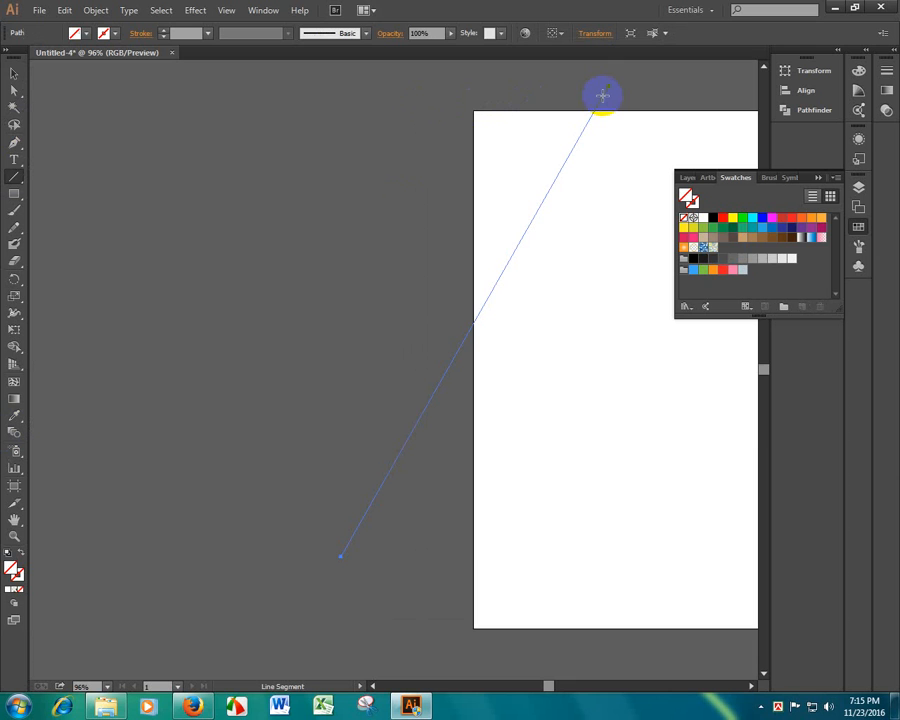
{"action": "key", "text": "v"}
{"action": "left_click_drag", "start_coordinate": [609, 87], "coordinate": [670, 207]}
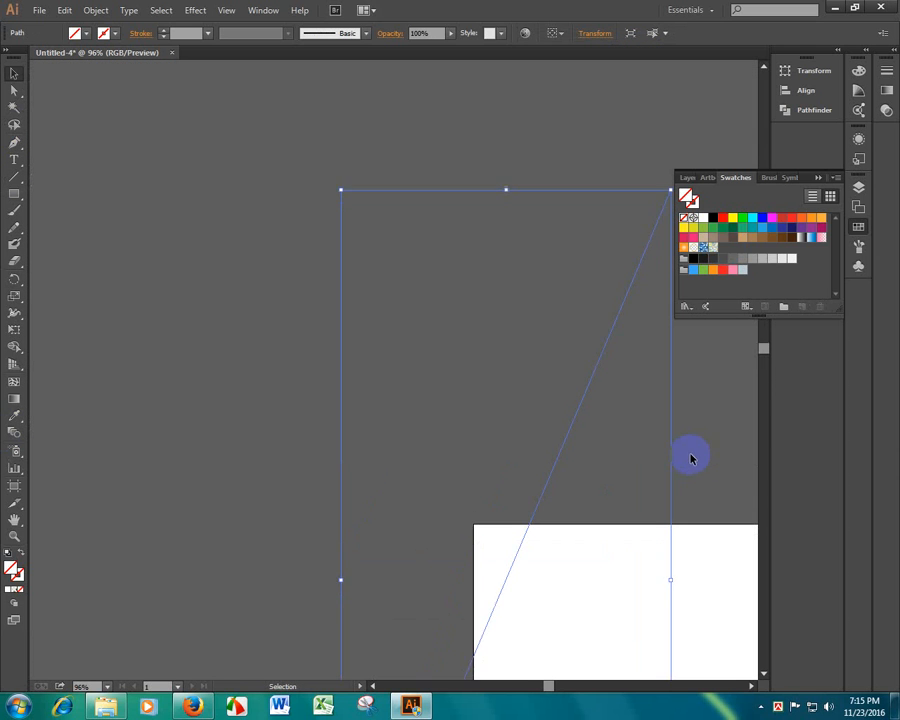
{"action": "scroll", "coordinate": [522, 361], "scroll_direction": "down", "scroll_amount": 5}
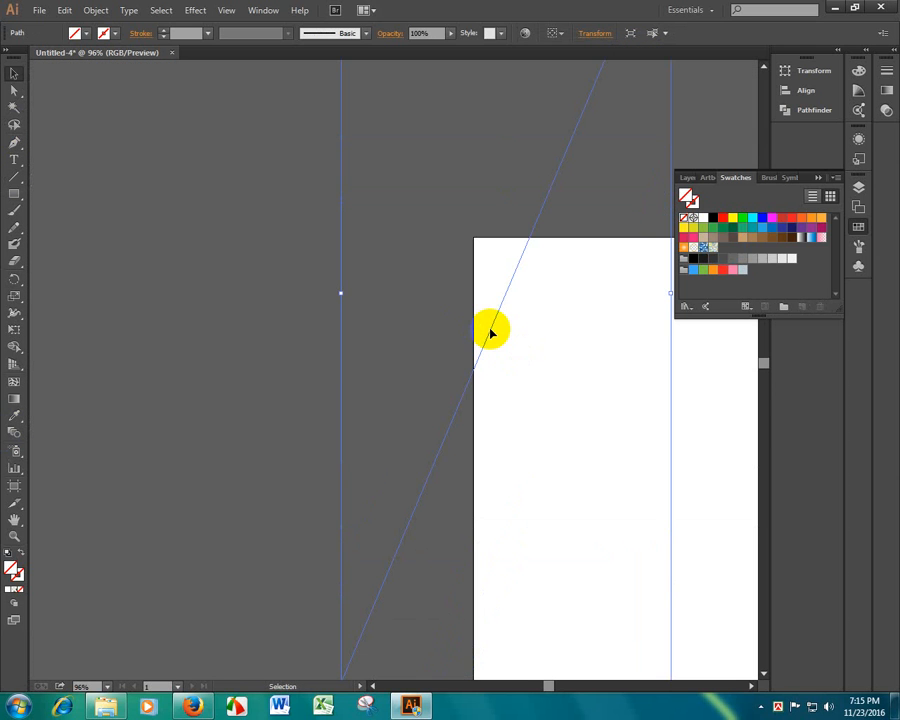
Step: Give the long slanted line a black 1 pt stroke
{"action": "left_click", "coordinate": [86, 33]}
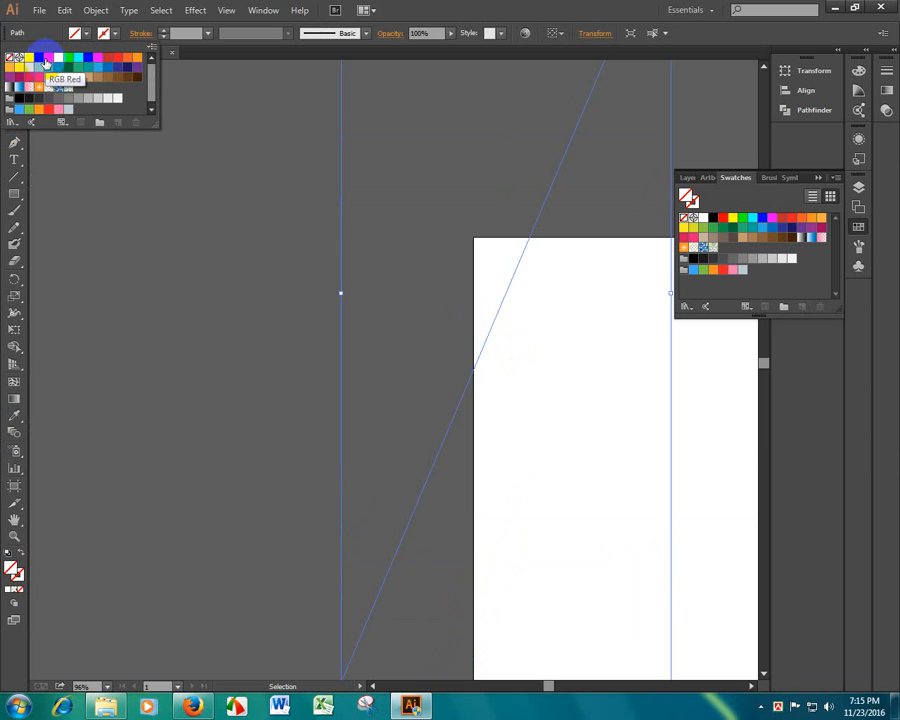
{"action": "left_click", "coordinate": [44, 60]}
{"action": "left_click", "coordinate": [543, 302]}
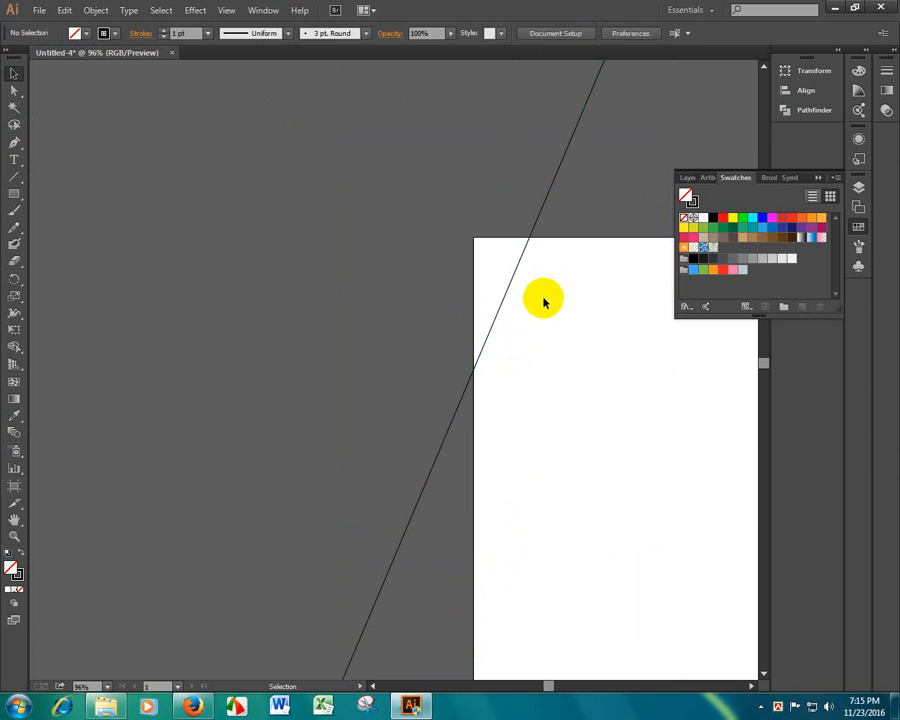
Step: Duplicate the slanted line with a small sideways offset and repeat the copy until parallel lines extend past the artboard's right edge
{"action": "left_click", "coordinate": [514, 279]}
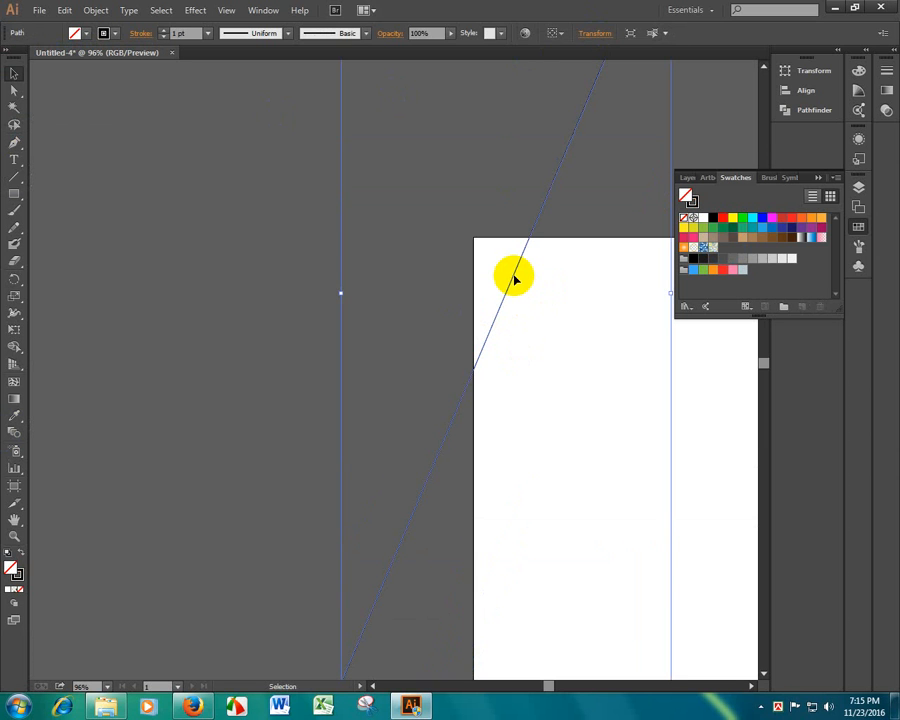
{"action": "left_click_drag", "start_coordinate": [514, 279], "coordinate": [522, 283], "text": "alt"}
{"action": "key", "text": "ctrl+d"}
{"action": "key", "text": "ctrl+d"}
{"action": "key", "text": "ctrl+d"}
{"action": "key", "text": "ctrl+d"}
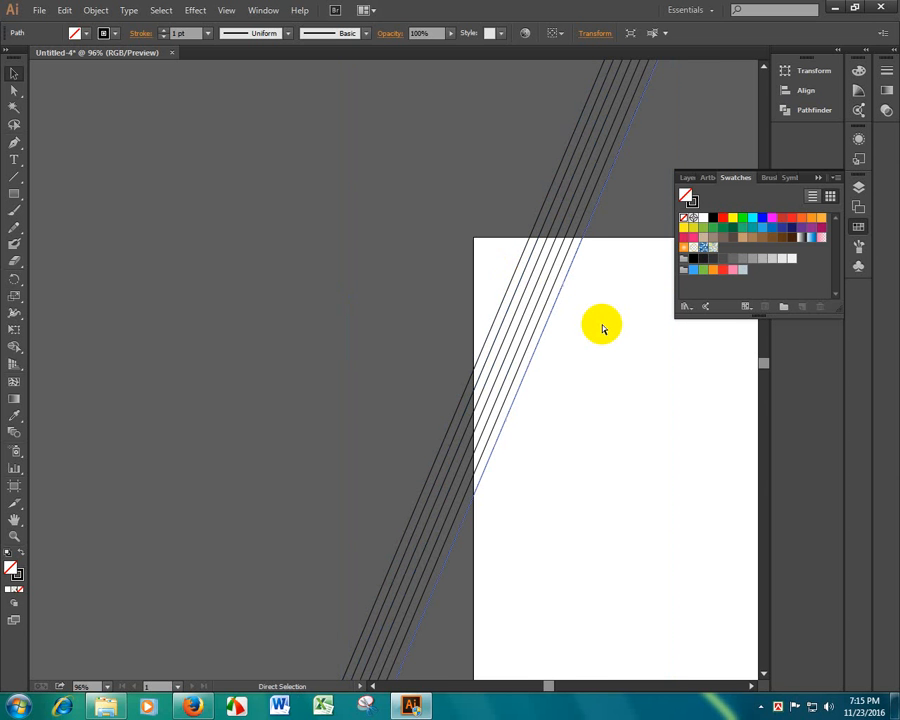
{"action": "key", "text": "ctrl+d"}
{"action": "key", "text": "ctrl+d"}
{"action": "key", "text": "ctrl+d"}
{"action": "key", "text": "ctrl+d"}
{"action": "key", "text": "ctrl+d"}
{"action": "key", "text": "ctrl+d"}
{"action": "key", "text": "ctrl+d"}
{"action": "key", "text": "ctrl+d"}
{"action": "key", "text": "ctrl+d"}
{"action": "key", "text": "ctrl+d"}
{"action": "key", "text": "ctrl+d"}
{"action": "key", "text": "ctrl+d"}
{"action": "key", "text": "ctrl+d"}
{"action": "key", "text": "ctrl+d"}
{"action": "key", "text": "ctrl+d"}
{"action": "key", "text": "ctrl+d"}
{"action": "key", "text": "ctrl+d"}
{"action": "key", "text": "ctrl+d"}
{"action": "key", "text": "ctrl+d"}
{"action": "key", "text": "ctrl+d"}
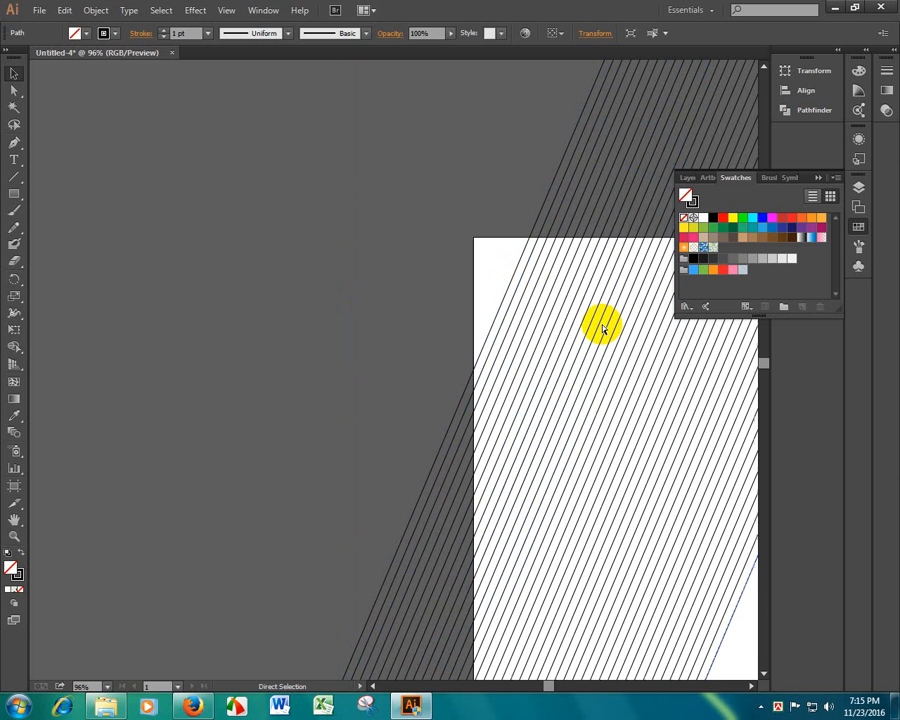
{"action": "key", "text": "ctrl+d"}
{"action": "key", "text": "ctrl+d"}
{"action": "key", "text": "ctrl+d"}
{"action": "key", "text": "ctrl+d"}
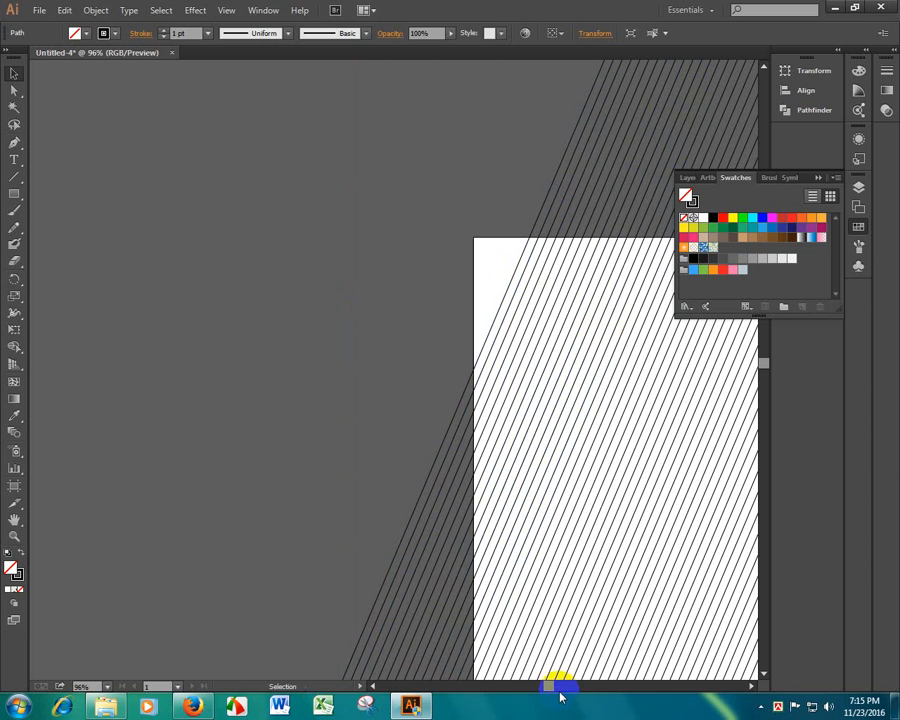
{"action": "key", "text": "ctrl+1"}
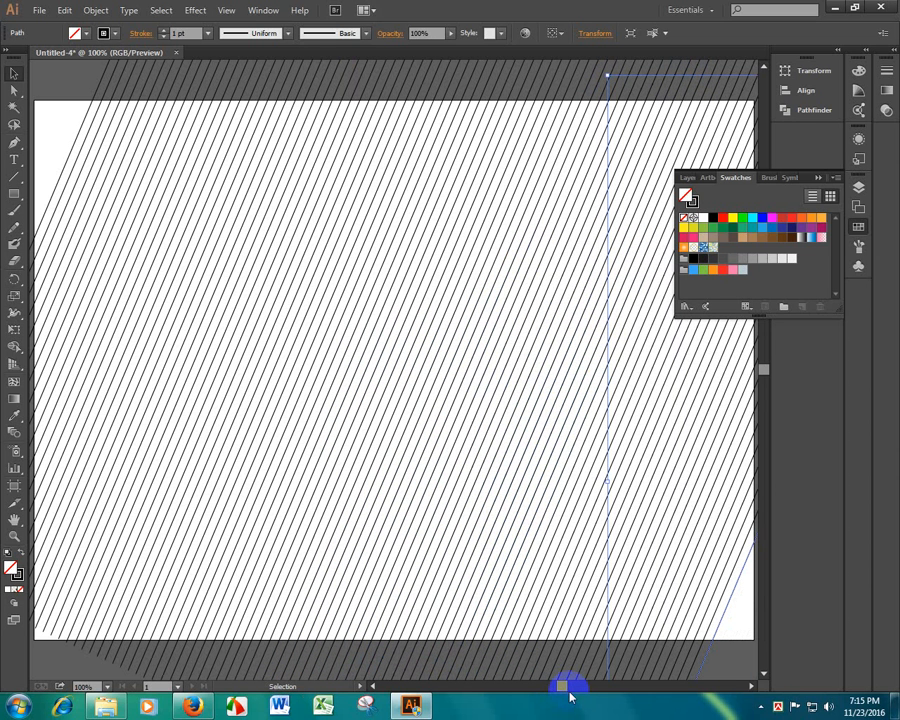
{"action": "key", "text": "ctrl+d"}
{"action": "key", "text": "ctrl+d"}
{"action": "key", "text": "ctrl+d"}
{"action": "key", "text": "ctrl+d"}
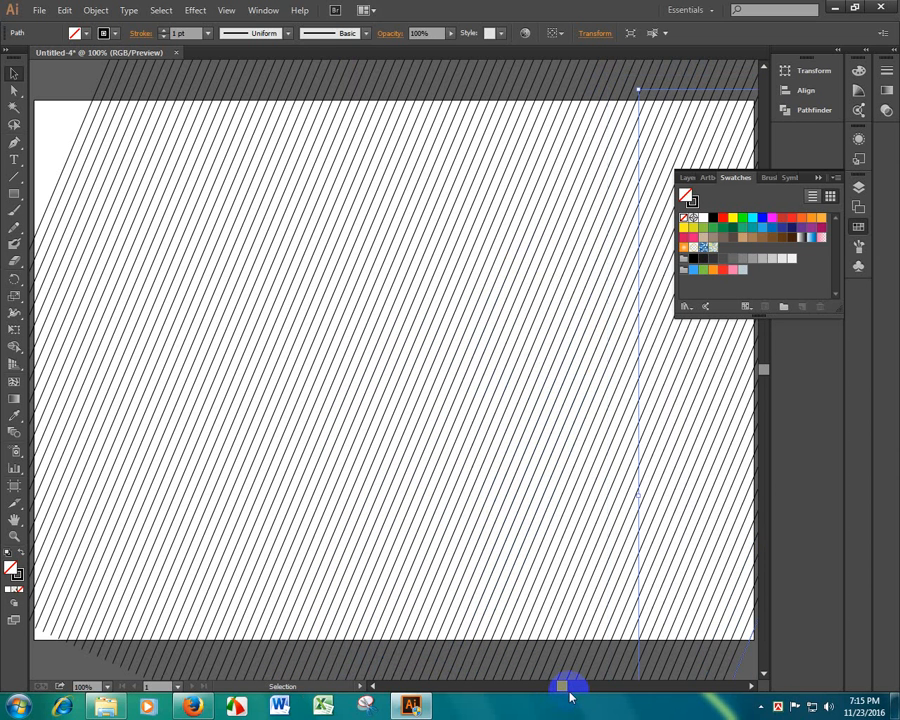
{"action": "key", "text": "ctrl+d"}
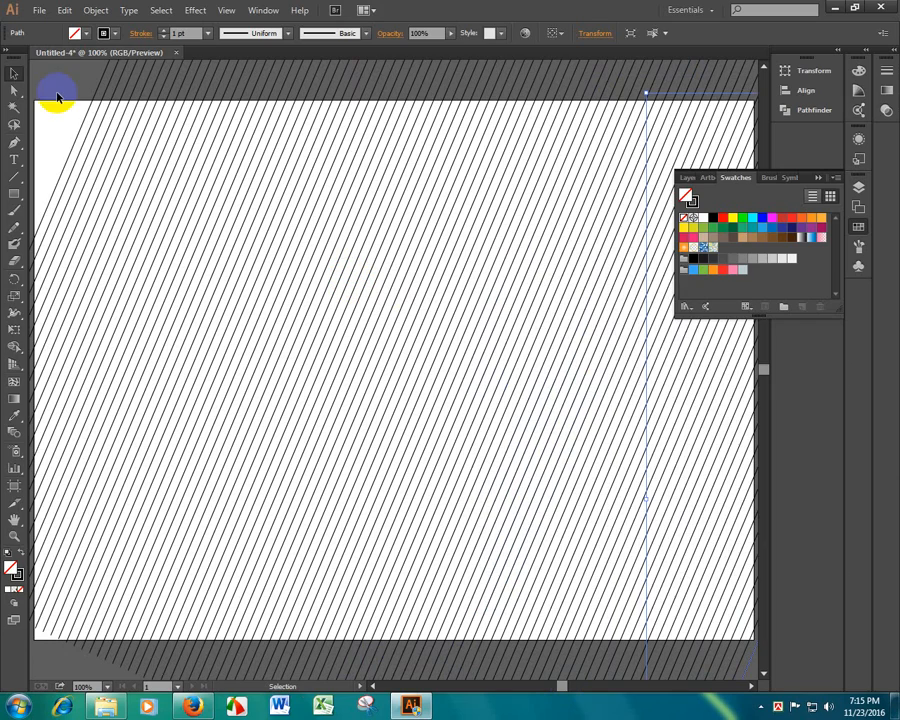
Step: Select a large group of the slanted lines and add it to the swatches as a new pattern swatch
{"action": "left_click_drag", "start_coordinate": [57, 97], "coordinate": [773, 656]}
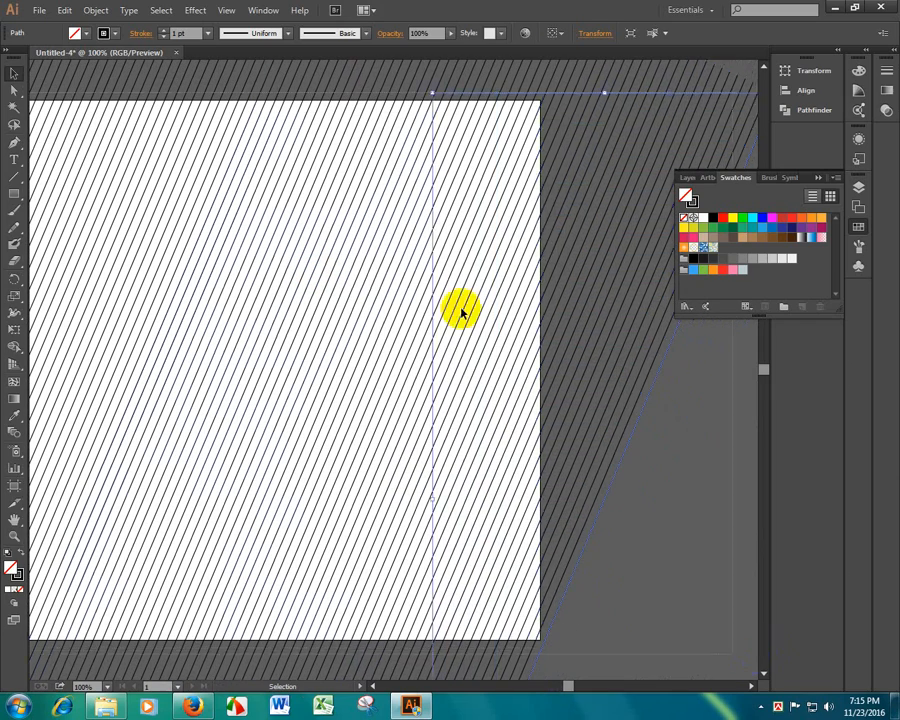
{"action": "left_click", "coordinate": [630, 312]}
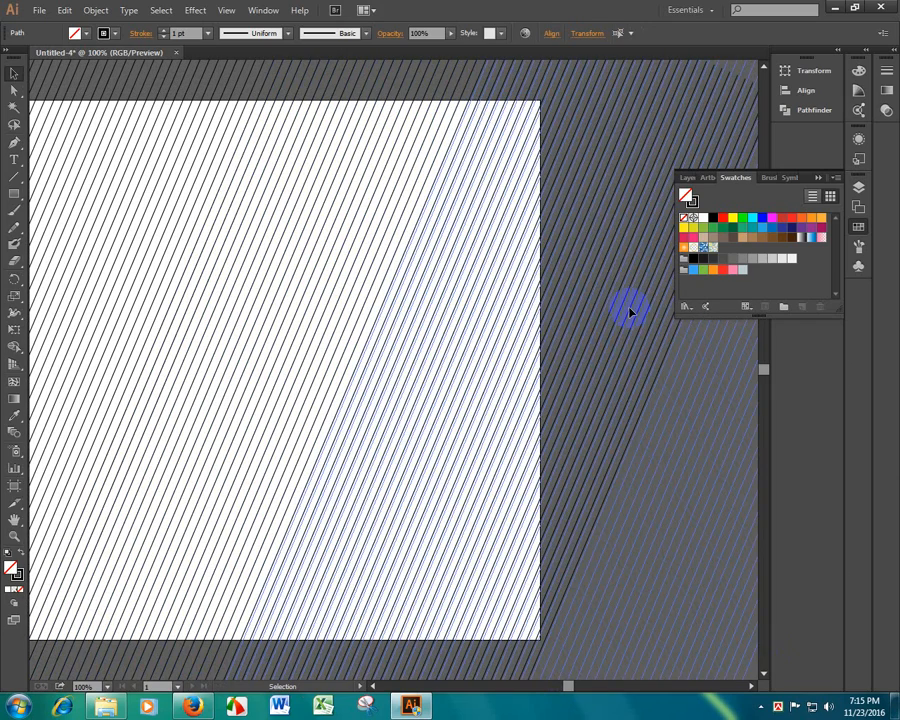
{"action": "left_click_drag", "start_coordinate": [630, 312], "coordinate": [744, 253]}
{"action": "left_click", "coordinate": [626, 486]}
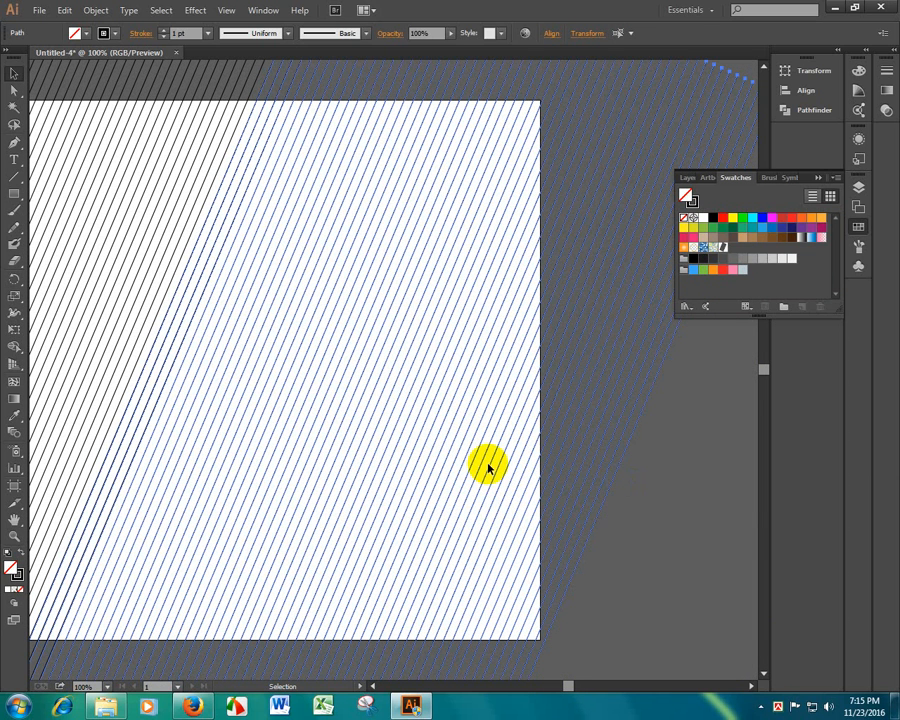
Step: Delete the selected lines and all remaining ones, leaving the artboard empty
{"action": "key", "text": "Delete"}
{"action": "key", "text": "a"}
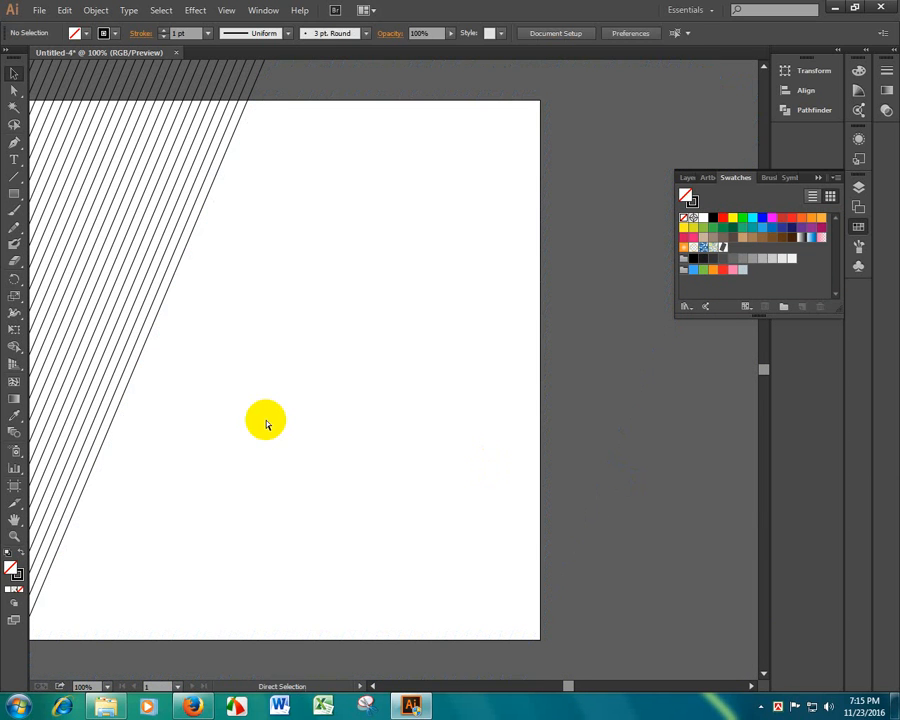
{"action": "key", "text": "ctrl+a"}
{"action": "key", "text": "Delete"}
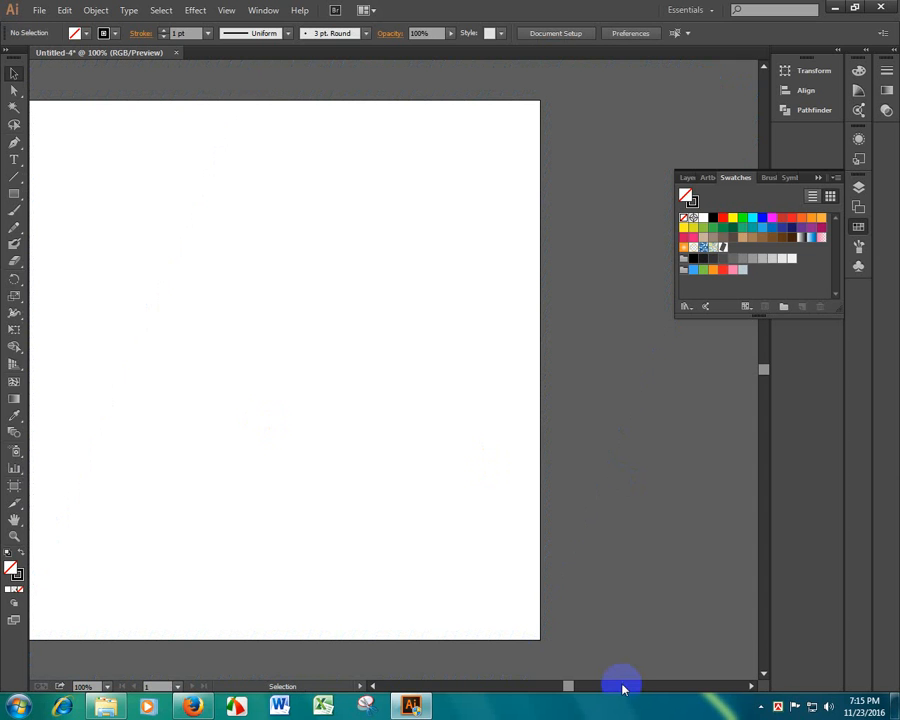
{"action": "left_click_drag", "start_coordinate": [568, 686], "coordinate": [559, 686]}
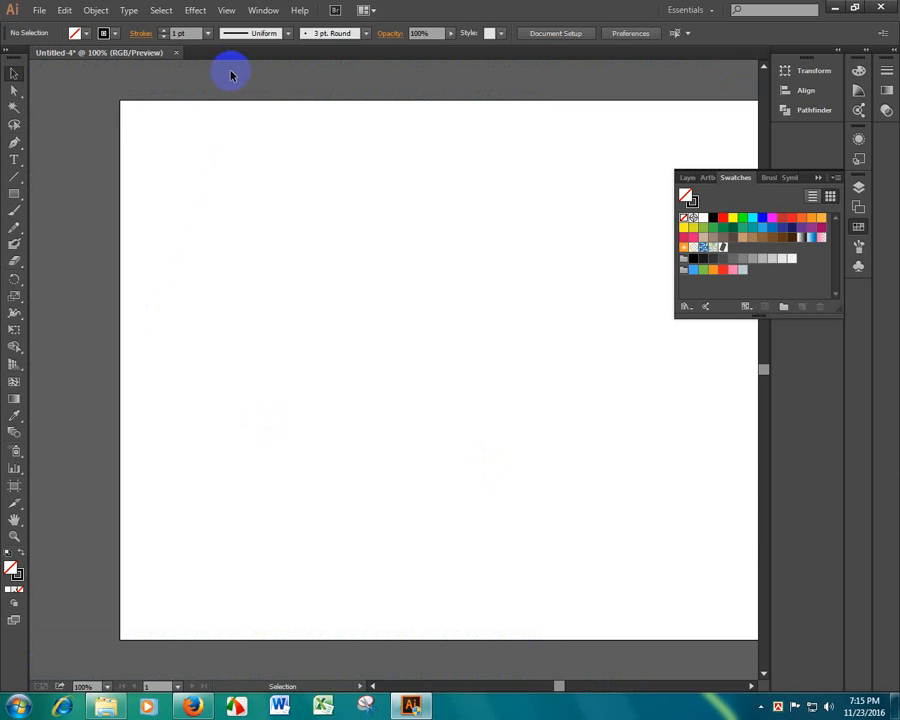
Step: Check that the new pattern swatch is offered as a fill, and draw a tall rectangle in the middle of the artboard
{"action": "left_click", "coordinate": [78, 33]}
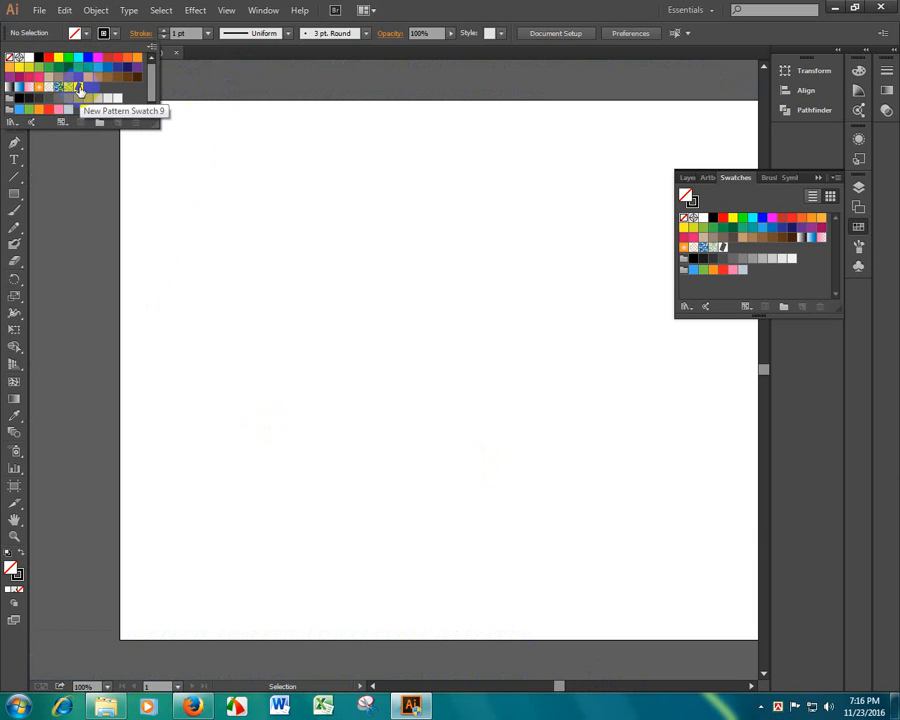
{"action": "left_click", "coordinate": [321, 260]}
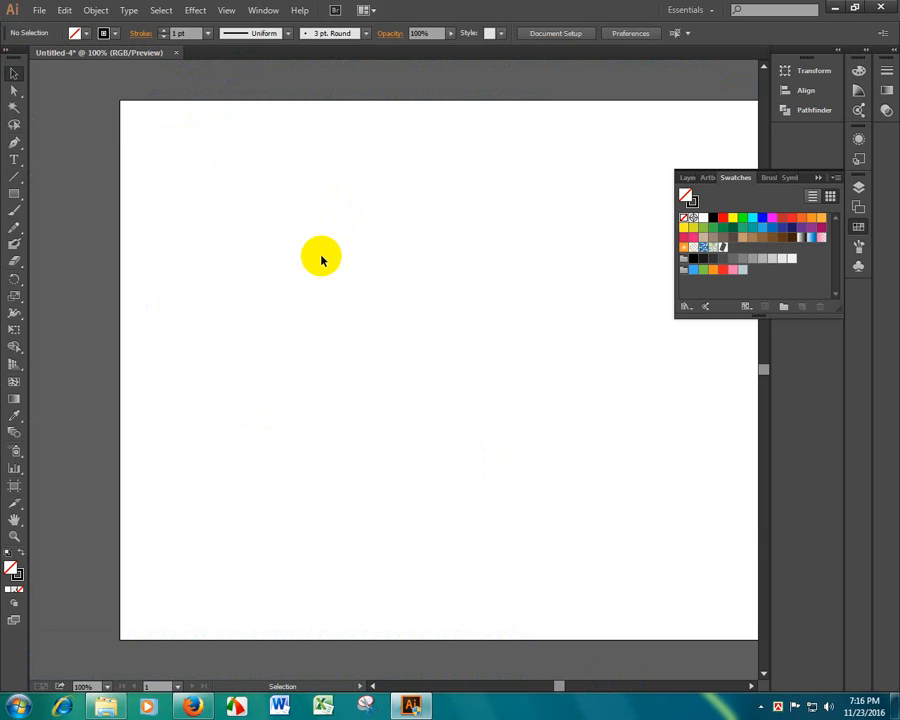
{"action": "key", "text": "m"}
{"action": "left_click_drag", "start_coordinate": [319, 193], "coordinate": [603, 525]}
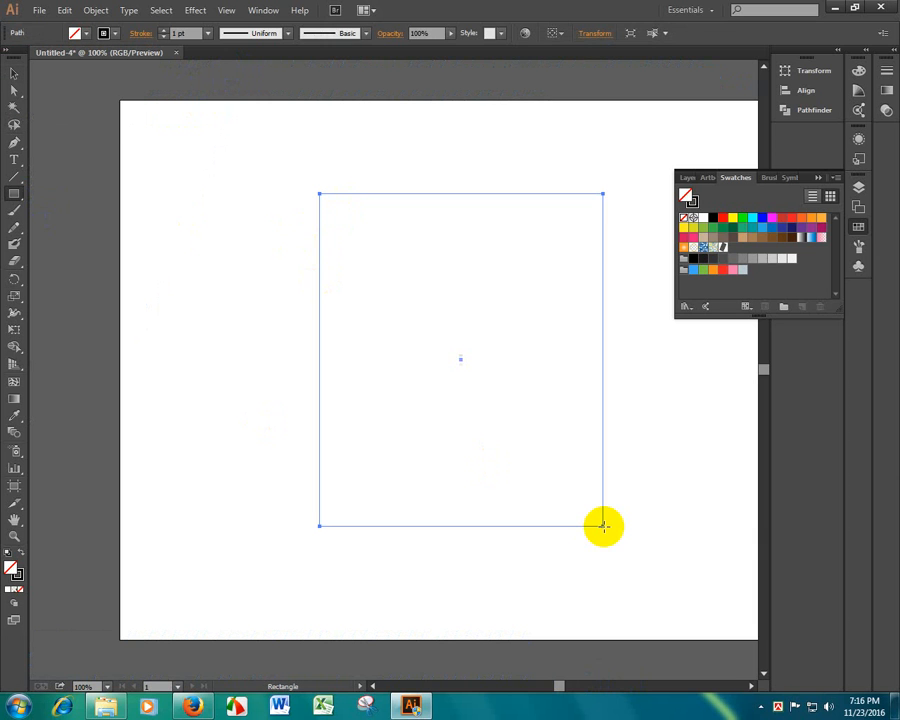
Step: Remove the tall rectangle's stroke and fill it with the slanted-line pattern, New Pattern Swatch 9
{"action": "left_click", "coordinate": [115, 34]}
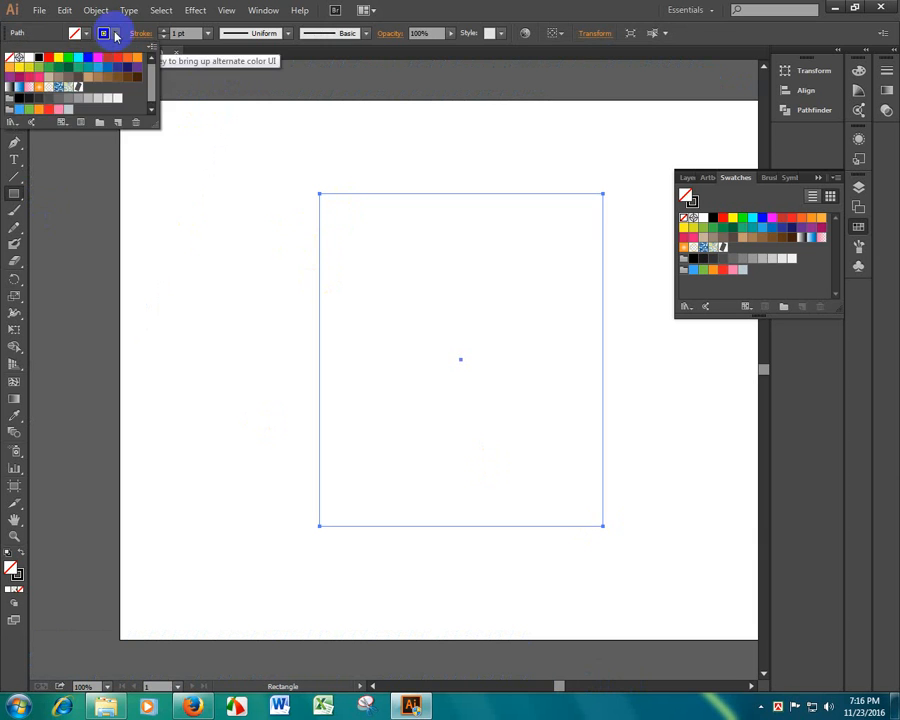
{"action": "left_click", "coordinate": [8, 59]}
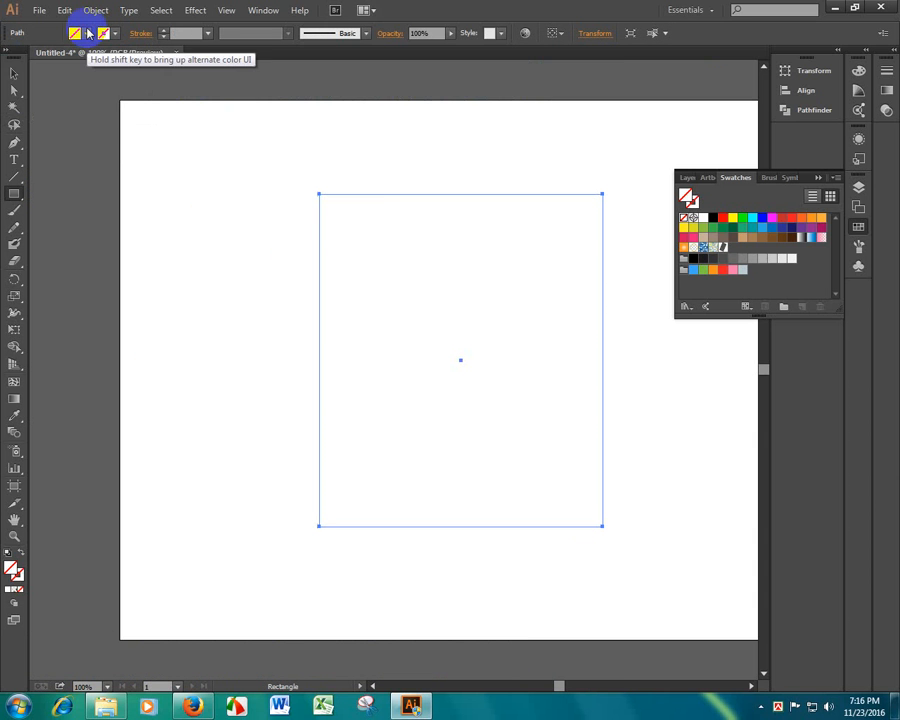
{"action": "left_click", "coordinate": [88, 33]}
{"action": "left_click", "coordinate": [78, 87]}
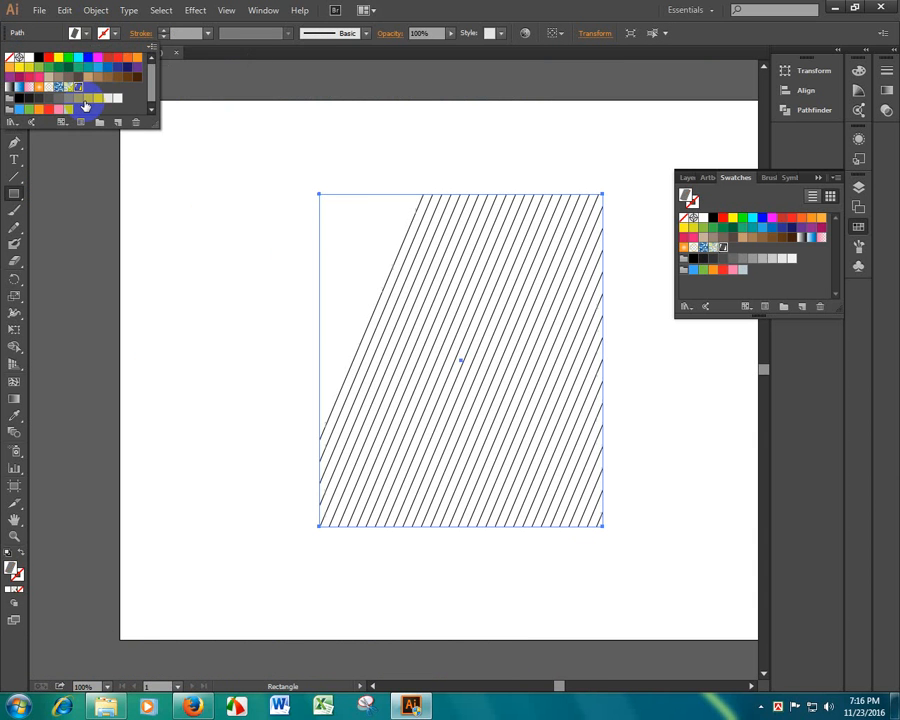
{"action": "left_click", "coordinate": [357, 386]}
{"action": "left_click", "coordinate": [13, 73]}
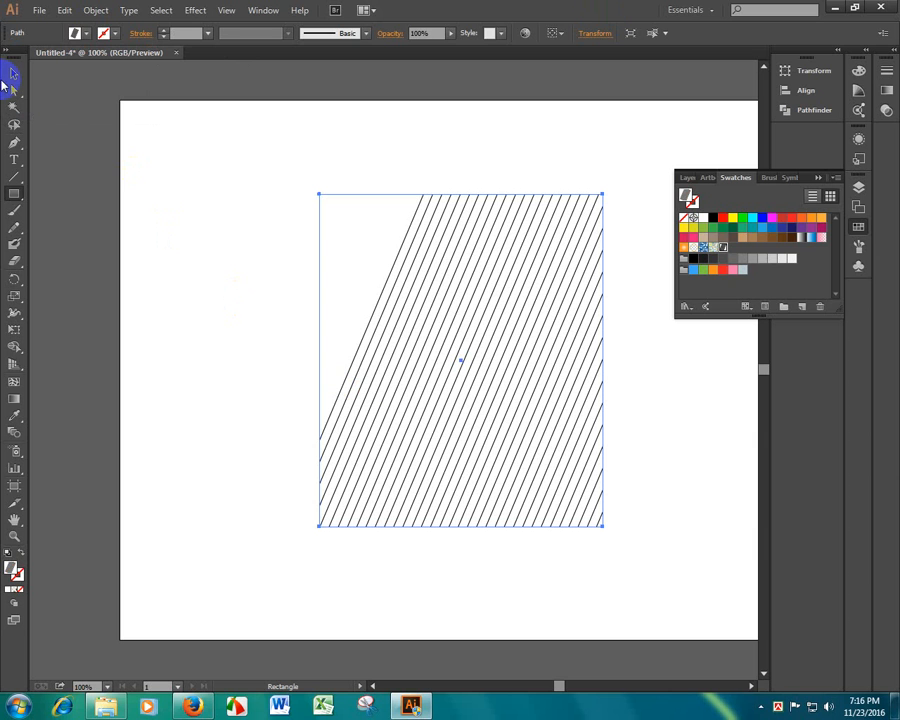
Step: Move the patterned rectangle down and to the right, and draw four ellipses around it with the same slanted-line pattern fill
{"action": "mouse_move", "coordinate": [477, 390]}
{"action": "left_mouse_down"}
{"action": "mouse_move", "coordinate": [543, 428]}
{"action": "mouse_move", "coordinate": [561, 452]}
{"action": "mouse_move", "coordinate": [545, 452]}
{"action": "mouse_move", "coordinate": [557, 458]}
{"action": "mouse_move", "coordinate": [561, 444]}
{"action": "left_mouse_up"}
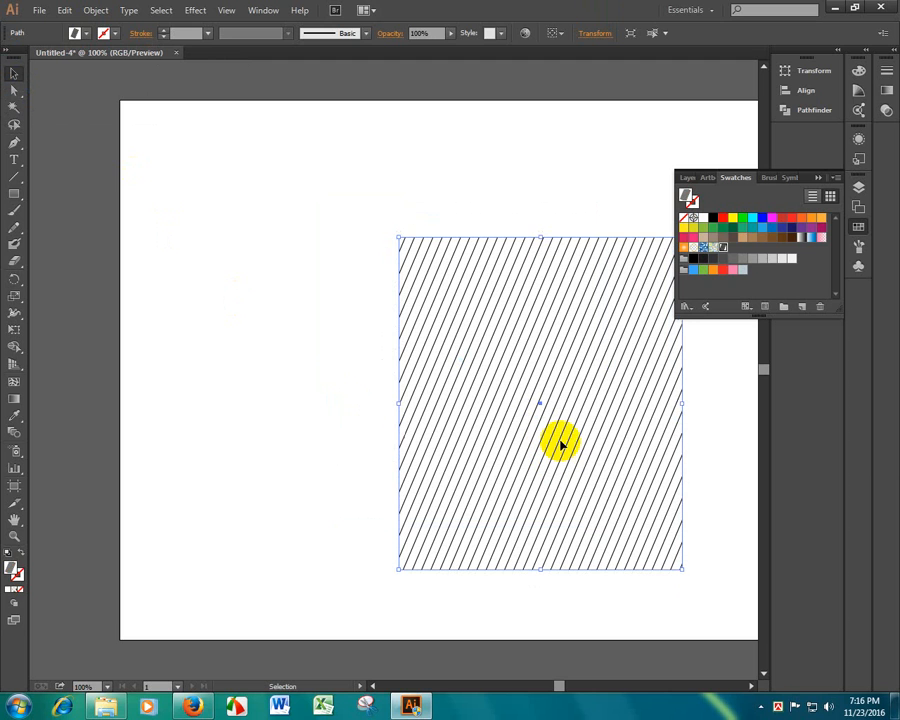
{"action": "left_click", "coordinate": [14, 197]}
{"action": "left_click_drag", "start_coordinate": [12, 200], "coordinate": [68, 233]}
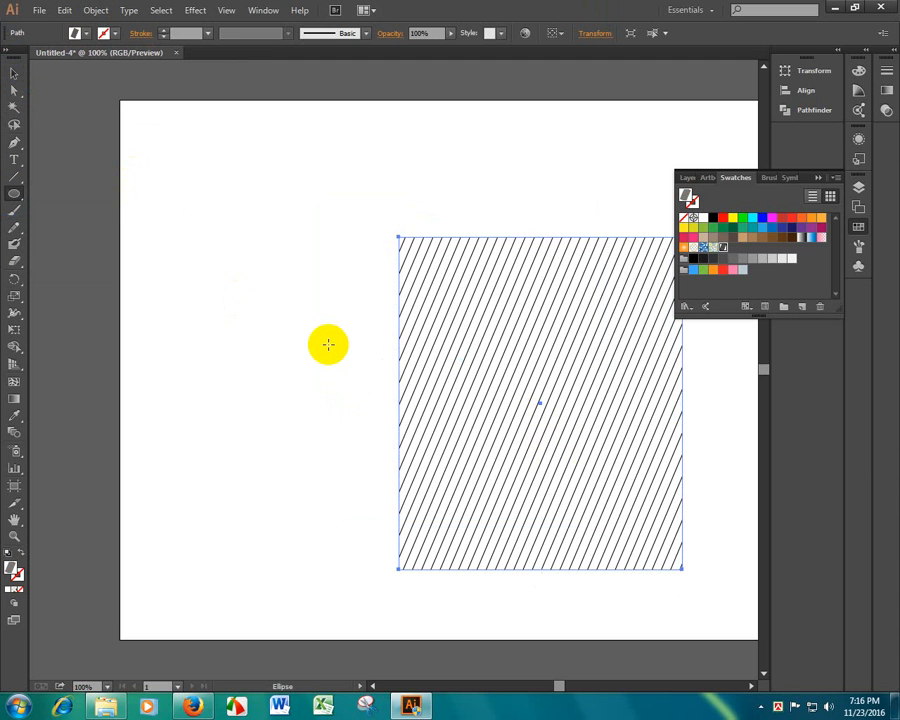
{"action": "mouse_move", "coordinate": [296, 336]}
{"action": "left_mouse_down"}
{"action": "mouse_move", "coordinate": [408, 514]}
{"action": "mouse_move", "coordinate": [390, 478]}
{"action": "left_mouse_up"}
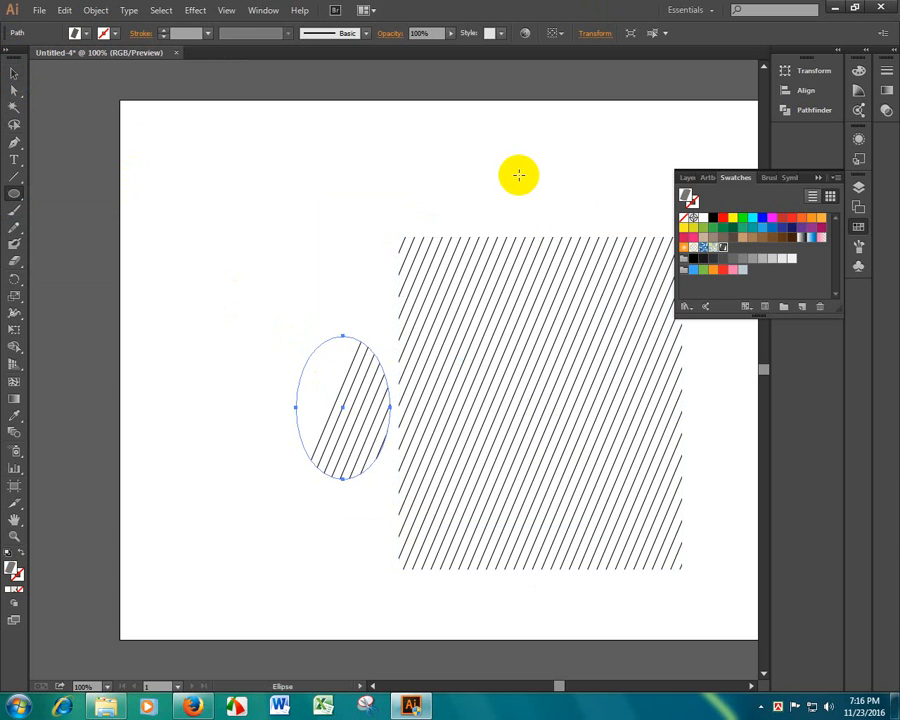
{"action": "left_click_drag", "start_coordinate": [519, 175], "coordinate": [584, 240]}
{"action": "left_click_drag", "start_coordinate": [618, 160], "coordinate": [670, 230]}
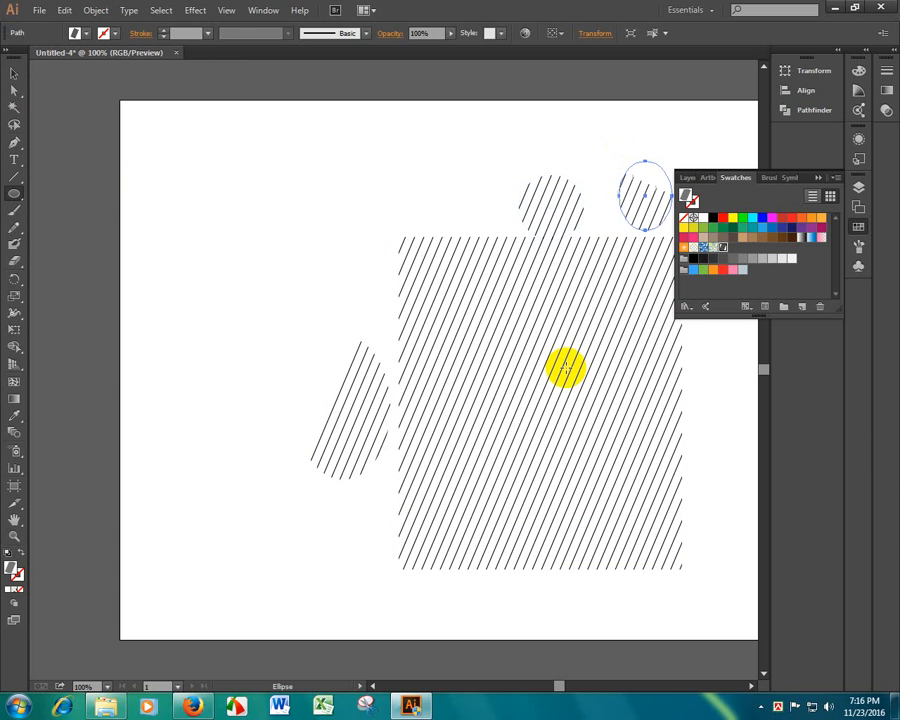
{"action": "left_click", "coordinate": [14, 199]}
{"action": "left_click_drag", "start_coordinate": [696, 360], "coordinate": [737, 460]}
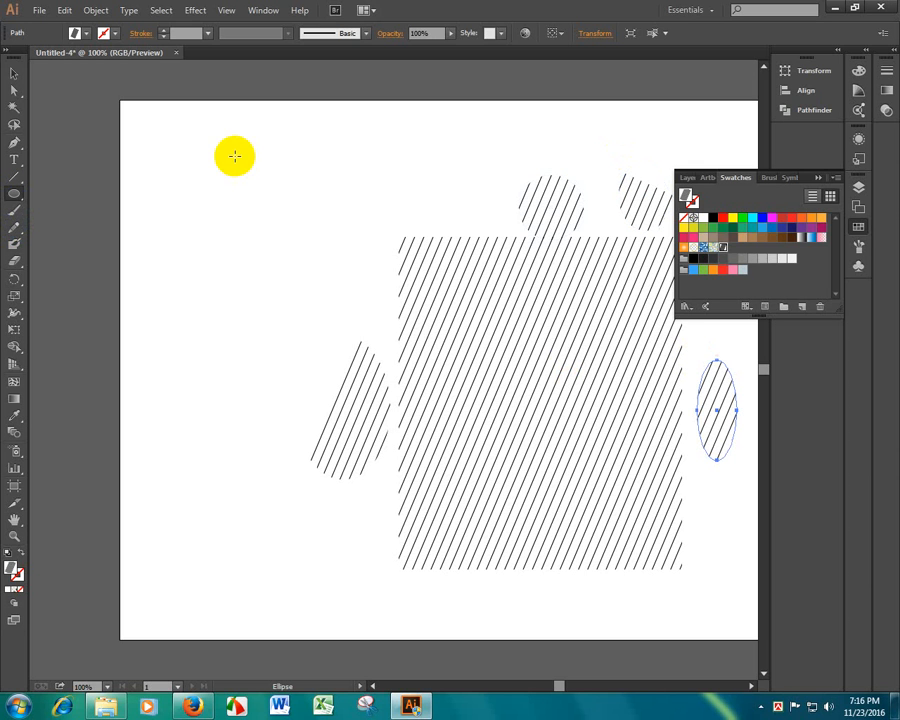
Step: Select the patterned rectangle and all the ellipses and delete them
{"action": "left_click", "coordinate": [14, 73]}
{"action": "left_click", "coordinate": [193, 150]}
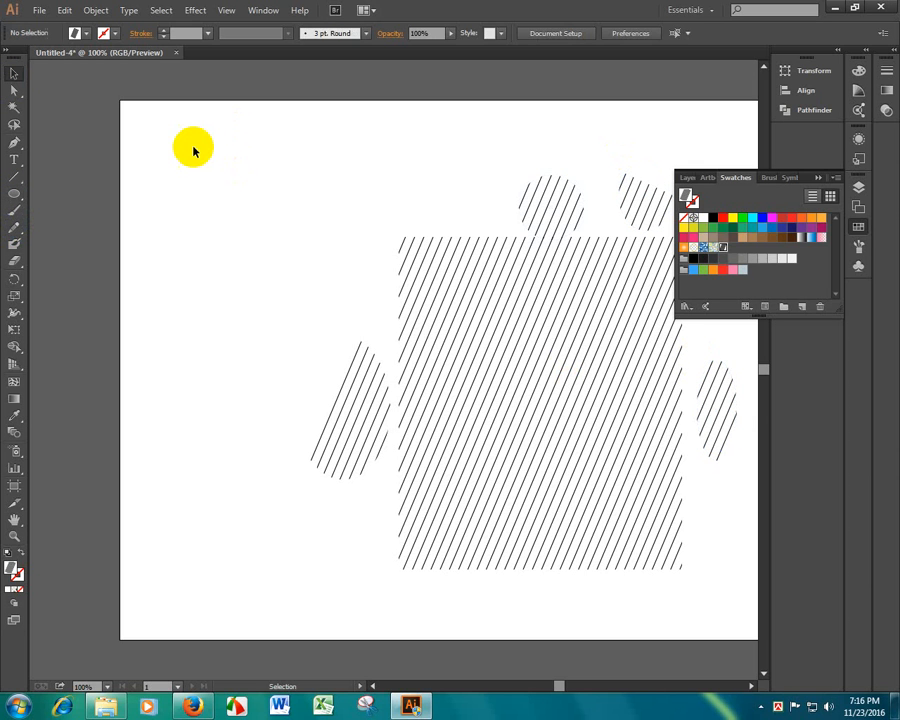
{"action": "left_click_drag", "start_coordinate": [174, 146], "coordinate": [751, 627]}
{"action": "key", "text": "Delete"}
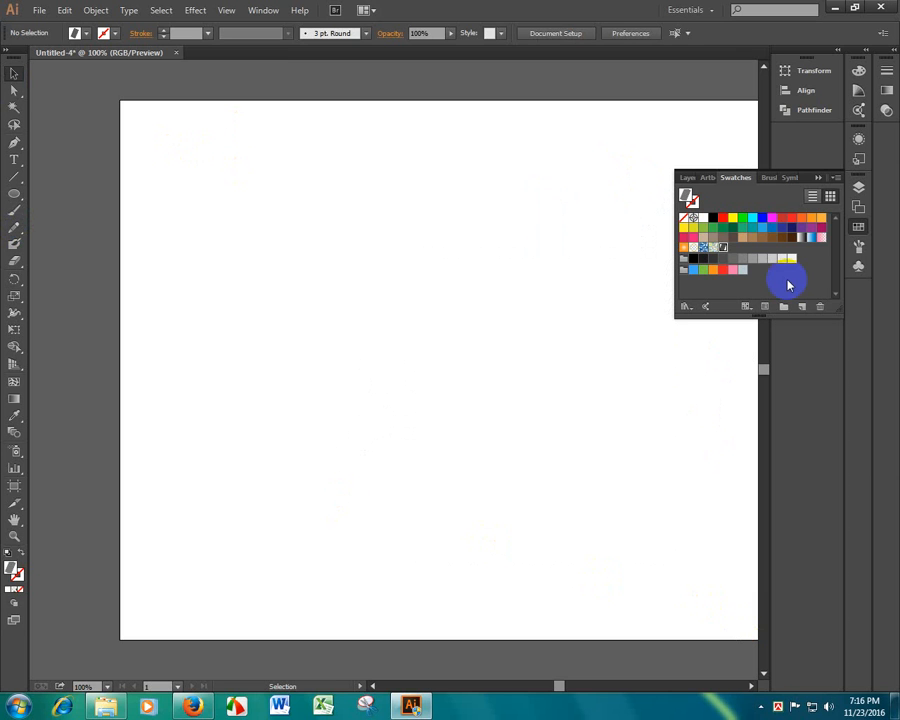
Step: Draw a closed curved leaf shape of about 230 by 237 px in the middle of the artboard with the Pen tool
{"action": "left_click", "coordinate": [14, 176]}
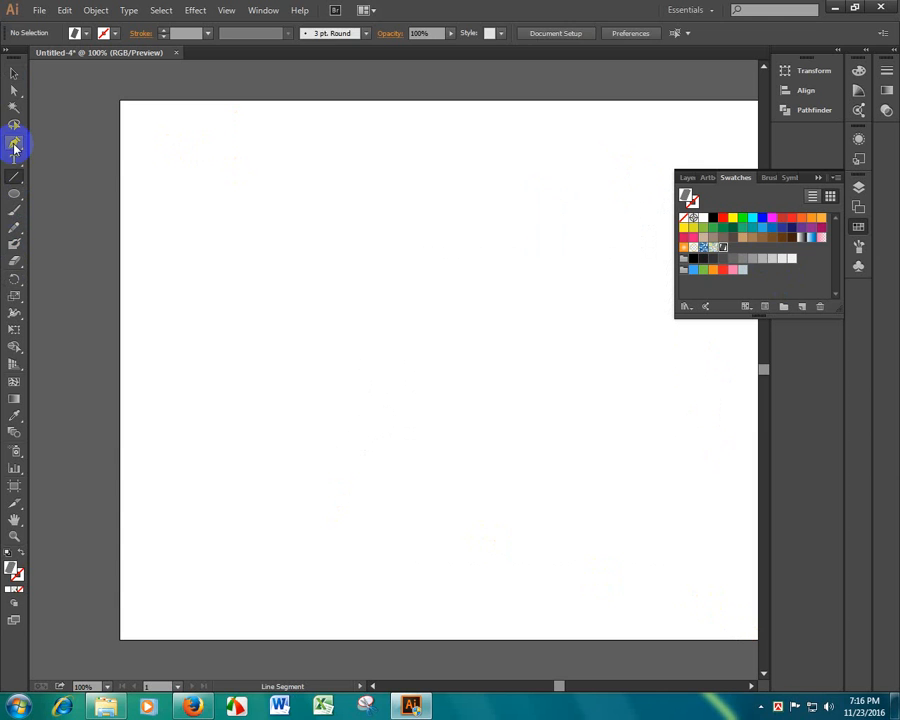
{"action": "left_click", "coordinate": [14, 145]}
{"action": "left_click", "coordinate": [352, 451]}
{"action": "left_click_drag", "start_coordinate": [514, 336], "coordinate": [514, 182]}
{"action": "left_click_drag", "start_coordinate": [352, 451], "coordinate": [369, 511]}
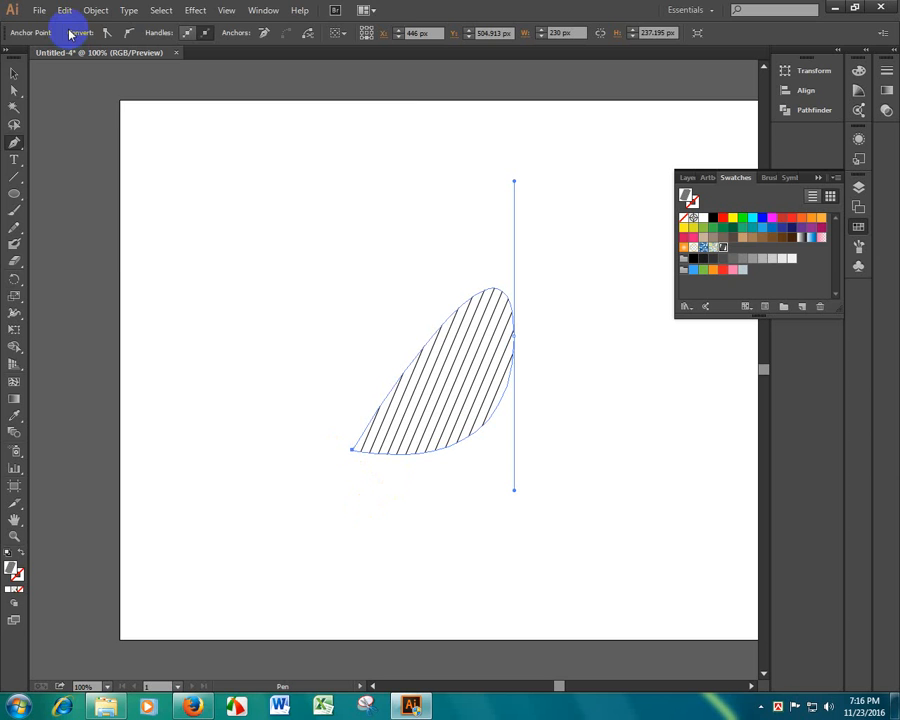
Step: Fill the leaf shape with a solid dark green
{"action": "left_click", "coordinate": [12, 568]}
{"action": "double_click", "coordinate": [12, 568]}
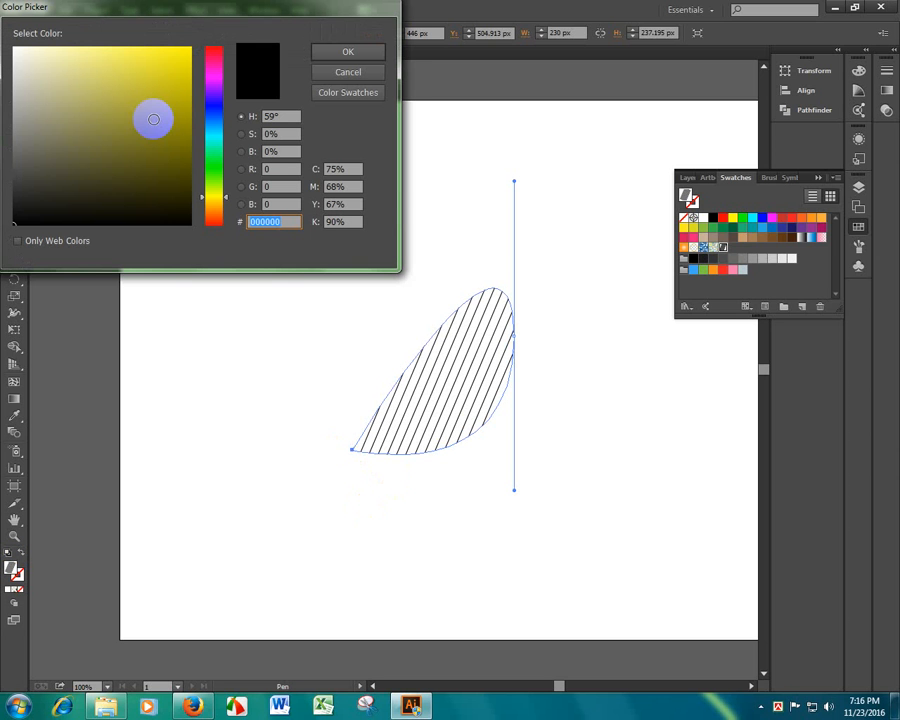
{"action": "left_click_drag", "start_coordinate": [214, 115], "coordinate": [214, 170]}
{"action": "left_click", "coordinate": [181, 110]}
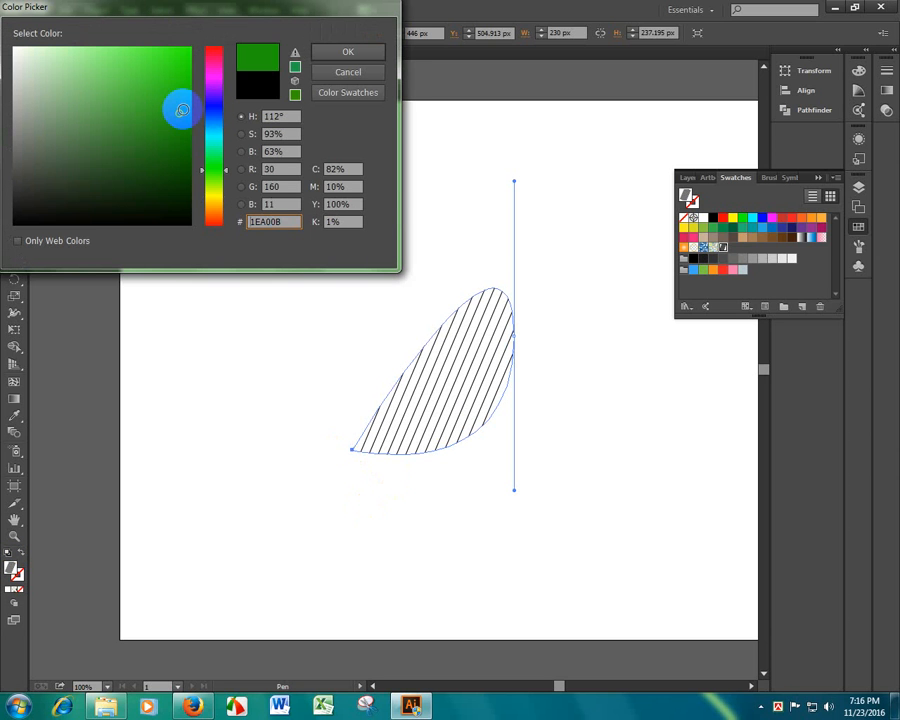
{"action": "left_click", "coordinate": [187, 106]}
{"action": "left_click", "coordinate": [350, 52]}
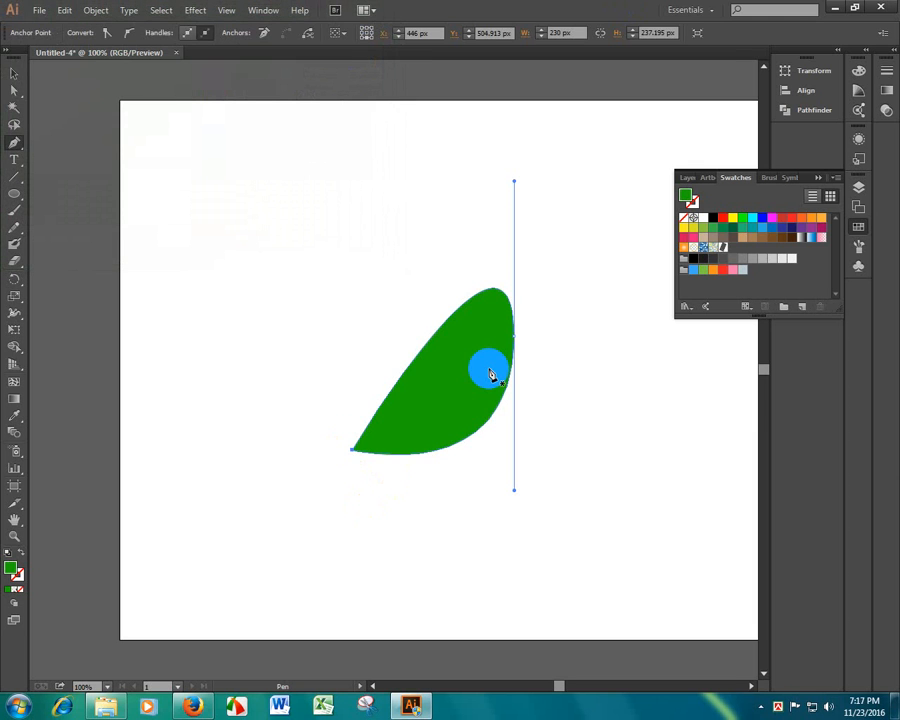
Step: Rotate the leaf so its tip points up, and make a rotated copy overlapping it at the base to form a leaf pair
{"action": "left_click", "coordinate": [14, 75]}
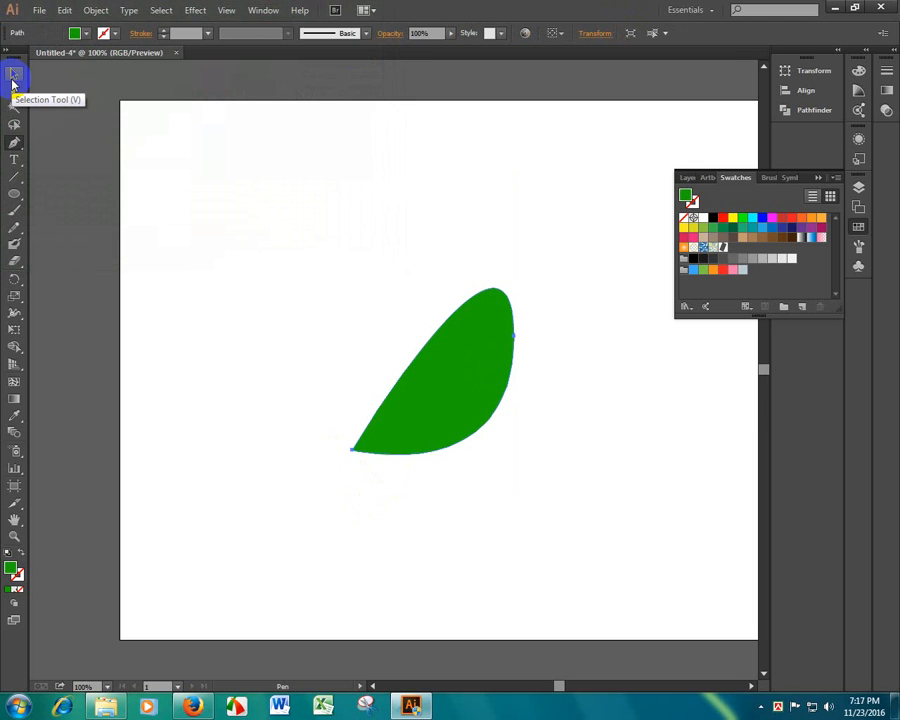
{"action": "left_click", "coordinate": [495, 380]}
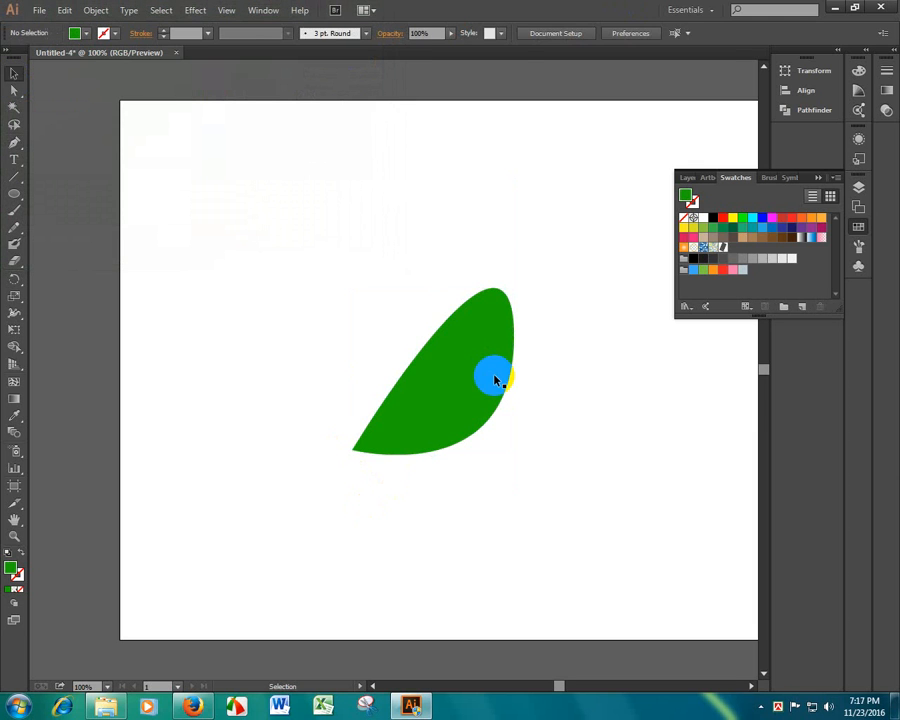
{"action": "left_click", "coordinate": [495, 380]}
{"action": "left_click_drag", "start_coordinate": [521, 284], "coordinate": [541, 431]}
{"action": "left_click_drag", "start_coordinate": [465, 402], "coordinate": [410, 284]}
{"action": "left_click_drag", "start_coordinate": [481, 311], "coordinate": [458, 309]}
{"action": "left_click_drag", "start_coordinate": [526, 323], "coordinate": [419, 323]}
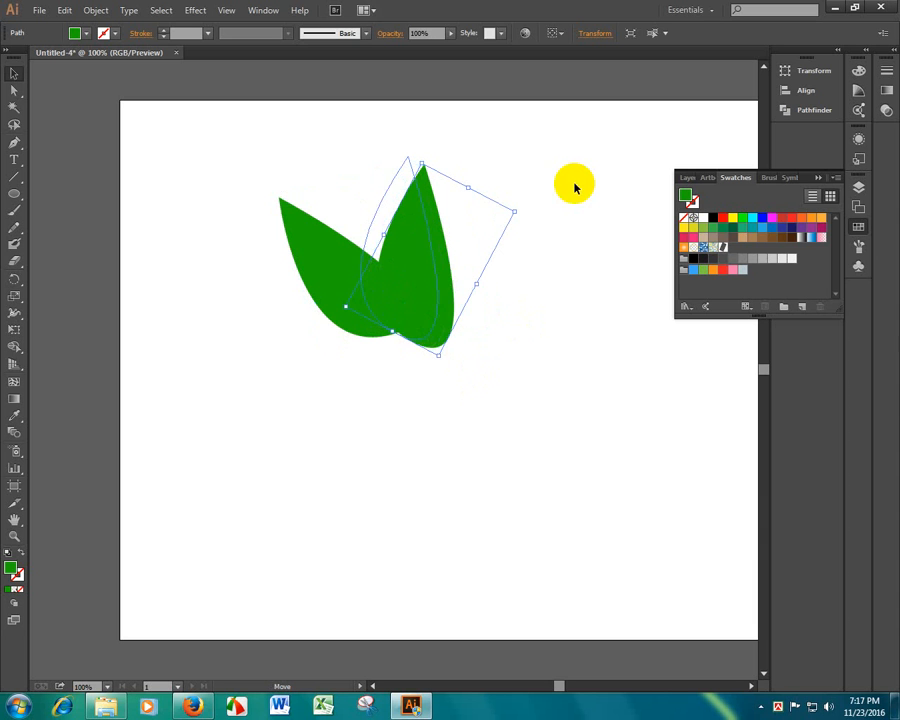
Step: Select both leaves and add them to the swatches as a new pattern swatch
{"action": "left_click", "coordinate": [545, 163]}
{"action": "key", "text": "ctrl+a"}
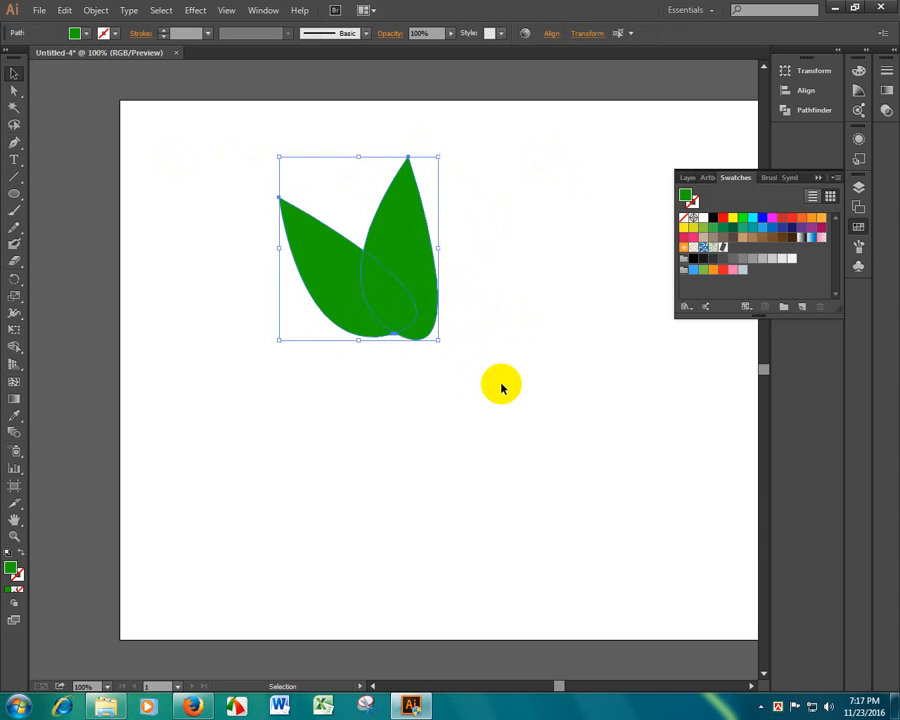
{"action": "left_click", "coordinate": [494, 420]}
{"action": "left_click_drag", "start_coordinate": [240, 144], "coordinate": [538, 371]}
{"action": "left_click_drag", "start_coordinate": [385, 285], "coordinate": [760, 255]}
{"action": "left_click", "coordinate": [186, 143]}
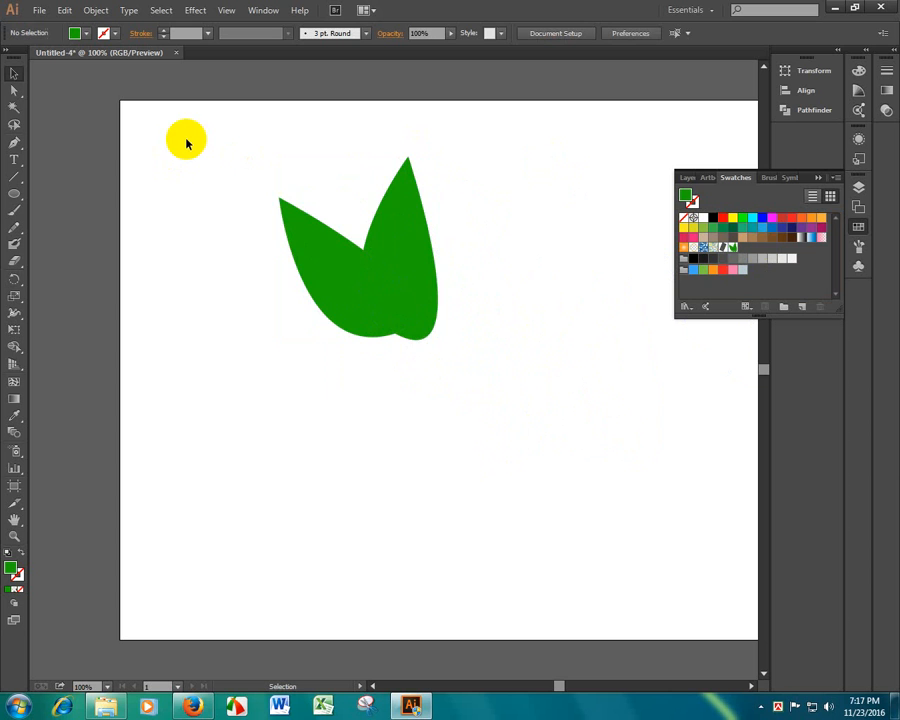
Step: Delete both leaves and draw a green rectangle covering the whole artboard
{"action": "left_click_drag", "start_coordinate": [186, 143], "coordinate": [605, 473]}
{"action": "key", "text": "Delete"}
{"action": "left_click", "coordinate": [14, 195]}
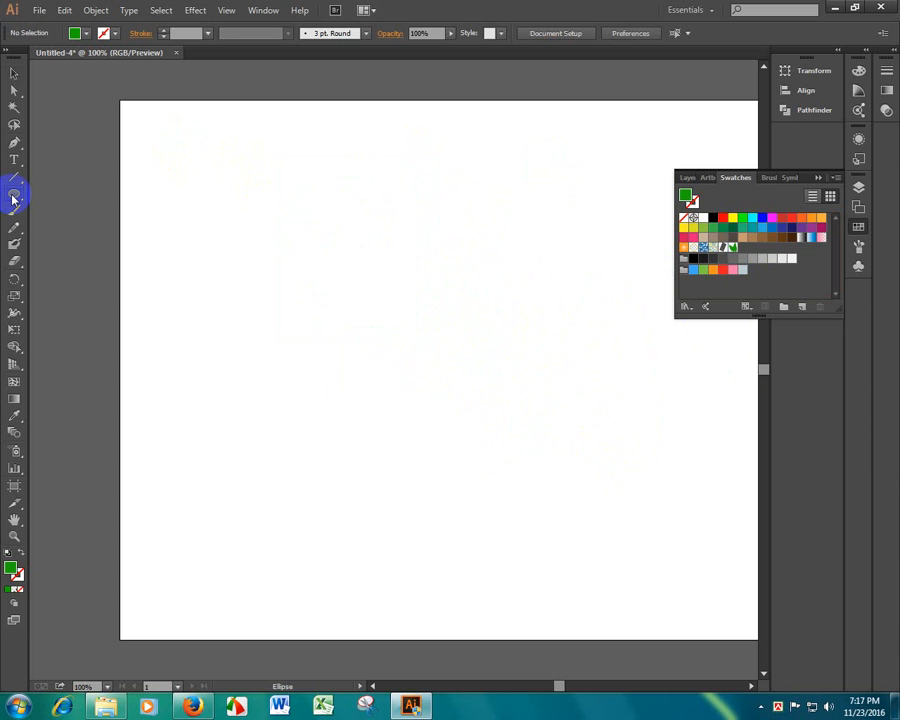
{"action": "key", "text": "m"}
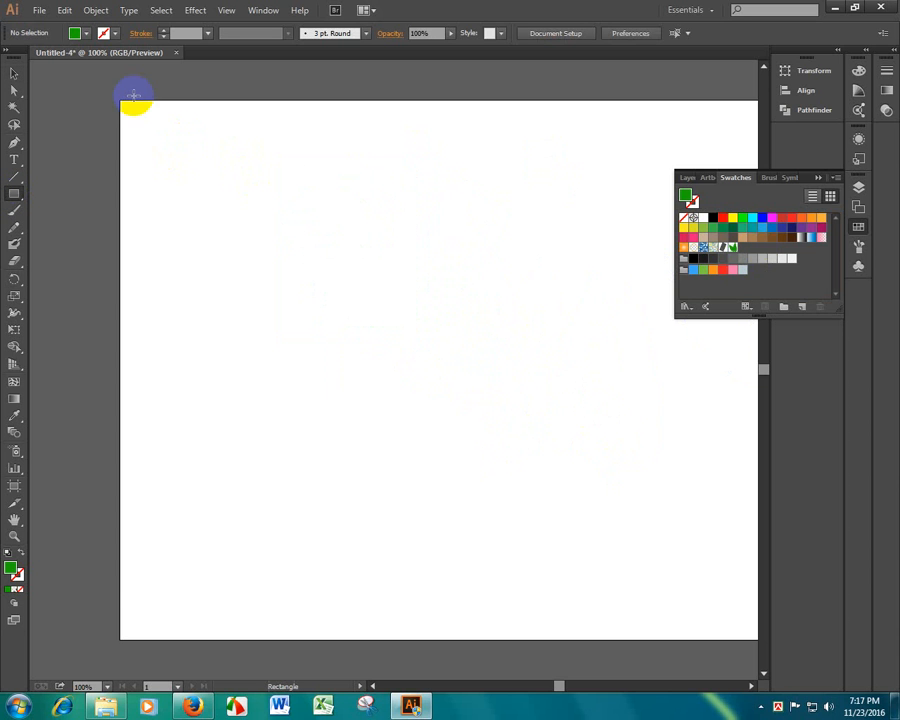
{"action": "left_click_drag", "start_coordinate": [133, 96], "coordinate": [171, 152]}
{"action": "left_click_drag", "start_coordinate": [254, 245], "coordinate": [616, 638]}
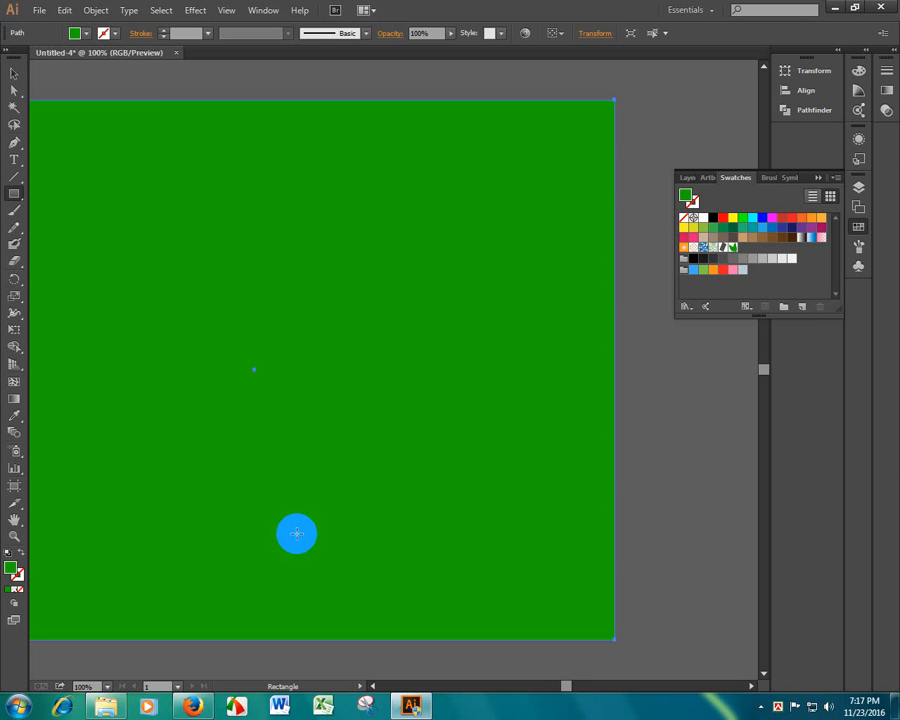
Step: Fill the artboard-sized rectangle with the new leaf-pair pattern swatch and look across the repeated pattern
{"action": "left_click", "coordinate": [88, 34]}
{"action": "left_click", "coordinate": [88, 87]}
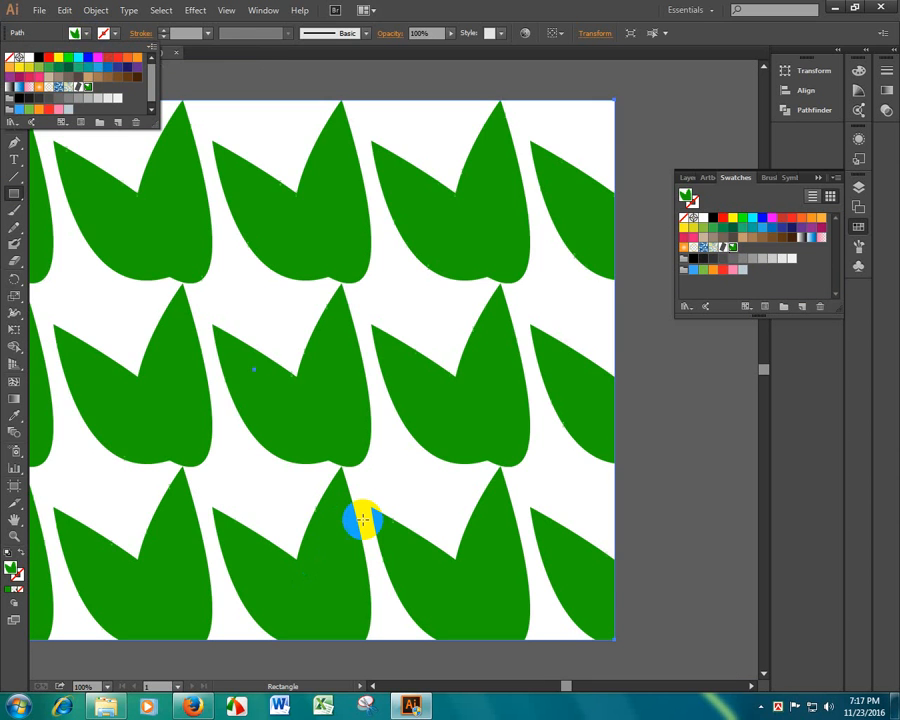
{"action": "left_click", "coordinate": [567, 688]}
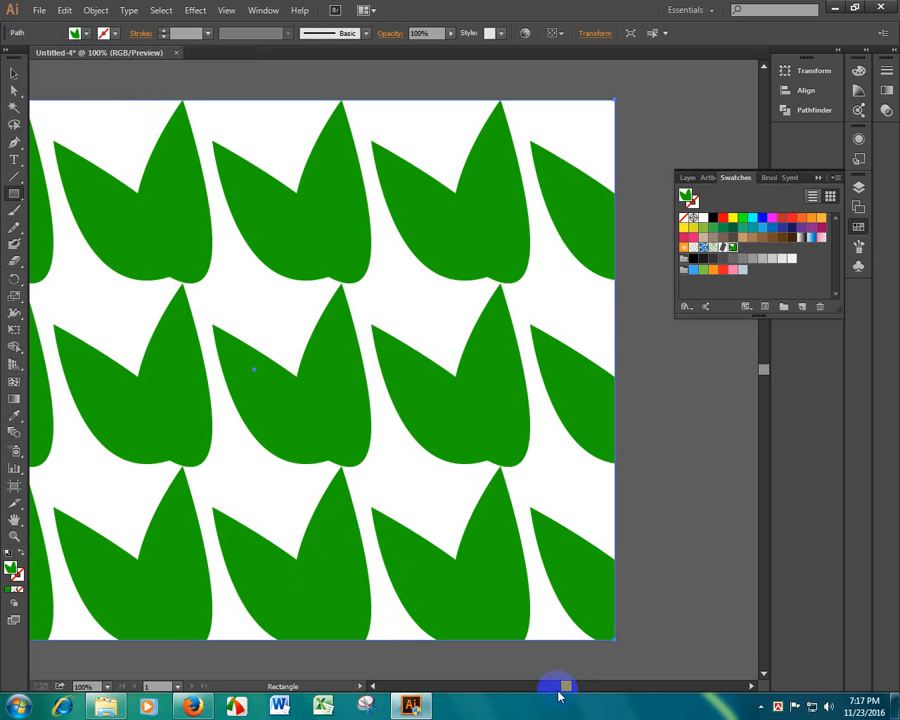
{"action": "left_click", "coordinate": [558, 688]}
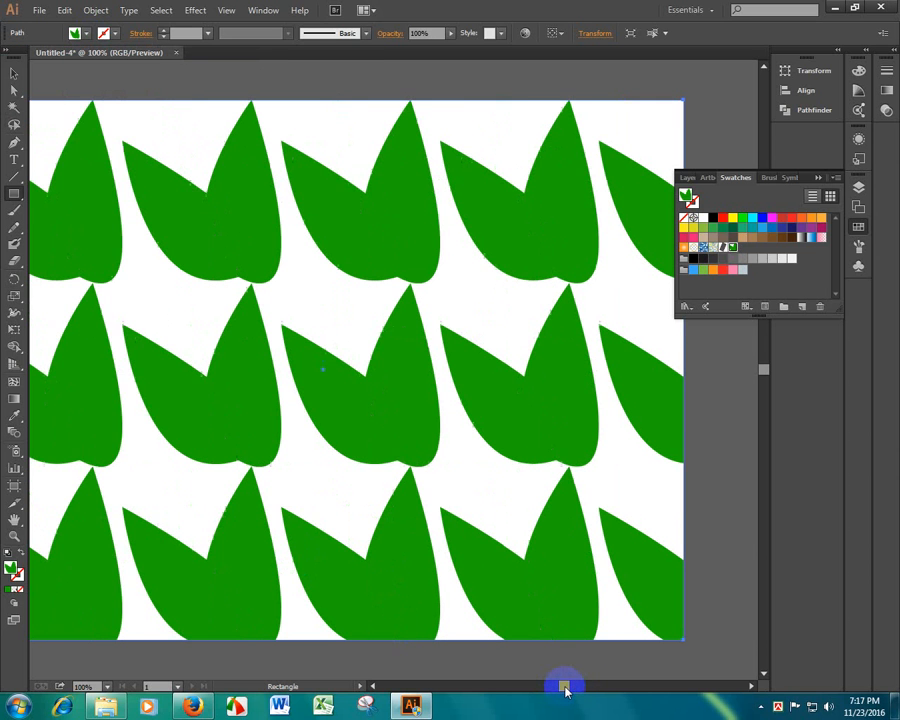
{"action": "left_click_drag", "start_coordinate": [565, 690], "coordinate": [562, 689]}
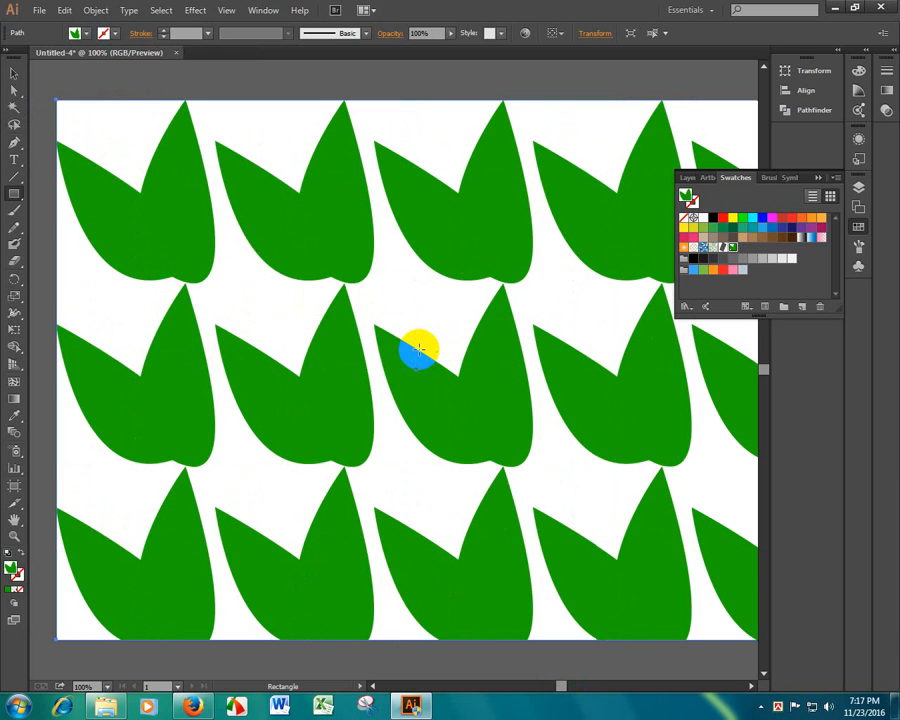
Step: Undo the leaf pattern fill so the artboard-sized rectangle is solid green again
{"action": "key", "text": "v"}
{"action": "left_click", "coordinate": [172, 335]}
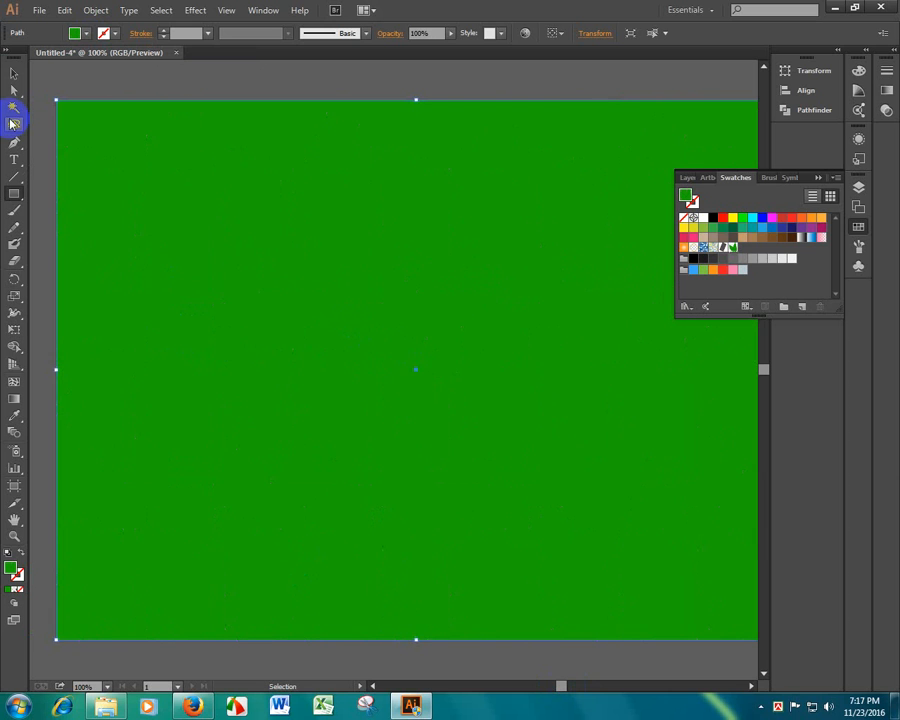
{"action": "key", "text": "m"}
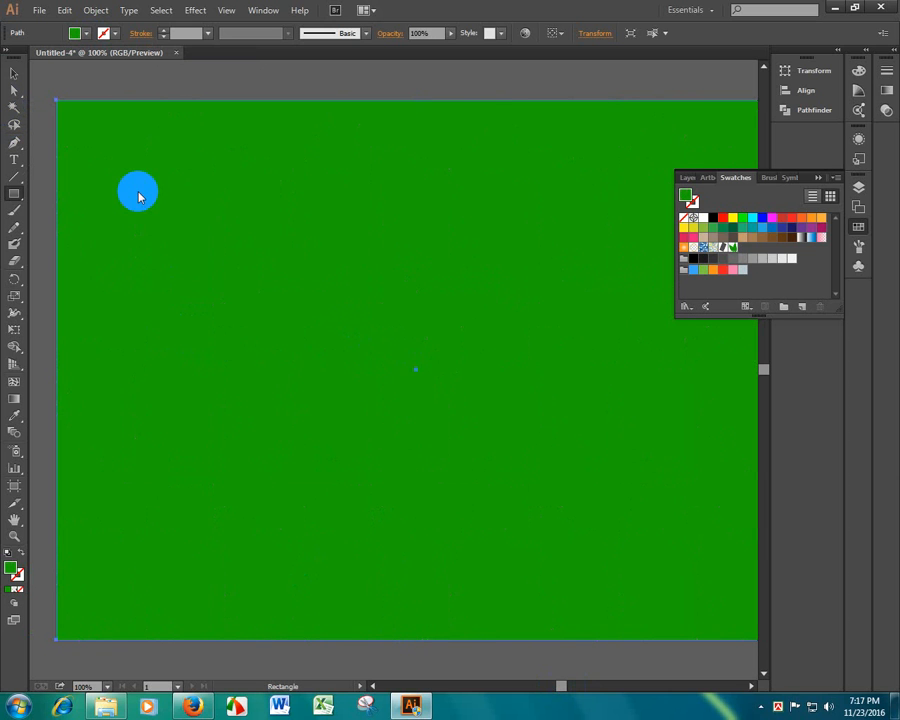
{"action": "left_click", "coordinate": [150, 145]}
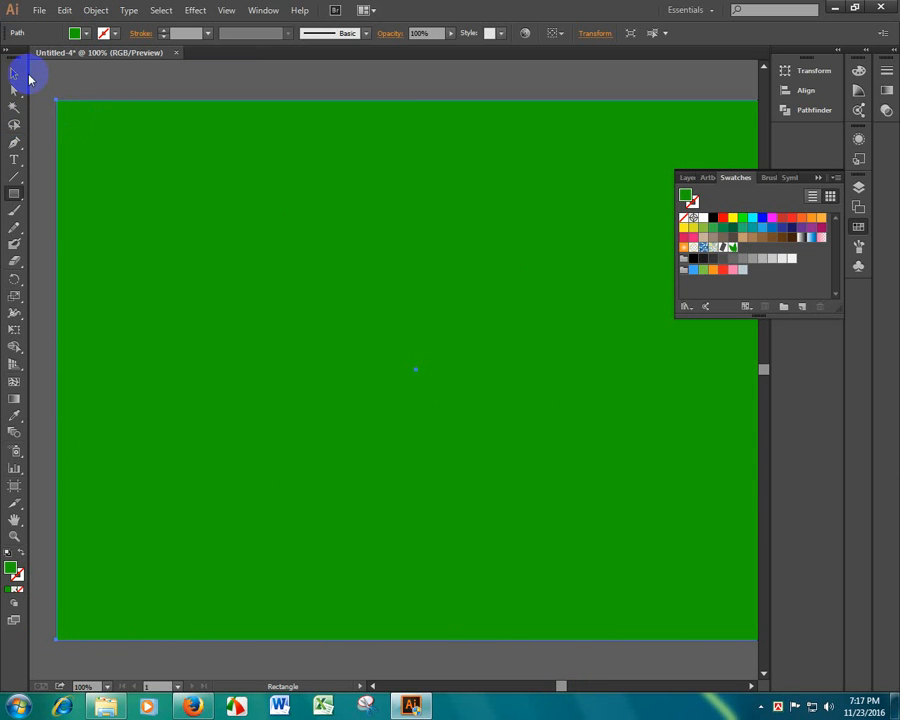
Step: Shrink the green rectangle from above to about the lower half of the artboard and align its left edge with the artboard
{"action": "left_click", "coordinate": [14, 73]}
{"action": "left_click_drag", "start_coordinate": [57, 99], "coordinate": [59, 361]}
{"action": "left_click", "coordinate": [322, 158]}
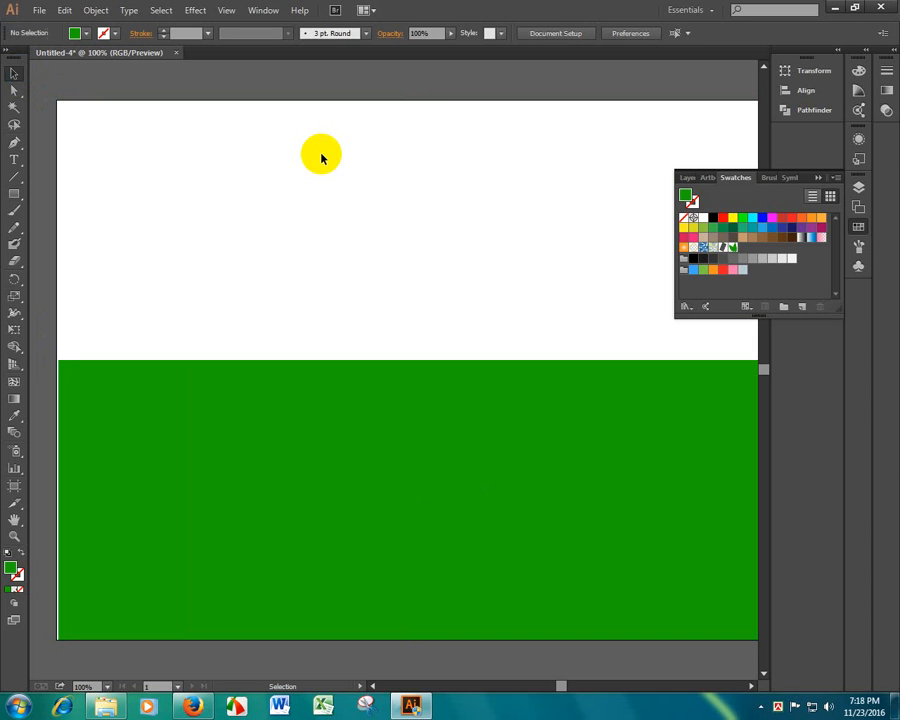
{"action": "left_click", "coordinate": [317, 485]}
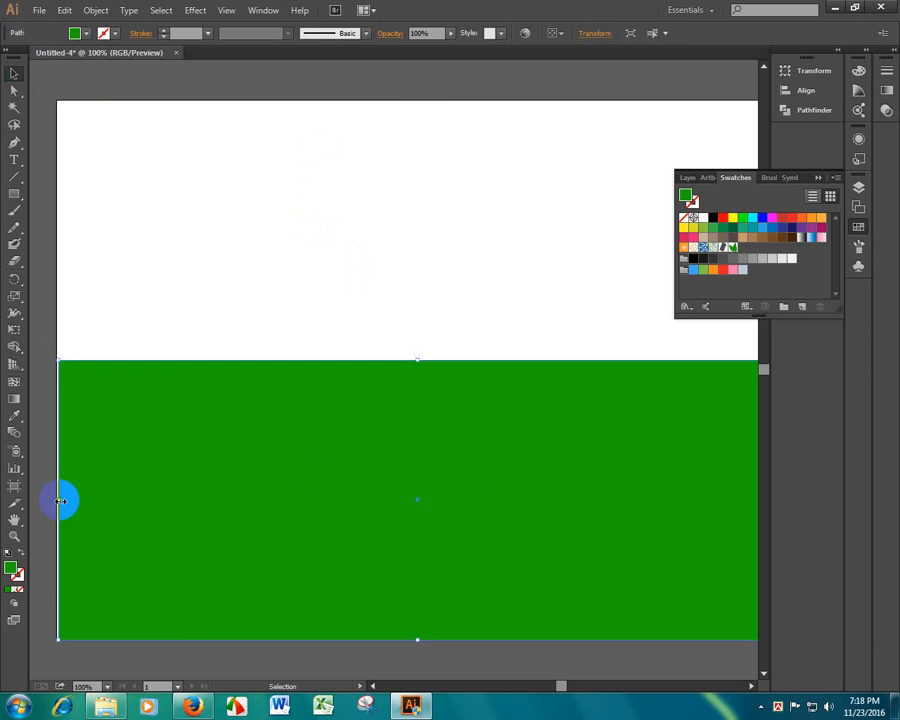
{"action": "left_click_drag", "start_coordinate": [60, 501], "coordinate": [58, 502]}
{"action": "left_click", "coordinate": [272, 201]}
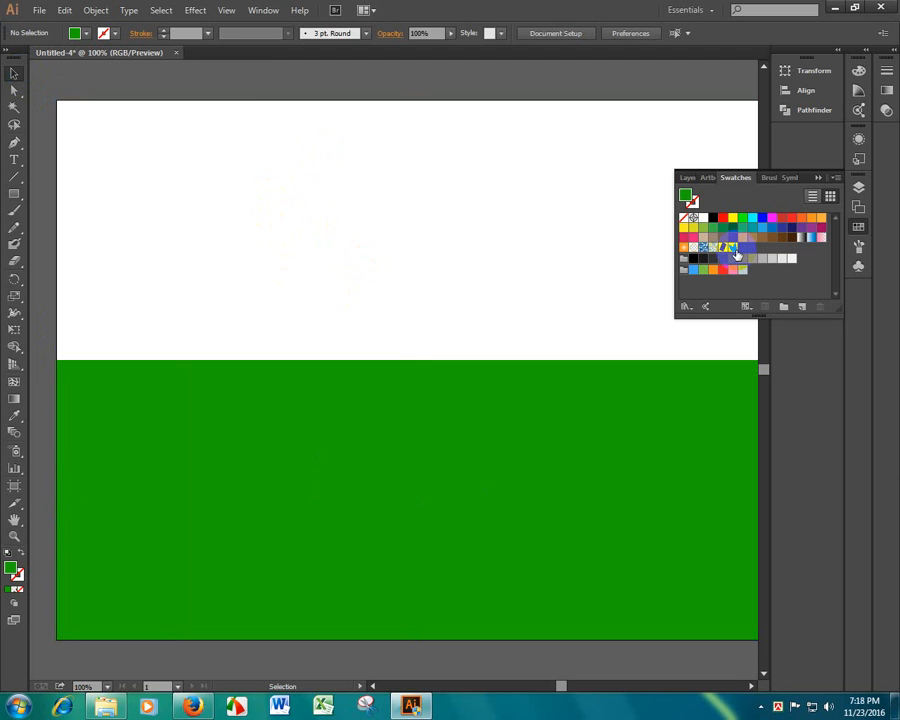
Step: Draw a closed green leaf shape of about 234 by 120 px in the white area above the rectangle with the Pen tool
{"action": "left_click", "coordinate": [15, 182]}
{"action": "key", "text": "p"}
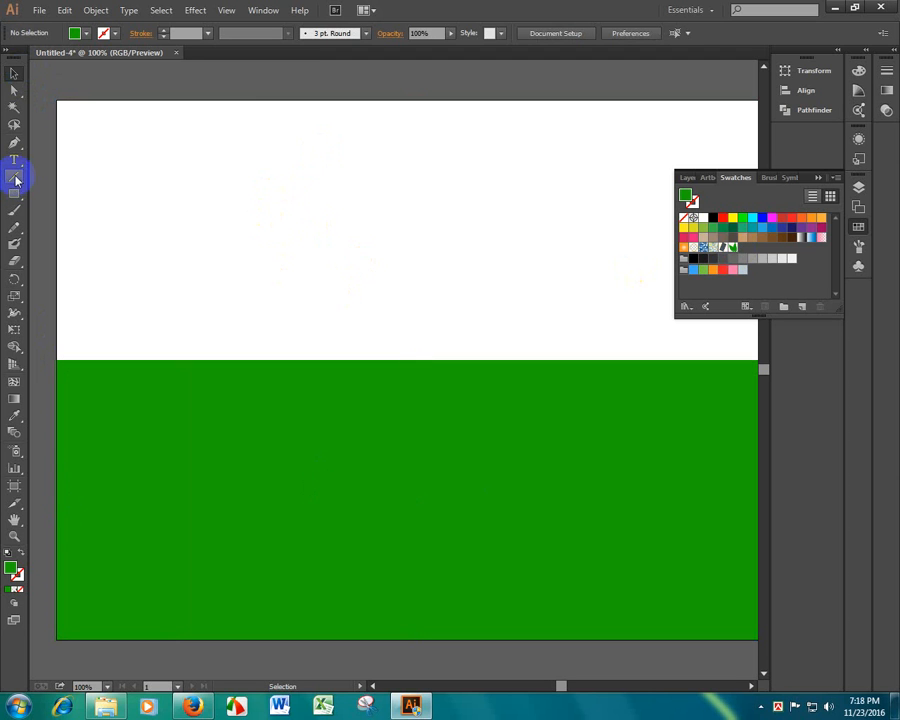
{"action": "left_click", "coordinate": [395, 292]}
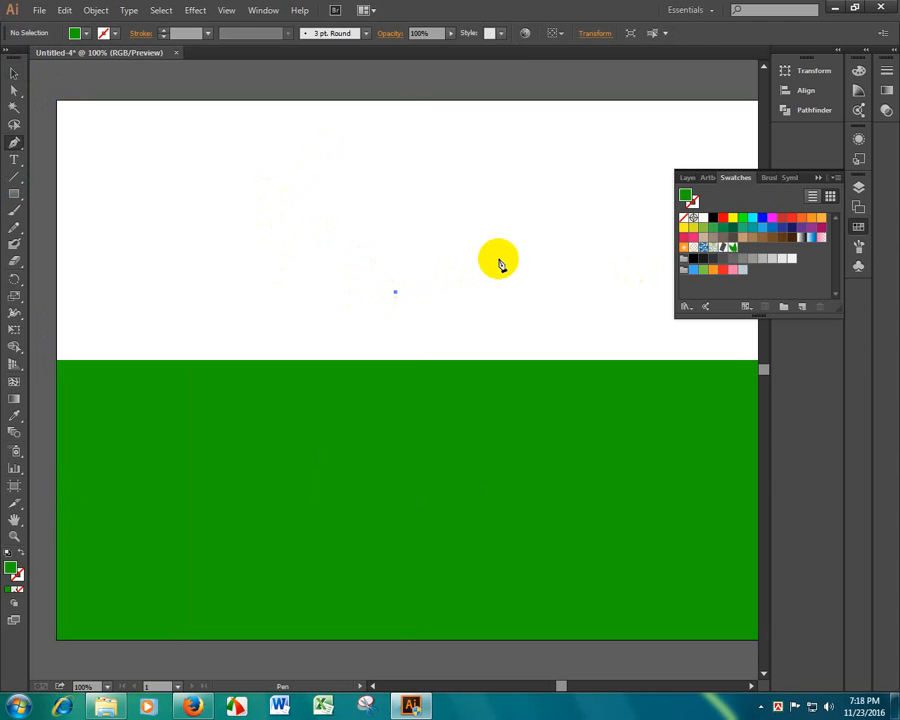
{"action": "left_click_drag", "start_coordinate": [558, 230], "coordinate": [541, 158]}
{"action": "left_click", "coordinate": [395, 293]}
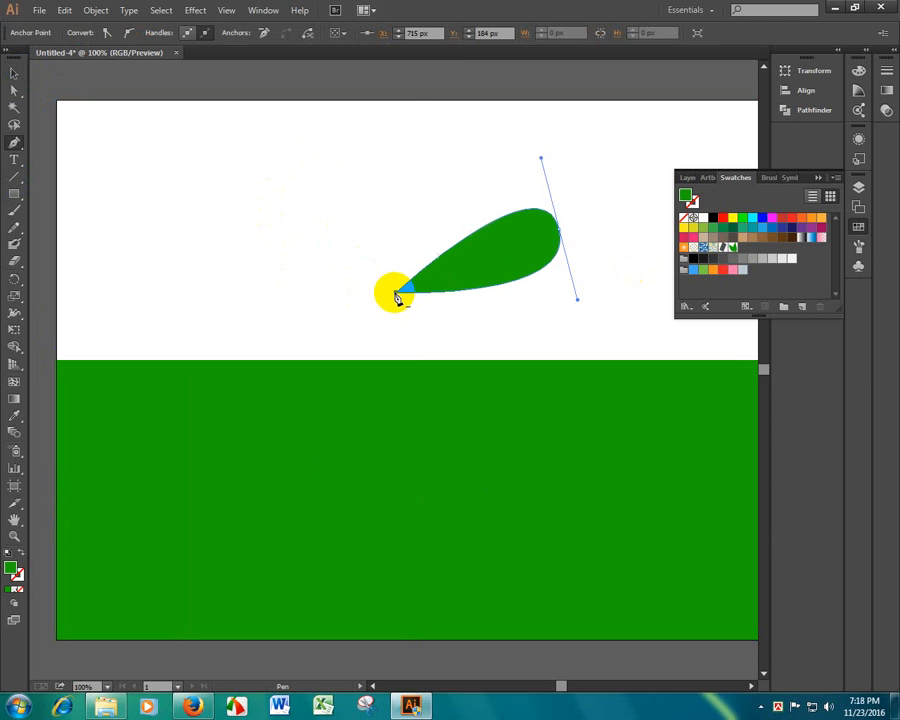
Step: Rotate the leaf so its tip points up and add a rotated copy overlapping it to form a two-leaf pair
{"action": "left_click", "coordinate": [13, 73]}
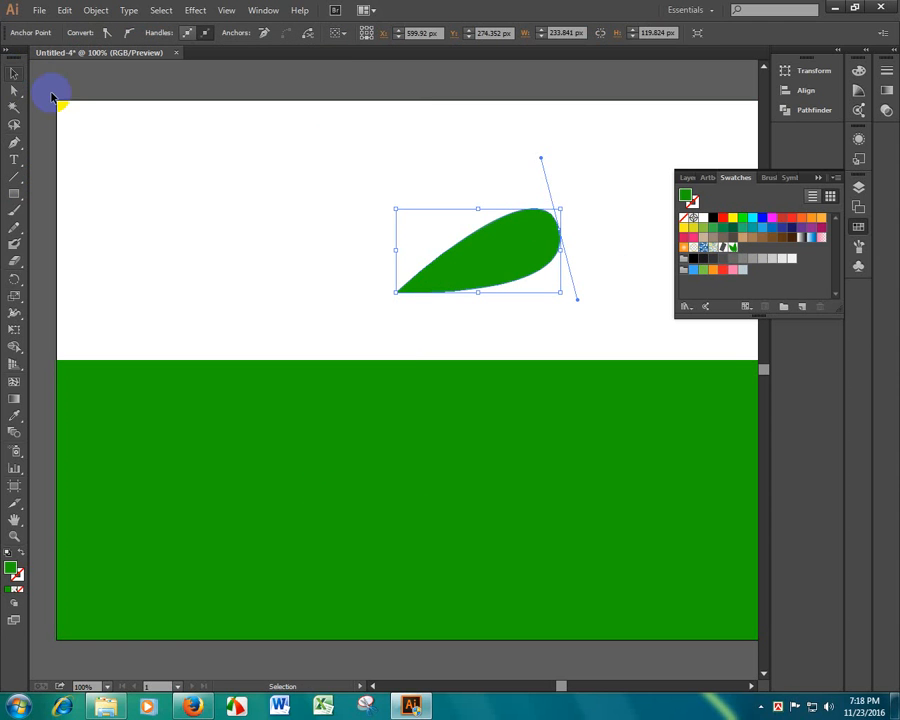
{"action": "left_click_drag", "start_coordinate": [566, 203], "coordinate": [565, 234]}
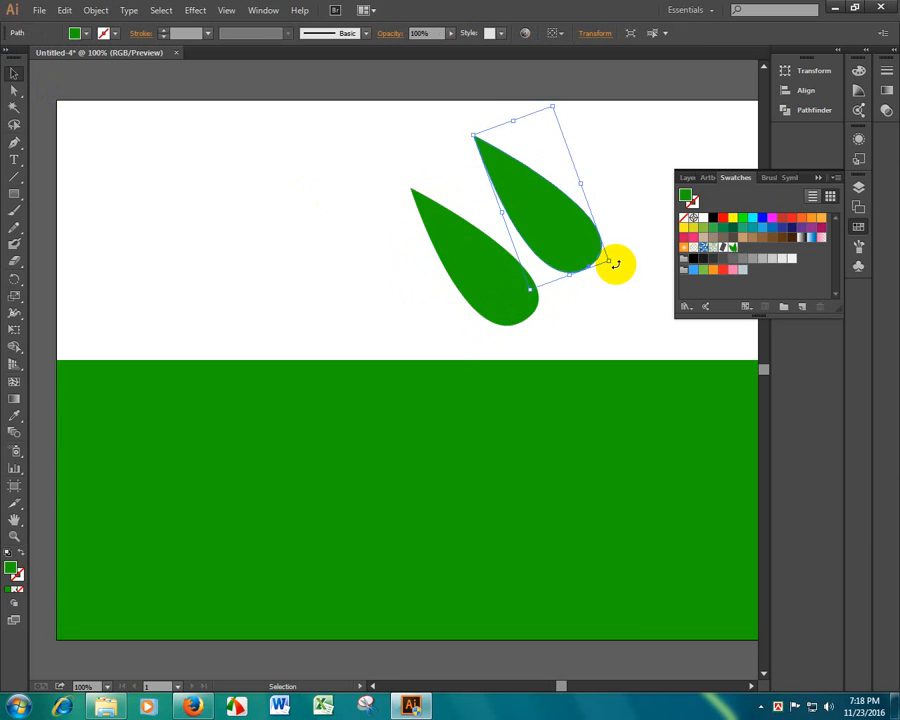
{"action": "left_click_drag", "start_coordinate": [616, 264], "coordinate": [576, 318]}
{"action": "left_click_drag", "start_coordinate": [541, 300], "coordinate": [533, 332]}
{"action": "left_click", "coordinate": [620, 283]}
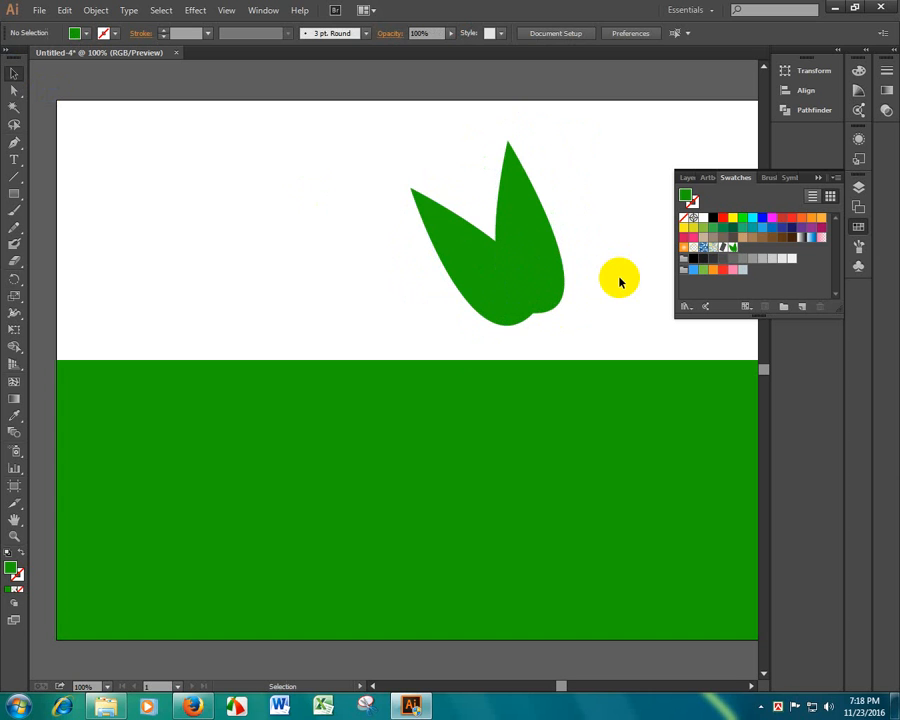
Step: Replace the existing leaf pattern swatch with the new overlapping leaf pair
{"action": "left_click_drag", "start_coordinate": [387, 146], "coordinate": [582, 316]}
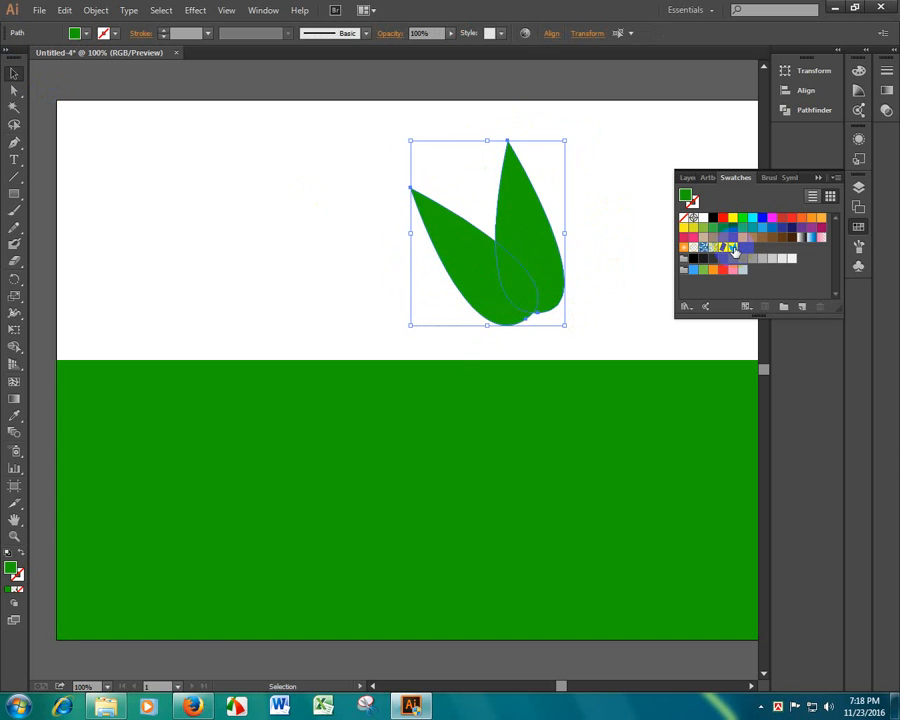
{"action": "left_click", "coordinate": [518, 266]}
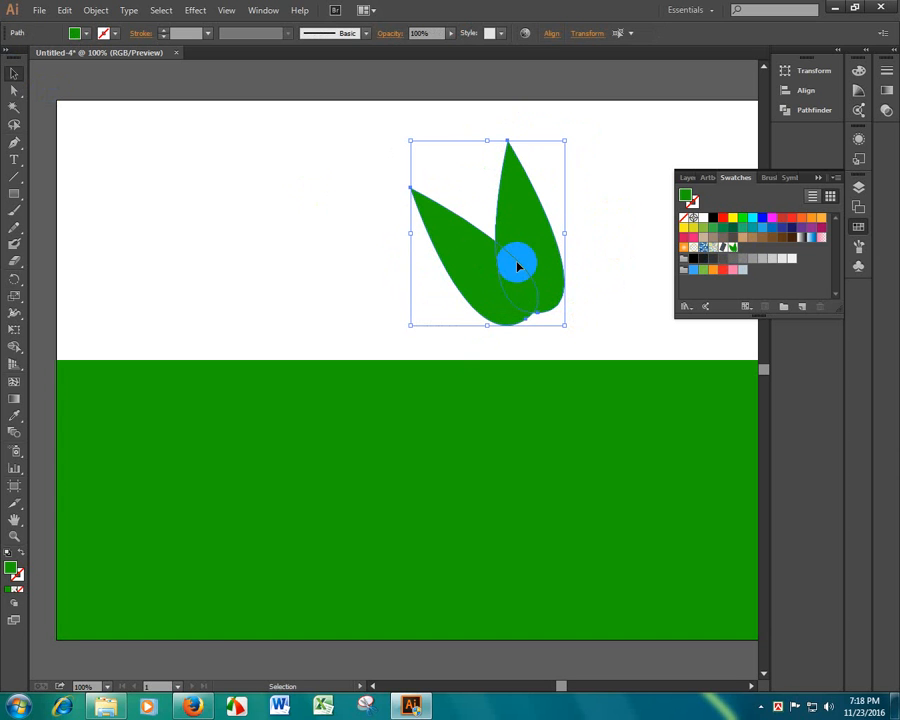
{"action": "left_click_drag", "start_coordinate": [518, 266], "coordinate": [733, 250]}
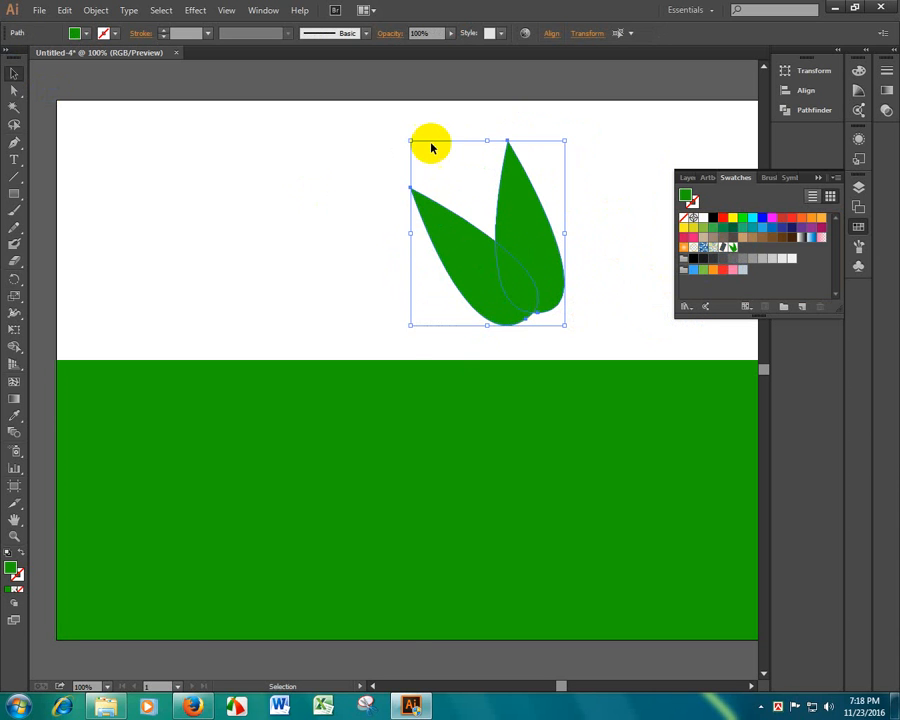
Step: Fill the green rectangle on the artboard's lower half with the leaf-pair pattern swatch
{"action": "left_click", "coordinate": [400, 420]}
{"action": "left_click", "coordinate": [84, 37]}
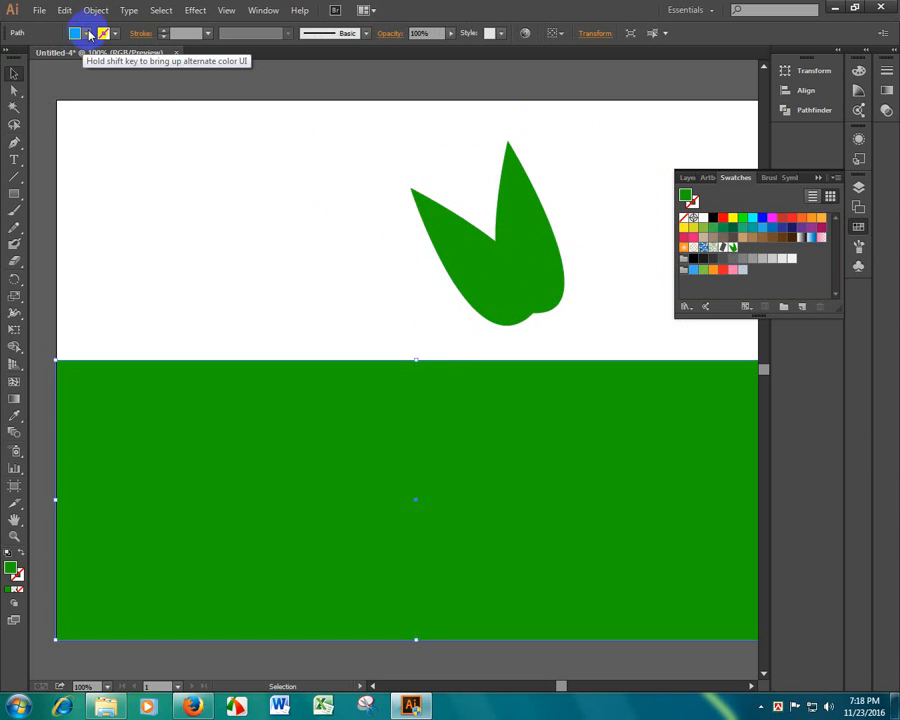
{"action": "left_click", "coordinate": [86, 34]}
{"action": "left_click", "coordinate": [85, 88]}
{"action": "left_click", "coordinate": [408, 487]}
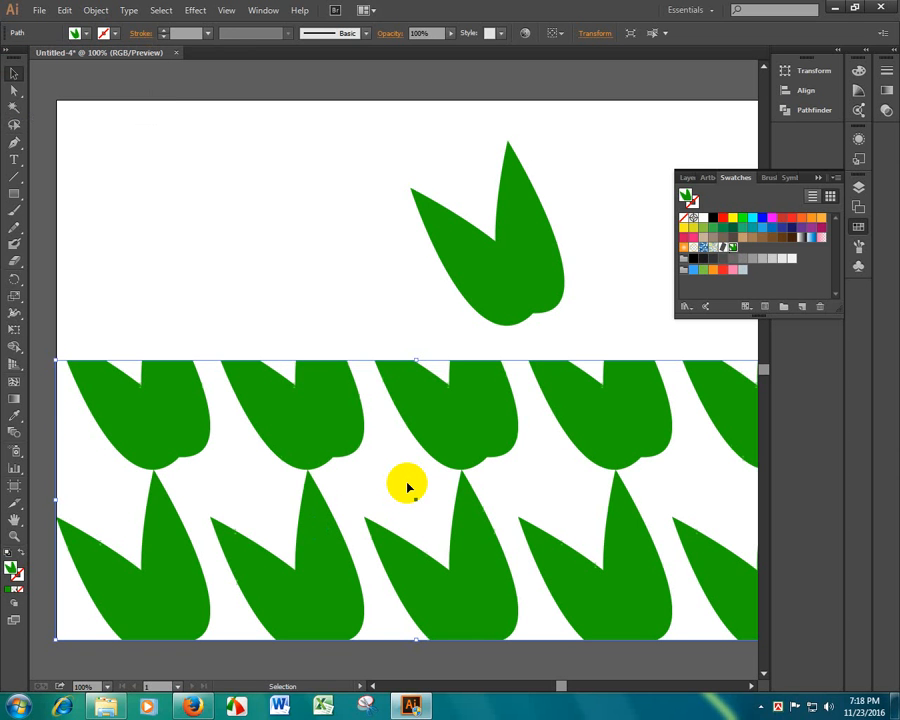
Step: Add a third leaf by rotating a copy of the pair's right leaf clockwise around its base with the Rotate tool
{"action": "left_click", "coordinate": [520, 248]}
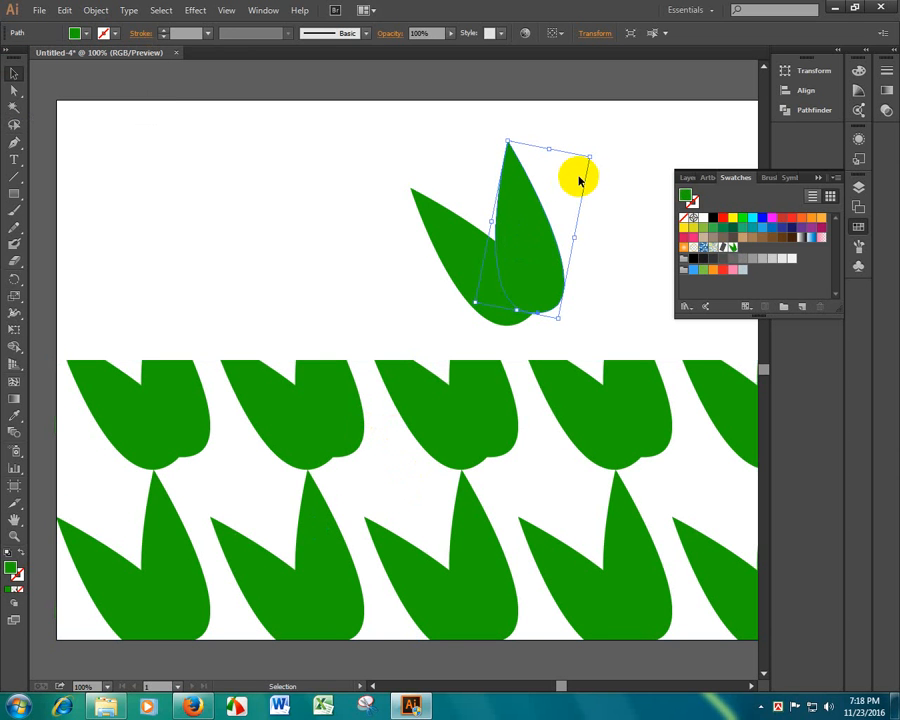
{"action": "left_click", "coordinate": [522, 240]}
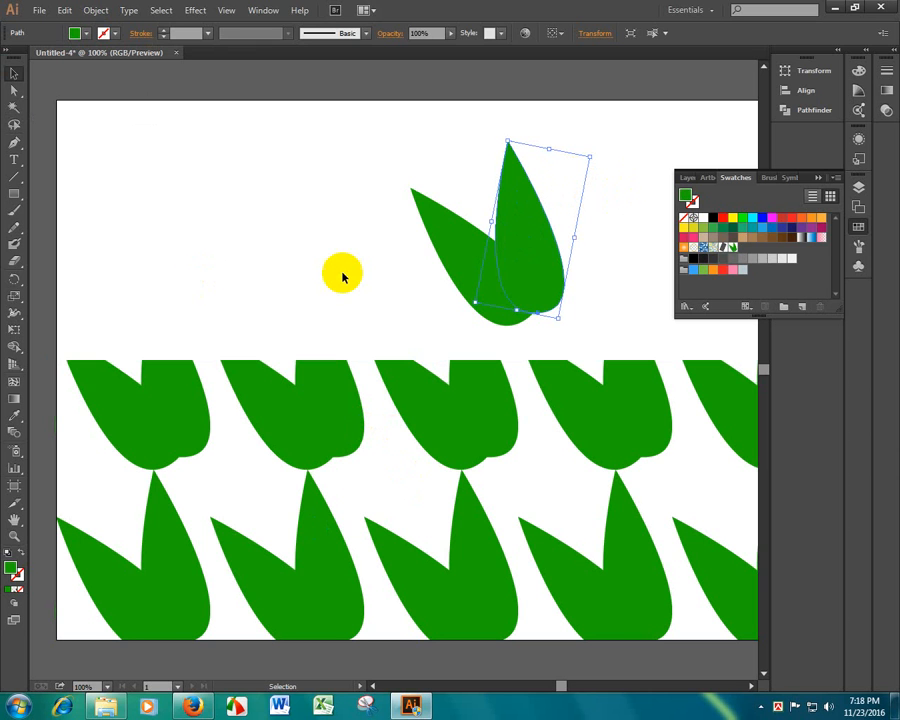
{"action": "left_click", "coordinate": [478, 245]}
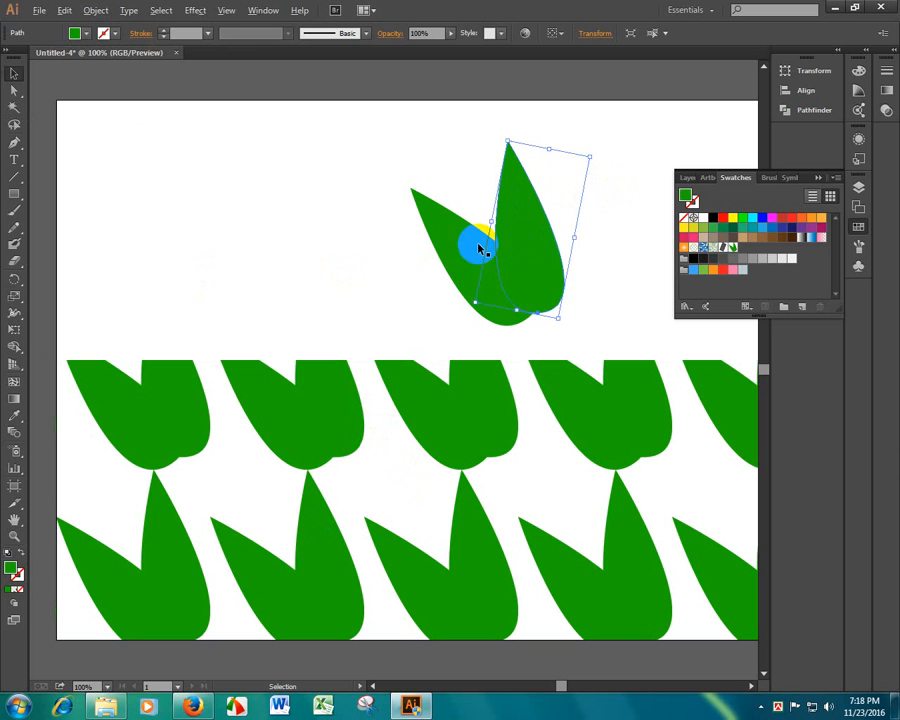
{"action": "left_click", "coordinate": [14, 281]}
{"action": "left_click", "coordinate": [531, 227]}
{"action": "left_click", "coordinate": [537, 313]}
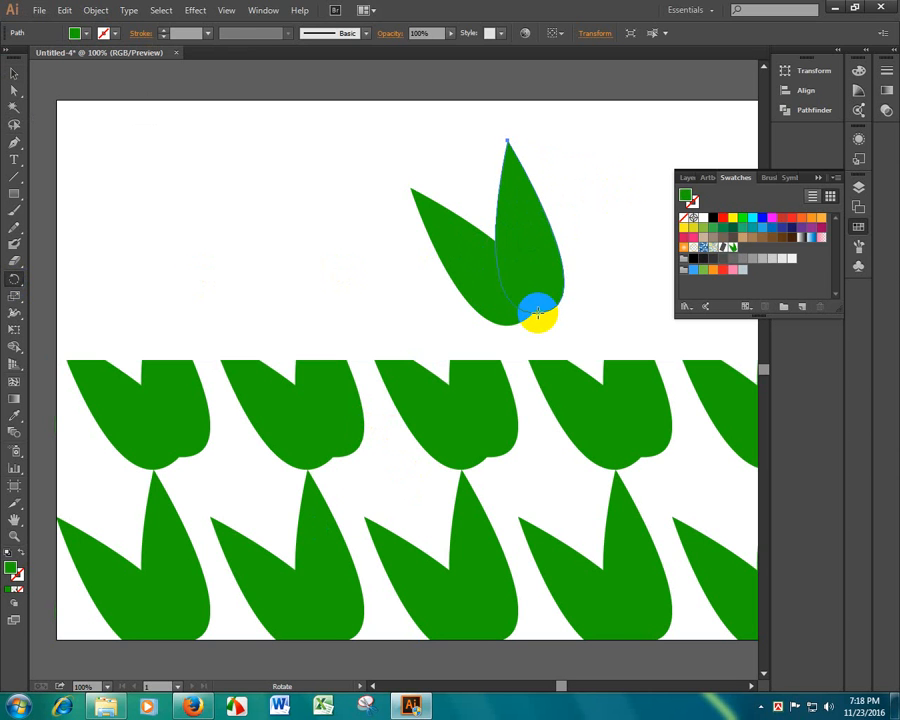
{"action": "left_click_drag", "start_coordinate": [524, 180], "coordinate": [582, 186]}
{"action": "key", "text": "v"}
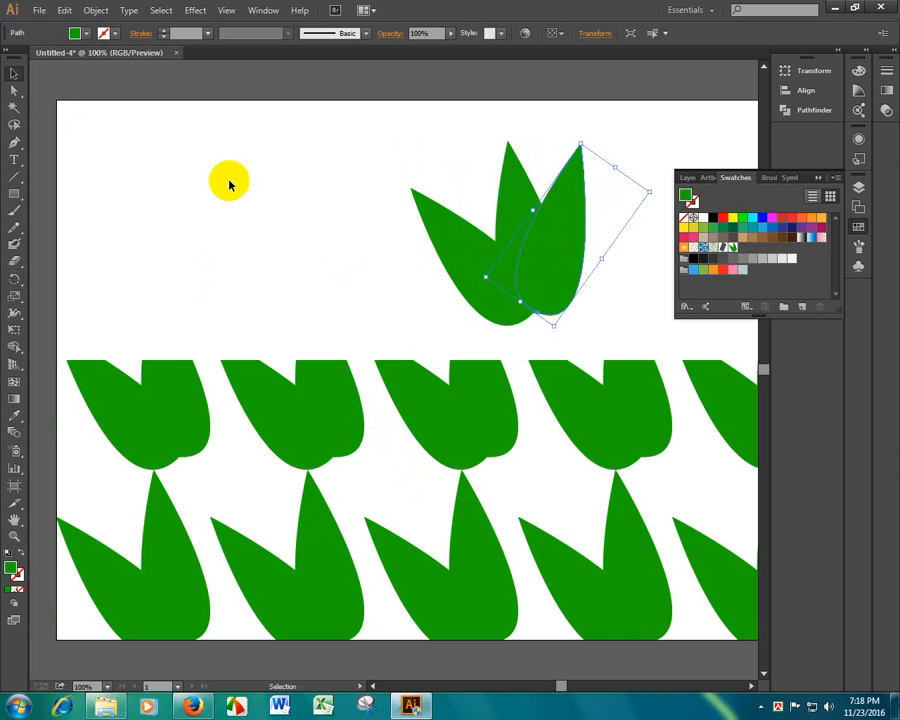
Step: Replace the leaf pattern swatch with the three-leaf group so the rectangle's fill updates
{"action": "left_click_drag", "start_coordinate": [229, 183], "coordinate": [607, 327]}
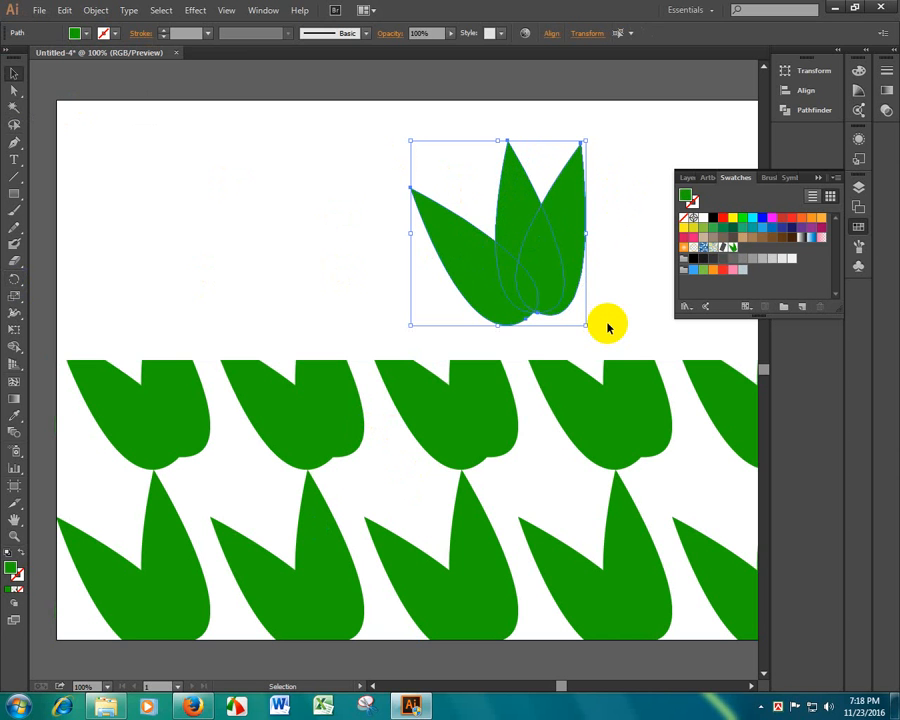
{"action": "left_click_drag", "start_coordinate": [533, 263], "coordinate": [733, 246]}
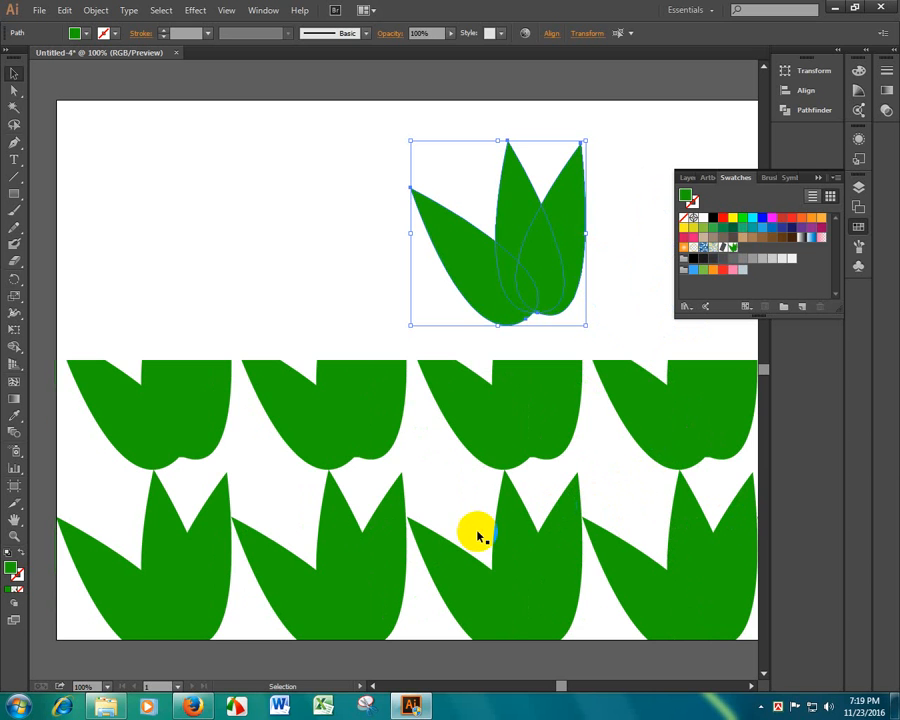
{"action": "left_click", "coordinate": [562, 446]}
Step: Move the third leaf away from the pair and delete all three leaves above the patterned rectangle
{"action": "left_click_drag", "start_coordinate": [481, 300], "coordinate": [269, 237]}
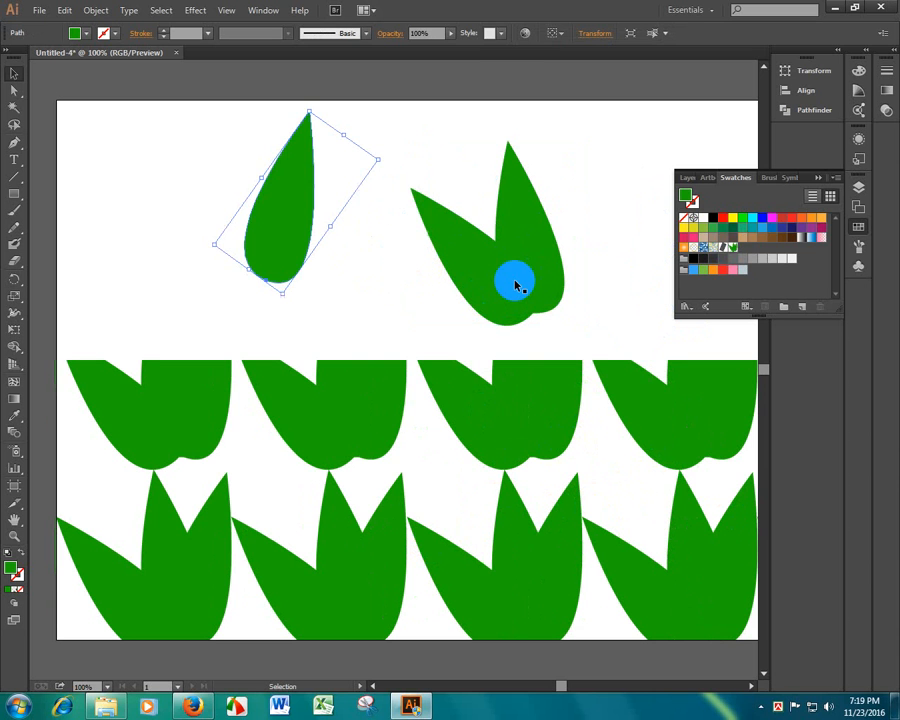
{"action": "left_click", "coordinate": [613, 262]}
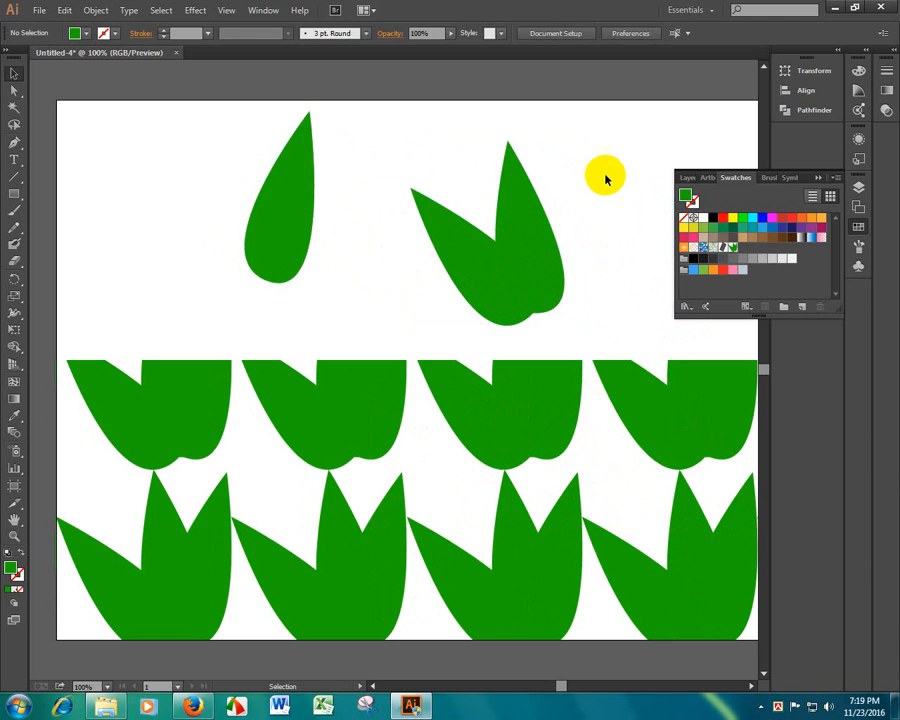
{"action": "left_click_drag", "start_coordinate": [605, 178], "coordinate": [166, 279]}
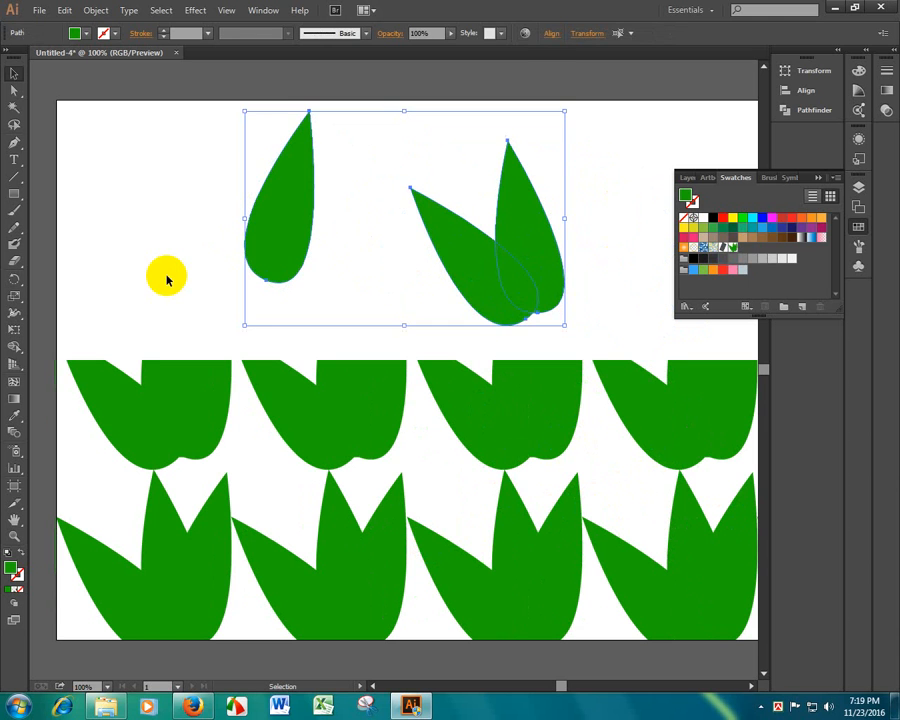
{"action": "key", "text": "Delete"}
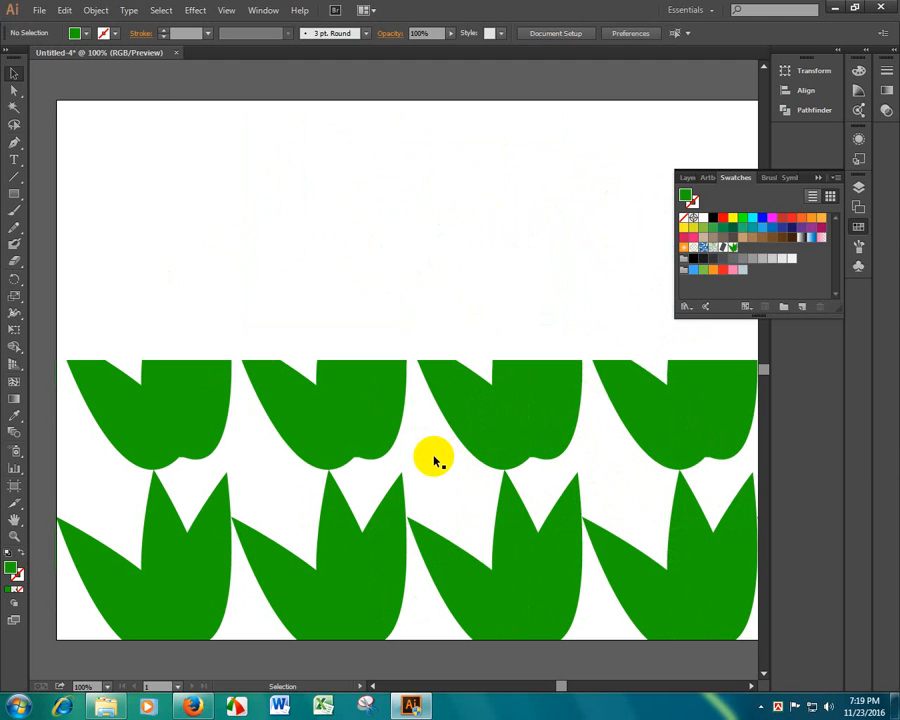
Step: Fill the lower rectangle with the built-in blue swirl pattern swatch
{"action": "left_click", "coordinate": [86, 36]}
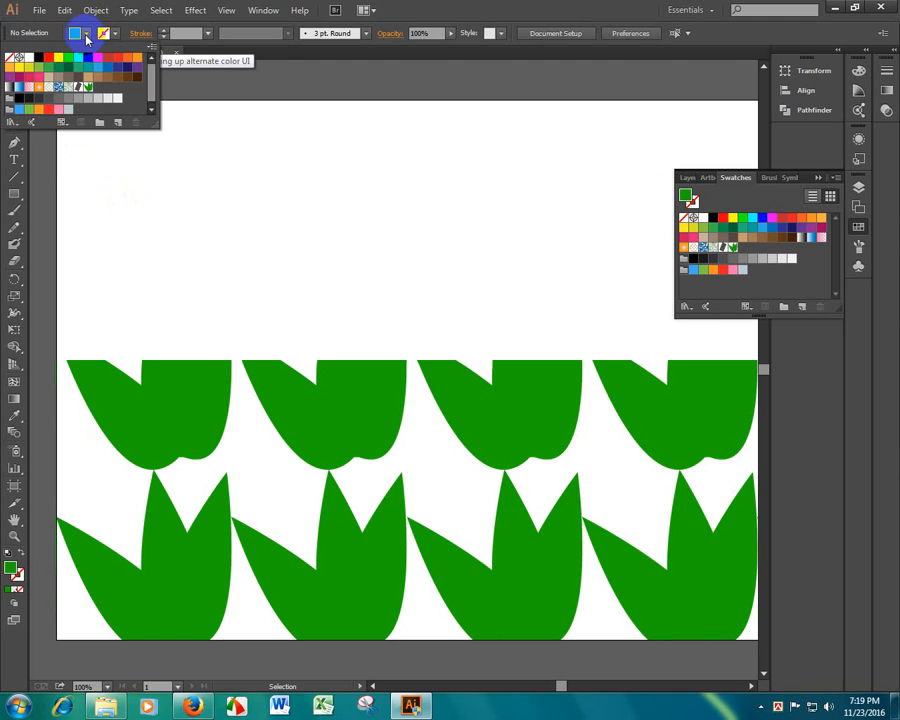
{"action": "left_click", "coordinate": [86, 87]}
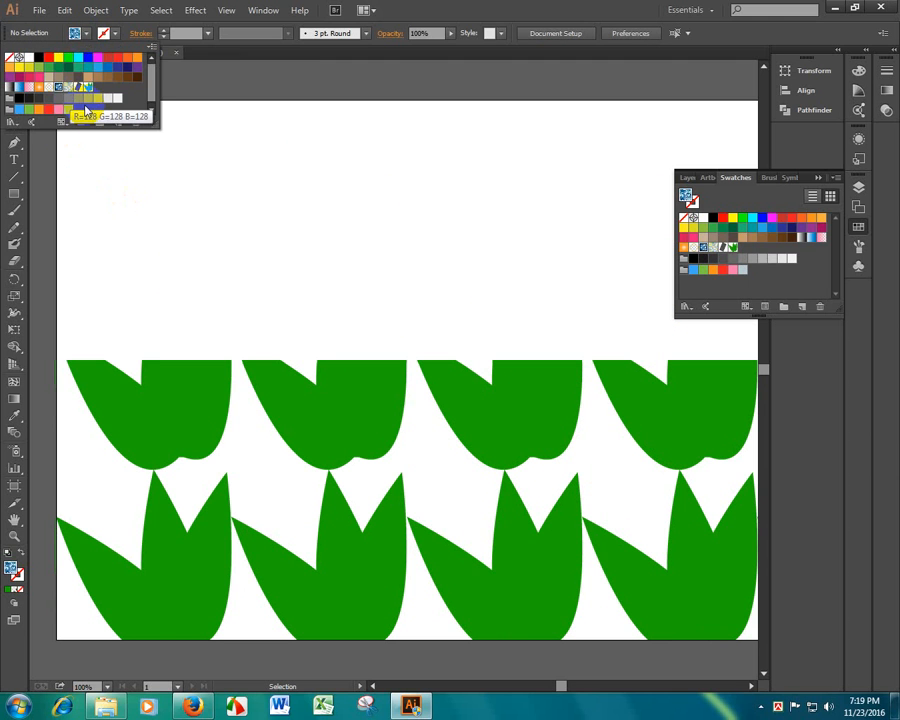
{"action": "left_click", "coordinate": [251, 489]}
{"action": "left_click", "coordinate": [251, 489]}
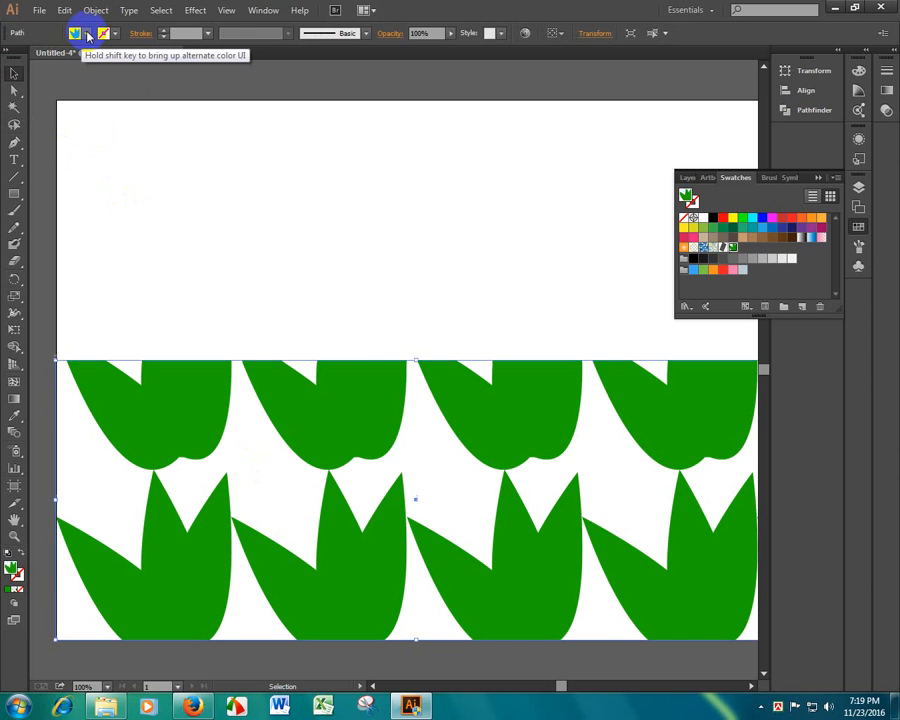
{"action": "left_click", "coordinate": [88, 36]}
{"action": "left_click", "coordinate": [59, 87]}
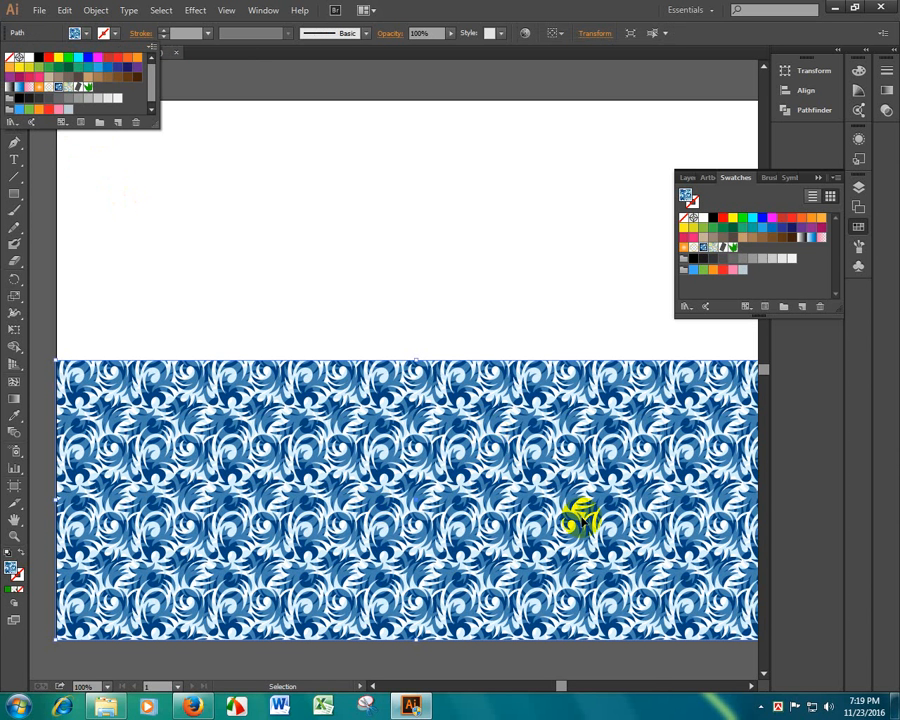
Step: Examine the blue swirl pattern up close at 600% and return to the 100% view
{"action": "key", "text": "ctrl+plus"}
{"action": "key", "text": "ctrl+plus"}
{"action": "key", "text": "ctrl+plus"}
{"action": "key", "text": "ctrl+plus"}
{"action": "key", "text": "ctrl+plus"}
{"action": "key", "text": "ctrl+plus"}
{"action": "key", "text": "ctrl+plus"}
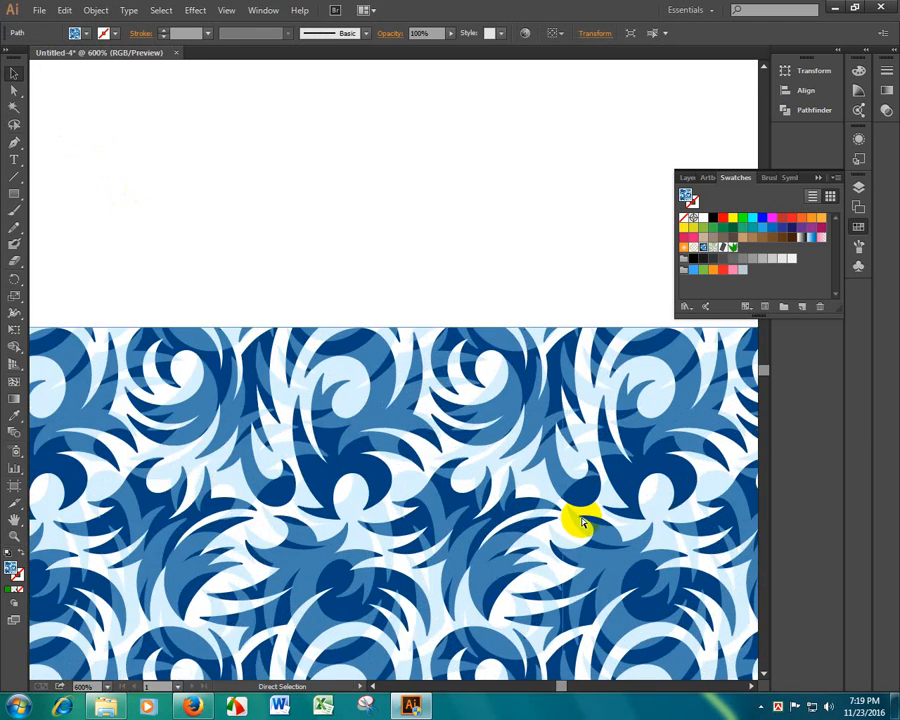
{"action": "key", "text": "ctrl+minus"}
{"action": "key", "text": "ctrl+minus"}
{"action": "key", "text": "ctrl+minus"}
{"action": "key", "text": "ctrl+minus"}
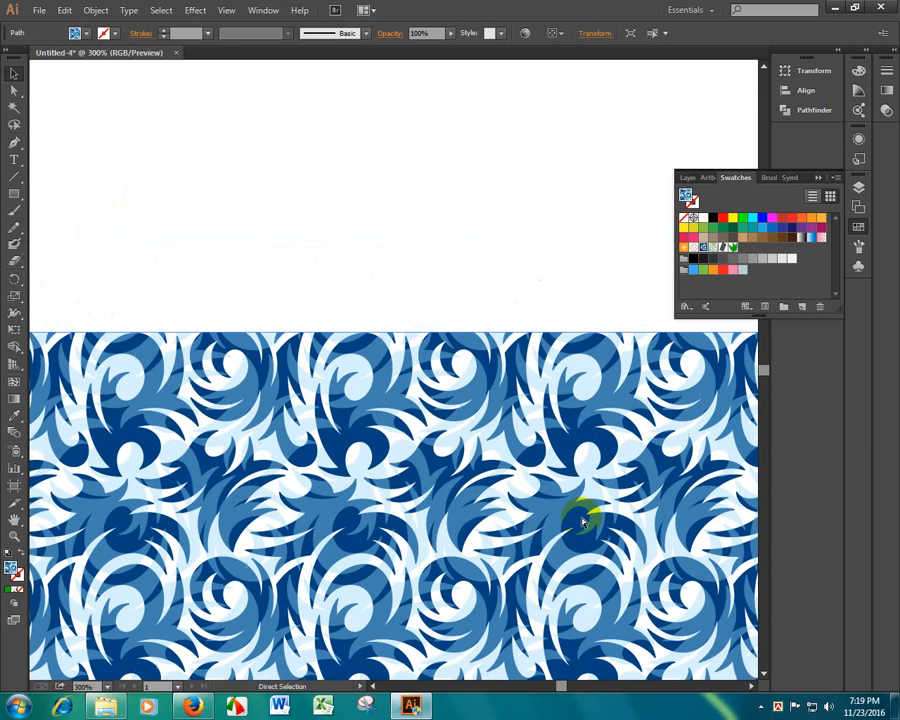
{"action": "key", "text": "ctrl+minus"}
{"action": "key", "text": "ctrl+minus"}
{"action": "key", "text": "ctrl+minus"}
Step: Delete the blue patterned rectangle so the artboard is empty
{"action": "left_click", "coordinate": [357, 316]}
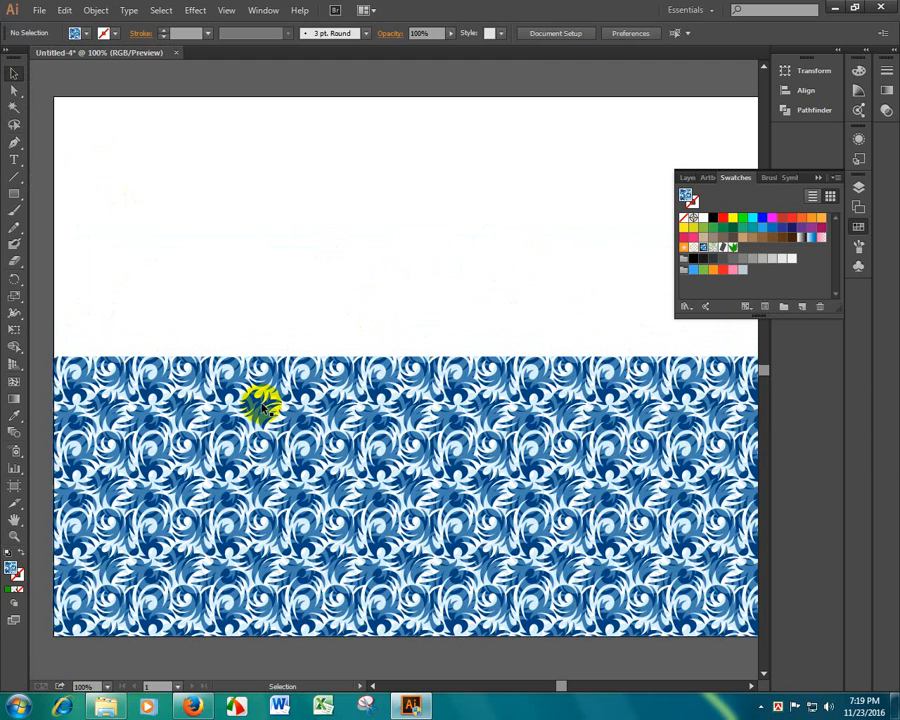
{"action": "left_click", "coordinate": [262, 478]}
{"action": "key", "text": "Delete"}
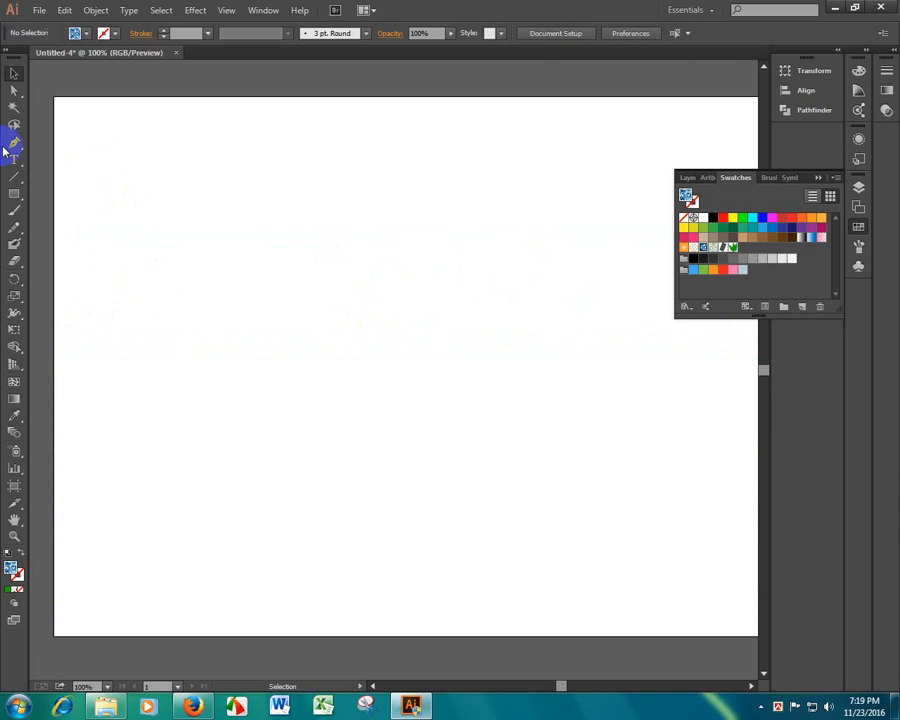
Step: Draw a closed leaf shape with the Pen tool, its tip at about X 388, Y 425 px and curved end at about X 684, Y 301 px
{"action": "left_click", "coordinate": [13, 145]}
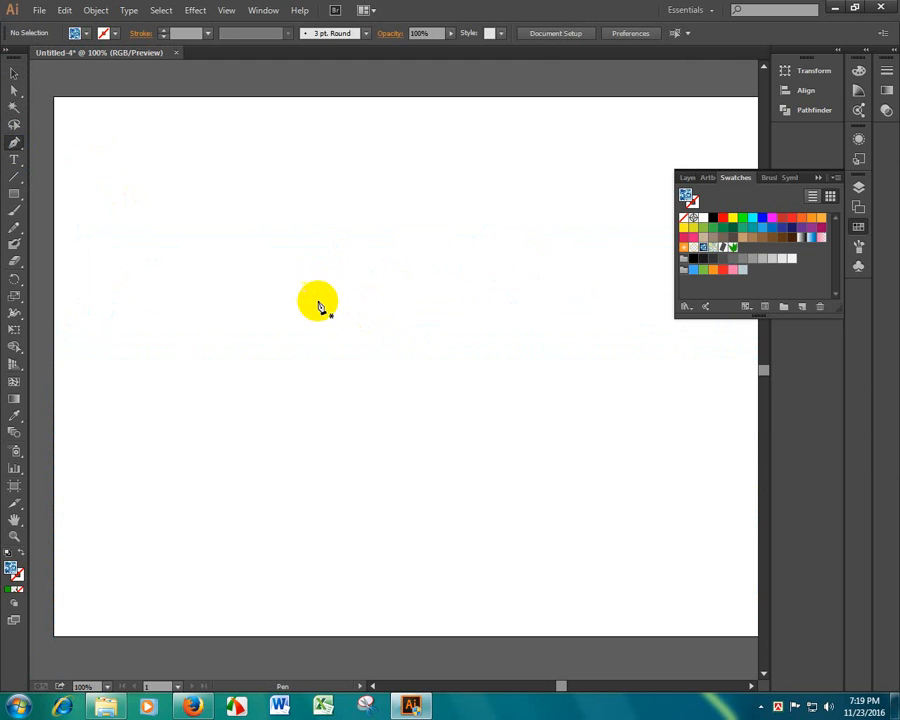
{"action": "left_click", "coordinate": [326, 398]}
{"action": "left_click_drag", "start_coordinate": [535, 308], "coordinate": [470, 168]}
{"action": "left_click", "coordinate": [327, 399]}
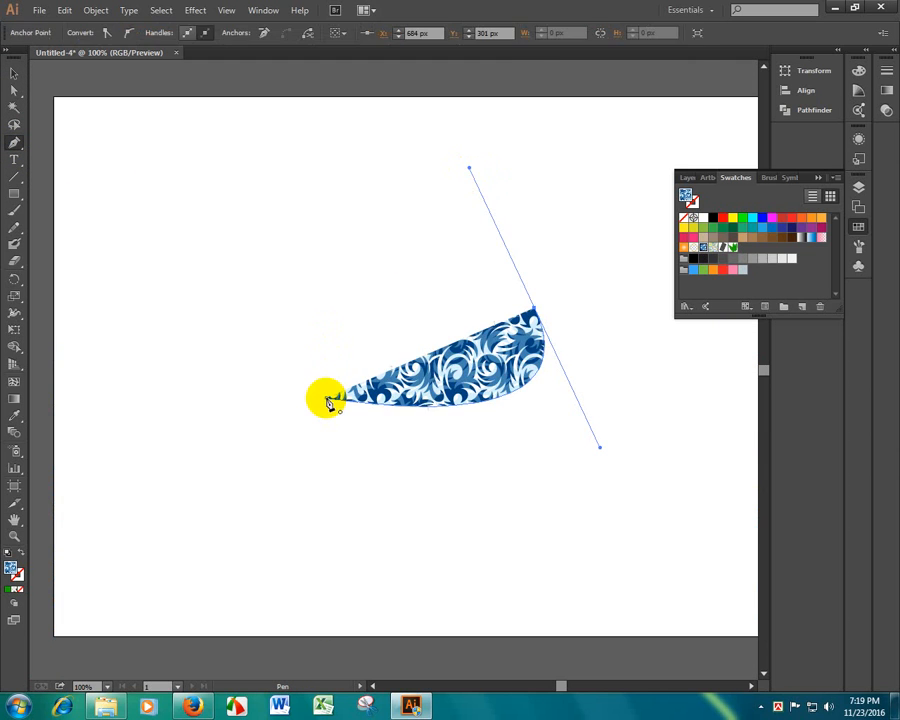
{"action": "left_click", "coordinate": [327, 399]}
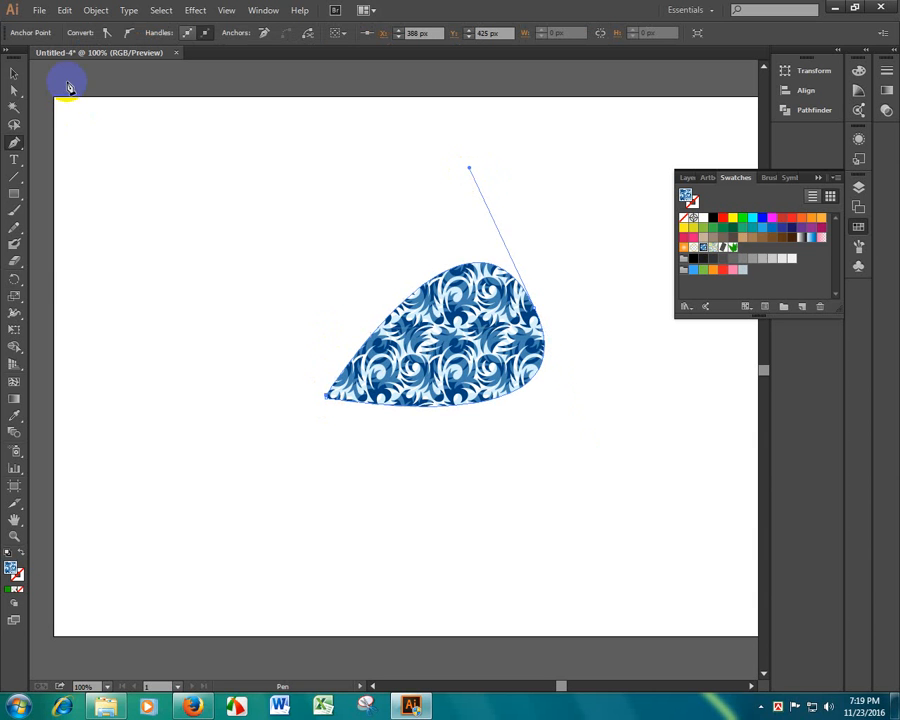
Step: Change the new leaf's fill from the blue pattern to solid dark green with the Color Picker
{"action": "double_click", "coordinate": [11, 568]}
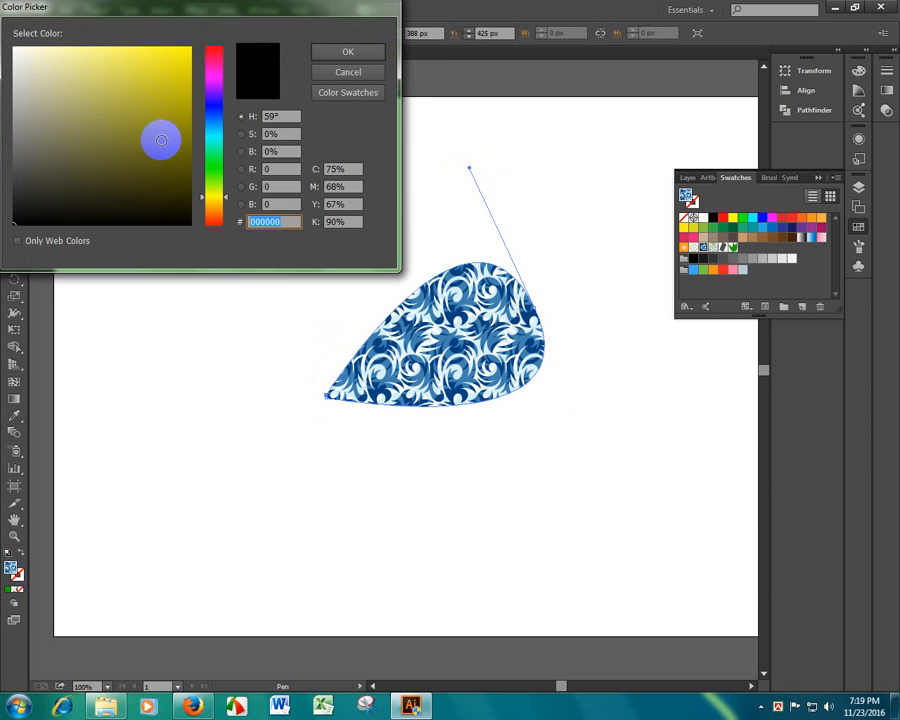
{"action": "left_click", "coordinate": [214, 169]}
{"action": "mouse_move", "coordinate": [188, 119]}
{"action": "left_mouse_down"}
{"action": "mouse_move", "coordinate": [158, 102]}
{"action": "mouse_move", "coordinate": [187, 113]}
{"action": "left_mouse_up"}
{"action": "left_click", "coordinate": [346, 54]}
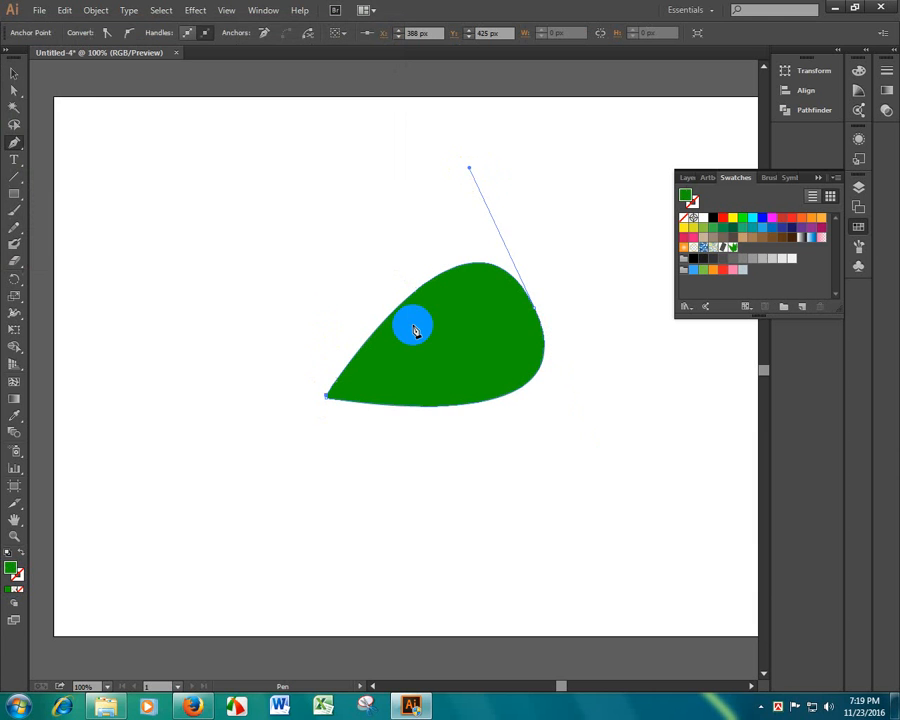
Step: Rotate the dark green leaf clockwise so its tip points up and add an overlapping, rotated copy beside it
{"action": "key", "text": "v"}
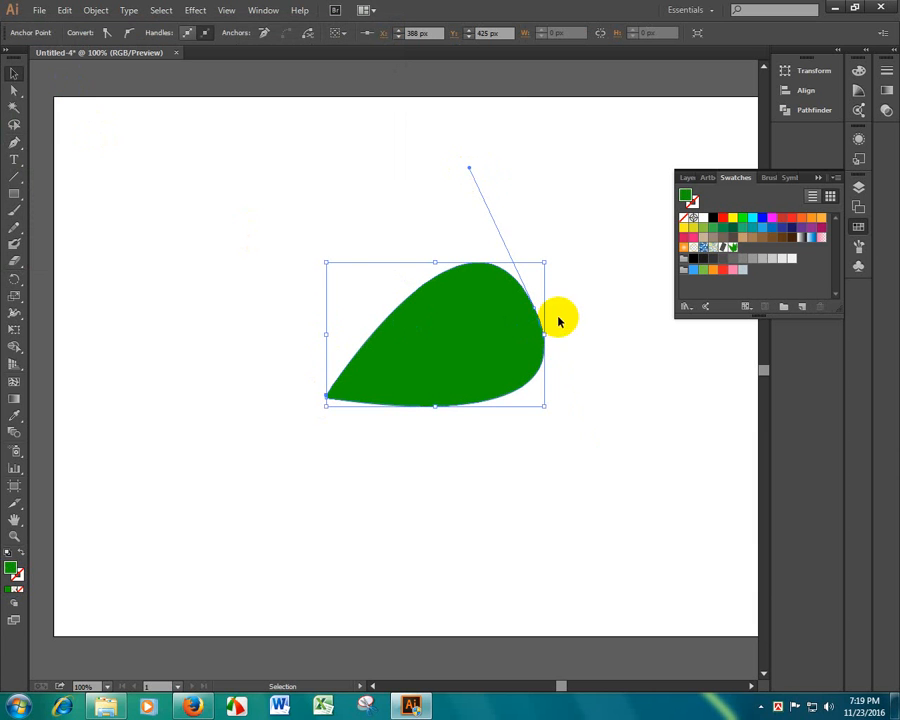
{"action": "left_click_drag", "start_coordinate": [549, 258], "coordinate": [540, 443]}
{"action": "left_click", "coordinate": [437, 376]}
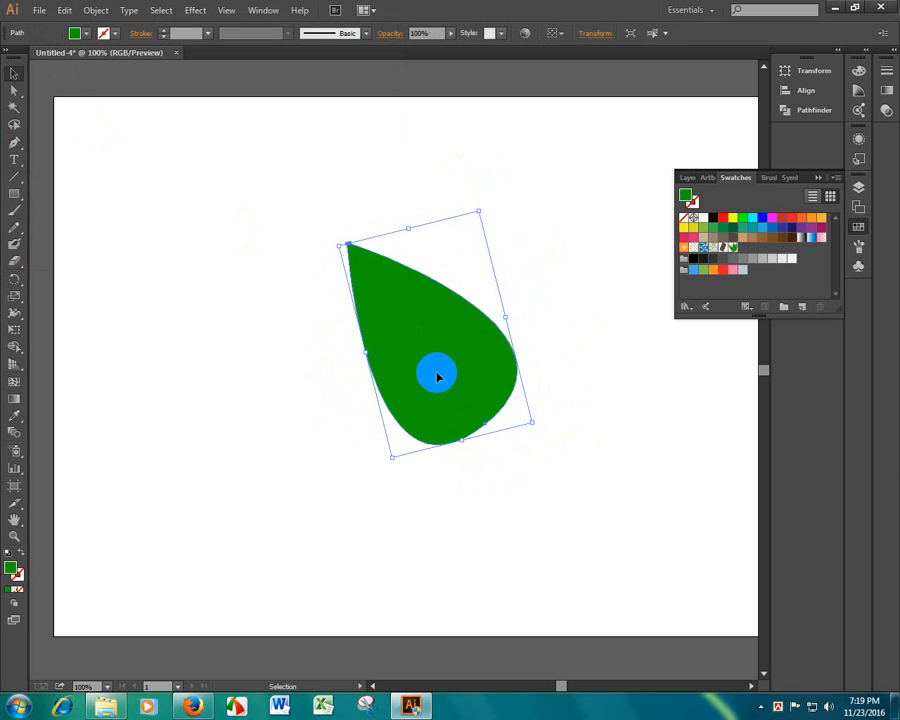
{"action": "left_click_drag", "start_coordinate": [437, 376], "coordinate": [530, 385]}
{"action": "left_click", "coordinate": [612, 433]}
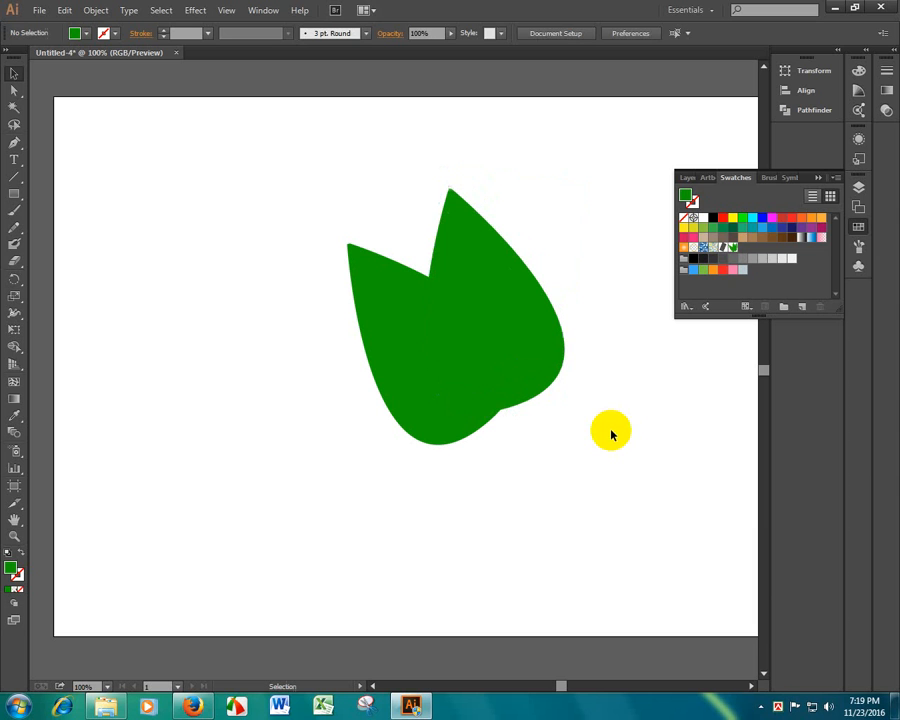
Step: Make a new pattern from both overlapping green leaves
{"action": "left_click_drag", "start_coordinate": [302, 148], "coordinate": [664, 511]}
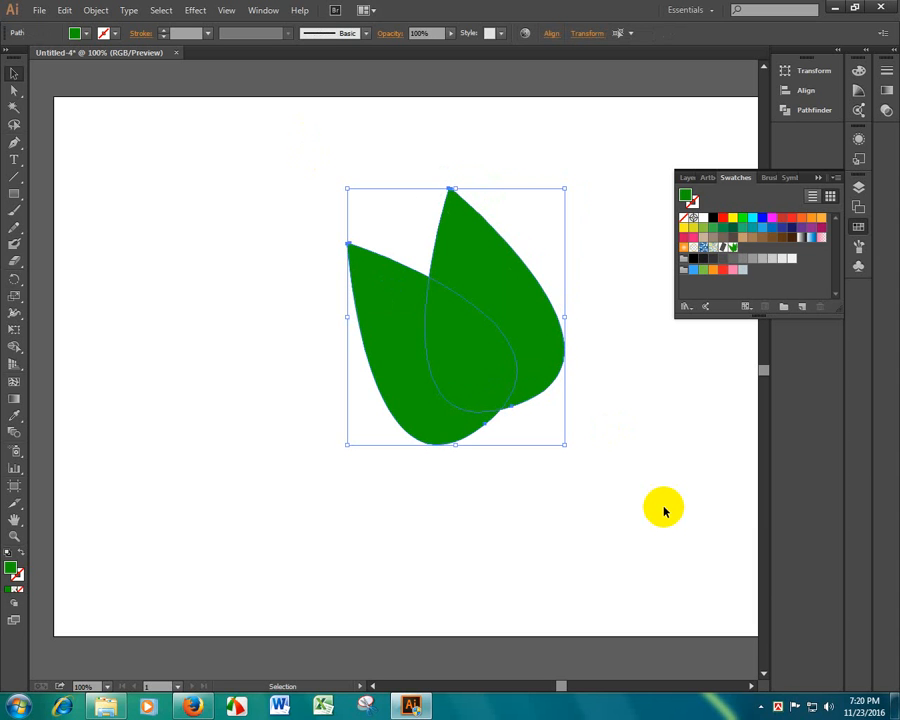
{"action": "left_click", "coordinate": [97, 10]}
{"action": "mouse_move", "coordinate": [200, 312]}
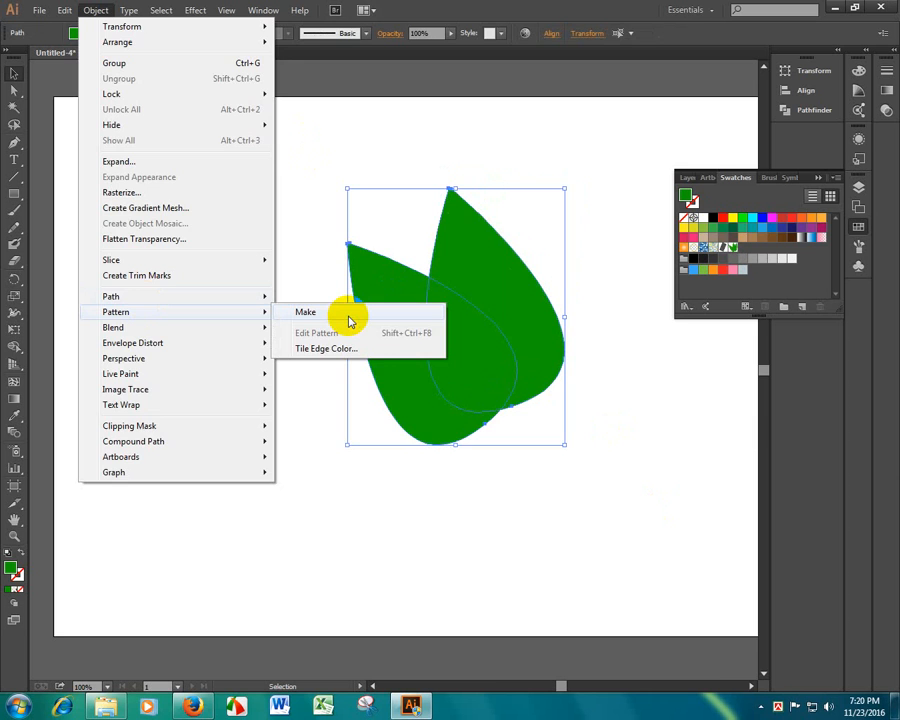
{"action": "left_click", "coordinate": [349, 321]}
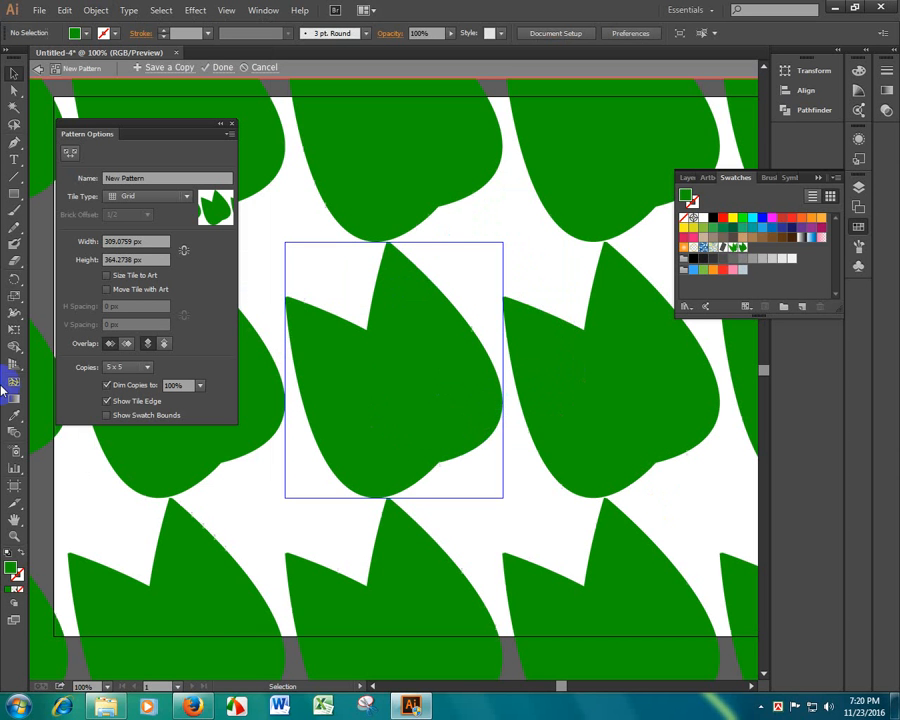
Step: Try the Brick by Row tile type on the new pattern and return it to Grid
{"action": "left_click", "coordinate": [184, 250]}
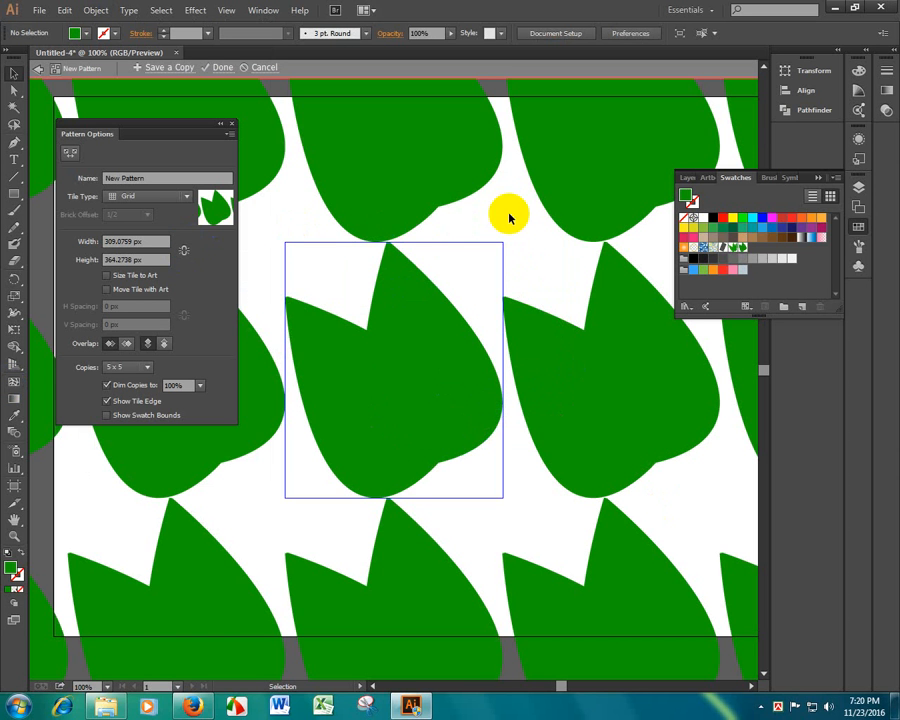
{"action": "left_click", "coordinate": [113, 244]}
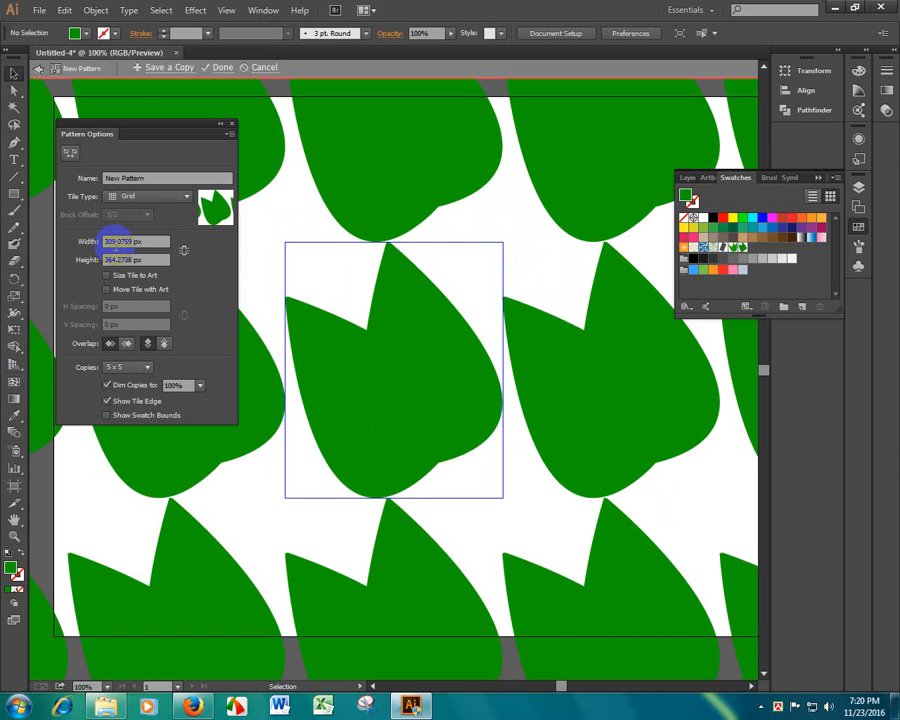
{"action": "left_click", "coordinate": [132, 198]}
{"action": "left_click", "coordinate": [140, 227]}
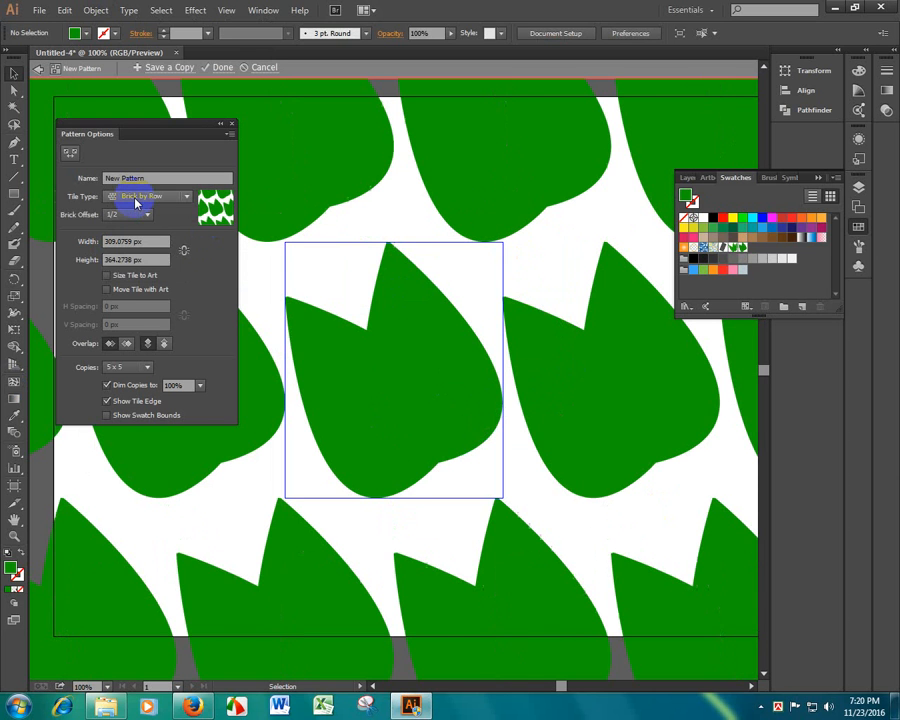
{"action": "left_click", "coordinate": [137, 200]}
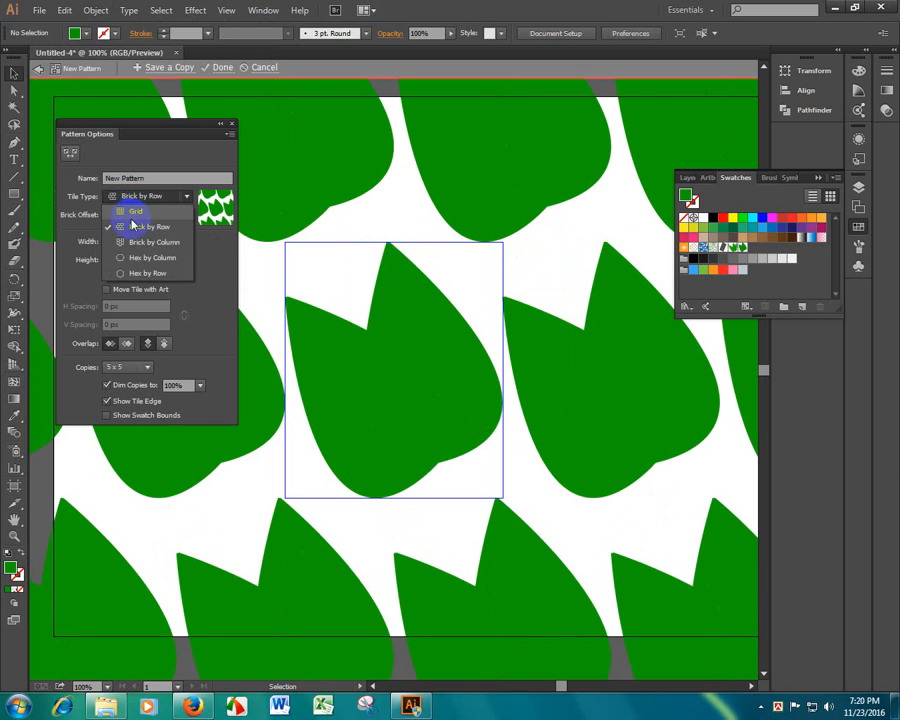
{"action": "left_click", "coordinate": [135, 212]}
Step: Enable Move Tile with Art and Size Tile to Art for the pattern, and set its horizontal spacing to -41 px
{"action": "left_click", "coordinate": [120, 290]}
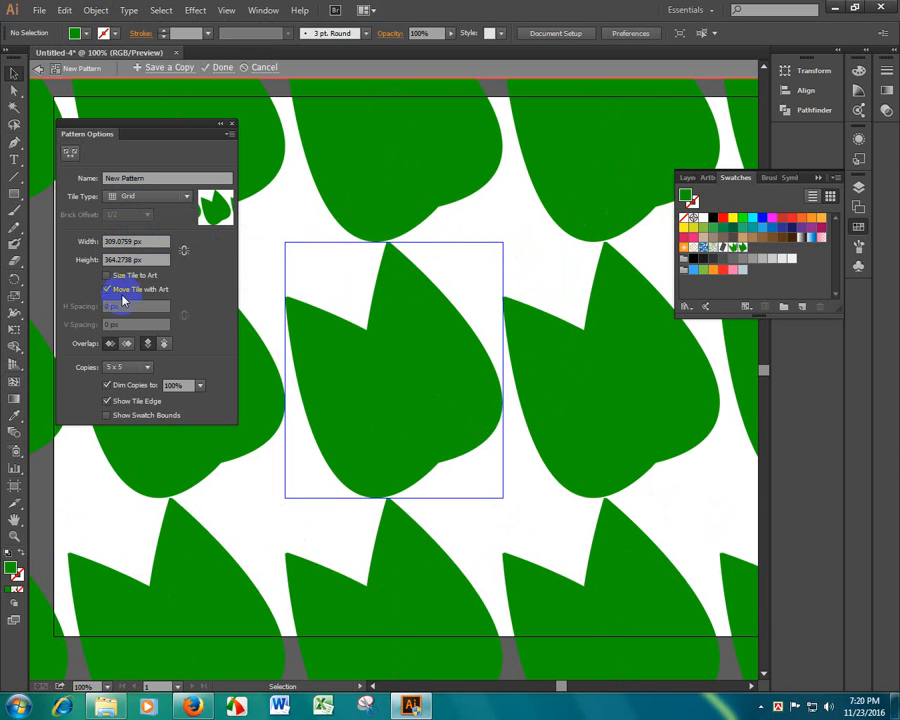
{"action": "left_click", "coordinate": [107, 275]}
{"action": "left_click", "coordinate": [130, 344]}
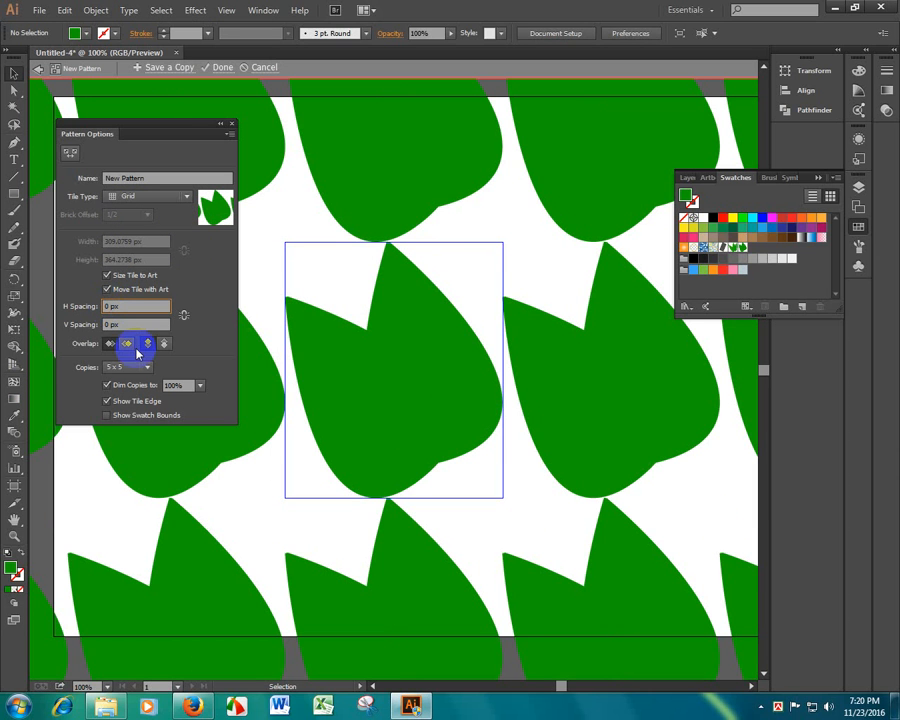
{"action": "key", "text": "Up"}
{"action": "key", "text": "Up"}
{"action": "key", "text": "Up"}
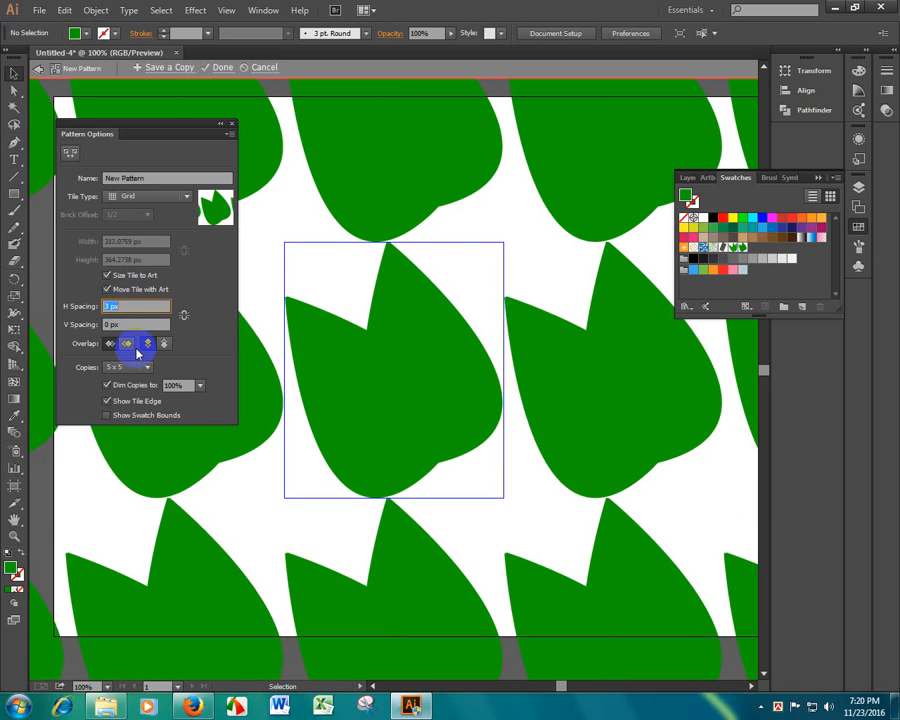
{"action": "key", "text": "Up"}
{"action": "key", "text": "Up"}
{"action": "key", "text": "Up"}
{"action": "key", "text": "Up"}
{"action": "key", "text": "Up"}
{"action": "key", "text": "Up"}
{"action": "type", "text": "-30"}
{"action": "key", "text": "Return"}
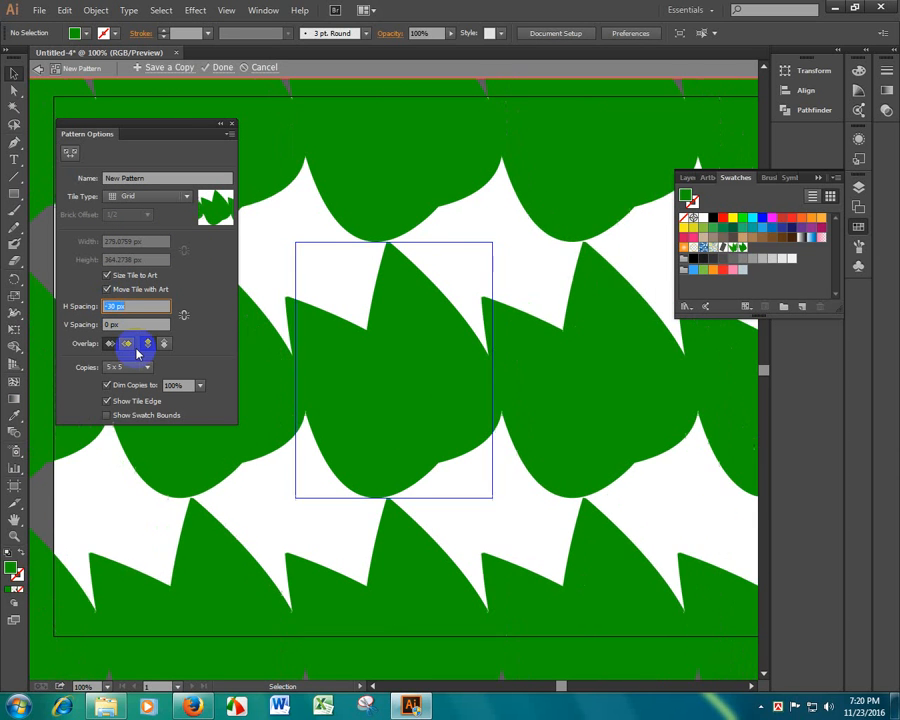
{"action": "key", "text": "Down"}
{"action": "key", "text": "Down"}
{"action": "key", "text": "Down"}
{"action": "key", "text": "Down"}
{"action": "key", "text": "Down"}
{"action": "key", "text": "Down"}
{"action": "key", "text": "Down"}
{"action": "key", "text": "Down"}
{"action": "key", "text": "Down"}
{"action": "key", "text": "Down"}
{"action": "key", "text": "Down"}
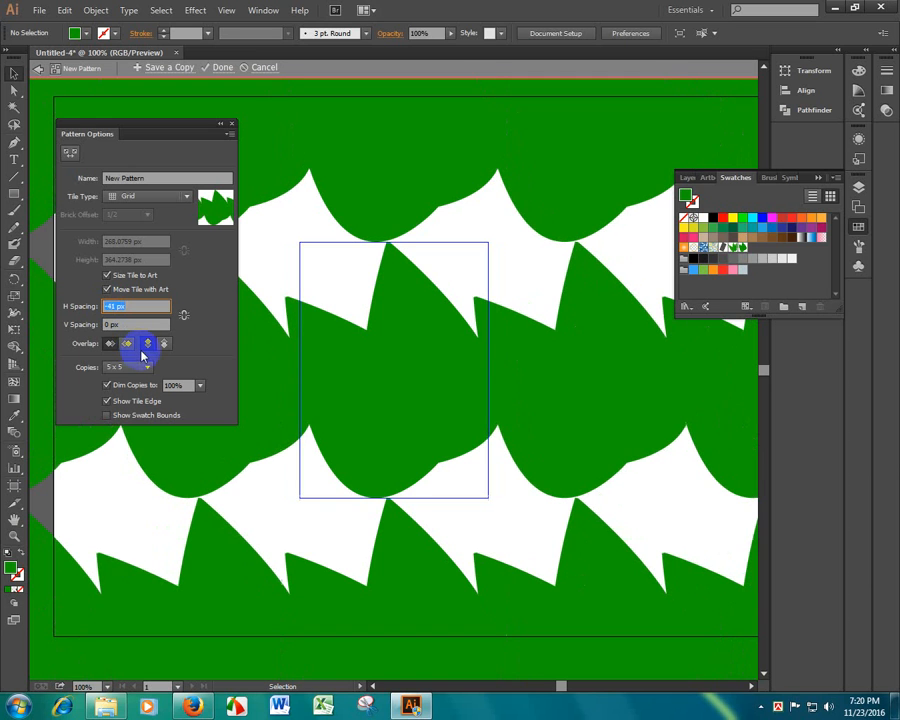
Step: Set the green leaf pattern's vertical spacing to -145 px and leave pattern editing
{"action": "left_click", "coordinate": [110, 326]}
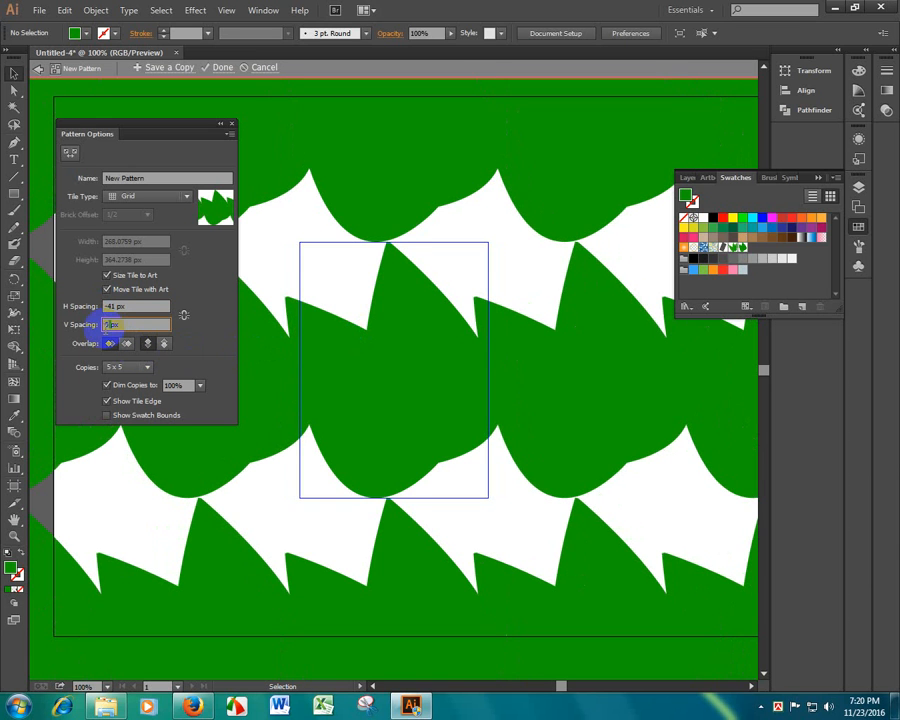
{"action": "key", "text": "Up"}
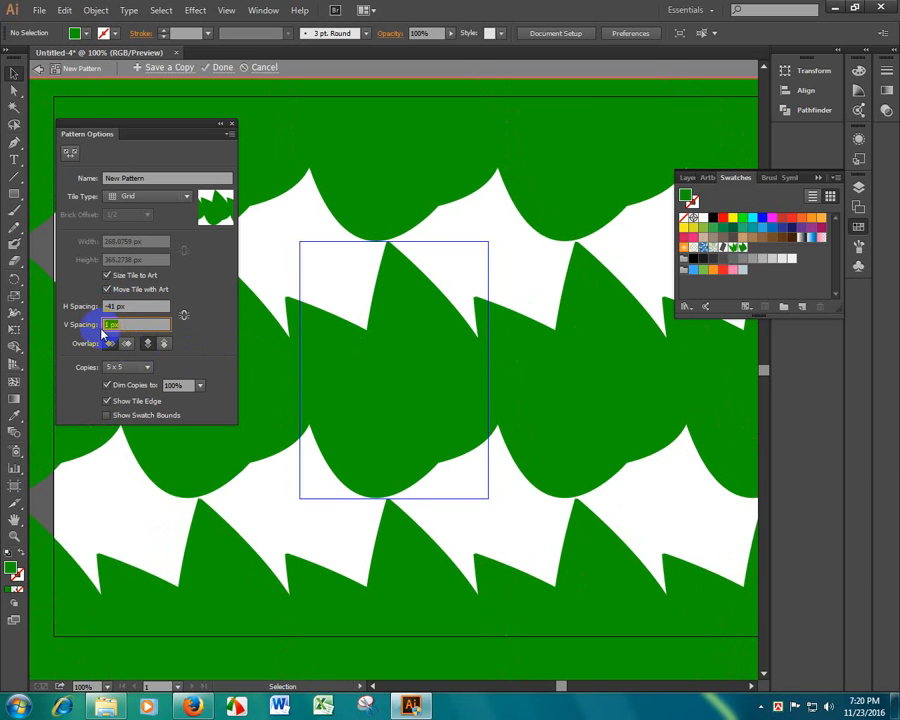
{"action": "key", "text": "Up"}
{"action": "key", "text": "Up"}
{"action": "key", "text": "shift+Down"}
{"action": "key", "text": "shift+Down"}
{"action": "key", "text": "shift+Down"}
{"action": "key", "text": "shift+Down"}
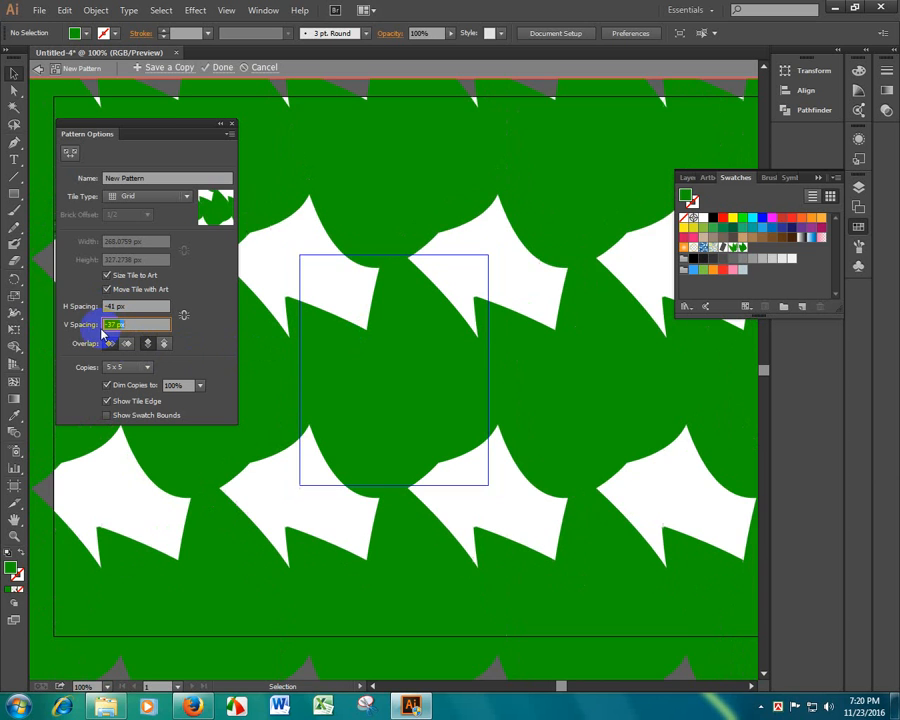
{"action": "key", "text": "shift+Down"}
{"action": "key", "text": "shift+Down"}
{"action": "key", "text": "shift+Down"}
{"action": "key", "text": "shift+Down"}
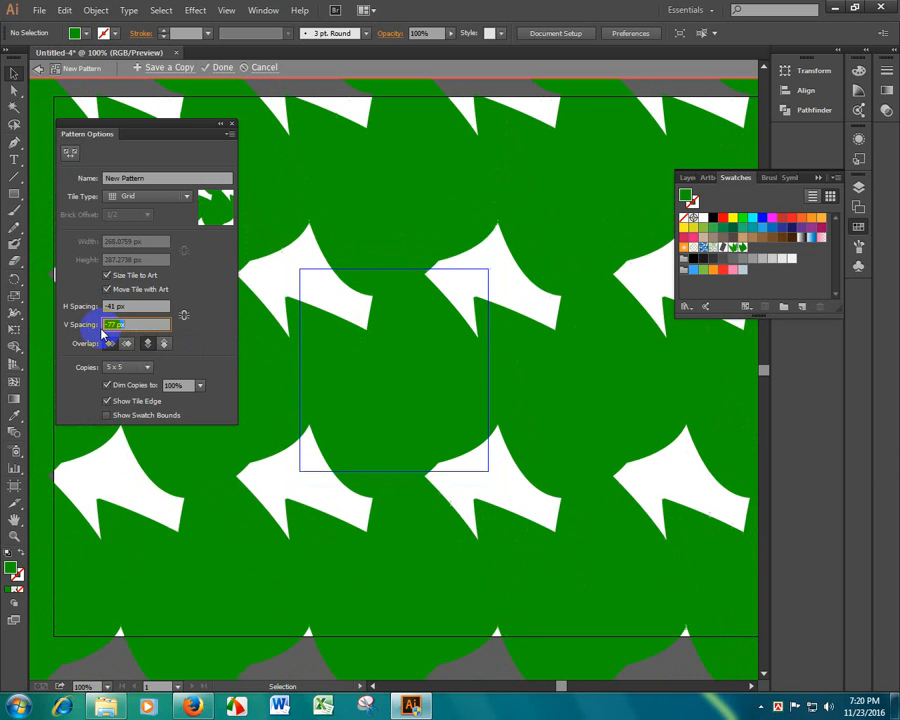
{"action": "key", "text": "shift+Down"}
{"action": "key", "text": "shift+Down"}
{"action": "key", "text": "shift+Down"}
{"action": "key", "text": "shift+Down"}
{"action": "key", "text": "shift+Down"}
{"action": "key", "text": "shift+Down"}
{"action": "key", "text": "shift+Down"}
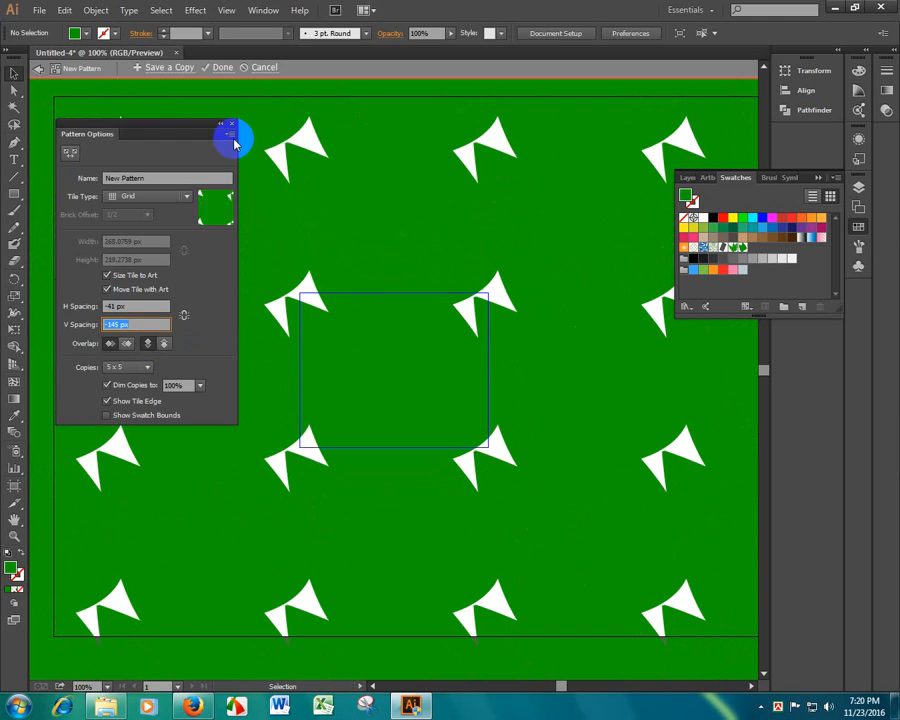
{"action": "left_click", "coordinate": [232, 124]}
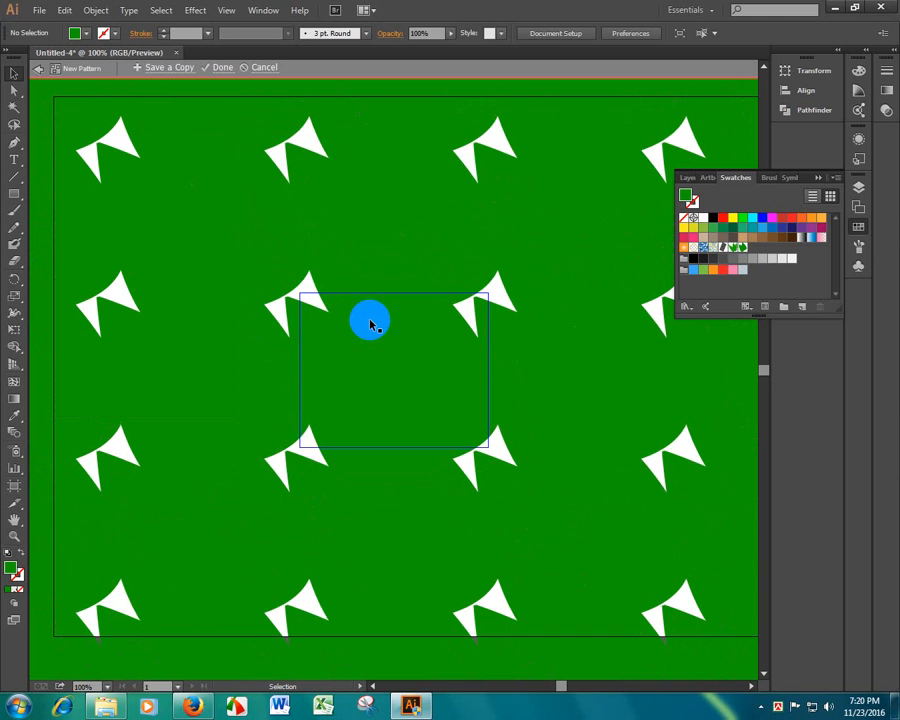
{"action": "left_click", "coordinate": [264, 67]}
Step: Change the front leaf's fill to bright yellow, F9FF00, with the Color Picker
{"action": "left_click", "coordinate": [476, 346]}
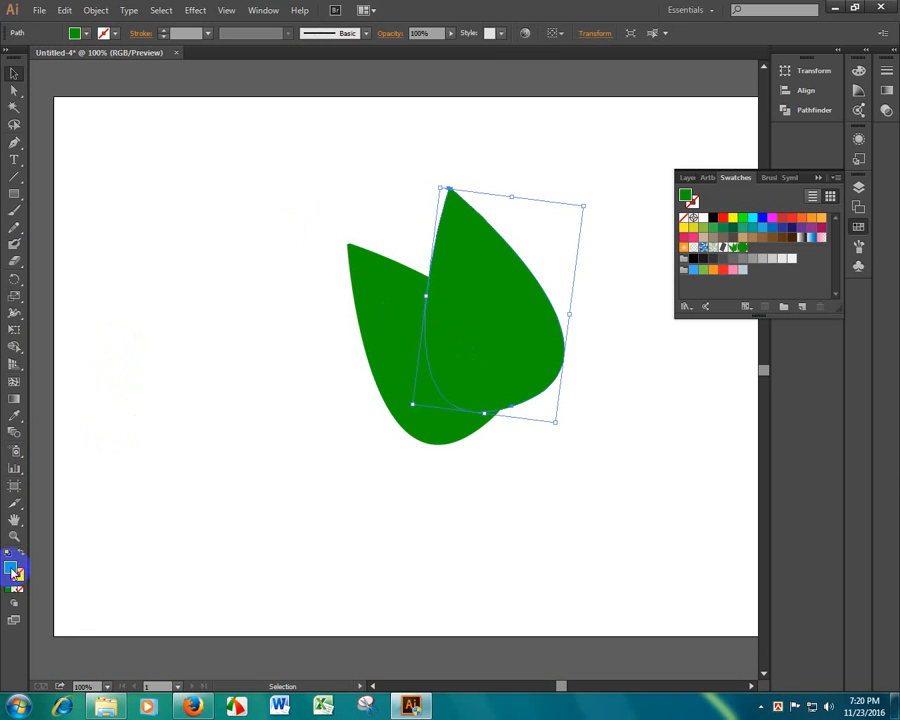
{"action": "double_click", "coordinate": [15, 571]}
{"action": "left_click", "coordinate": [216, 196]}
{"action": "left_click", "coordinate": [190, 48]}
{"action": "left_click", "coordinate": [350, 55]}
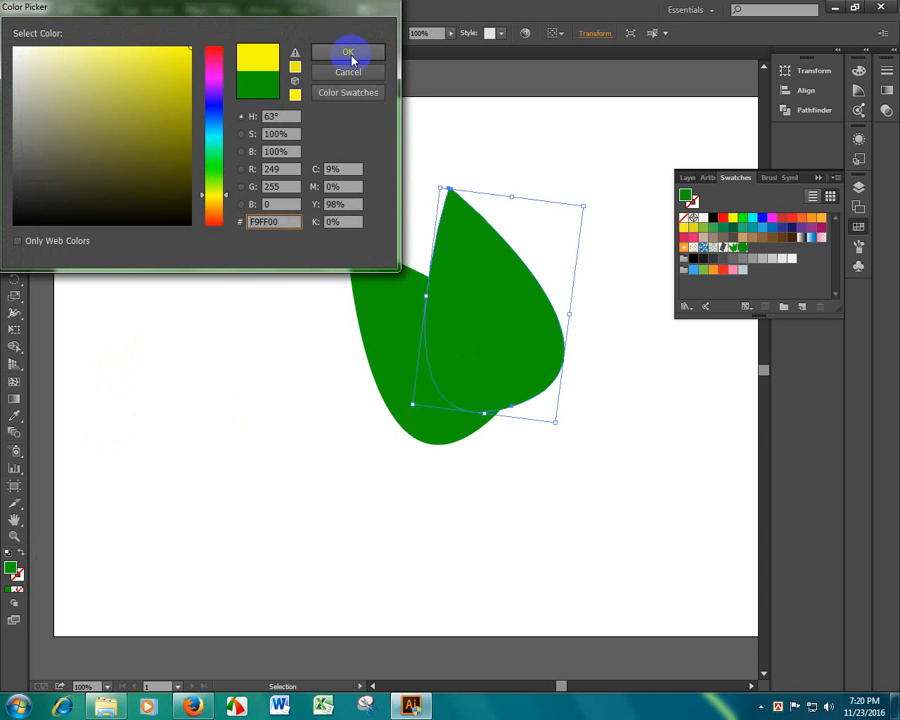
Step: Make a second pattern from the overlapping green and yellow leaves
{"action": "left_click", "coordinate": [377, 328]}
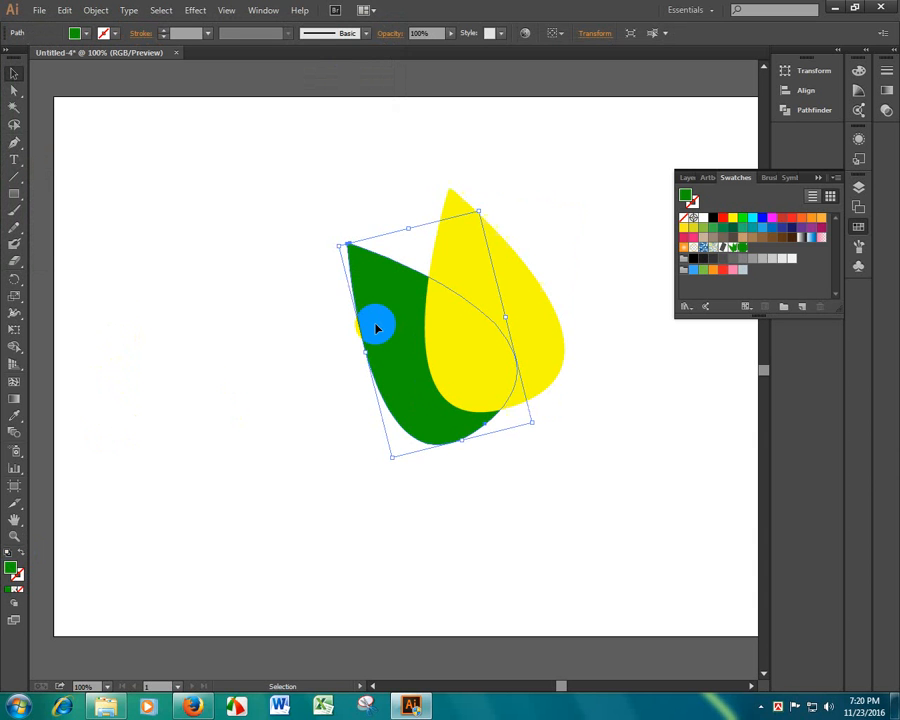
{"action": "left_click_drag", "start_coordinate": [140, 98], "coordinate": [638, 535]}
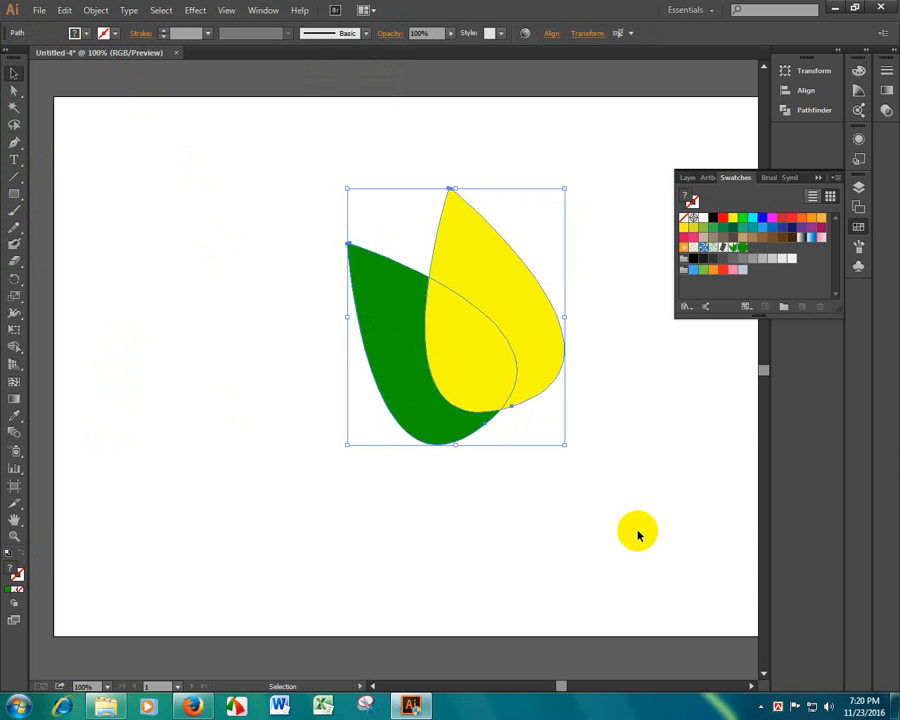
{"action": "left_click", "coordinate": [92, 10]}
{"action": "left_click", "coordinate": [310, 314]}
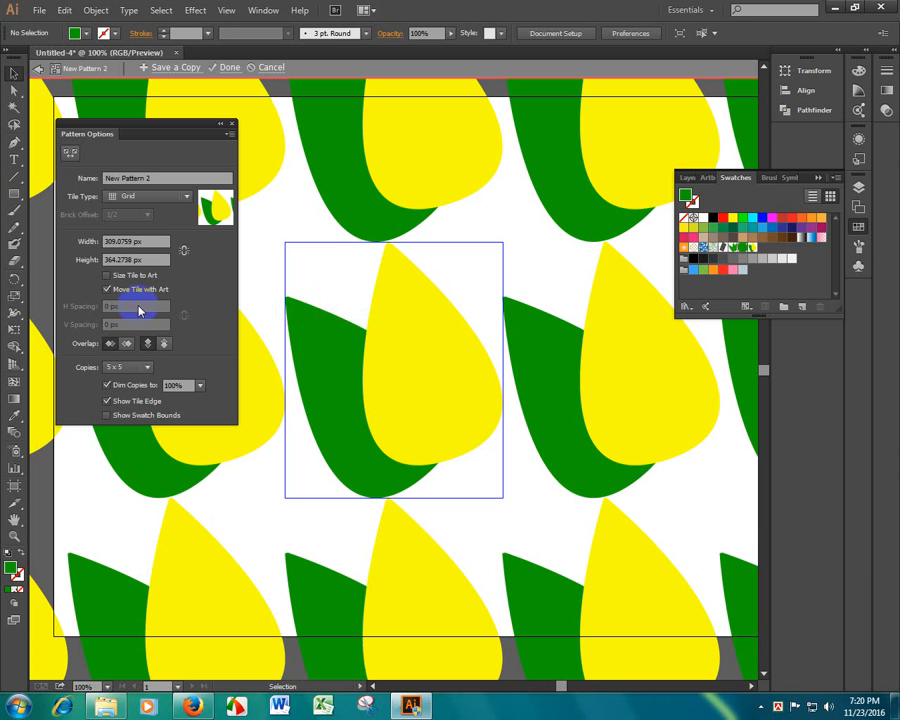
Step: Turn on Size Tile to Art for the two-colour pattern and set its horizontal spacing to -101 px
{"action": "left_click", "coordinate": [107, 275]}
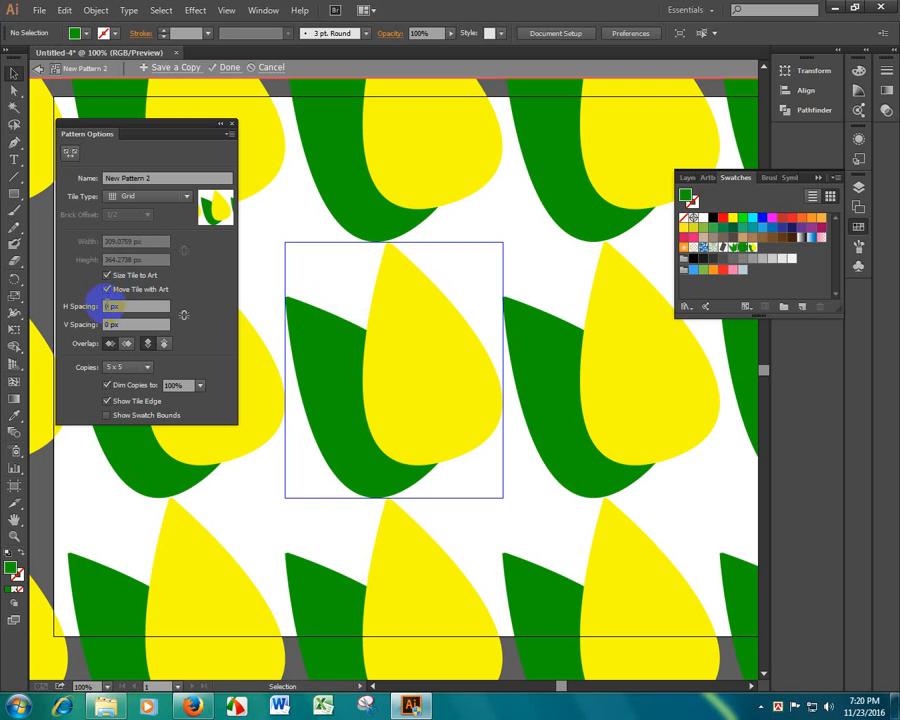
{"action": "double_click", "coordinate": [104, 305]}
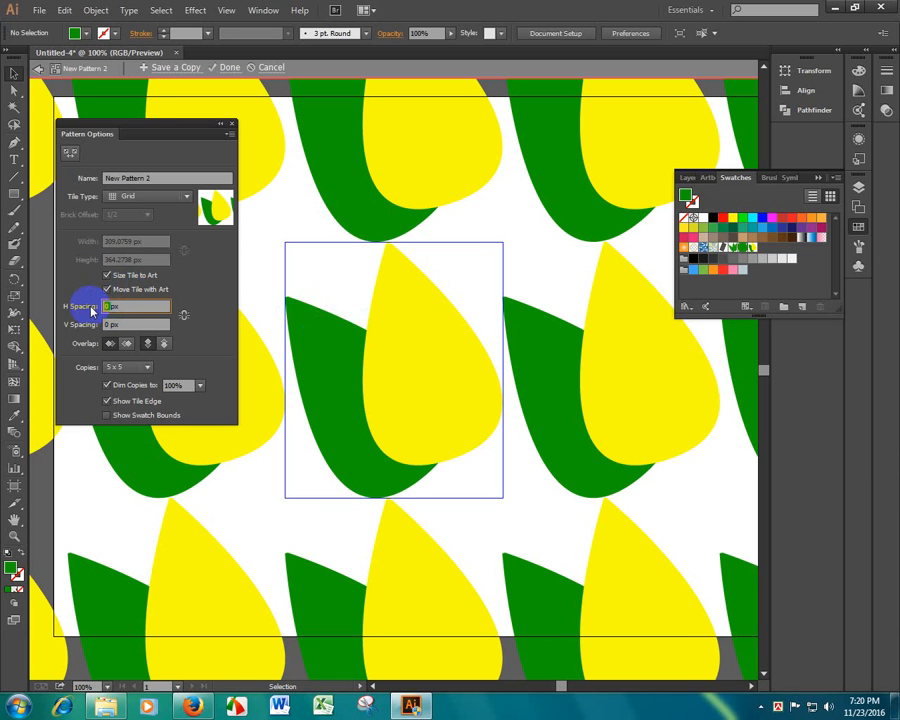
{"action": "key", "text": "Up"}
{"action": "key", "text": "Up"}
{"action": "key", "text": "Up"}
{"action": "key", "text": "Up"}
{"action": "key", "text": "Up"}
{"action": "key", "text": "Up"}
{"action": "key", "text": "Up"}
{"action": "key", "text": "Up"}
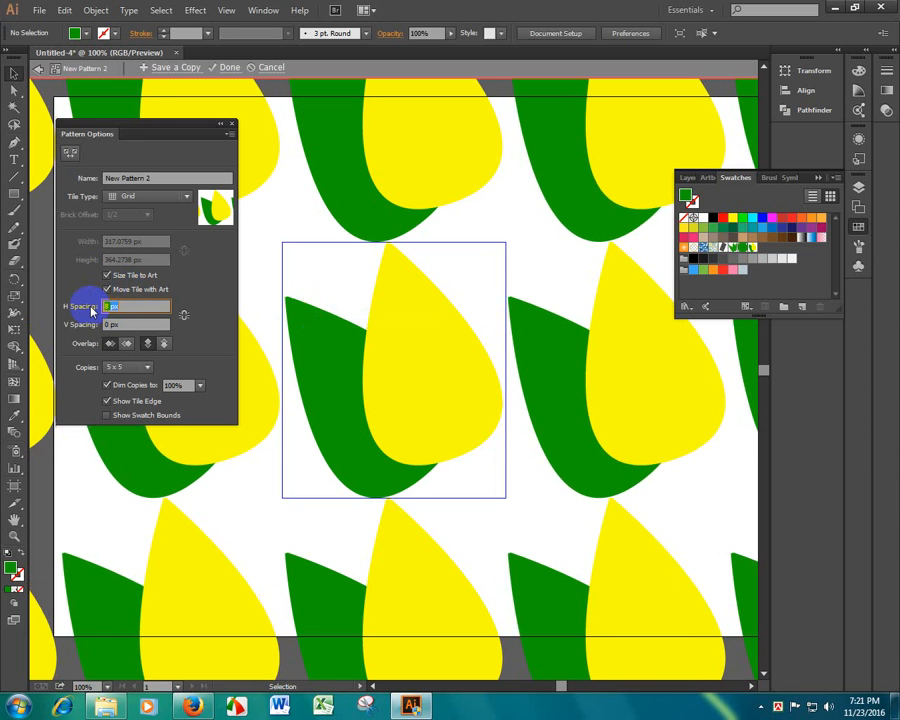
{"action": "key", "text": "Down"}
{"action": "key", "text": "Down"}
{"action": "key", "text": "Down"}
{"action": "key", "text": "Down"}
{"action": "key", "text": "Down"}
{"action": "key", "text": "Down"}
{"action": "key", "text": "Down"}
{"action": "key", "text": "Down"}
{"action": "key", "text": "Down"}
{"action": "key", "text": "Down"}
{"action": "key", "text": "Down"}
{"action": "key", "text": "Down"}
{"action": "key", "text": "Down"}
{"action": "key", "text": "Down"}
{"action": "key", "text": "Down"}
{"action": "key", "text": "Down"}
{"action": "key", "text": "Down"}
{"action": "key", "text": "Down"}
{"action": "key", "text": "Down"}
{"action": "key", "text": "Down"}
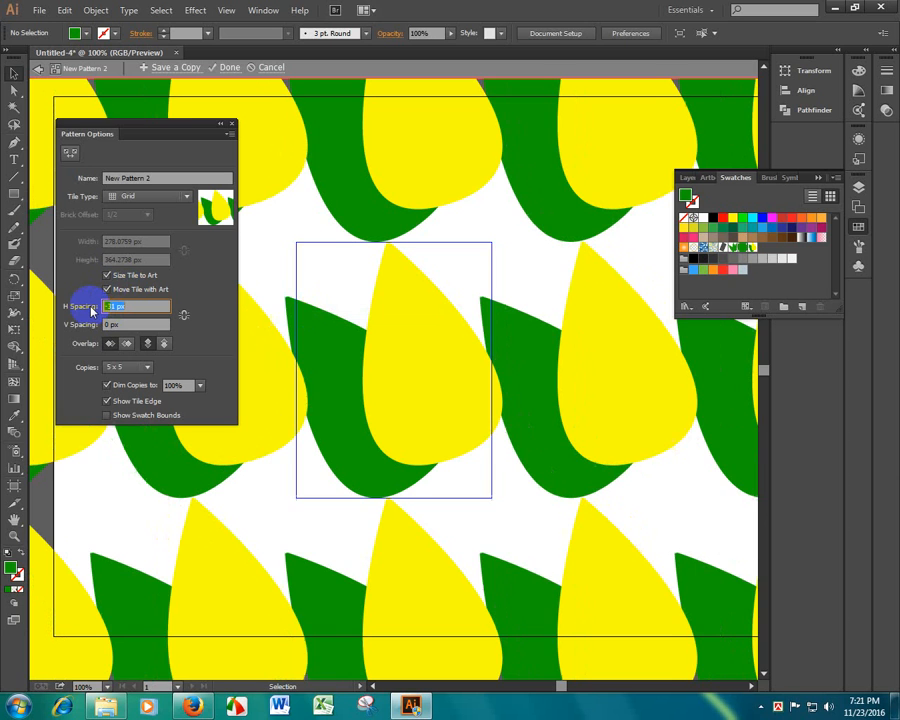
{"action": "key", "text": "shift+Down"}
{"action": "key", "text": "shift+Down"}
{"action": "key", "text": "shift+Down"}
{"action": "key", "text": "shift+Down"}
{"action": "key", "text": "shift+Down"}
{"action": "key", "text": "shift+Down"}
{"action": "key", "text": "shift+Down"}
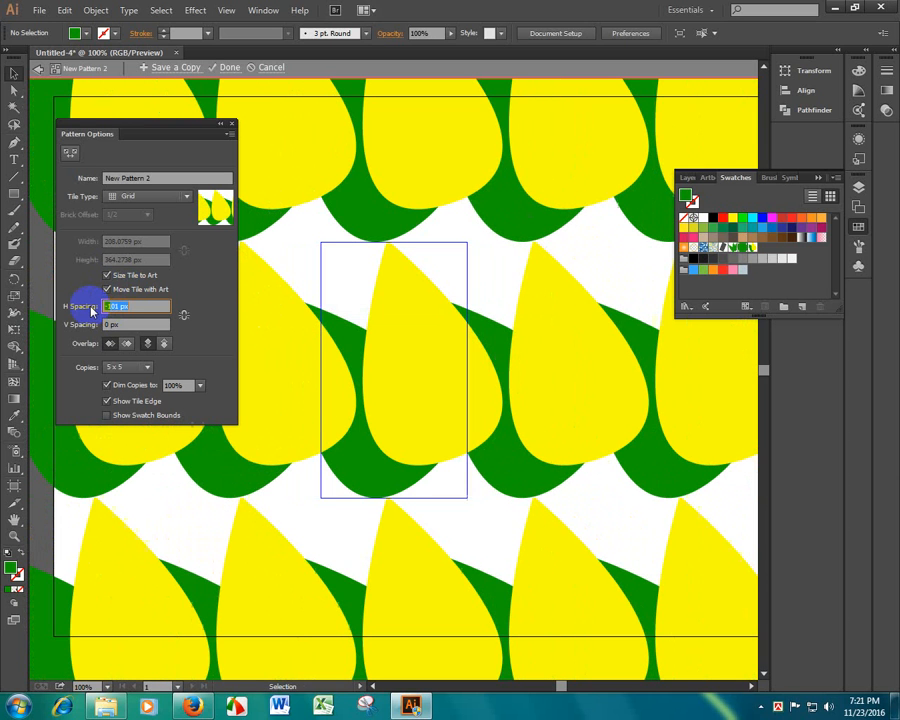
Step: Set the two-colour pattern's vertical spacing to -120 px and save the finished pattern
{"action": "left_click", "coordinate": [110, 323]}
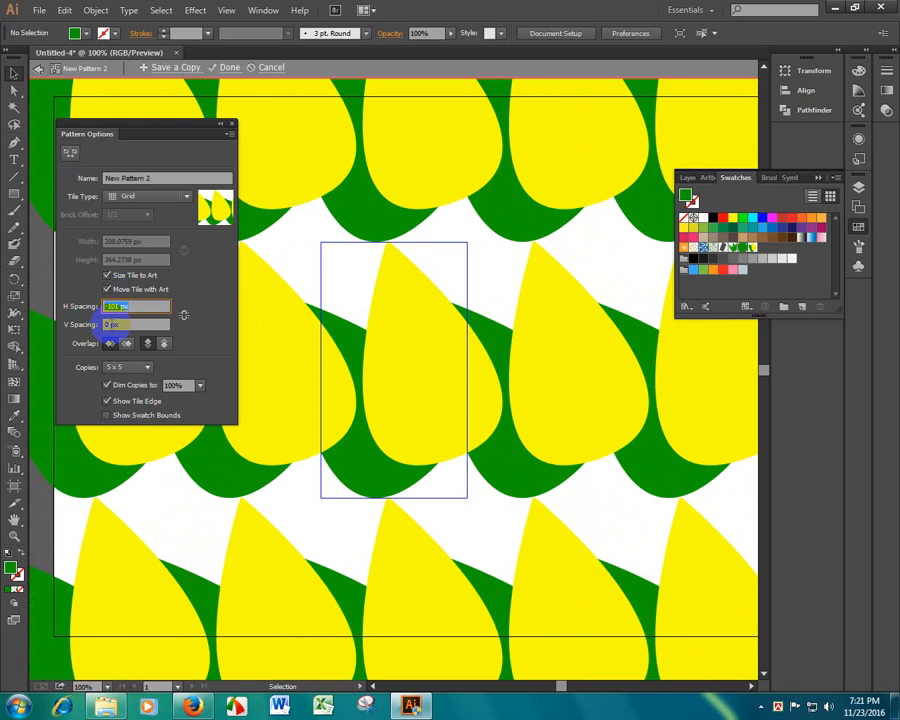
{"action": "key", "text": "Up"}
{"action": "key", "text": "shift+Down"}
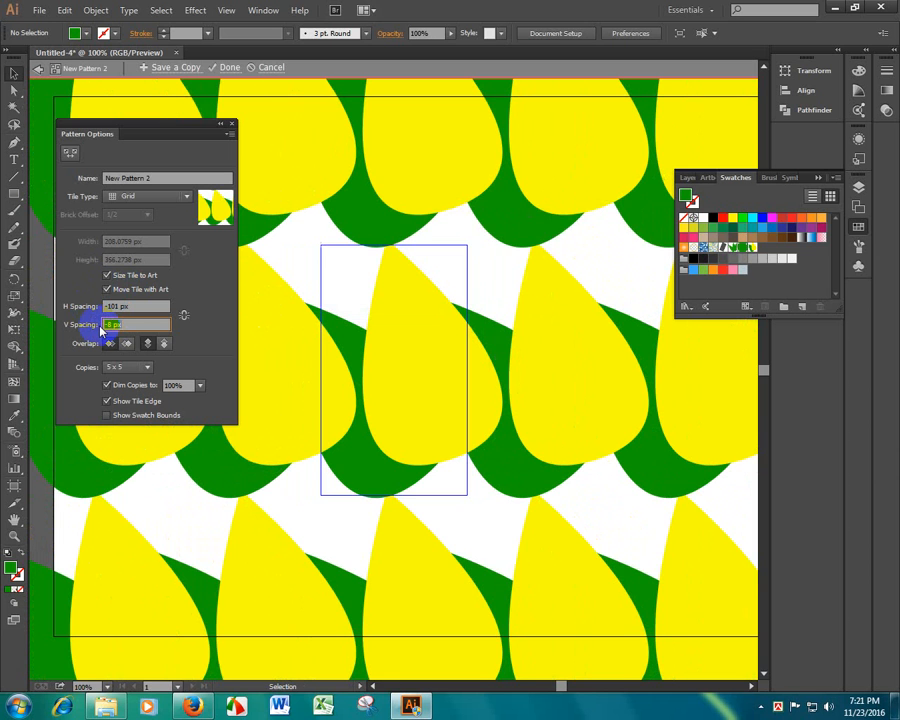
{"action": "type", "text": "-50"}
{"action": "key", "text": "Return"}
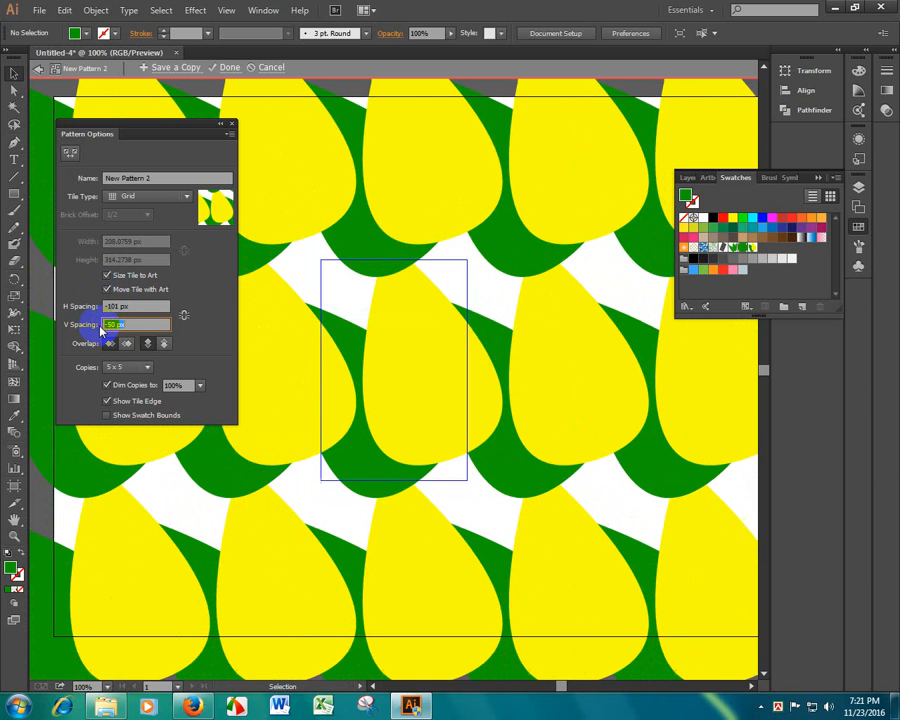
{"action": "type", "text": "-90"}
{"action": "key", "text": "Return"}
{"action": "type", "text": "-120"}
{"action": "key", "text": "Return"}
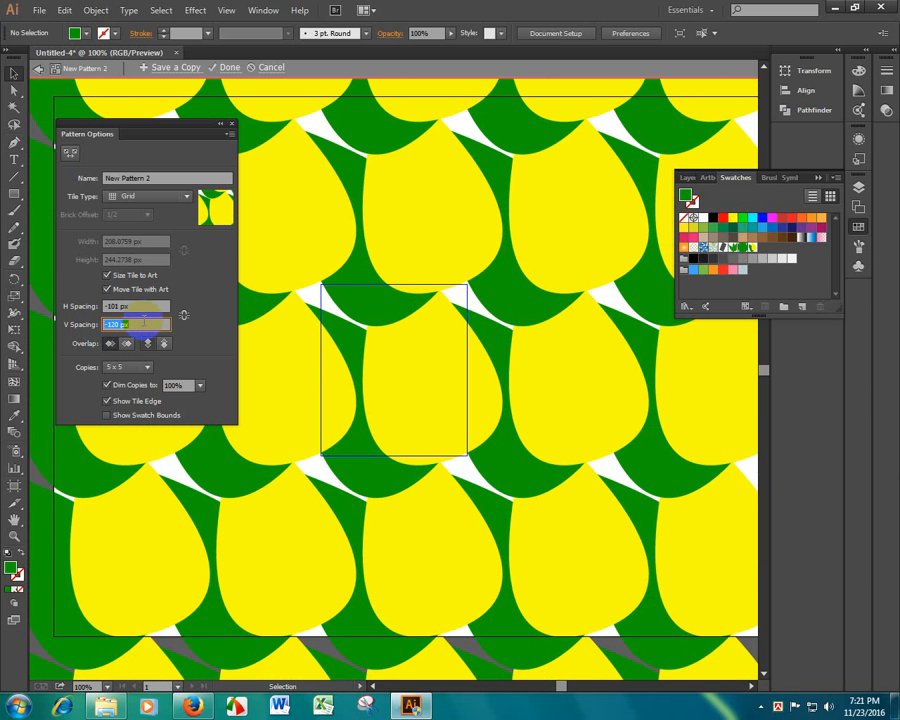
{"action": "left_click", "coordinate": [178, 389]}
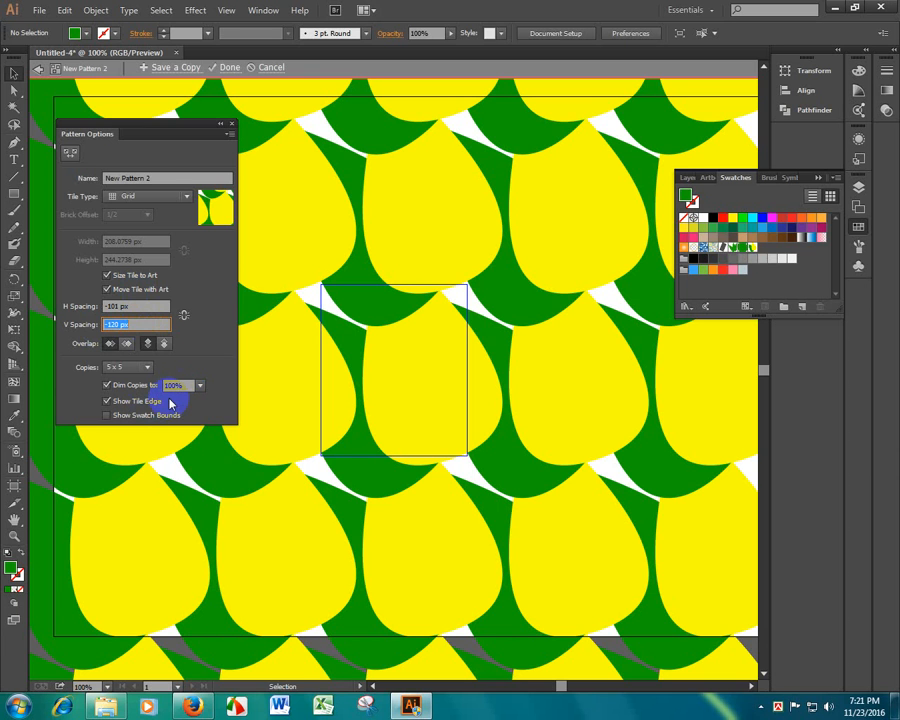
{"action": "left_click", "coordinate": [228, 68]}
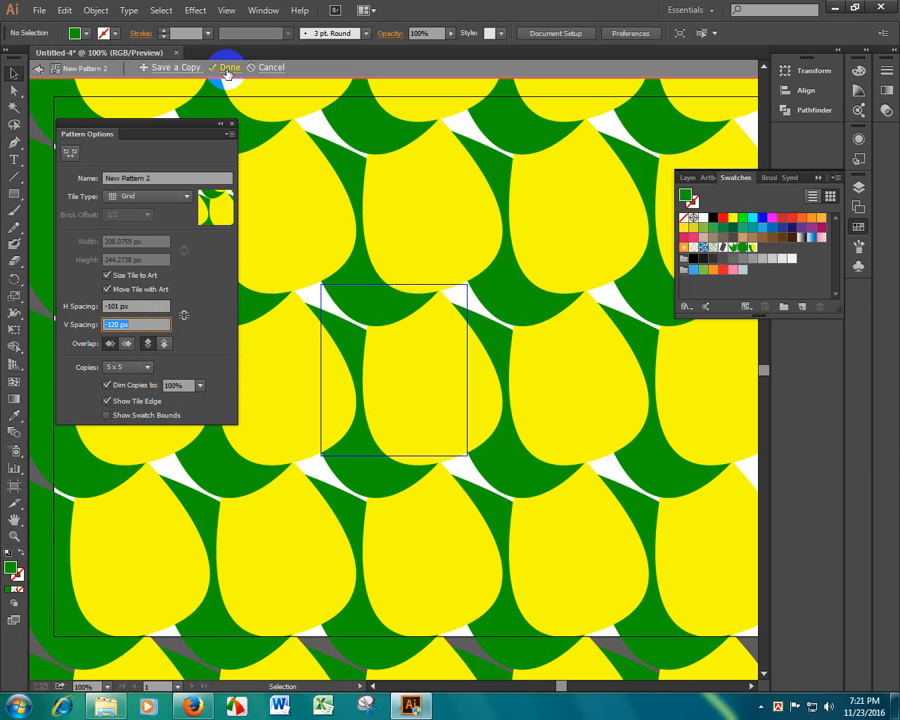
Step: Delete the overlapping green and yellow leaves, and draw a large green rectangle over most of the artboard
{"action": "left_click", "coordinate": [432, 297]}
{"action": "left_click_drag", "start_coordinate": [278, 165], "coordinate": [572, 479]}
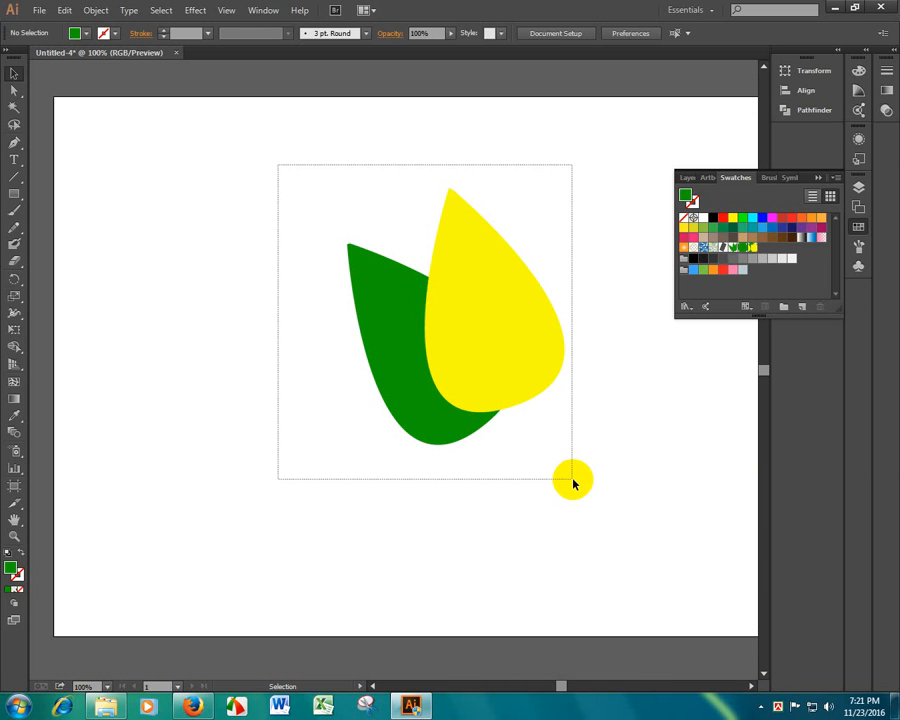
{"action": "key", "text": "Delete"}
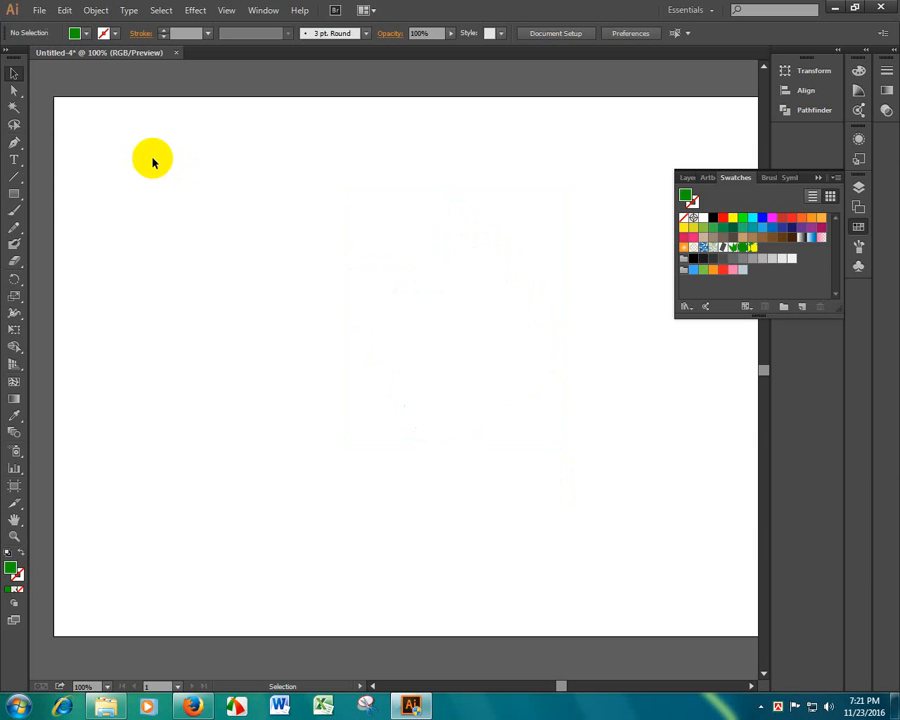
{"action": "key", "text": "m"}
{"action": "left_click_drag", "start_coordinate": [78, 107], "coordinate": [702, 597]}
Step: Try the green and yellow leaf pattern swatch as the rectangle's fill, and undo it back to plain green
{"action": "left_click", "coordinate": [88, 34]}
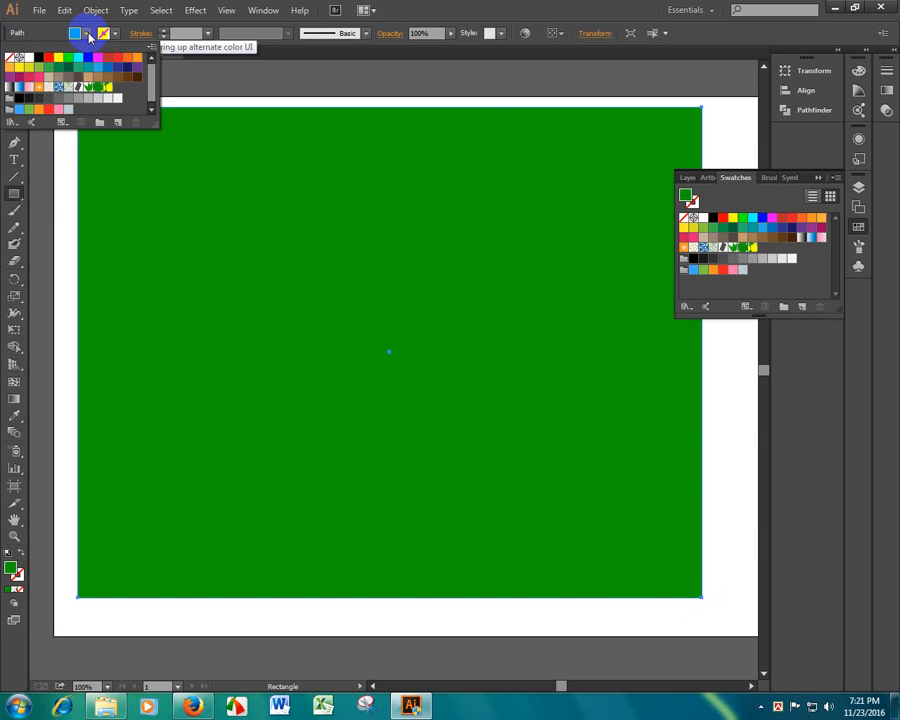
{"action": "left_click", "coordinate": [108, 87]}
{"action": "left_click", "coordinate": [512, 325]}
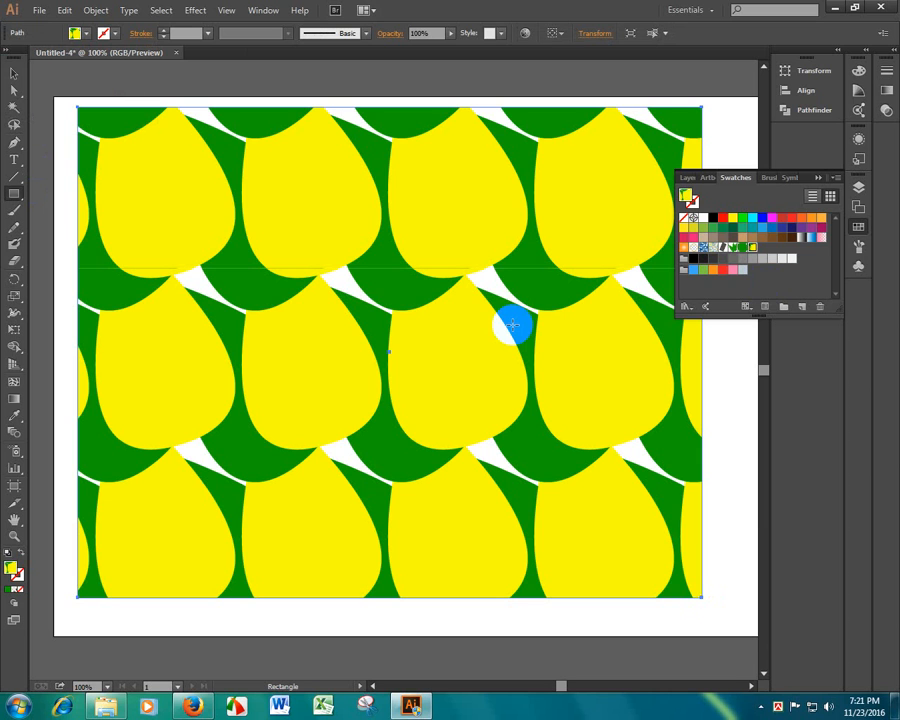
{"action": "key", "text": "v"}
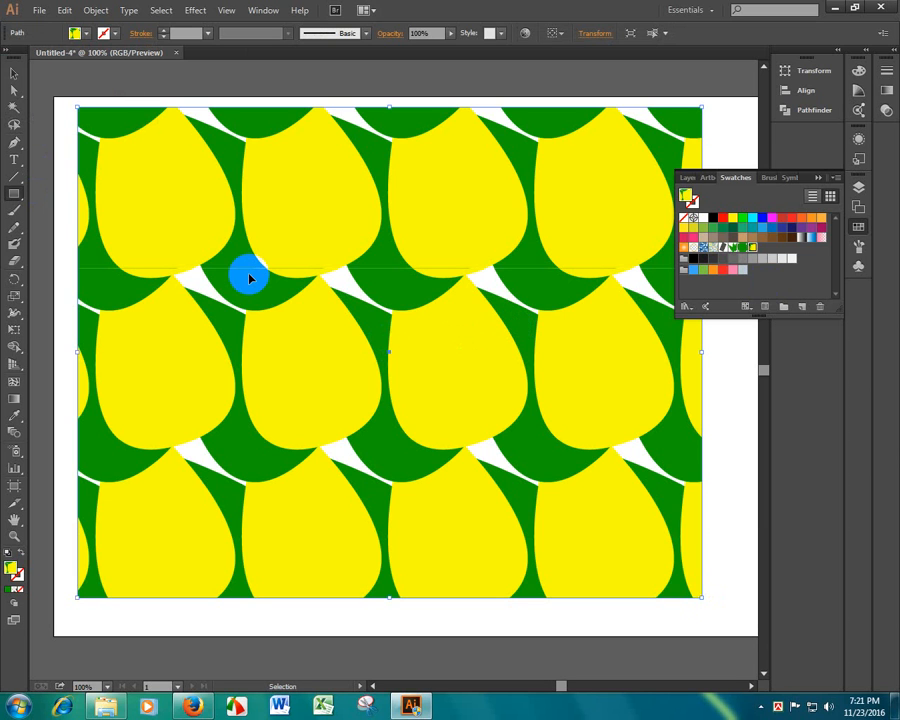
{"action": "key", "text": "ctrl+z"}
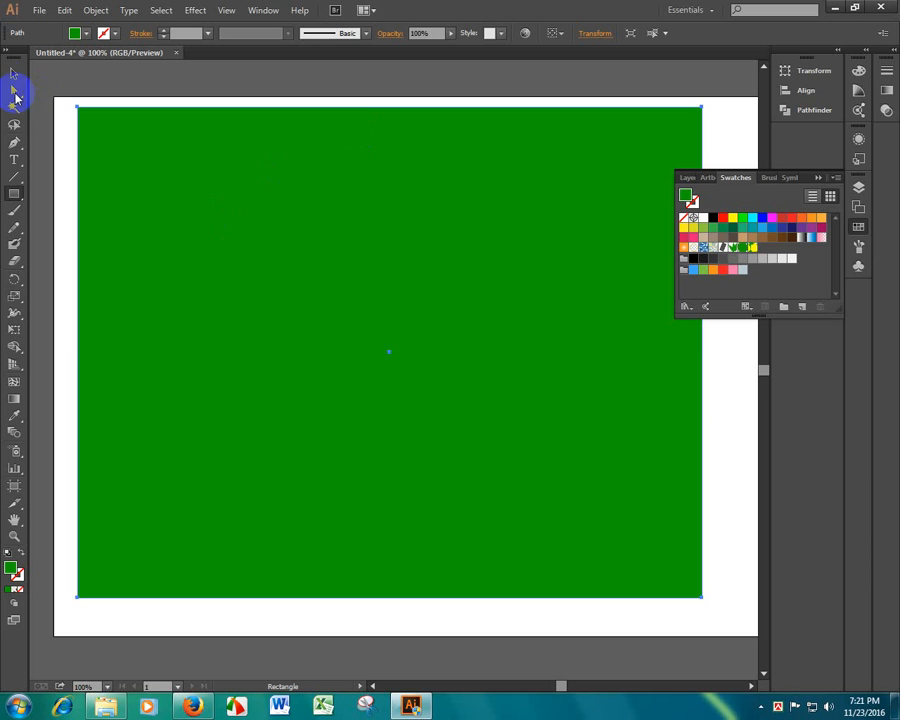
Step: Shorten the green rectangle from its upper edge into a wide strip at the base of the artboard, and deselect it
{"action": "left_click", "coordinate": [14, 73]}
{"action": "left_click_drag", "start_coordinate": [390, 107], "coordinate": [369, 491]}
{"action": "left_click", "coordinate": [260, 343]}
{"action": "key", "text": "ctrl+a"}
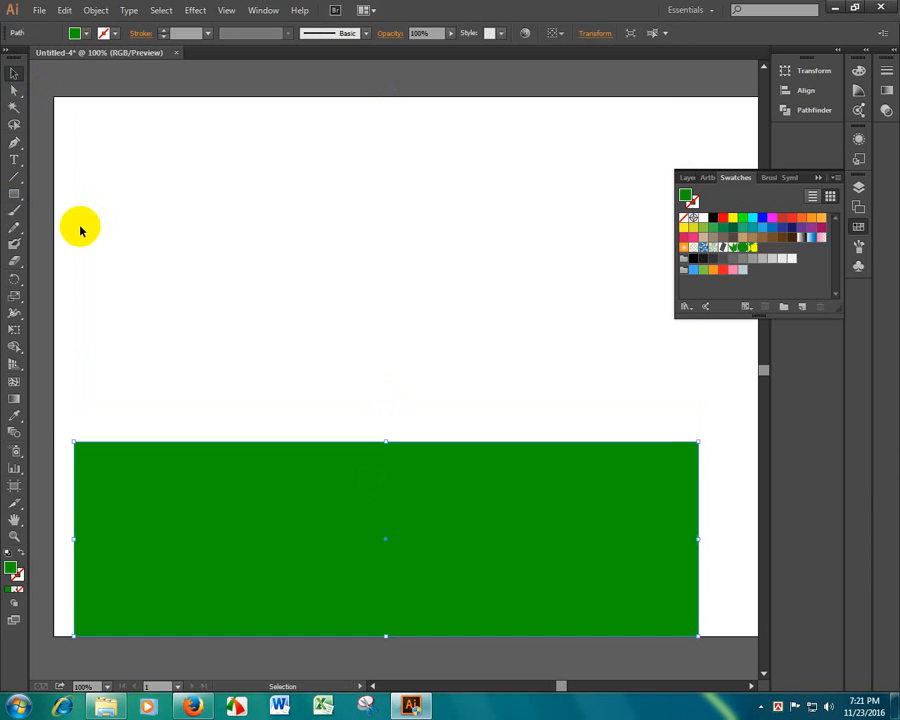
{"action": "left_click", "coordinate": [80, 230]}
Step: Start a Pen path in the blank area above the green strip with an arched segment from the left point to the right
{"action": "left_click", "coordinate": [14, 144]}
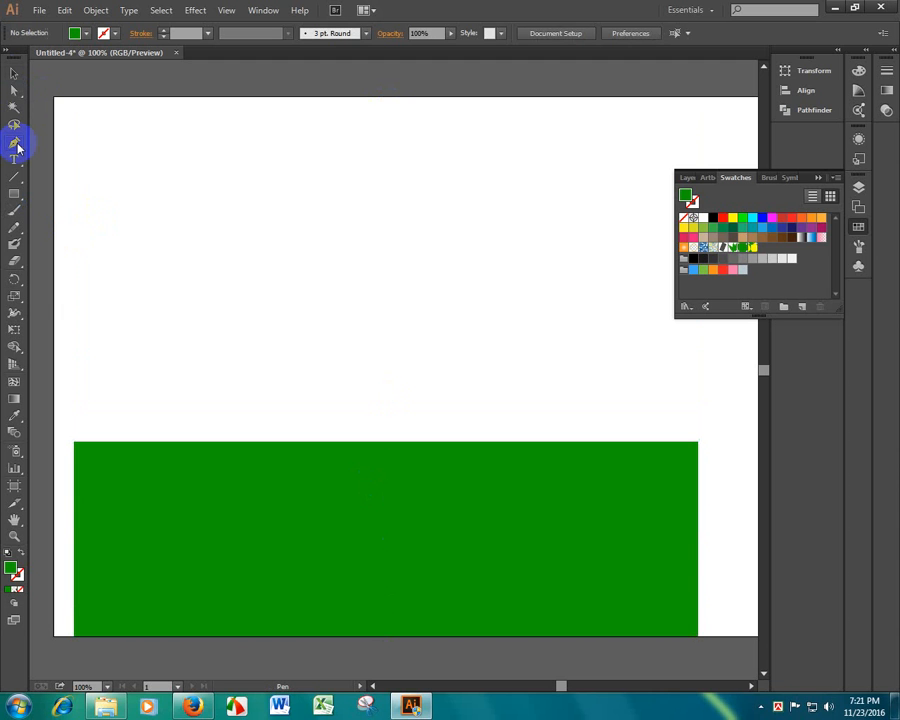
{"action": "left_click", "coordinate": [307, 229]}
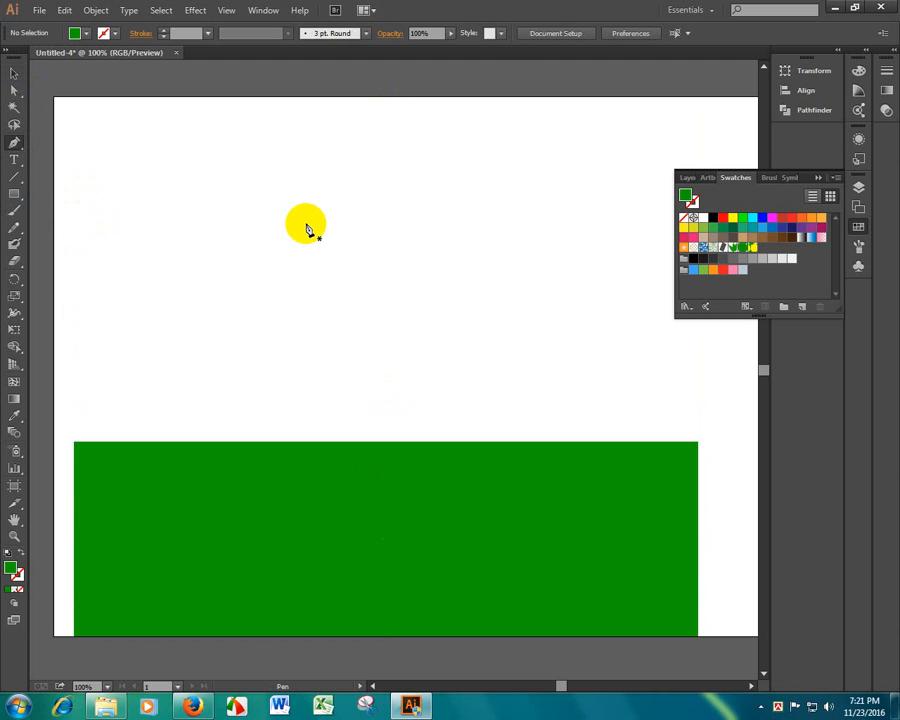
{"action": "left_click", "coordinate": [550, 223]}
{"action": "left_click_drag", "start_coordinate": [550, 224], "coordinate": [598, 321]}
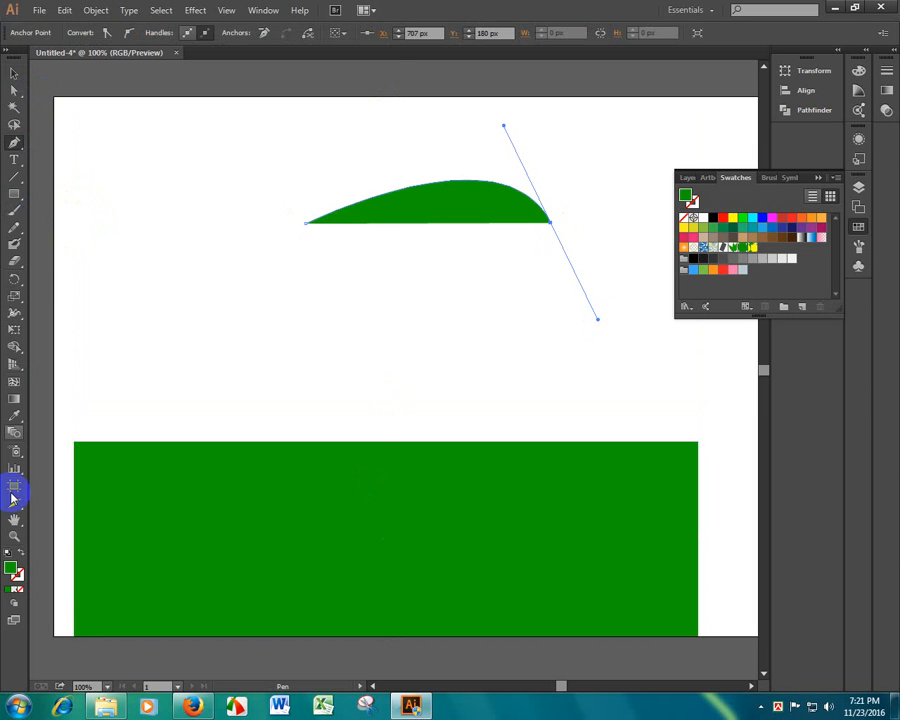
Step: Give the open path no fill and a green 10A004 stroke, and close it into a leaf outline through a lower point
{"action": "double_click", "coordinate": [13, 570]}
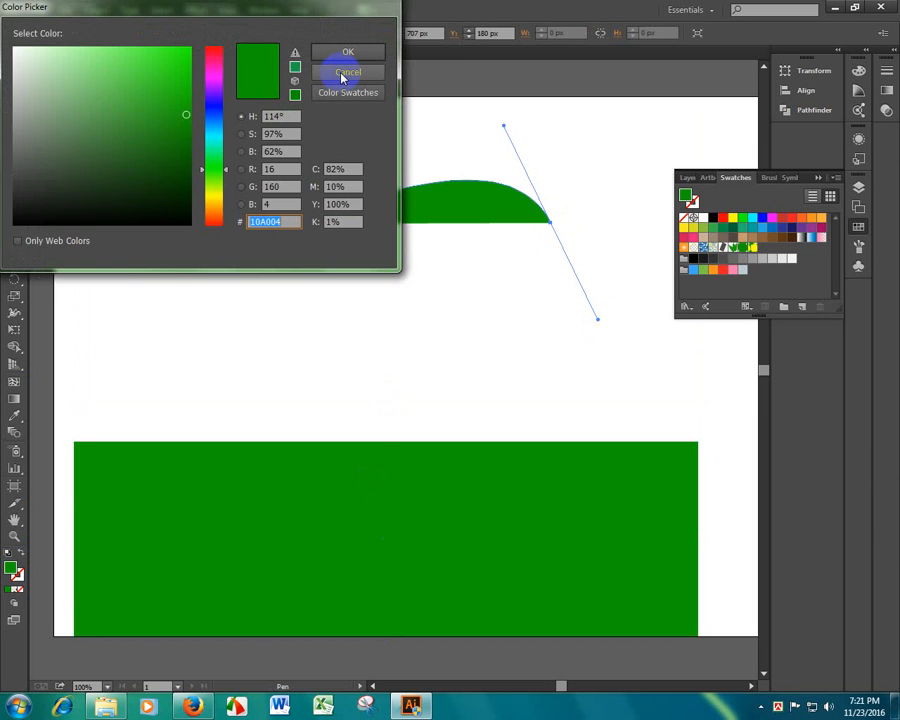
{"action": "left_click", "coordinate": [346, 73]}
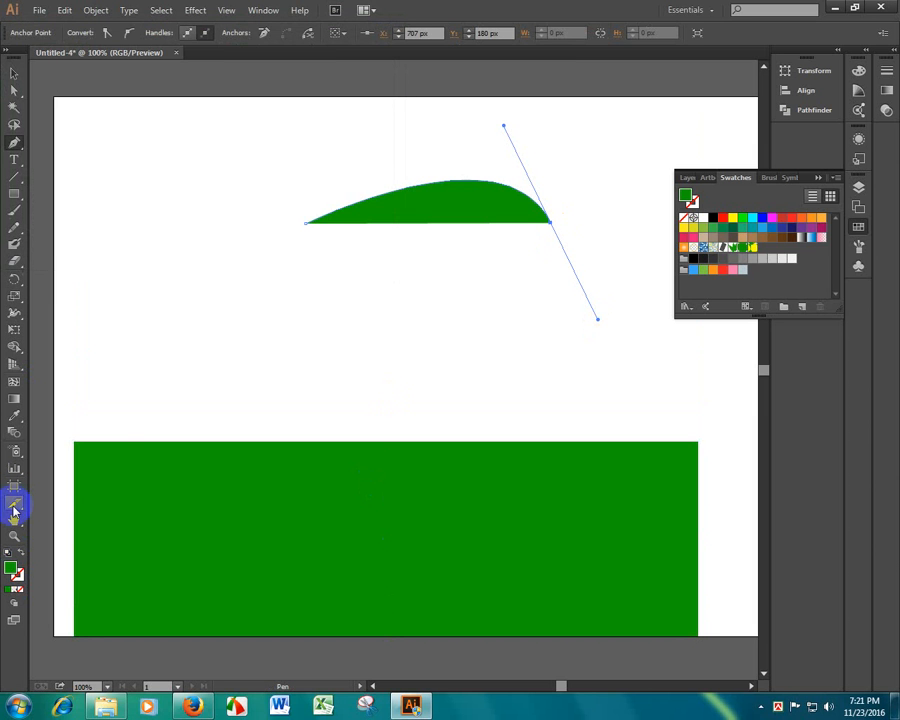
{"action": "left_click", "coordinate": [19, 591]}
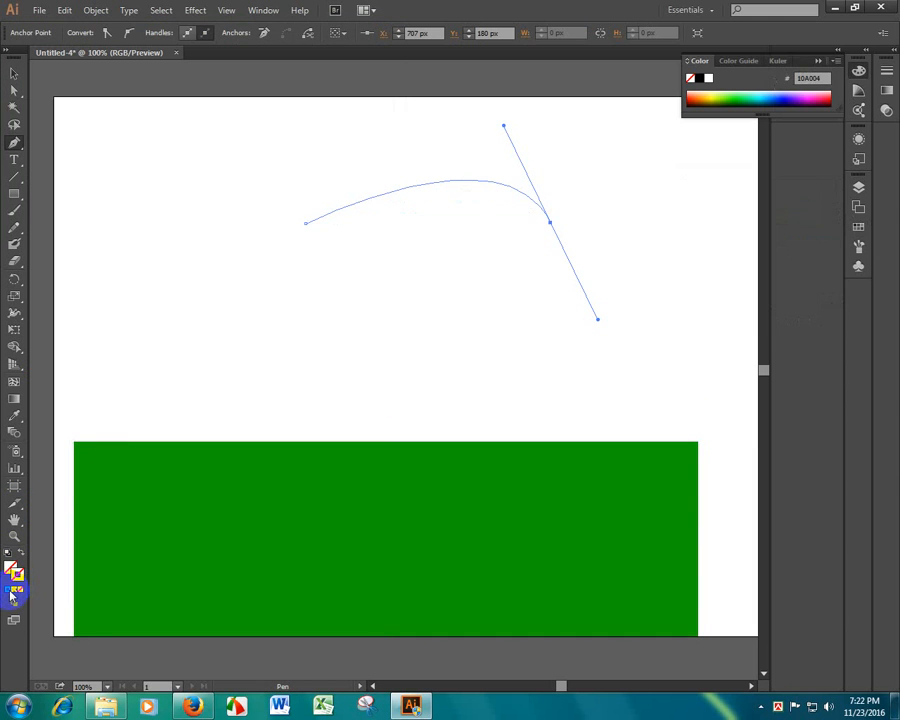
{"action": "left_click", "coordinate": [10, 591]}
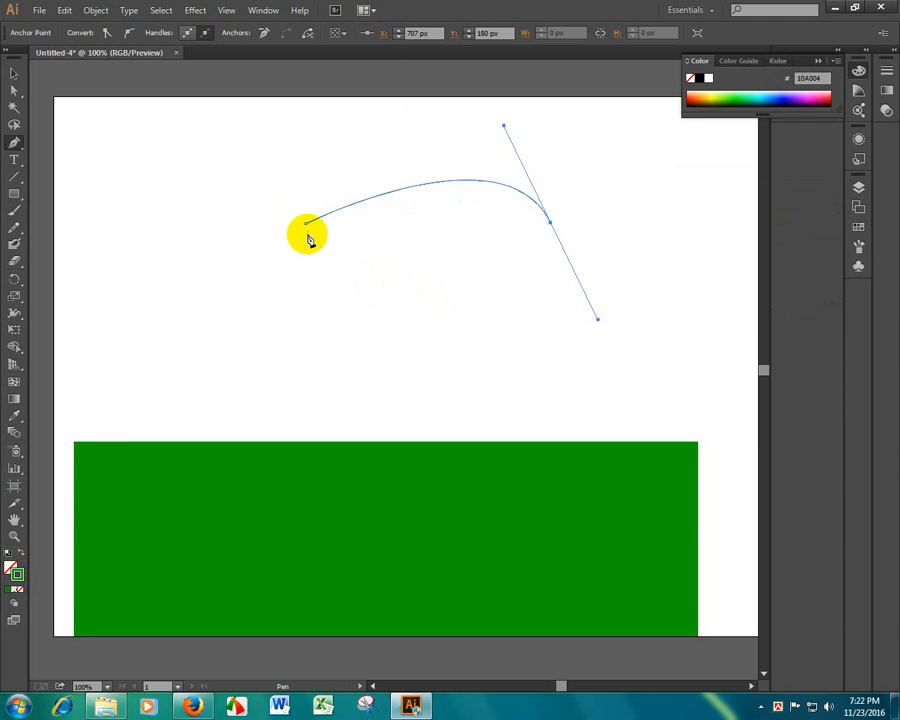
{"action": "left_click", "coordinate": [387, 283]}
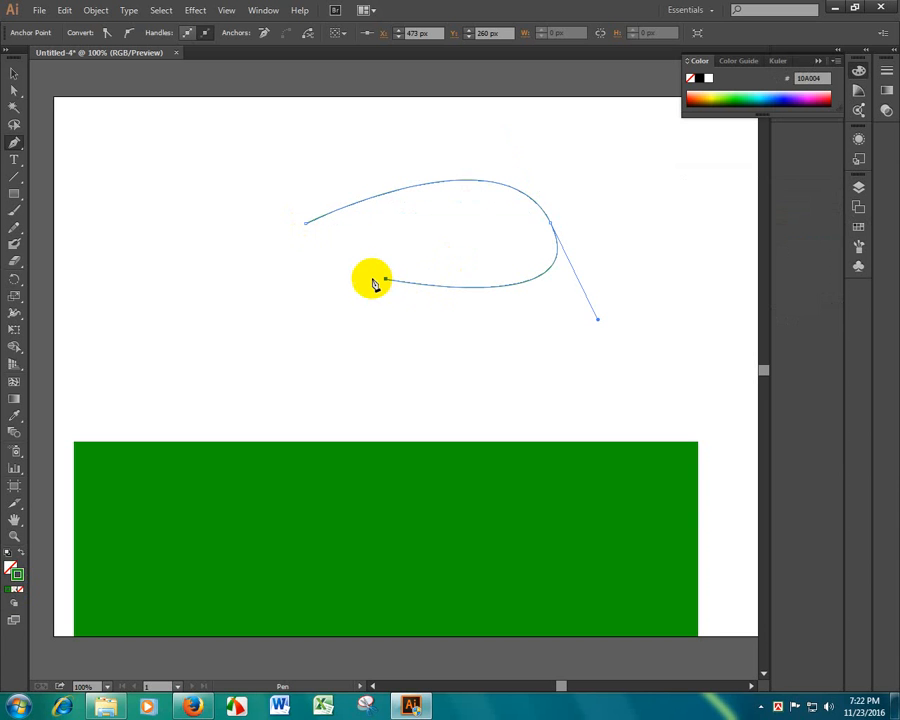
{"action": "left_click", "coordinate": [306, 224]}
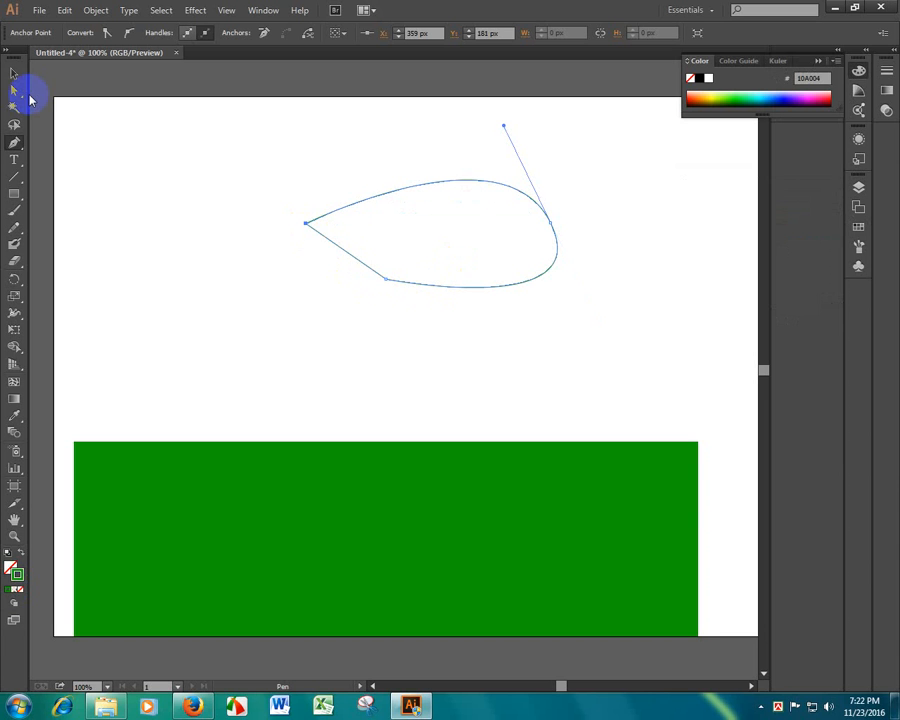
Step: Round the sharp lower corner of the leaf outline with its live corner control, and deselect the path
{"action": "left_click", "coordinate": [15, 90]}
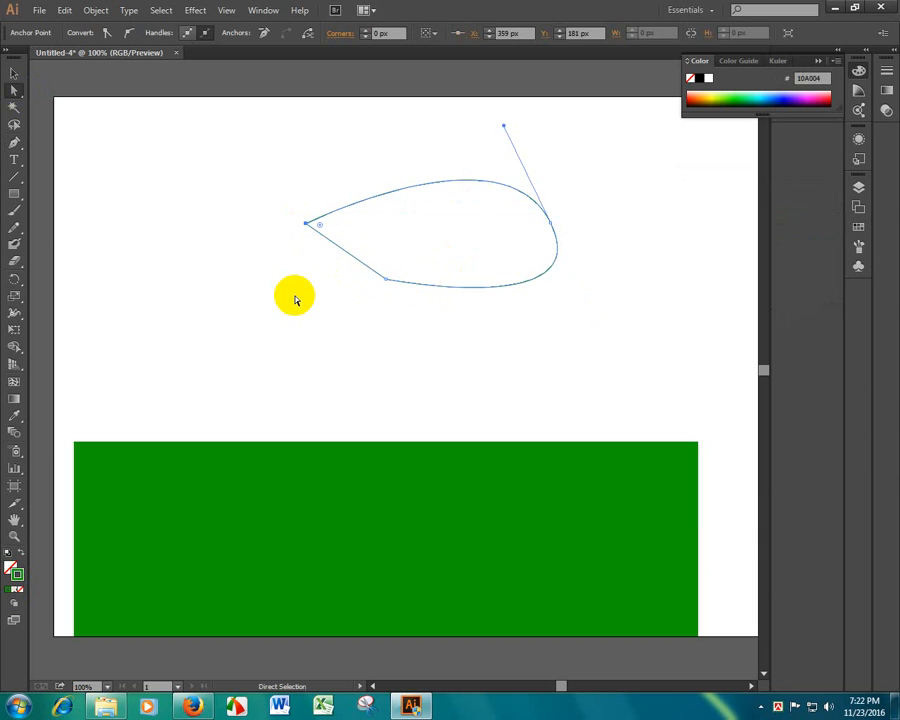
{"action": "left_click", "coordinate": [386, 280]}
{"action": "left_click_drag", "start_coordinate": [391, 266], "coordinate": [433, 247]}
{"action": "left_click", "coordinate": [432, 248]}
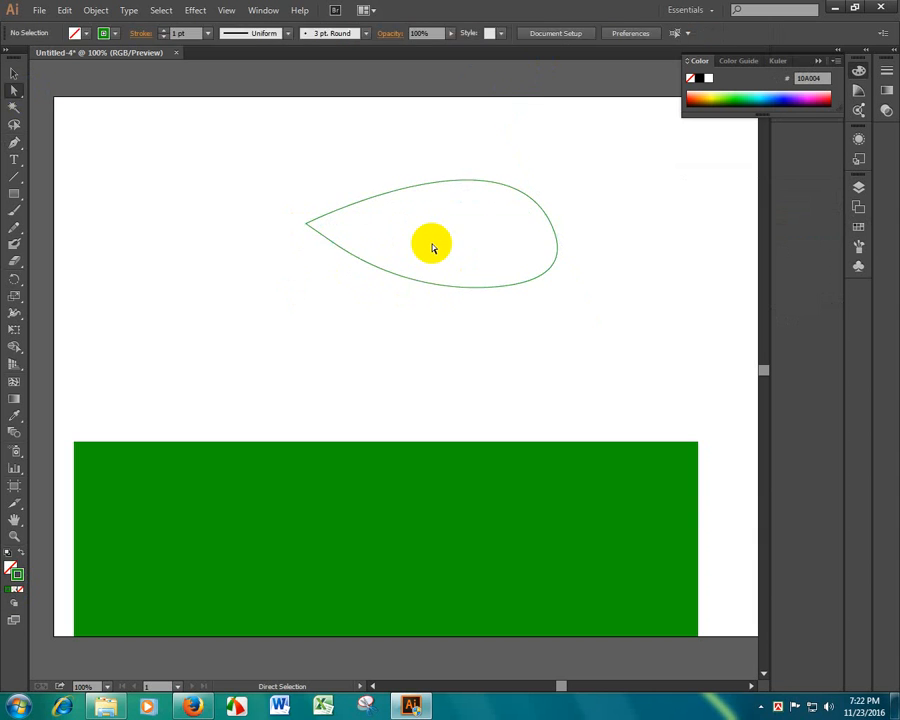
Step: Reshape the leaf's lower edge and blunt end by adjusting the direction handles of their anchor points
{"action": "left_click", "coordinate": [371, 271]}
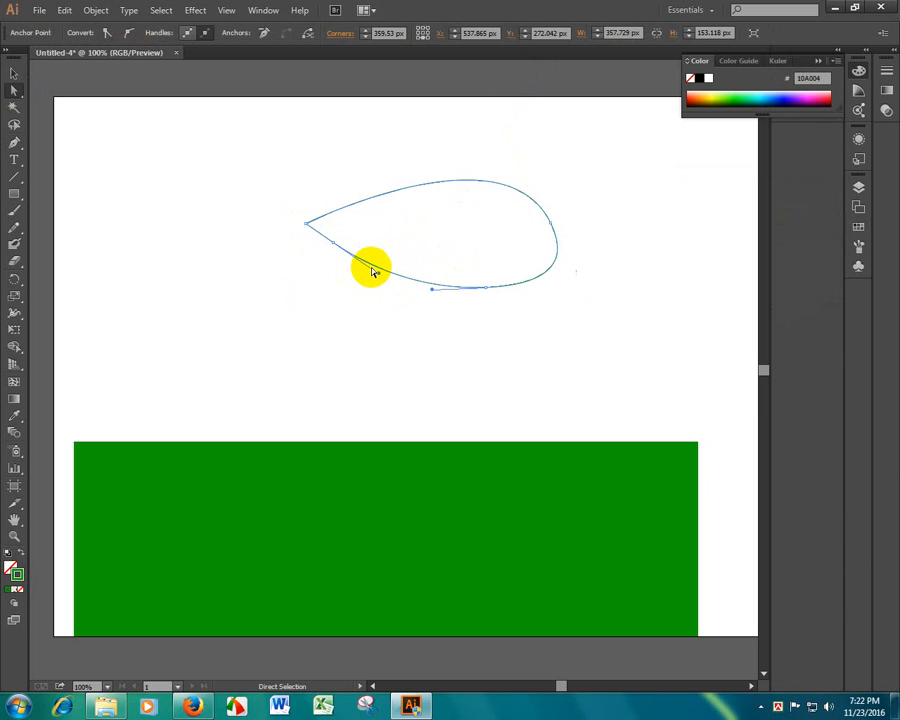
{"action": "left_click_drag", "start_coordinate": [371, 271], "coordinate": [396, 242]}
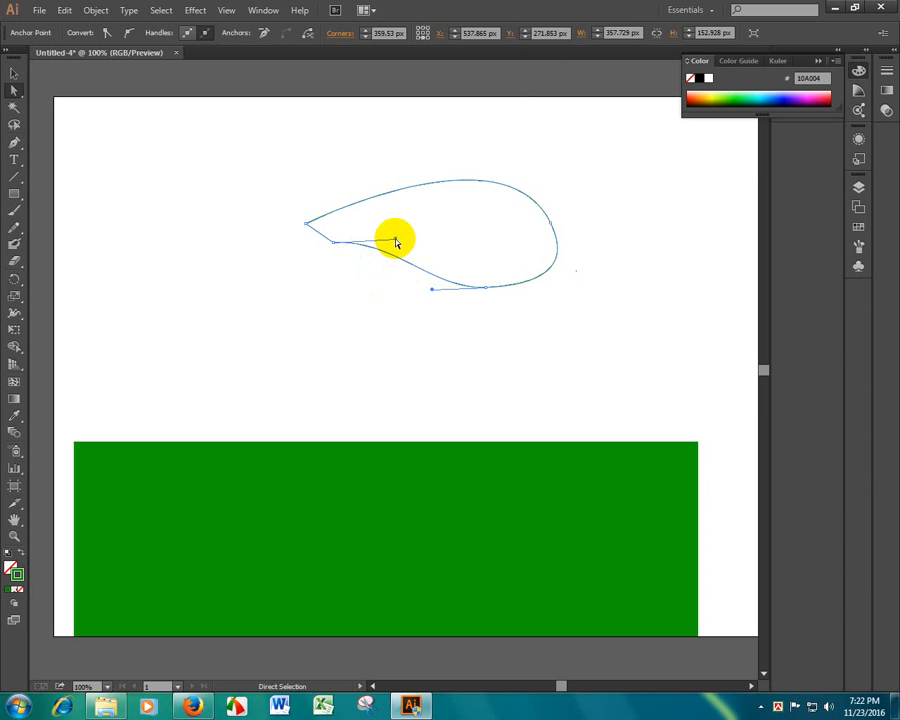
{"action": "left_click_drag", "start_coordinate": [396, 240], "coordinate": [601, 267]}
{"action": "left_click", "coordinate": [550, 280]}
Step: Move the leaf's bottom anchor point to X 608 px, Y 289 px, and adjust its handle to smooth the lower curve
{"action": "left_click", "coordinate": [485, 289]}
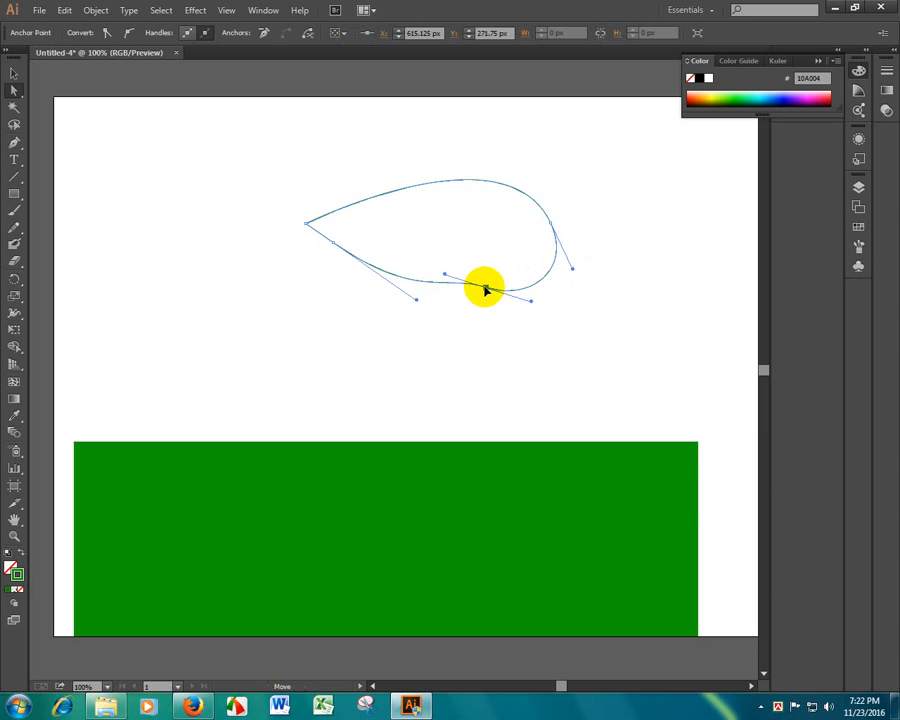
{"action": "left_click_drag", "start_coordinate": [485, 289], "coordinate": [480, 299]}
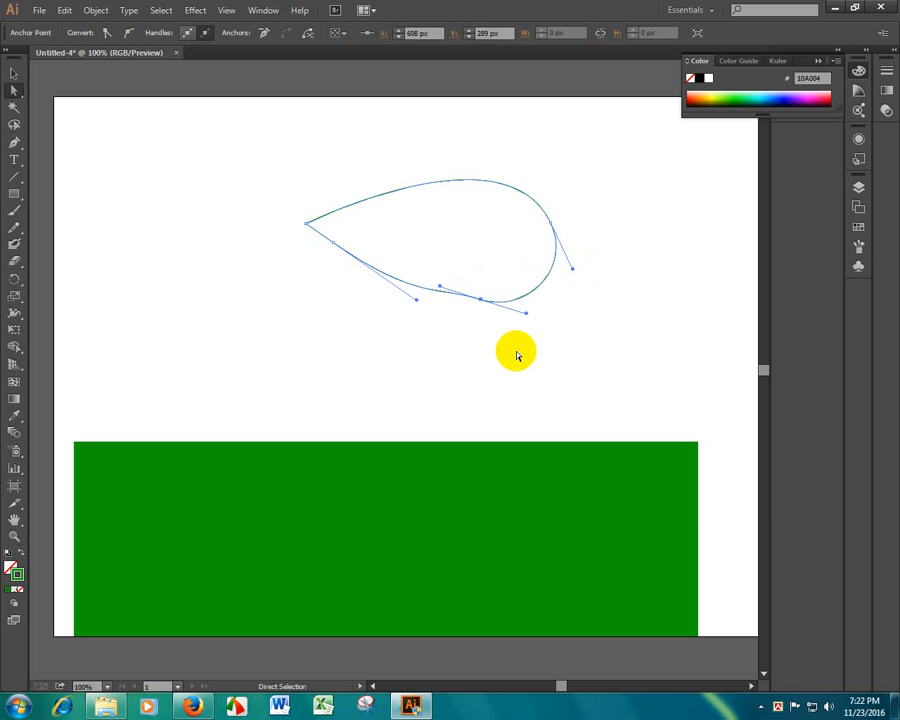
{"action": "left_click", "coordinate": [525, 316]}
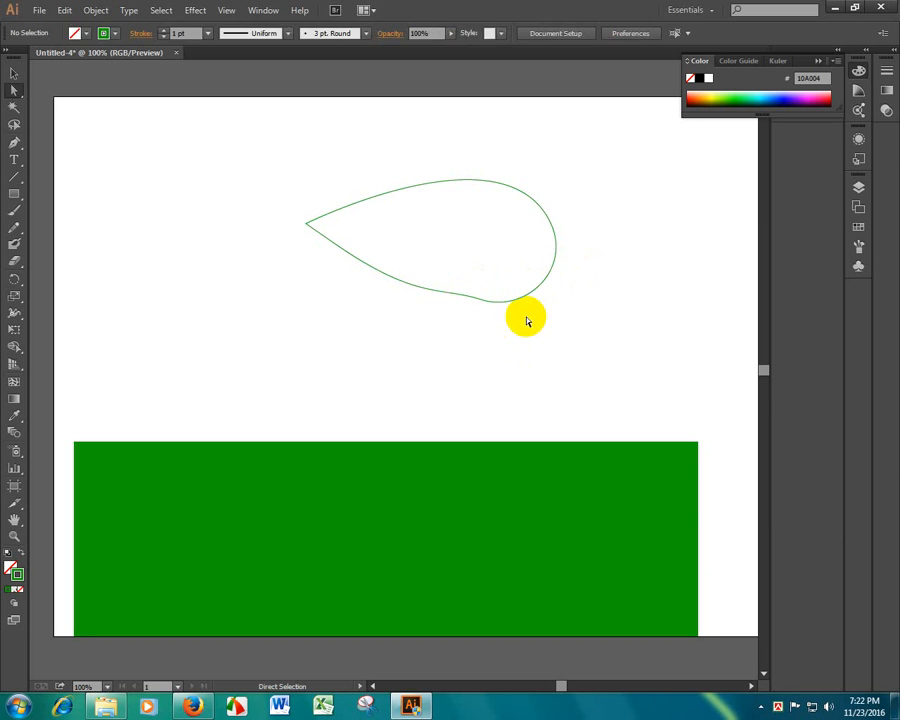
{"action": "left_click", "coordinate": [526, 317]}
{"action": "left_click_drag", "start_coordinate": [525, 316], "coordinate": [533, 303]}
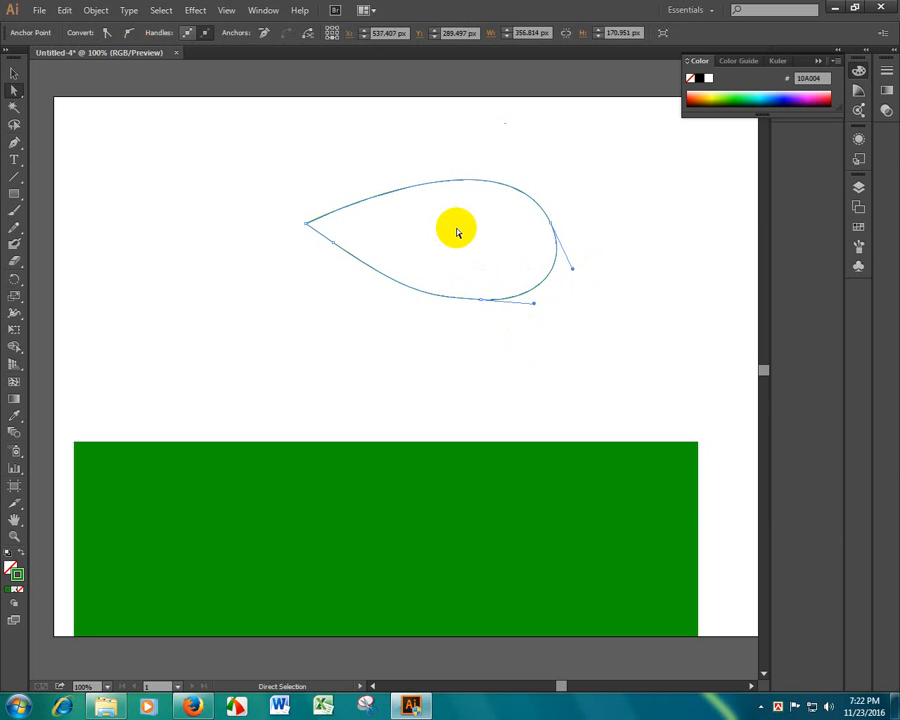
Step: Move the leaf's pointed anchor inward toward the blunt end to shorten the leaf, and reselect the path
{"action": "left_click_drag", "start_coordinate": [457, 233], "coordinate": [581, 337]}
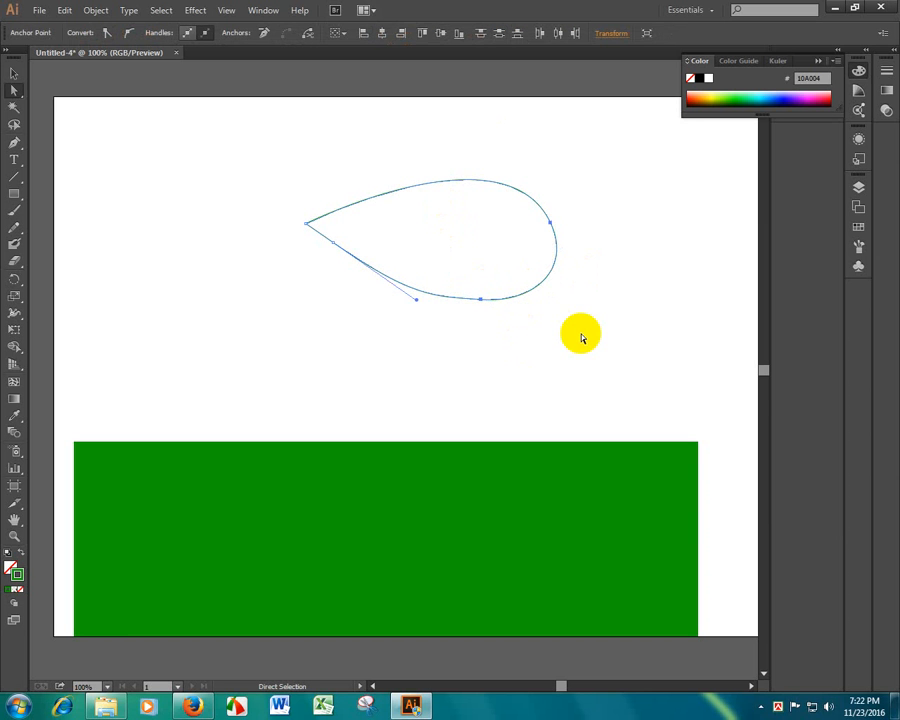
{"action": "left_click_drag", "start_coordinate": [307, 225], "coordinate": [378, 220]}
{"action": "left_click", "coordinate": [505, 153]}
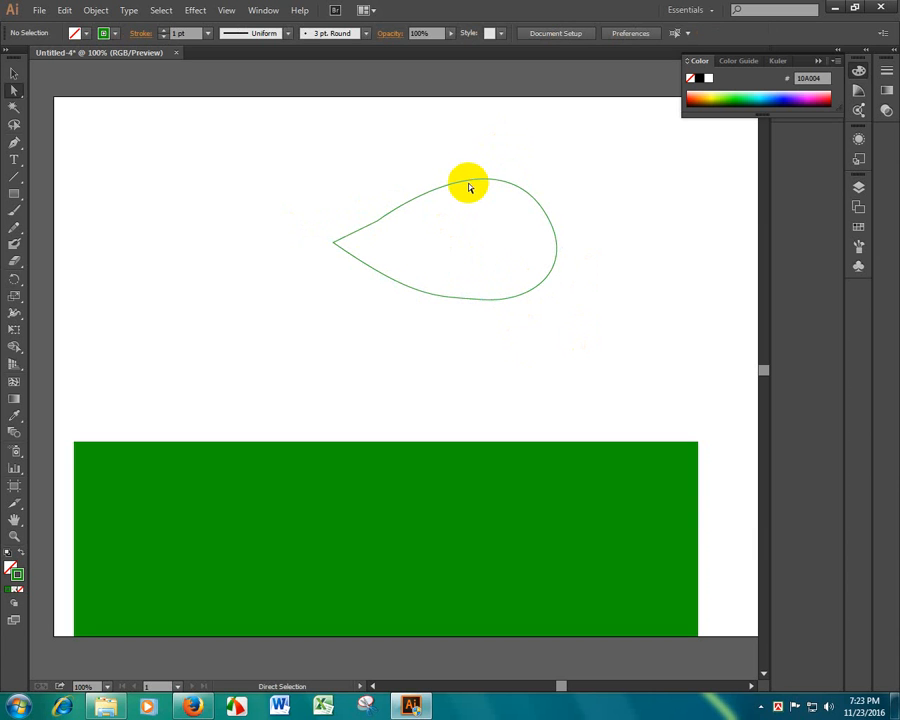
{"action": "left_click", "coordinate": [469, 187]}
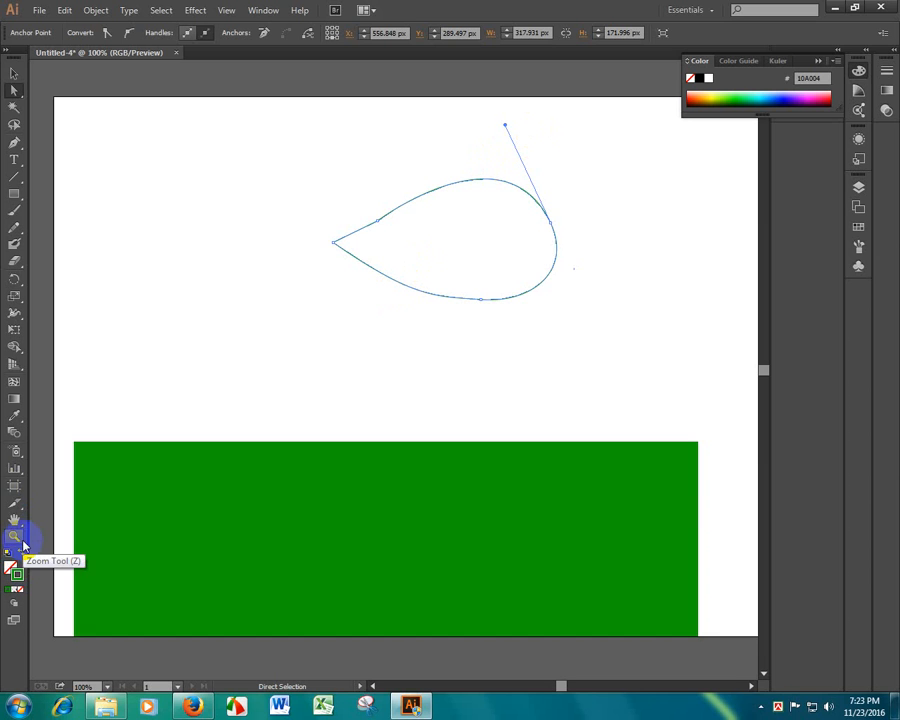
{"action": "left_click", "coordinate": [762, 706]}
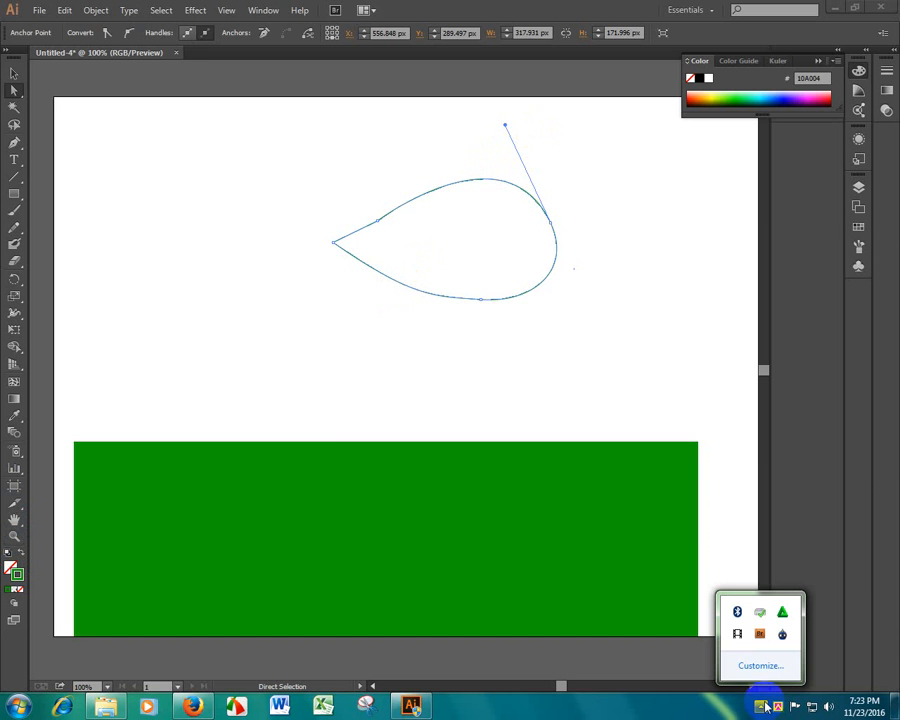
{"action": "left_click", "coordinate": [382, 530]}
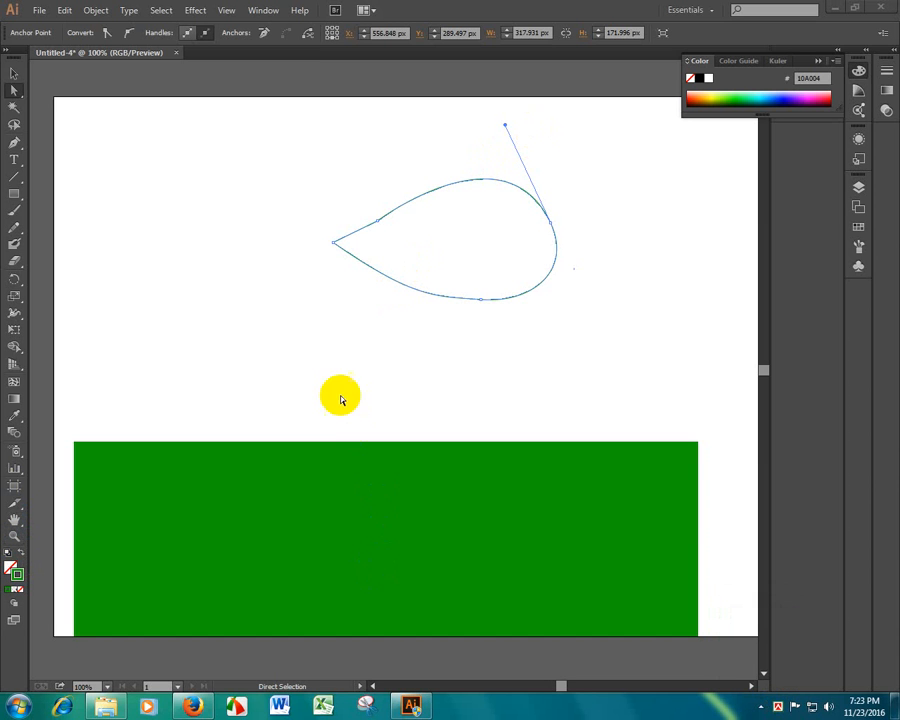
Step: Fill the leaf with blue, 0013FF, using the Color Picker, with no stroke
{"action": "double_click", "coordinate": [14, 571]}
{"action": "left_click", "coordinate": [190, 65]}
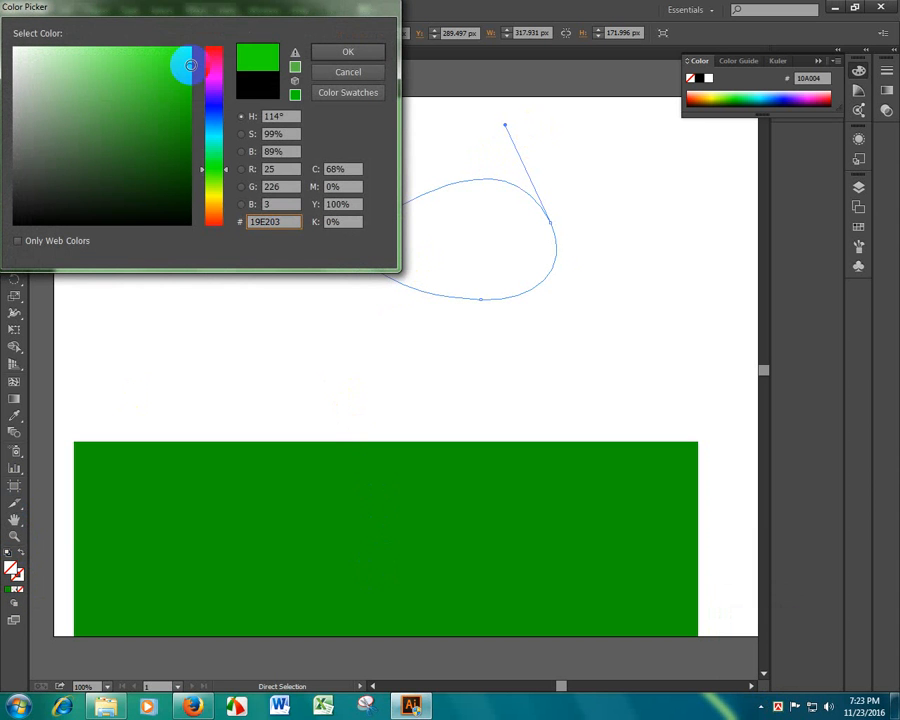
{"action": "left_click", "coordinate": [219, 170]}
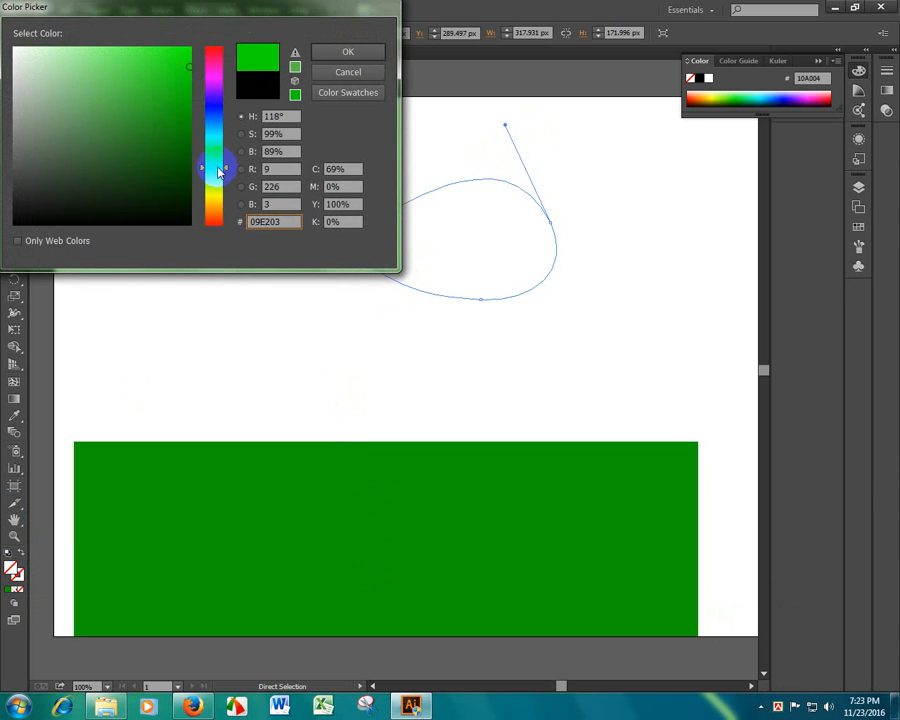
{"action": "left_click_drag", "start_coordinate": [219, 172], "coordinate": [222, 113]}
{"action": "left_click", "coordinate": [348, 51]}
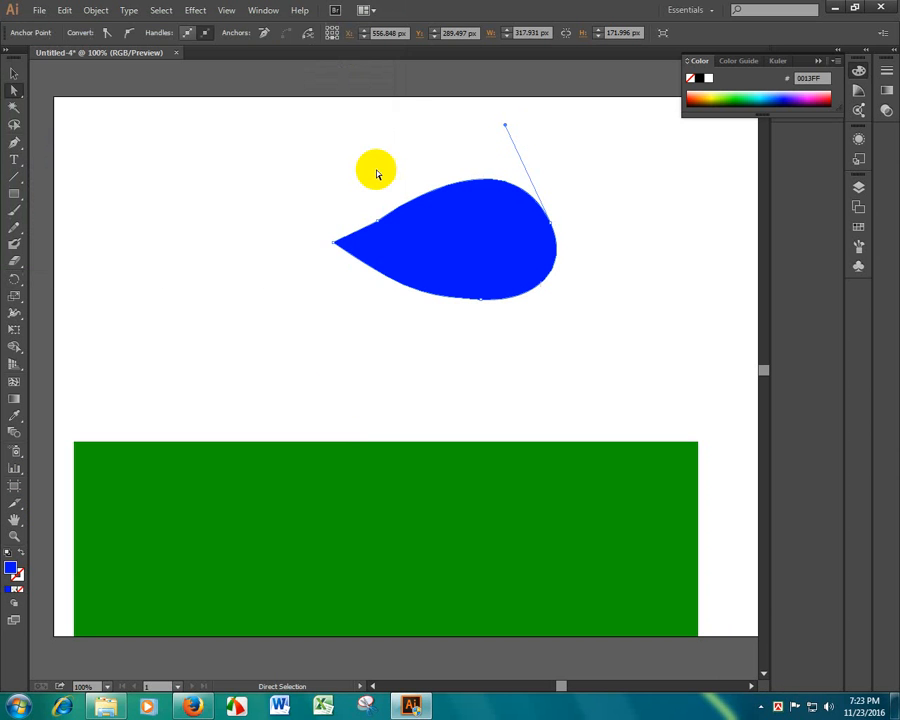
Step: Place a copy of the blue leaf below and to the left of the original, and show its bounding box
{"action": "left_click", "coordinate": [414, 254]}
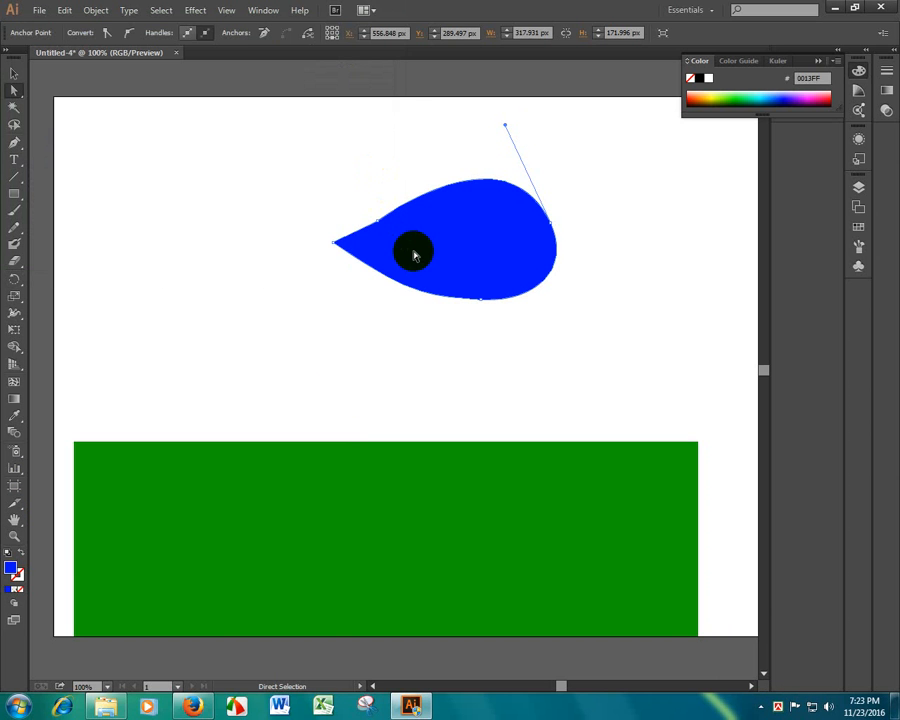
{"action": "left_click_drag", "start_coordinate": [467, 245], "coordinate": [241, 327]}
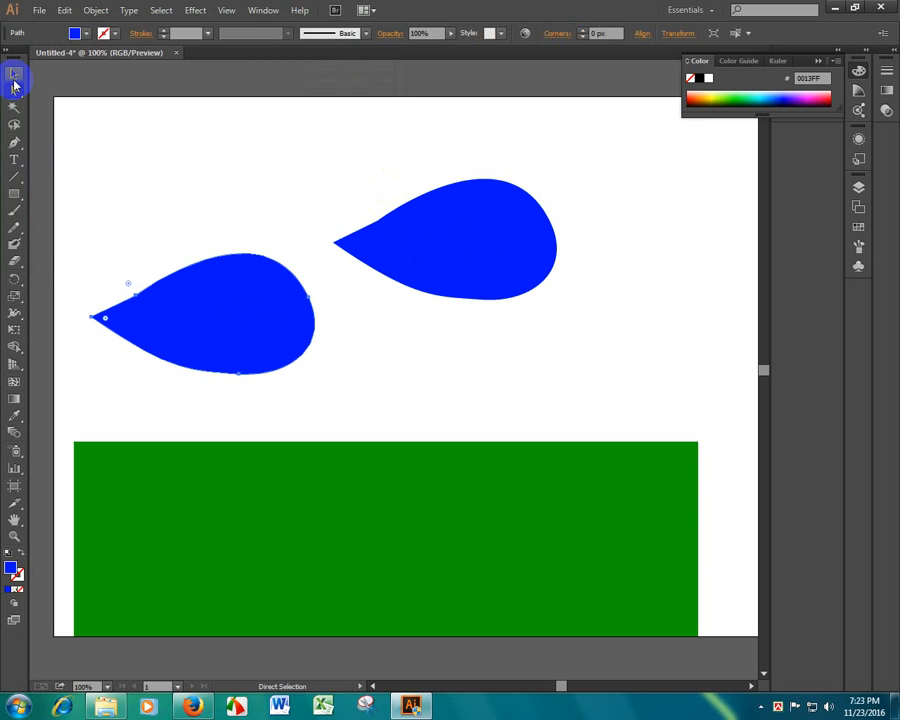
{"action": "left_click", "coordinate": [13, 78]}
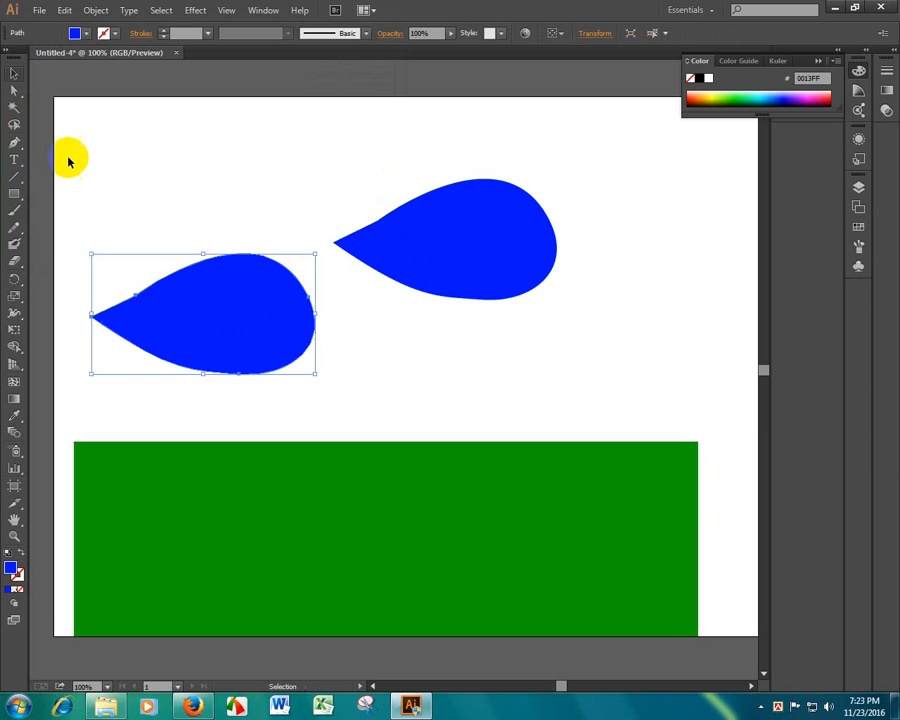
Step: Rotate the copied leaf so its tip points up, and place it across the middle of the original leaf
{"action": "left_click_drag", "start_coordinate": [317, 254], "coordinate": [317, 415]}
{"action": "left_click_drag", "start_coordinate": [233, 348], "coordinate": [489, 276]}
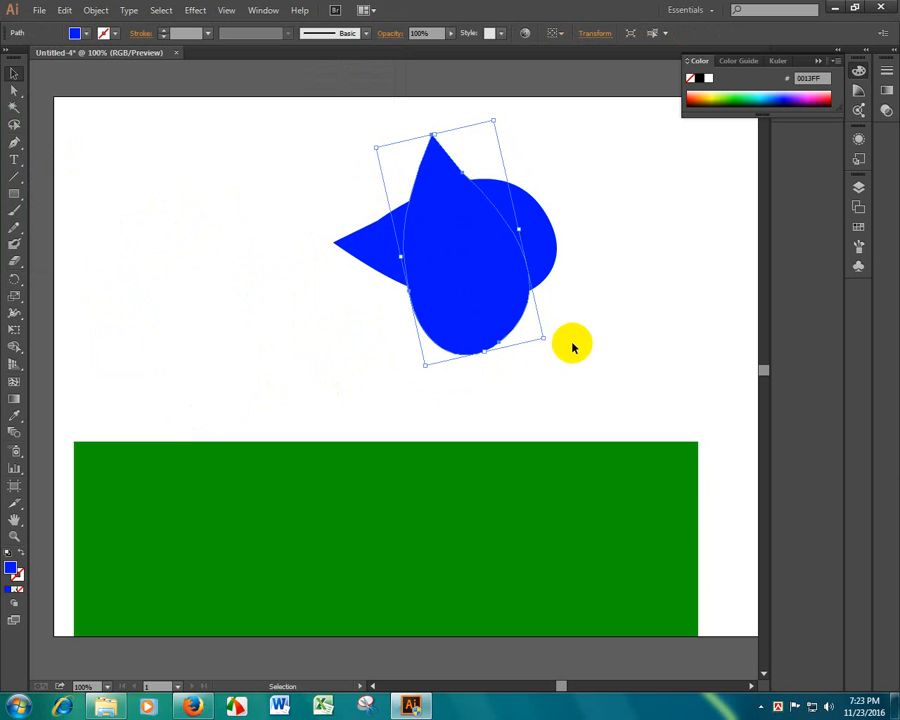
{"action": "left_click_drag", "start_coordinate": [550, 341], "coordinate": [470, 276]}
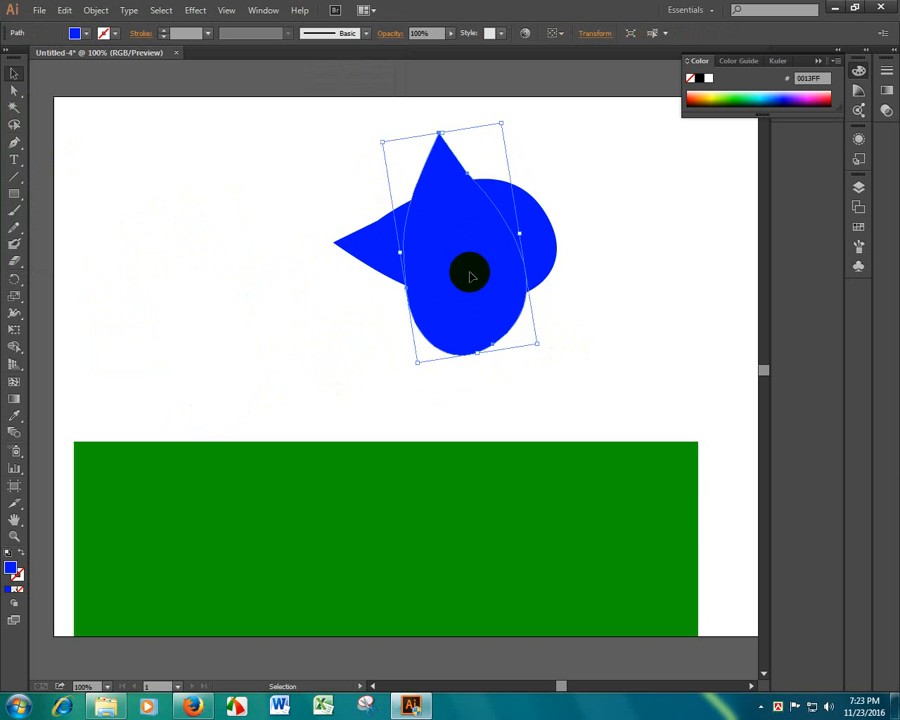
{"action": "left_click", "coordinate": [614, 283]}
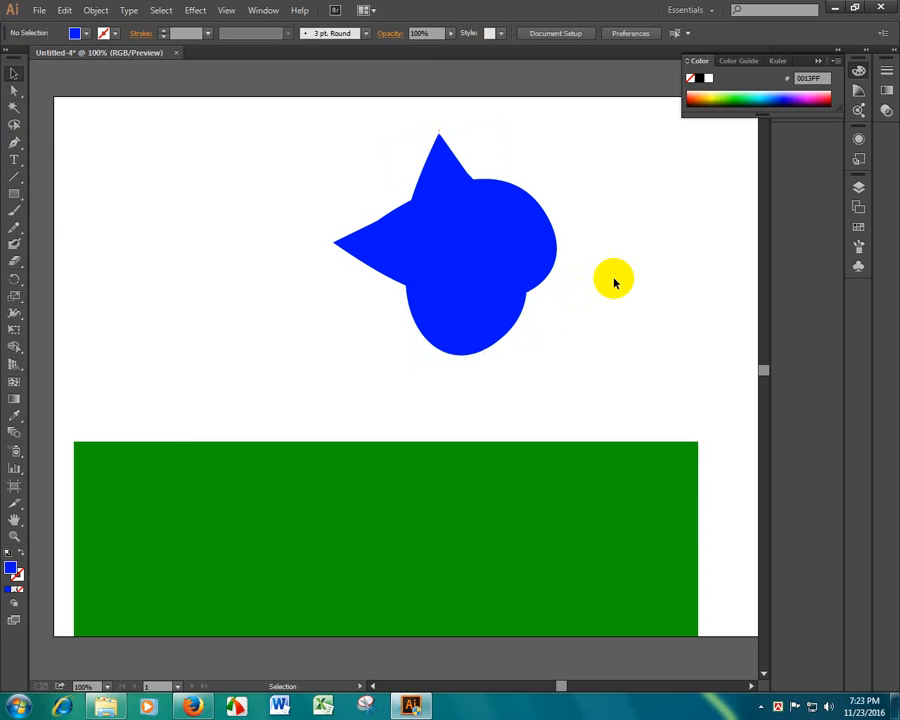
Step: Select both overlapping leaves and open the Pathfinder options
{"action": "left_click_drag", "start_coordinate": [333, 153], "coordinate": [630, 394]}
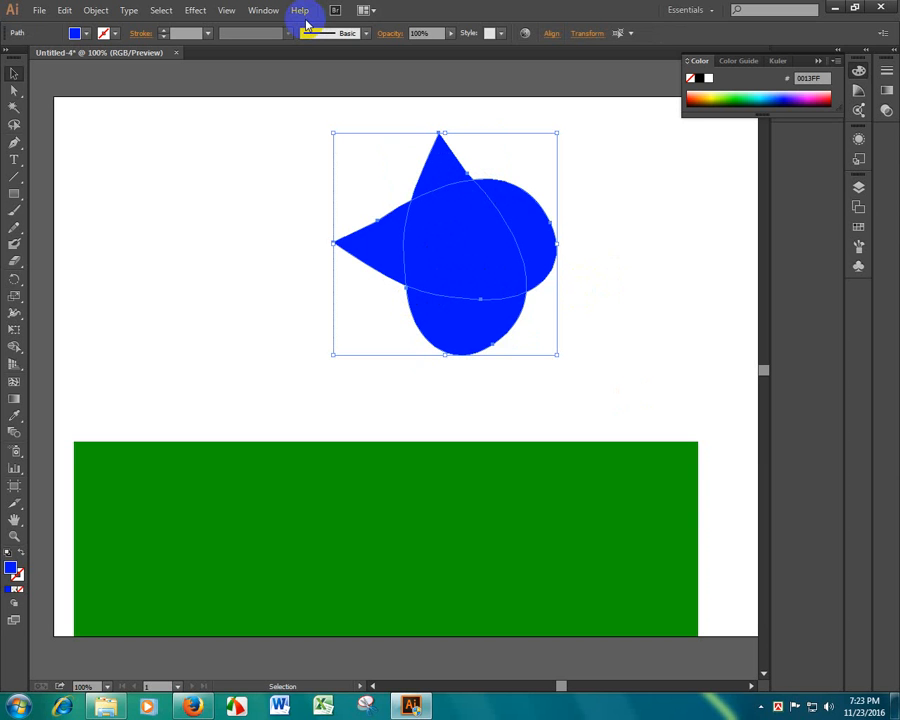
{"action": "left_click", "coordinate": [263, 10]}
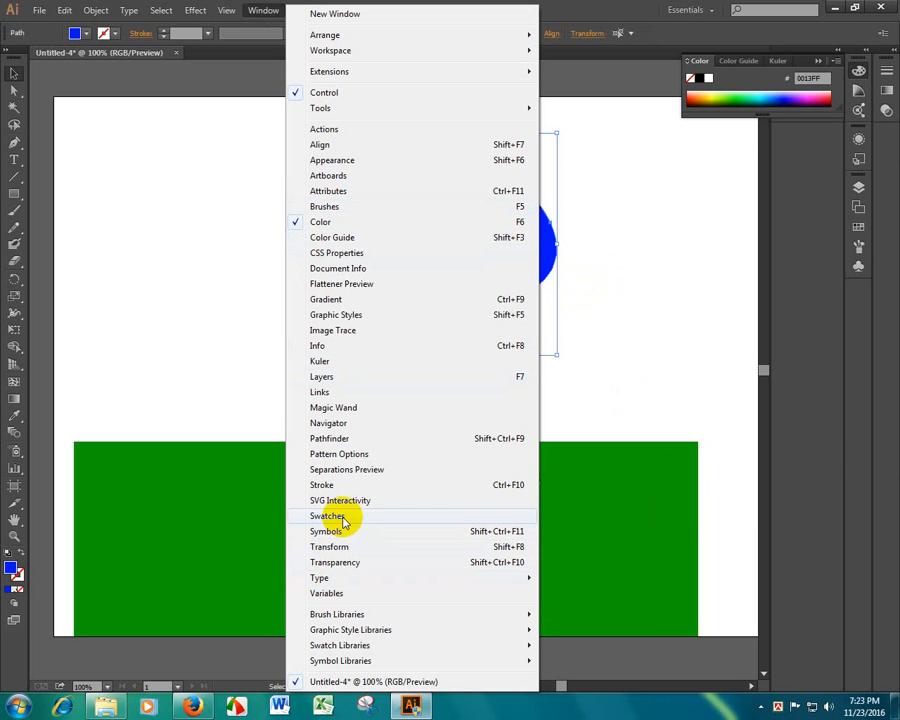
{"action": "left_click", "coordinate": [329, 438]}
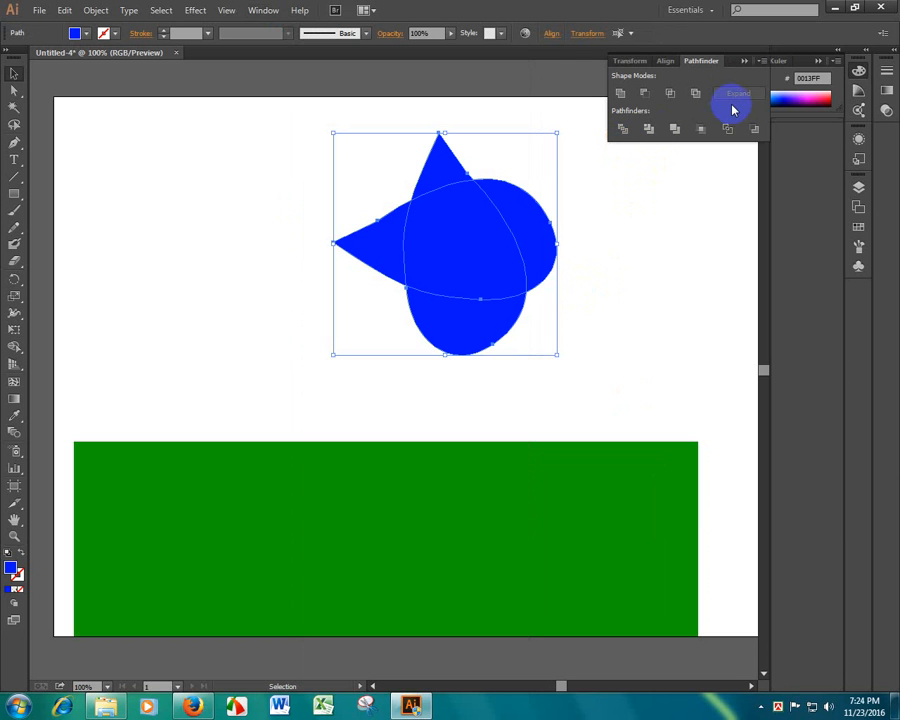
Step: Try Minus Front, Intersect and Exclude on the overlapping leaves, undoing each operation
{"action": "left_click", "coordinate": [646, 95]}
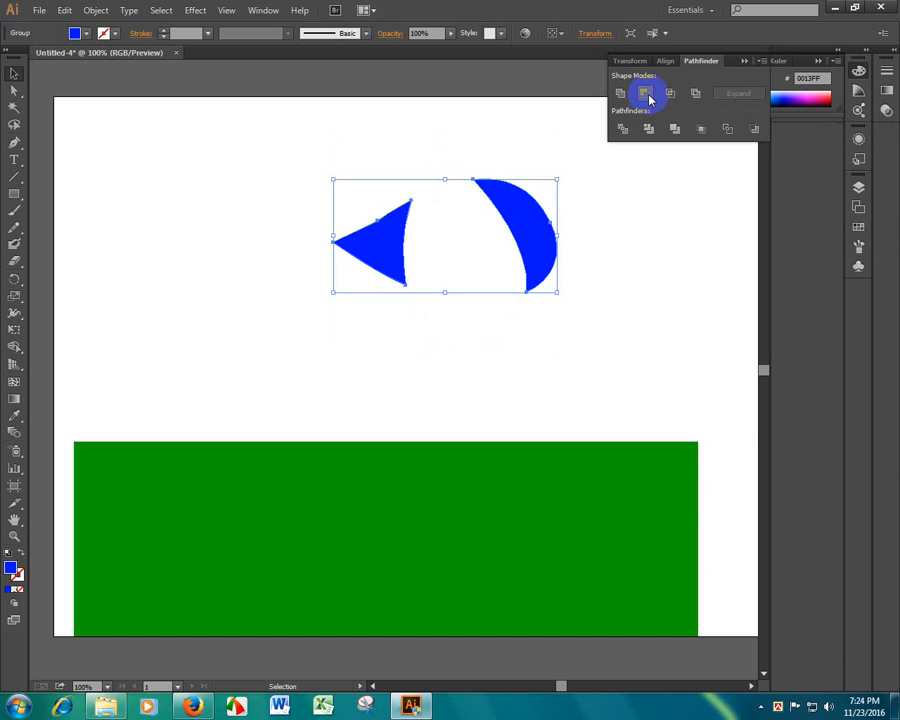
{"action": "key", "text": "ctrl+z"}
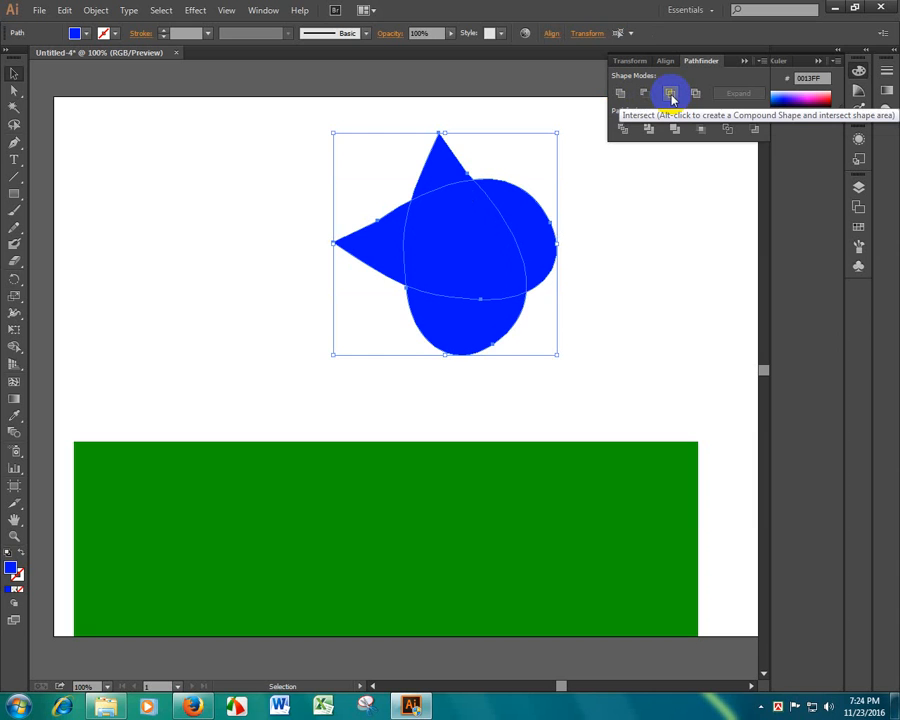
{"action": "left_click", "coordinate": [671, 95]}
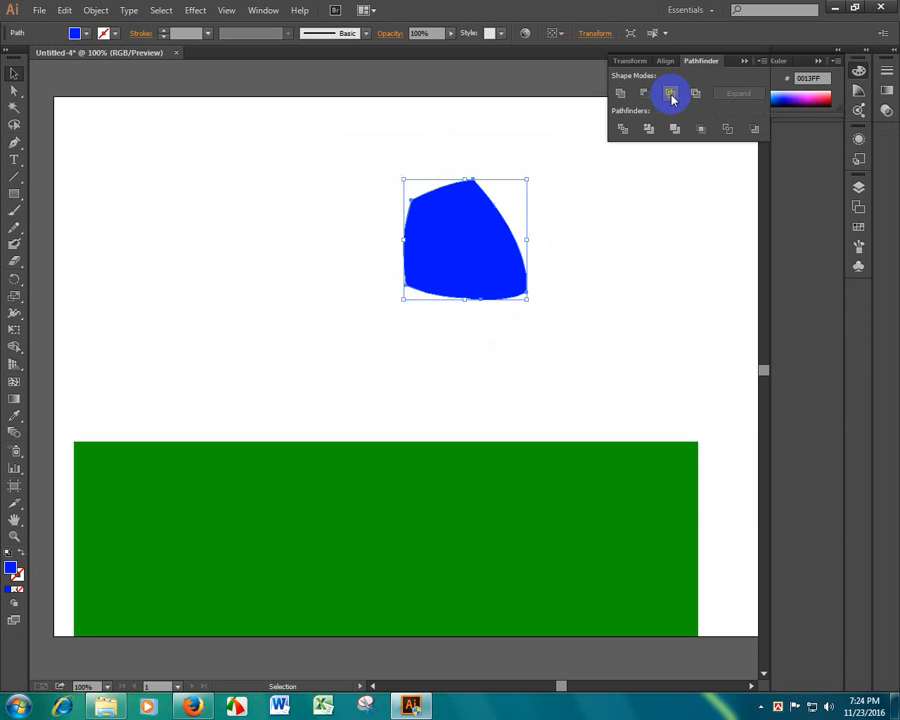
{"action": "key", "text": "ctrl+z"}
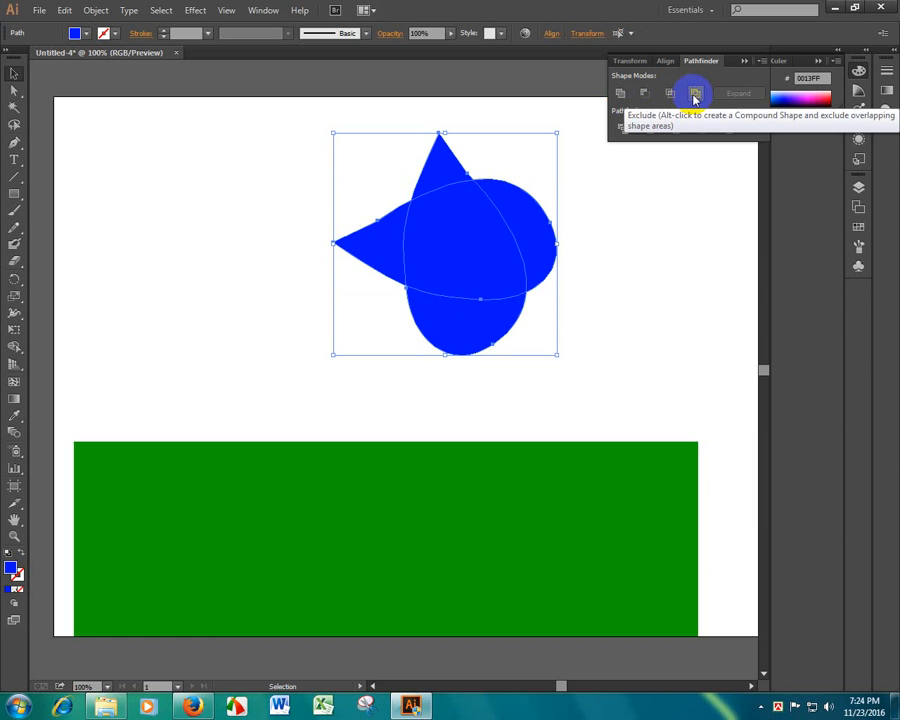
{"action": "left_click", "coordinate": [695, 95]}
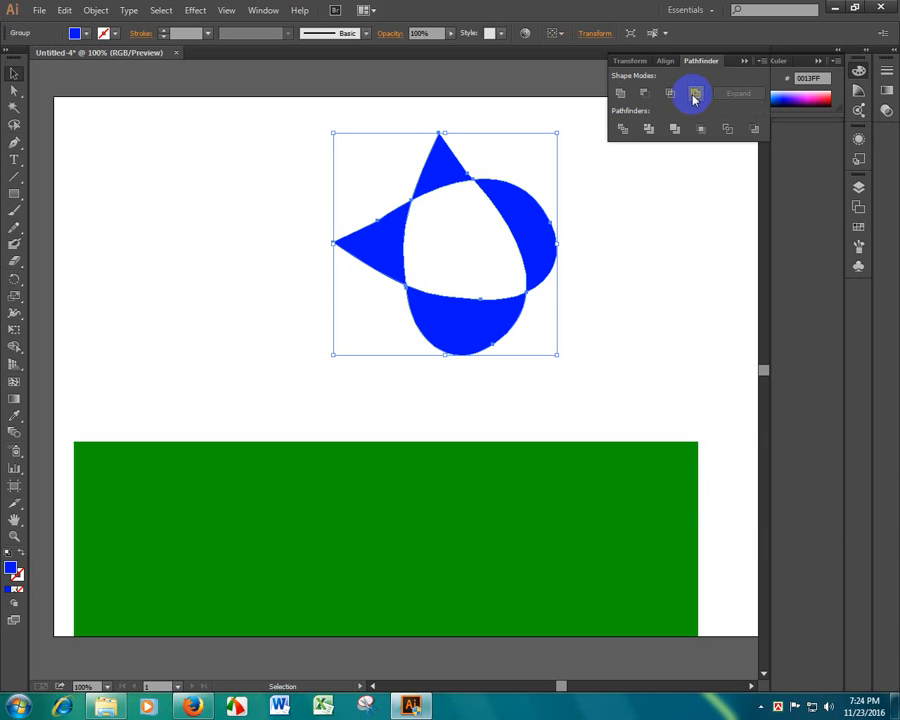
{"action": "key", "text": "ctrl+z"}
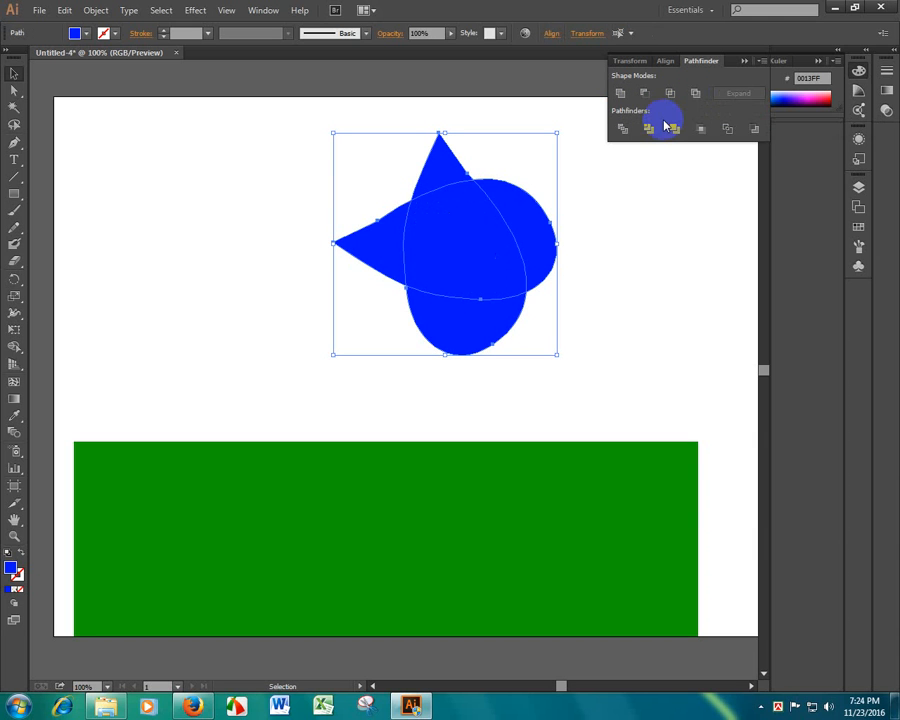
Step: Divide the overlapping leaves with Pathfinder and ungroup the resulting pieces
{"action": "left_click", "coordinate": [623, 132]}
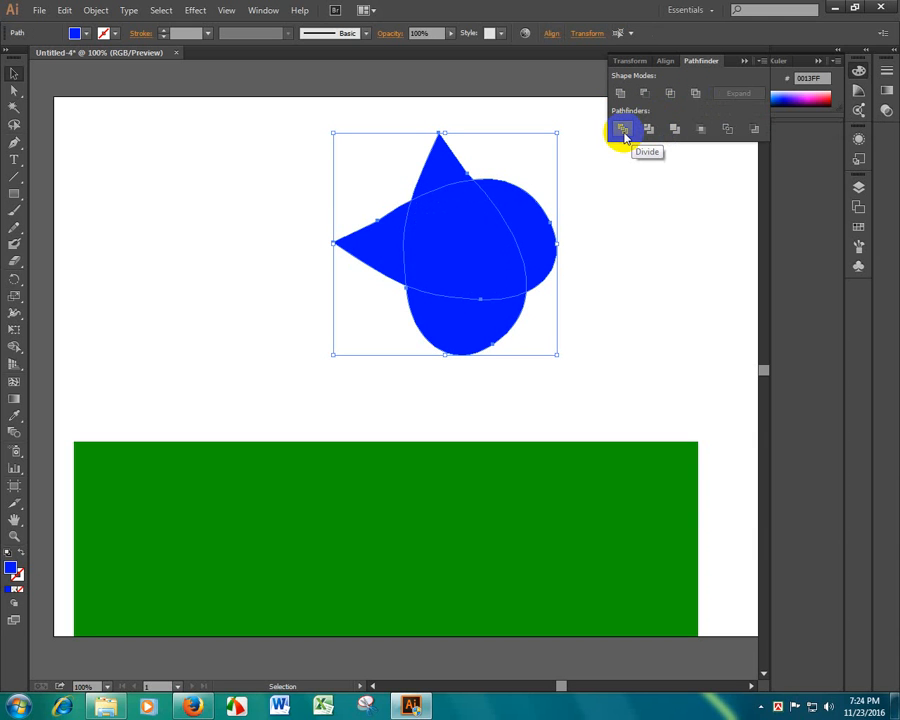
{"action": "left_click", "coordinate": [378, 175]}
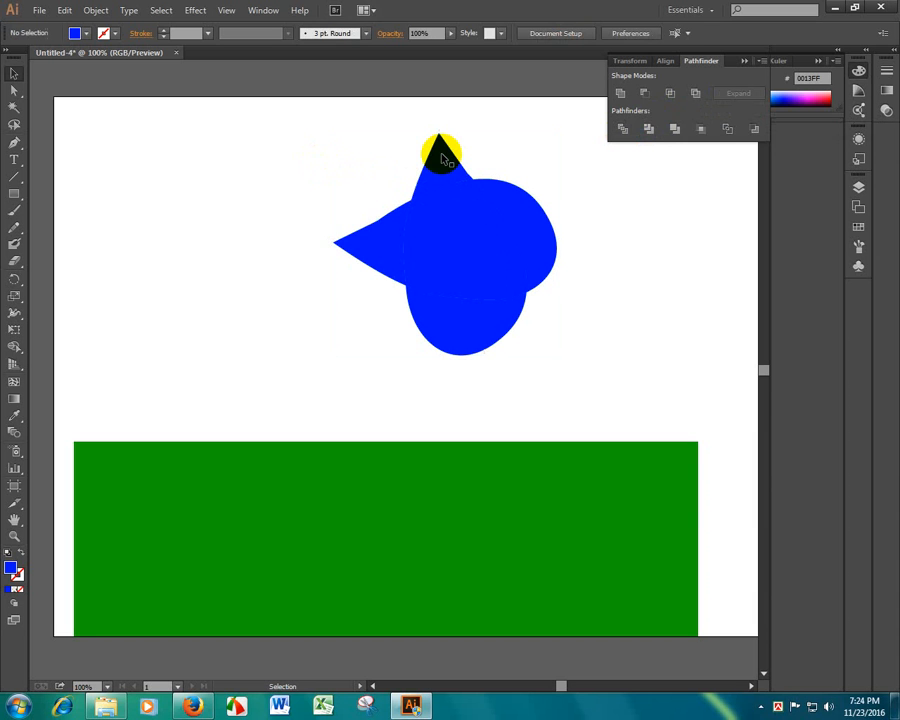
{"action": "left_click", "coordinate": [441, 157]}
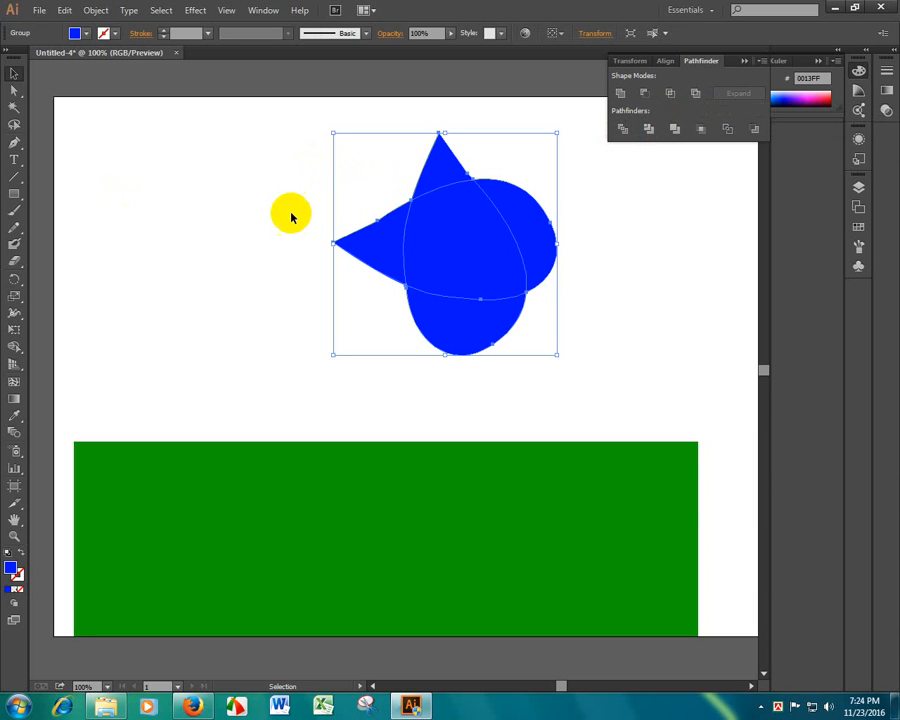
{"action": "right_click", "coordinate": [451, 223]}
{"action": "left_click", "coordinate": [495, 304]}
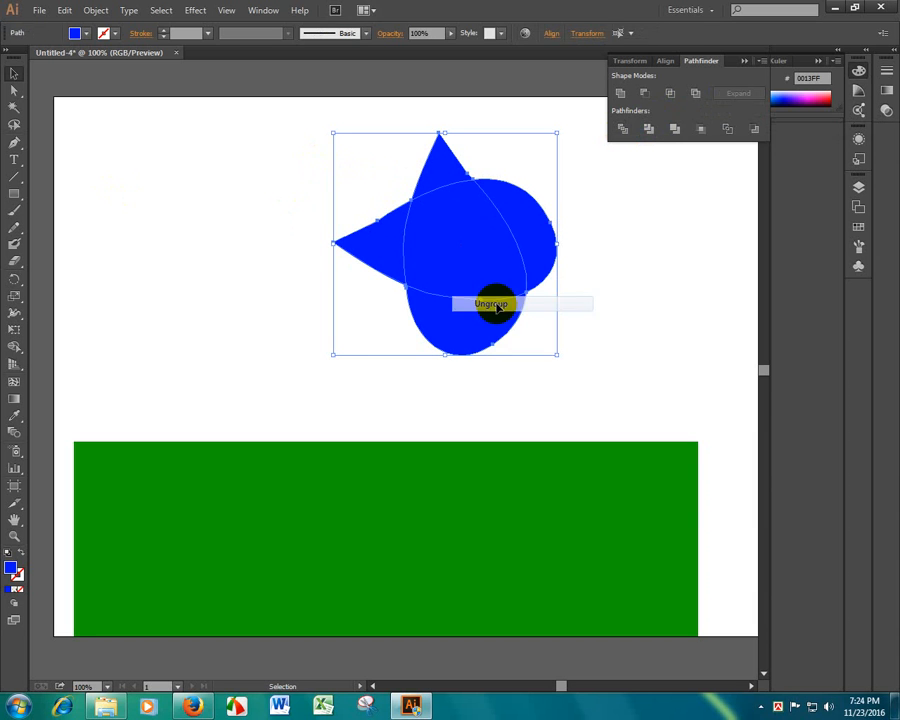
Step: Try moving the upper tip piece upward away from the other pieces, and undo the move
{"action": "left_click", "coordinate": [436, 175]}
{"action": "left_click_drag", "start_coordinate": [436, 175], "coordinate": [435, 155]}
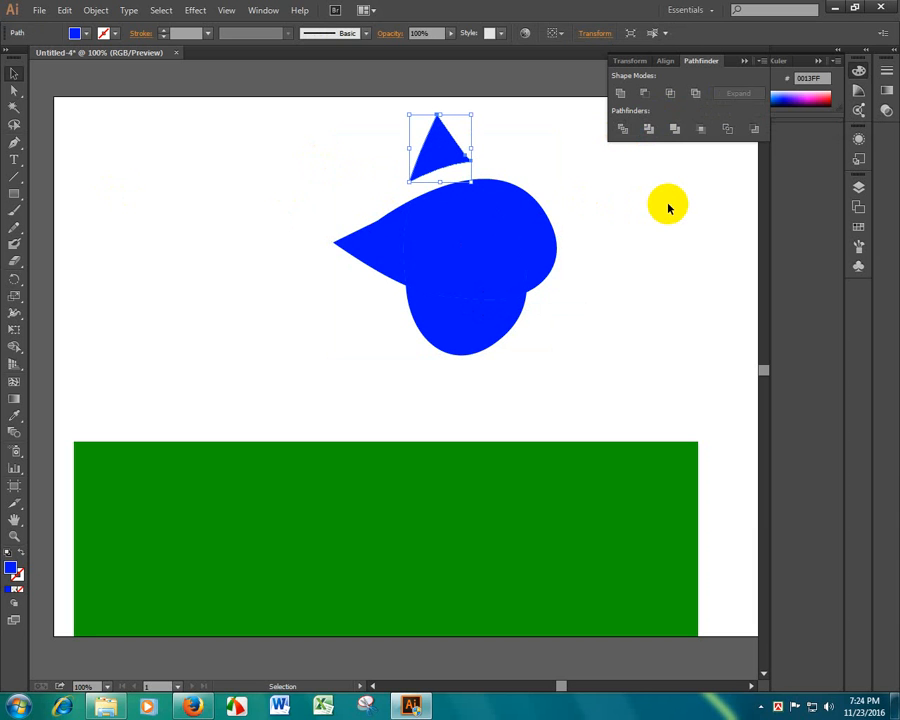
{"action": "key", "text": "ctrl+z"}
{"action": "left_click_drag", "start_coordinate": [306, 136], "coordinate": [633, 362]}
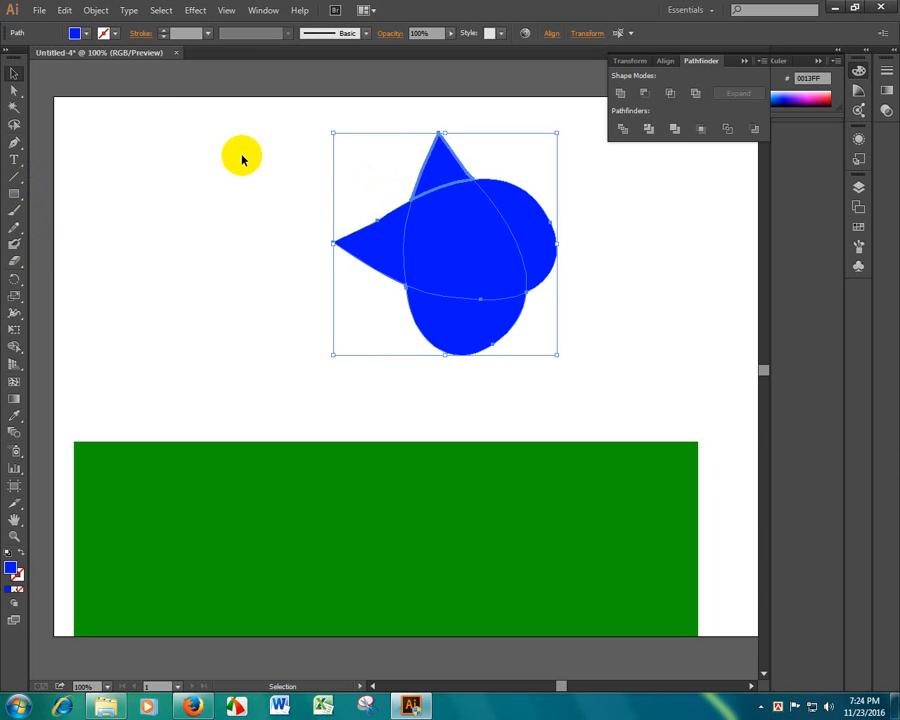
{"action": "key", "text": "ctrl+z"}
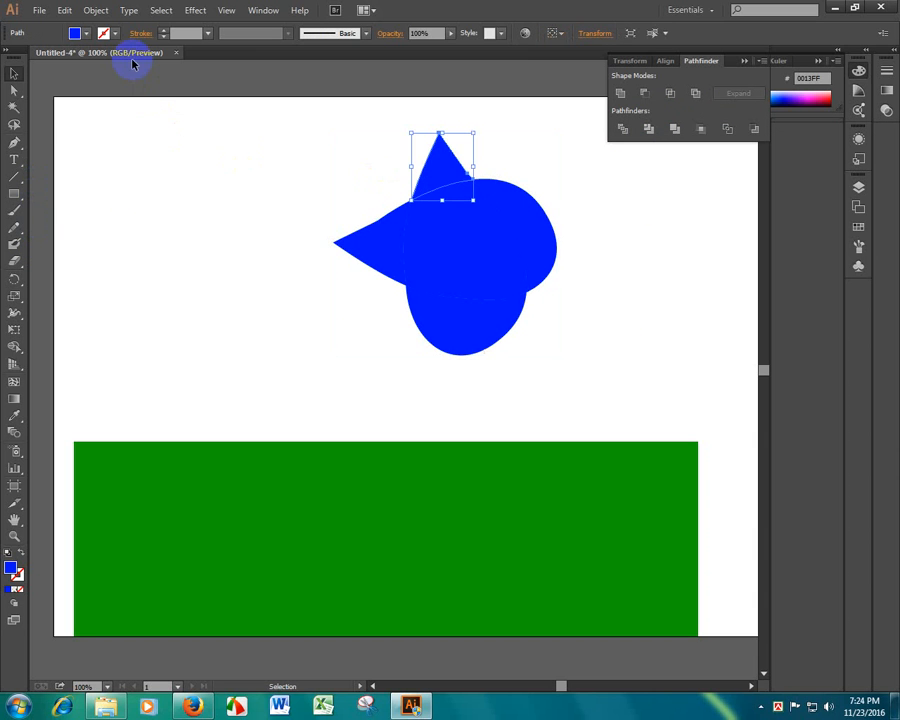
Step: Fill the upper tip and the lower rounded piece of the upright leaf with dark green, 006837
{"action": "left_click", "coordinate": [86, 33]}
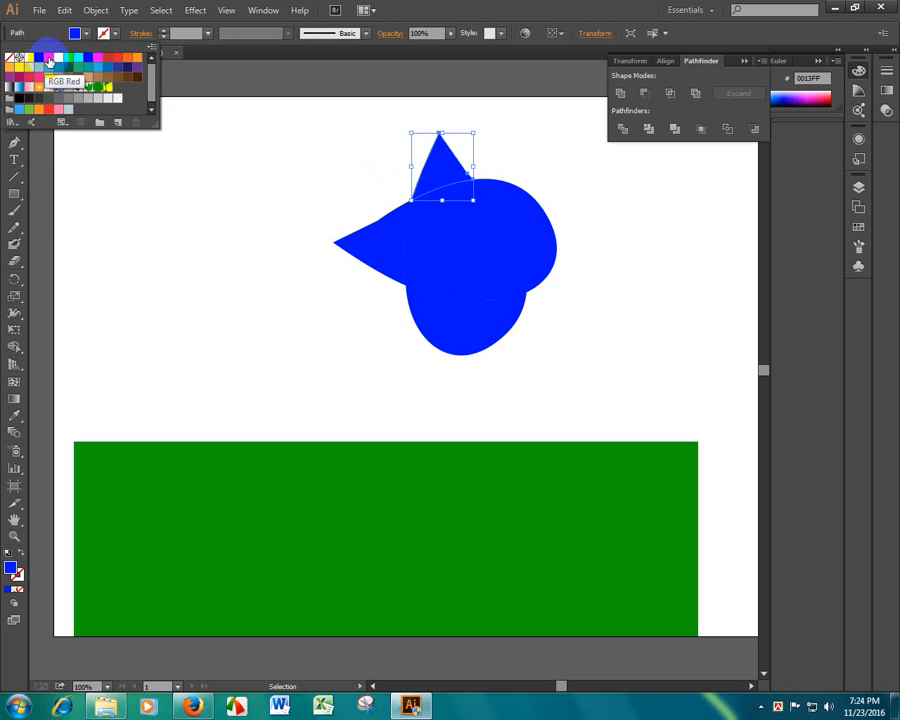
{"action": "left_click", "coordinate": [48, 58]}
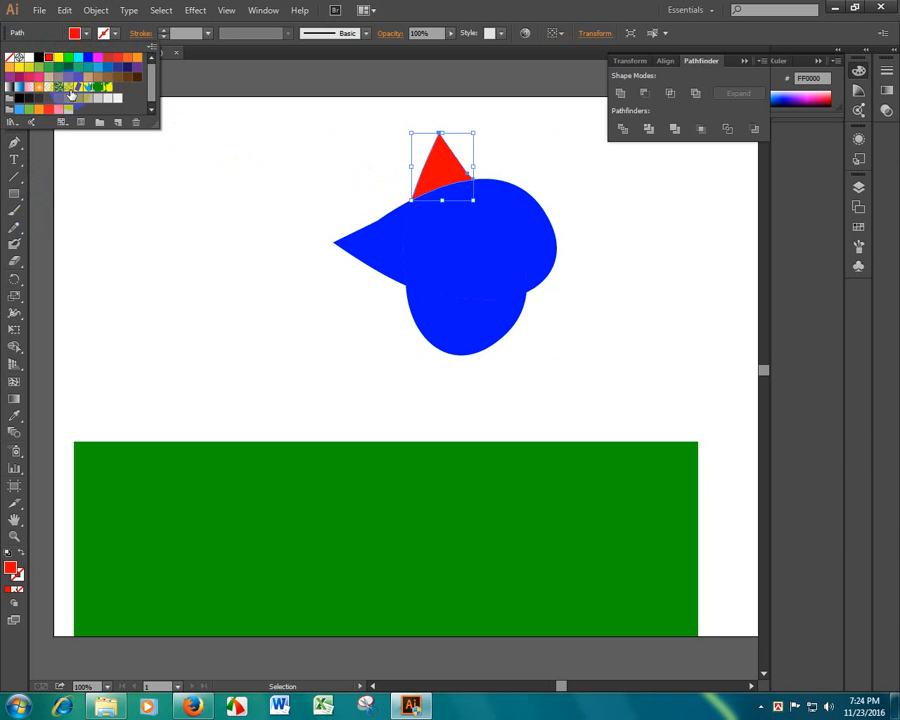
{"action": "left_click", "coordinate": [68, 68]}
{"action": "left_click", "coordinate": [462, 335]}
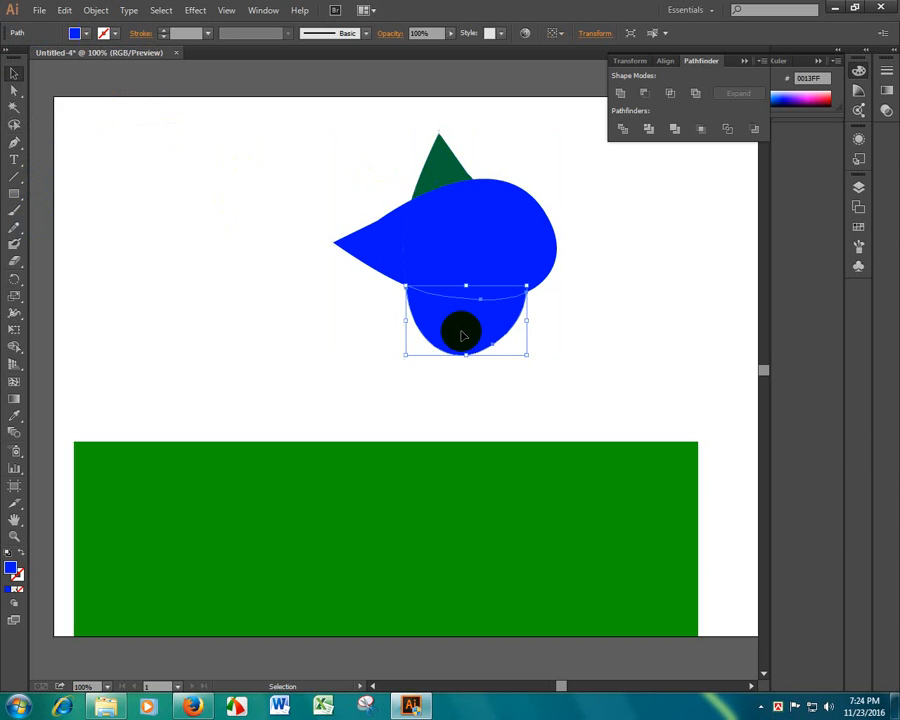
{"action": "left_click", "coordinate": [83, 35]}
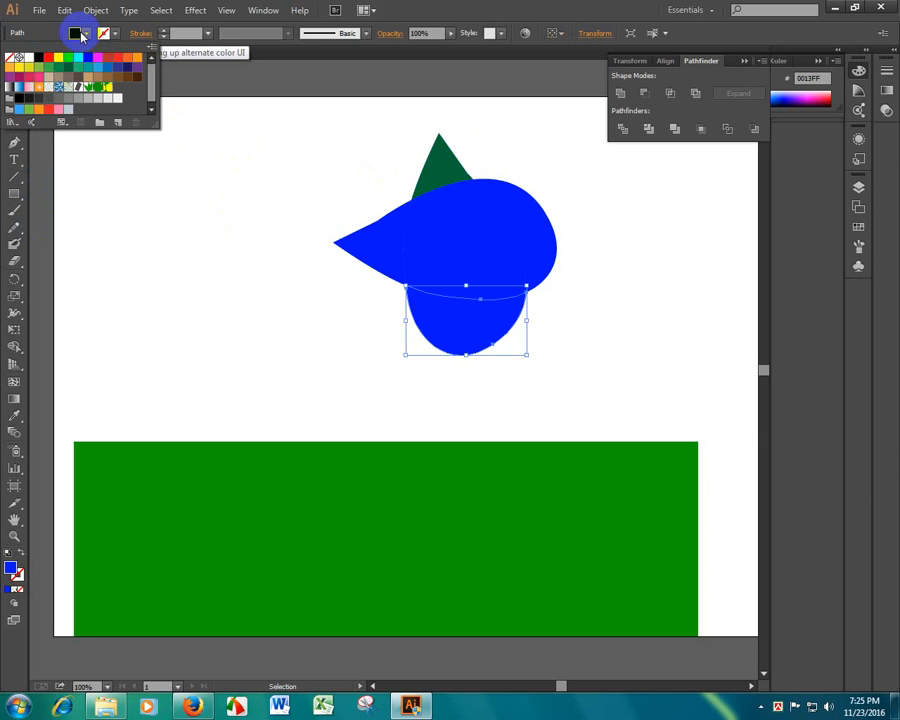
{"action": "left_click", "coordinate": [68, 68]}
{"action": "left_click", "coordinate": [545, 253]}
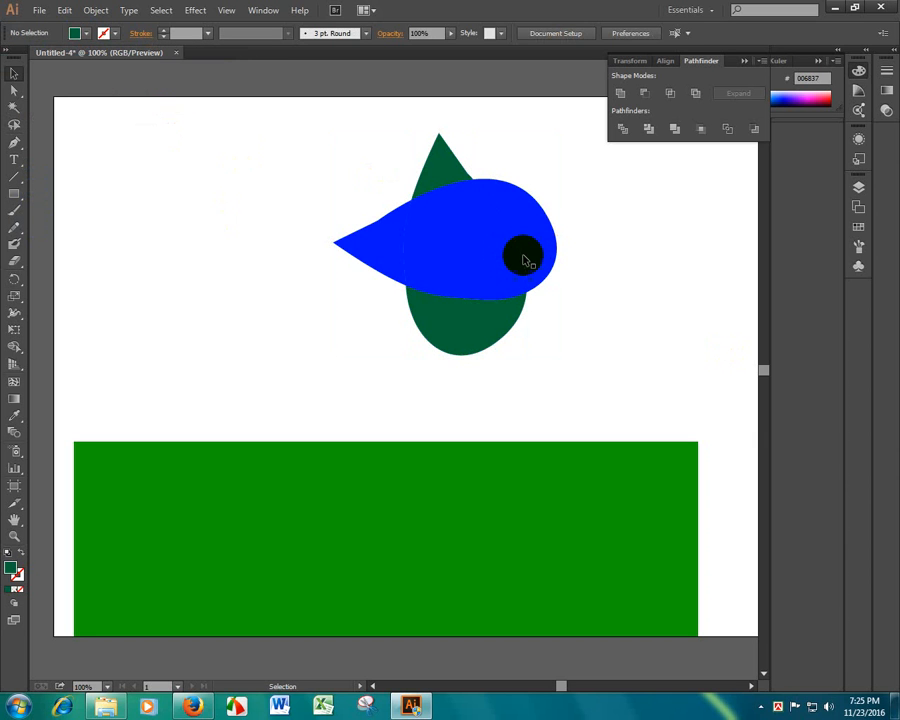
{"action": "left_click", "coordinate": [564, 343]}
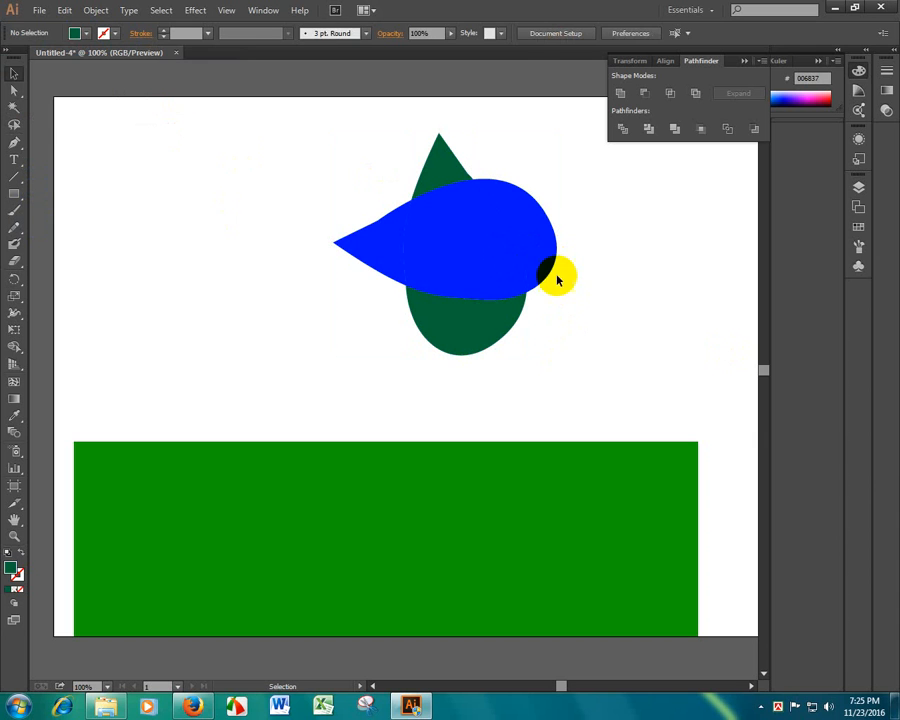
Step: Fill the pointed and rounded end pieces of the horizontal leaf with RGB Yellow, FFFF00
{"action": "left_click", "coordinate": [391, 247]}
{"action": "left_click", "coordinate": [86, 33]}
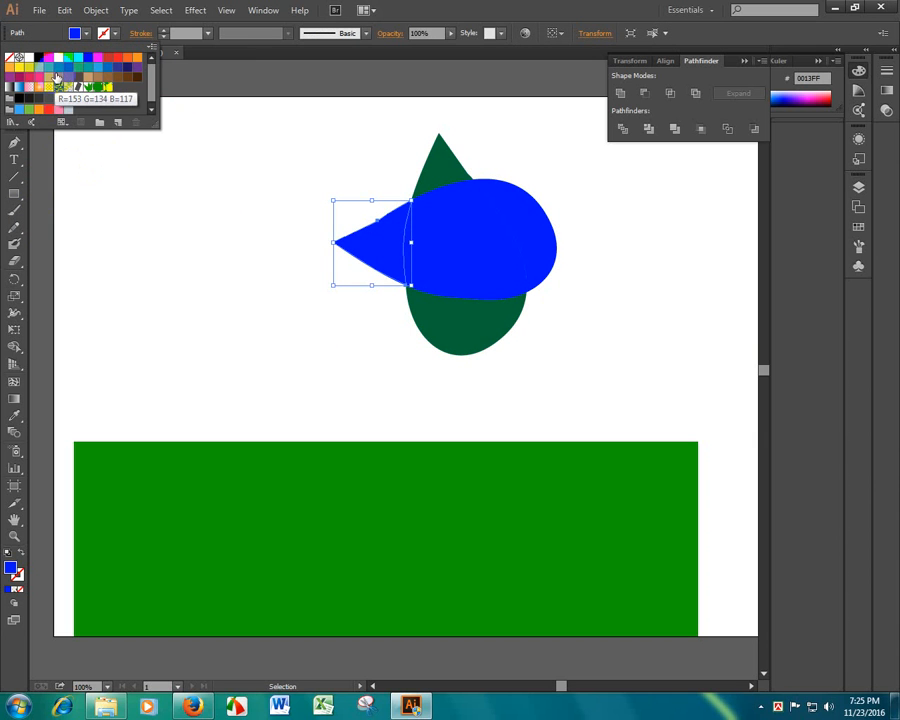
{"action": "left_click", "coordinate": [87, 62]}
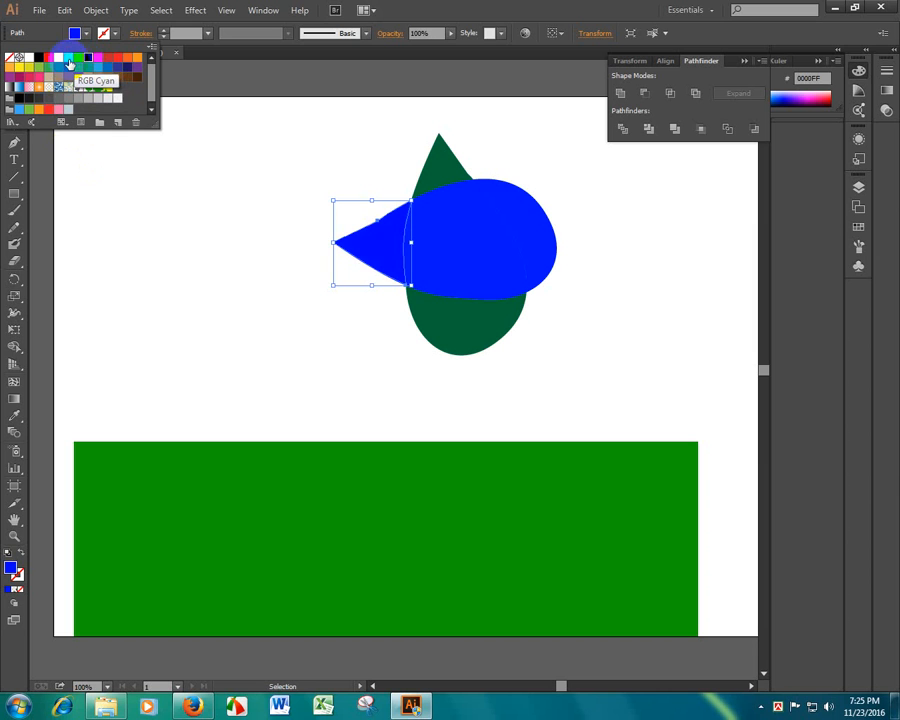
{"action": "left_click", "coordinate": [58, 58]}
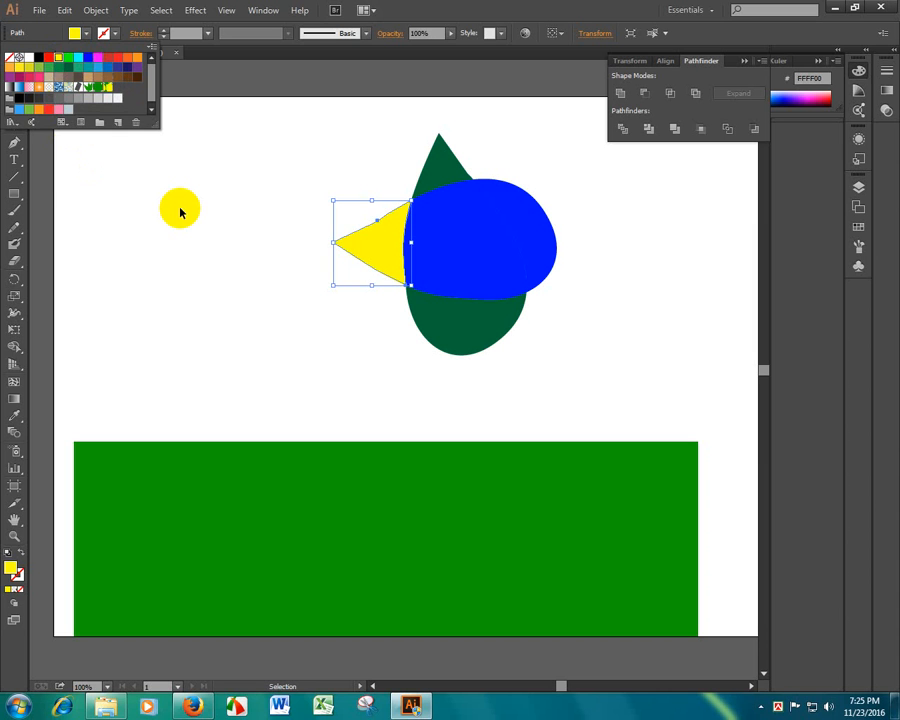
{"action": "left_click", "coordinate": [180, 212]}
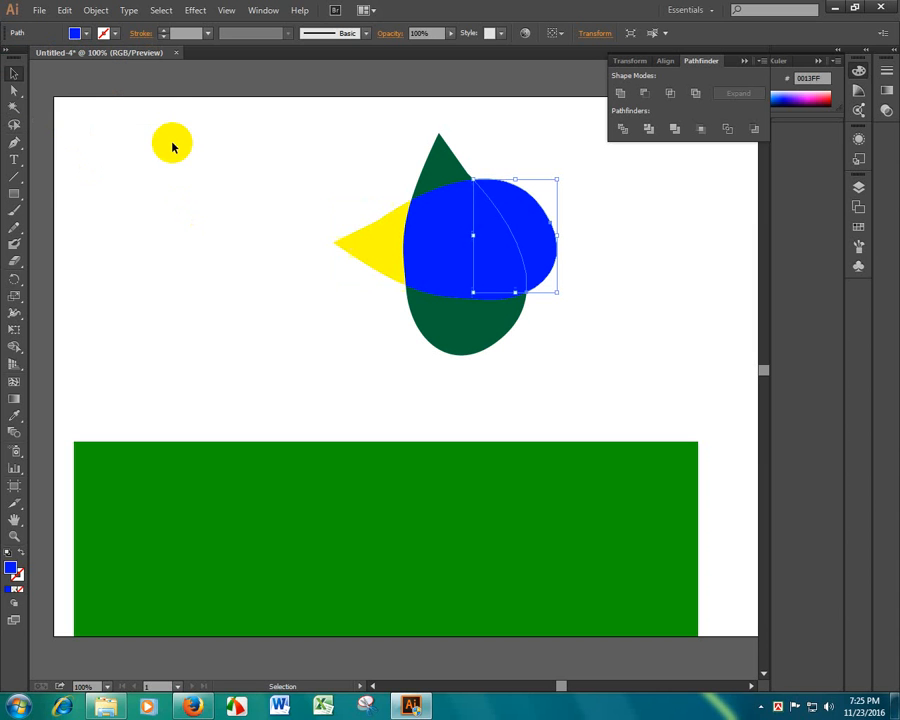
{"action": "left_click", "coordinate": [77, 34]}
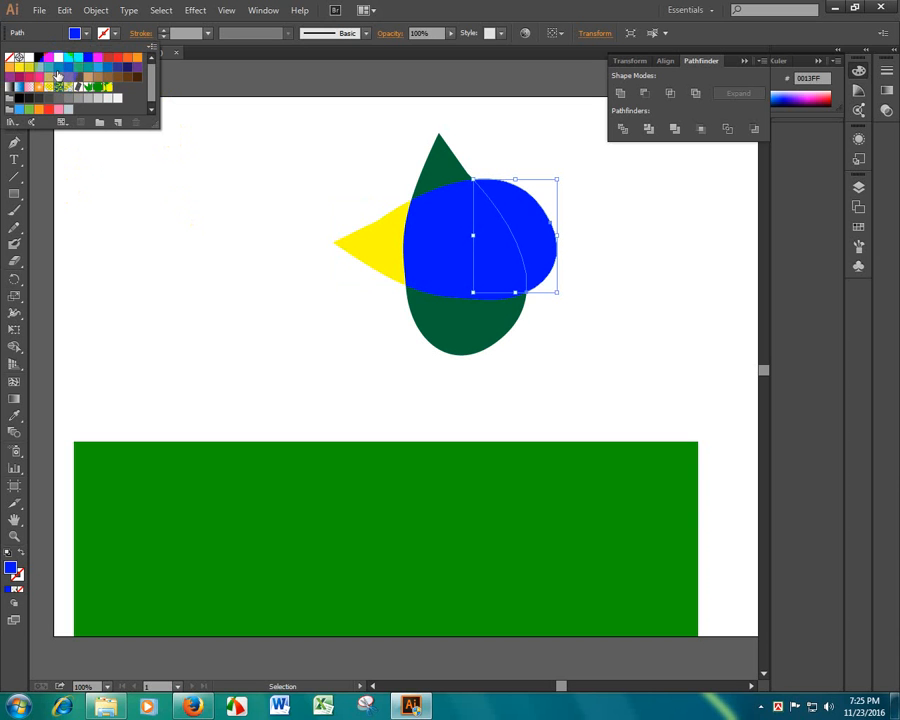
{"action": "left_click", "coordinate": [58, 58]}
{"action": "left_click_drag", "start_coordinate": [470, 252], "coordinate": [422, 187]}
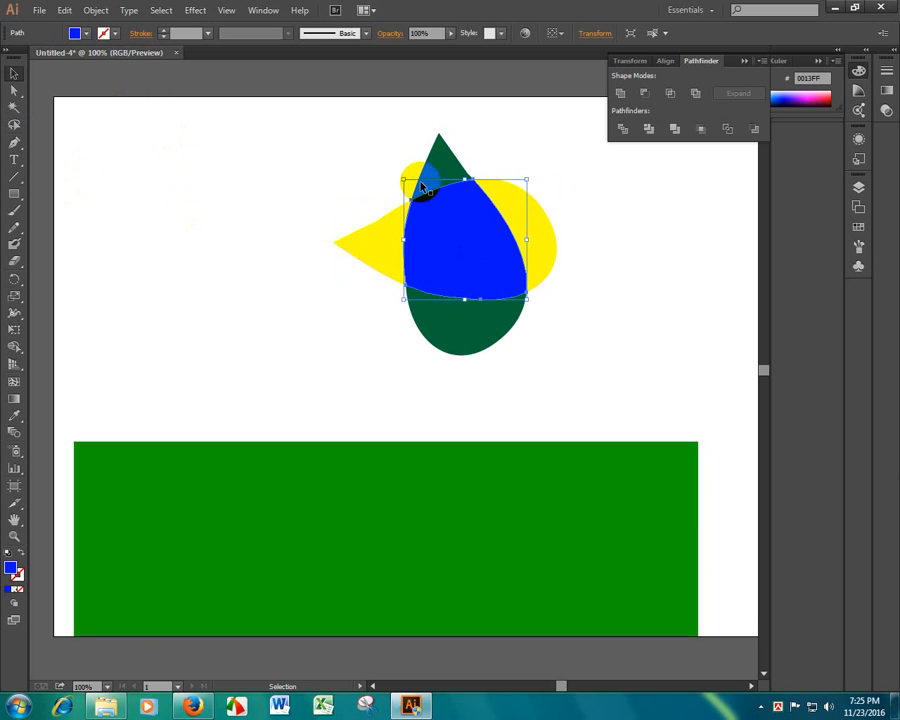
Step: Select all the coloured leaf pieces and make a new pattern from them
{"action": "left_click_drag", "start_coordinate": [323, 126], "coordinate": [581, 371]}
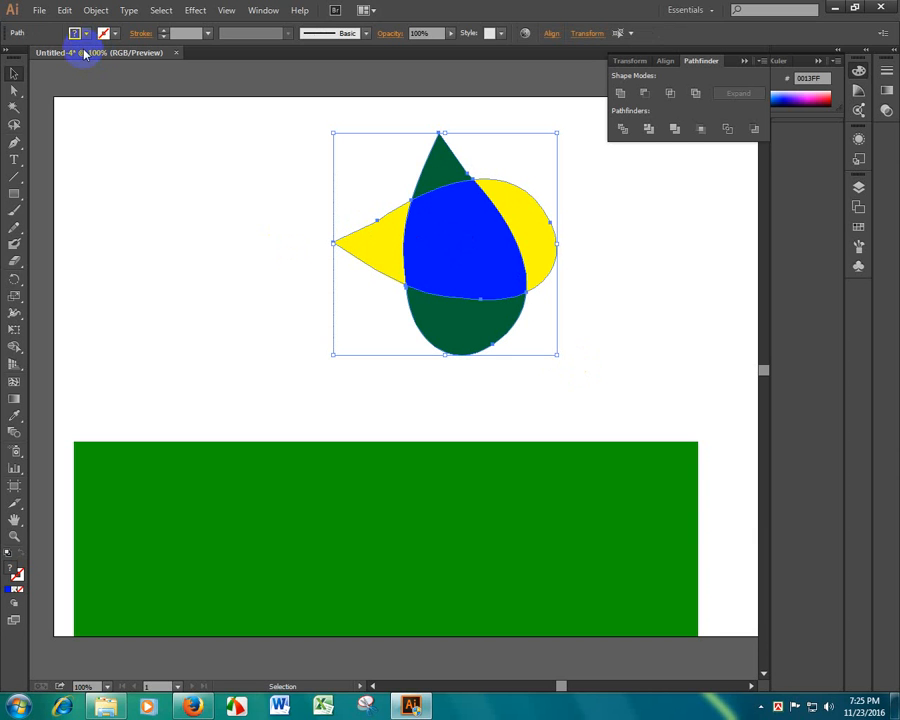
{"action": "left_click", "coordinate": [37, 11]}
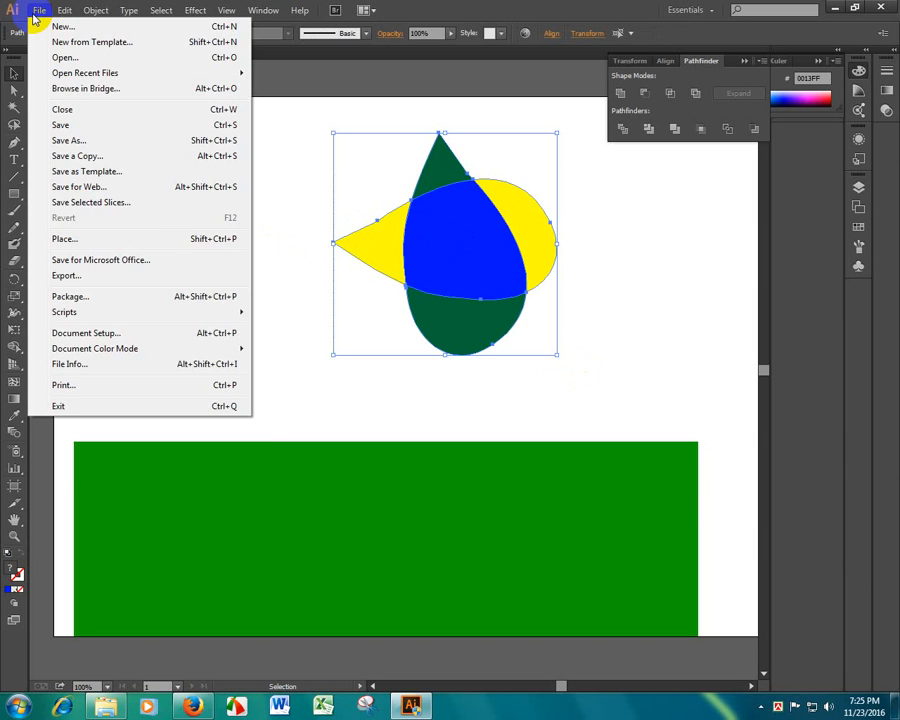
{"action": "mouse_move", "coordinate": [96, 10]}
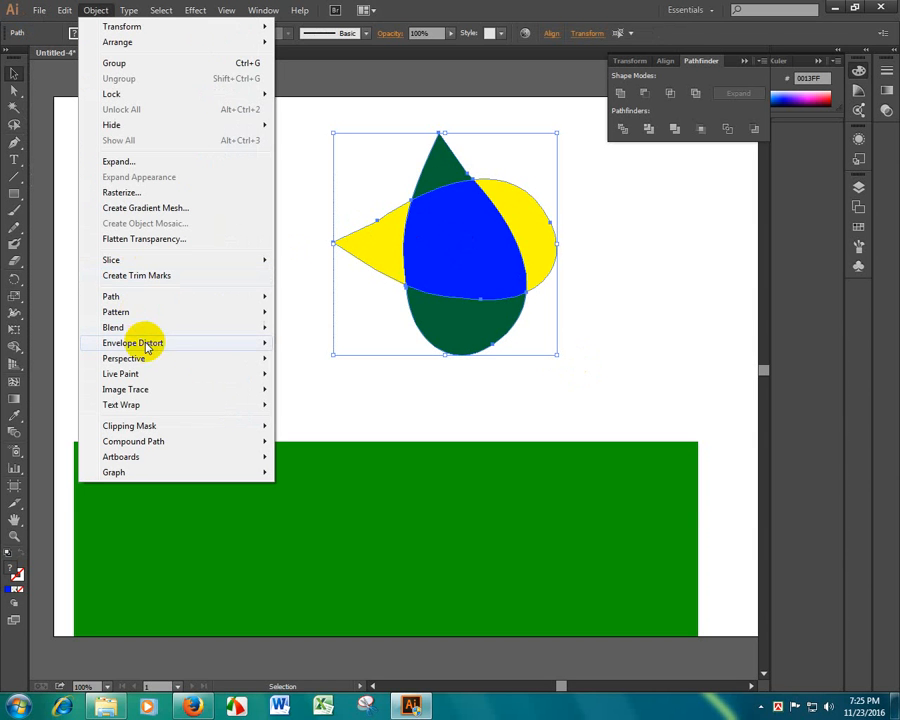
{"action": "mouse_move", "coordinate": [144, 320]}
{"action": "left_click", "coordinate": [320, 311]}
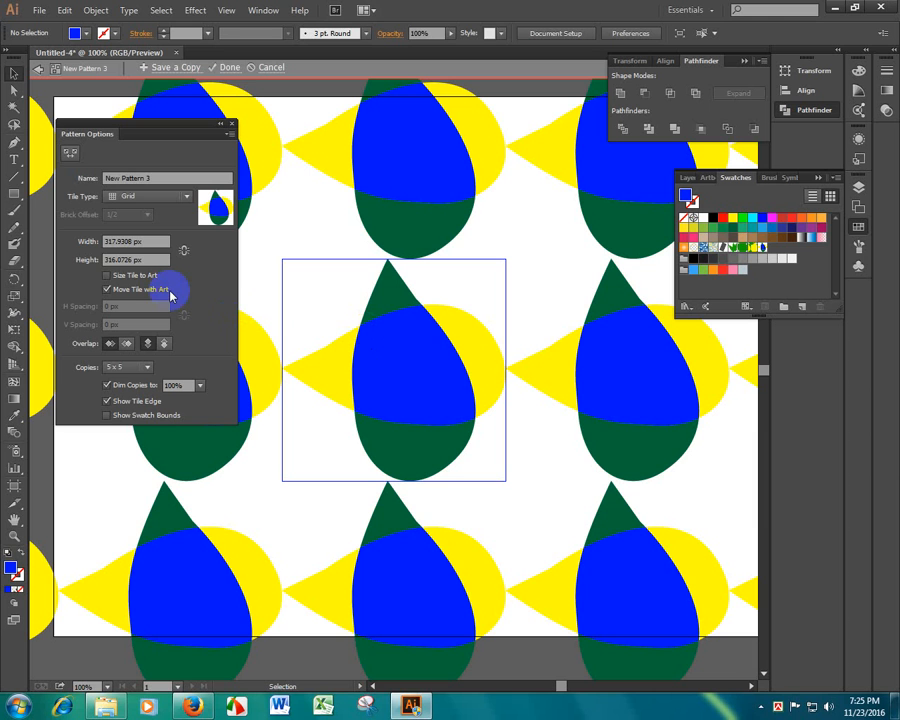
Step: Set the leaf pattern's tile type to Brick by Row and size the tile to the art
{"action": "left_click", "coordinate": [145, 196]}
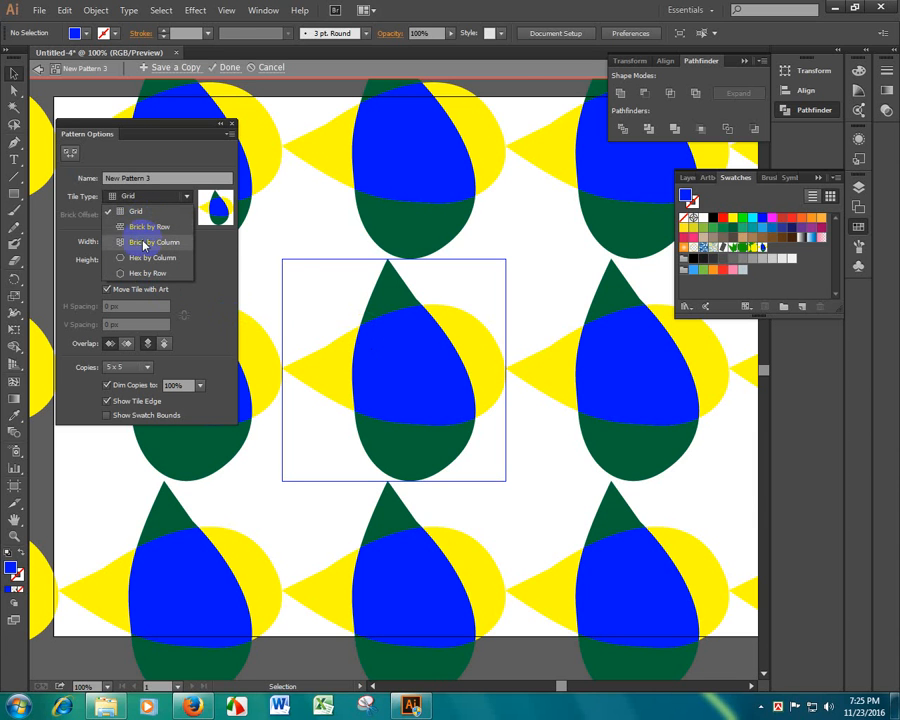
{"action": "left_click", "coordinate": [148, 227]}
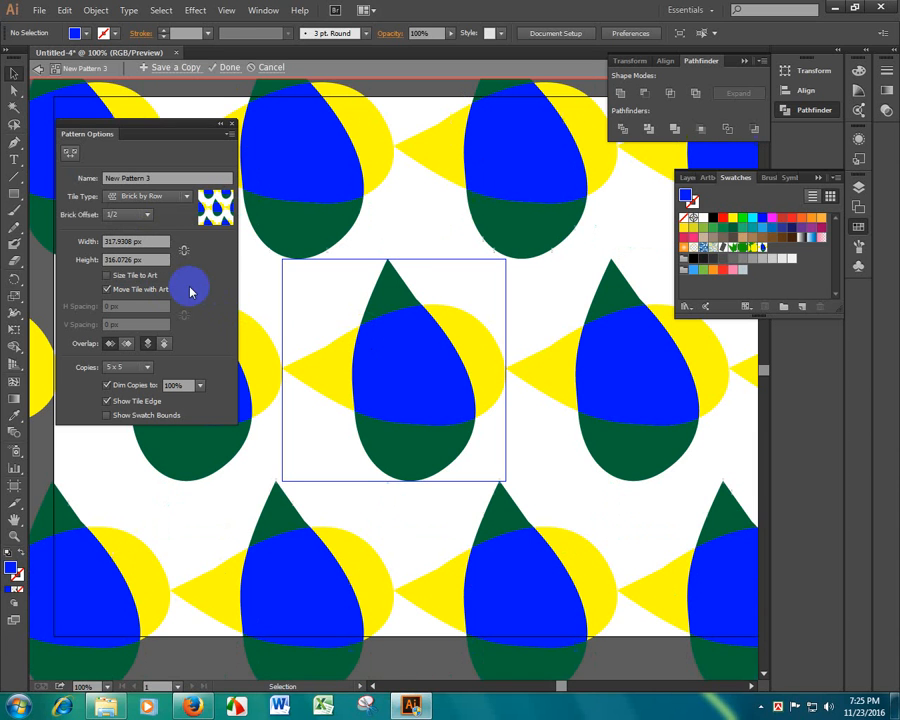
{"action": "left_click", "coordinate": [108, 276]}
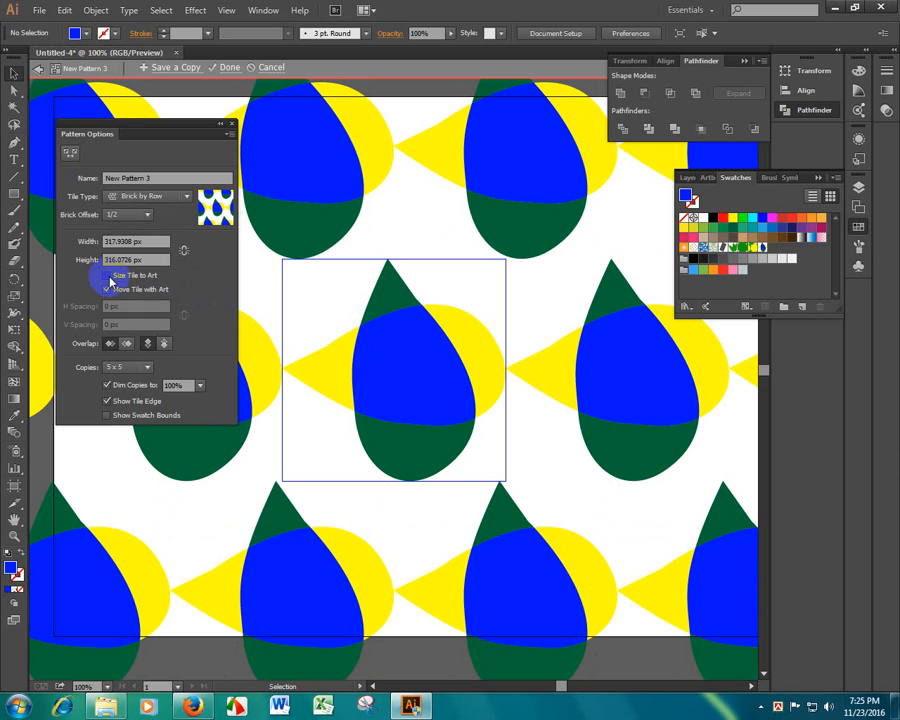
Step: Set the pattern tile's horizontal spacing to -85 px so neighbouring leaves overlap sideways
{"action": "key", "text": "Up"}
{"action": "key", "text": "Up"}
{"action": "key", "text": "Up"}
{"action": "key", "text": "Up"}
{"action": "key", "text": "Up"}
{"action": "key", "text": "Up"}
{"action": "key", "text": "Up"}
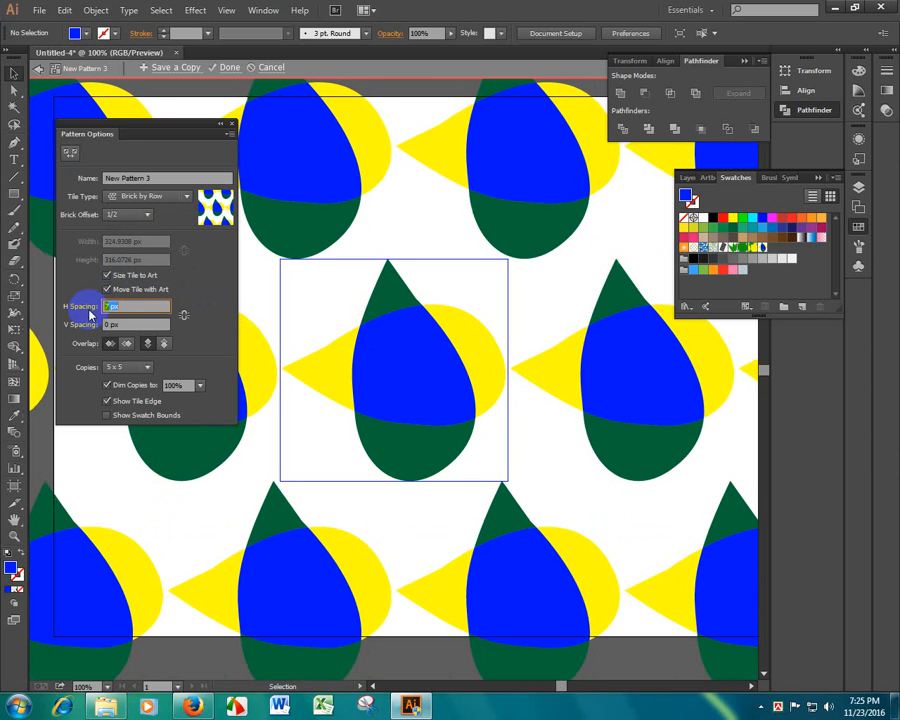
{"action": "key", "text": "Down"}
{"action": "key", "text": "Down"}
{"action": "key", "text": "Down"}
{"action": "key", "text": "Down"}
{"action": "key", "text": "Down"}
{"action": "key", "text": "Down"}
{"action": "key", "text": "Down"}
{"action": "key", "text": "Down"}
{"action": "key", "text": "Down"}
{"action": "key", "text": "Down"}
{"action": "key", "text": "Down"}
{"action": "key", "text": "Down"}
{"action": "key", "text": "Down"}
{"action": "key", "text": "Down"}
{"action": "key", "text": "Down"}
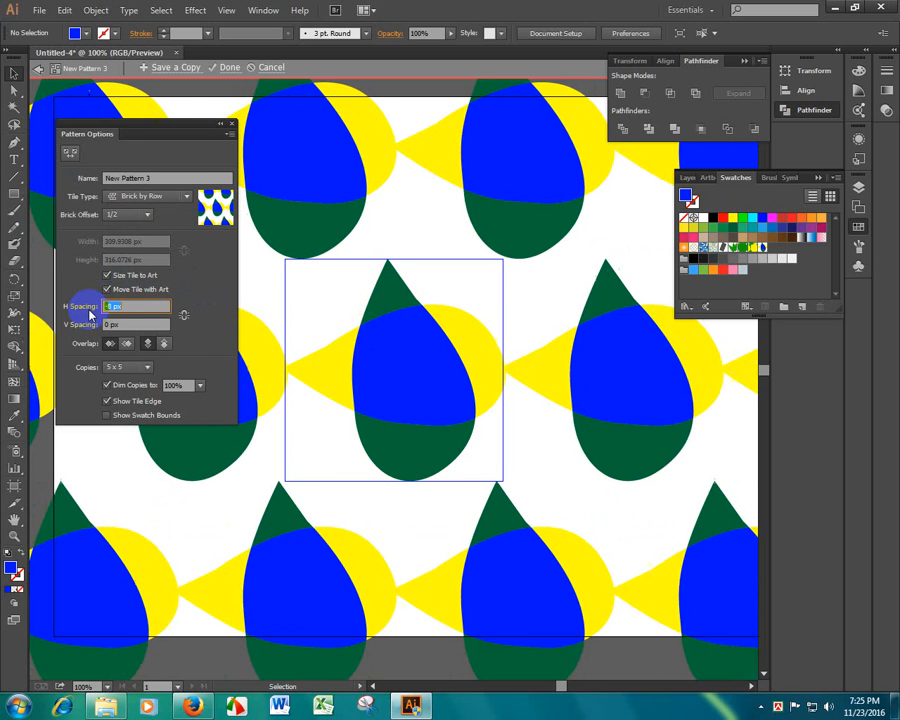
{"action": "key", "text": "Down"}
{"action": "key", "text": "Down"}
{"action": "key", "text": "Down"}
{"action": "key", "text": "Down"}
{"action": "key", "text": "Down"}
{"action": "key", "text": "Down"}
{"action": "key", "text": "Down"}
{"action": "key", "text": "Down"}
{"action": "key", "text": "Down"}
{"action": "key", "text": "Down"}
{"action": "key", "text": "Down"}
{"action": "key", "text": "Down"}
{"action": "key", "text": "Down"}
{"action": "key", "text": "Down"}
{"action": "key", "text": "Down"}
{"action": "key", "text": "Down"}
{"action": "key", "text": "Down"}
{"action": "key", "text": "Down"}
{"action": "key", "text": "Down"}
{"action": "key", "text": "Down"}
{"action": "key", "text": "Down"}
{"action": "key", "text": "Down"}
{"action": "key", "text": "Down"}
{"action": "key", "text": "Down"}
{"action": "key", "text": "Down"}
{"action": "key", "text": "Down"}
{"action": "key", "text": "Down"}
{"action": "key", "text": "Down"}
{"action": "key", "text": "Down"}
{"action": "key", "text": "Down"}
{"action": "key", "text": "Down"}
{"action": "key", "text": "Down"}
{"action": "key", "text": "Down"}
{"action": "key", "text": "Down"}
{"action": "key", "text": "Down"}
{"action": "key", "text": "Down"}
{"action": "key", "text": "Down"}
{"action": "key", "text": "Down"}
{"action": "key", "text": "Down"}
{"action": "key", "text": "Down"}
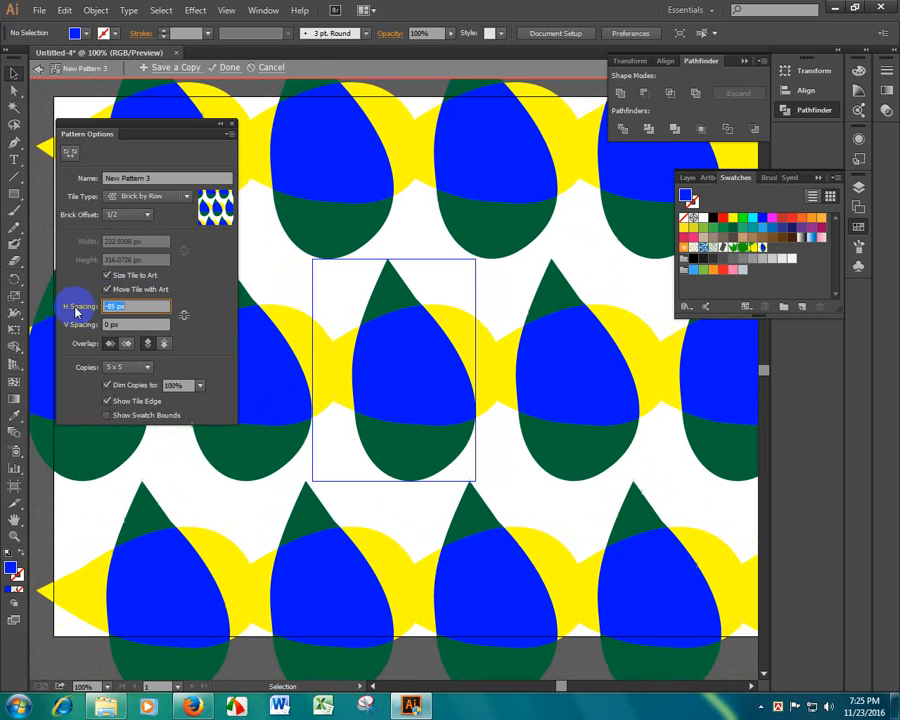
Step: Set the pattern tile's vertical spacing to -77 px so the rows overlap
{"action": "key", "text": "Tab"}
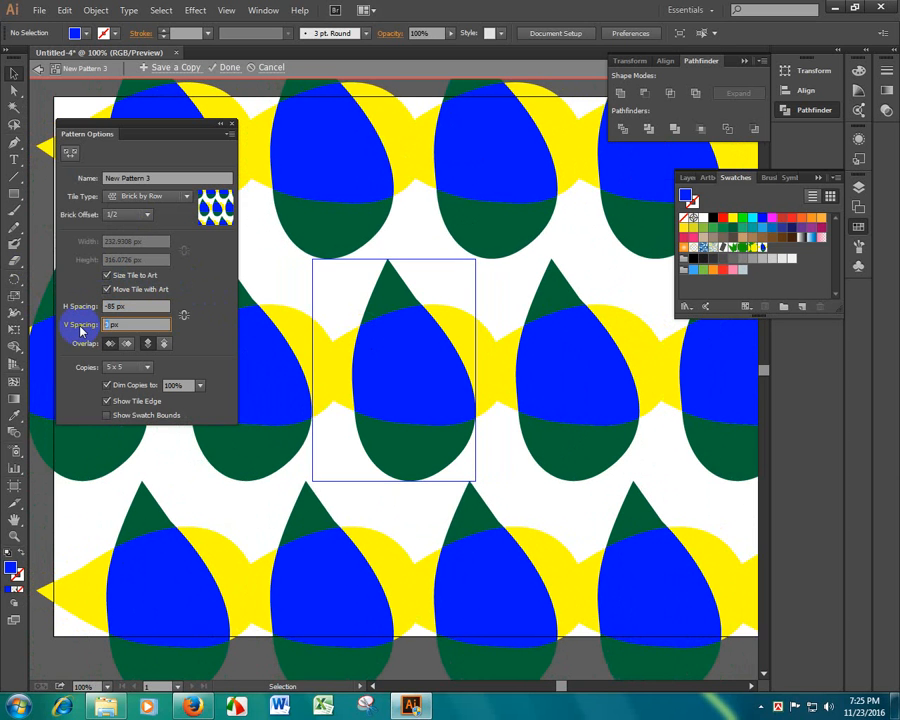
{"action": "key", "text": "Down"}
{"action": "key", "text": "Down"}
{"action": "key", "text": "Down"}
{"action": "key", "text": "Down"}
{"action": "key", "text": "Down"}
{"action": "key", "text": "Down"}
{"action": "key", "text": "Down"}
{"action": "key", "text": "Down"}
{"action": "key", "text": "Down"}
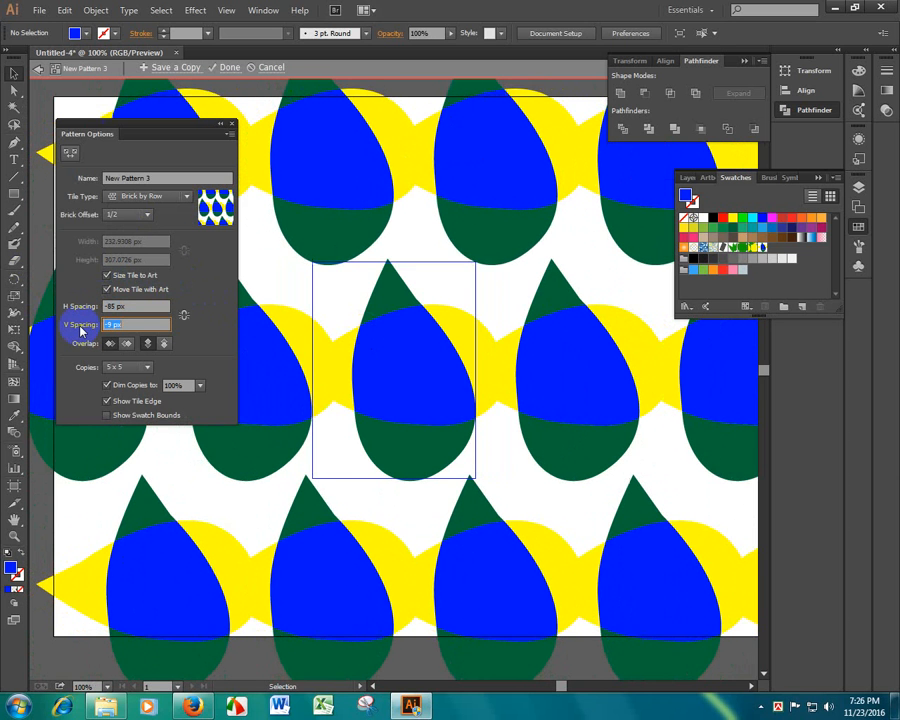
{"action": "key", "text": "Down"}
{"action": "key", "text": "Down"}
{"action": "key", "text": "Down"}
{"action": "key", "text": "Down"}
{"action": "key", "text": "Down"}
{"action": "key", "text": "Down"}
{"action": "key", "text": "Down"}
{"action": "key", "text": "Down"}
{"action": "key", "text": "Down"}
{"action": "key", "text": "Down"}
{"action": "key", "text": "Down"}
{"action": "key", "text": "Down"}
{"action": "key", "text": "Down"}
{"action": "key", "text": "Down"}
{"action": "key", "text": "Down"}
{"action": "key", "text": "Down"}
{"action": "key", "text": "Down"}
{"action": "key", "text": "Down"}
{"action": "key", "text": "Down"}
{"action": "key", "text": "Down"}
{"action": "key", "text": "Down"}
{"action": "key", "text": "Down"}
{"action": "key", "text": "Down"}
{"action": "key", "text": "Down"}
{"action": "key", "text": "Down"}
{"action": "key", "text": "Down"}
{"action": "key", "text": "Down"}
{"action": "key", "text": "Down"}
{"action": "key", "text": "Down"}
{"action": "key", "text": "Down"}
{"action": "key", "text": "Down"}
{"action": "key", "text": "Down"}
{"action": "key", "text": "Down"}
{"action": "key", "text": "Down"}
{"action": "key", "text": "Down"}
{"action": "key", "text": "Down"}
{"action": "key", "text": "Down"}
{"action": "key", "text": "Down"}
{"action": "key", "text": "Down"}
{"action": "key", "text": "Down"}
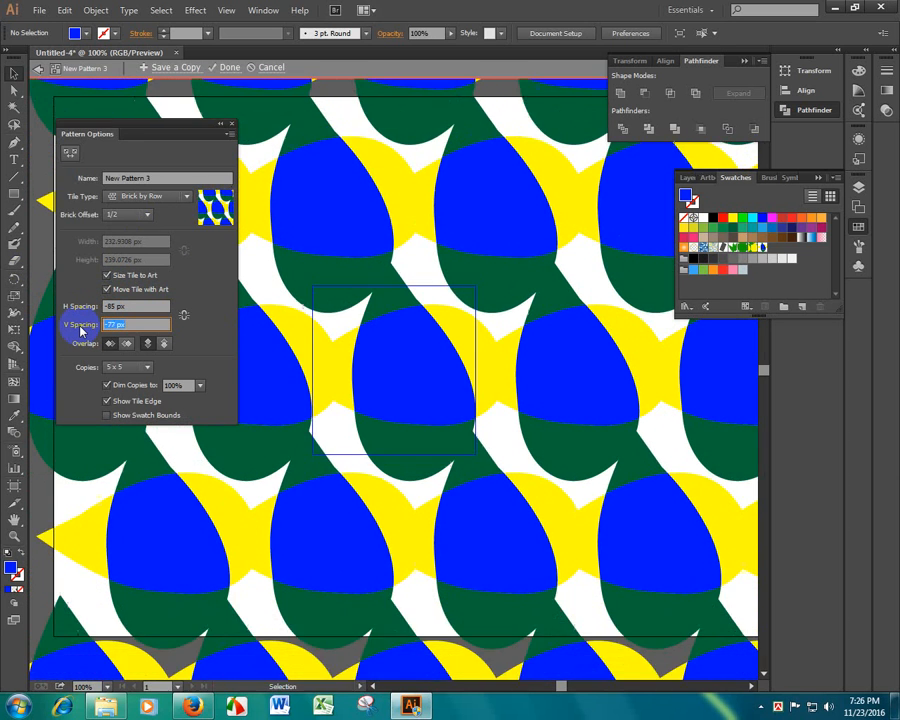
Step: Show the pattern's swatch bounds briefly and hide them again
{"action": "left_click", "coordinate": [183, 386]}
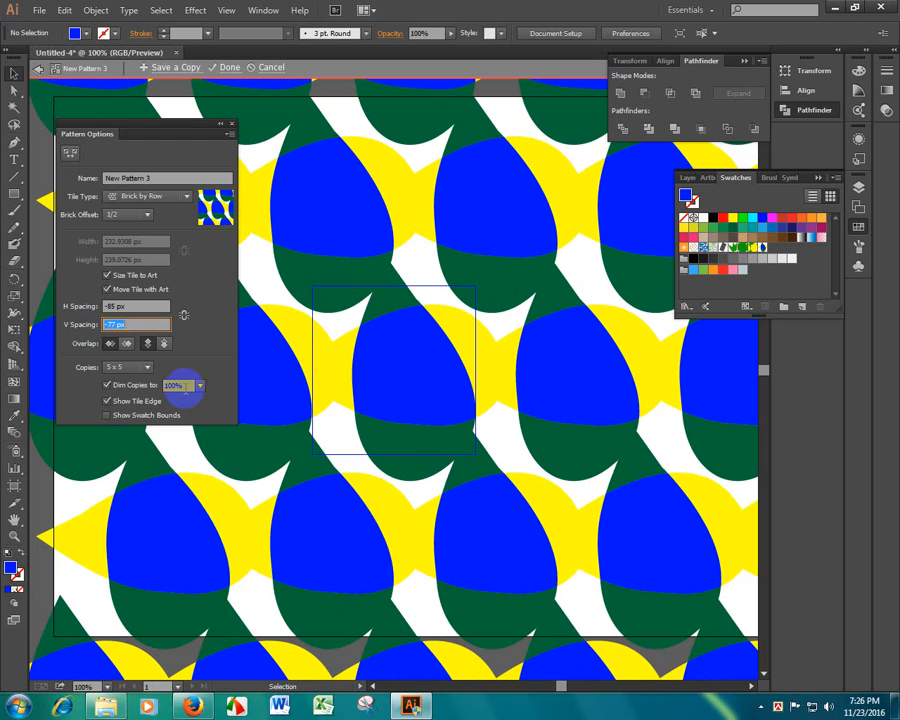
{"action": "left_click", "coordinate": [108, 416]}
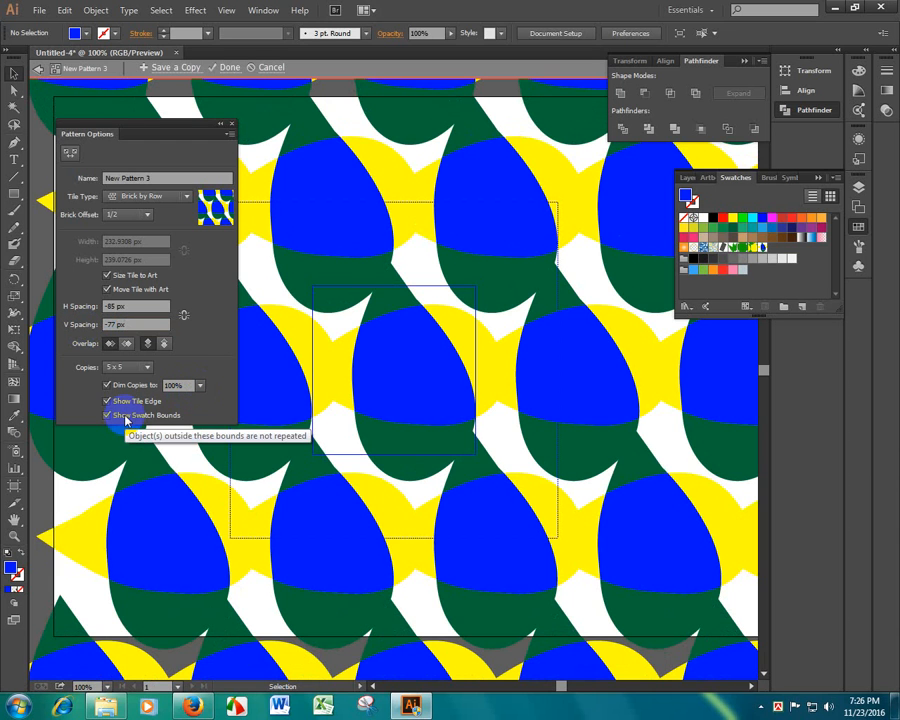
{"action": "left_click", "coordinate": [129, 418]}
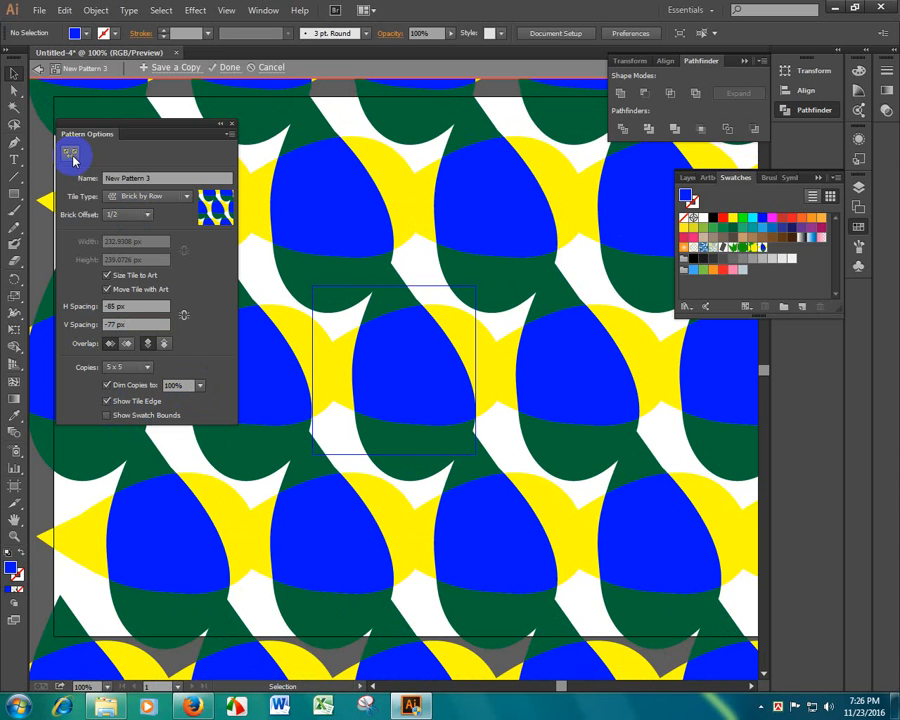
Step: Try the Brick by Column tile type, set the tile type to Grid instead, and finish editing the pattern
{"action": "left_click", "coordinate": [150, 196]}
{"action": "left_click", "coordinate": [183, 243]}
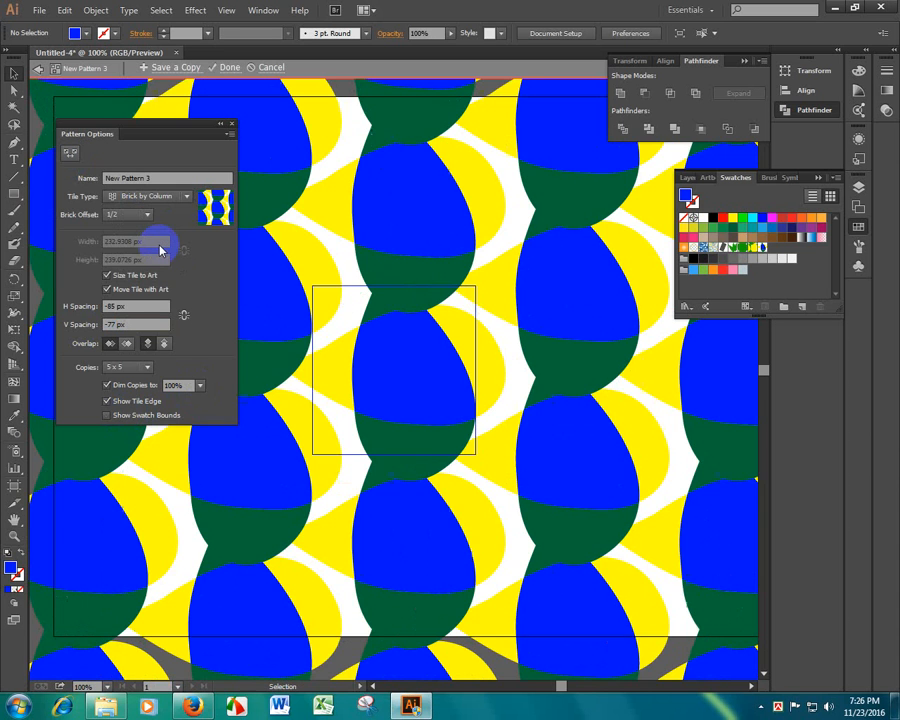
{"action": "left_click", "coordinate": [150, 196]}
{"action": "left_click", "coordinate": [142, 217]}
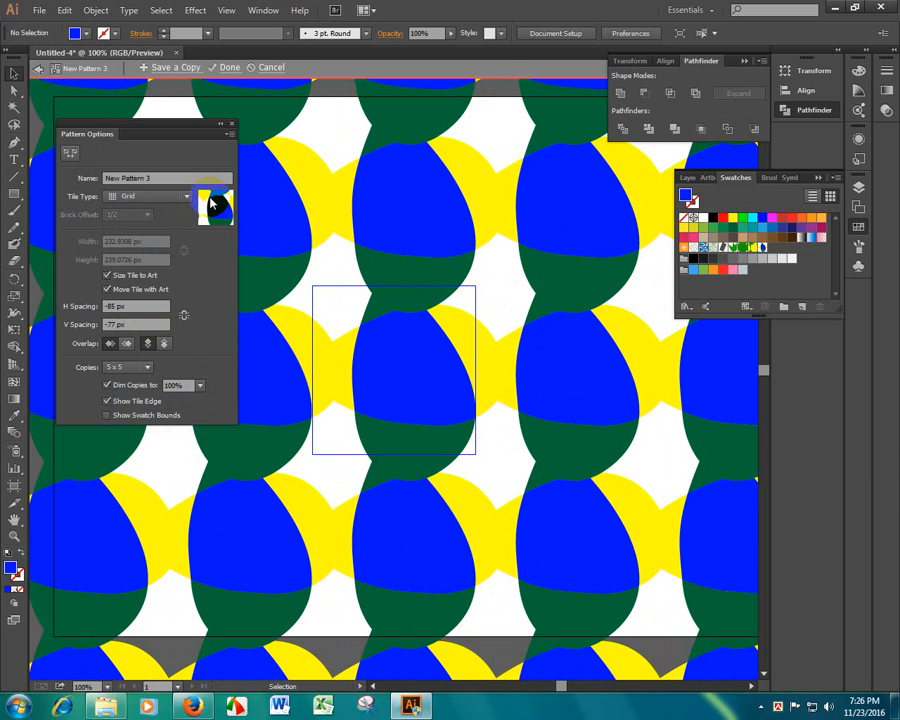
{"action": "left_click", "coordinate": [226, 67]}
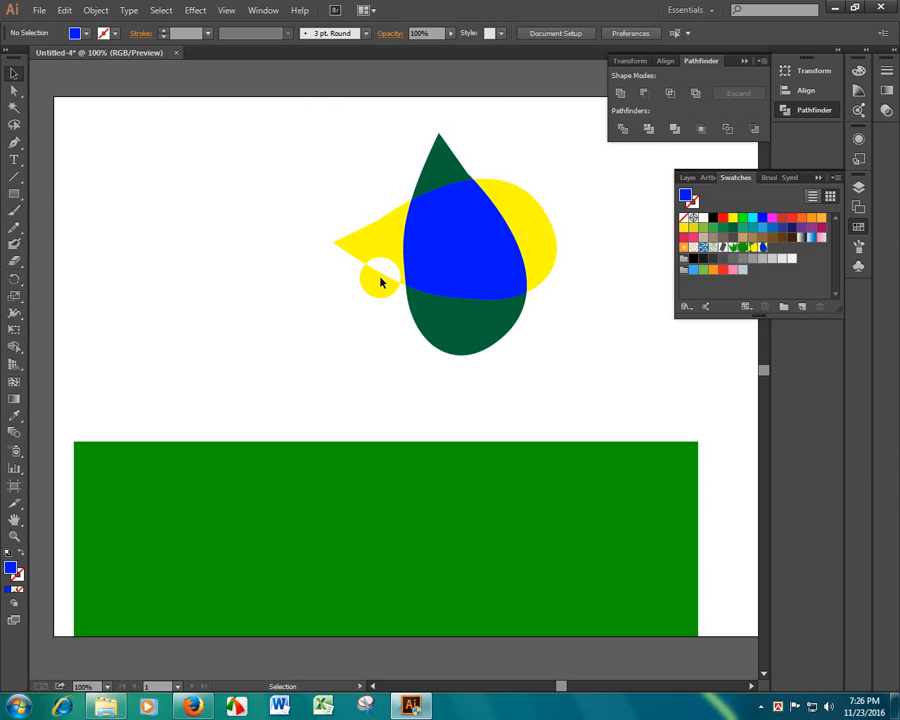
Step: Delete the original coloured leaf pieces and fill the green rectangle with the new leaf pattern swatch
{"action": "left_click_drag", "start_coordinate": [291, 142], "coordinate": [605, 380]}
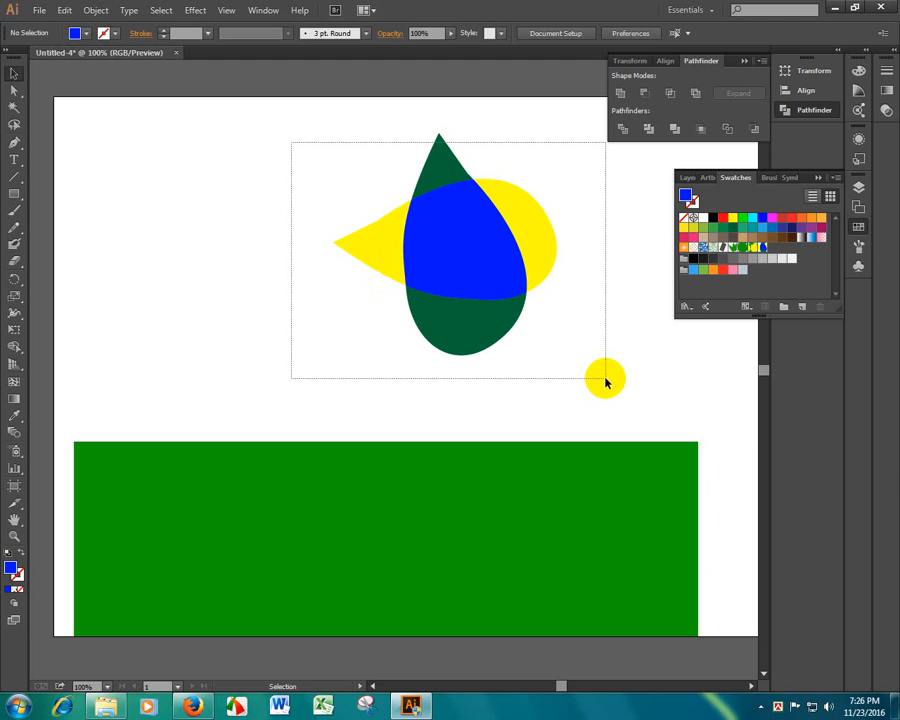
{"action": "key", "text": "Delete"}
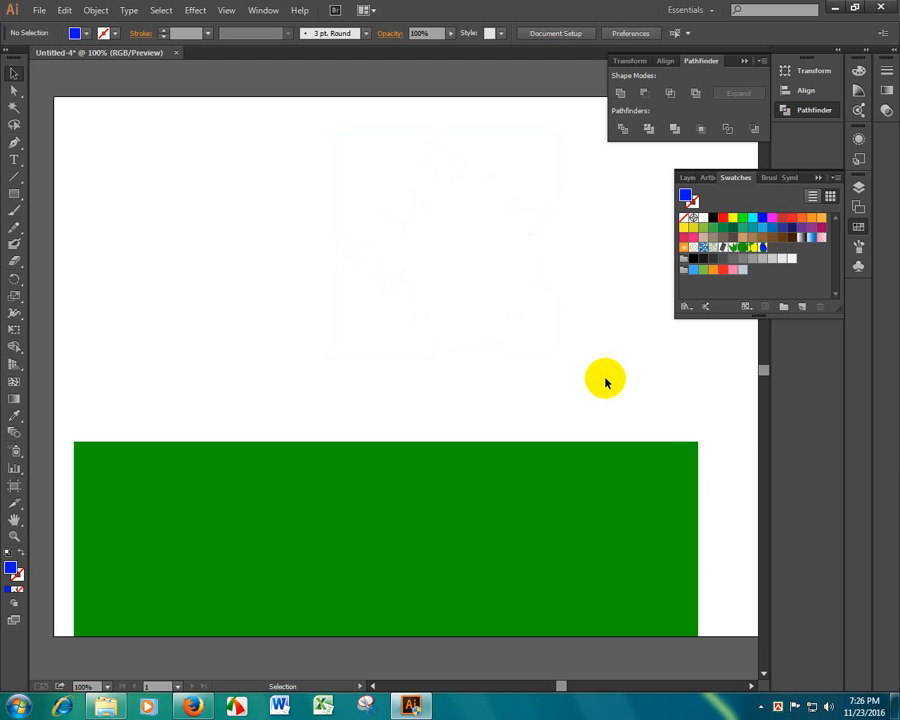
{"action": "left_click", "coordinate": [468, 476]}
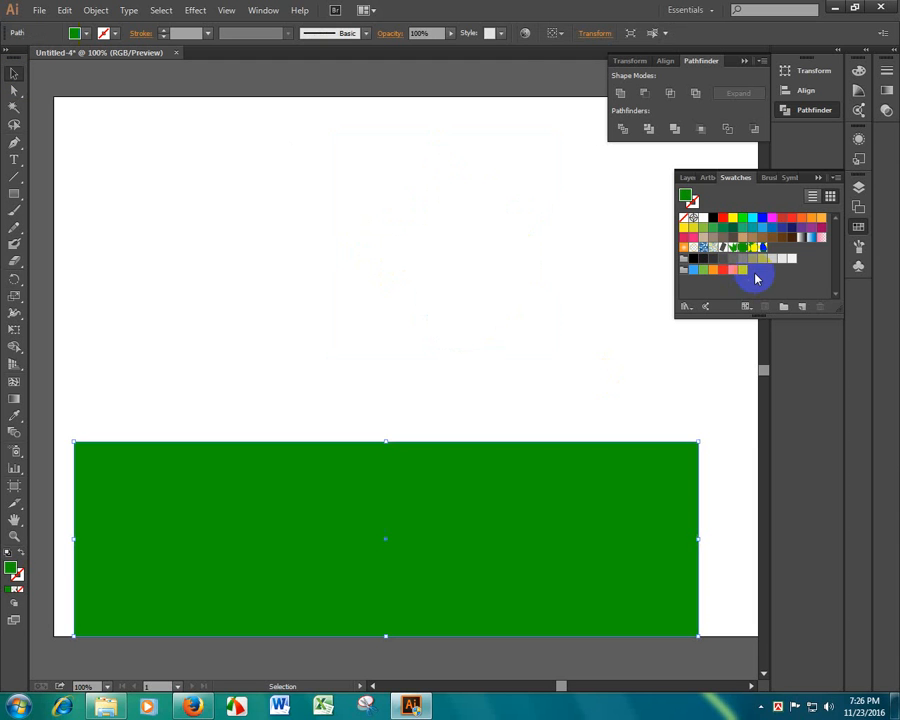
{"action": "left_click", "coordinate": [755, 278]}
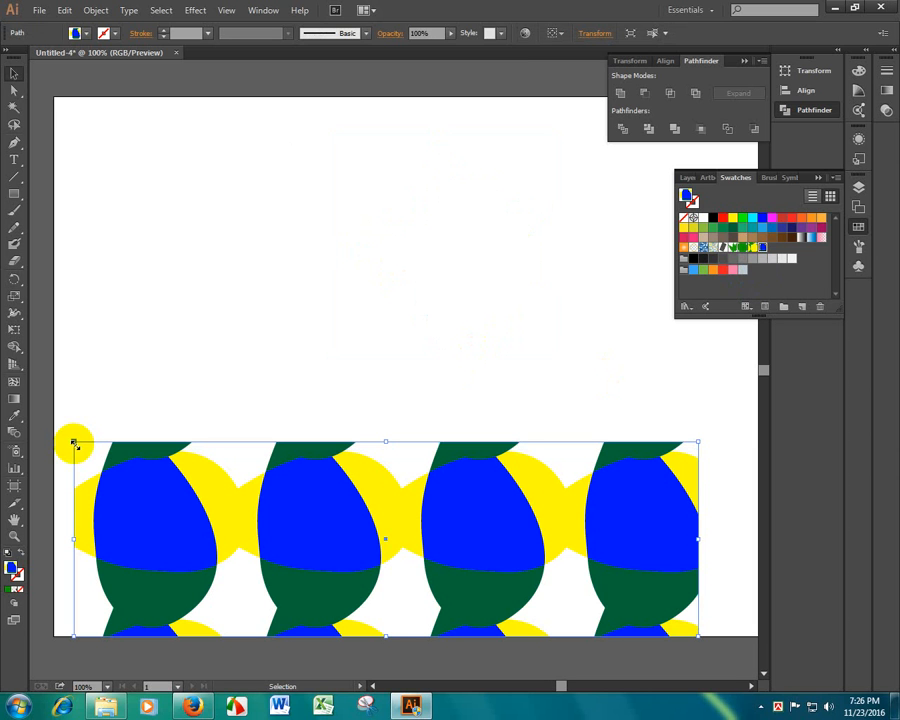
Step: Stretch the pattern-filled rectangle to cover nearly the whole artboard, and delete it
{"action": "left_click_drag", "start_coordinate": [73, 443], "coordinate": [55, 95]}
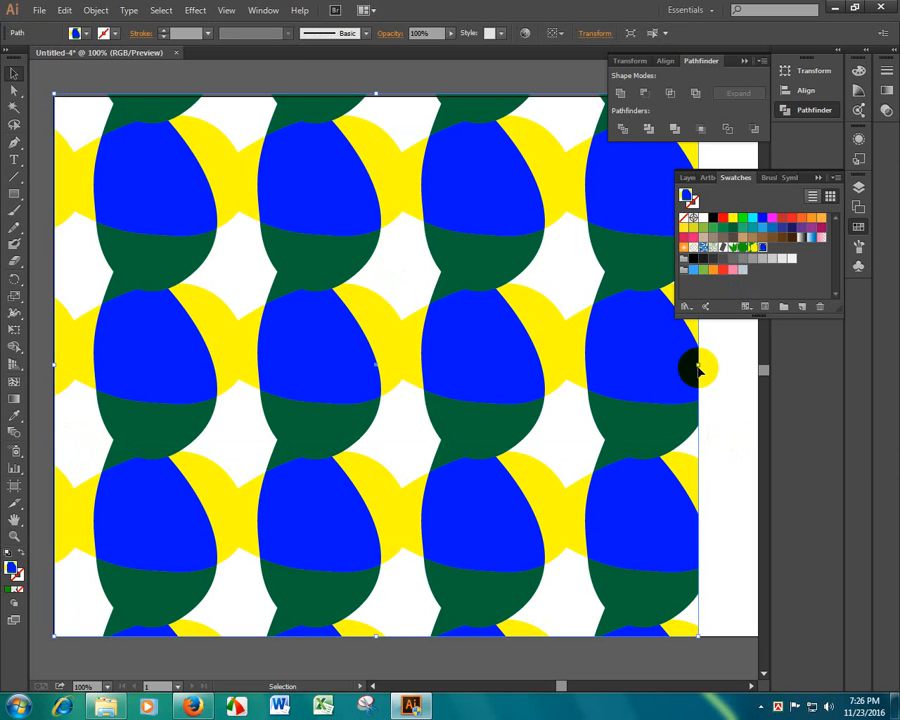
{"action": "left_click_drag", "start_coordinate": [697, 370], "coordinate": [748, 370]}
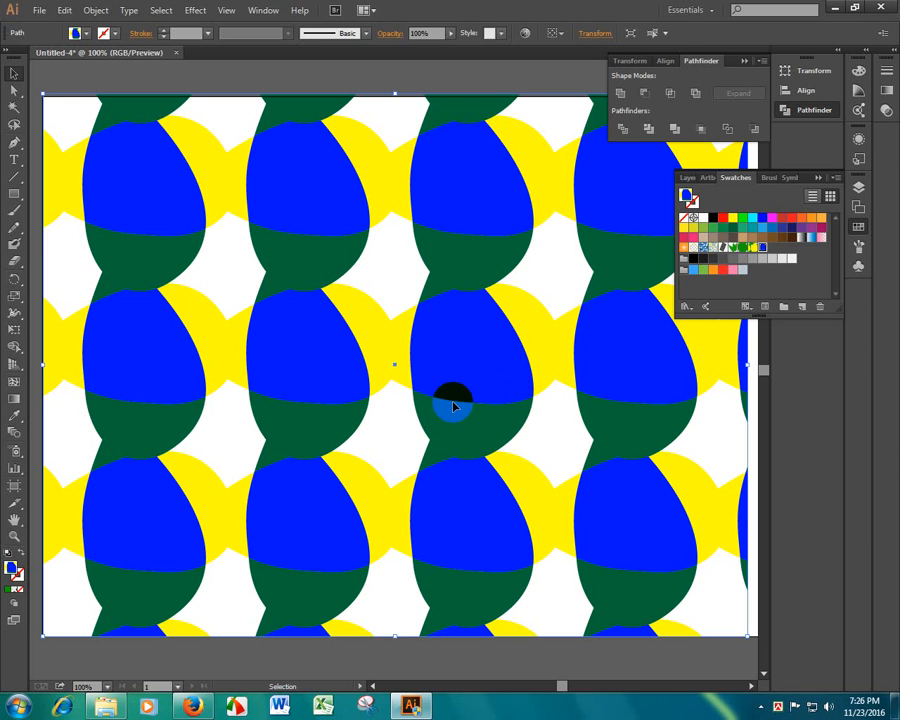
{"action": "key", "text": "Delete"}
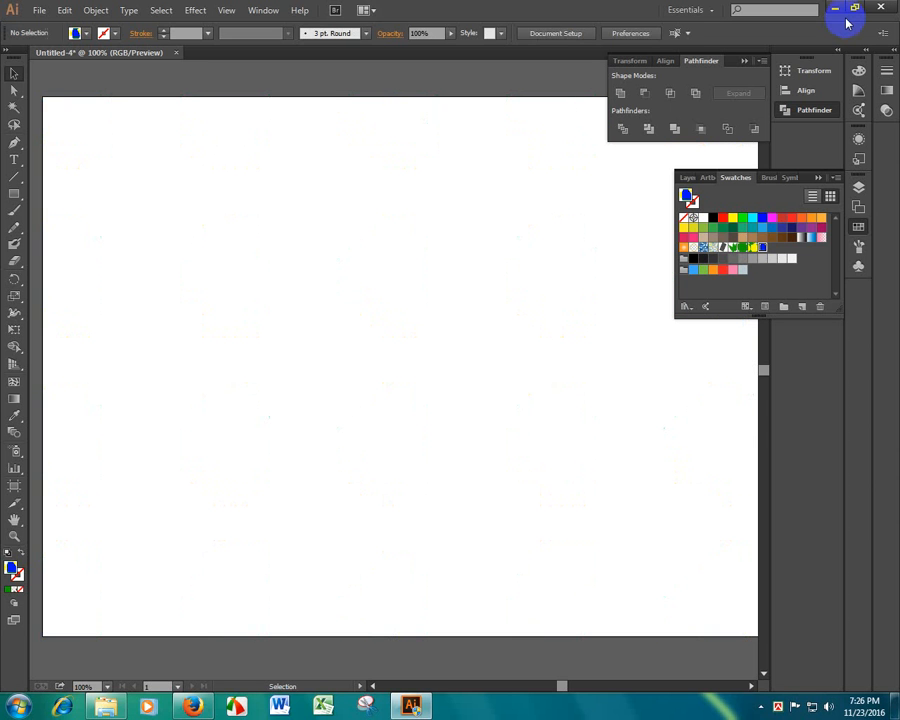
Step: Switch to the file explorer and open wg_herringbone_patterns.ai from the wg_herringbone_patterns folder in Downloads
{"action": "left_click", "coordinate": [836, 9]}
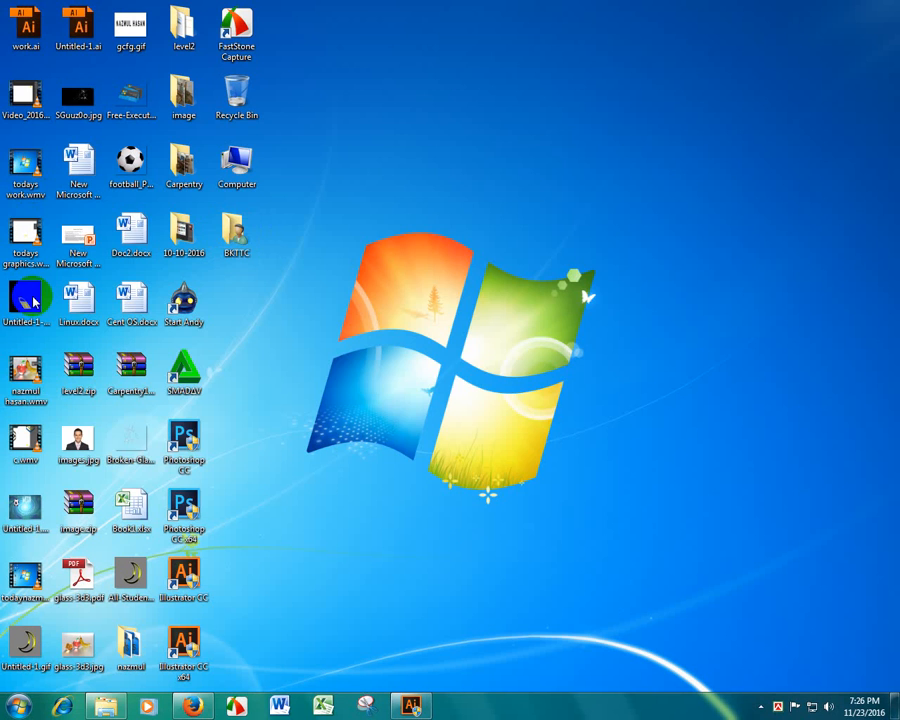
{"action": "key", "text": "alt+Tab"}
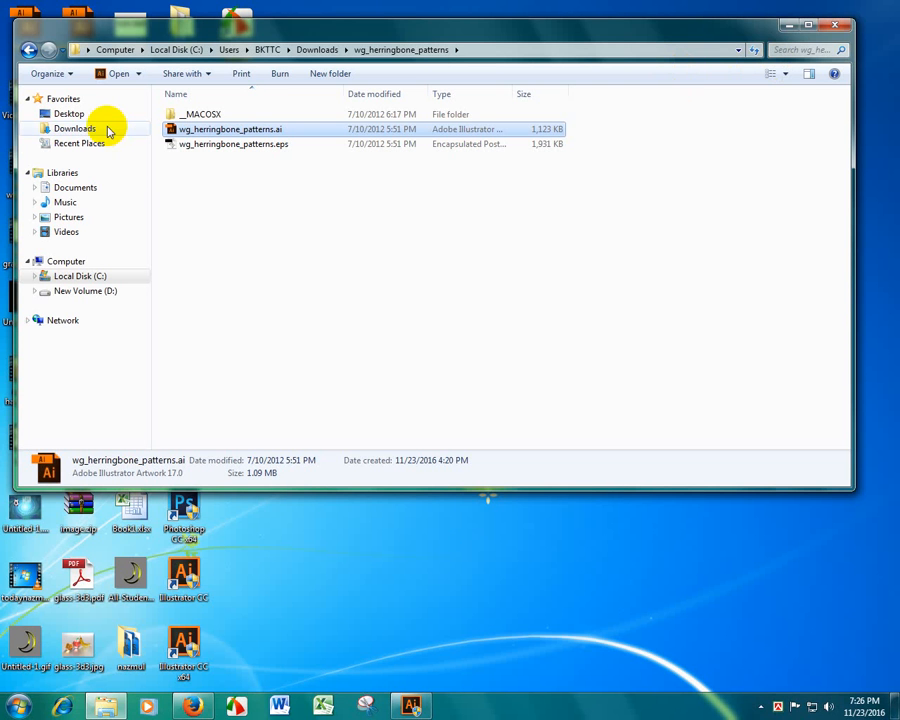
{"action": "left_click", "coordinate": [76, 129]}
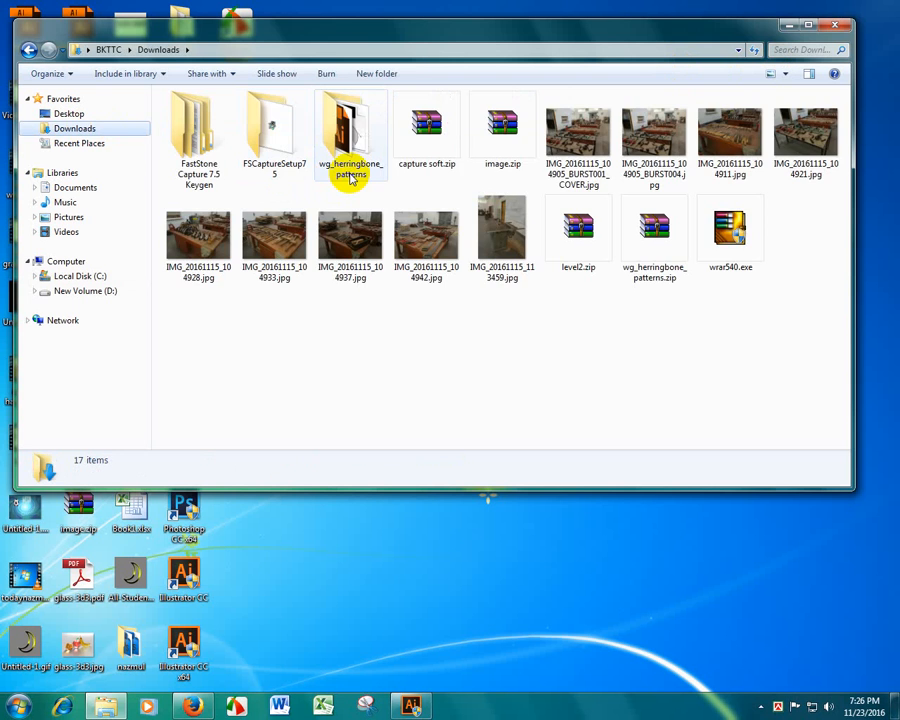
{"action": "double_click", "coordinate": [350, 178]}
{"action": "left_click", "coordinate": [229, 131]}
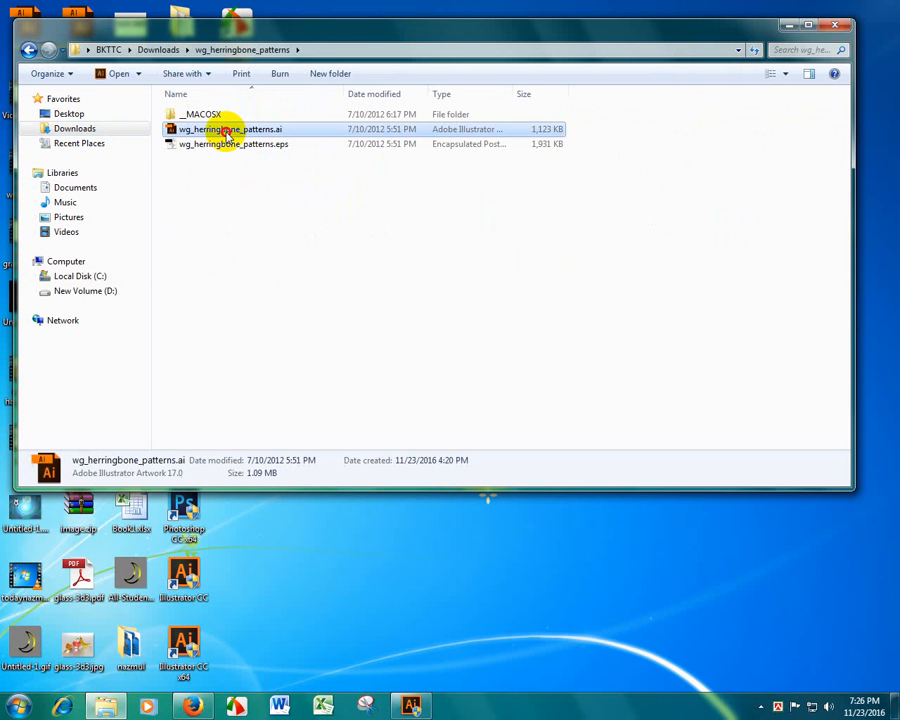
{"action": "double_click", "coordinate": [229, 131]}
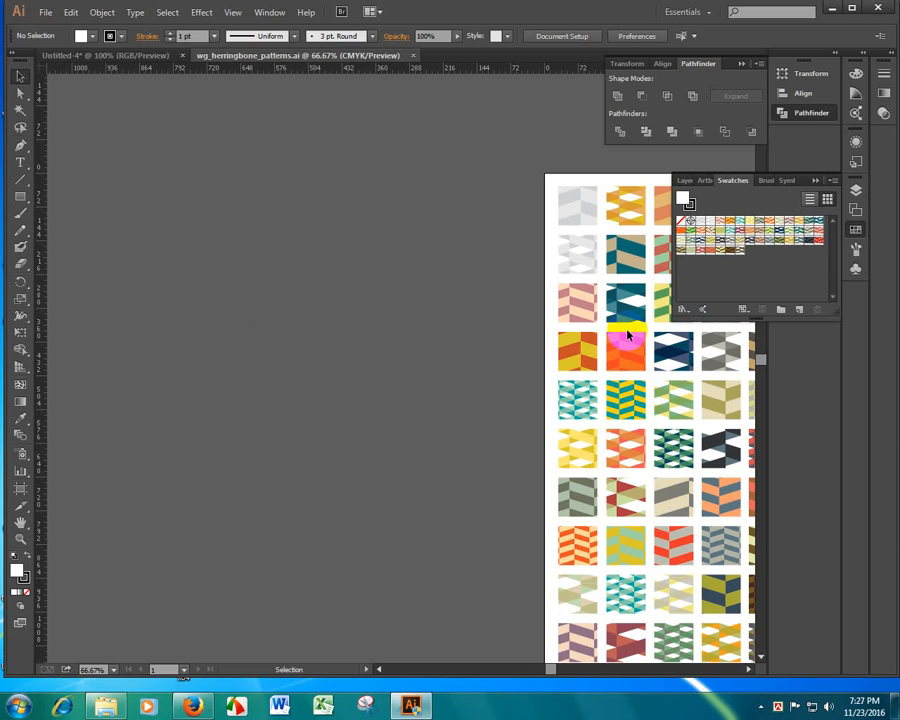
Step: Delete all the herringbone sample squares from the artboard of wg_herringbone_patterns.ai
{"action": "left_click", "coordinate": [75, 56]}
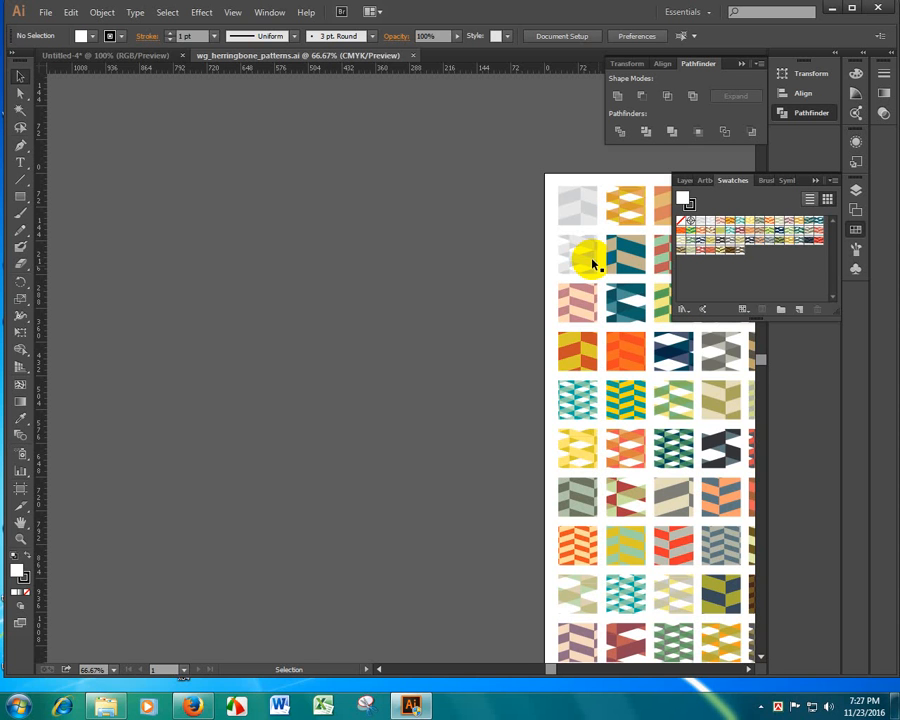
{"action": "left_click_drag", "start_coordinate": [536, 166], "coordinate": [645, 611]}
{"action": "key", "text": "Delete"}
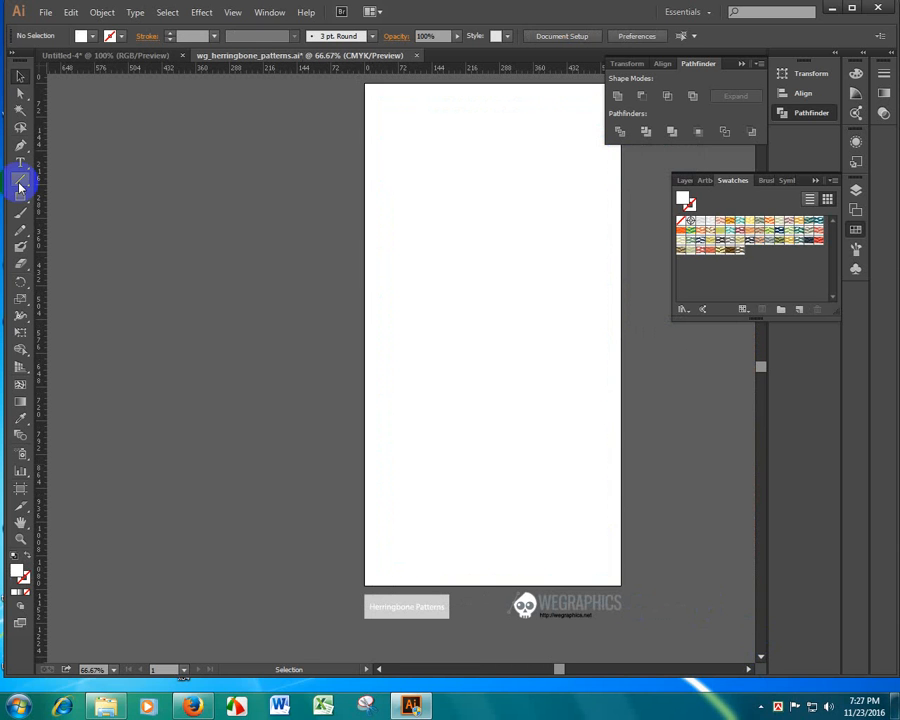
Step: Draw a large rectangle on the emptied artboard and try several herringbone fills, ending with the orange New Pattern Swatch 44
{"action": "left_click", "coordinate": [20, 195]}
{"action": "left_click_drag", "start_coordinate": [399, 197], "coordinate": [620, 470]}
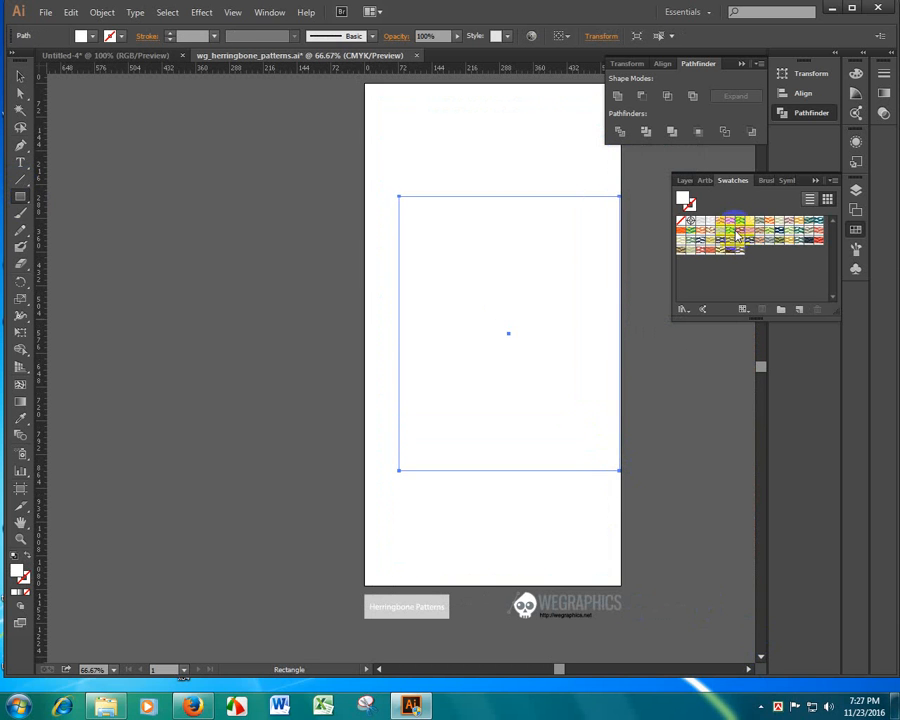
{"action": "left_click", "coordinate": [740, 234]}
{"action": "left_click", "coordinate": [765, 249]}
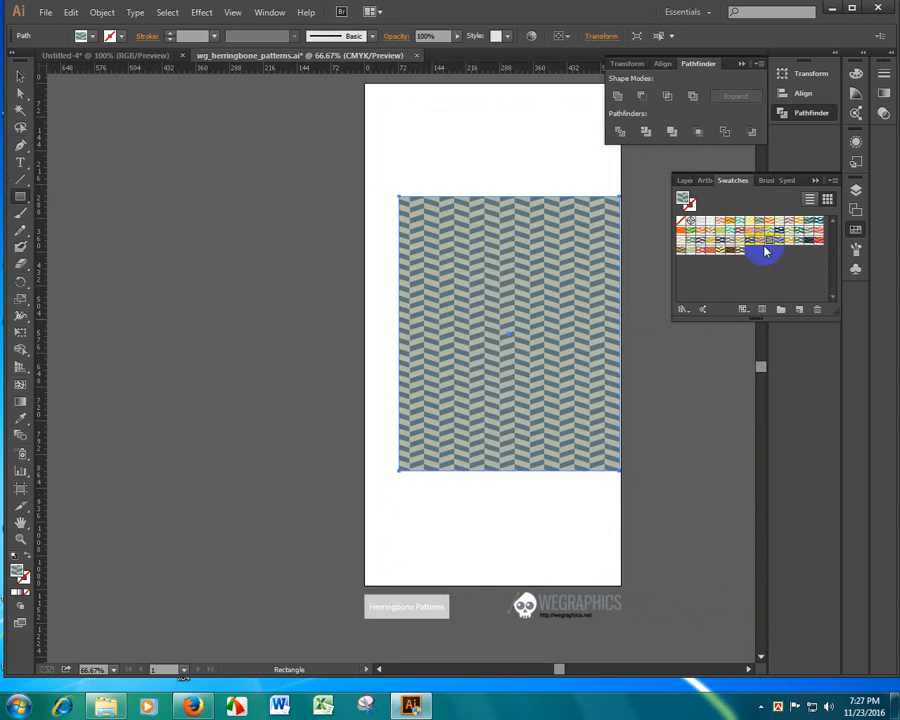
{"action": "left_click", "coordinate": [712, 251]}
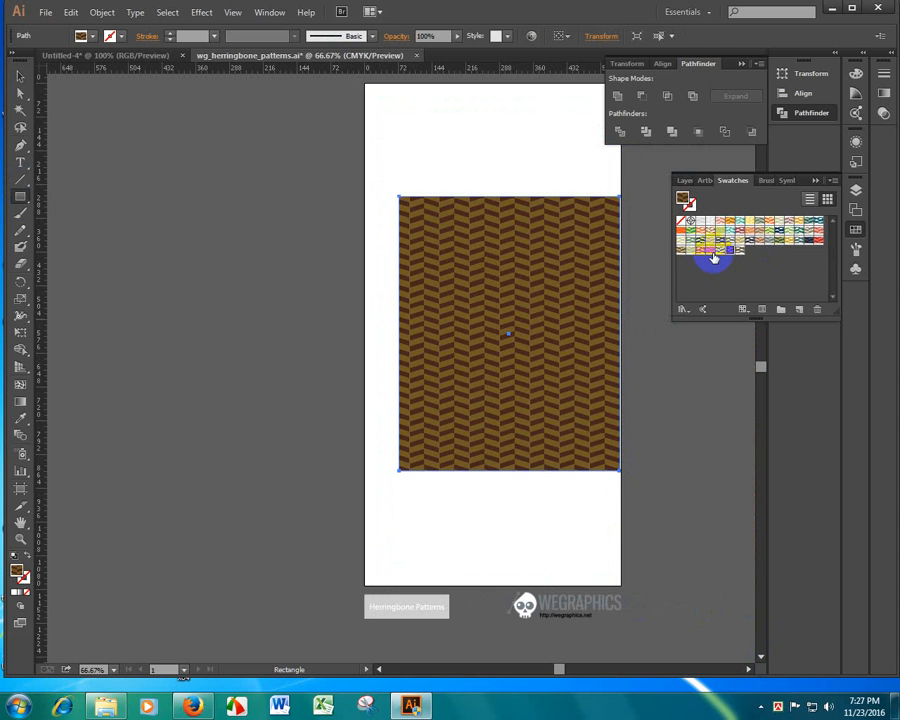
{"action": "left_click", "coordinate": [691, 244]}
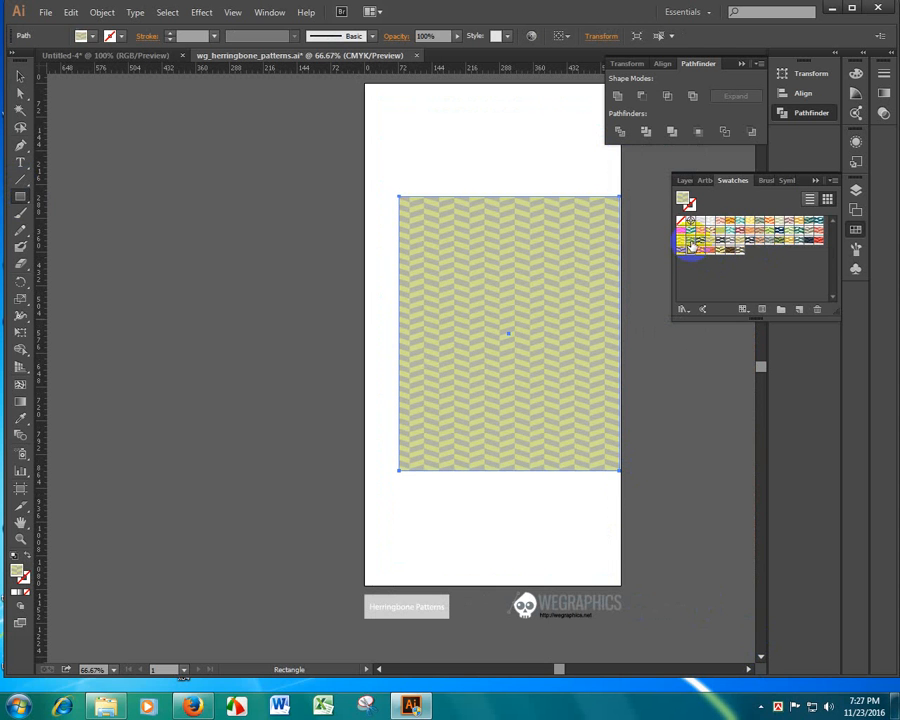
{"action": "left_click", "coordinate": [701, 236]}
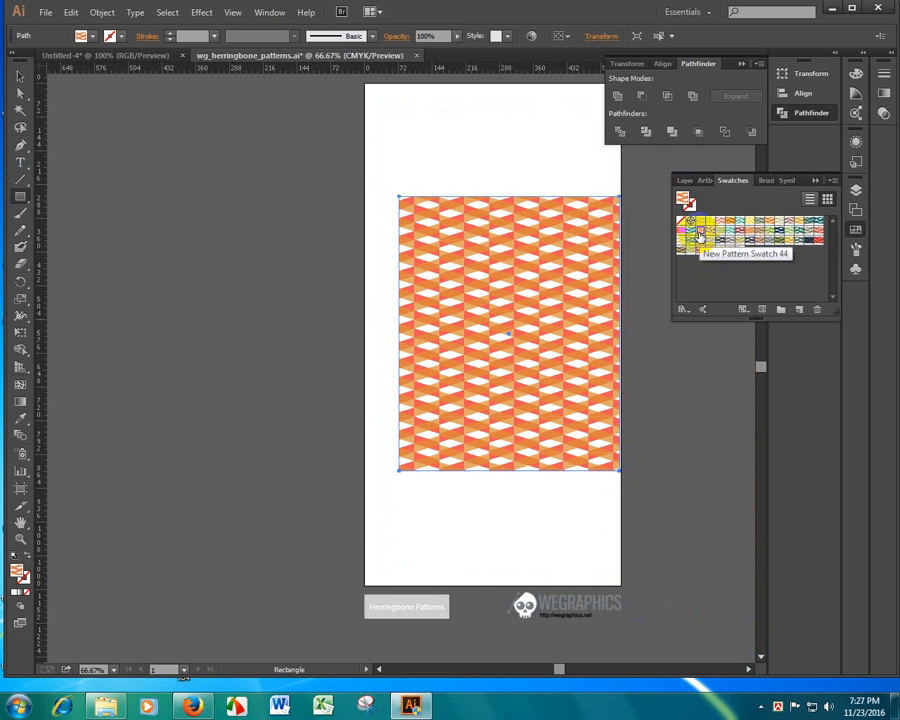
Step: Move the orange patterned rectangle slightly up and to the left on the artboard
{"action": "left_click", "coordinate": [18, 78]}
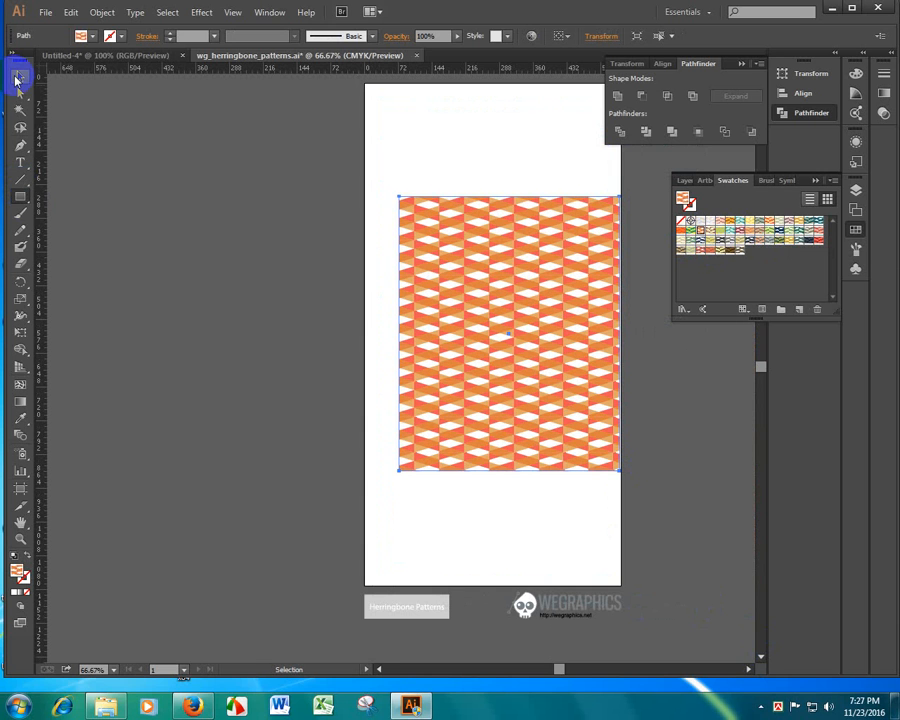
{"action": "left_click_drag", "start_coordinate": [518, 288], "coordinate": [499, 275]}
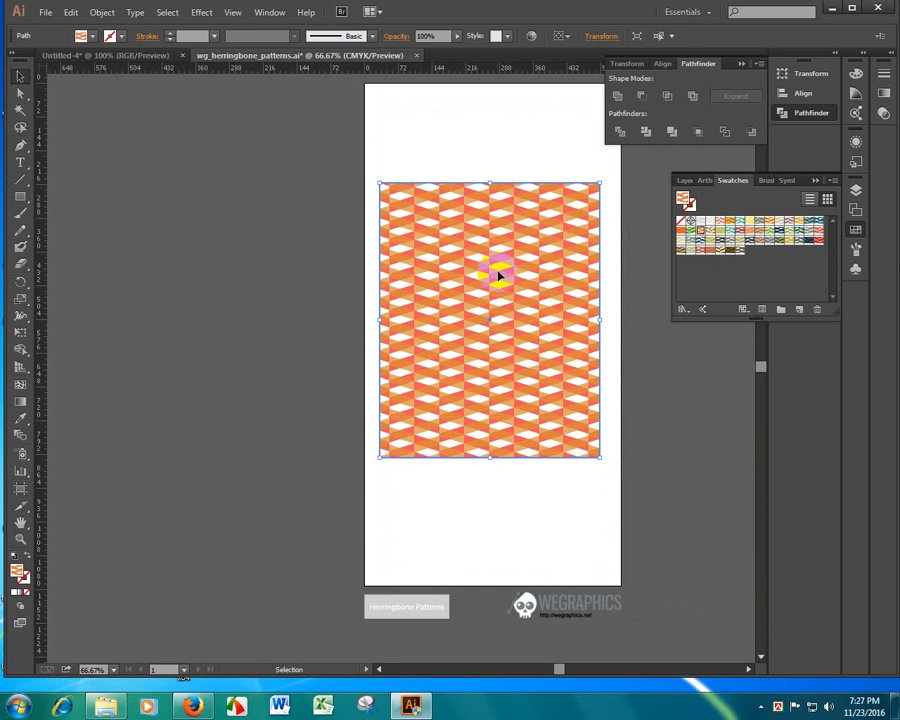